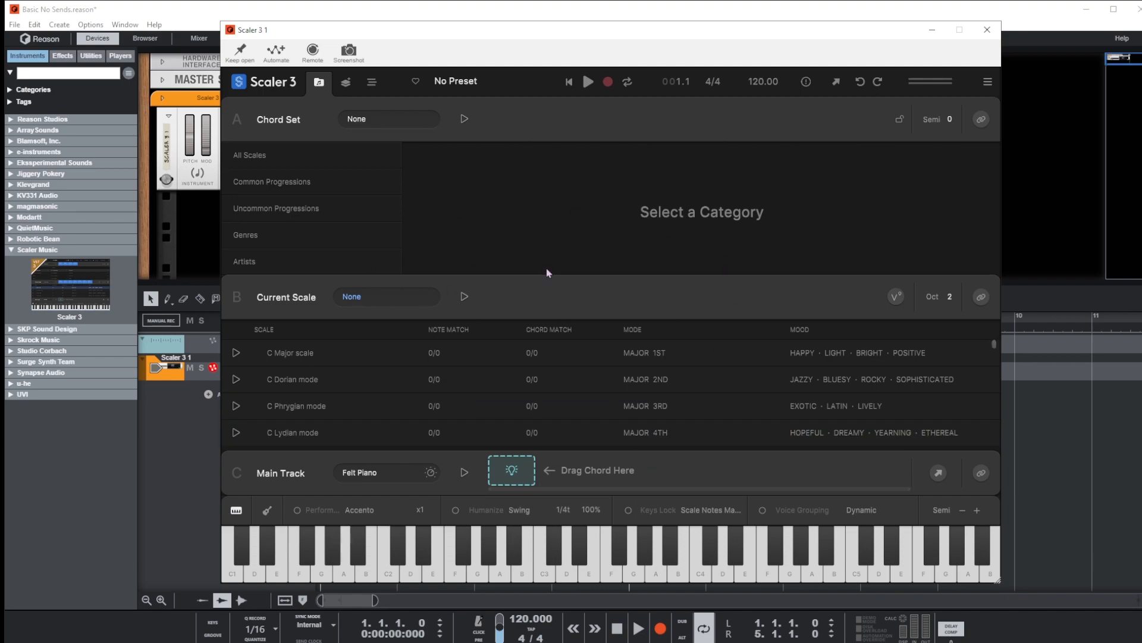
Step: Look through the chord creation tools: Circle Of Fifths, Modulation, Explore, Colors and Sketch
left_click(346, 82)
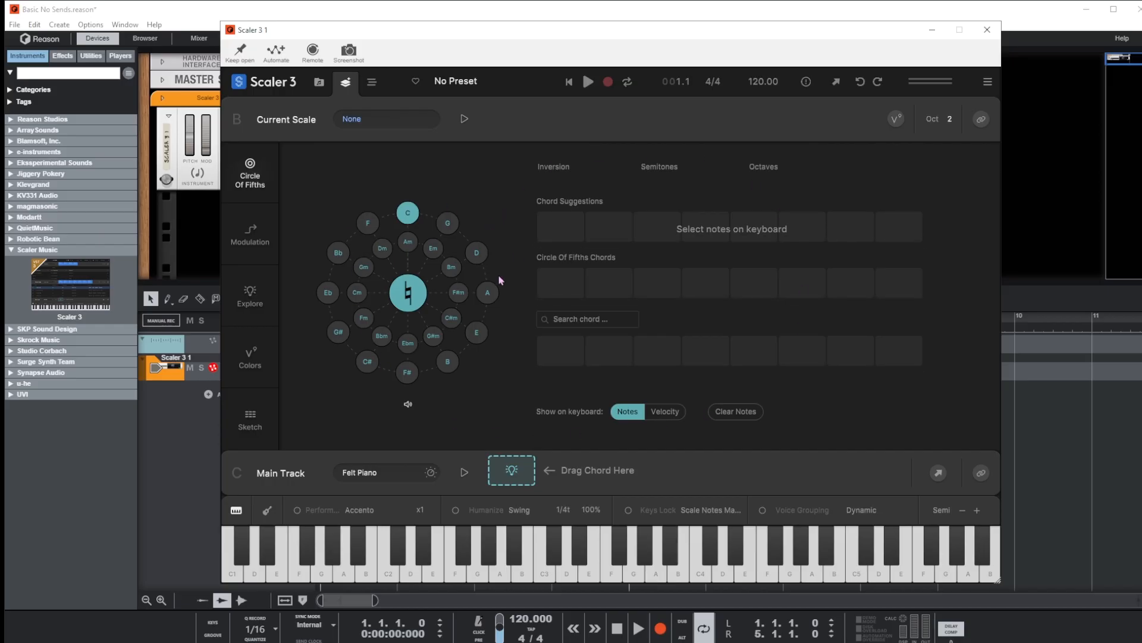
left_click(260, 238)
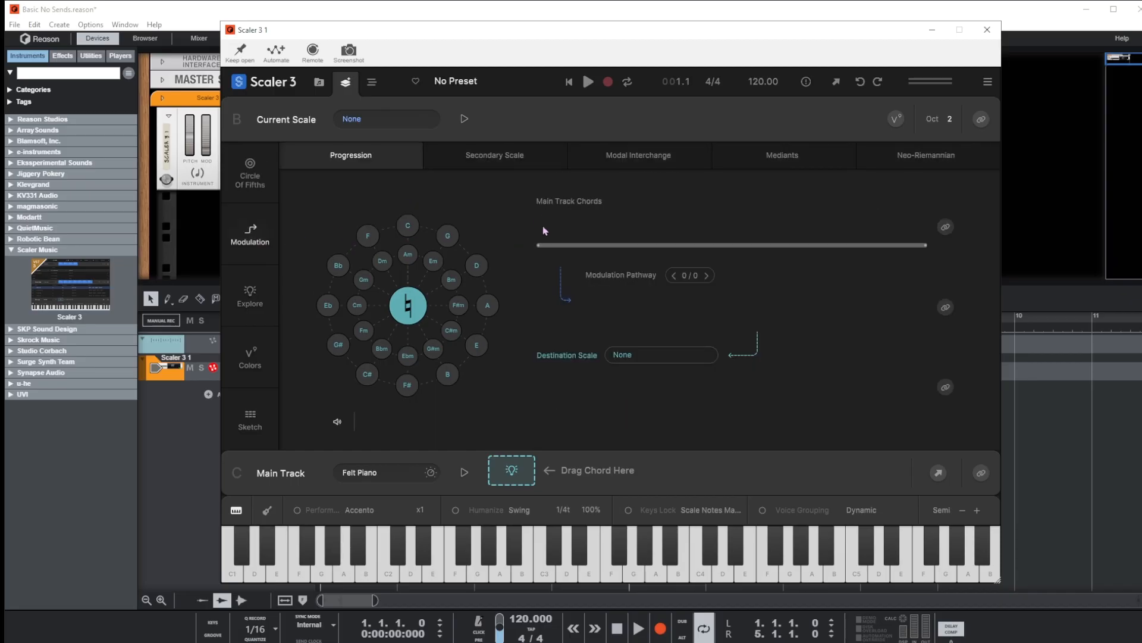
left_click(250, 294)
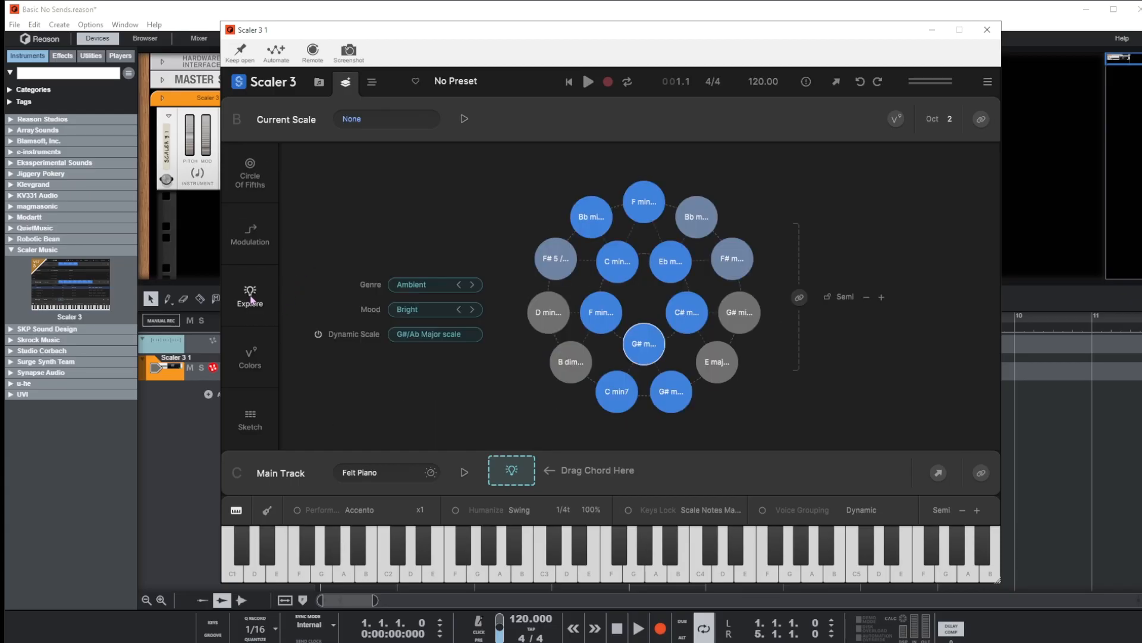
left_click(655, 334)
left_click(251, 351)
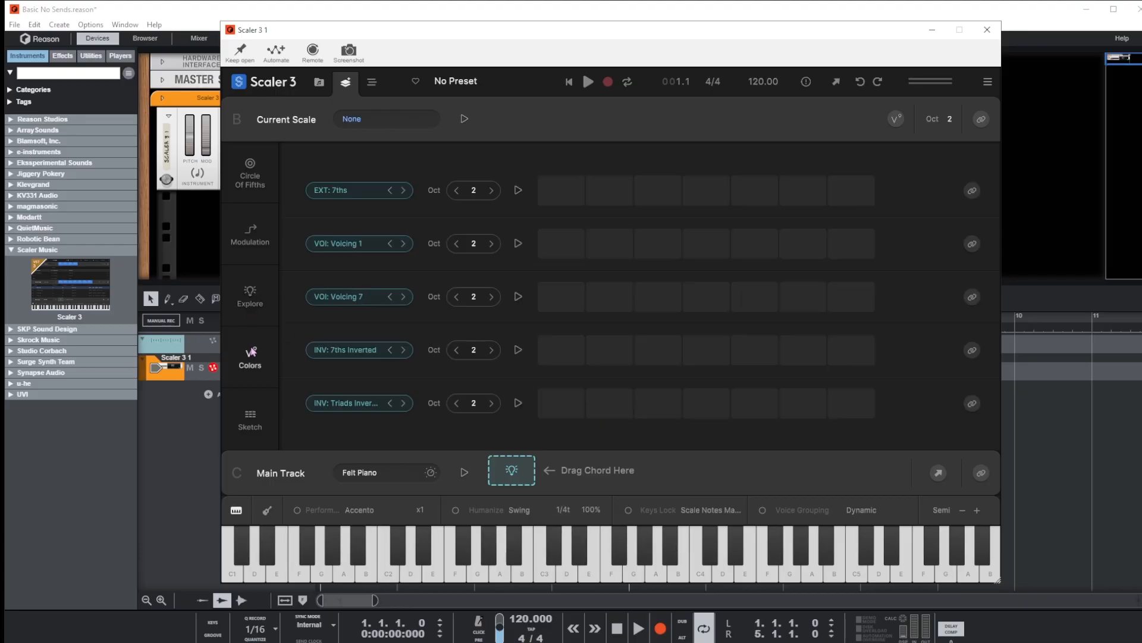
left_click(250, 416)
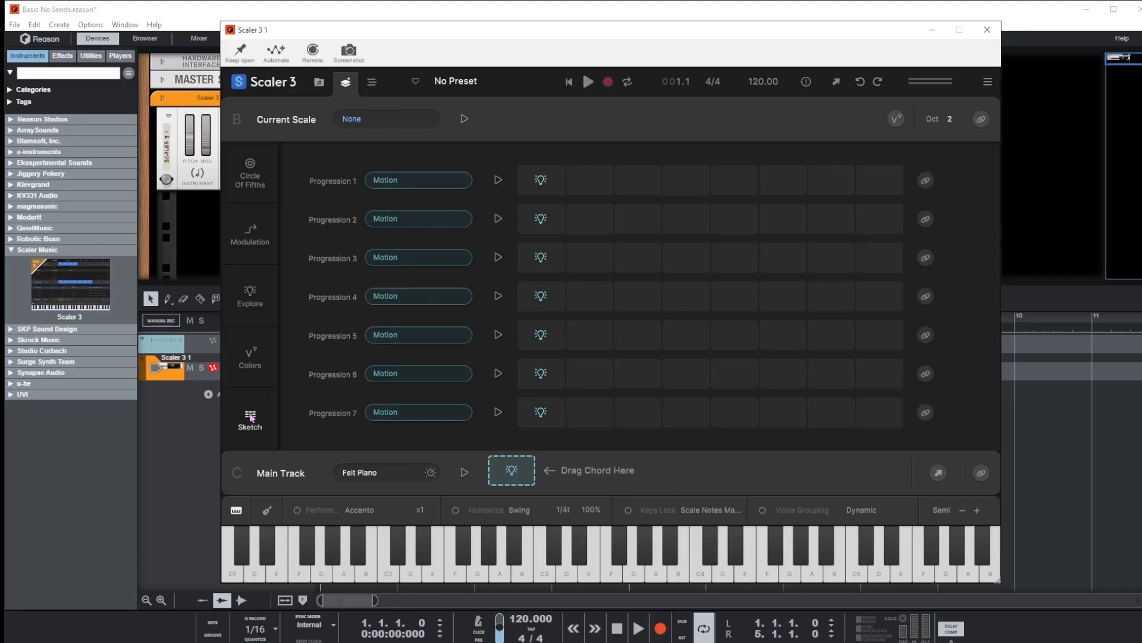
left_click(266, 200)
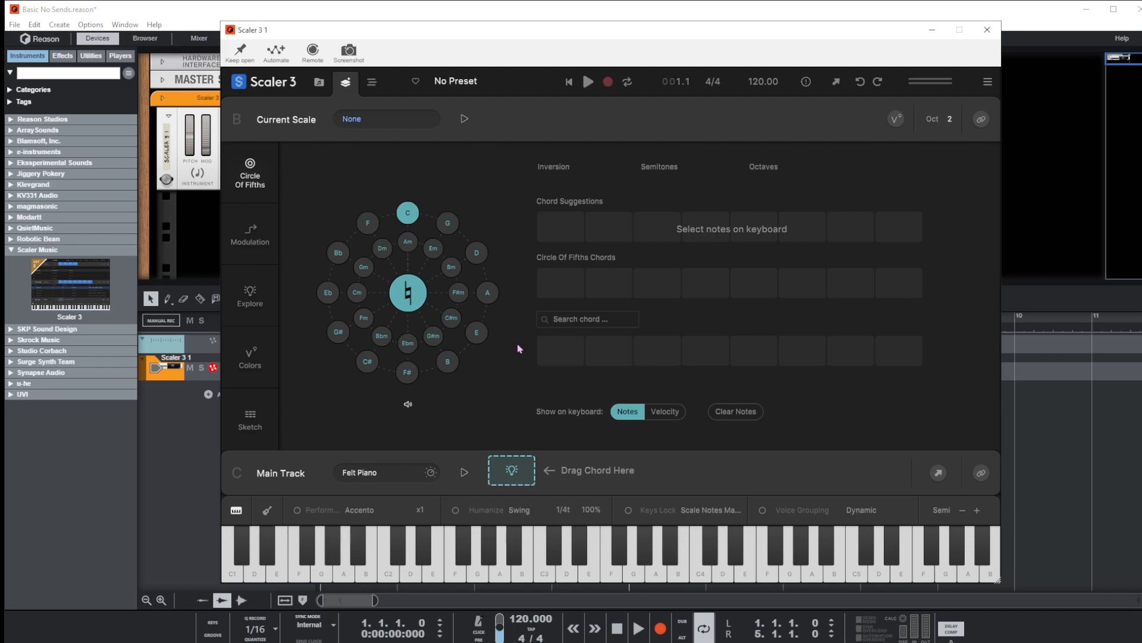
Step: View the Arrange page, enlarging the timeline area and shrinking it back above the mixer, and return to the chord set and scale browser
left_click(372, 83)
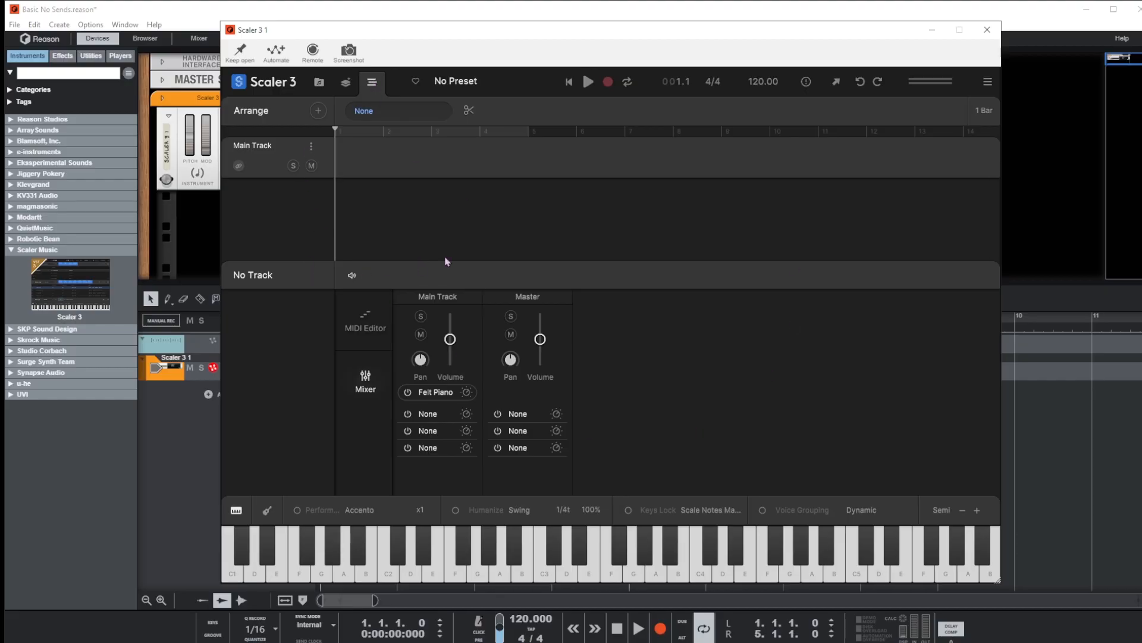
left_click_drag(447, 261, 499, 362)
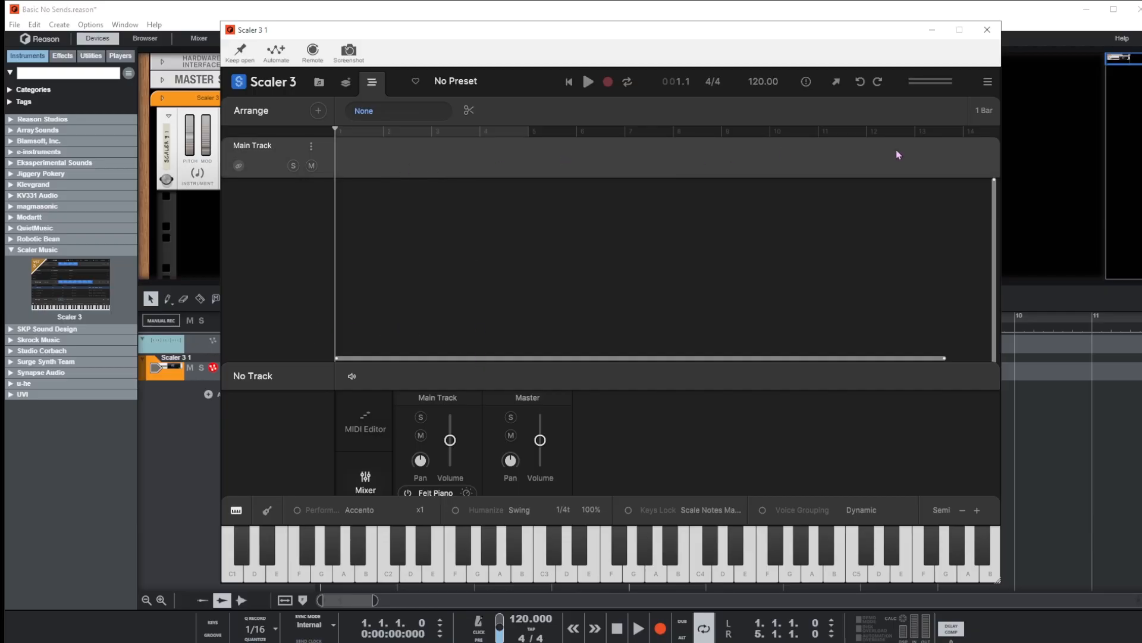
left_click_drag(572, 364, 587, 261)
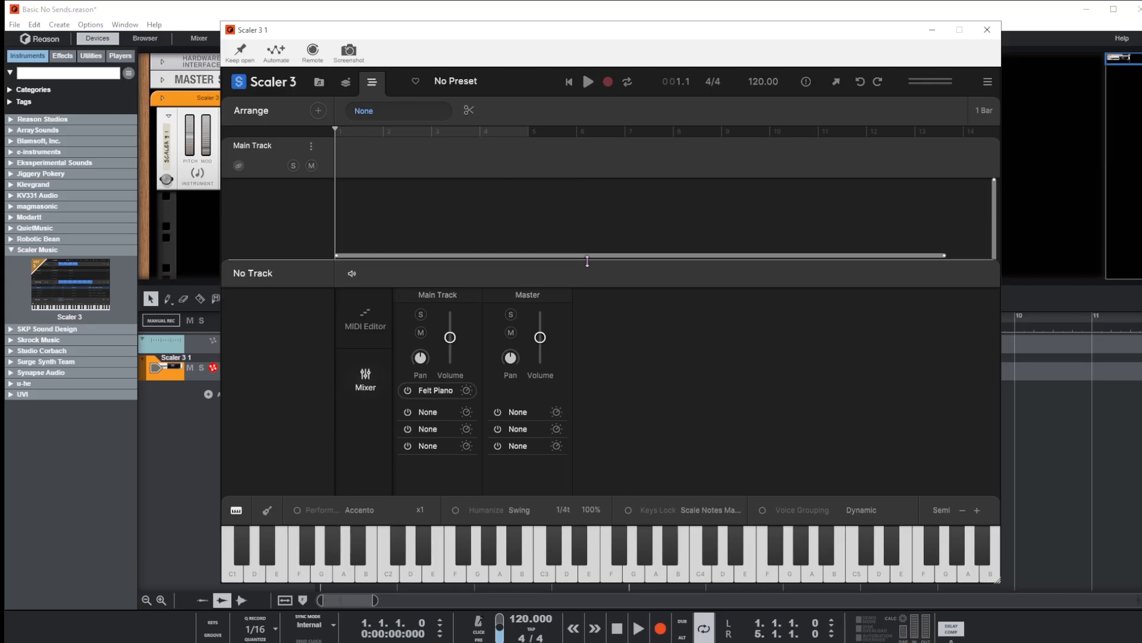
left_click(326, 87)
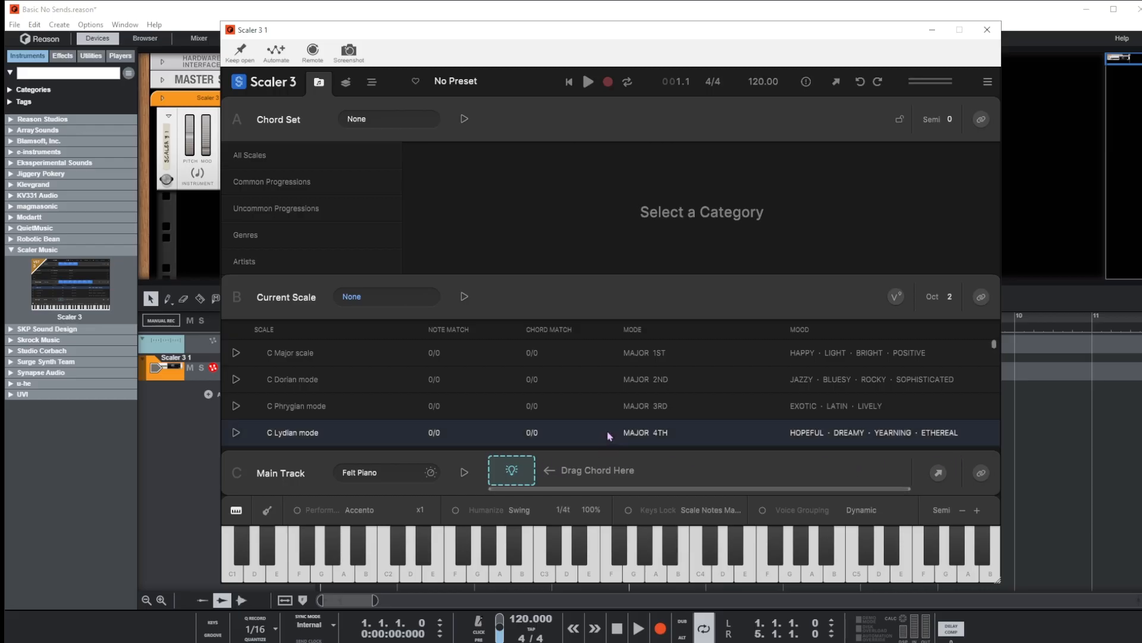
Step: Change the Main Track's instrument in the Arrange mixer to the internal Soft Piano sound
left_click(367, 84)
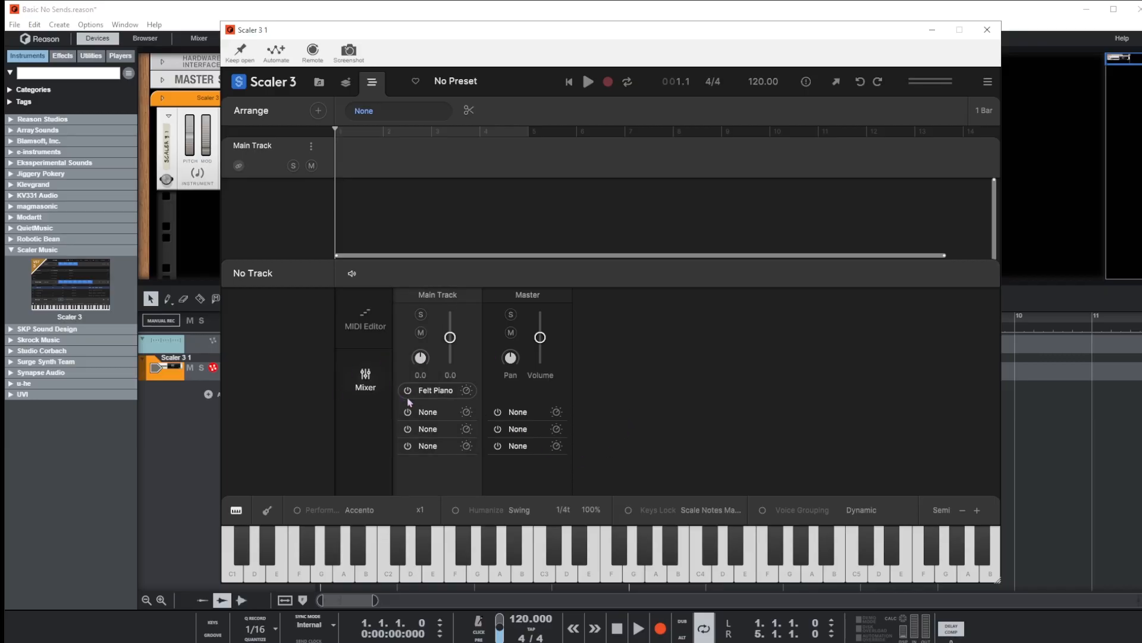
left_click(439, 390)
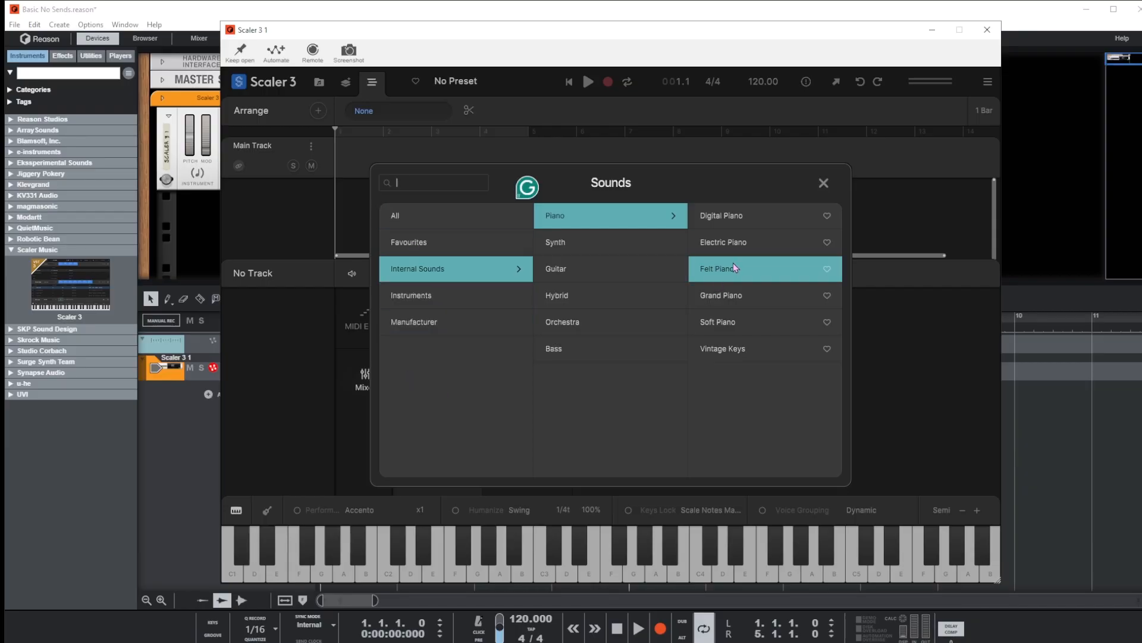
left_click(729, 325)
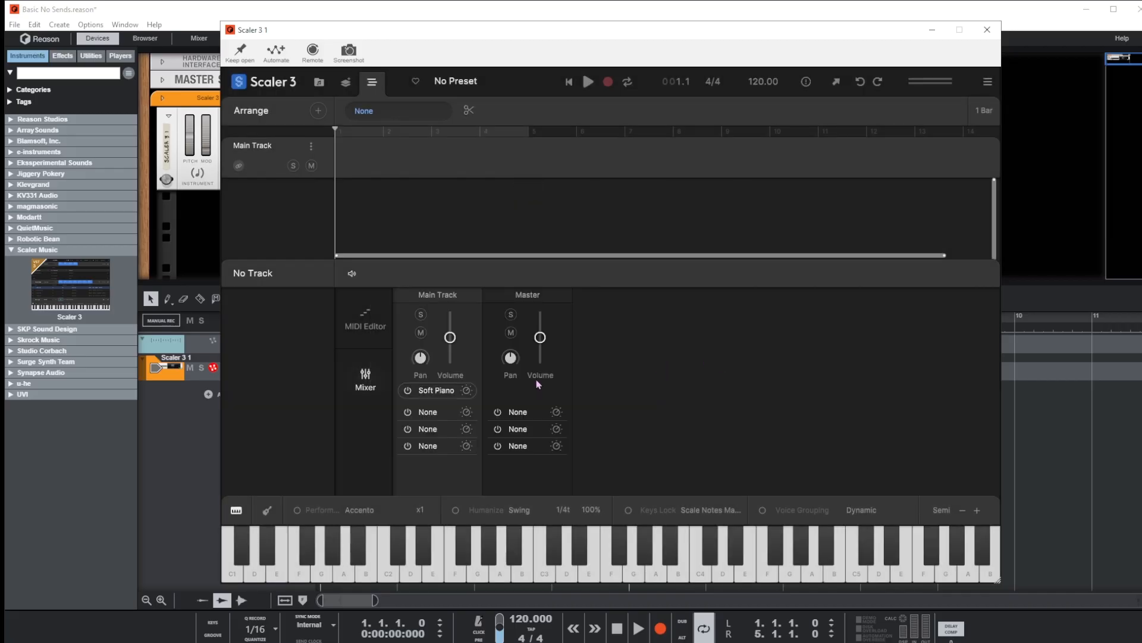
Step: Browse the sounds available for the Main Track by Instruments, Manufacturer and Internal Sounds without changing the selection
left_click(438, 392)
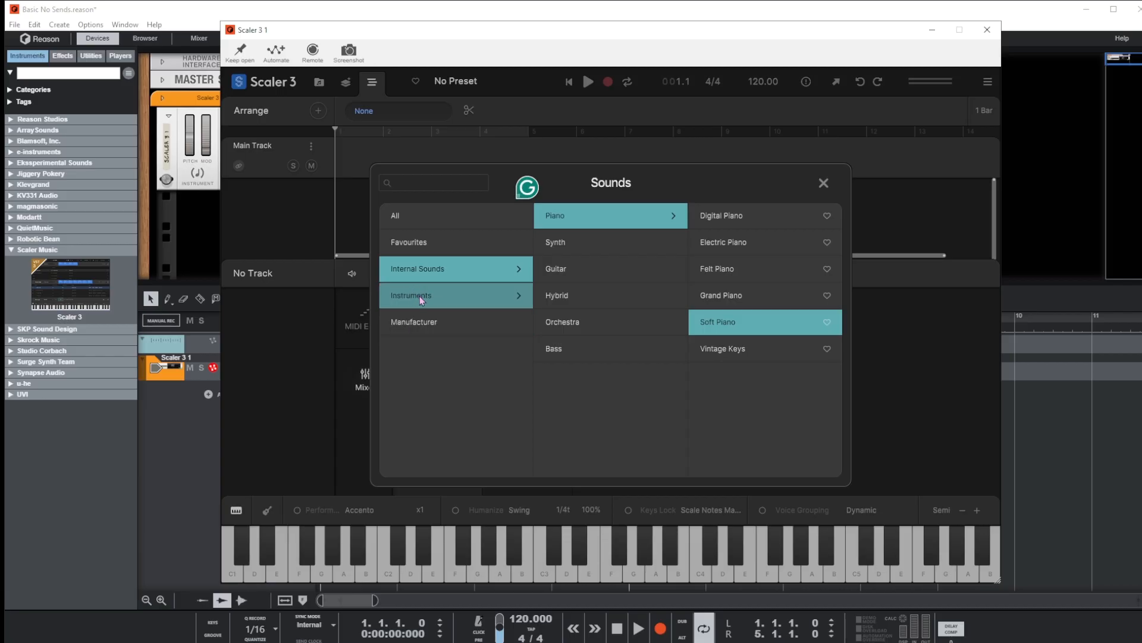
left_click(439, 302)
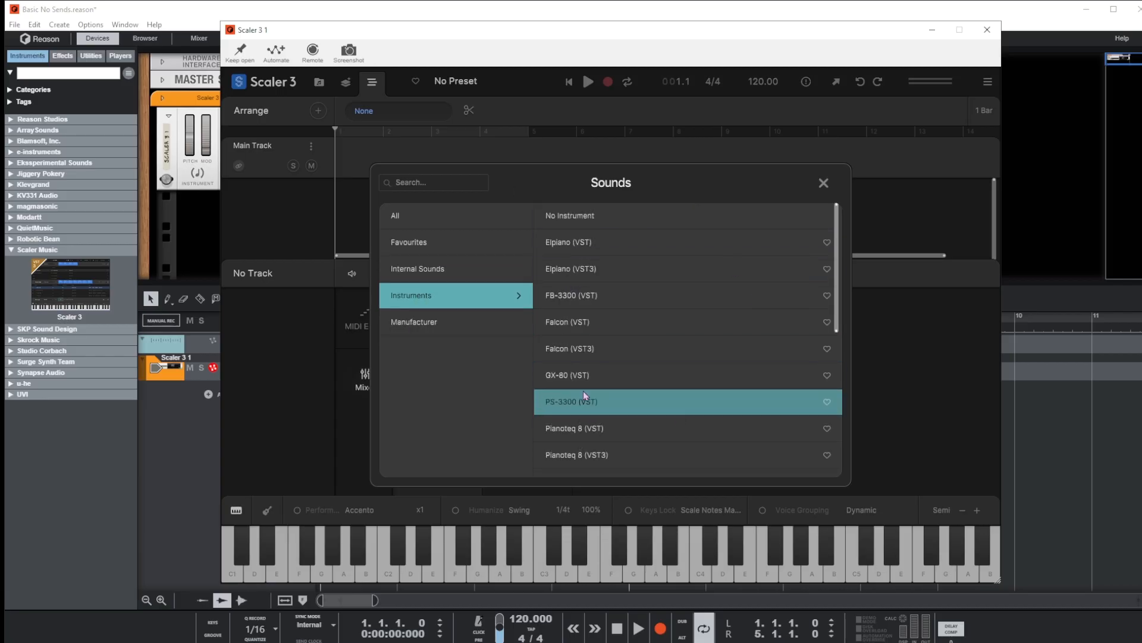
left_click(419, 322)
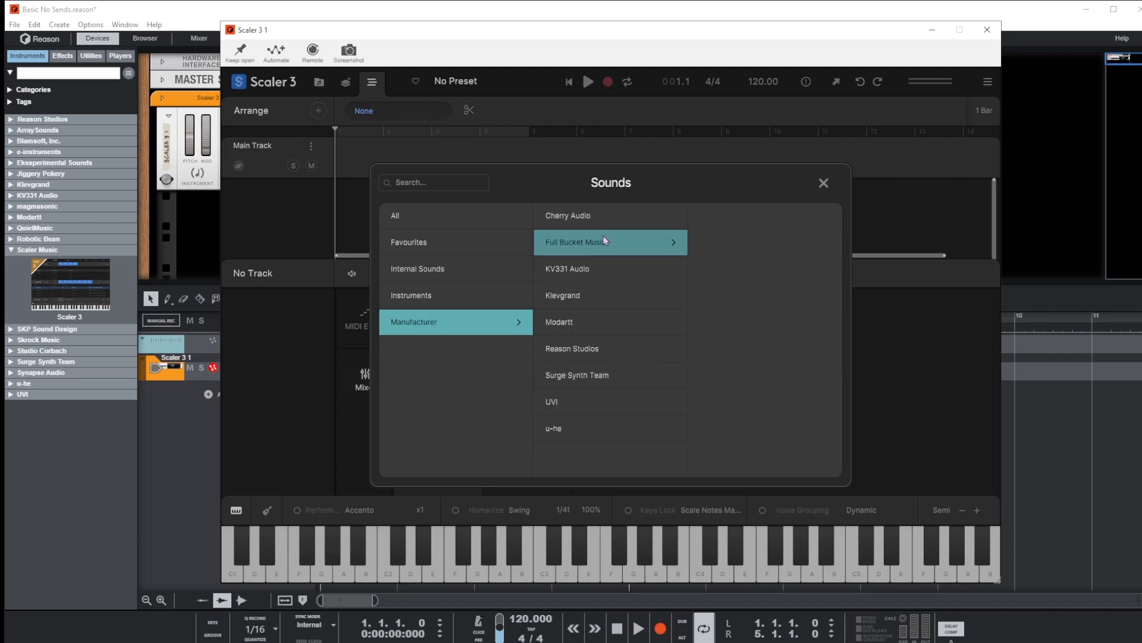
left_click(420, 296)
left_click(417, 270)
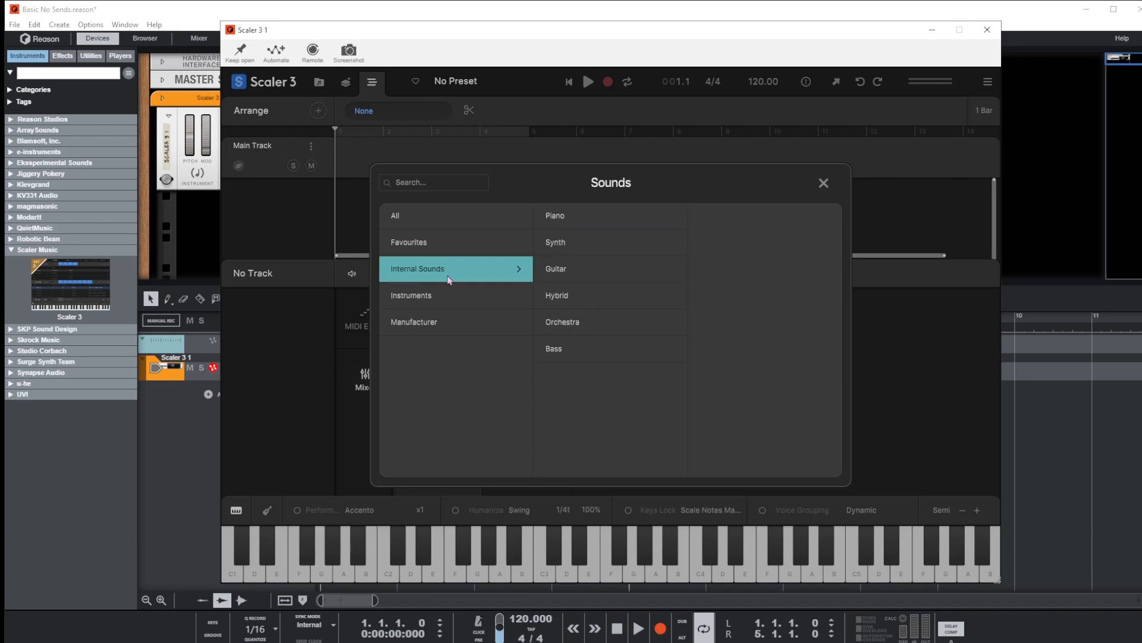
left_click(823, 182)
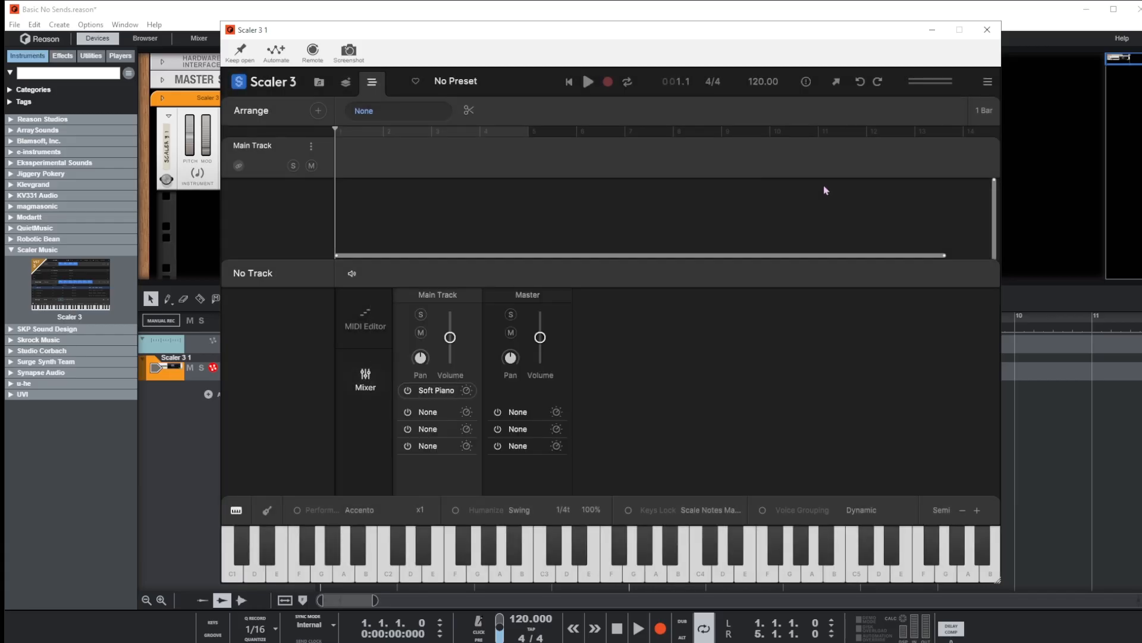
Step: Review the audio and MIDI export options, including the available MIDI file formats, without exporting
left_click(833, 83)
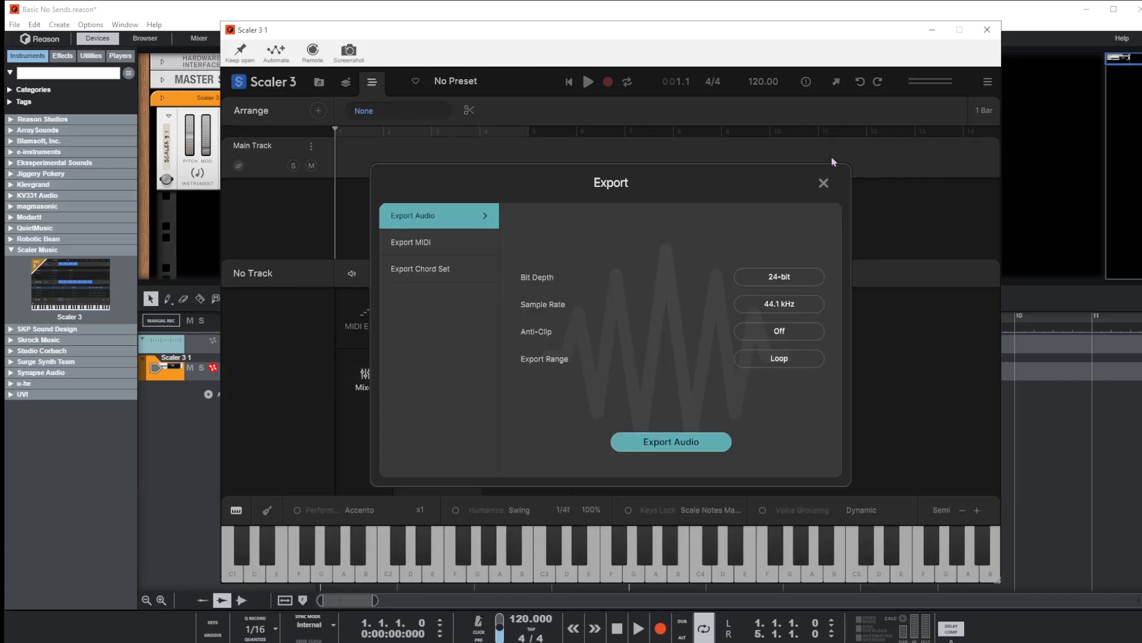
left_click(421, 250)
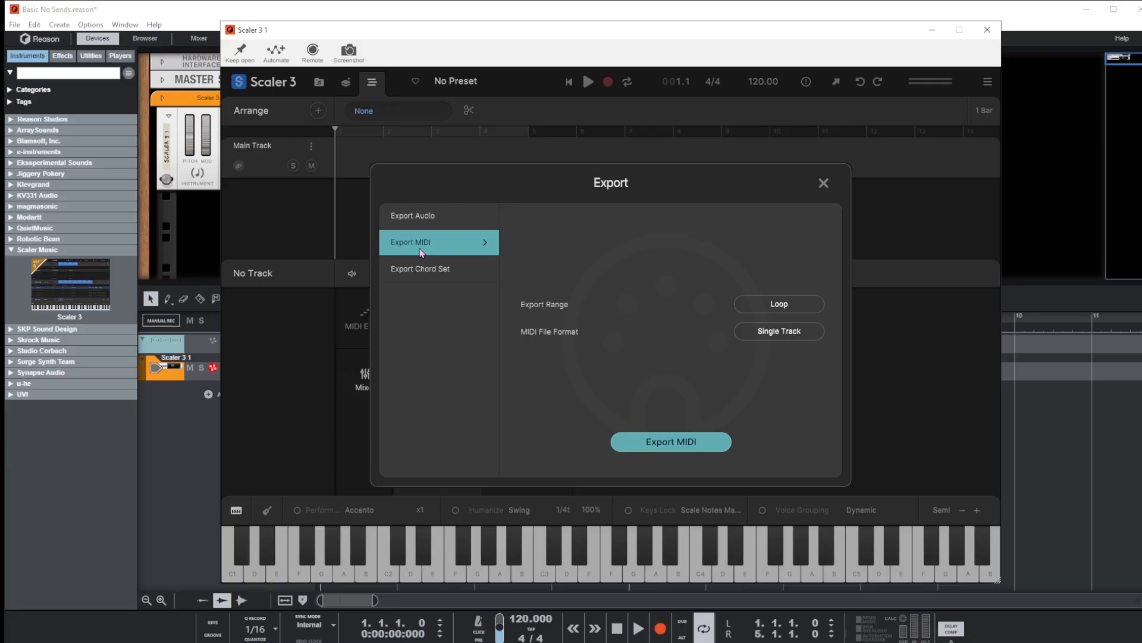
left_click(785, 332)
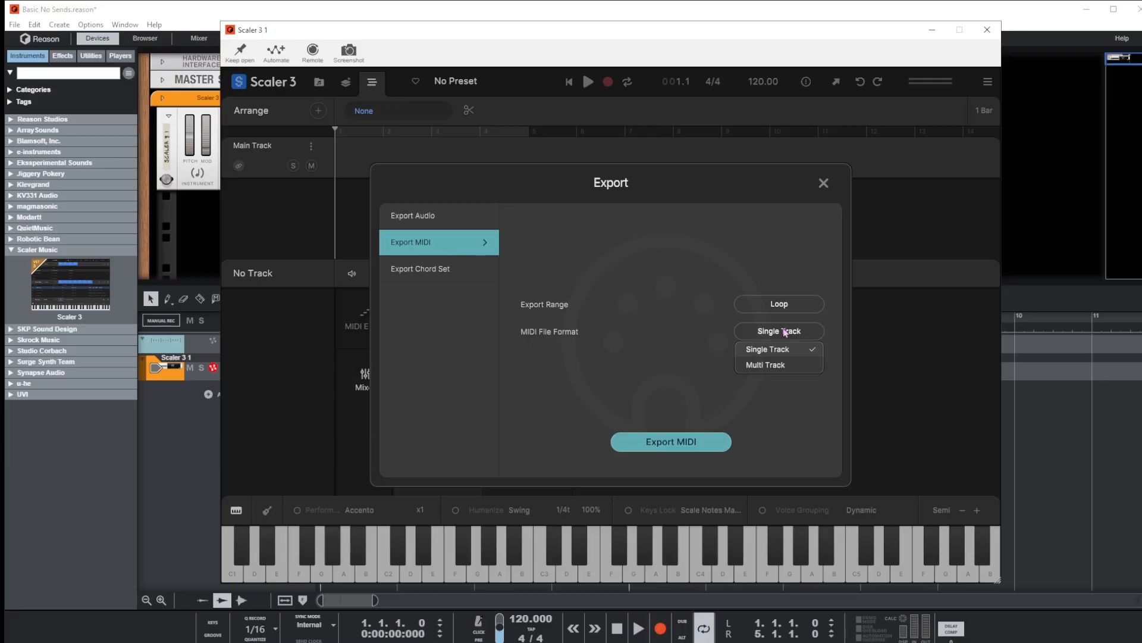
left_click(682, 323)
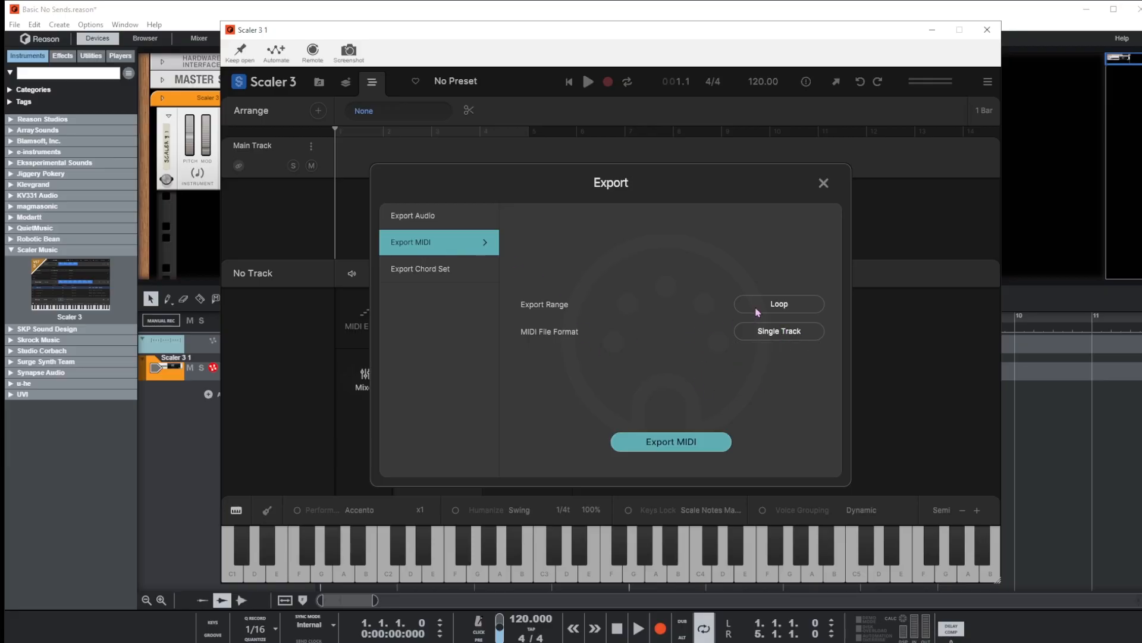
left_click(412, 219)
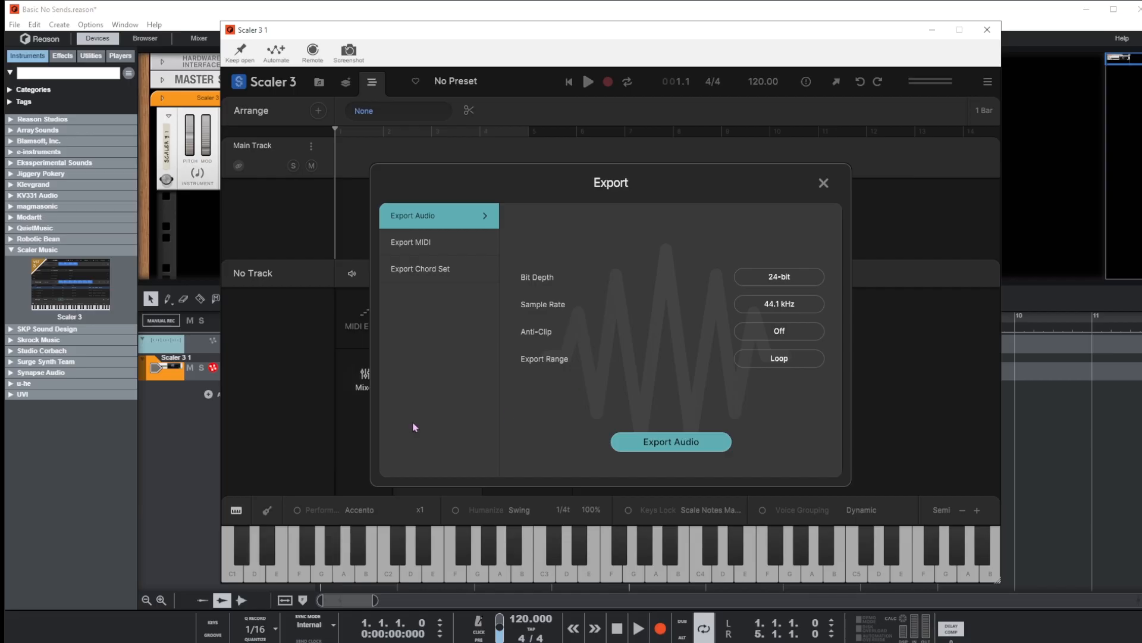
left_click(824, 184)
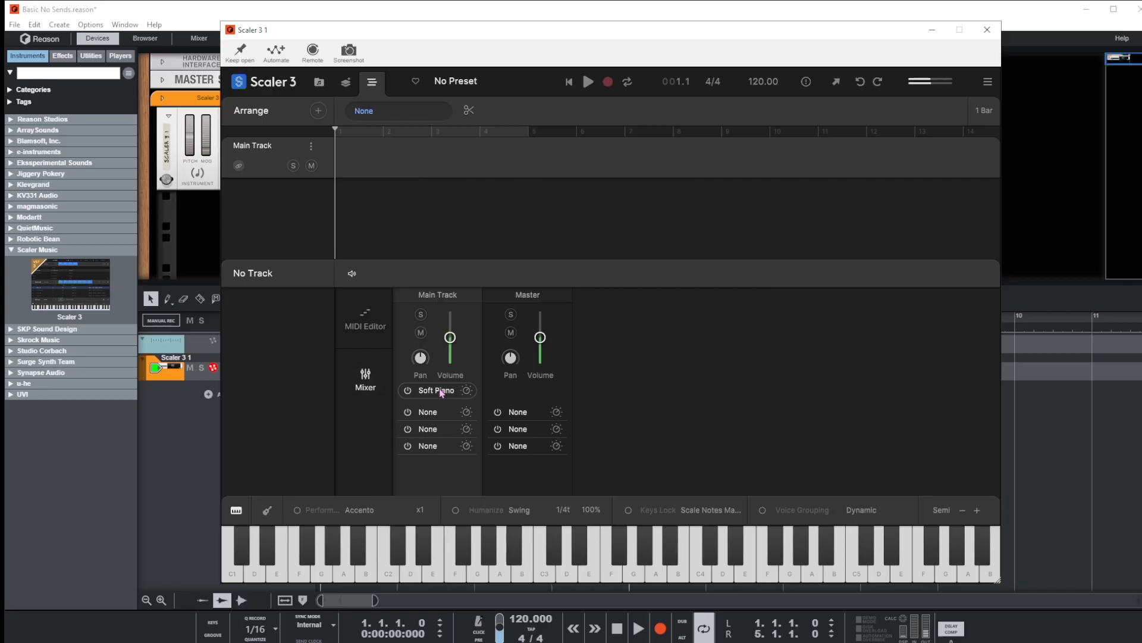
Step: Raise the Main Track volume to 6.3 and set its Soft Piano sound to 22% reverb and 51% delay
left_click_drag(451, 338, 452, 326)
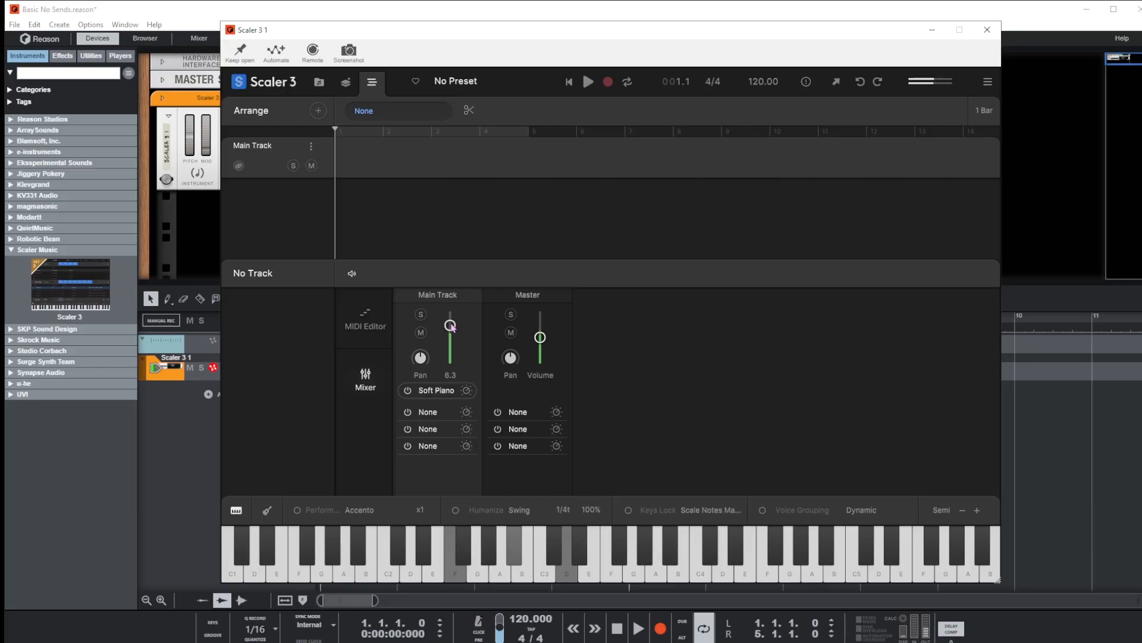
left_click(465, 391)
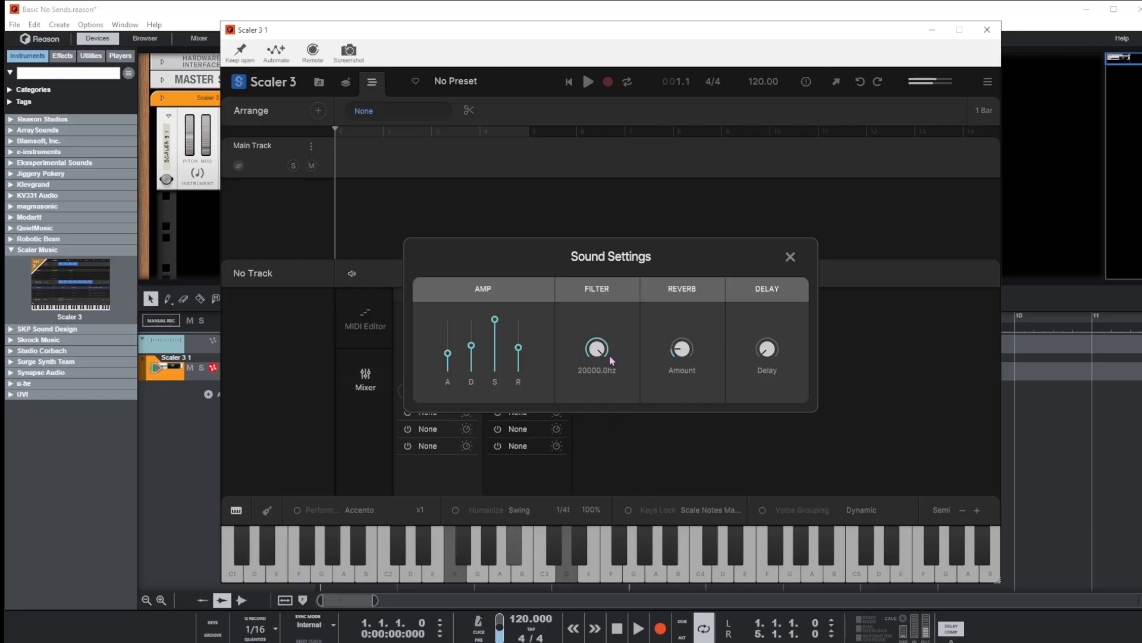
mouse_move(679, 349)
left_mouse_down()
mouse_move(681, 294)
mouse_move(674, 355)
left_mouse_up()
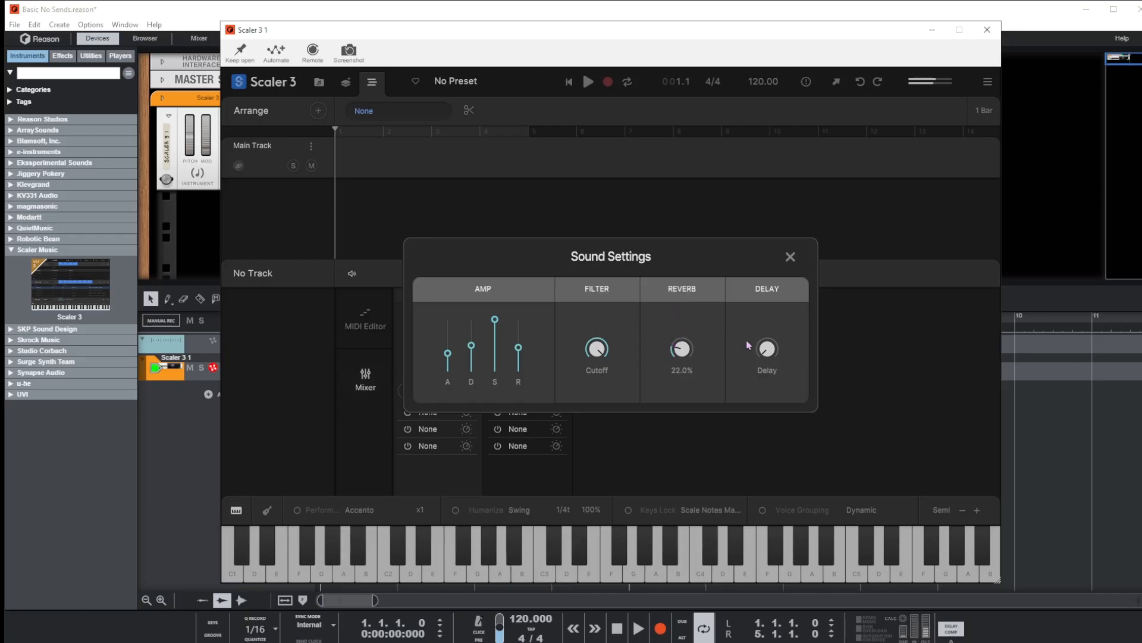
left_click_drag(767, 350, 767, 274)
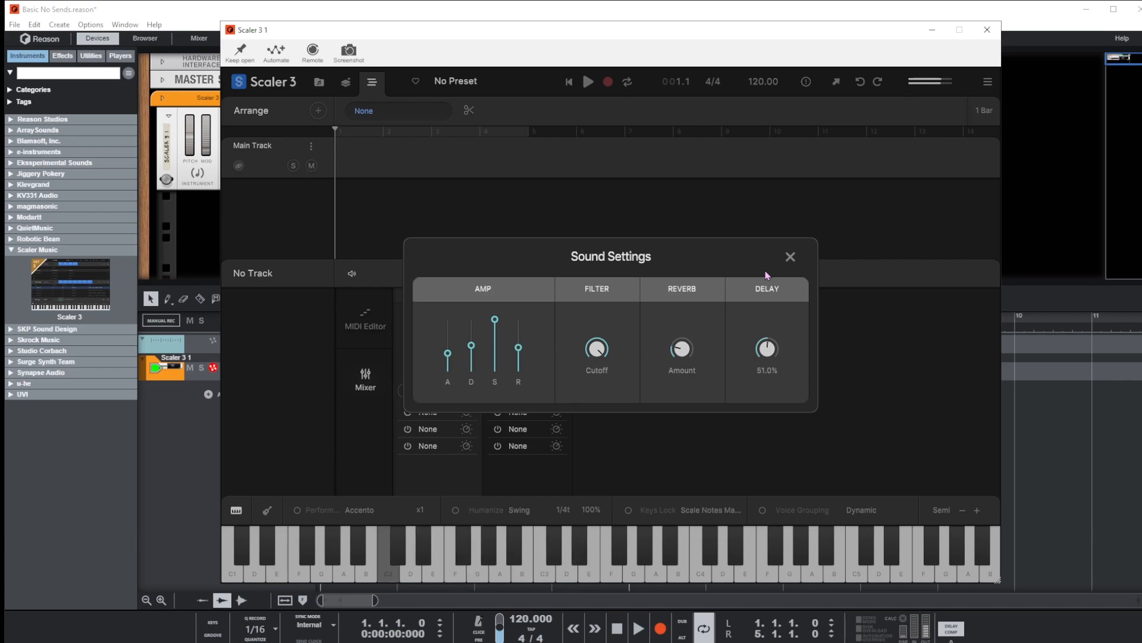
left_click(790, 258)
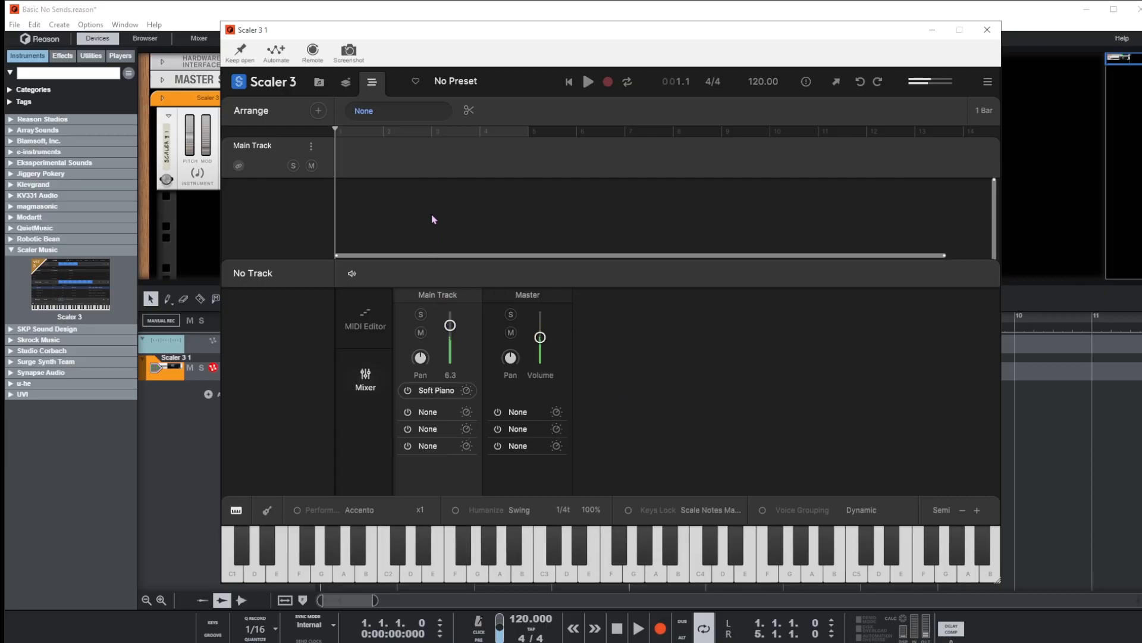
Step: Set the current scale to C Major from the scale list
left_click(319, 83)
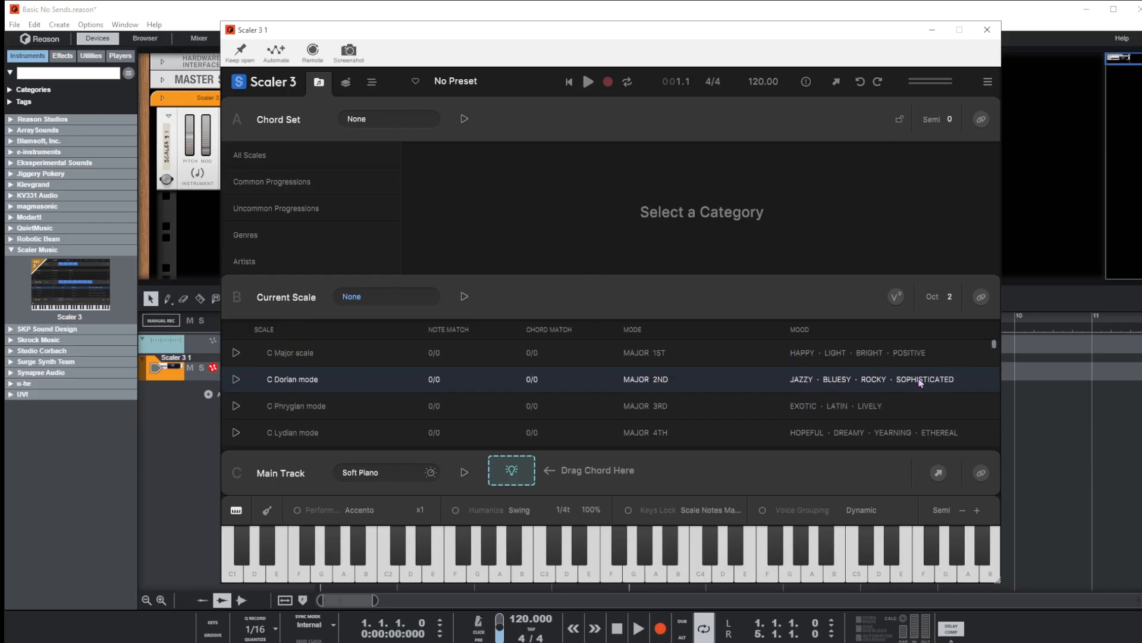
mouse_move(994, 348)
left_mouse_down()
mouse_move(1006, 404)
mouse_move(997, 333)
left_mouse_up()
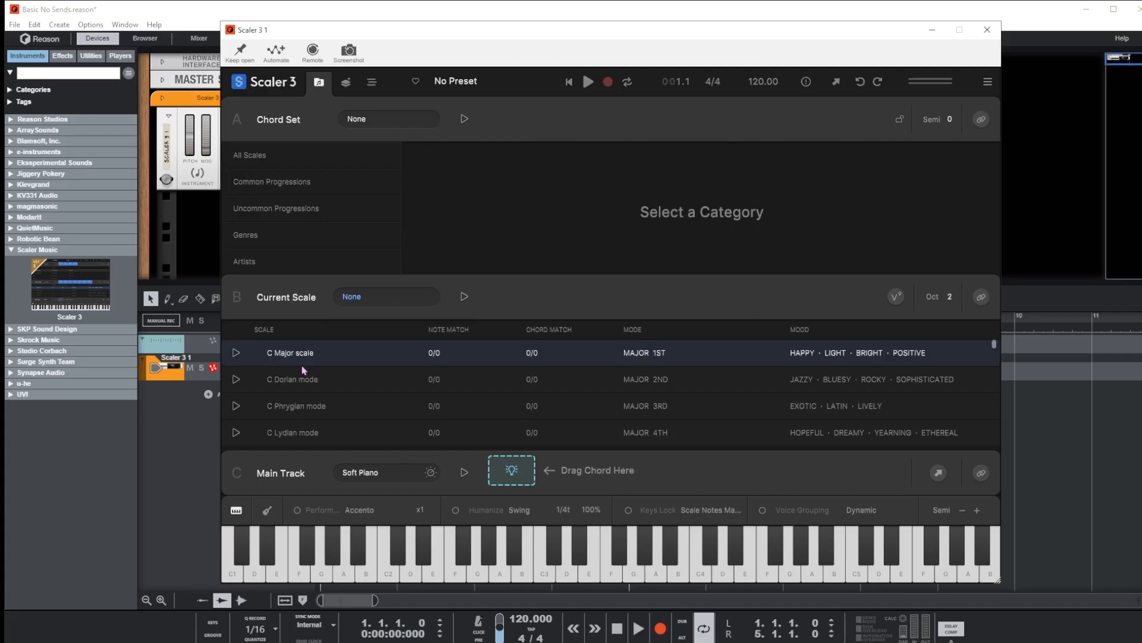
left_click(375, 356)
Step: Audition the C maj, D min, E min and F maj chords of the current scale
left_click(511, 298)
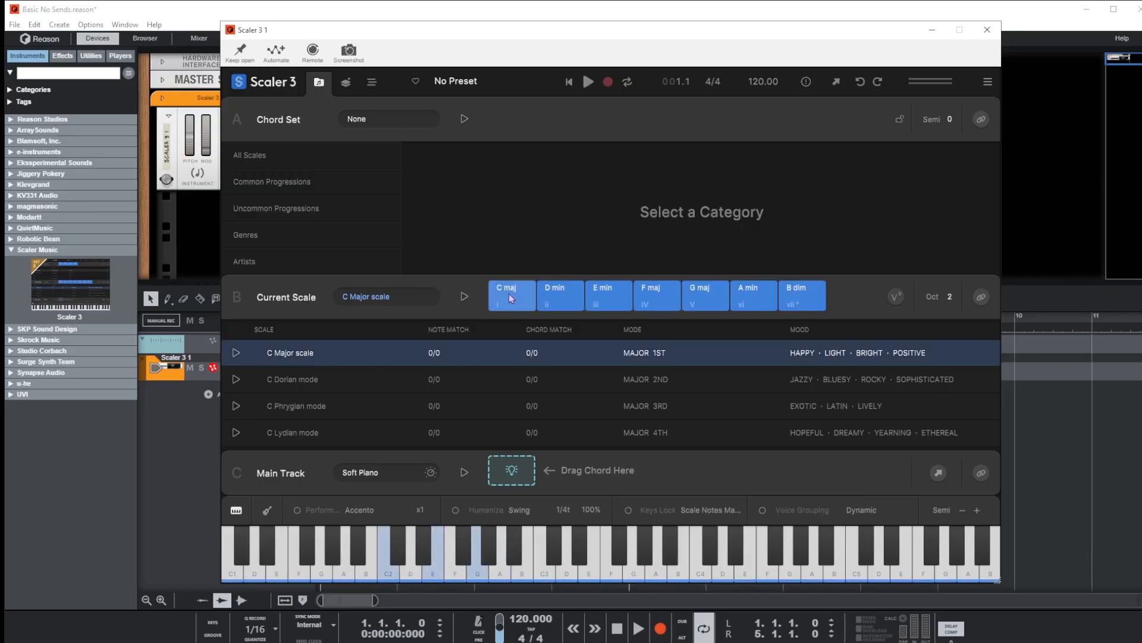
left_click(511, 298)
left_click(560, 296)
left_click(603, 296)
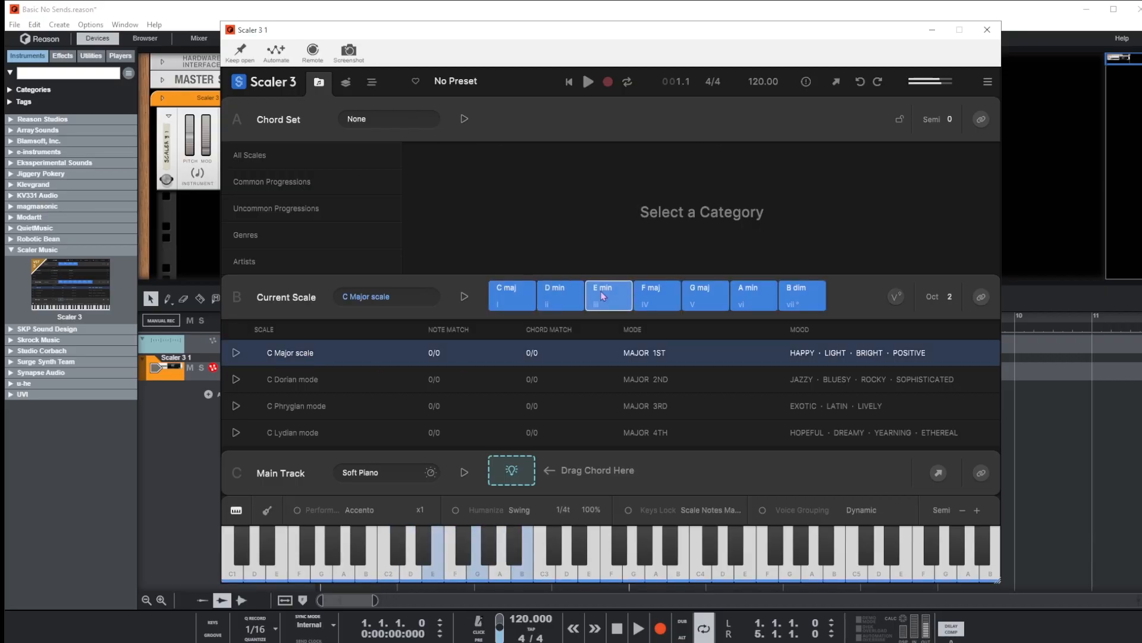
left_click(648, 301)
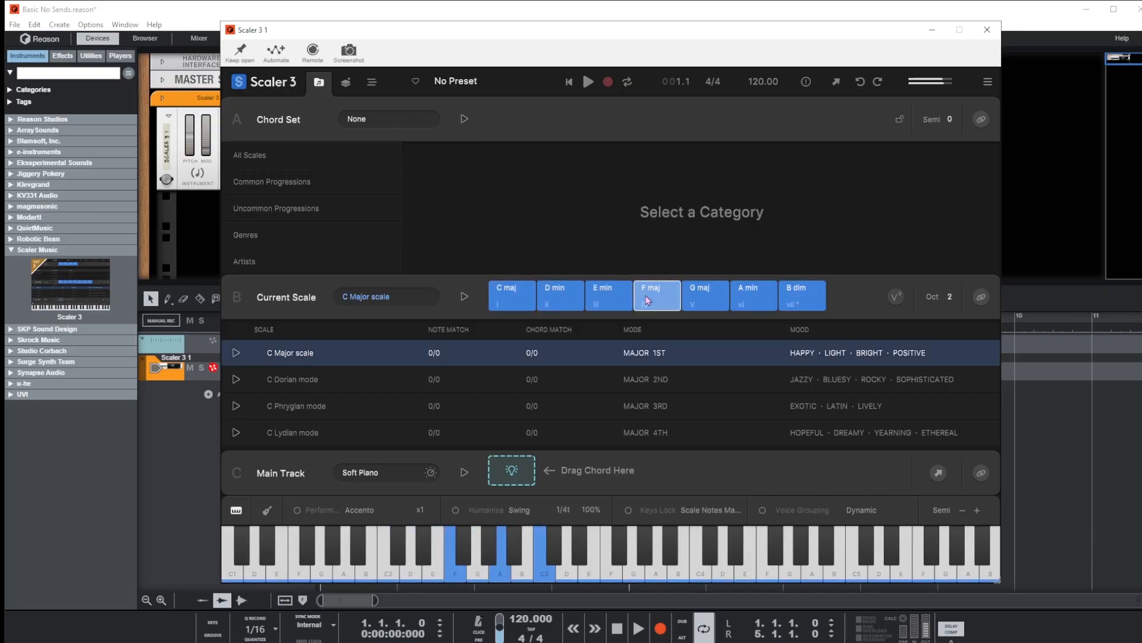
Step: Turn down the delay in the Main Track's Soft Piano sound settings and return to the chord and scale page
left_click(370, 87)
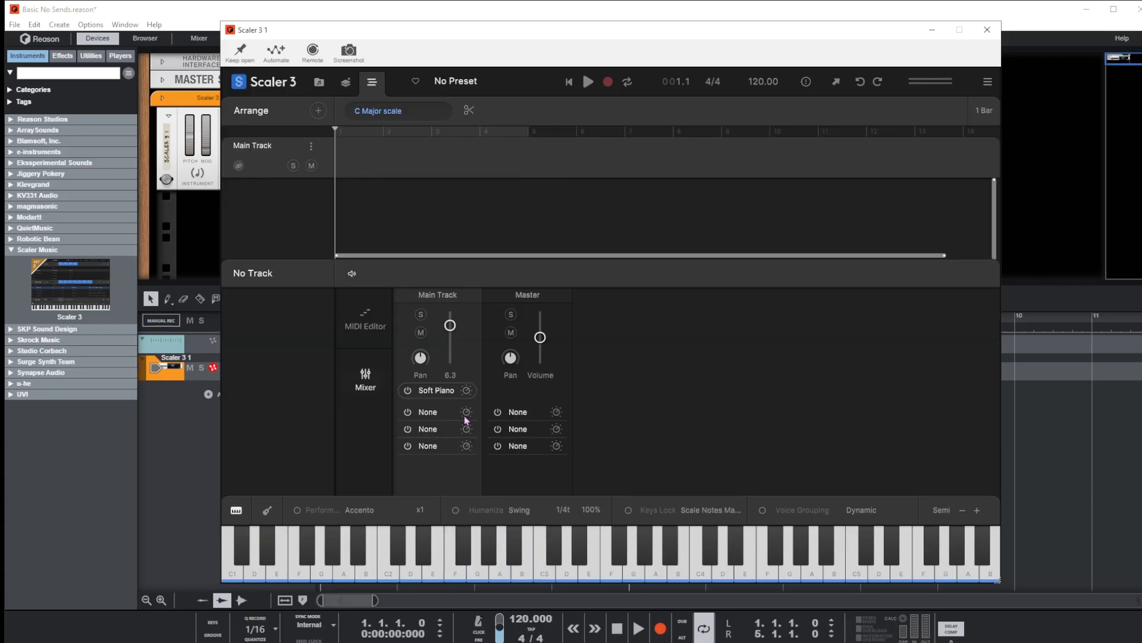
left_click(466, 391)
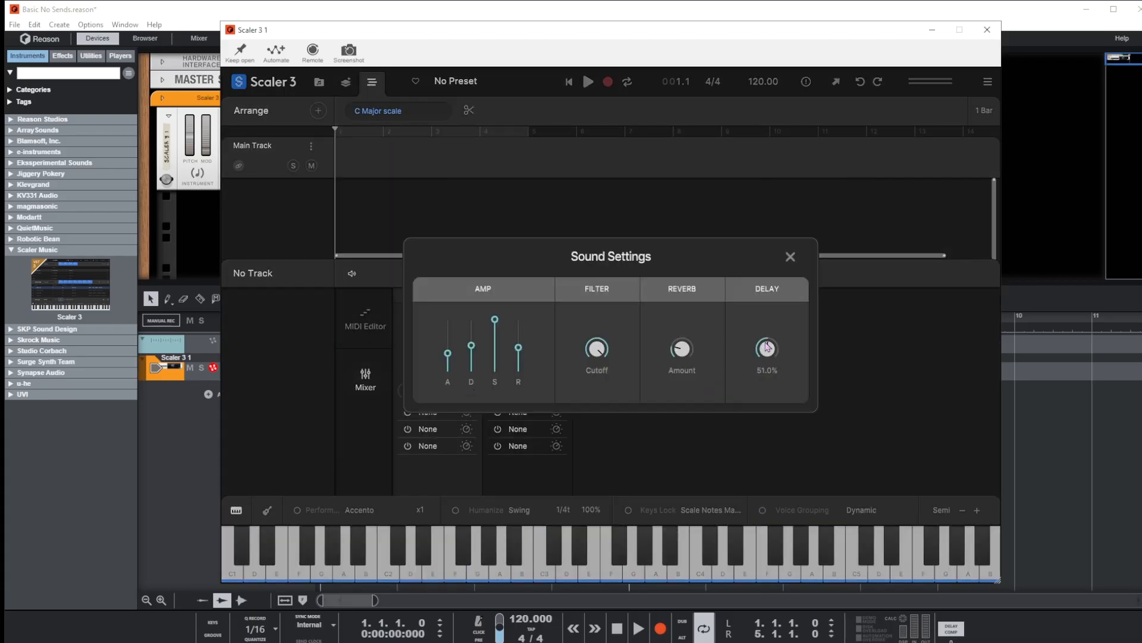
left_click_drag(767, 346, 777, 405)
left_click(790, 257)
left_click(320, 82)
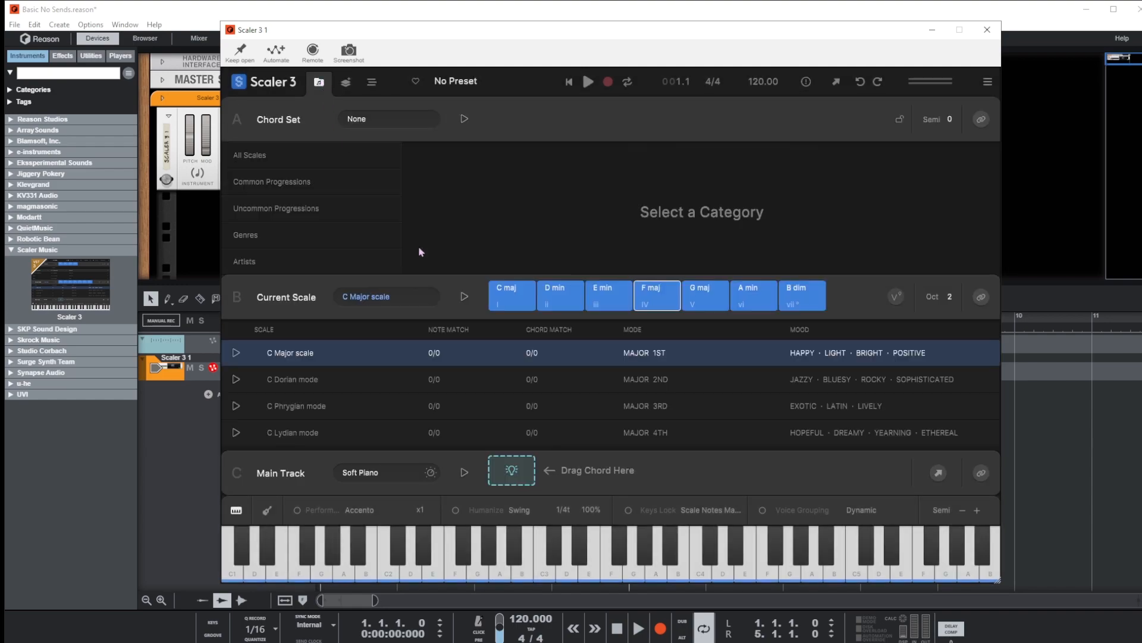
Step: Audition the seven C Major scale chords from C maj through B dim, and replay the first three
left_click(512, 294)
left_click(561, 296)
left_click(604, 298)
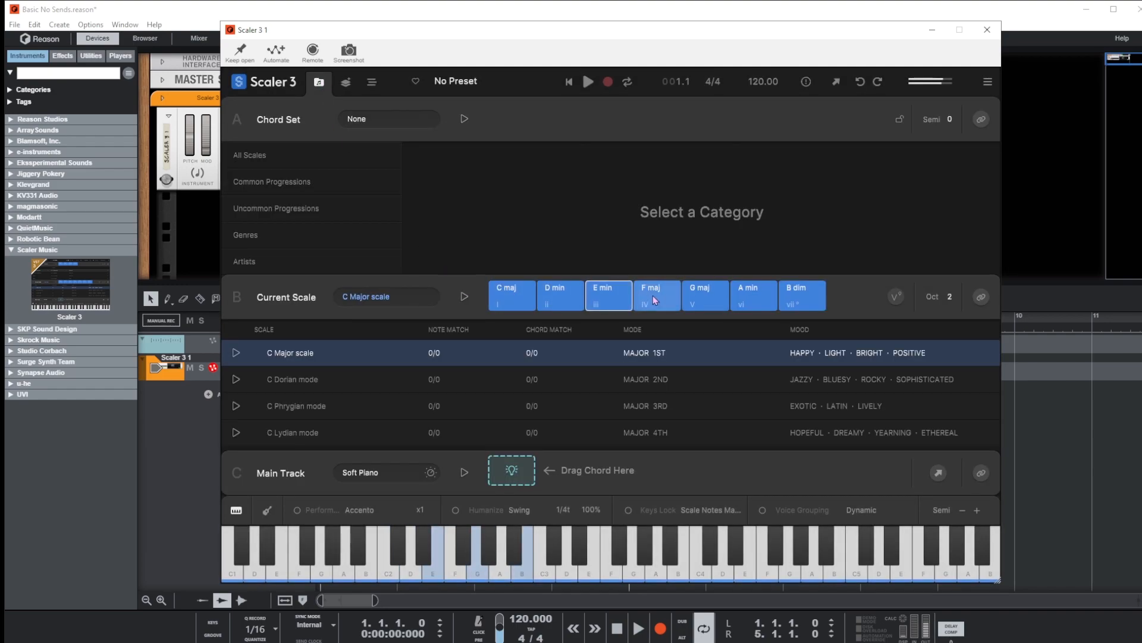
left_click(653, 297)
left_click(693, 299)
left_click(740, 299)
left_click(790, 301)
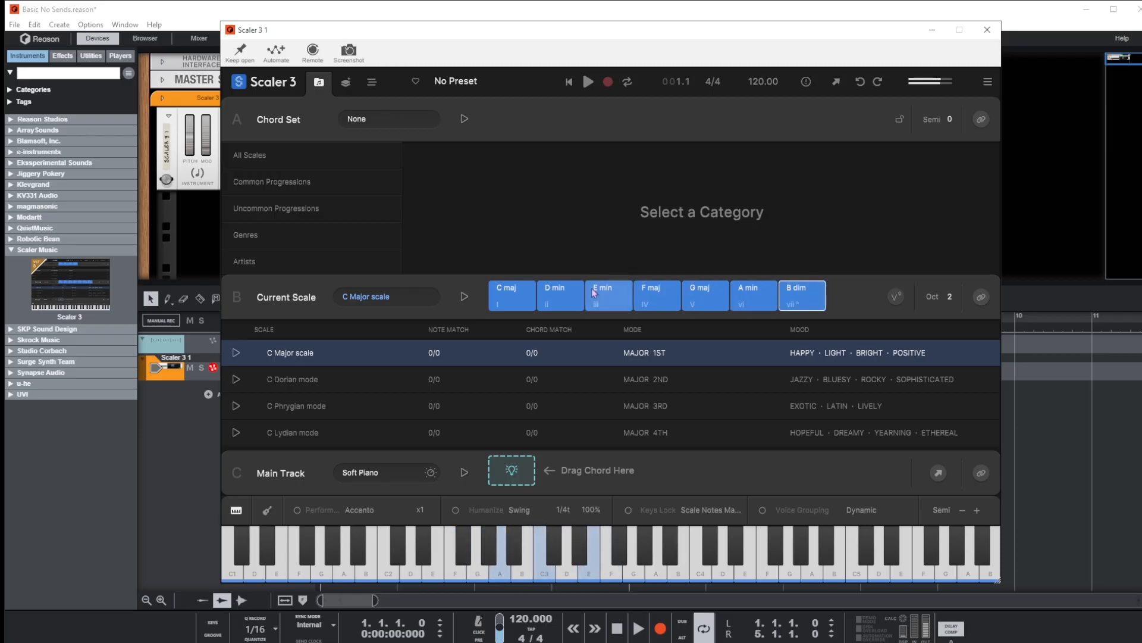
left_click(503, 294)
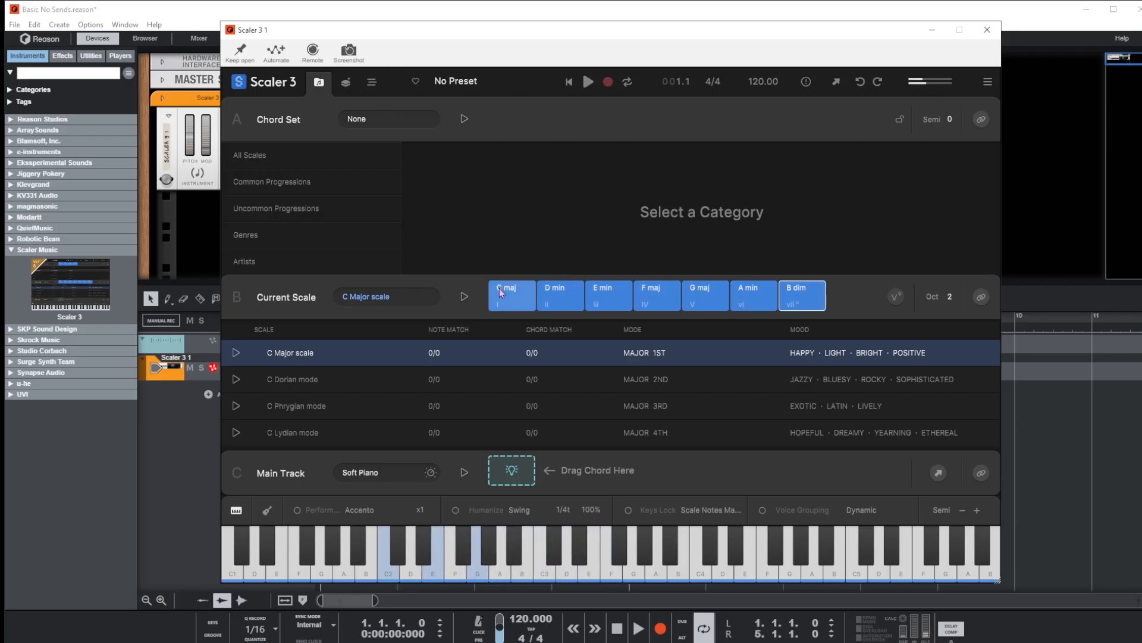
left_click(558, 299)
left_click(607, 300)
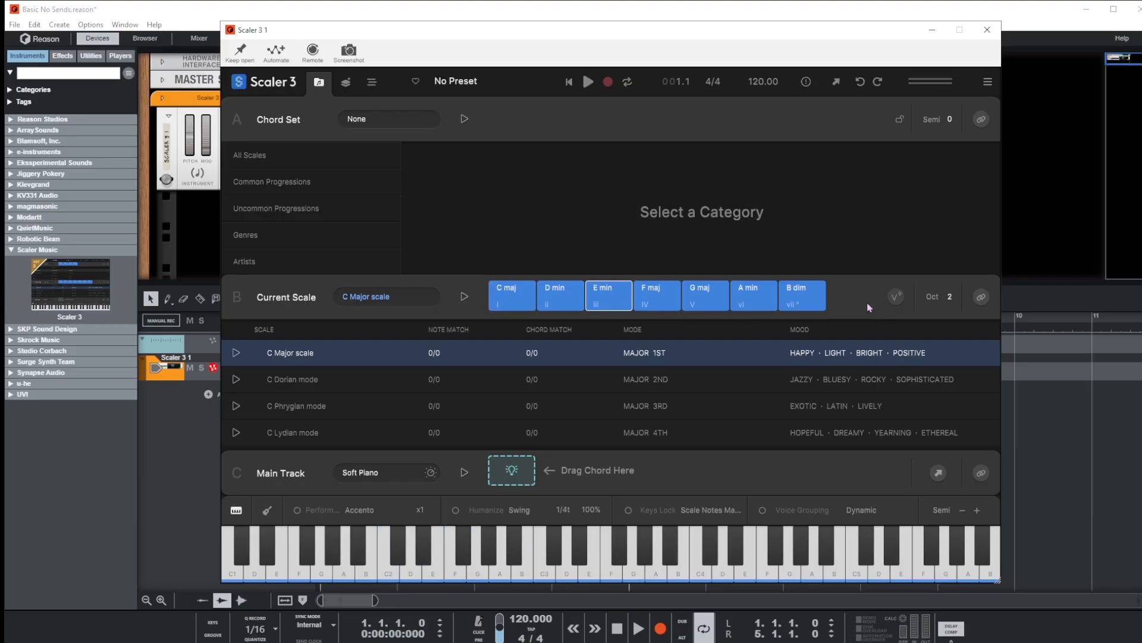
left_click(580, 287)
left_click(582, 286)
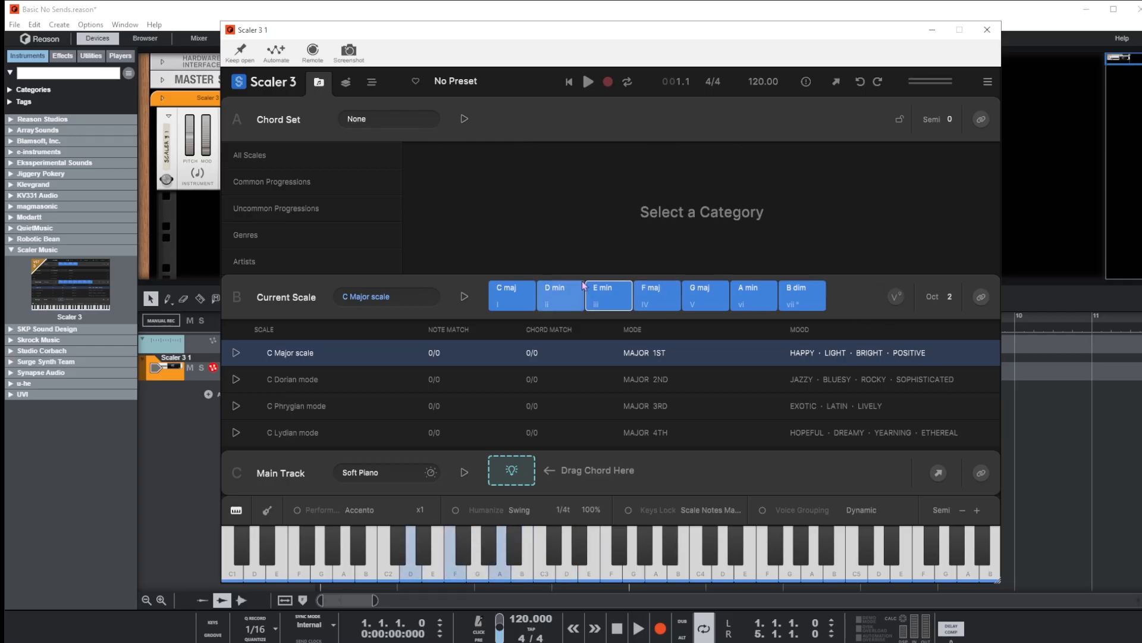
Step: Change the current scale's chords to the 7ths extension and audition them, including C maj7, D min7, E min7 and A min7
left_click(896, 296)
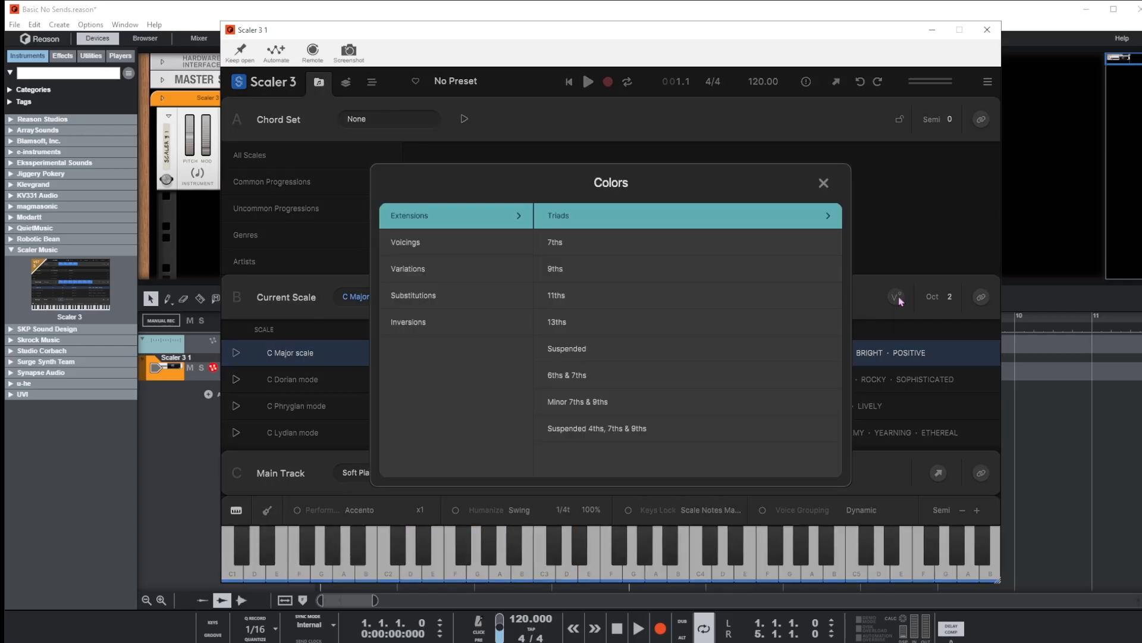
left_click(596, 238)
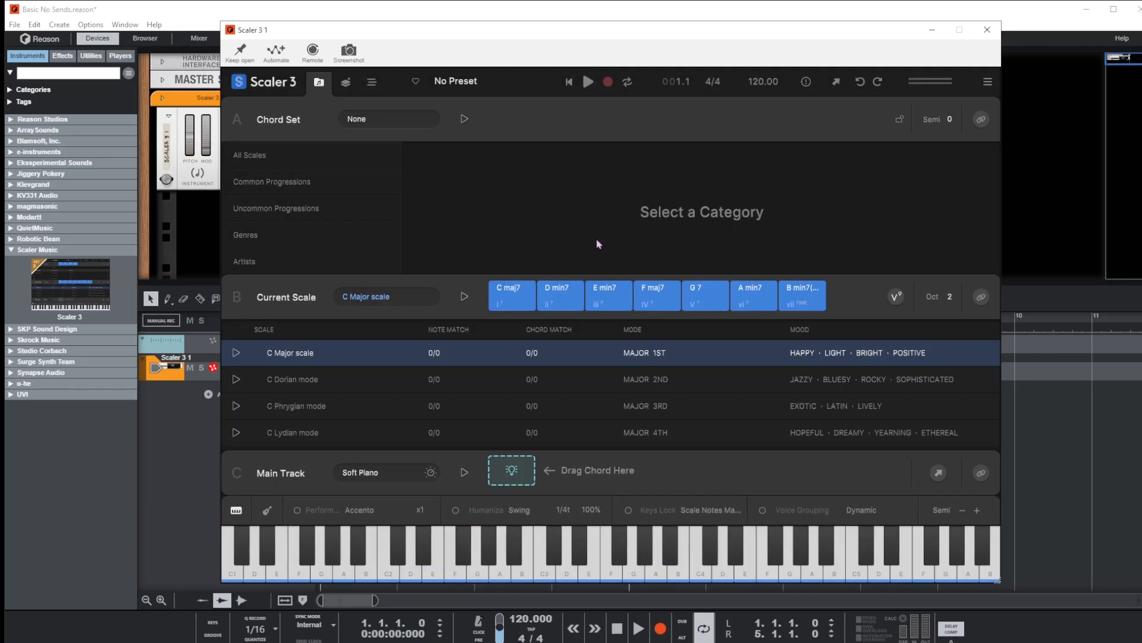
left_click(517, 290)
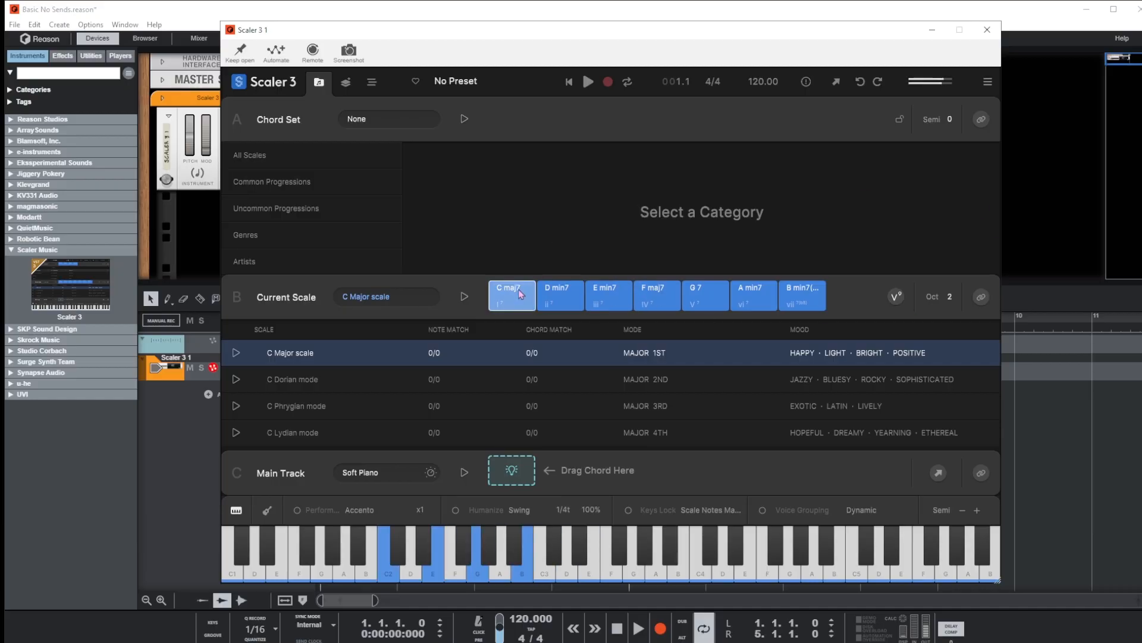
left_click(565, 294)
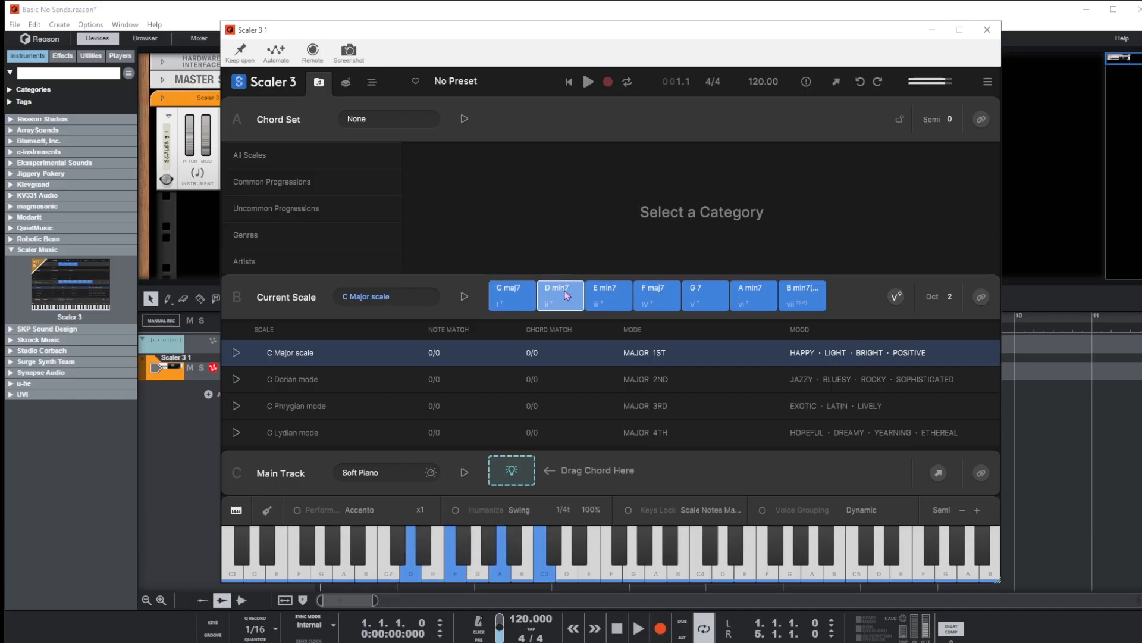
left_click(673, 295)
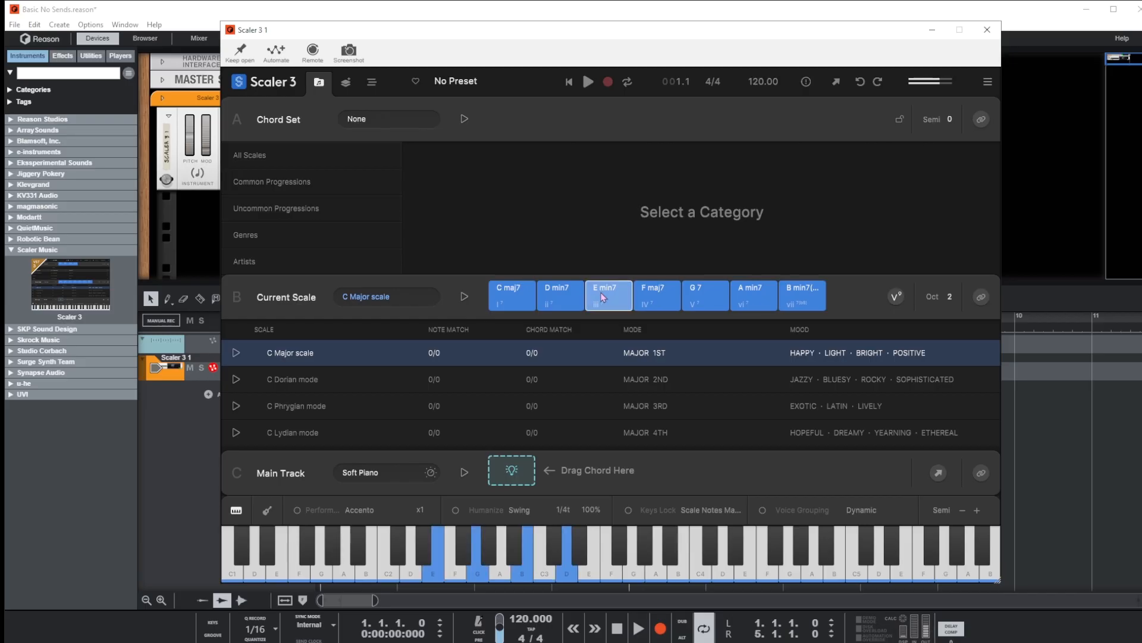
left_click(702, 297)
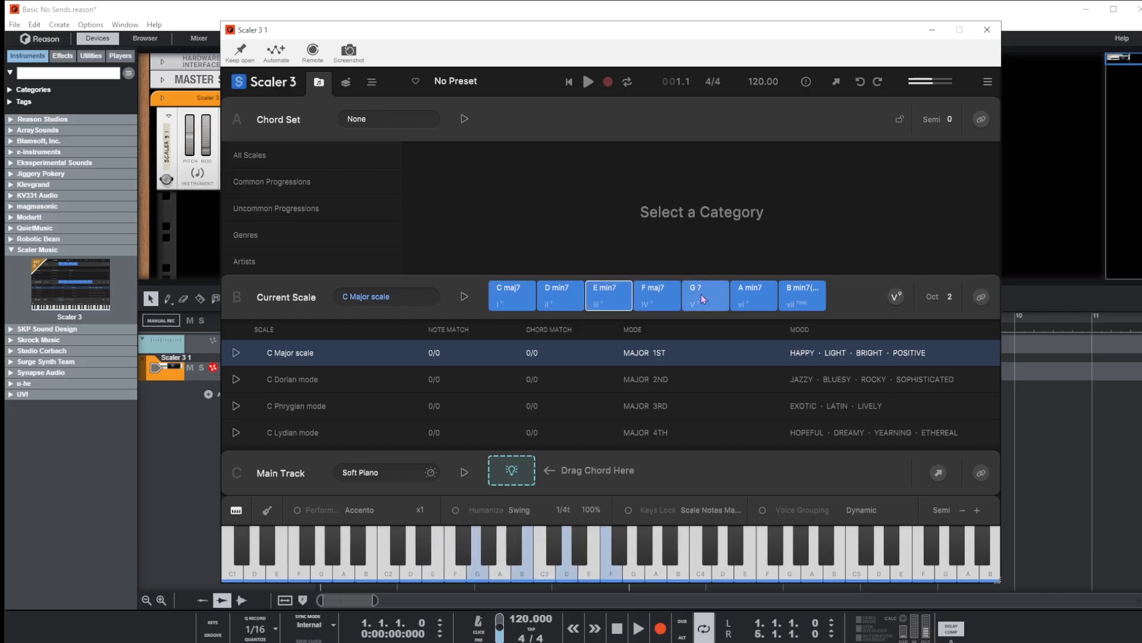
left_click(751, 296)
left_click(622, 296)
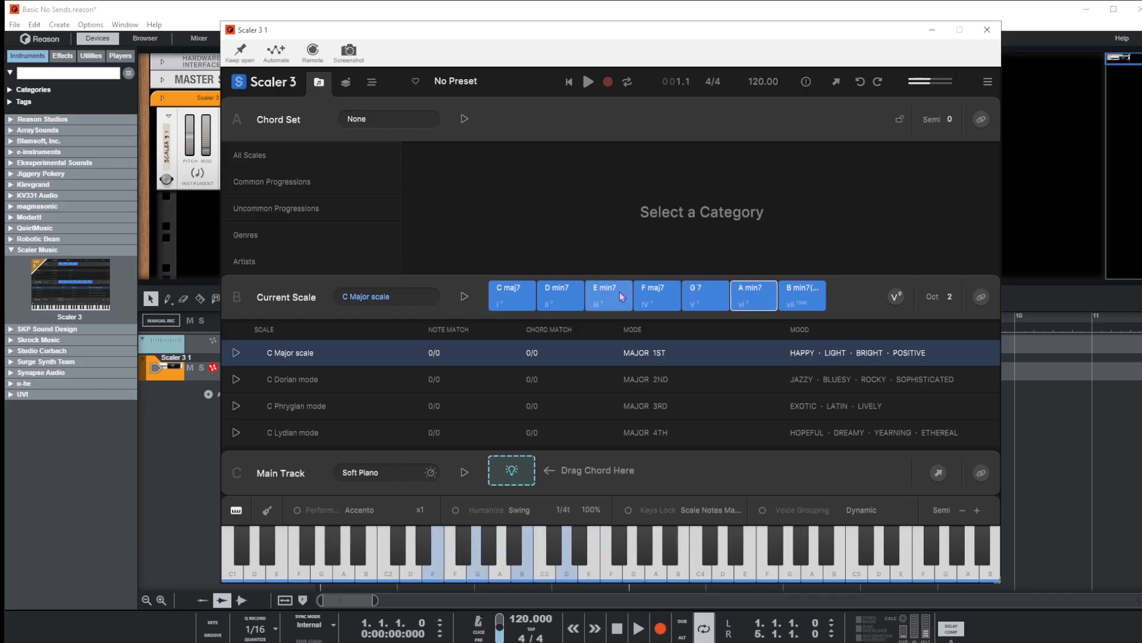
left_click(565, 296)
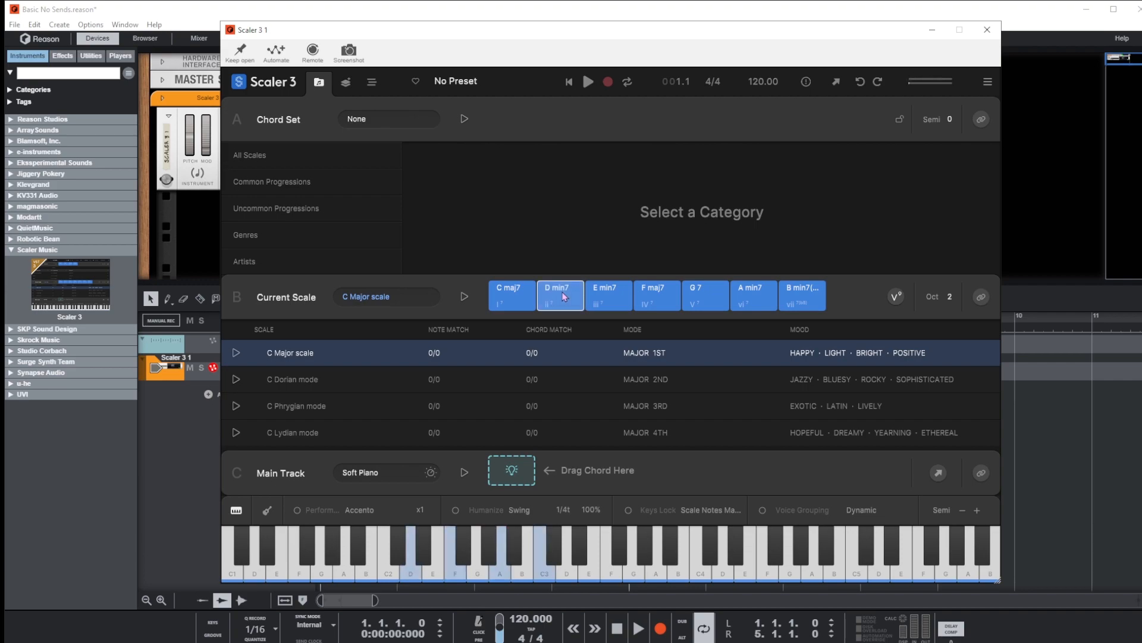
left_click_drag(566, 314, 506, 473)
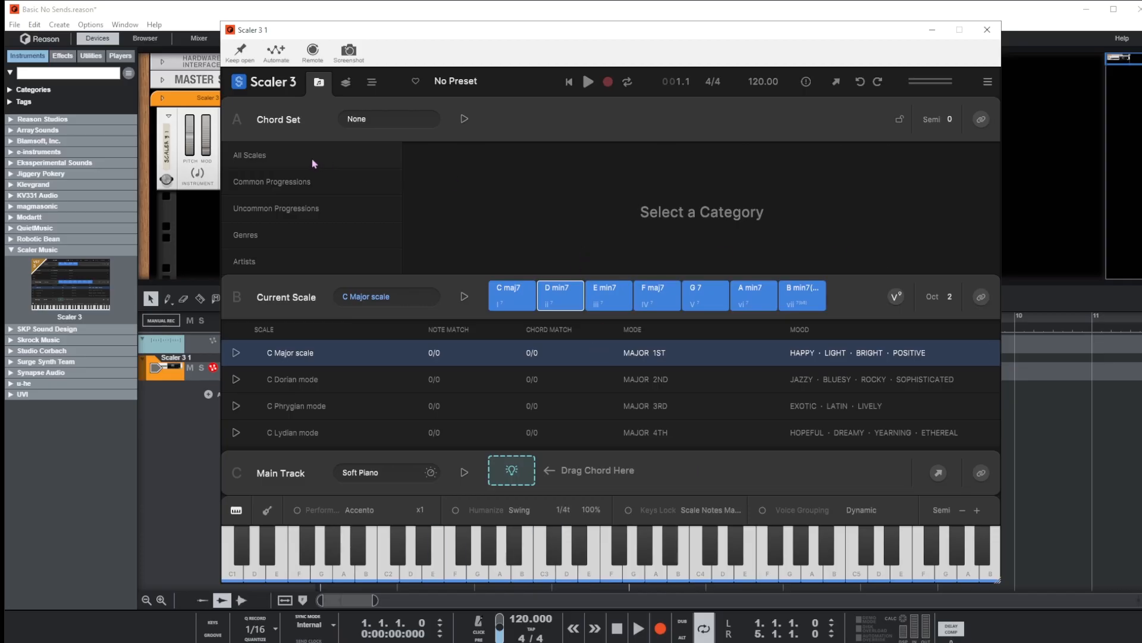
Step: Load and play the Coloured and Thickened chord sets of the uncommon progression I-#V-IV-bVII
left_click(296, 183)
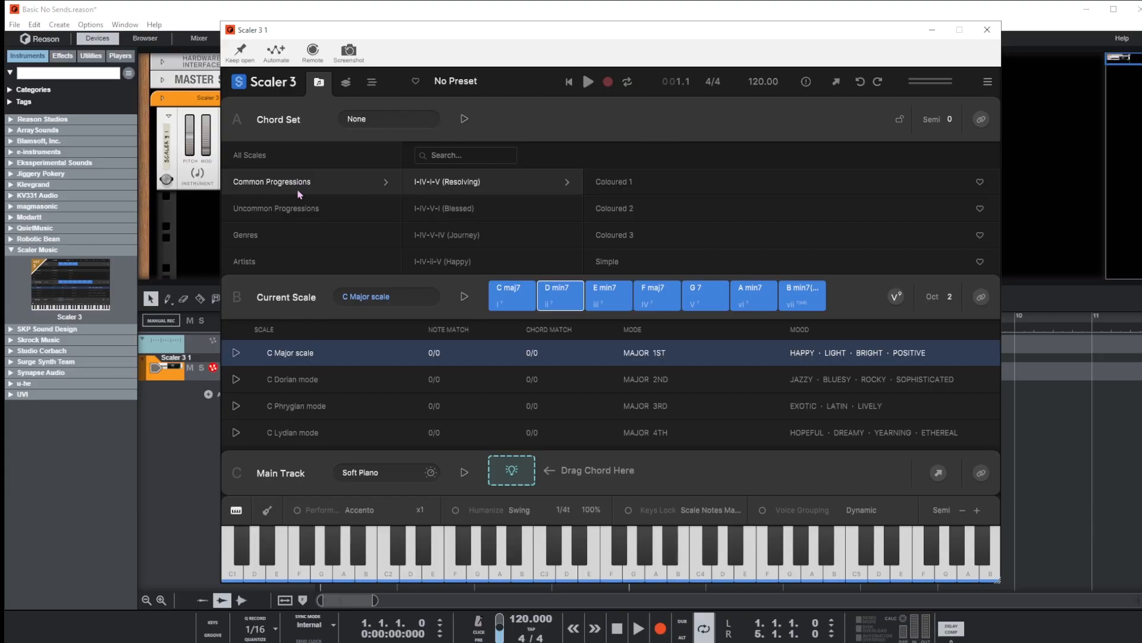
left_click(289, 213)
left_click(447, 214)
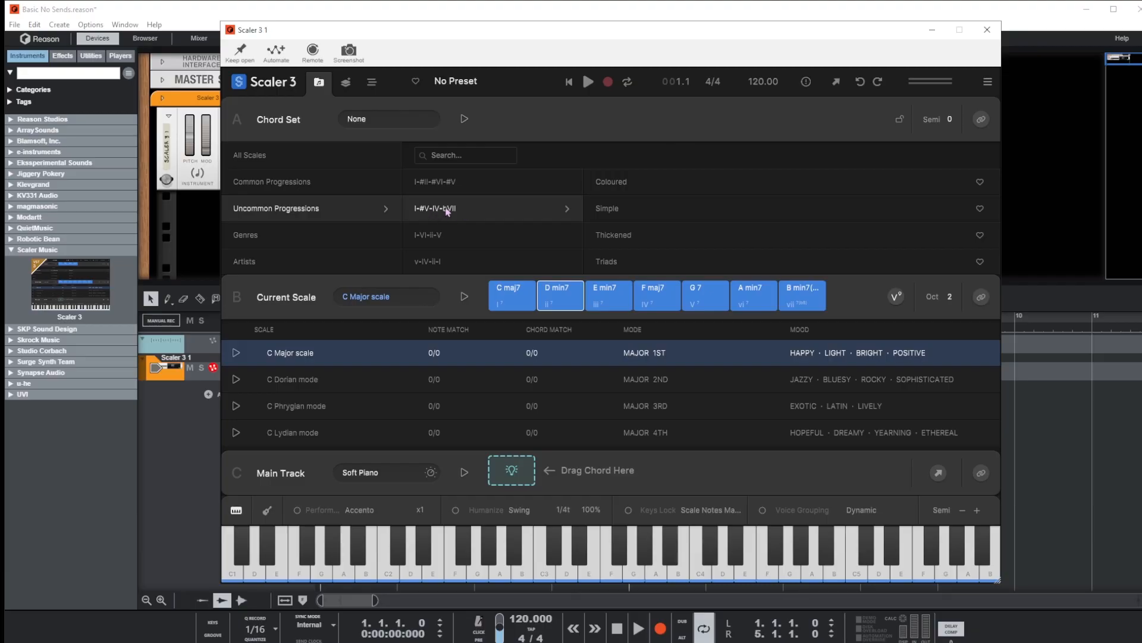
left_click(617, 187)
left_click(464, 119)
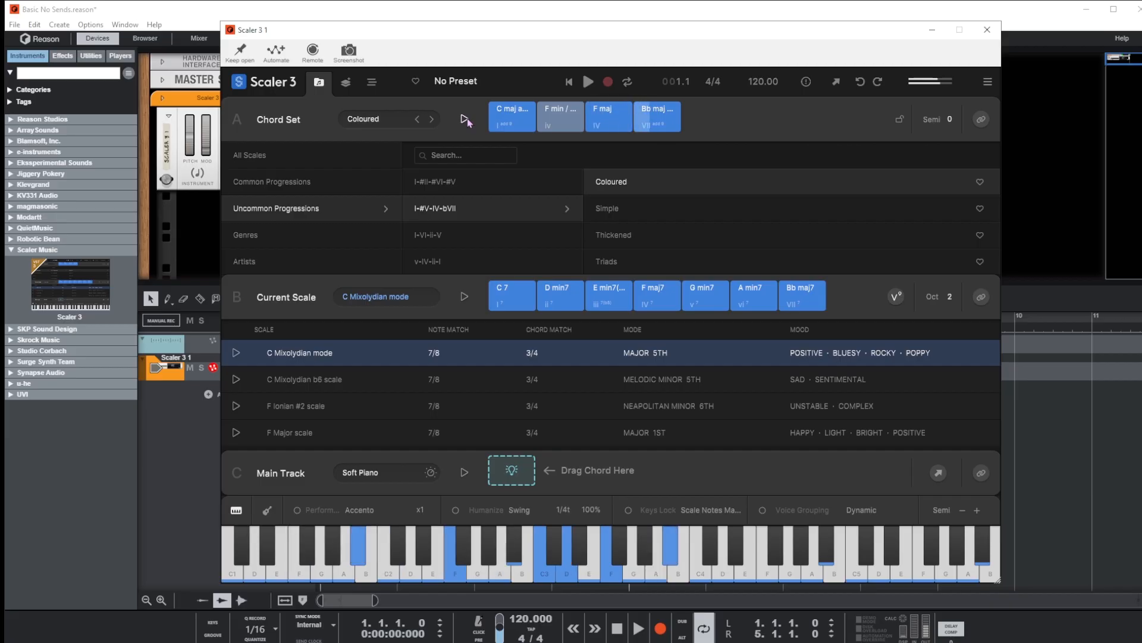
left_click(623, 241)
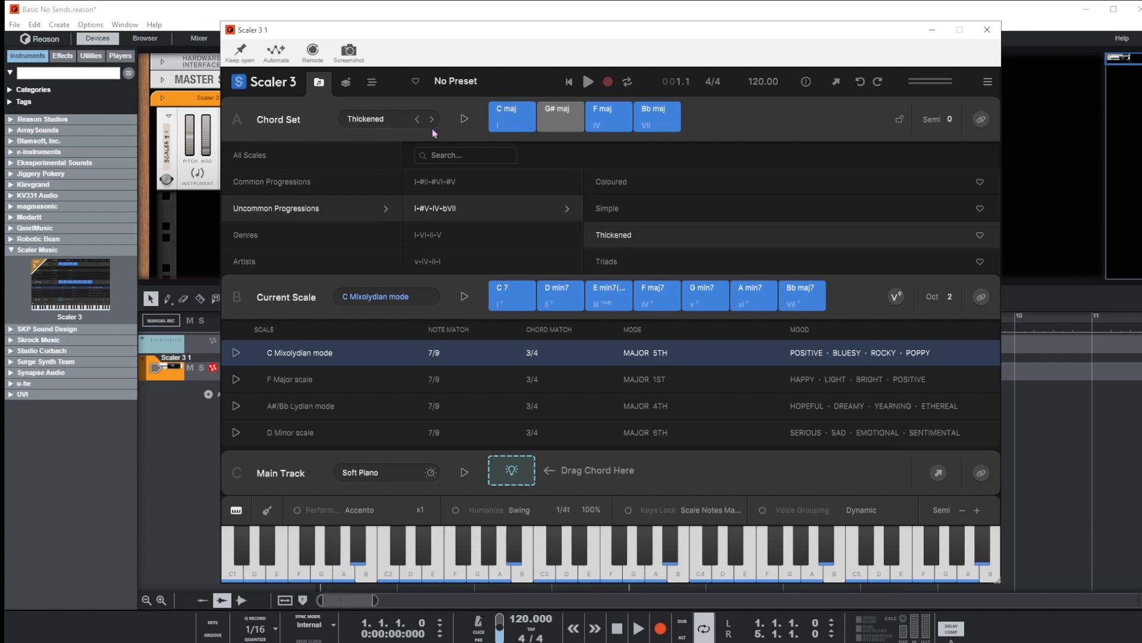
left_click(465, 118)
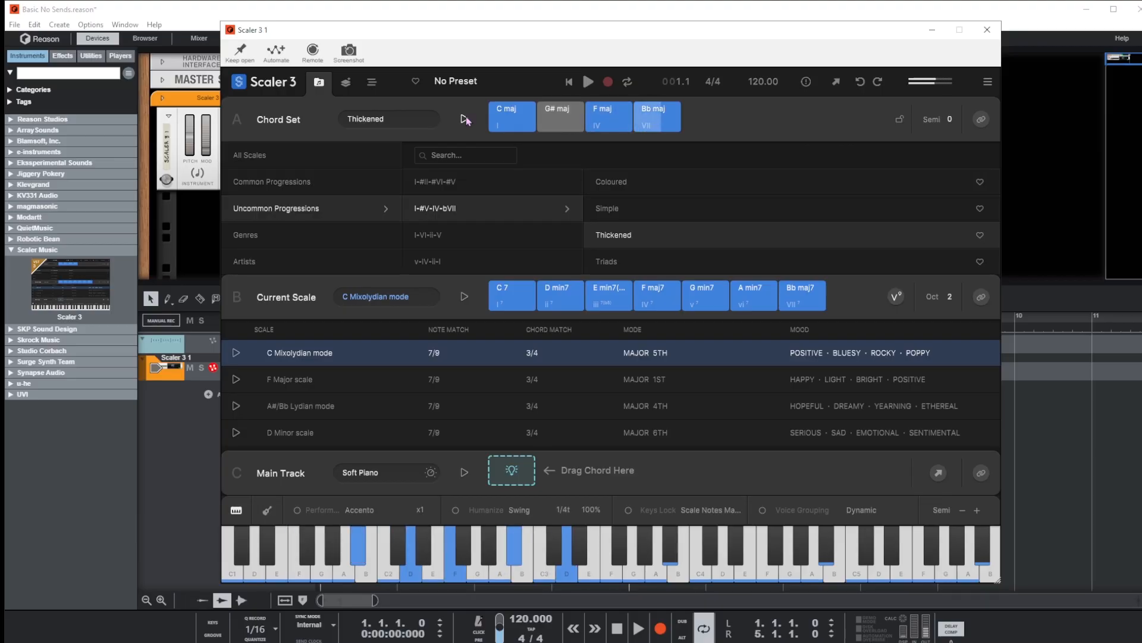
Step: Load the 80s 1 chord set from the 80s genre and audition it, including its Gb maj and F 7(sus4) chords
left_click(255, 238)
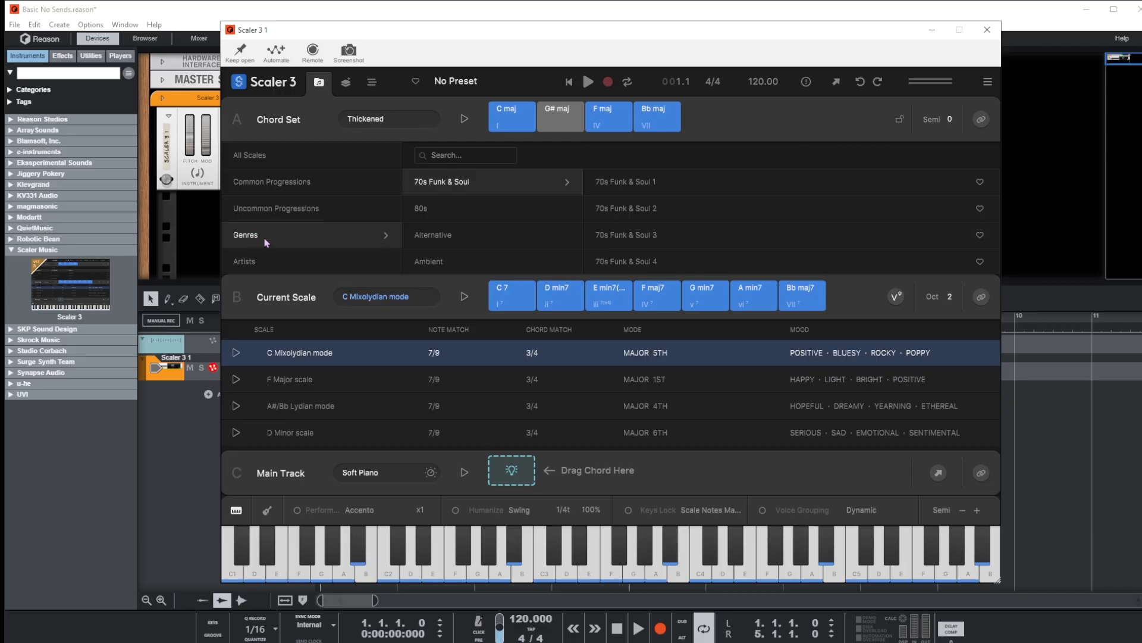
left_click(425, 215)
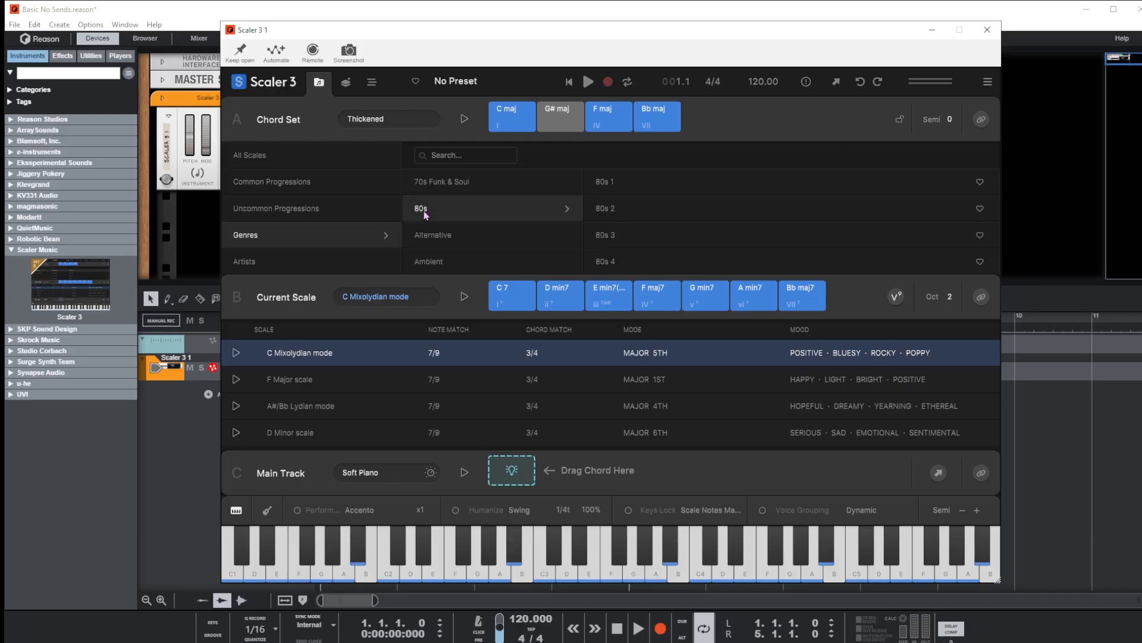
left_click(610, 189)
left_click(464, 119)
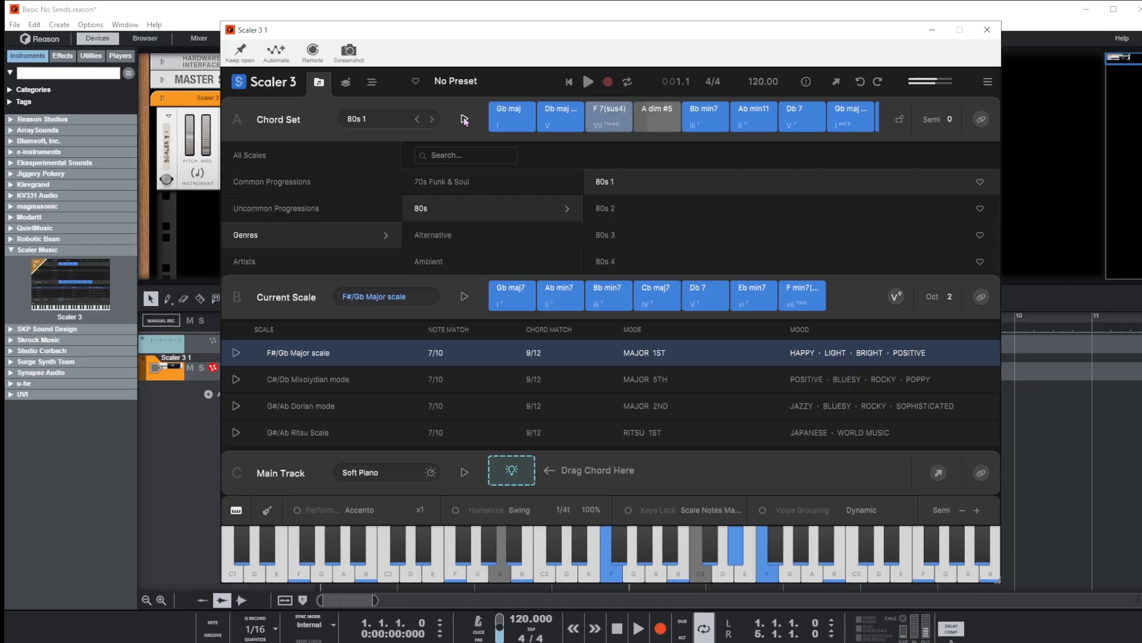
left_click(466, 121)
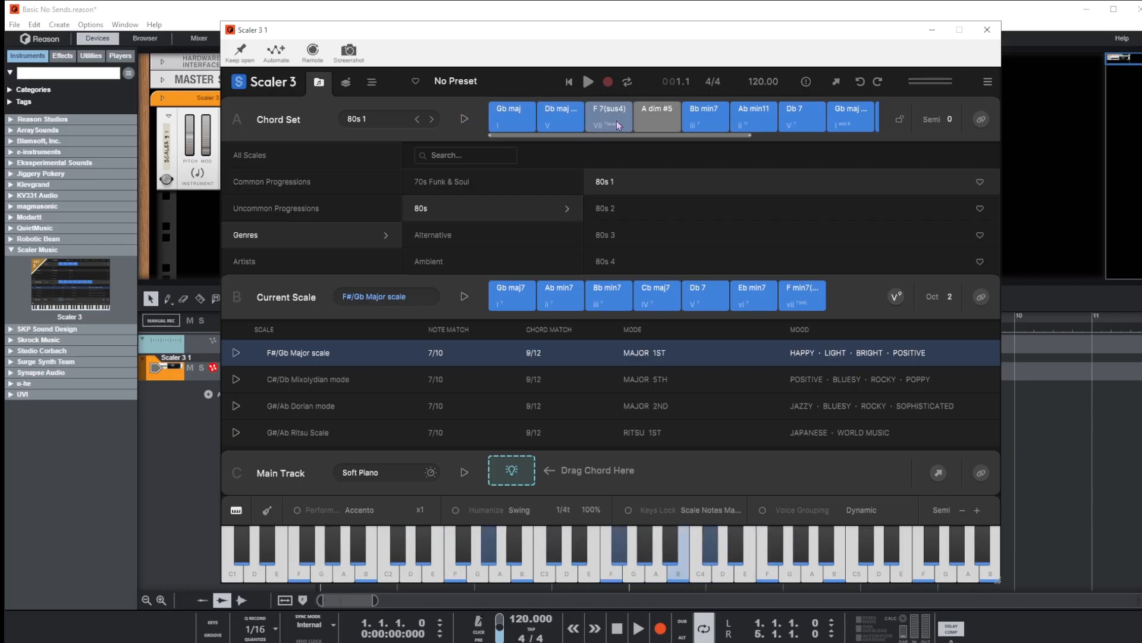
left_click(595, 125)
left_click(501, 111)
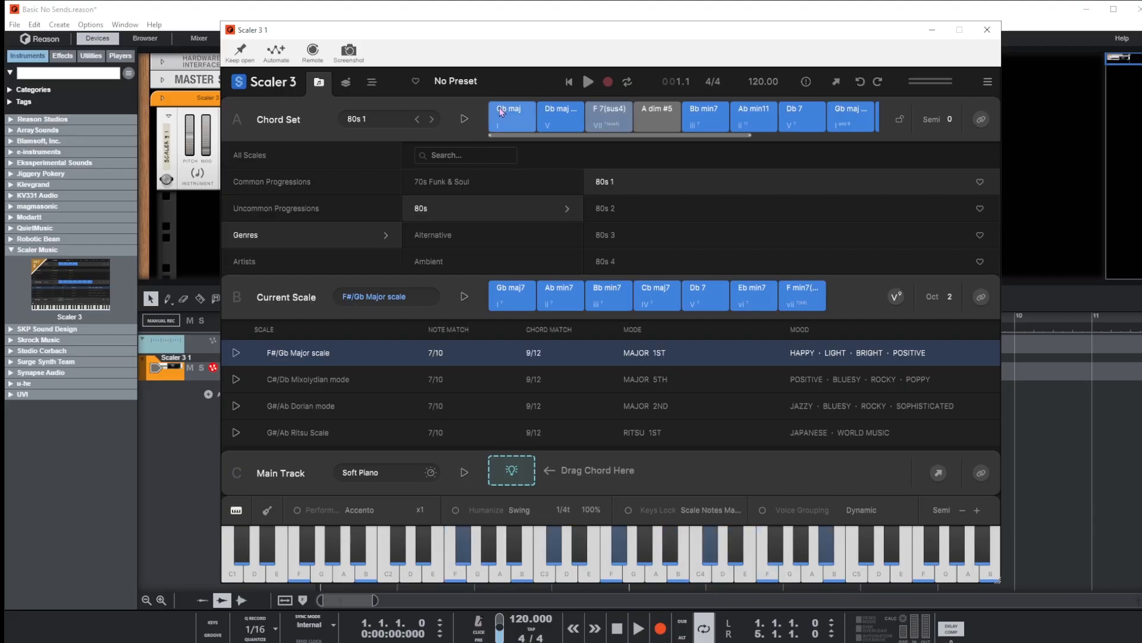
Step: Add the Gb maj chord from the chord set to the Main Track and stretch it to double its length
left_click_drag(504, 127, 510, 468)
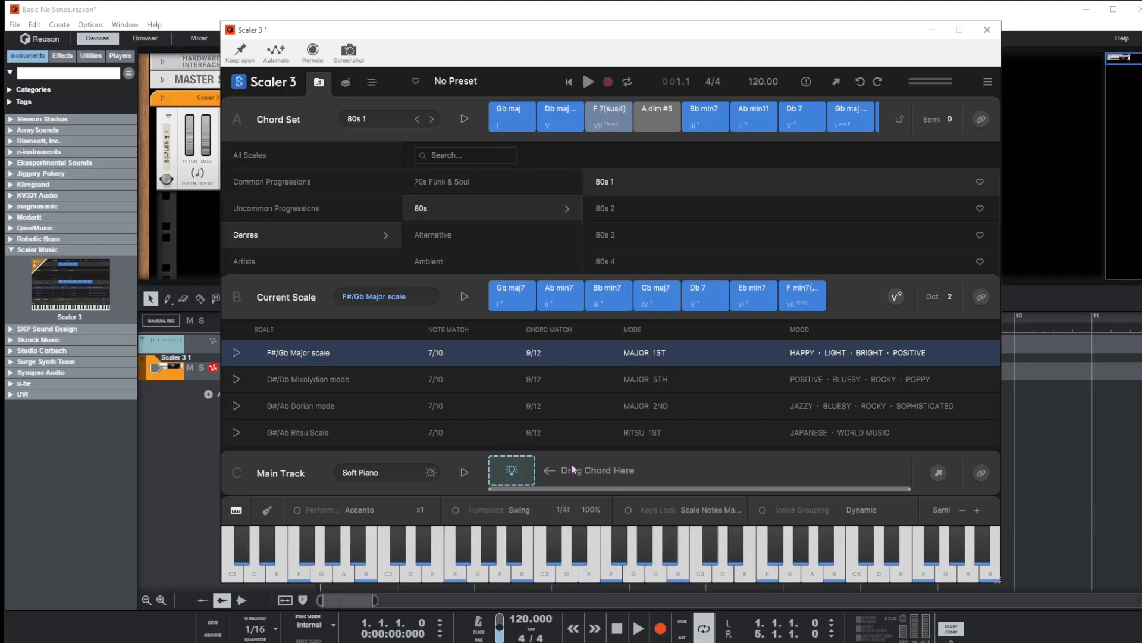
left_click(516, 110)
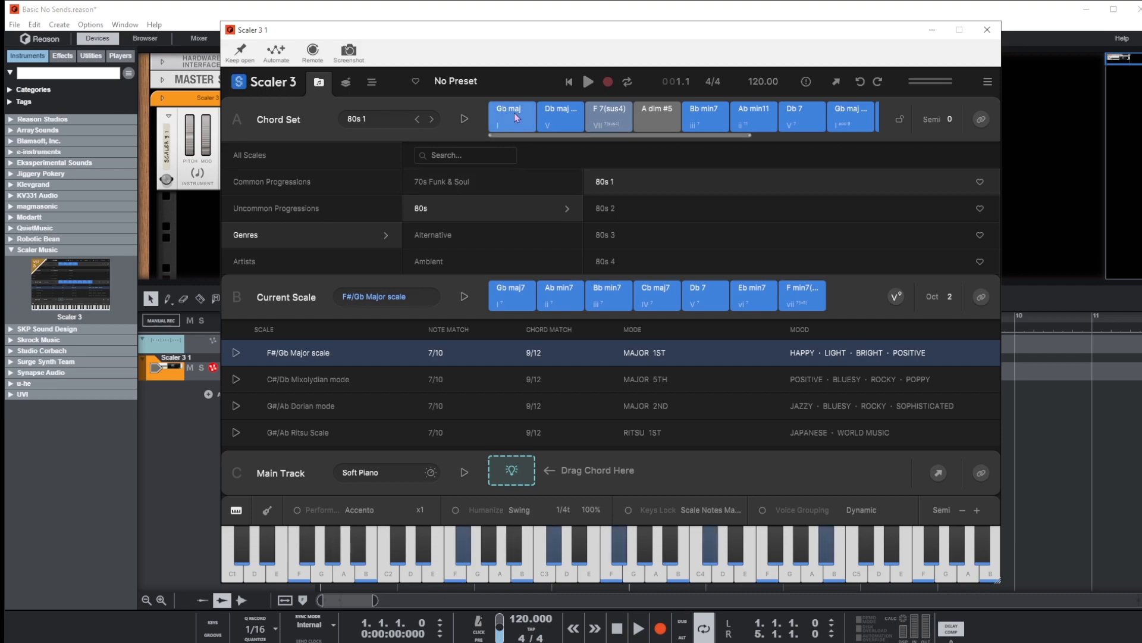
left_click_drag(516, 117, 517, 468)
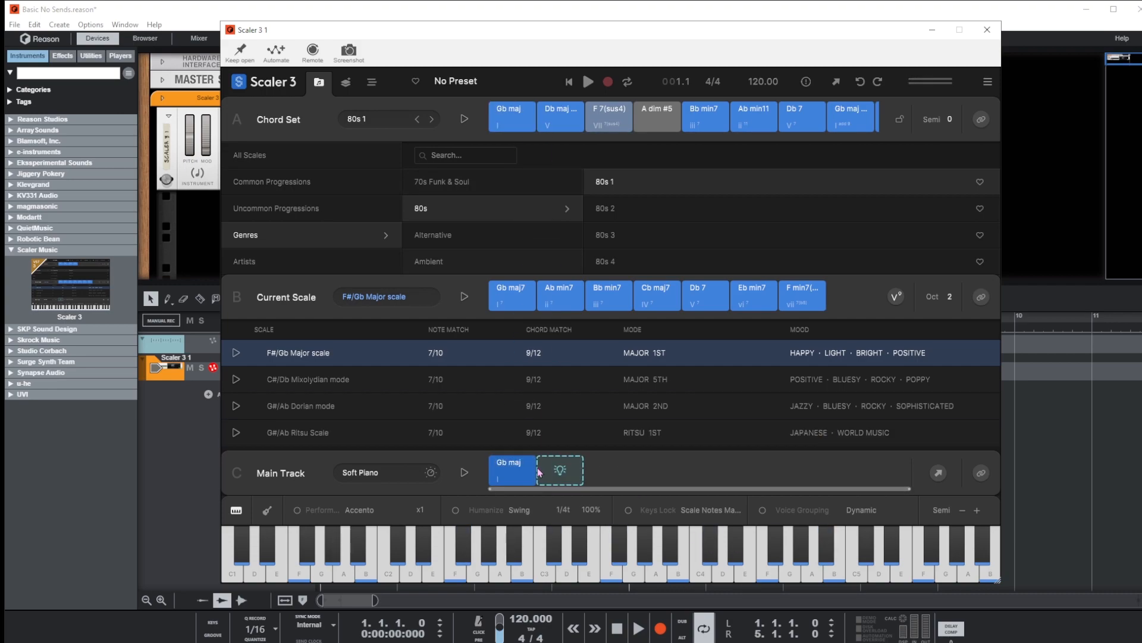
left_click_drag(535, 468, 559, 479)
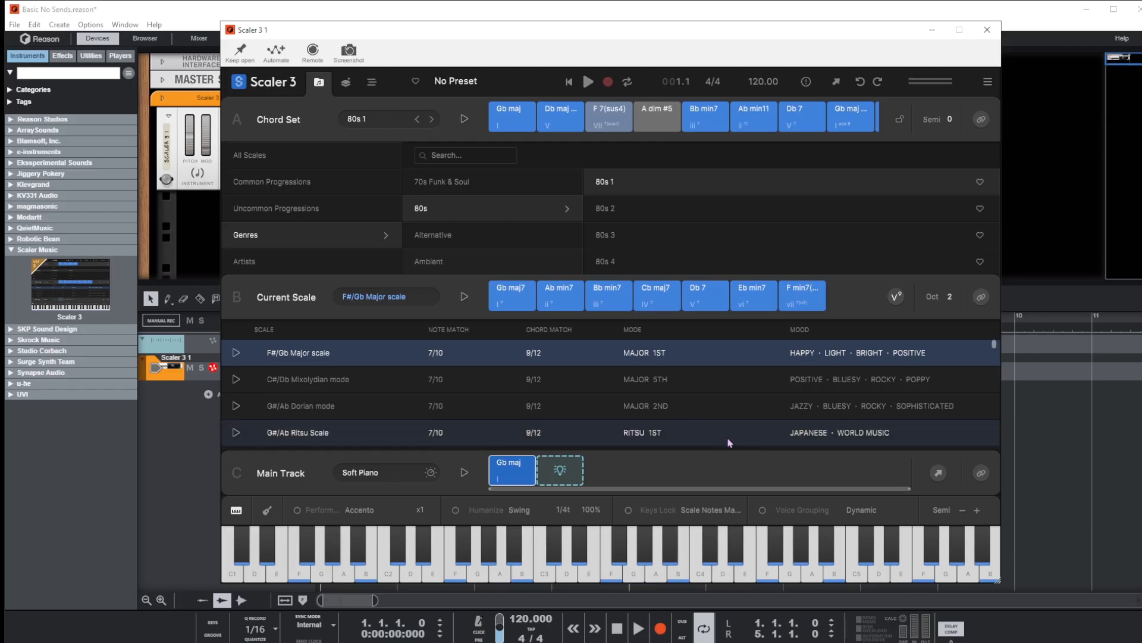
left_click(464, 473)
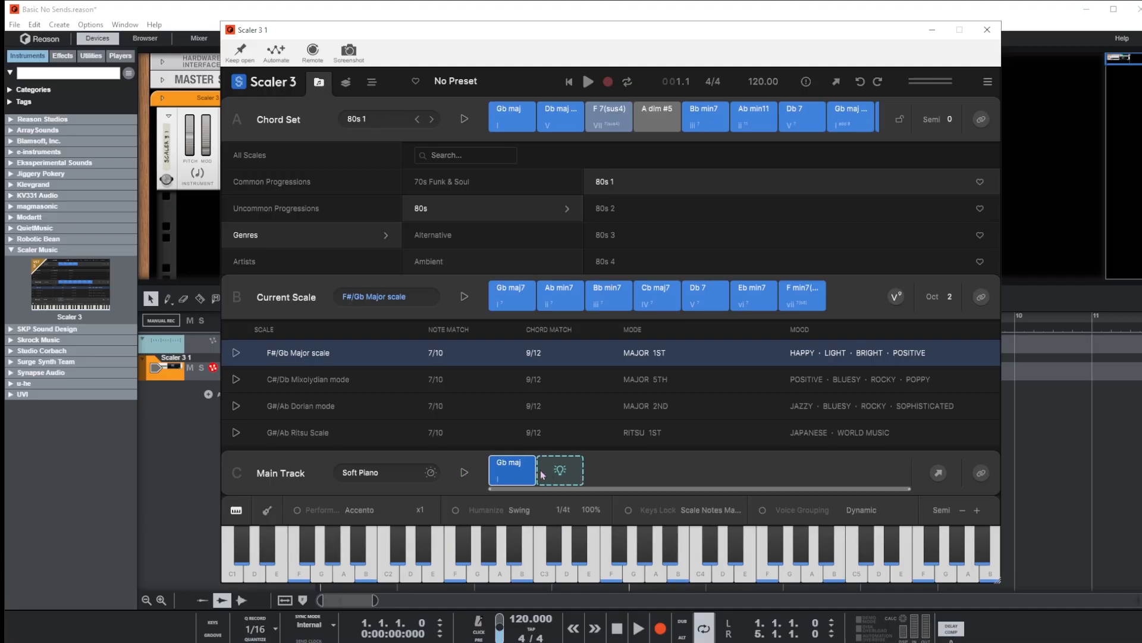
left_click_drag(534, 465, 585, 465)
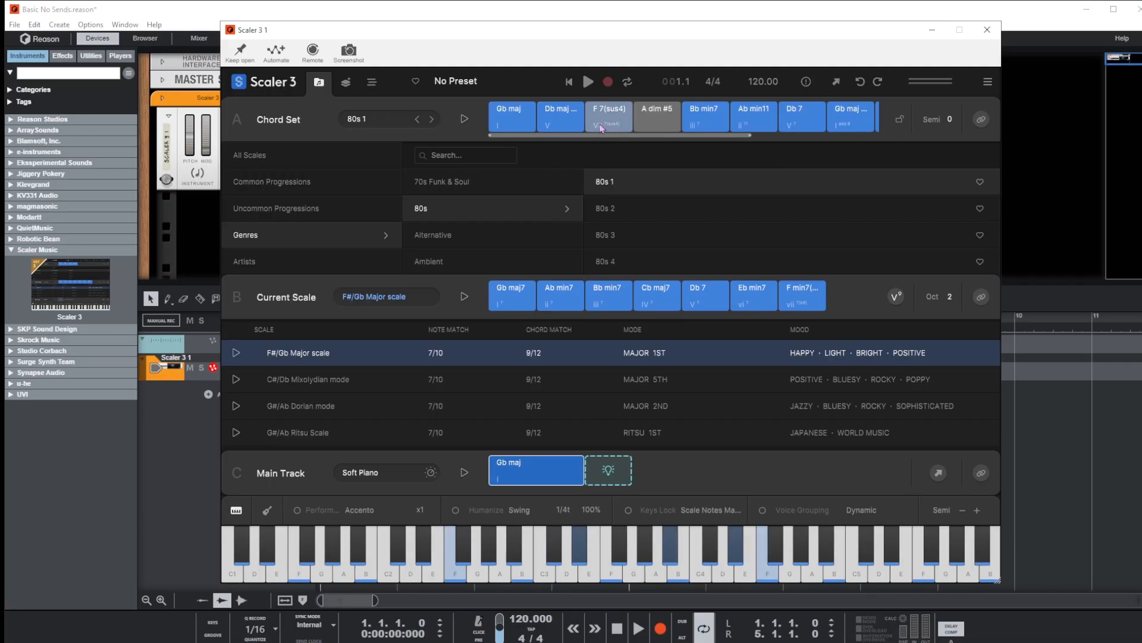
Step: Add the chord set's second chord, Db maj (V), after Gb maj on the Main Track and play the track
left_click_drag(574, 115, 613, 473)
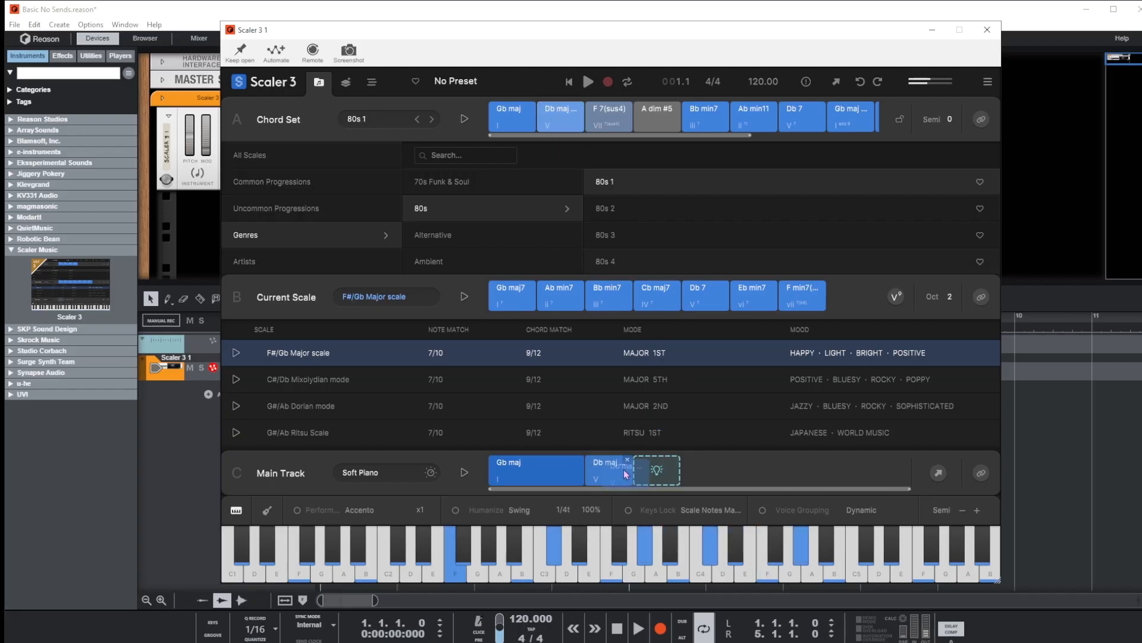
left_click(464, 473)
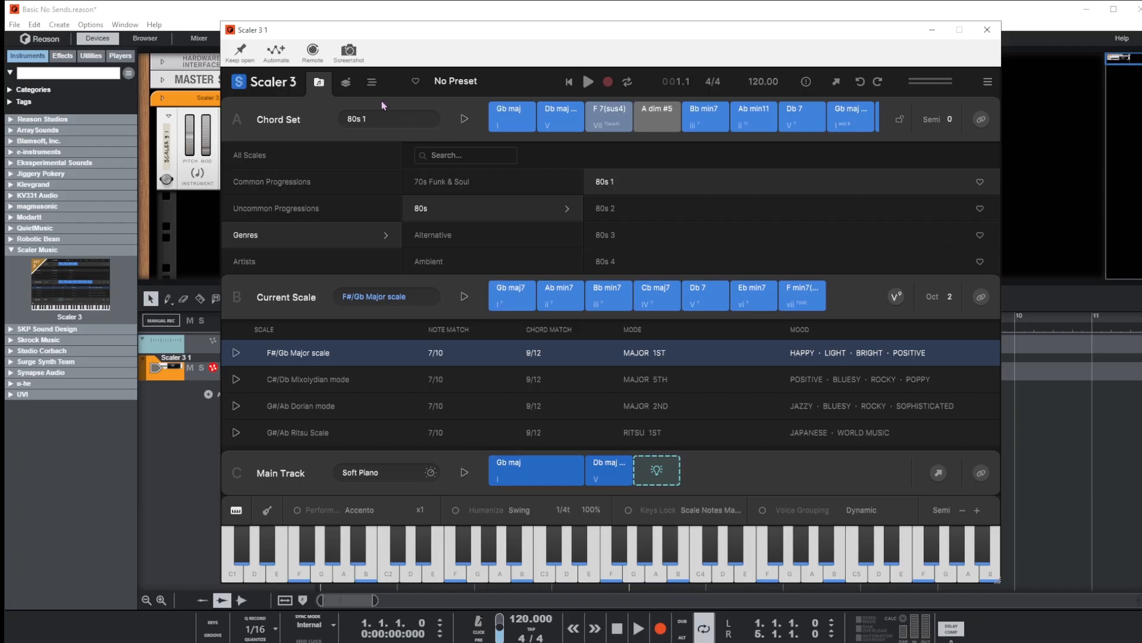
Step: Using a 1/8 grid in the arrangement, shorten the Gb maj chord and extend Db maj back to meet it
left_click(372, 84)
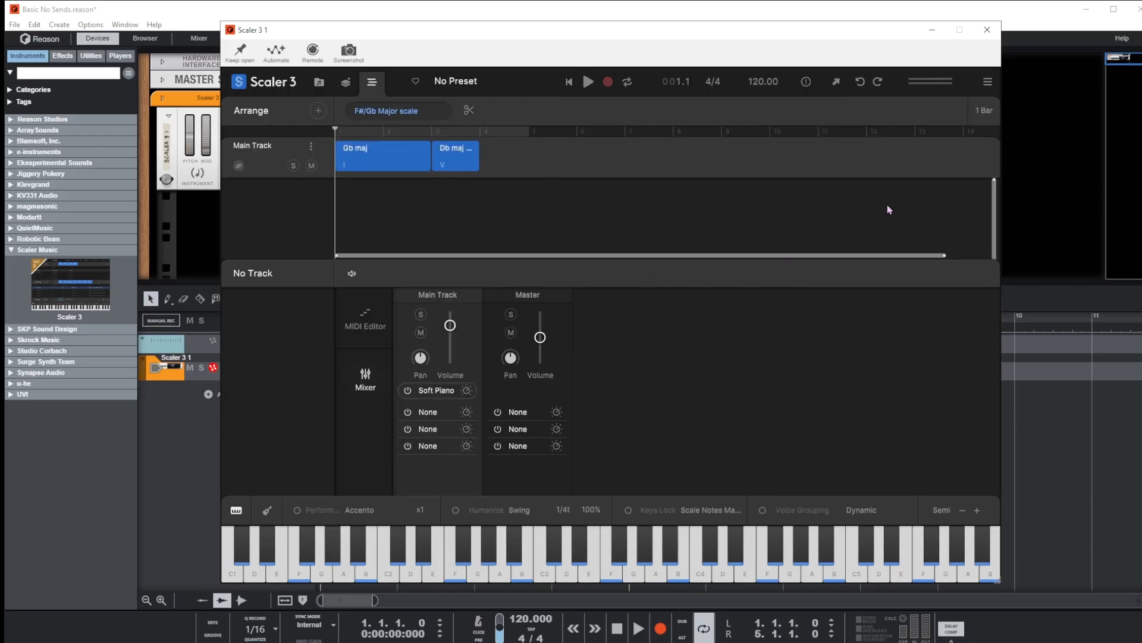
left_click(984, 111)
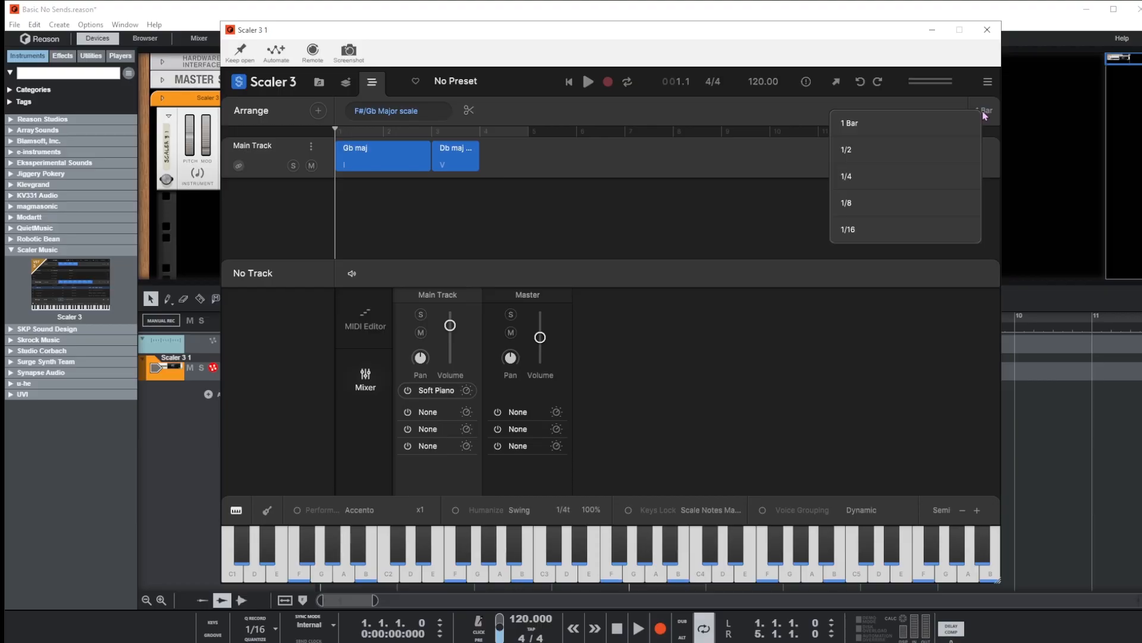
left_click(862, 198)
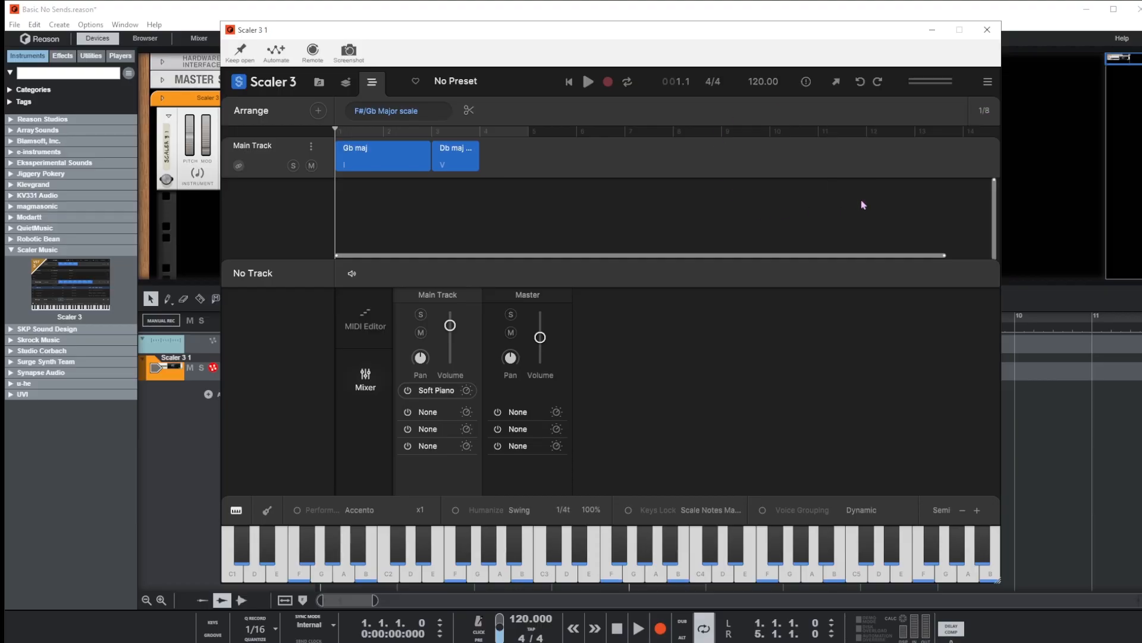
left_click(433, 154)
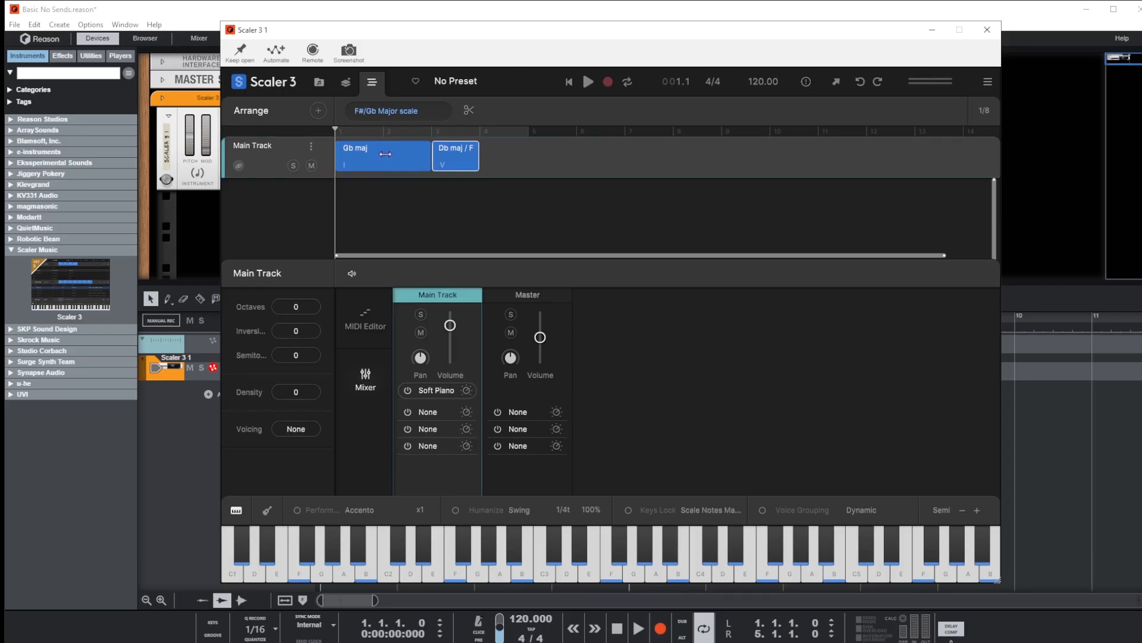
left_click_drag(385, 154, 363, 149)
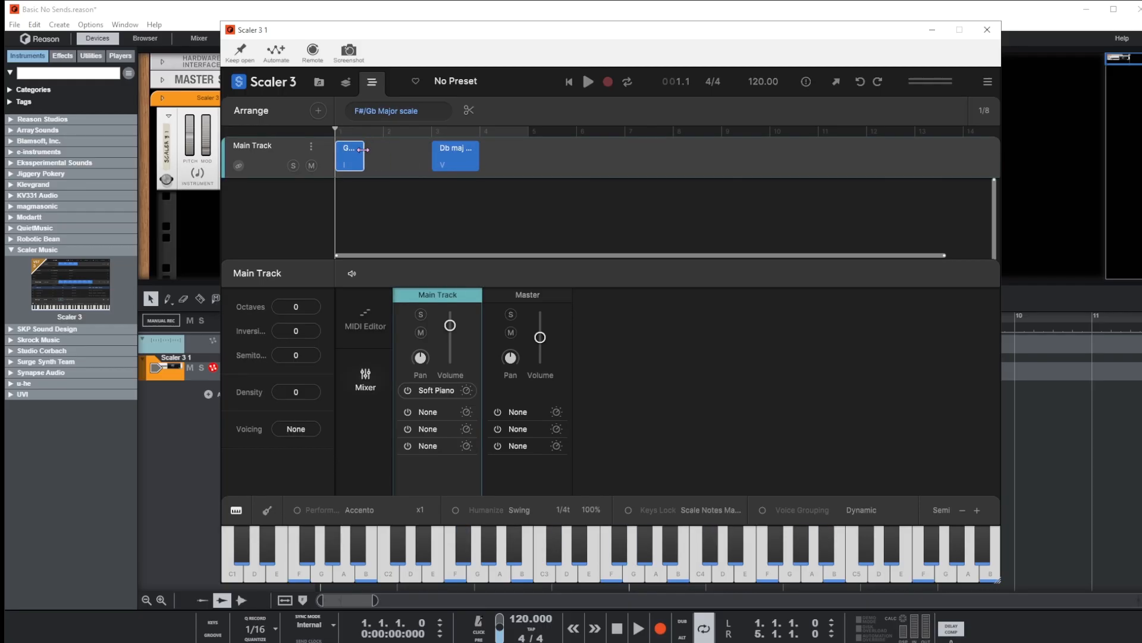
left_click_drag(433, 156, 364, 153)
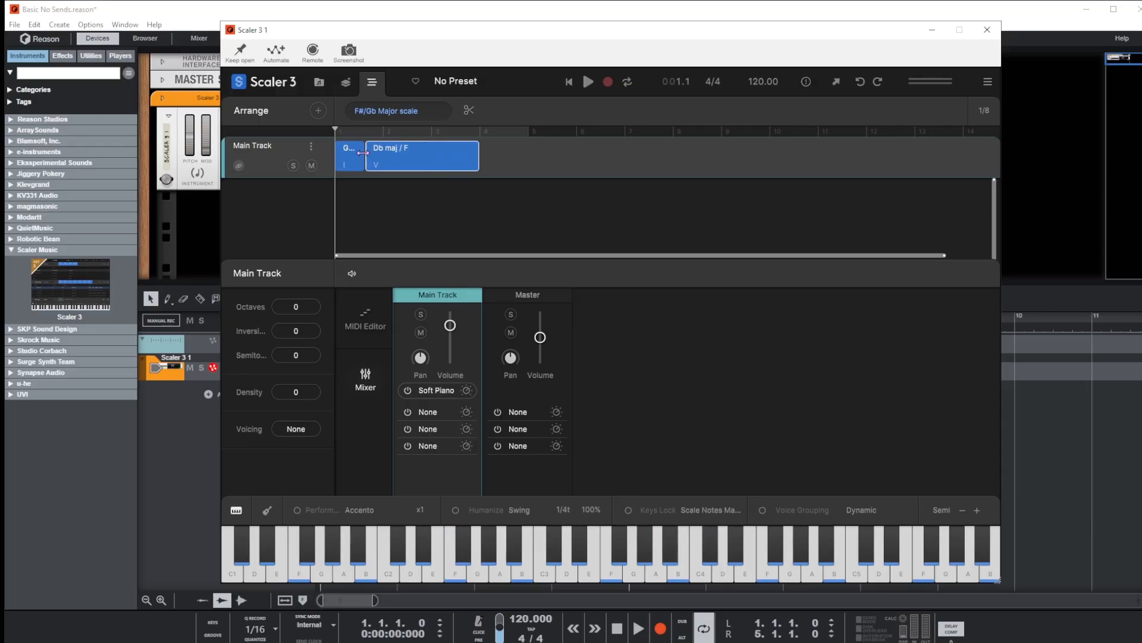
Step: Return to the chord browser, audition chords from the 80s 1 set, and add Ab min11 to the end of the Main Track
left_click(323, 82)
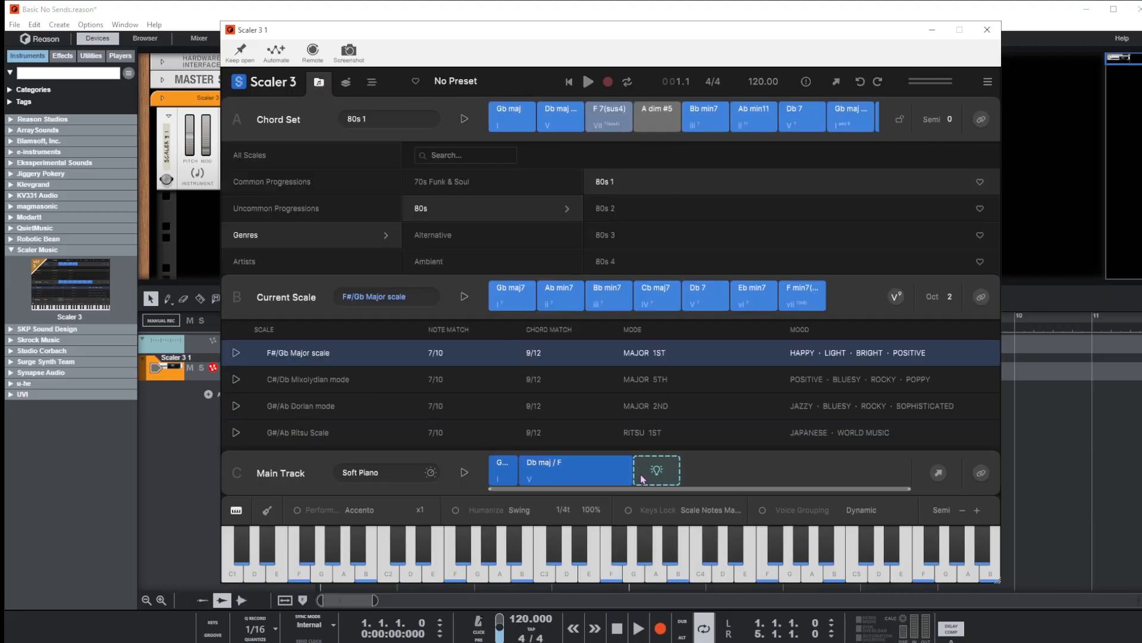
mouse_move(522, 464)
left_mouse_down()
mouse_move(563, 465)
mouse_move(520, 465)
left_mouse_up()
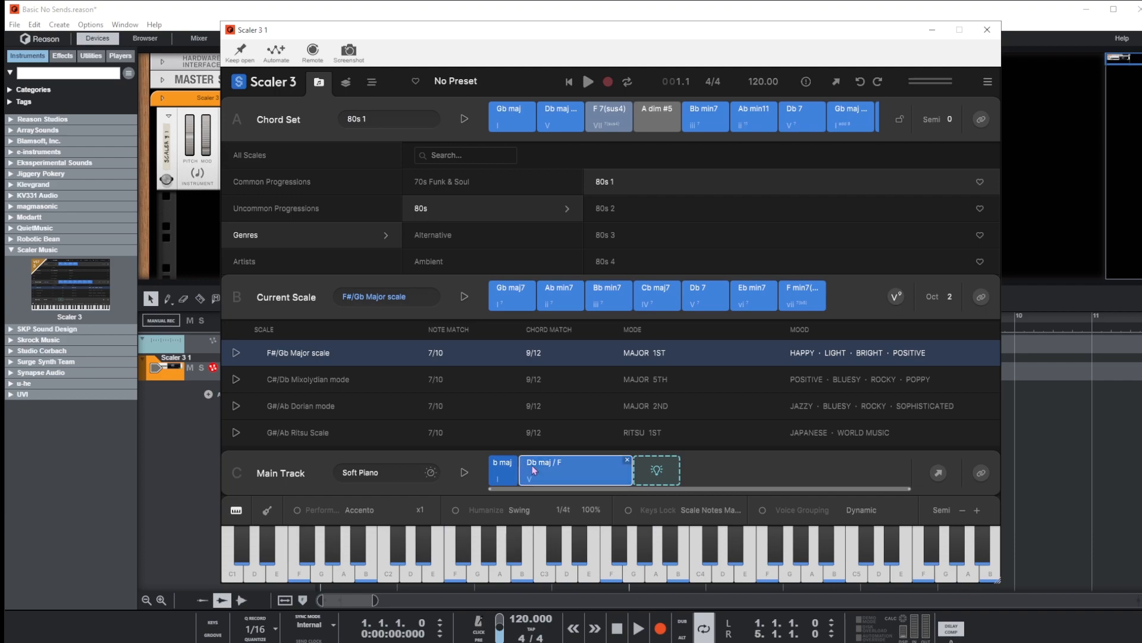
left_click(858, 110)
left_click(748, 129)
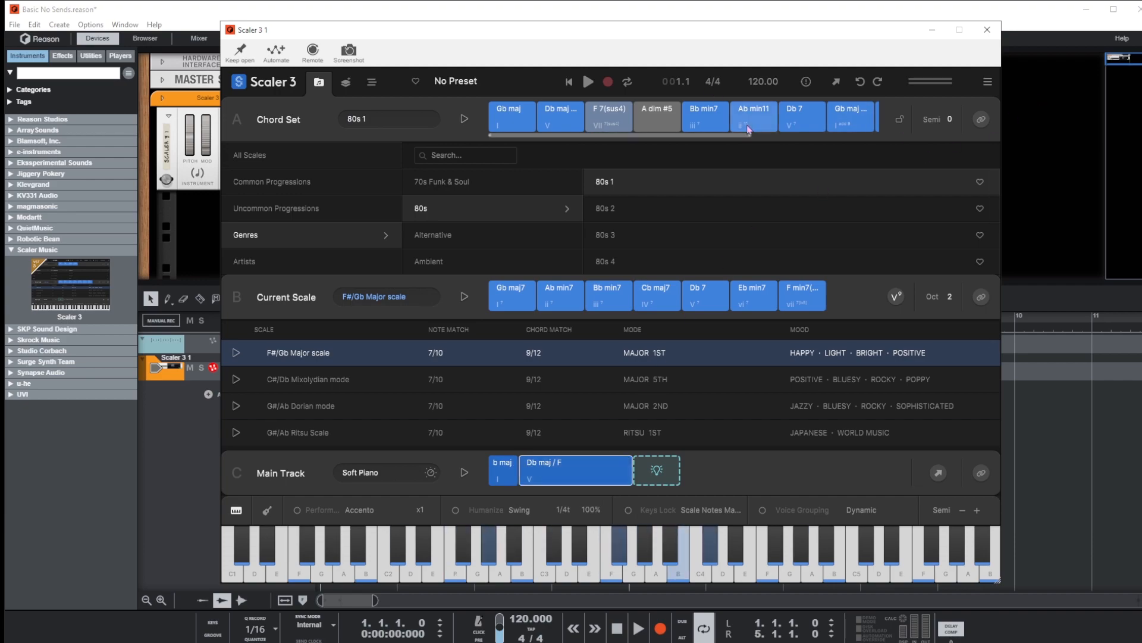
left_click_drag(754, 117, 658, 471)
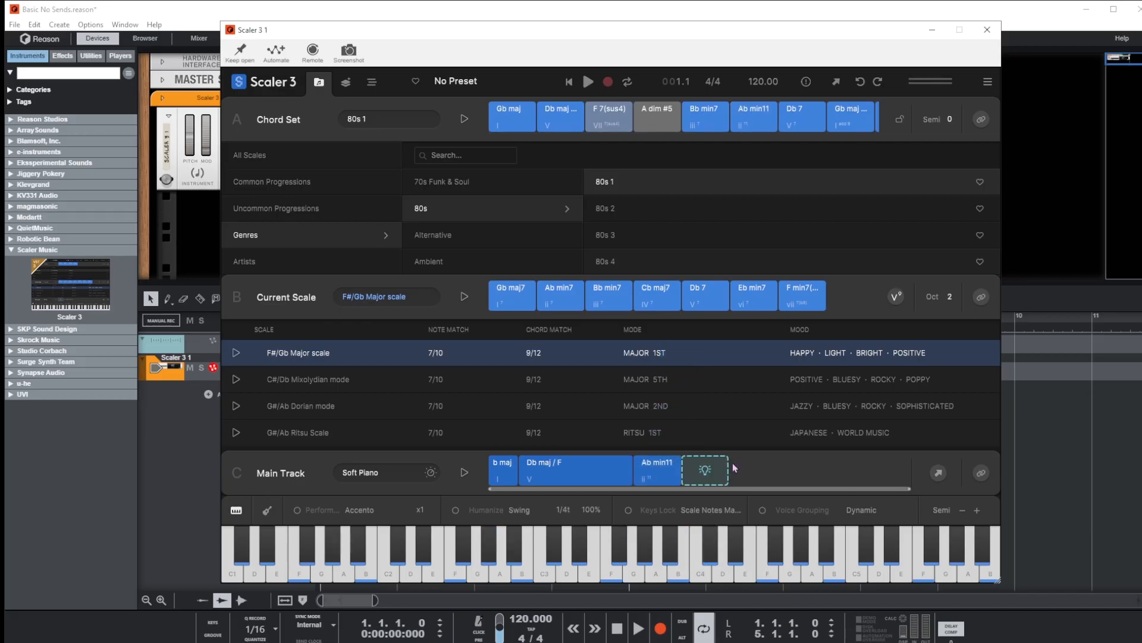
Step: Play the Main Track and look over the chord suggestions for the slot after Ab min11
left_click(467, 473)
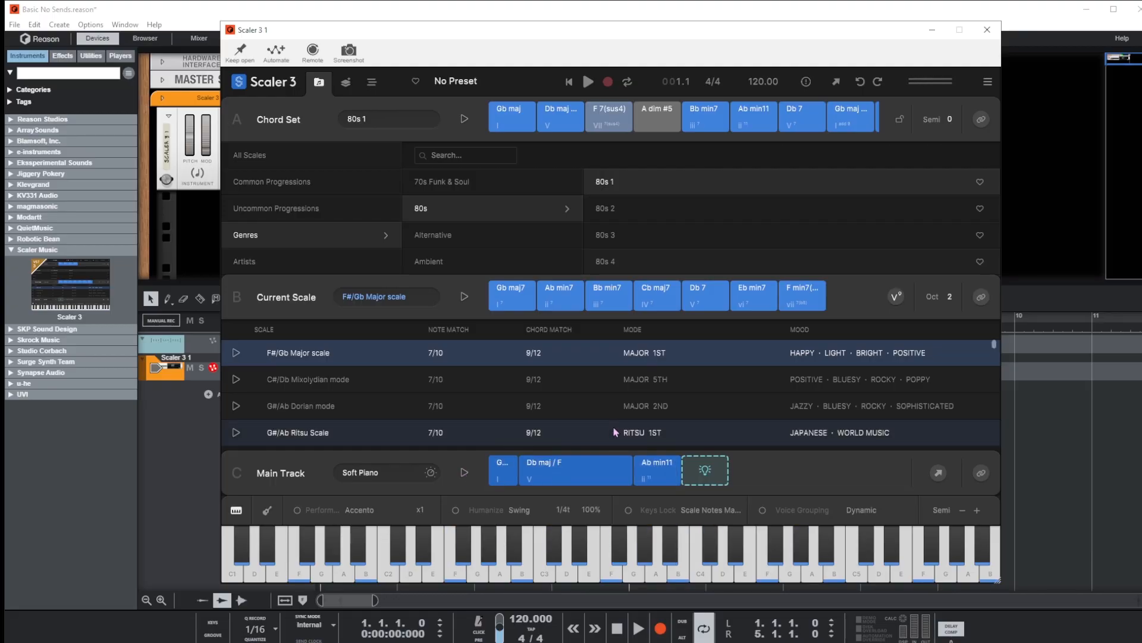
left_click(702, 469)
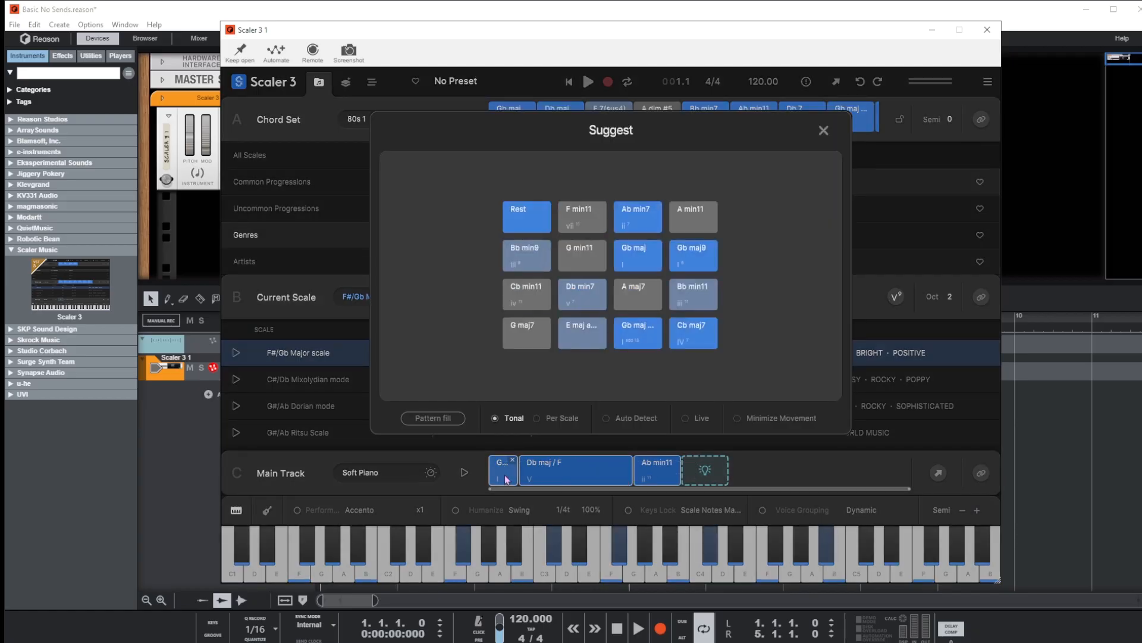
left_click(823, 131)
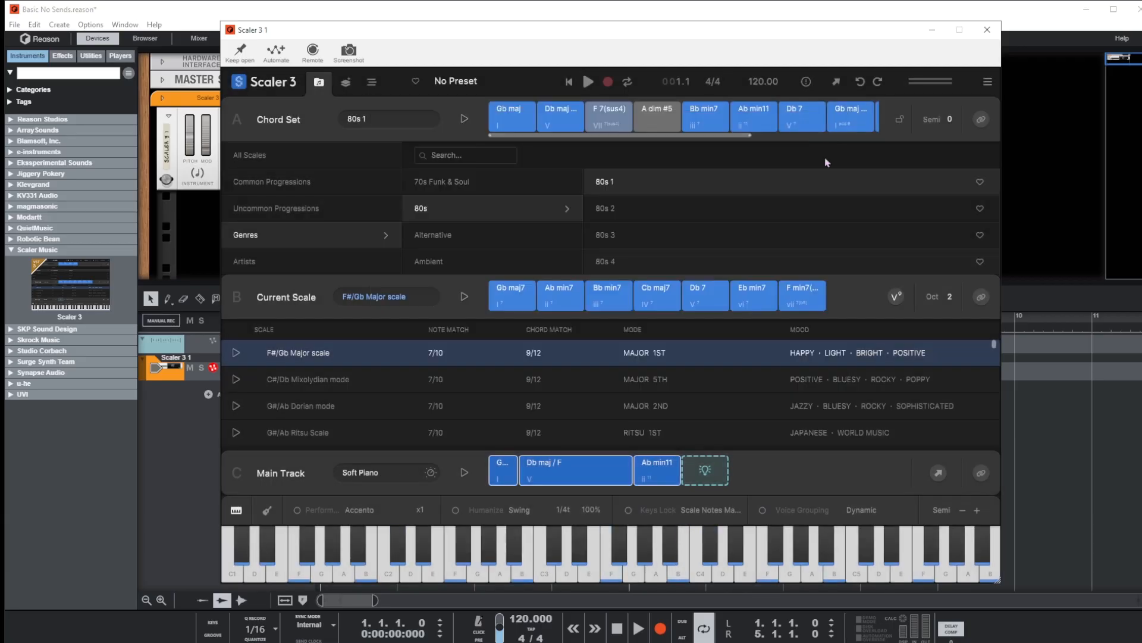
Step: Delete all chords from the Main Track and reset Scaler to an empty session with no chord set or scale
right_click(552, 465)
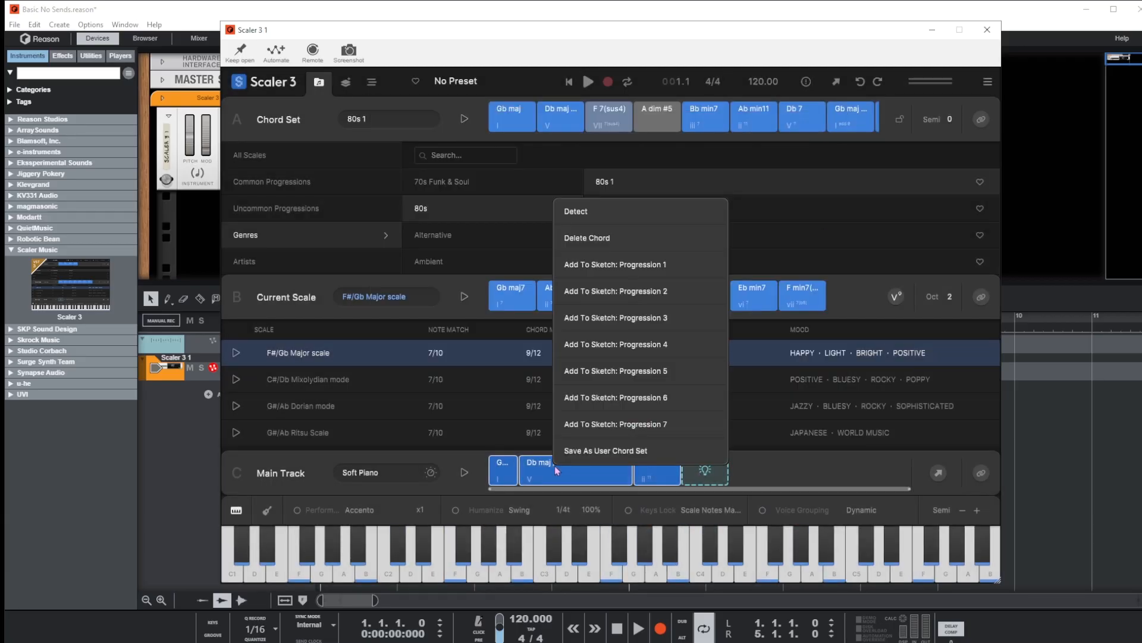
left_click(595, 238)
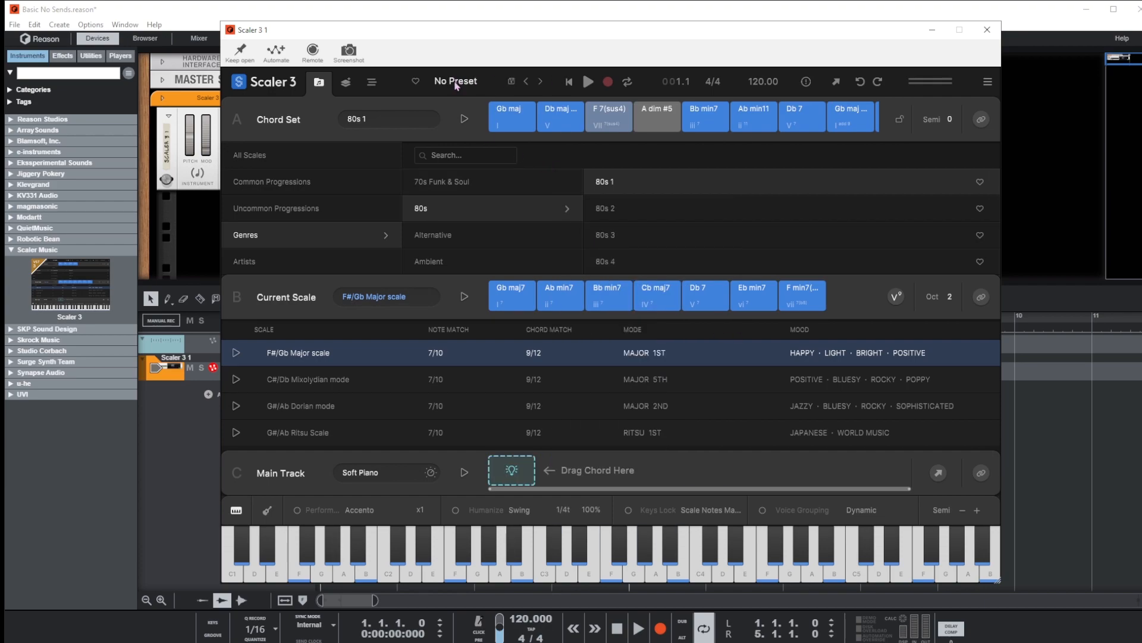
left_click(240, 86)
left_click(274, 95)
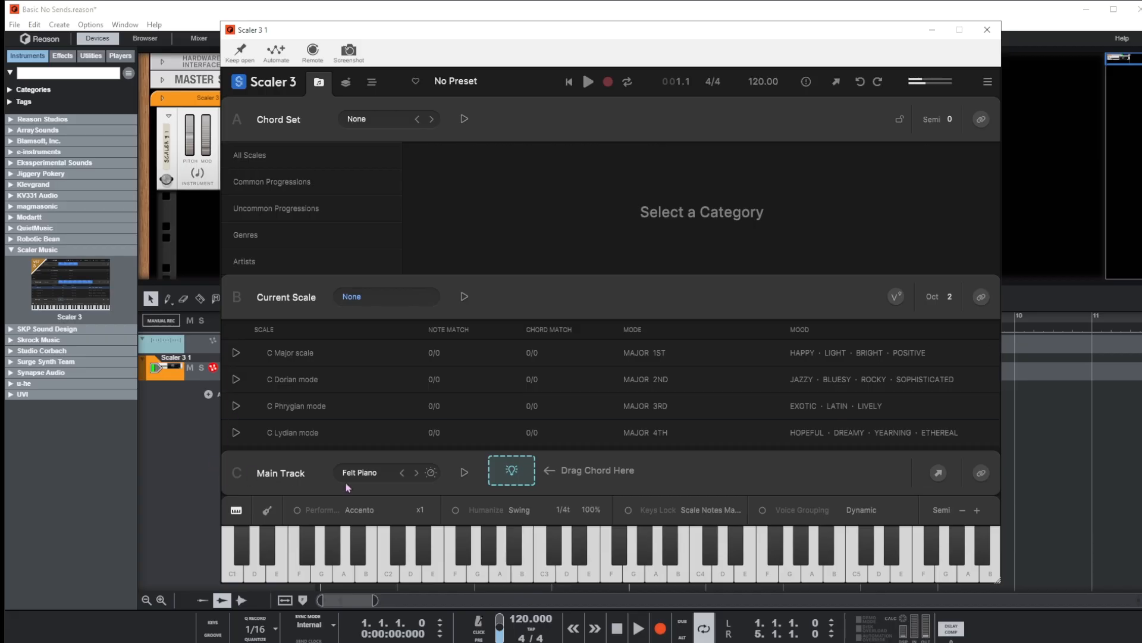
Step: Review the Felt Piano's sound settings and raise the Main Track volume to 5.2 in the mixer
left_click(430, 473)
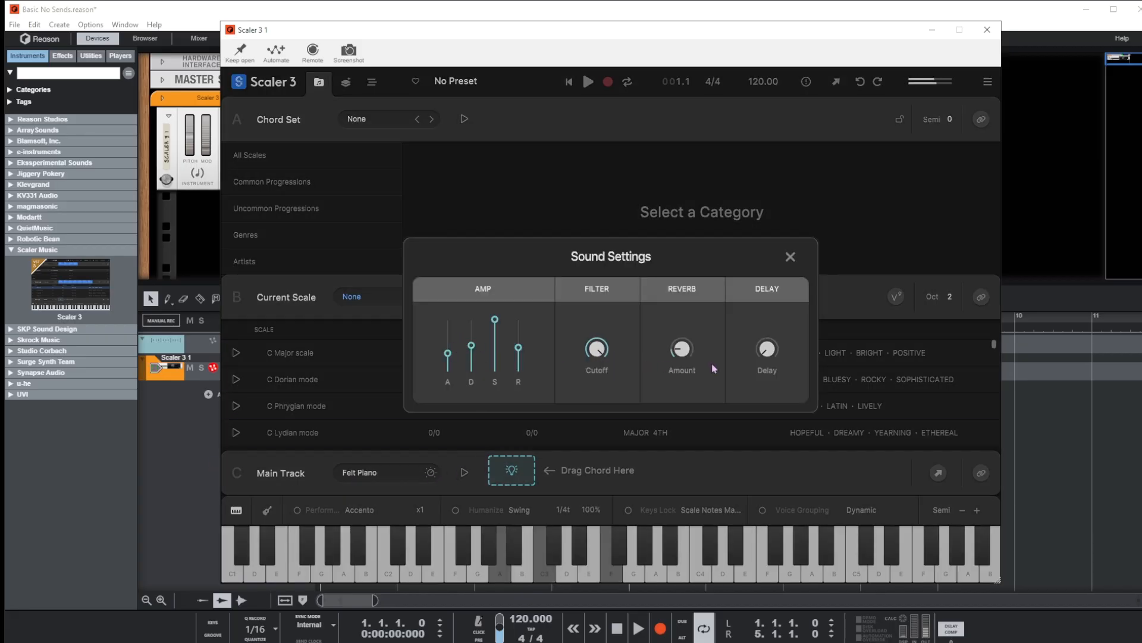
left_click(790, 257)
left_click(372, 83)
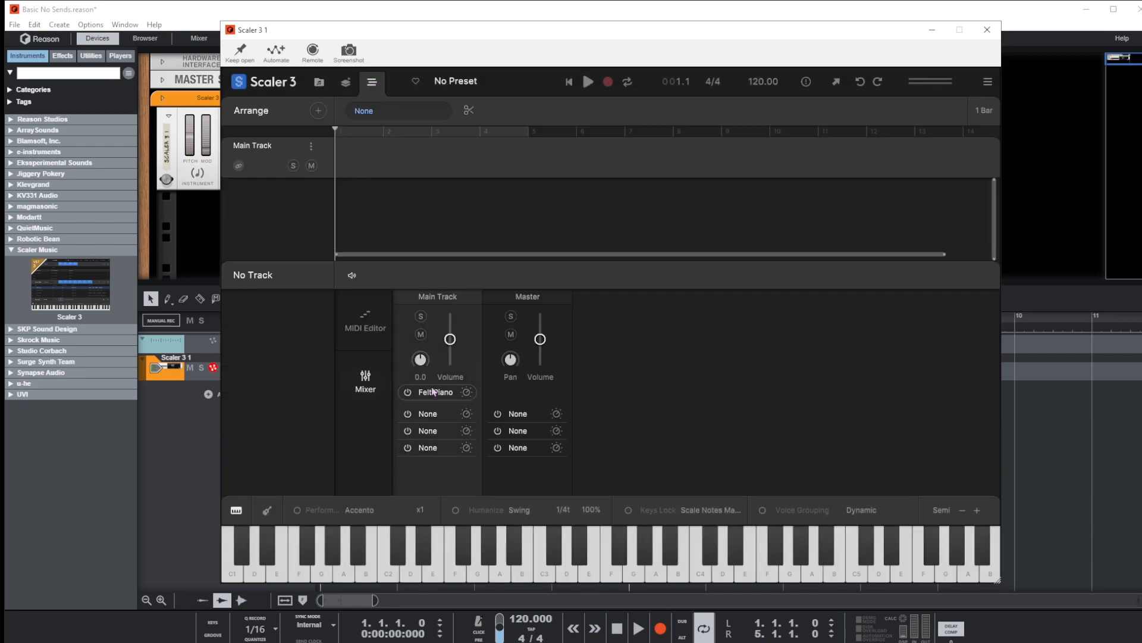
left_click_drag(451, 342, 451, 336)
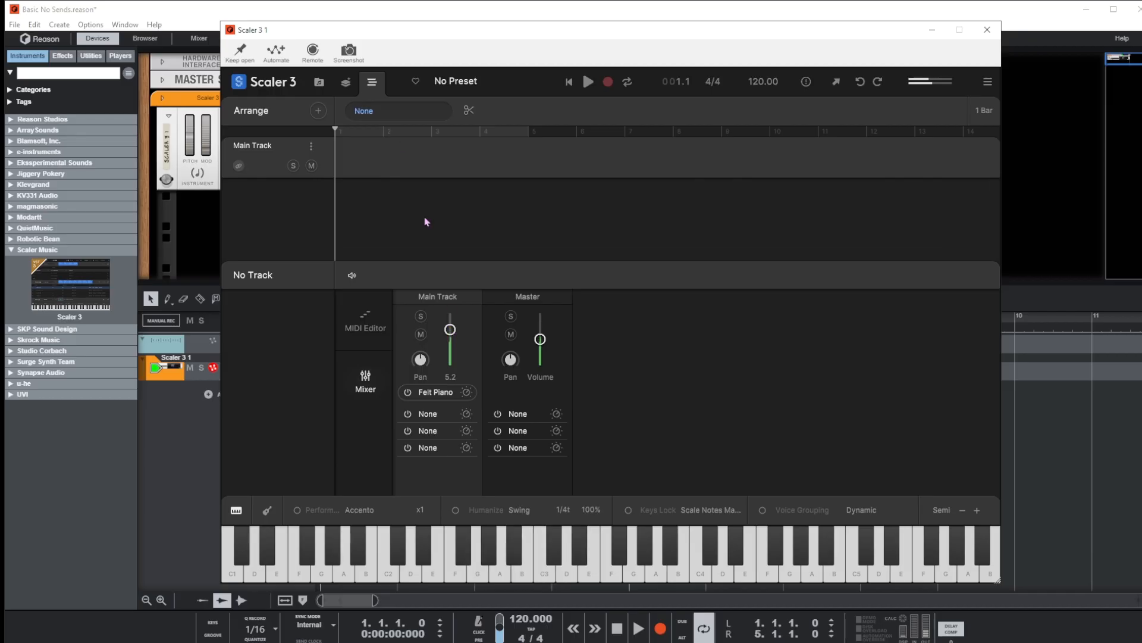
Step: Capture F maj7, G maj, A min and D 7(sus2) into the chord set with Detect MIDI, then play the set back
left_click(319, 83)
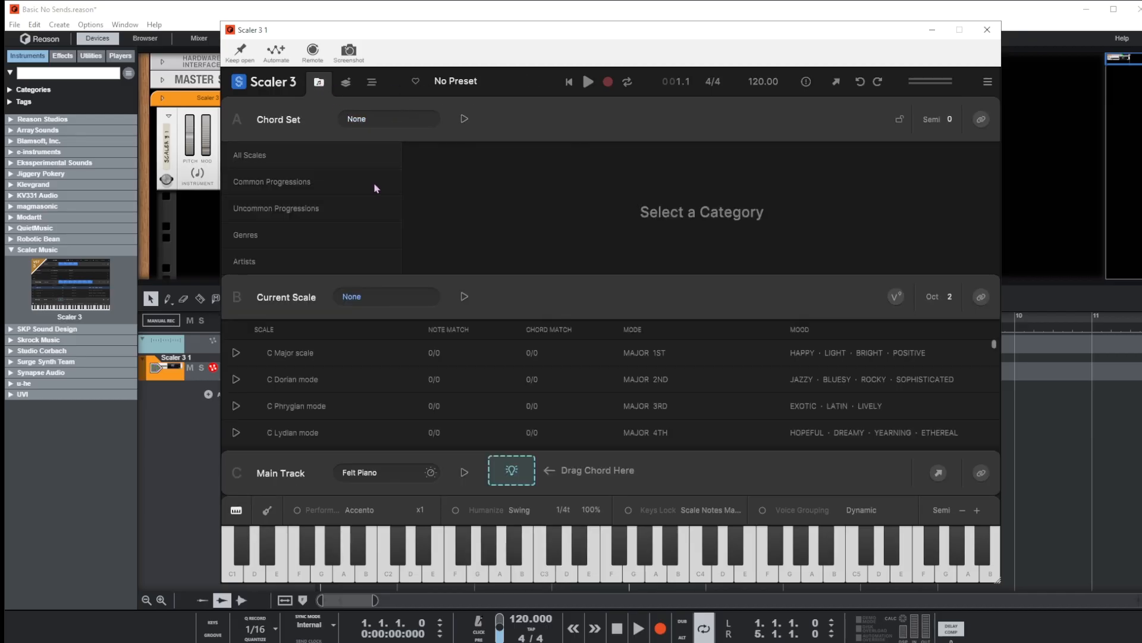
left_click(608, 83)
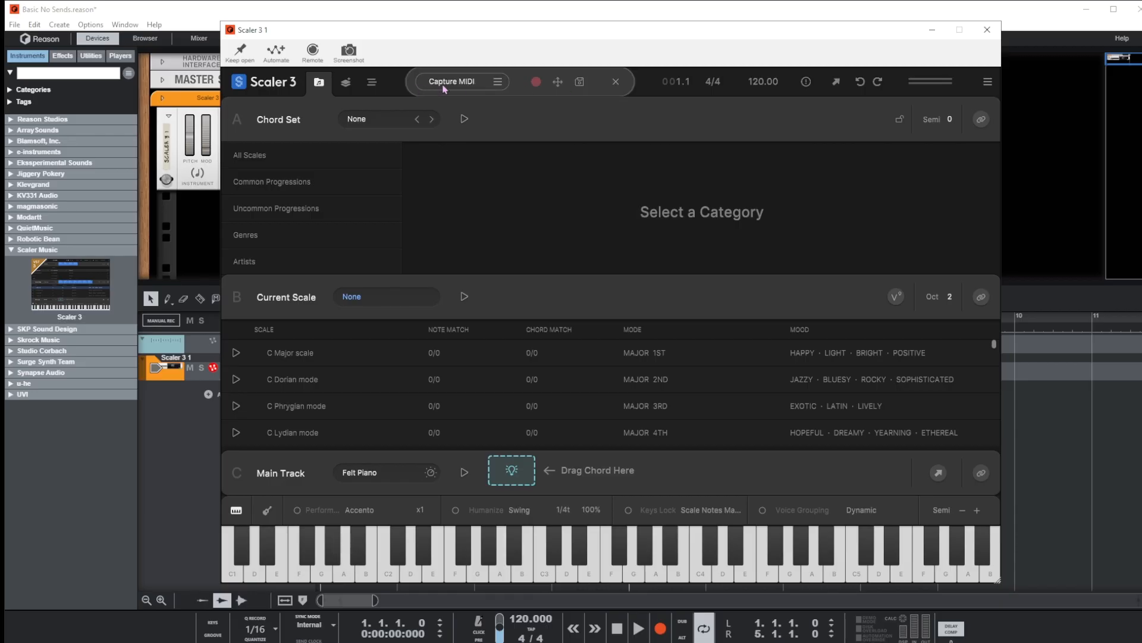
left_click(497, 84)
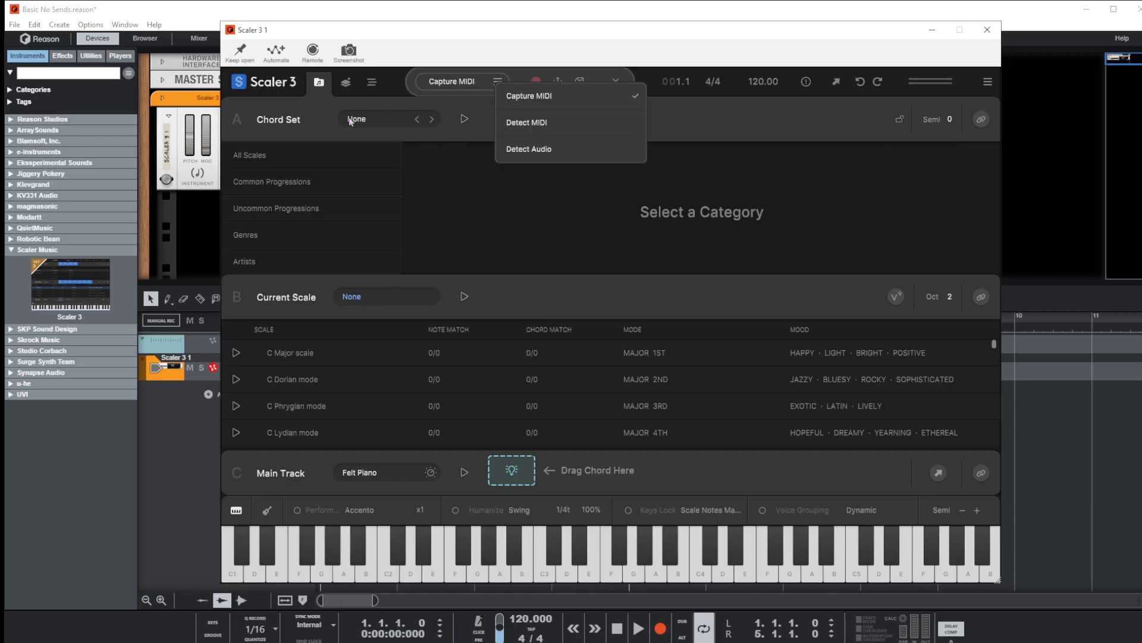
left_click(524, 123)
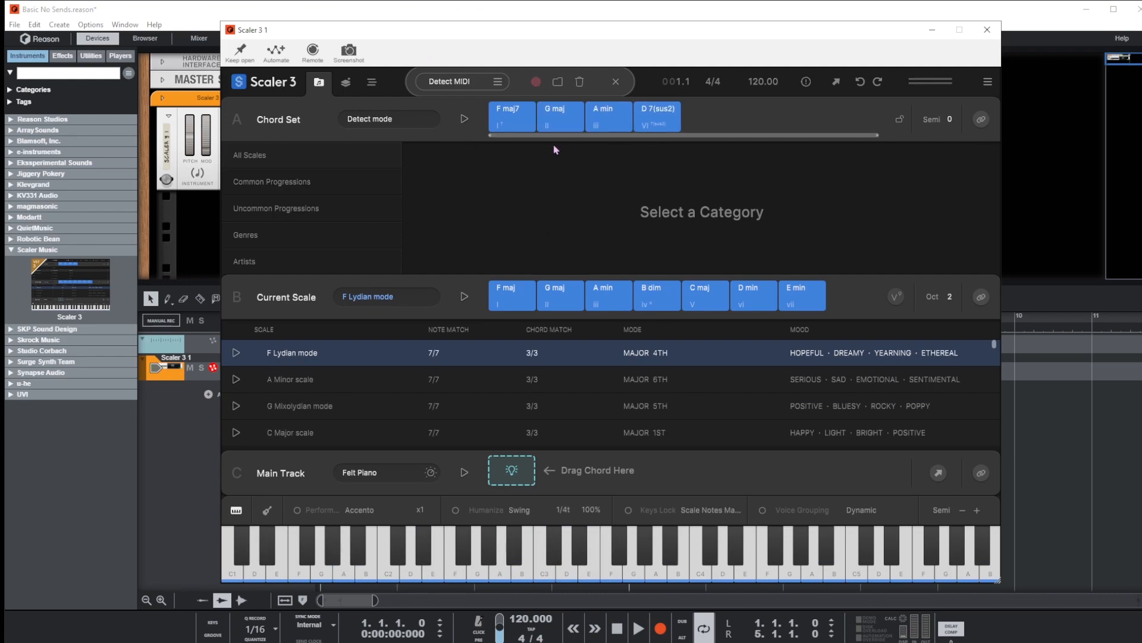
left_click(615, 83)
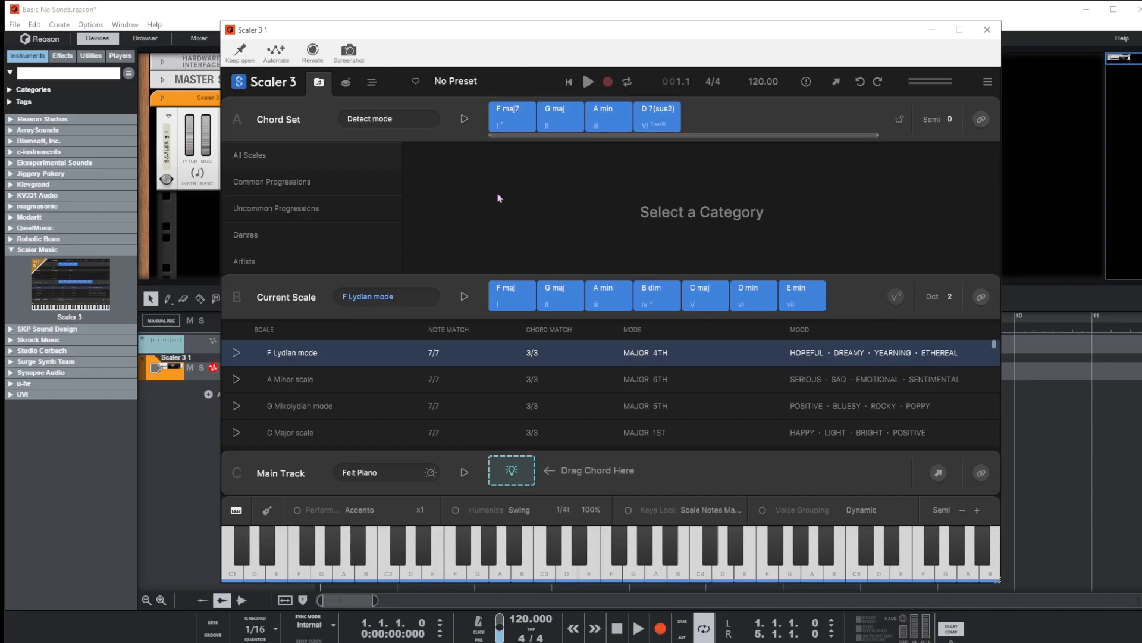
left_click(468, 119)
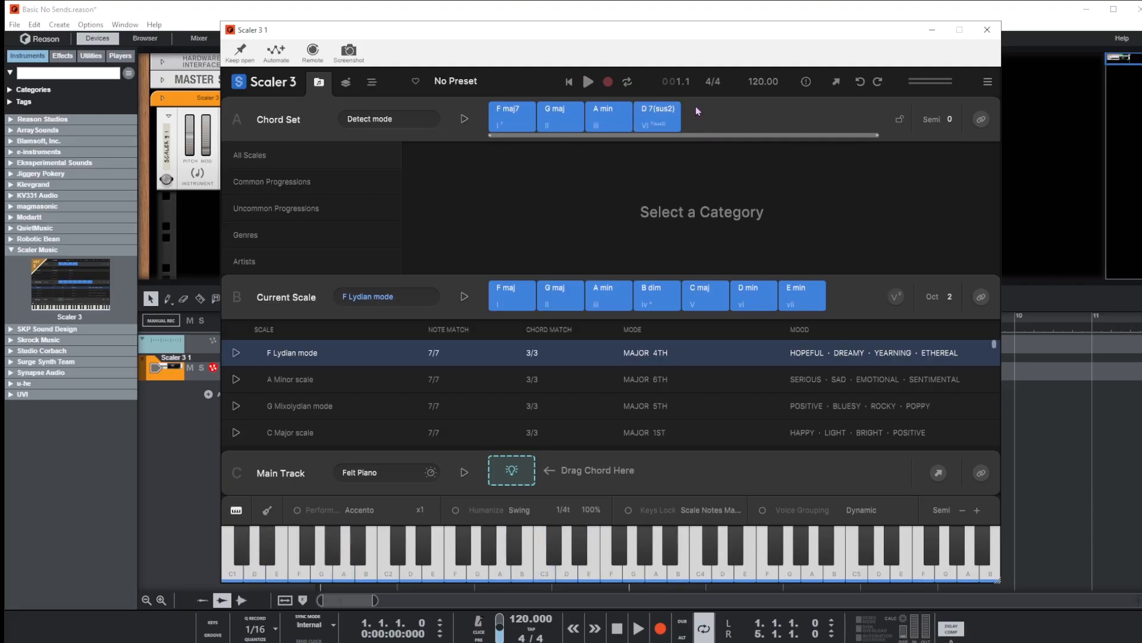
Step: Add all four detected chords from the chord set to the Main Track and play the progression
left_click(515, 122)
right_click(516, 123)
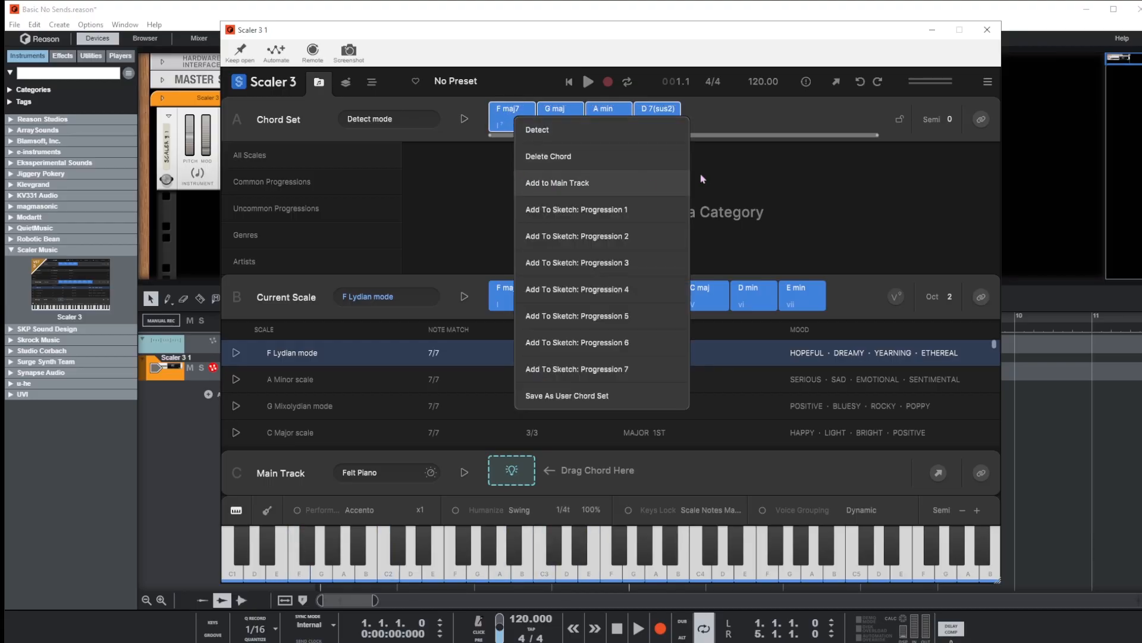
left_click(733, 168)
mouse_move(515, 119)
left_mouse_down()
mouse_move(586, 475)
mouse_move(514, 187)
mouse_move(512, 121)
left_mouse_up()
right_click(511, 119)
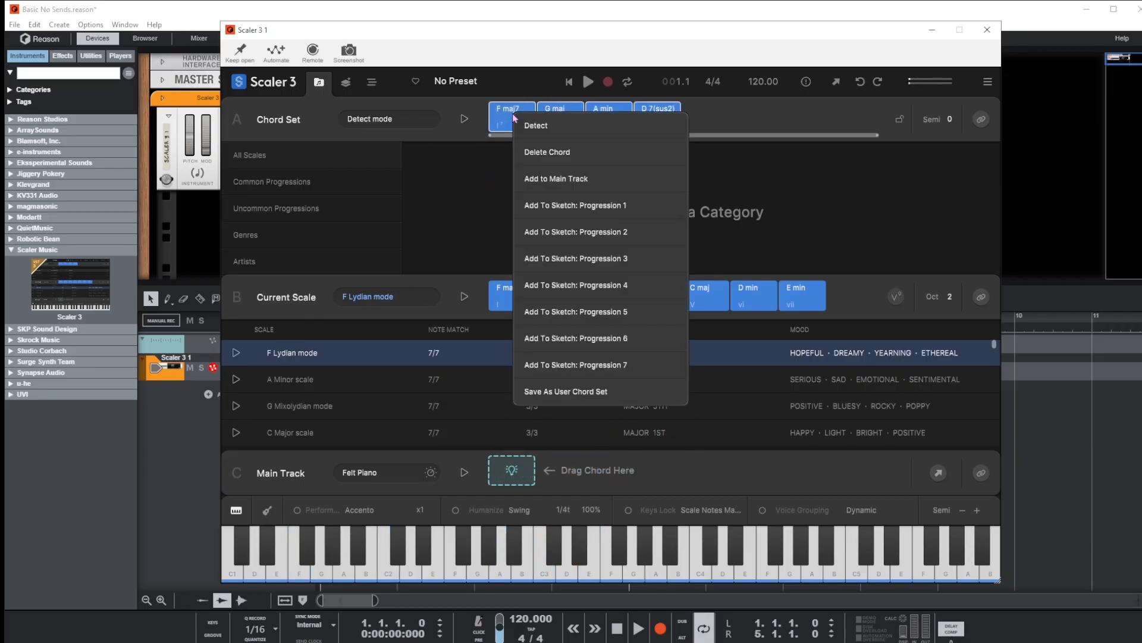
left_click(570, 179)
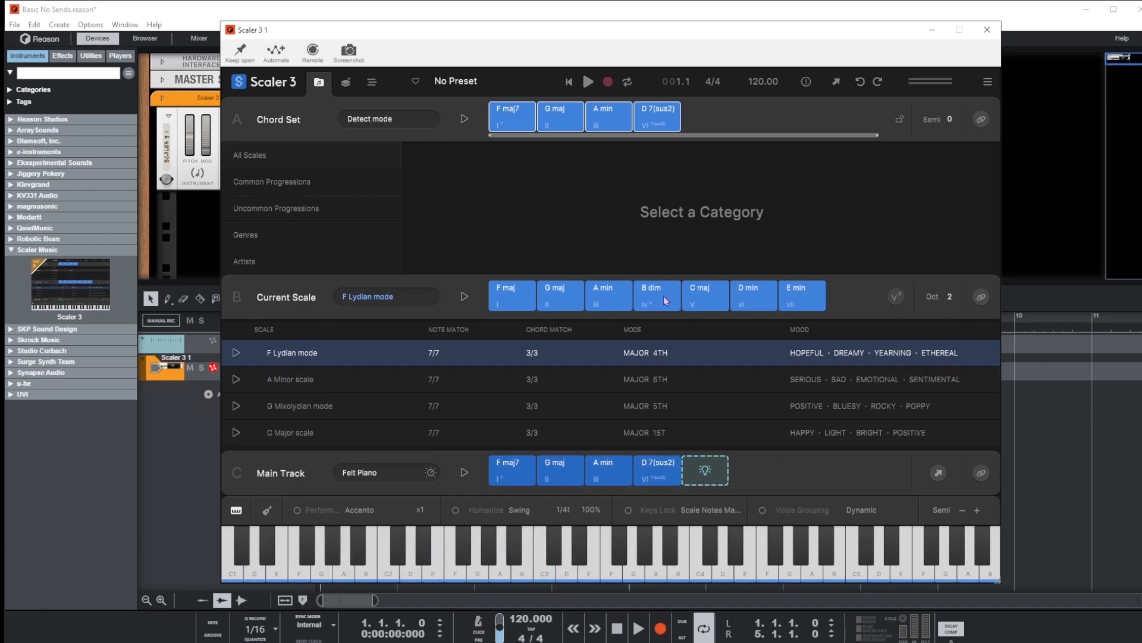
left_click(465, 474)
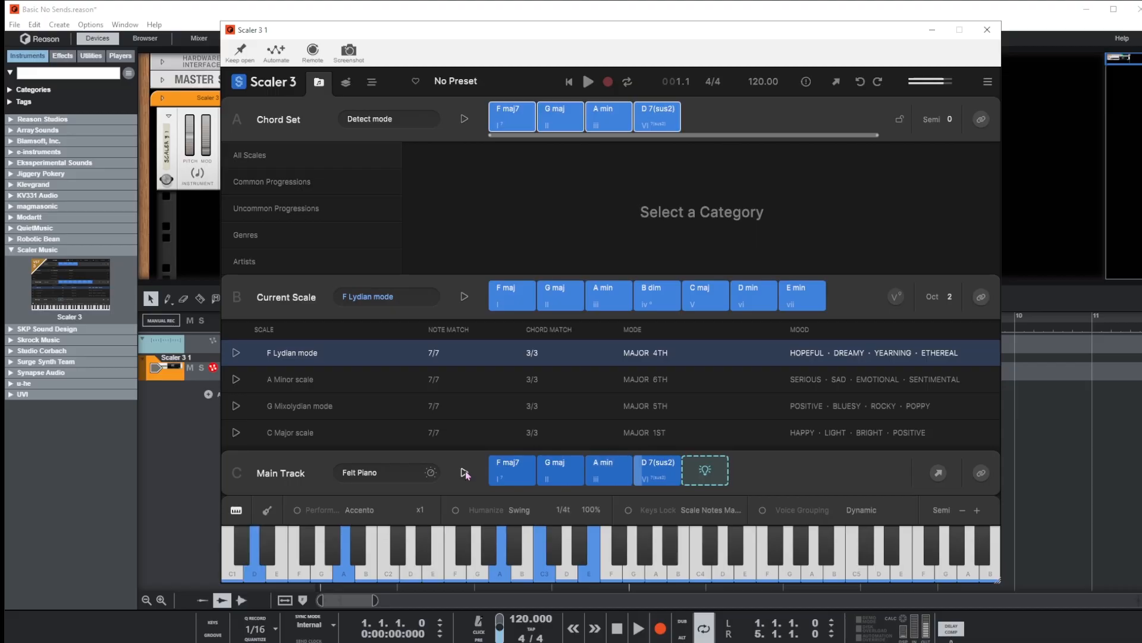
left_click(465, 475)
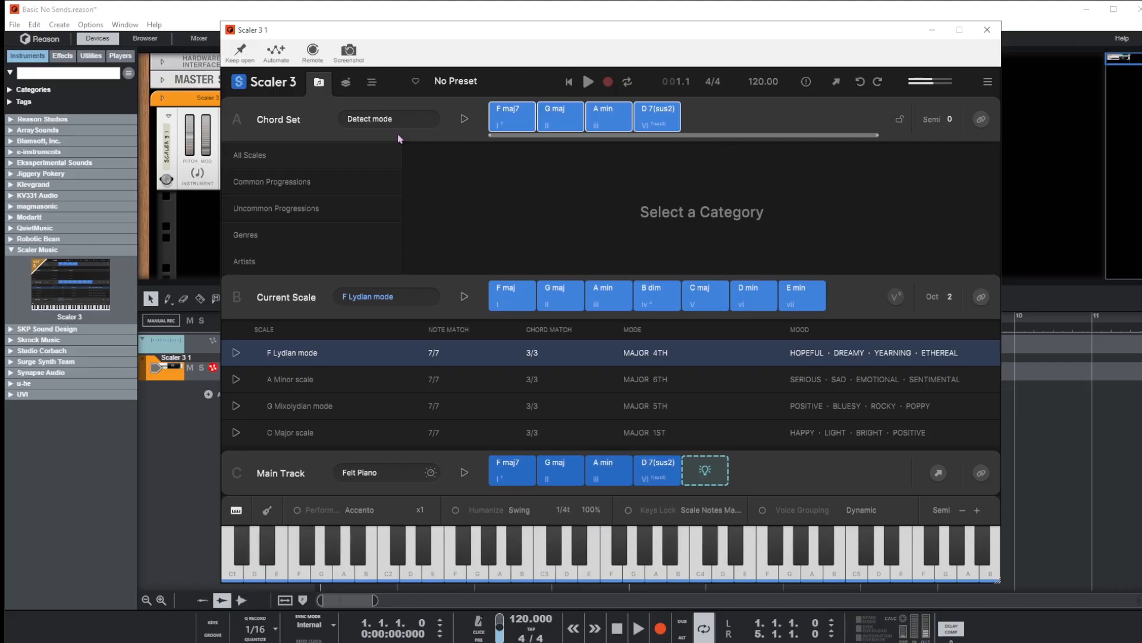
Step: Lower the Main Track volume slightly, increase the Felt Piano's reverb amount, and play the arrangement briefly
left_click(372, 85)
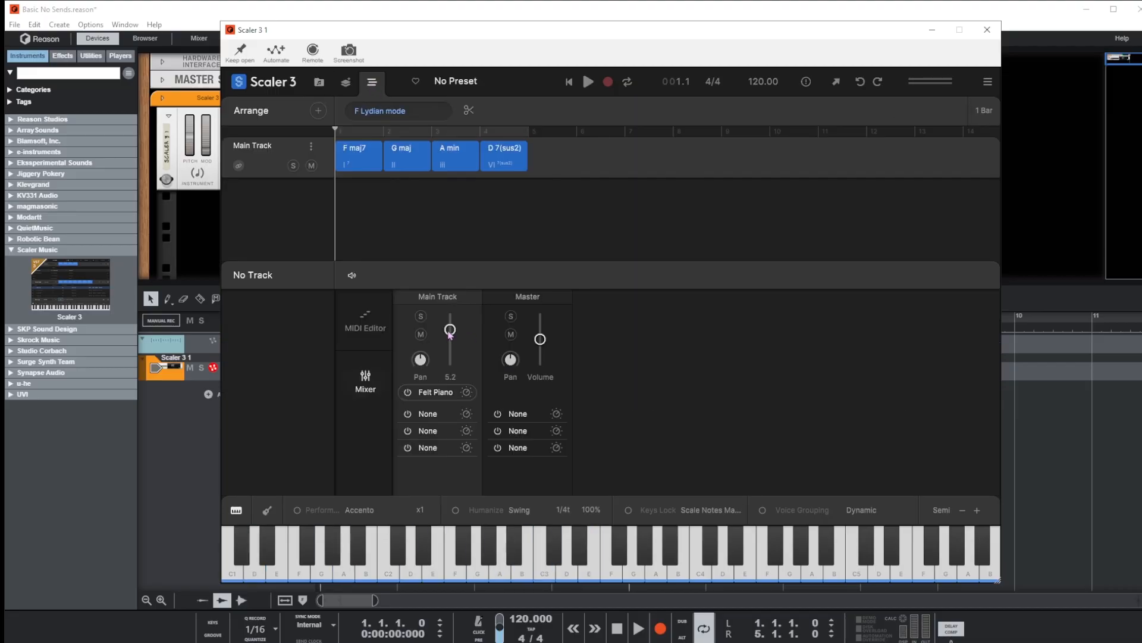
left_click_drag(448, 332, 451, 335)
left_click(466, 392)
left_click_drag(681, 340, 679, 324)
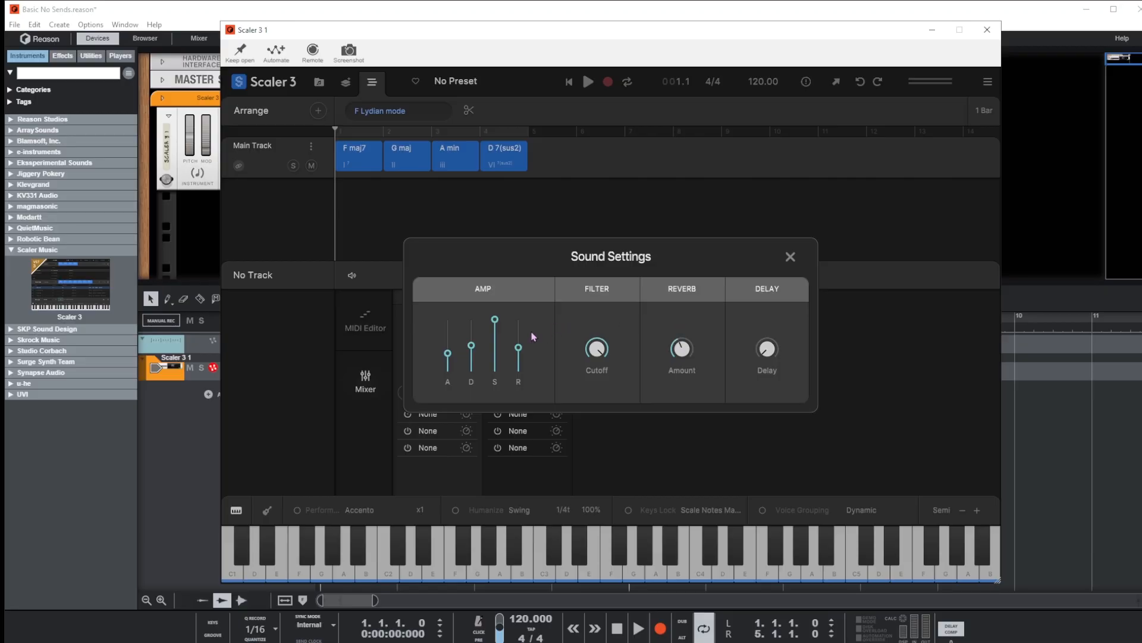
left_click(790, 256)
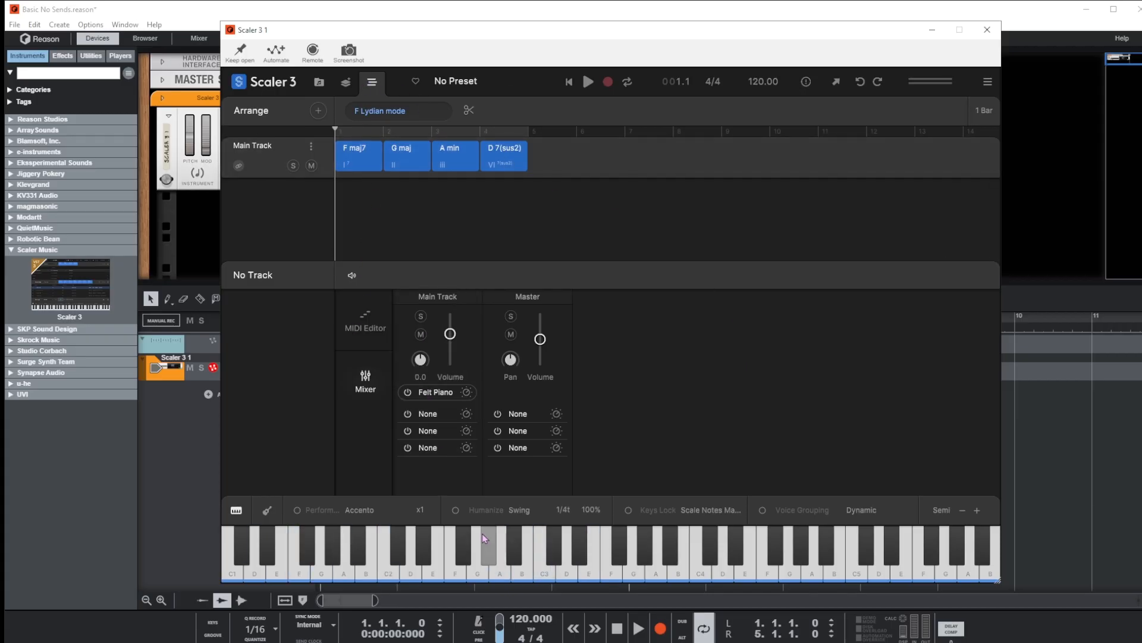
left_click(588, 82)
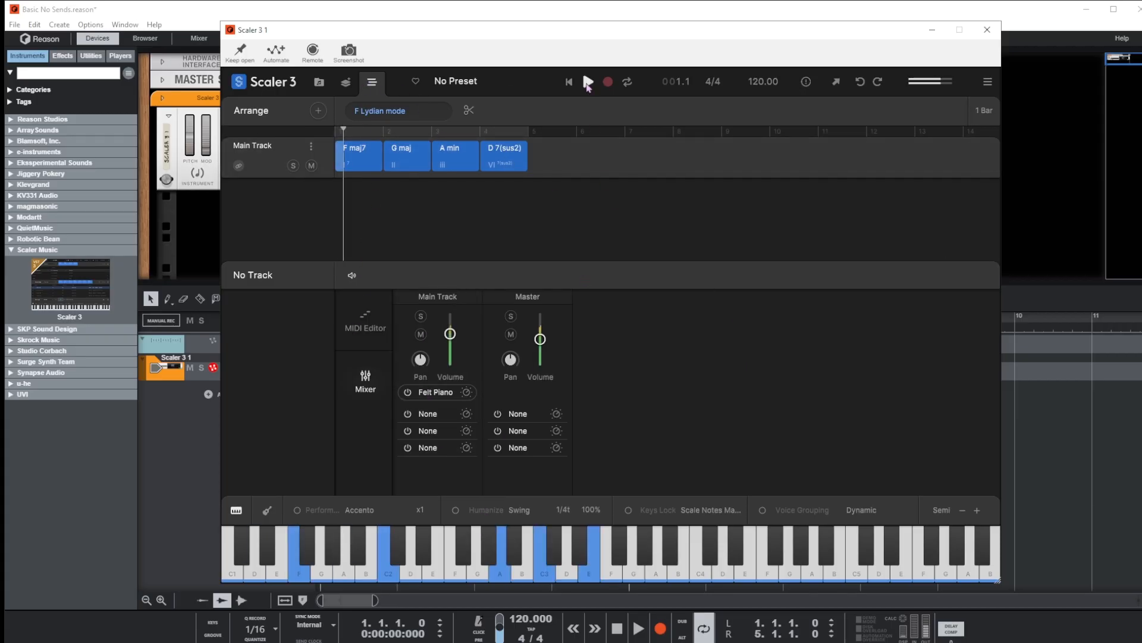
left_click(588, 83)
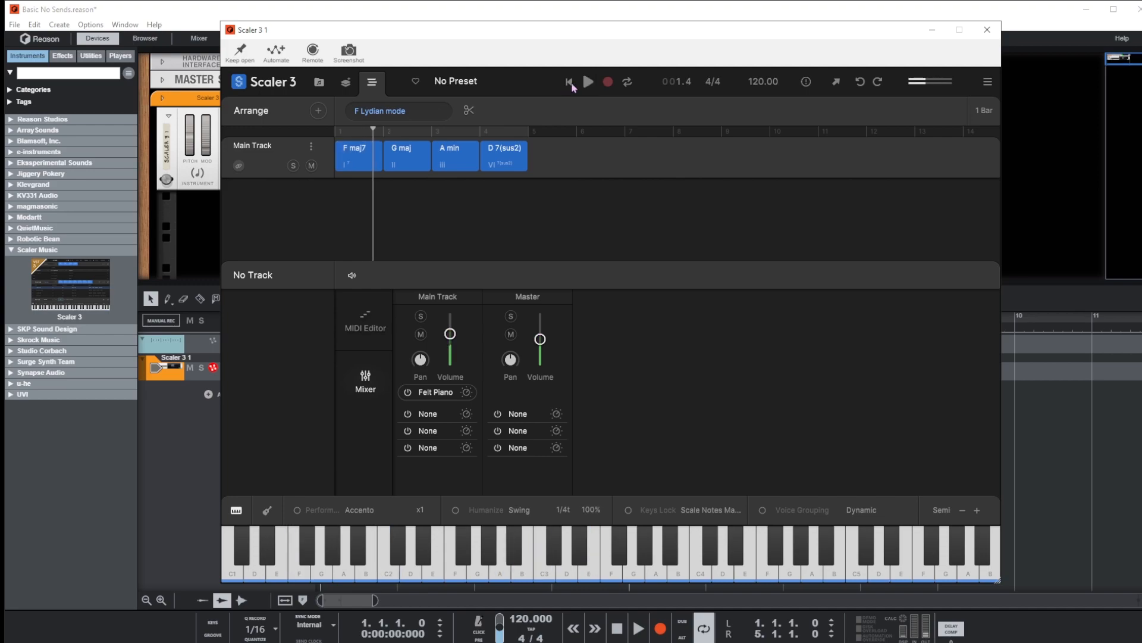
left_click(628, 82)
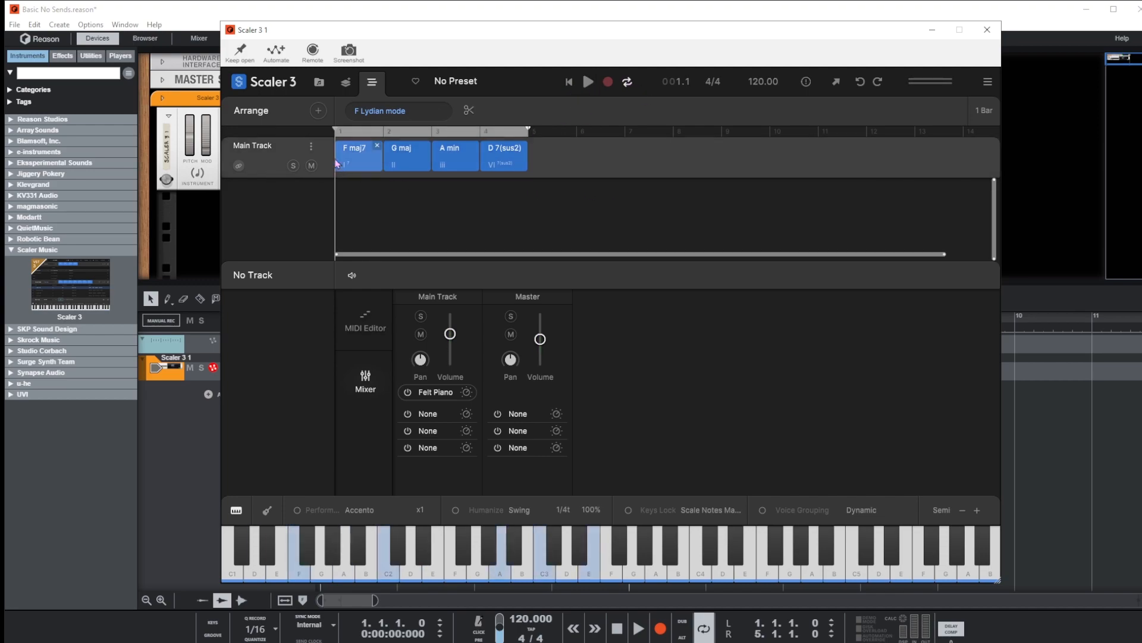
left_click(628, 82)
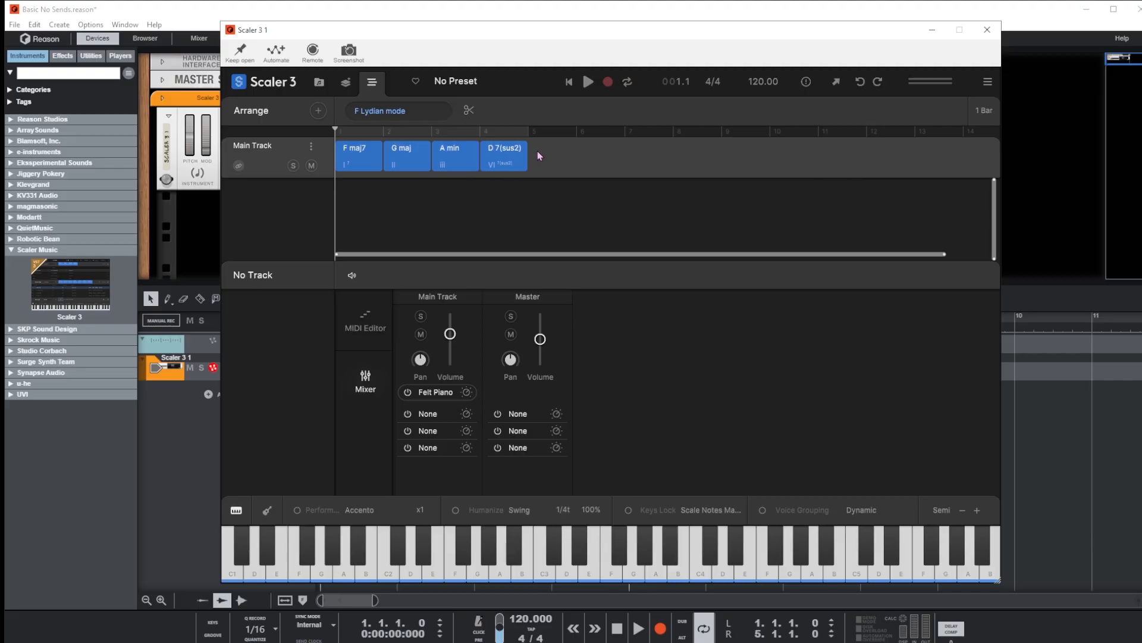
left_click_drag(537, 152, 346, 160)
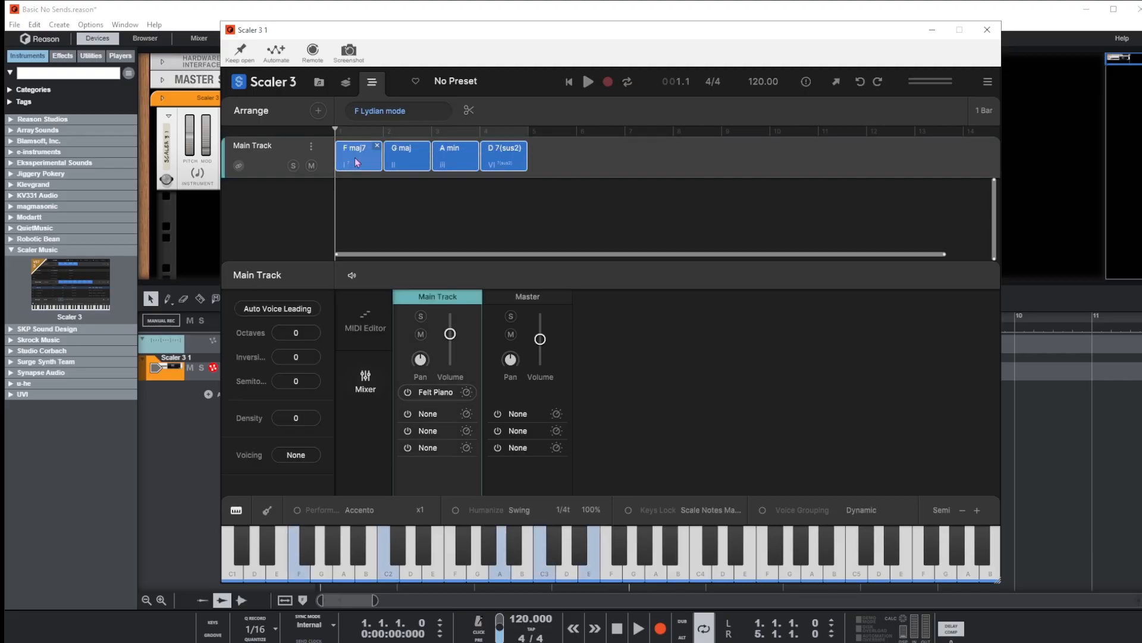
left_click_drag(358, 155, 544, 153)
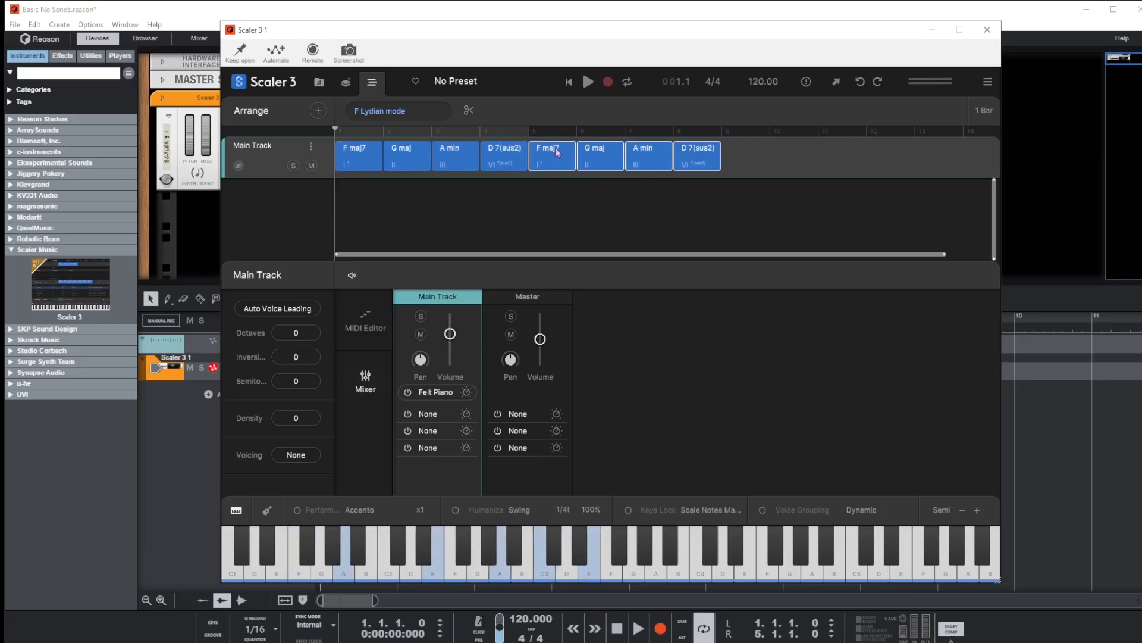
left_click(568, 146)
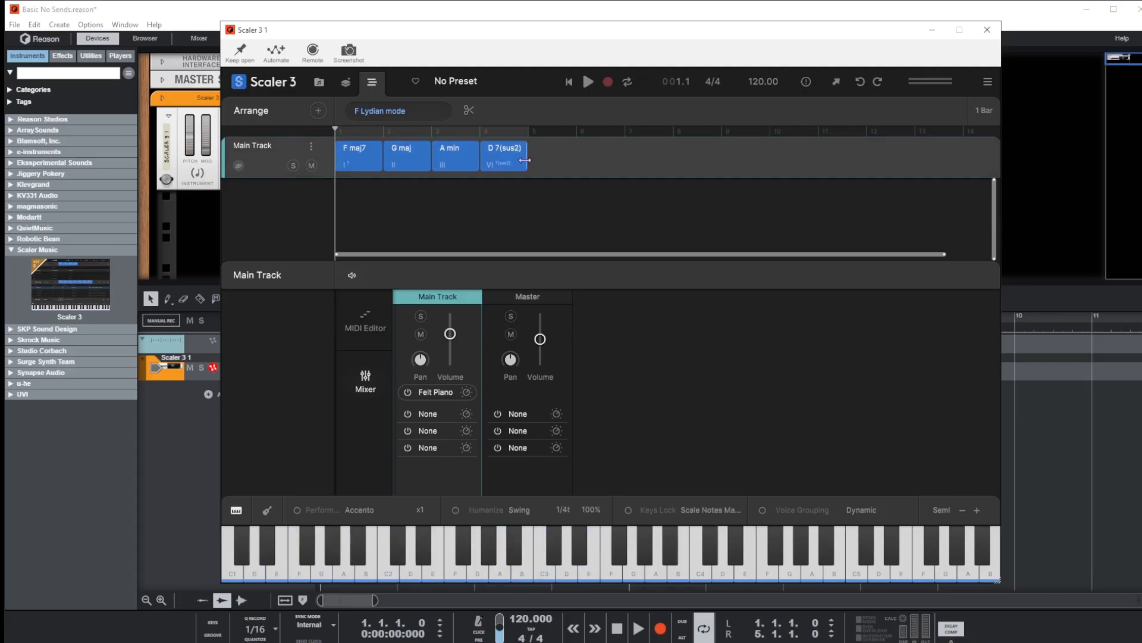
Step: Copy all four chords of the Main Track progression directly after the originals, starting at bar 5
left_click(366, 165)
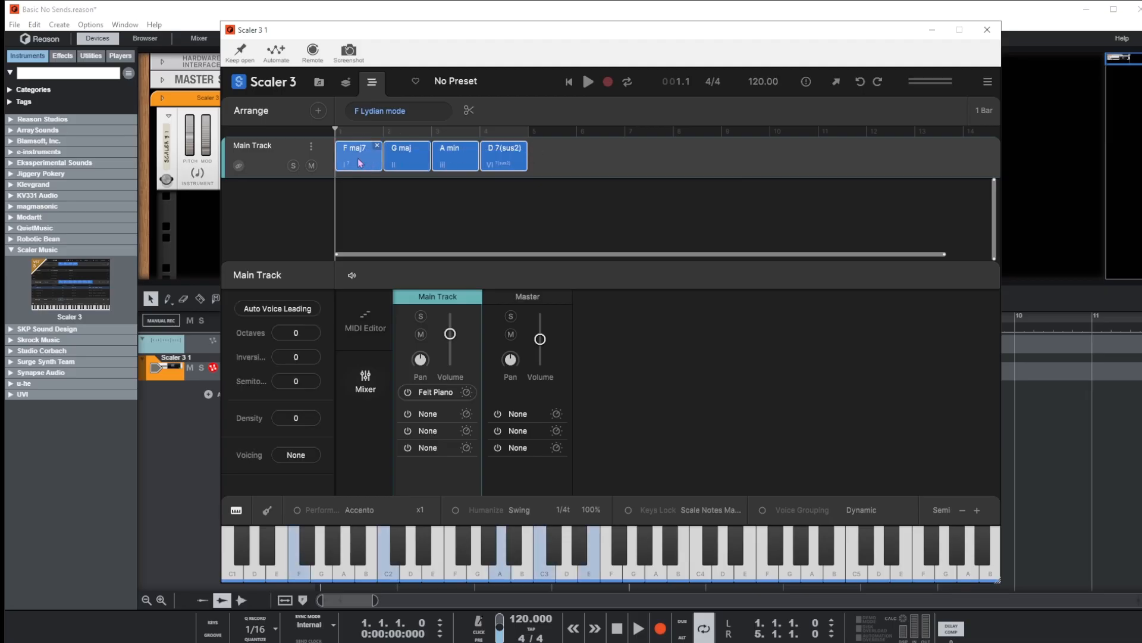
left_click_drag(351, 160, 544, 159)
Step: Audition the copied D 7(sus2) and A min chords, then delete the A min copy and undo the deletion
left_click(699, 159)
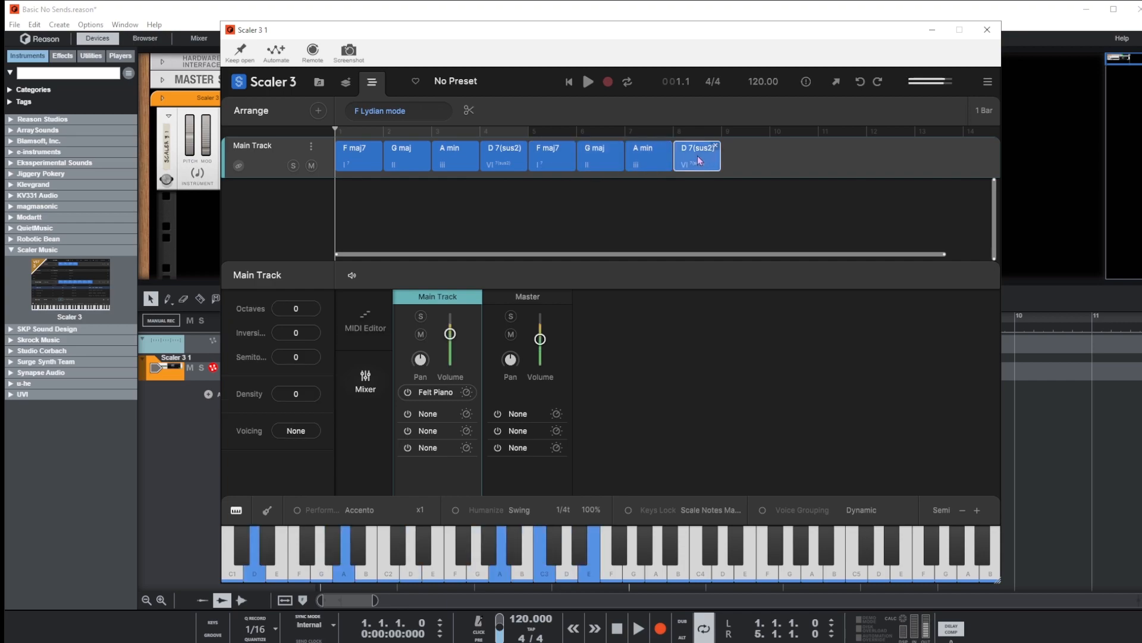
left_click(649, 160)
left_click(651, 158)
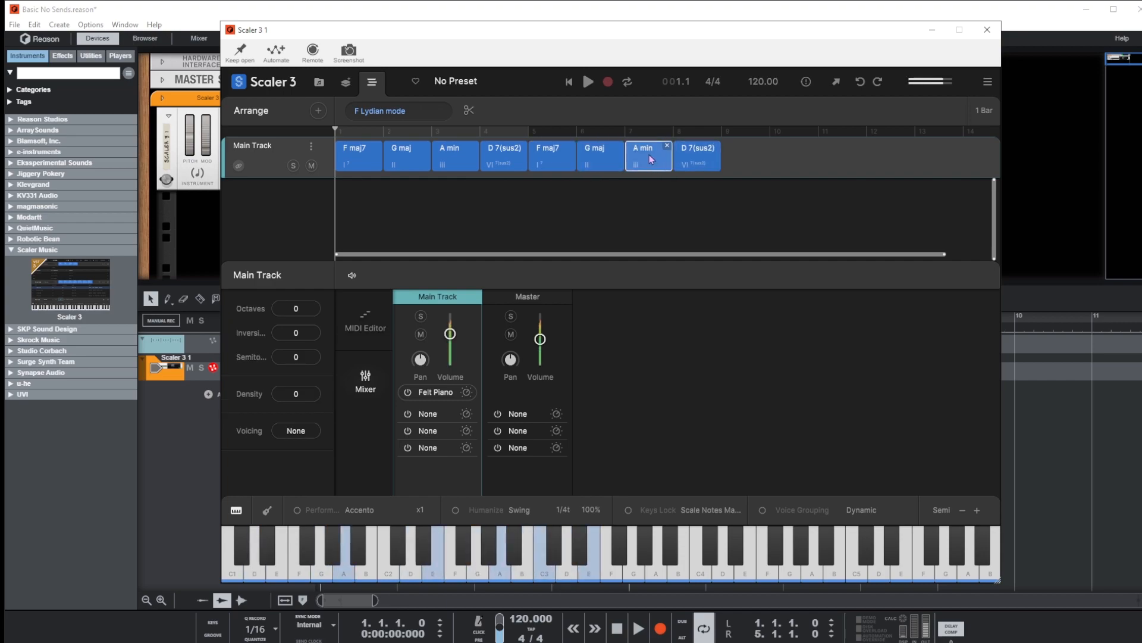
left_click(668, 147)
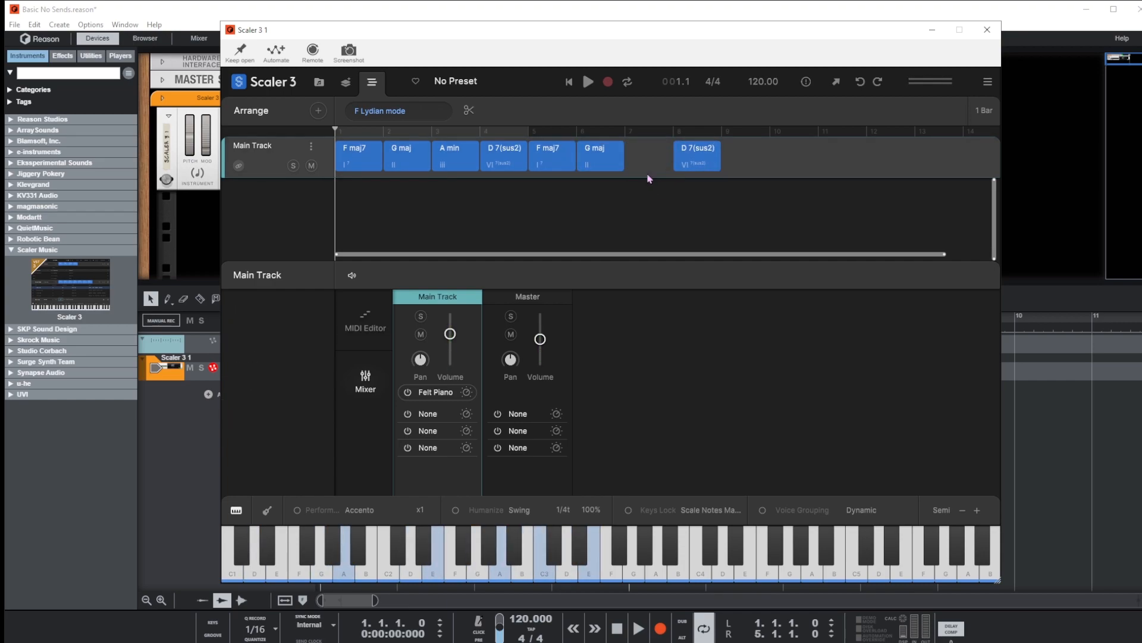
left_click(860, 83)
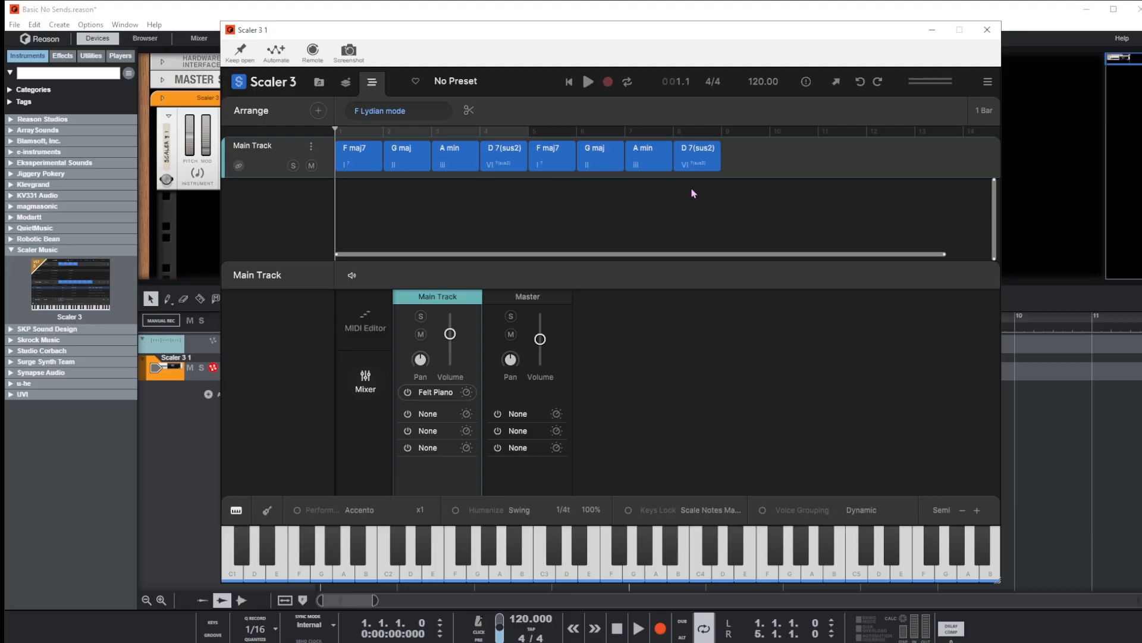
Step: Turn on looping for the arrangement and extend the loop range through the end of bar 8
left_click(559, 147)
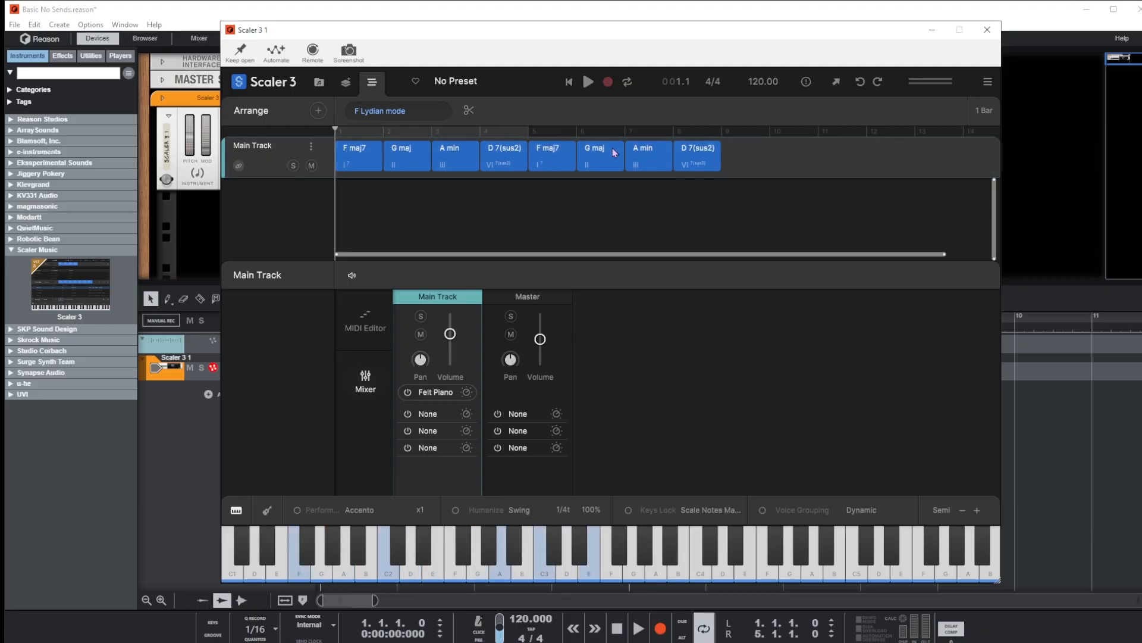
left_click(701, 158)
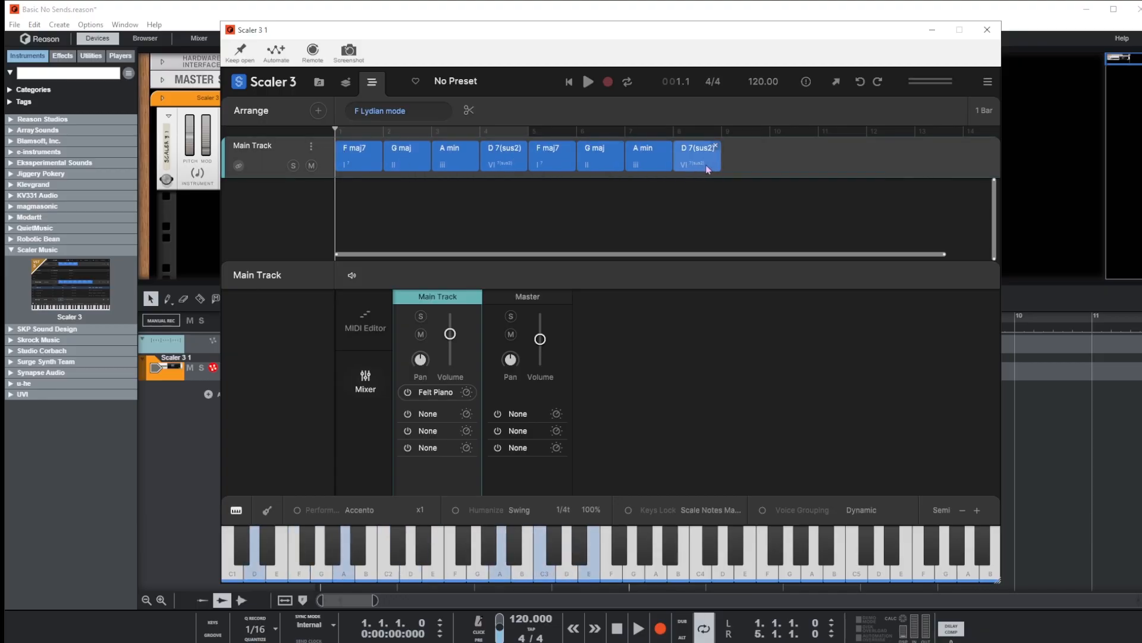
left_click(627, 83)
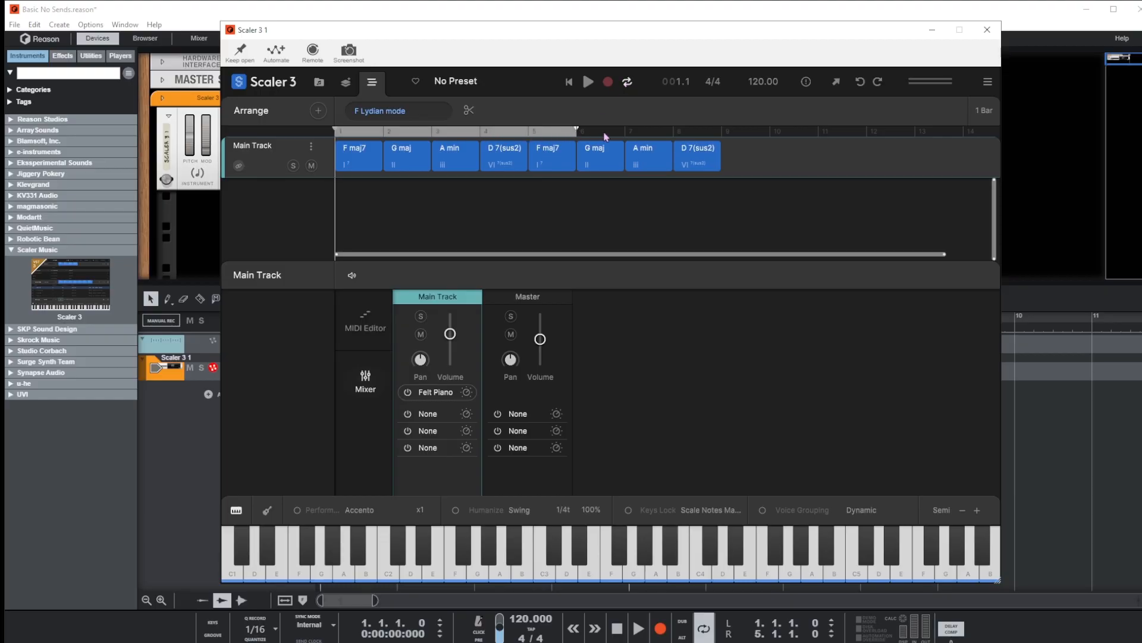
left_click_drag(606, 137, 702, 136)
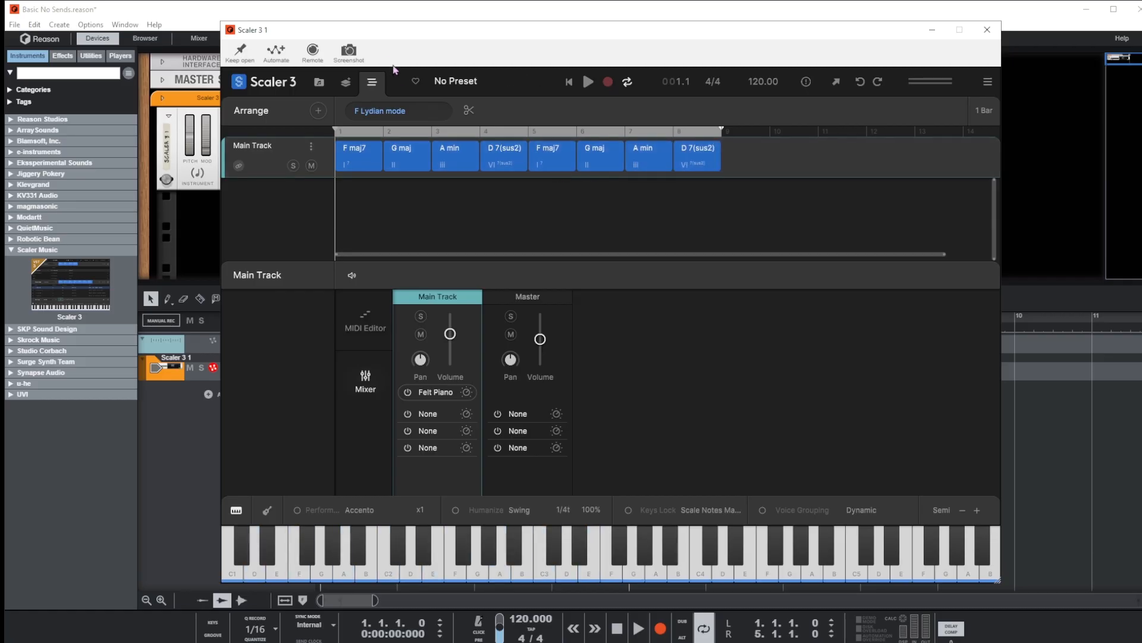
Step: Return to the chord set and scale view and audition the Main Track's second pass of chords through D 7(sus2)
left_click(322, 83)
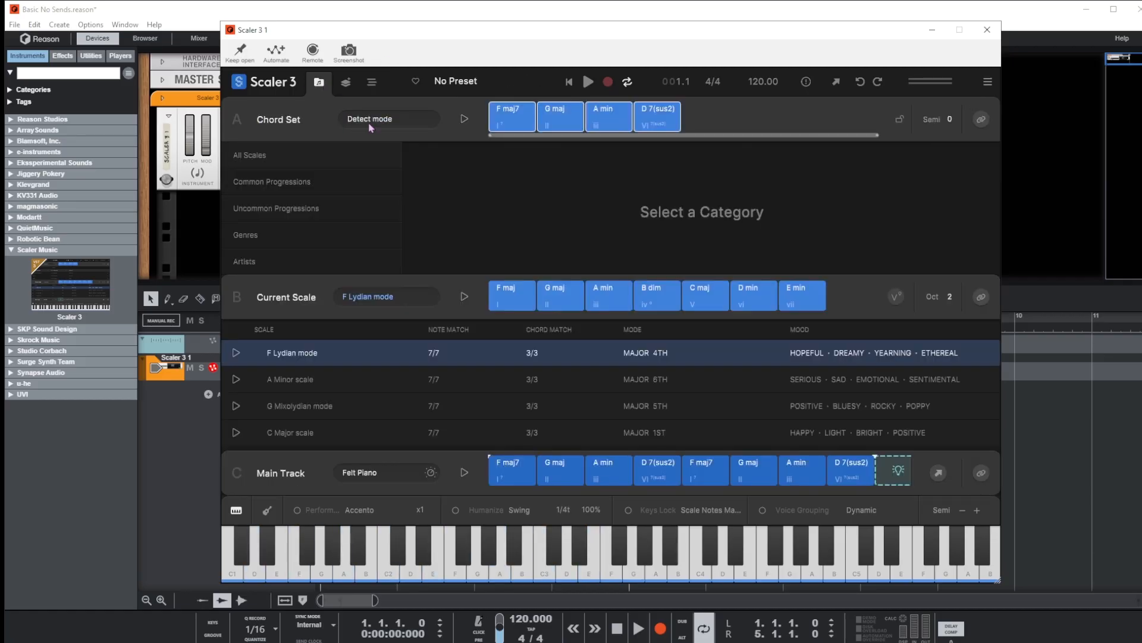
left_click(717, 470)
left_click(749, 472)
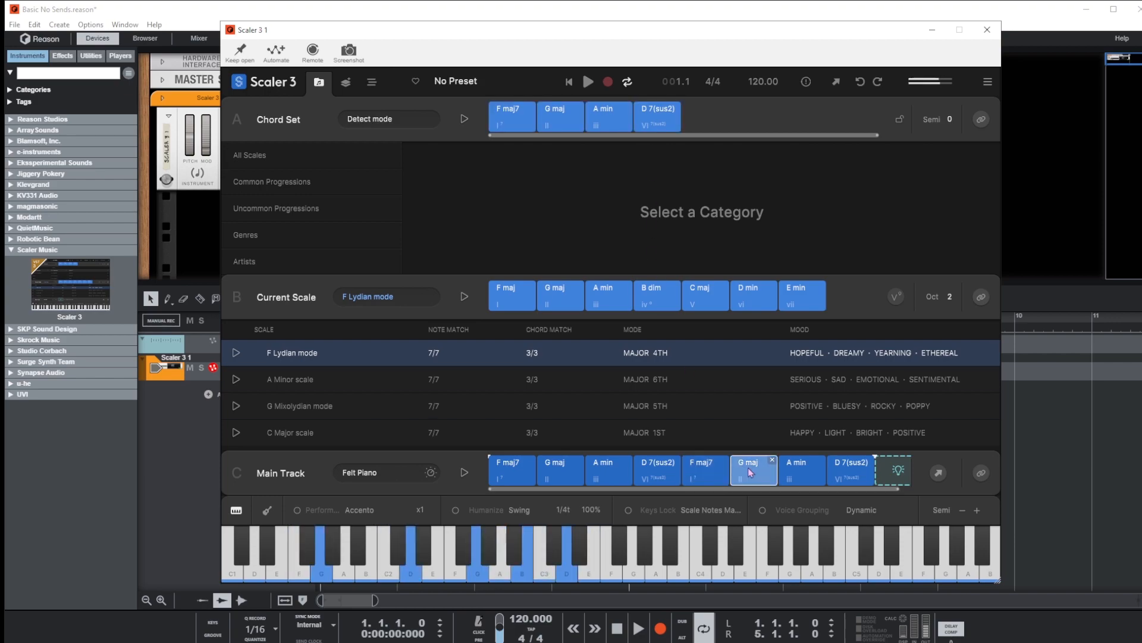
left_click(798, 473)
left_click(841, 473)
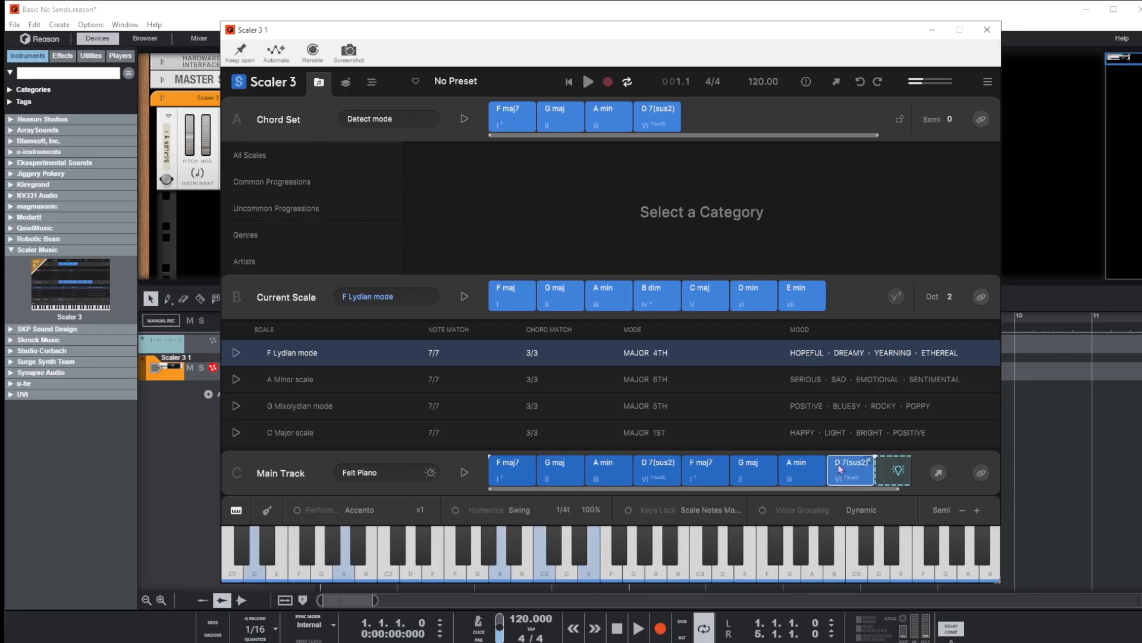
Step: Show chord suggestions for the final D 7(sus2) in the Main Track and audition A min9 as an alternative
left_click(898, 471)
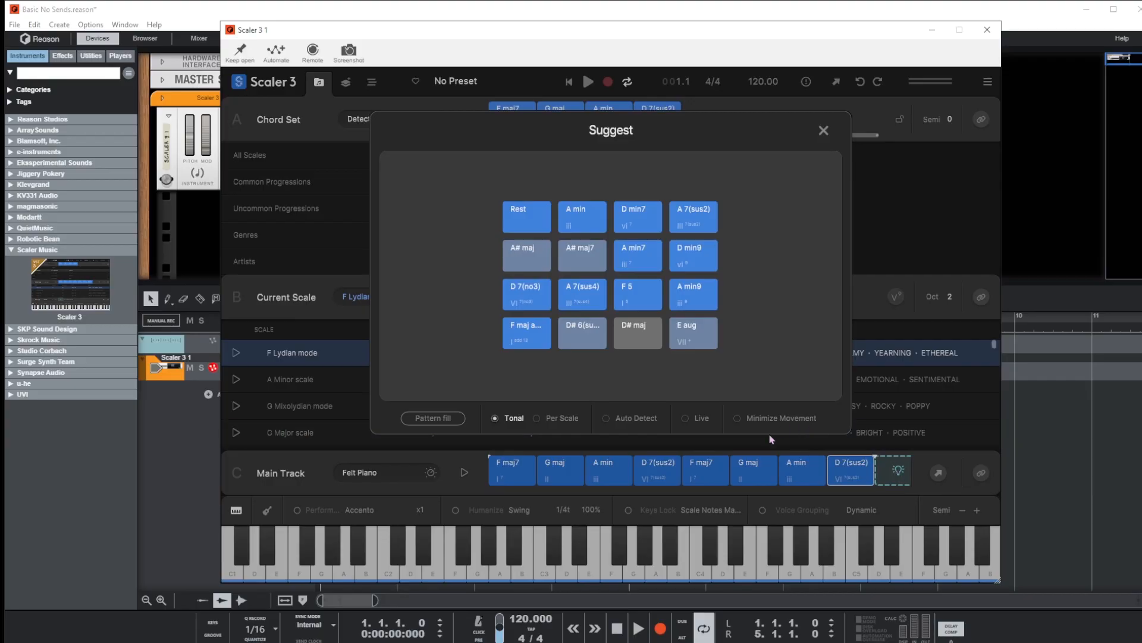
left_click(849, 470)
left_click(798, 469)
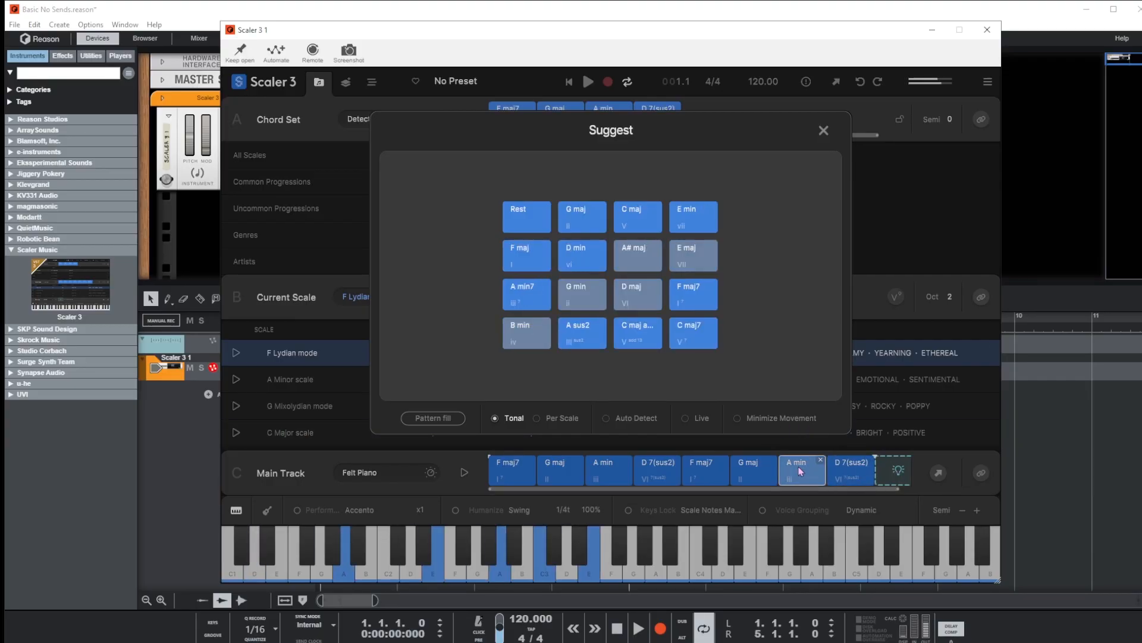
left_click(842, 468)
left_click(695, 286)
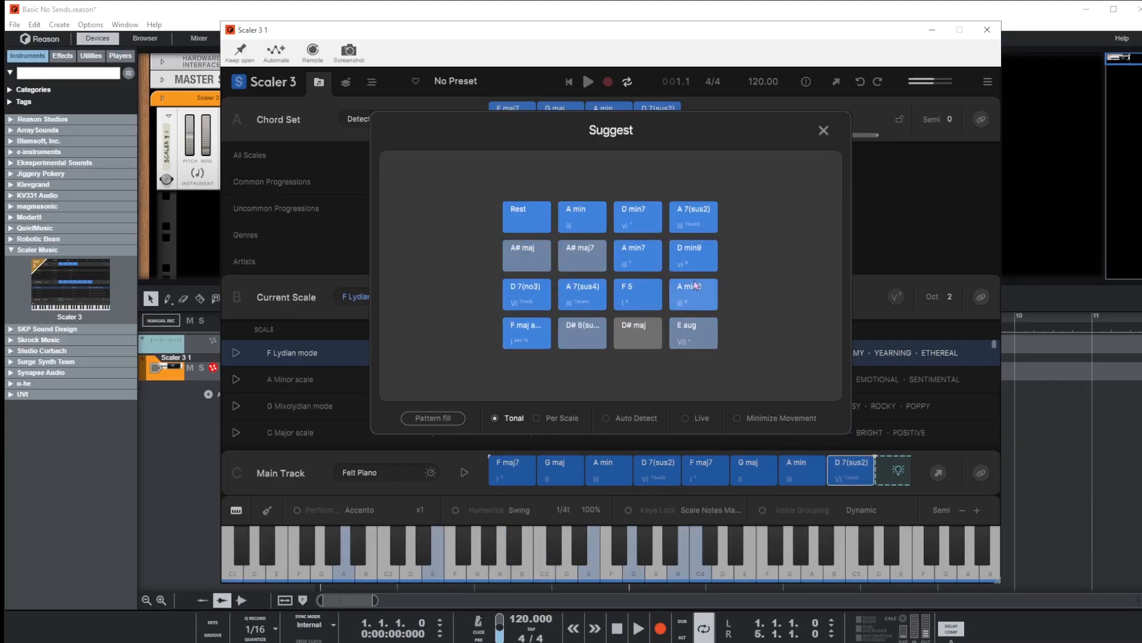
left_click(696, 295)
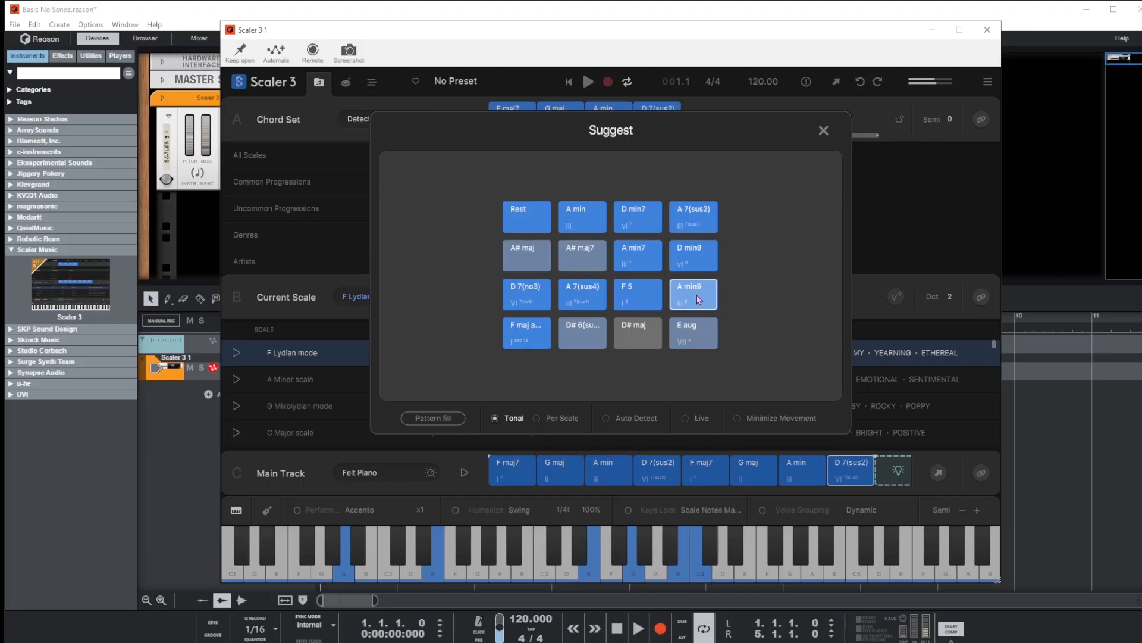
Step: Compare the suggested A 7(sus4) and F maj add 13 with the final D 7(sus2), playing the preceding A min for context
left_click(799, 470)
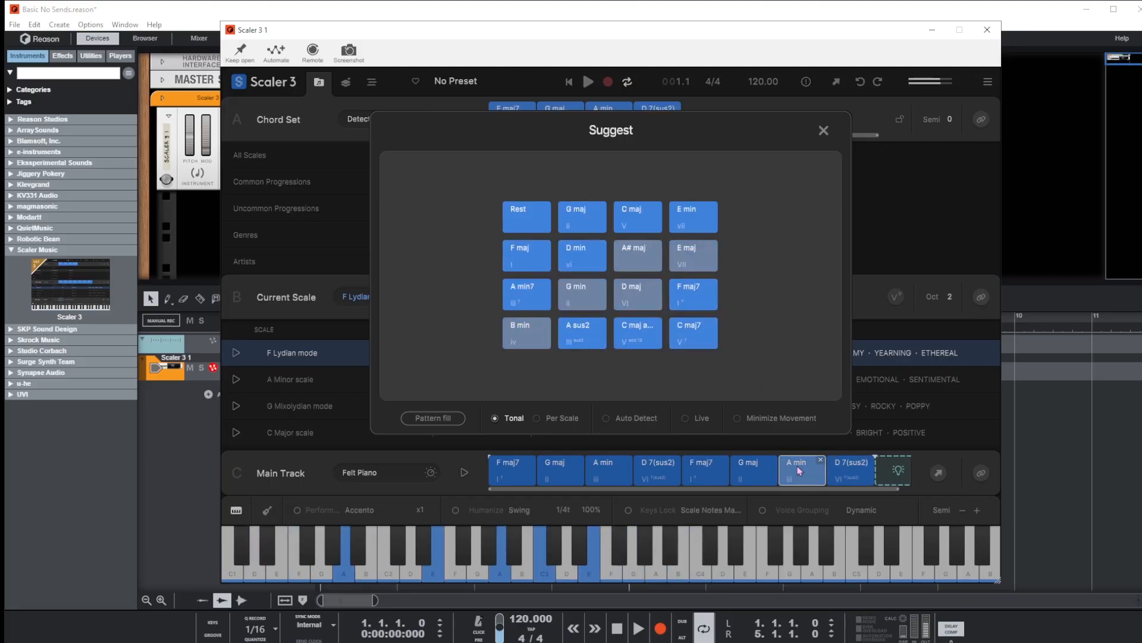
left_click(851, 470)
left_click(580, 288)
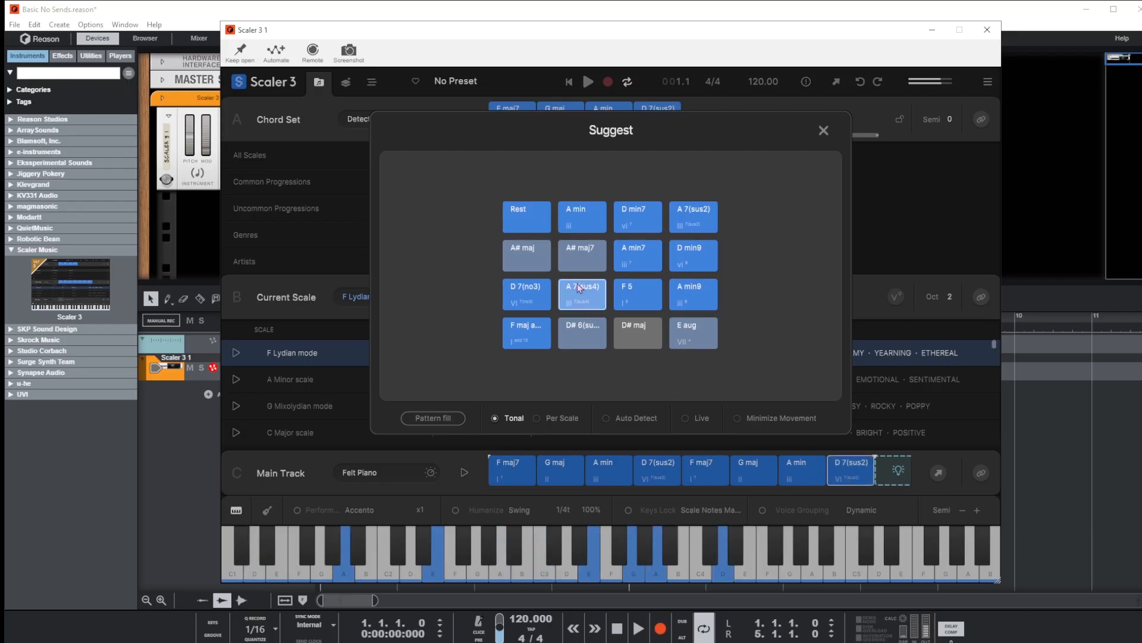
left_click(529, 339)
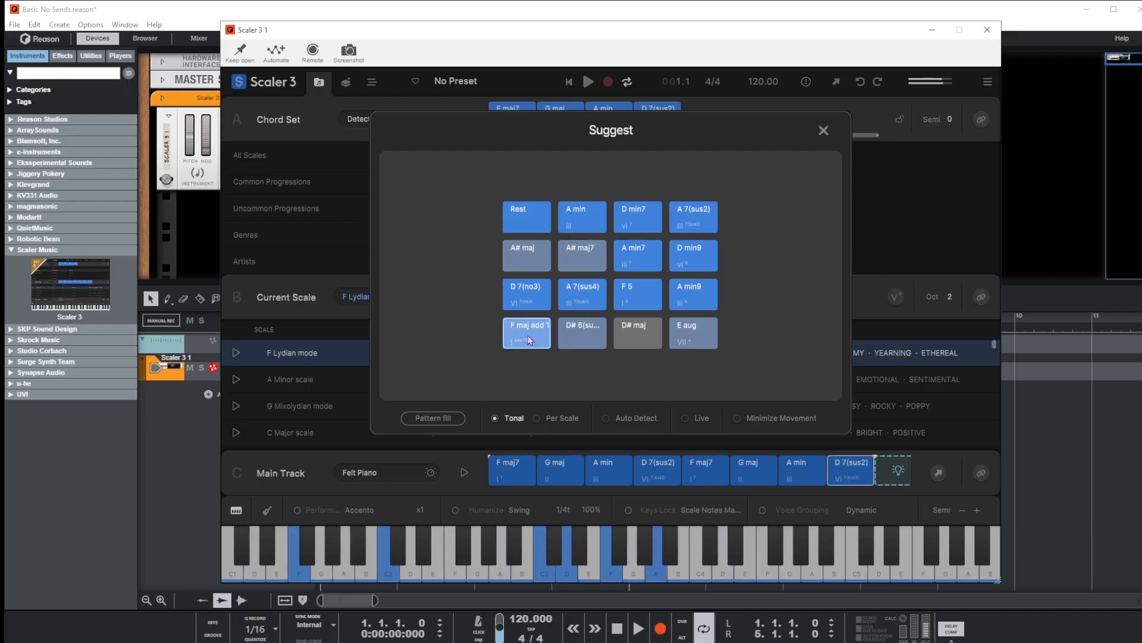
left_click(804, 470)
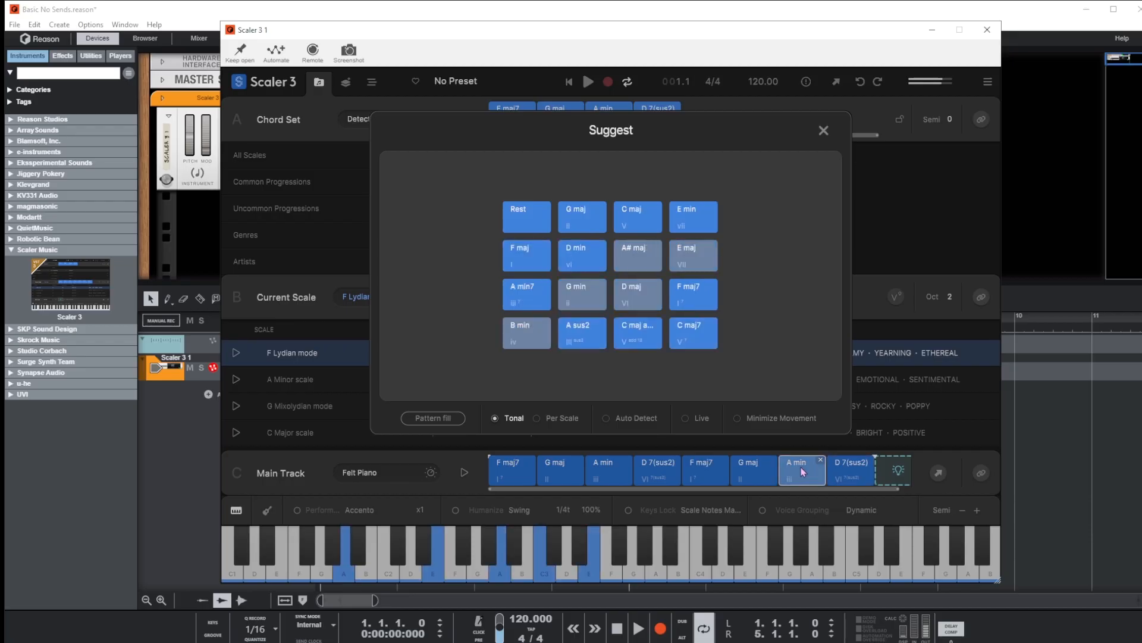
left_click_drag(801, 468, 836, 470)
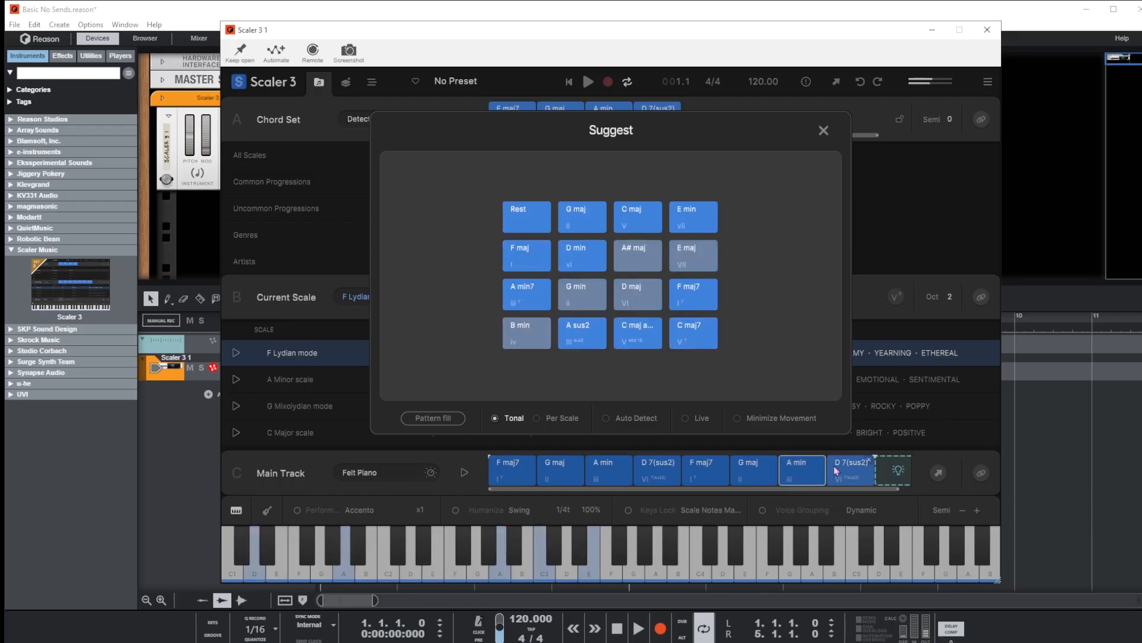
left_click(842, 470)
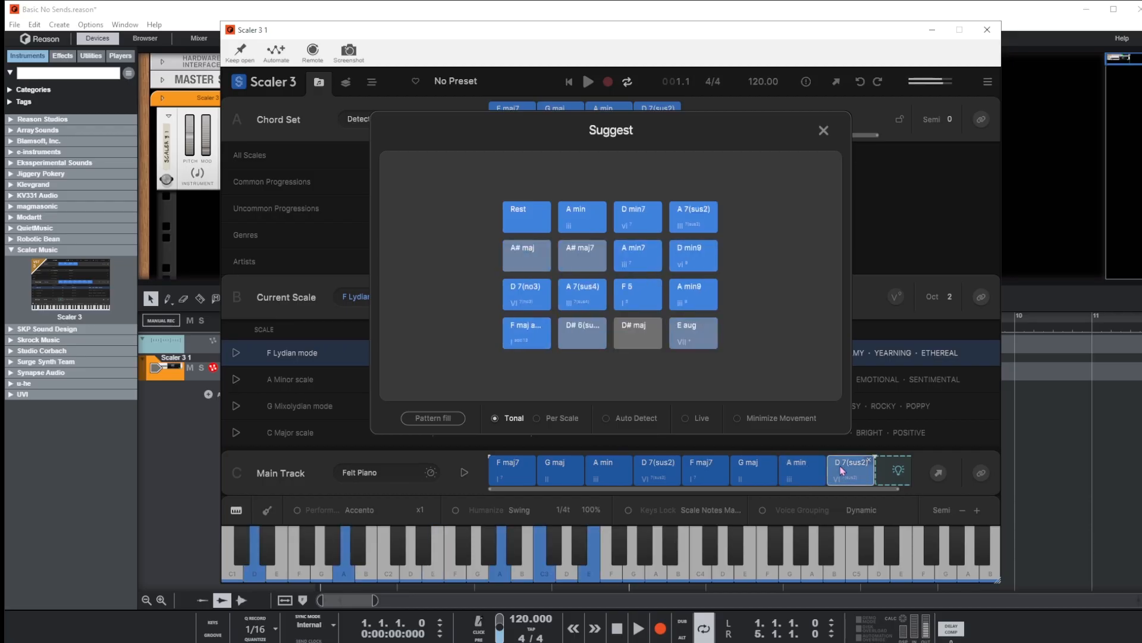
left_click(533, 336)
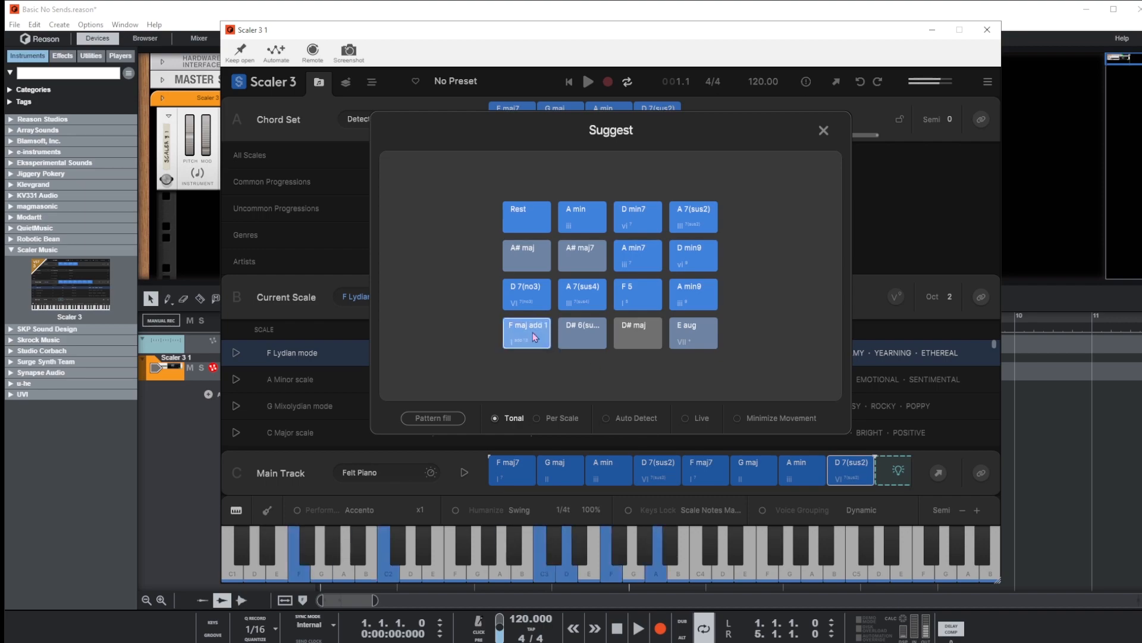
Step: Replace the final D 7(sus2) in the Main Track with the suggested F maj add 13 and close the chord suggestions
left_click_drag(524, 332, 894, 492)
left_click(843, 465)
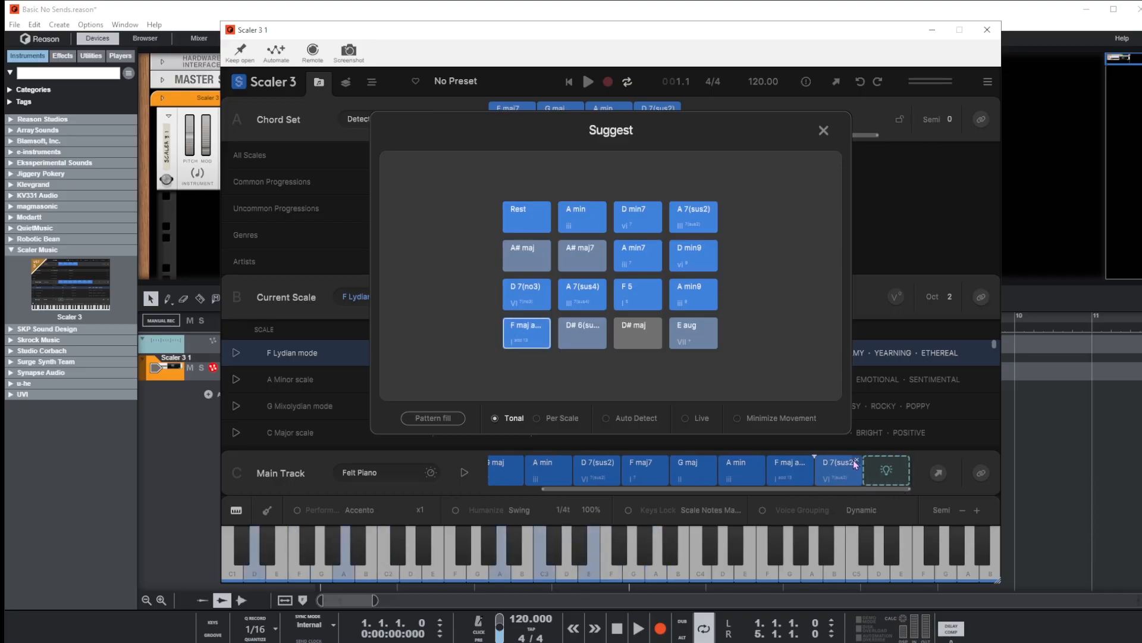
left_click(857, 461)
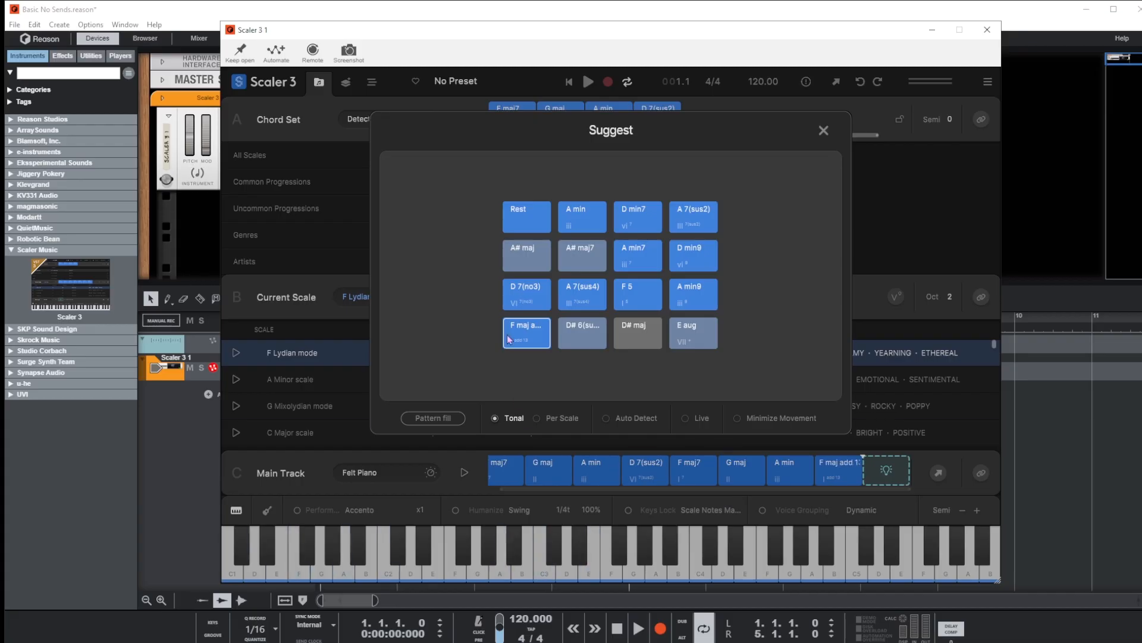
left_click(825, 130)
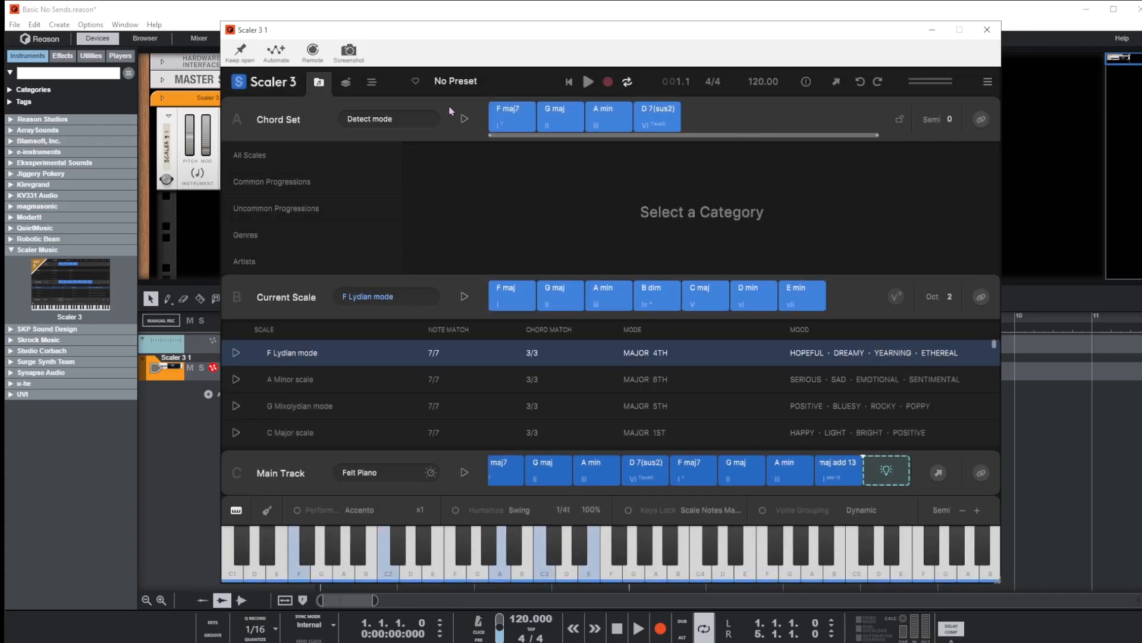
Step: Play the eight-bar arrangement with its F maj add 13 ending, return the playhead to the start and audition the final chord
left_click(372, 83)
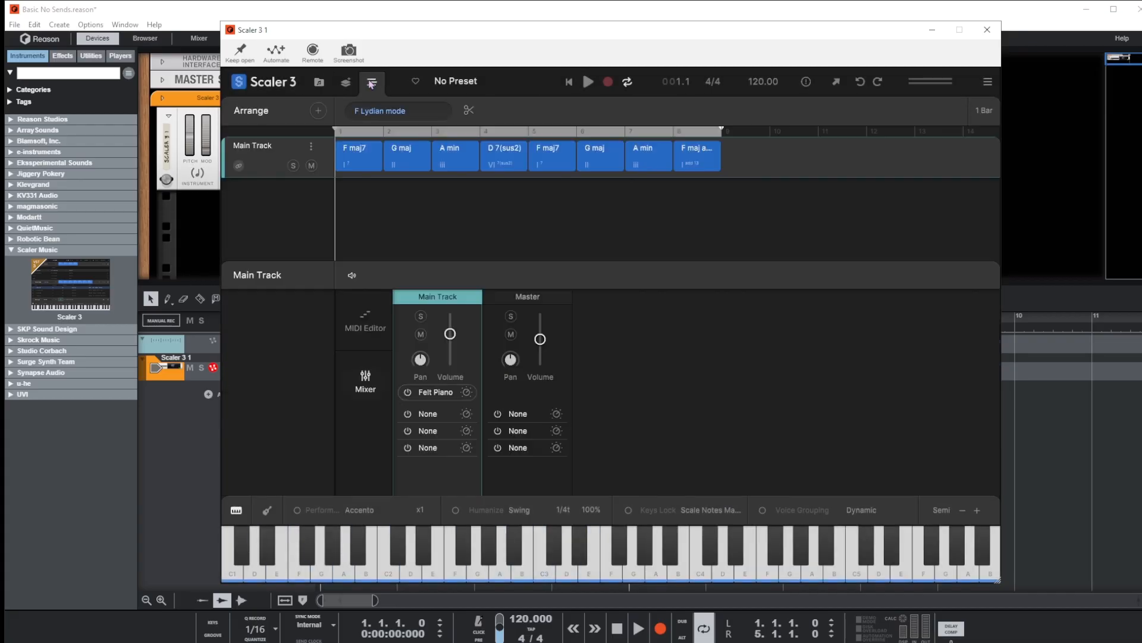
left_click(691, 159)
left_click(586, 82)
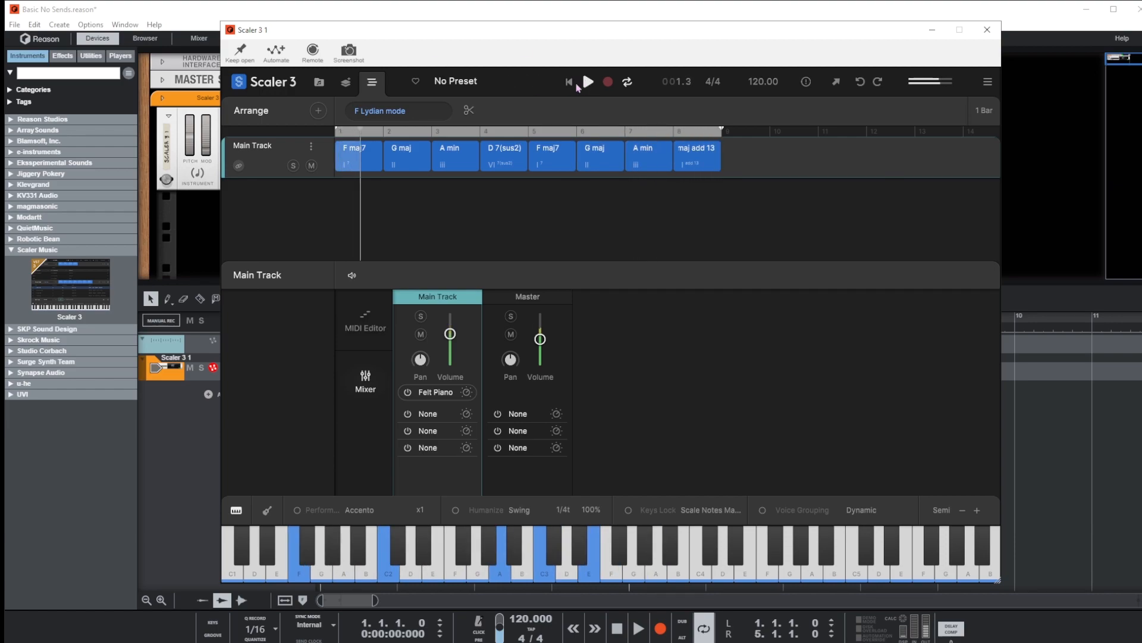
left_click(588, 84)
left_click(569, 82)
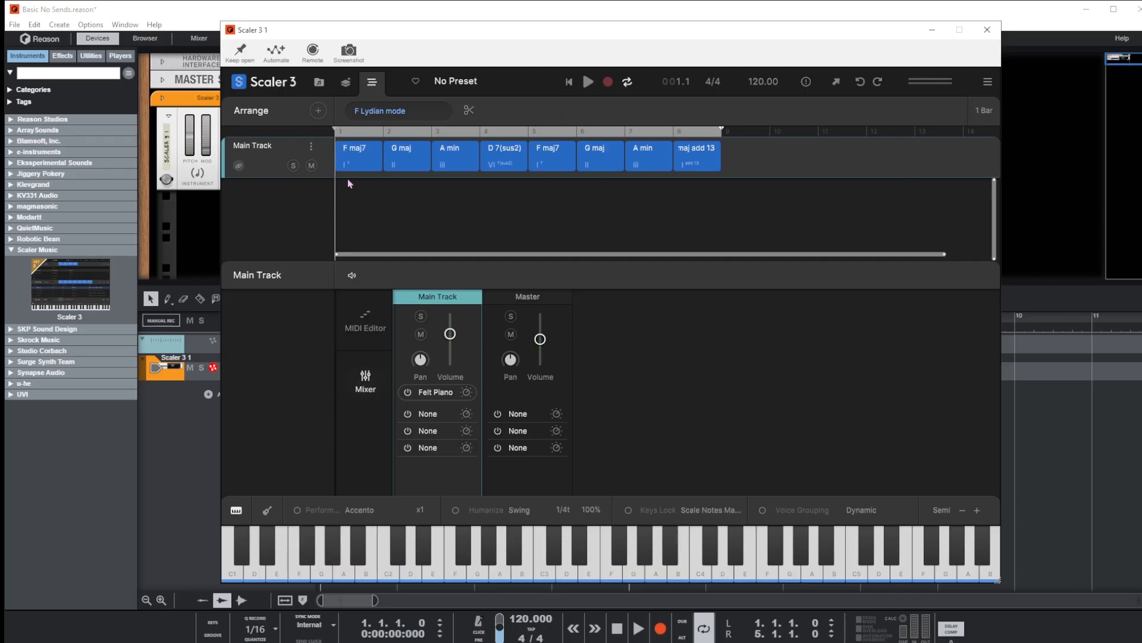
left_click(693, 165)
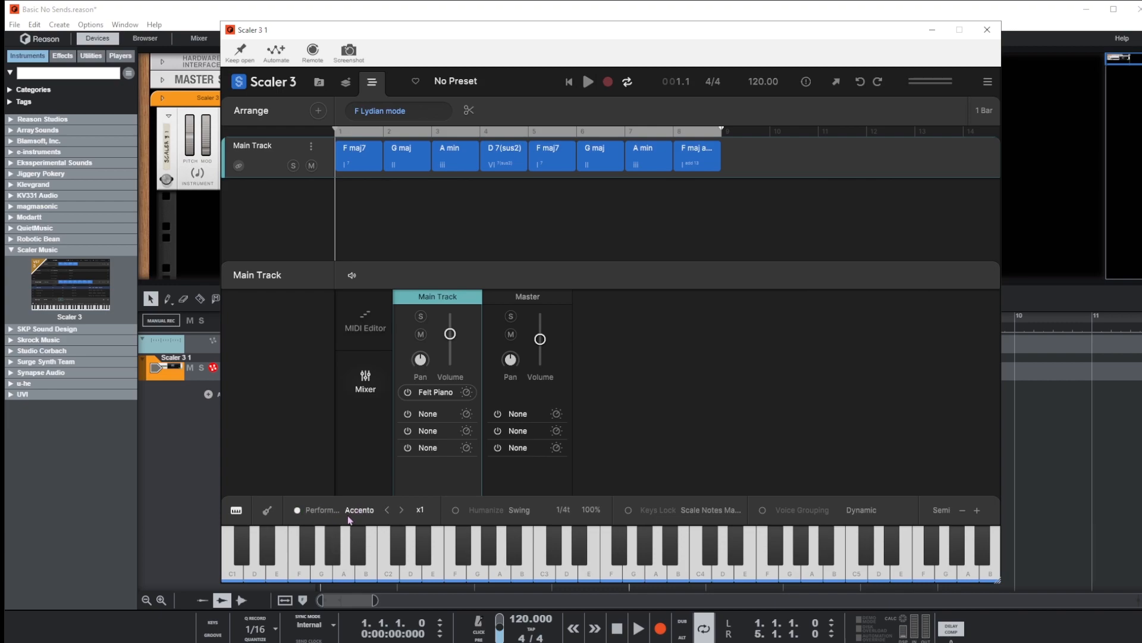
Step: Play the arrangement with Scaler's own transport and from Reason's transport, returning to the start after each
left_click(588, 84)
left_click(569, 83)
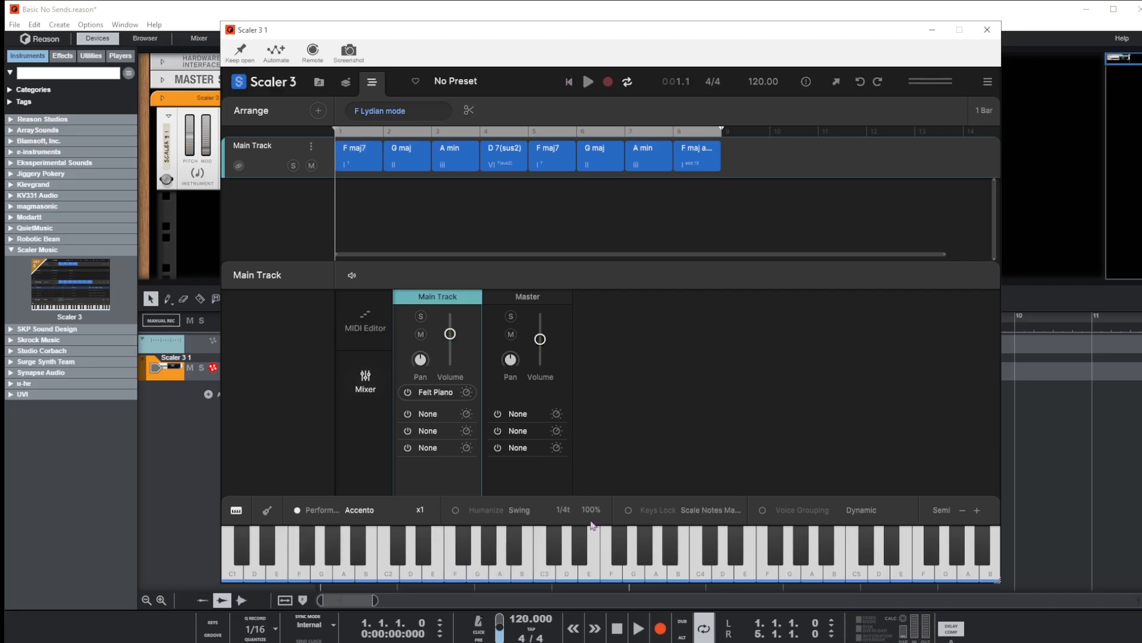
left_click(639, 630)
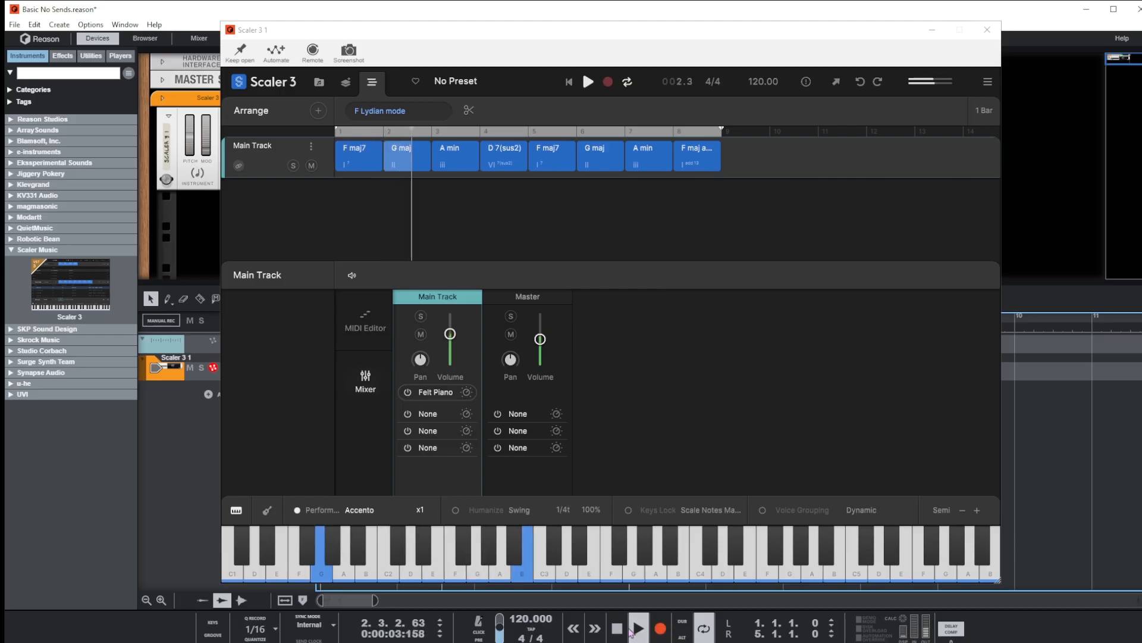
left_click(617, 628)
left_click(617, 626)
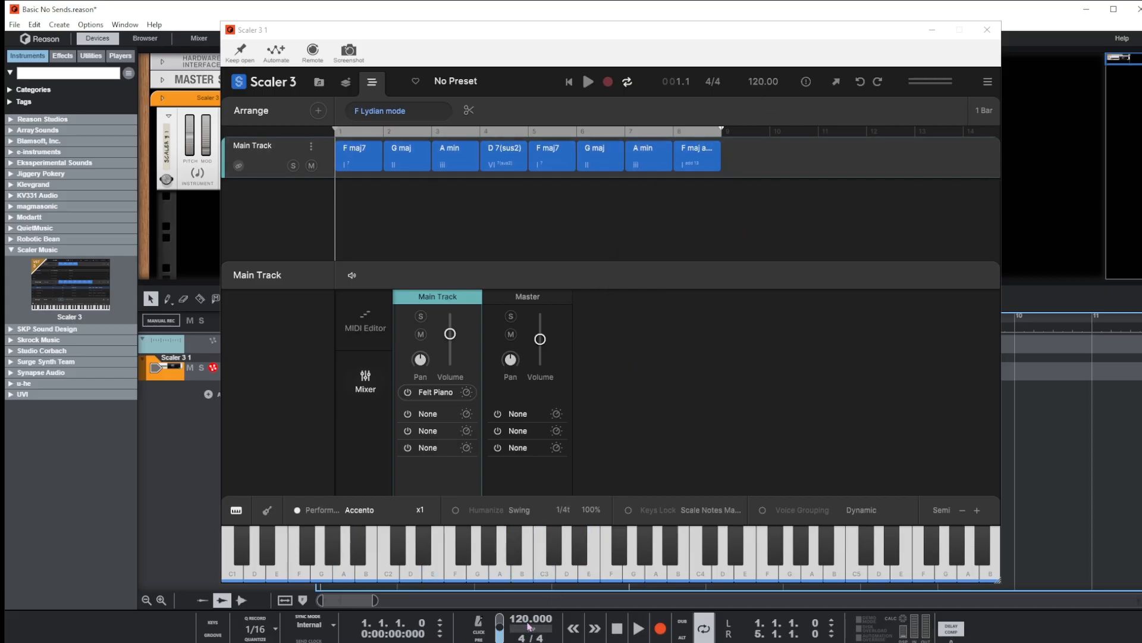
Step: Turn off DAW Sync for Scaler's playback and test it by briefly running Reason's transport
mouse_move(527, 622)
left_mouse_down()
mouse_move(527, 595)
mouse_move(526, 623)
left_mouse_up()
left_click(588, 84)
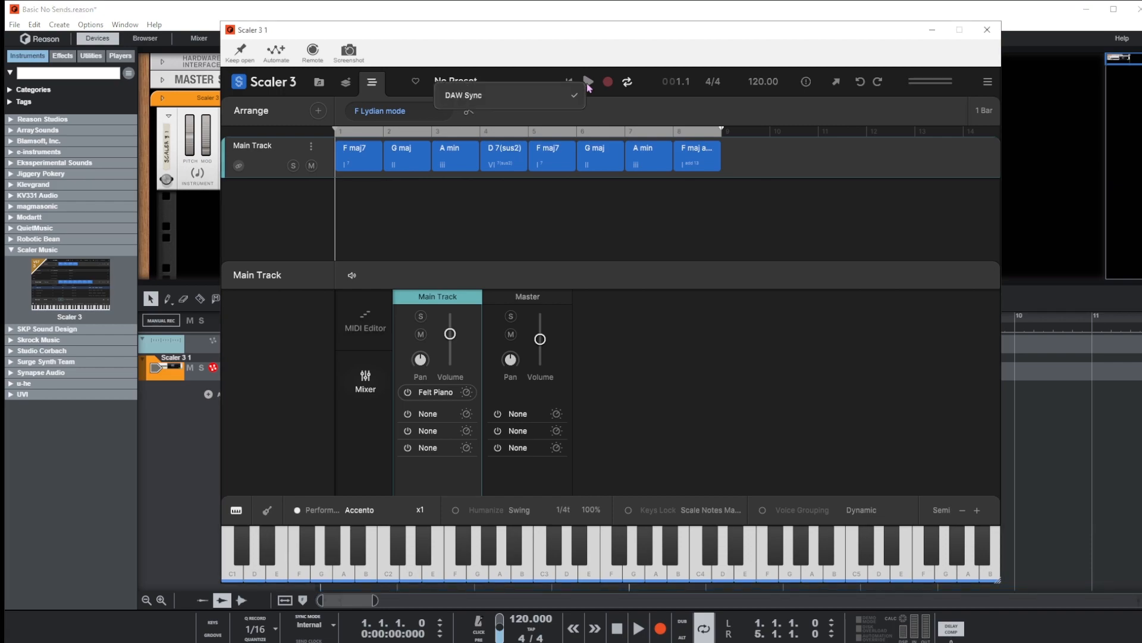
left_click(607, 105)
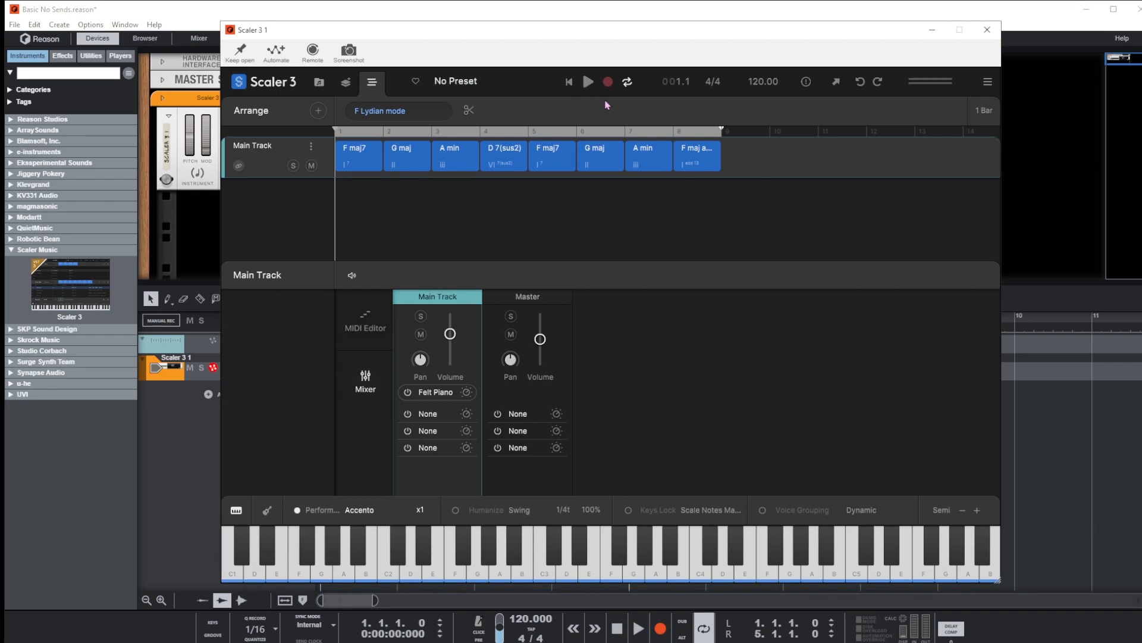
left_click(638, 628)
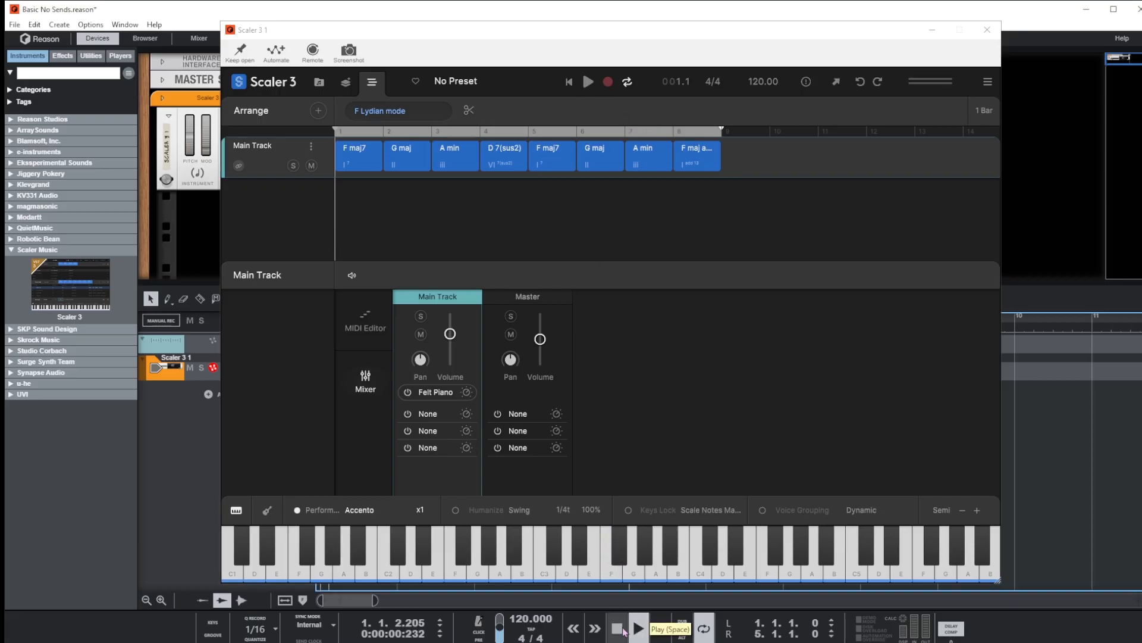
double_click(618, 629)
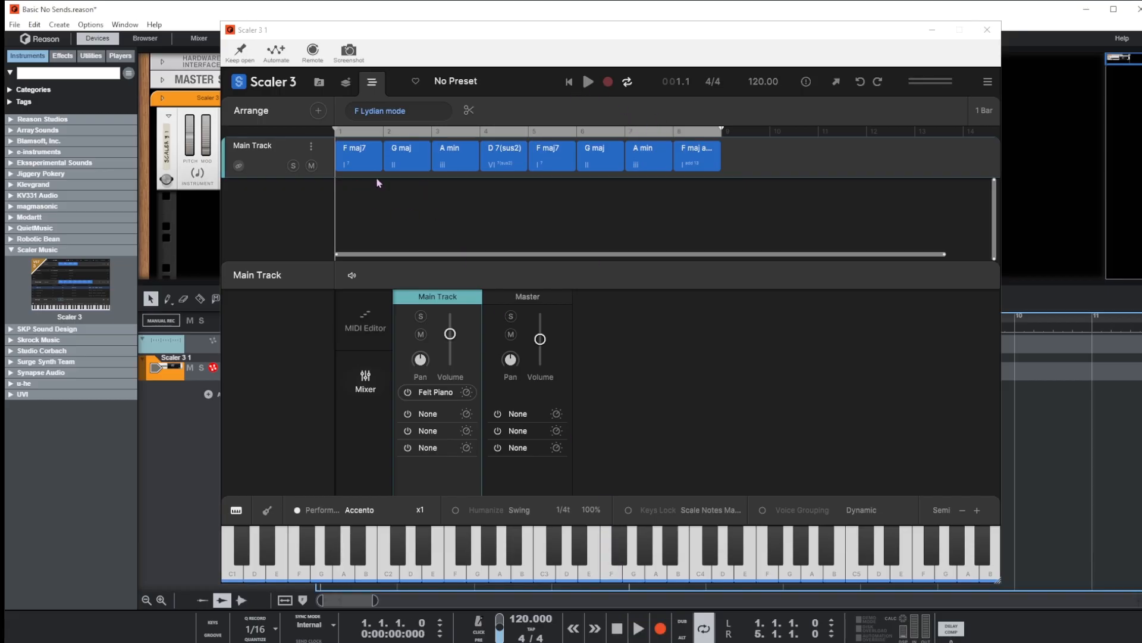
Step: Play the arrangement and try the Vintage Keys sound on the Main Track with its volume at 4.0
left_click(589, 83)
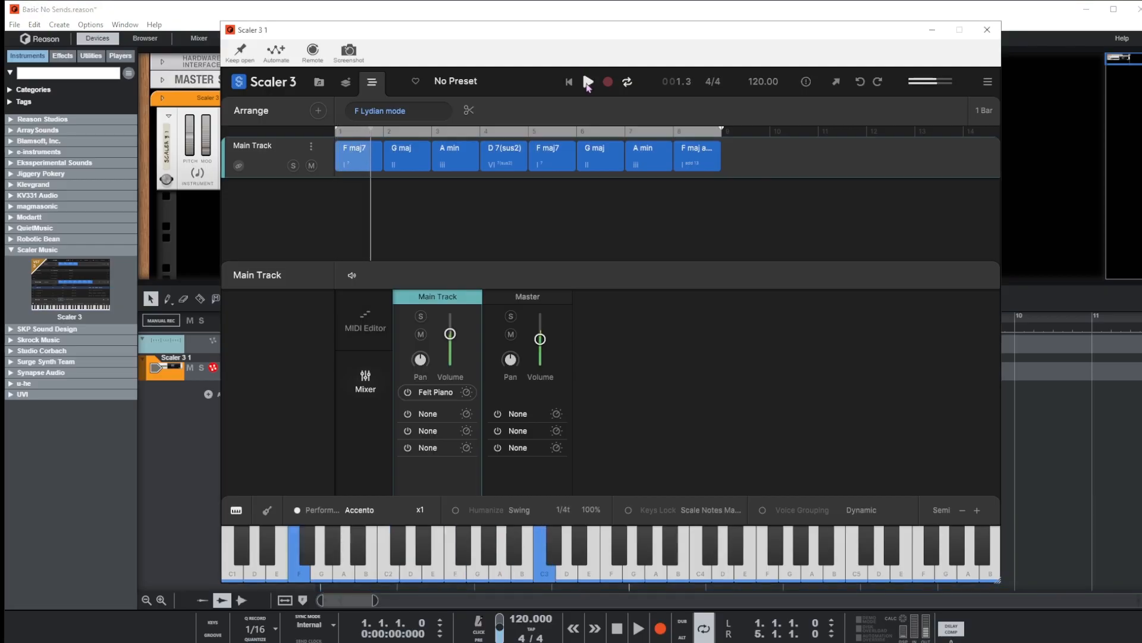
left_click(438, 394)
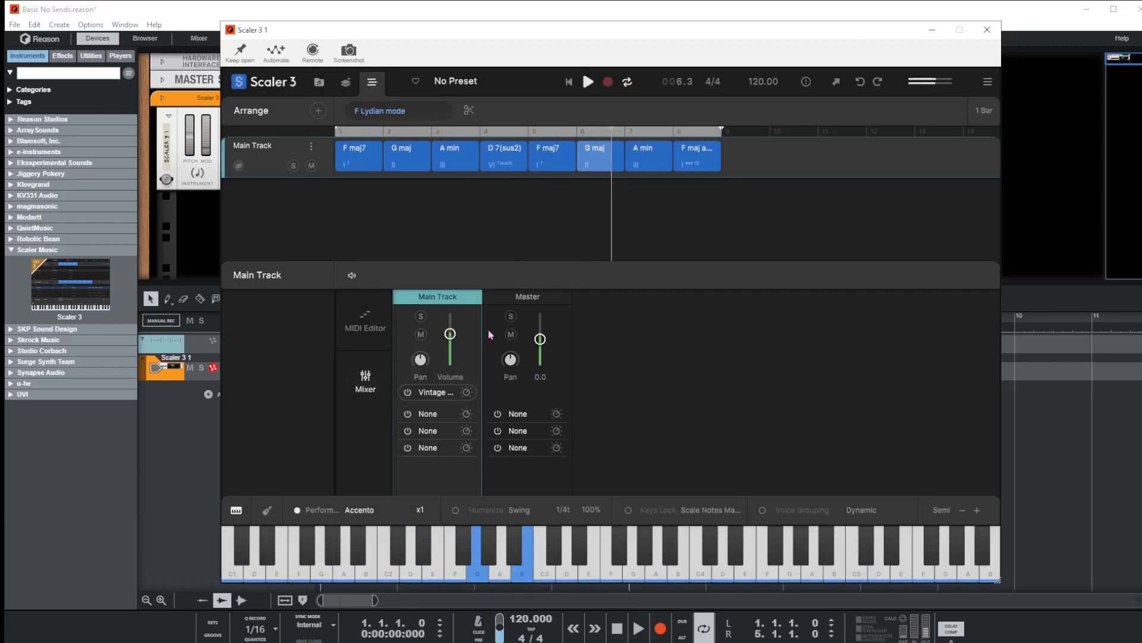
left_click_drag(450, 333, 449, 325)
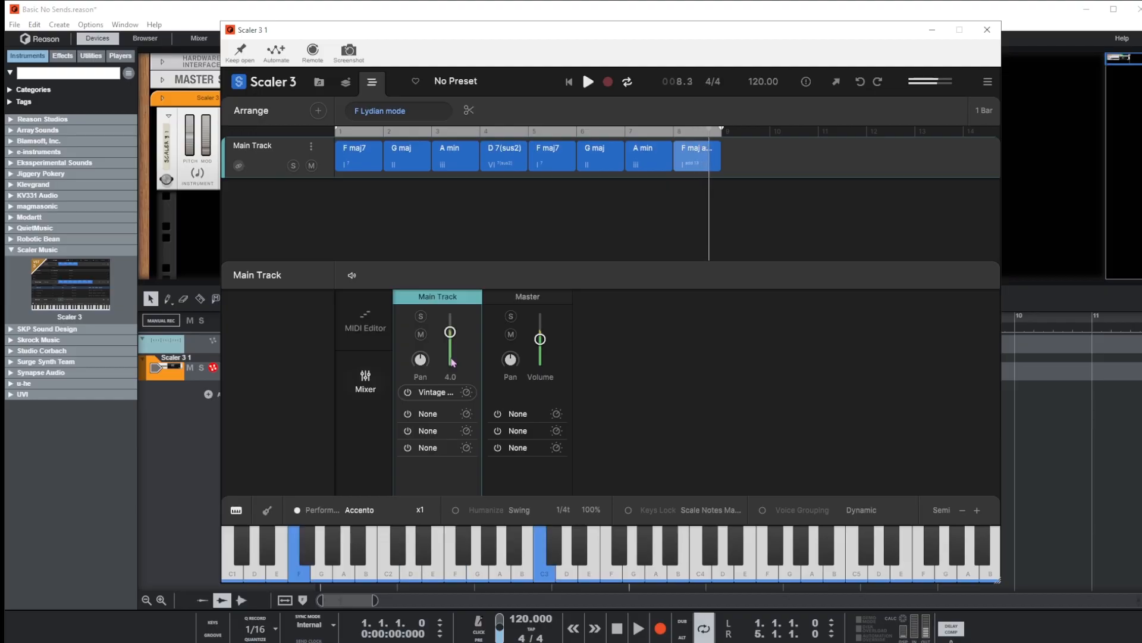
Step: Set the Main Track's sound to Electric Piano, raise its volume to 5.7 and stop playback
left_click(435, 392)
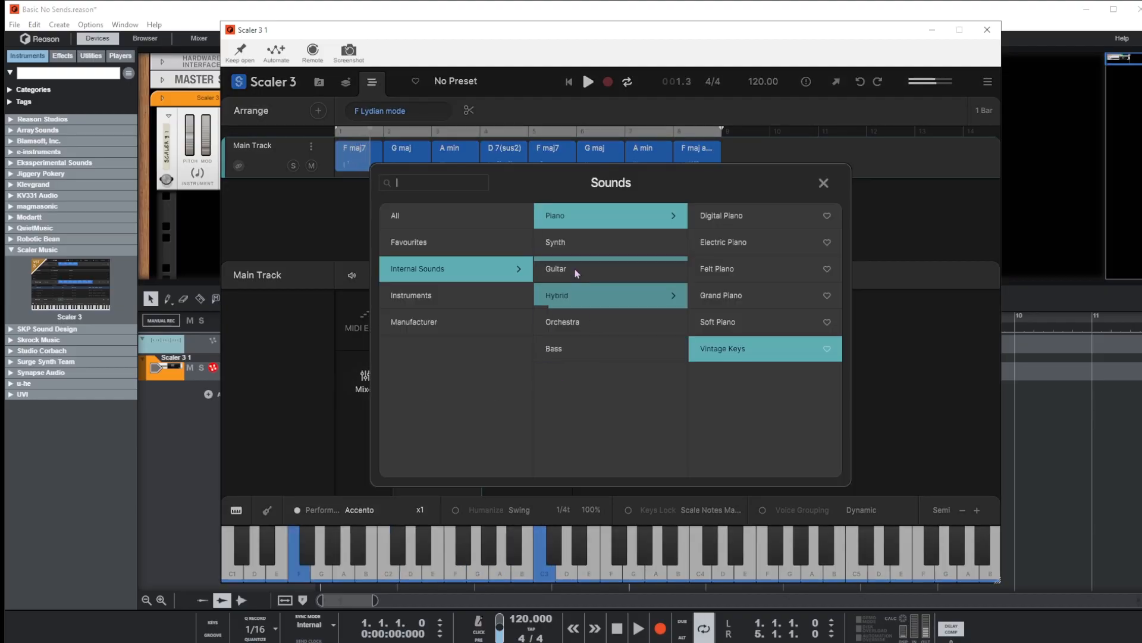
left_click(725, 243)
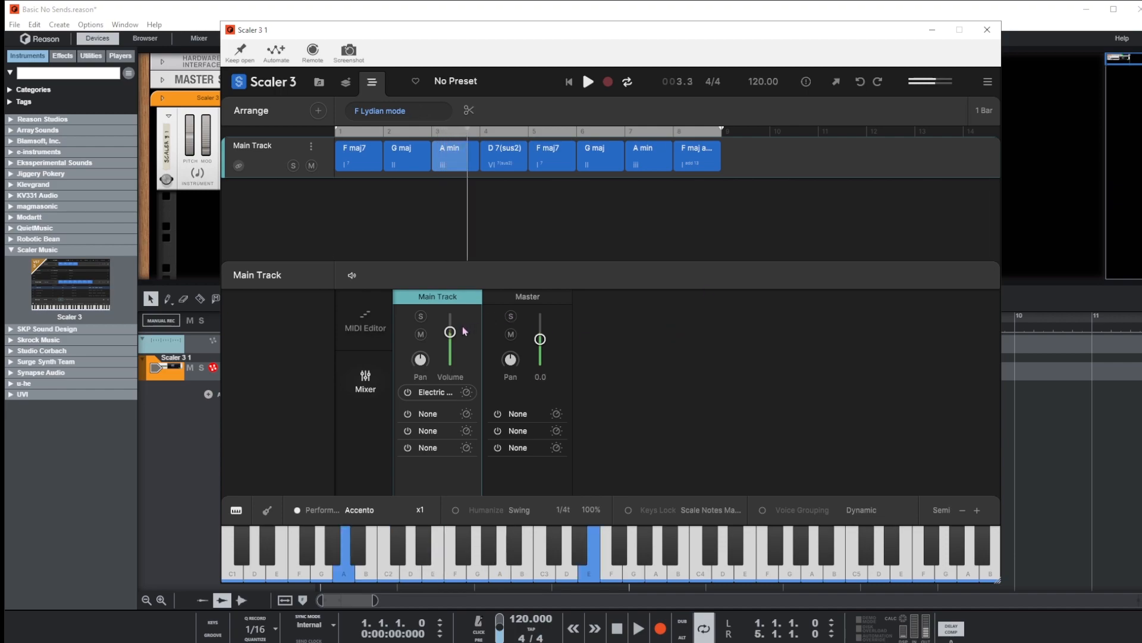
left_click_drag(449, 332, 450, 328)
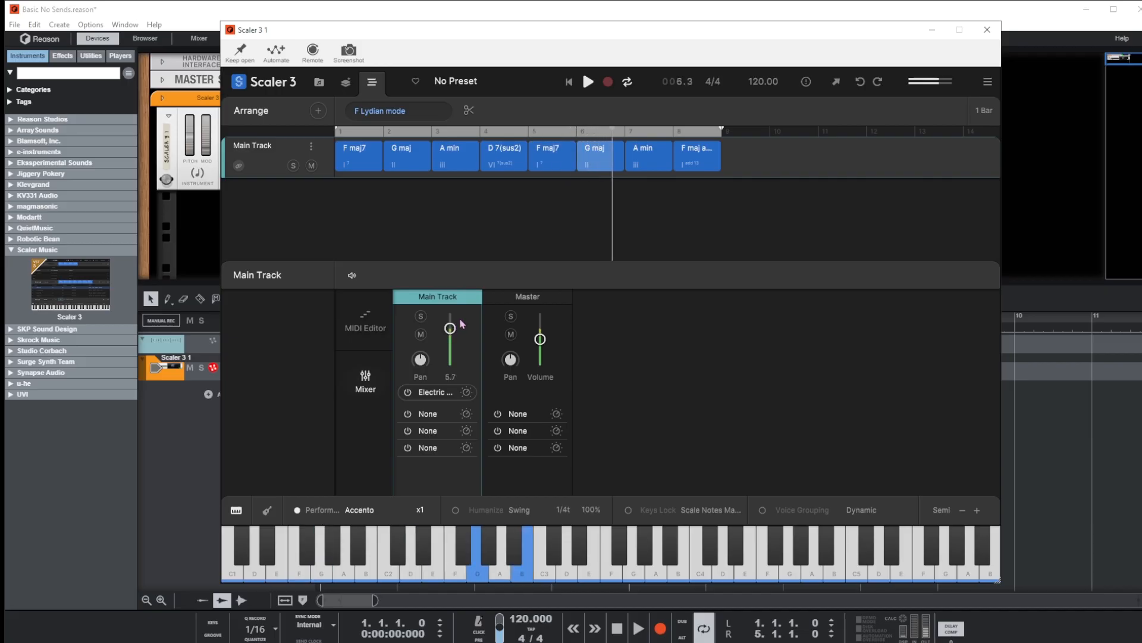
left_click(583, 83)
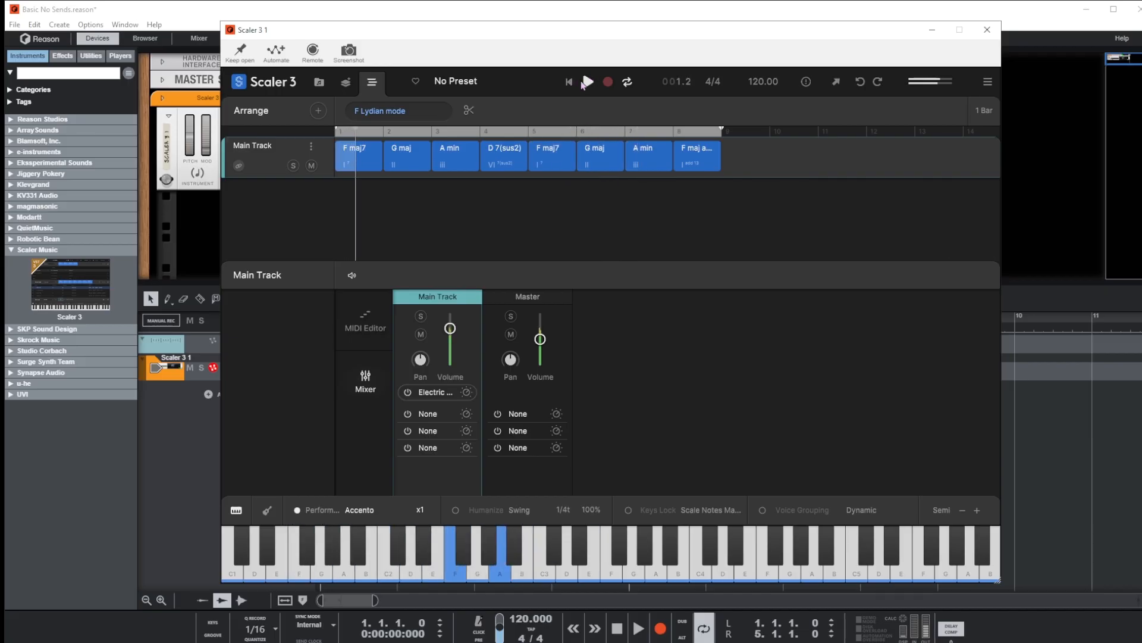
left_click(586, 83)
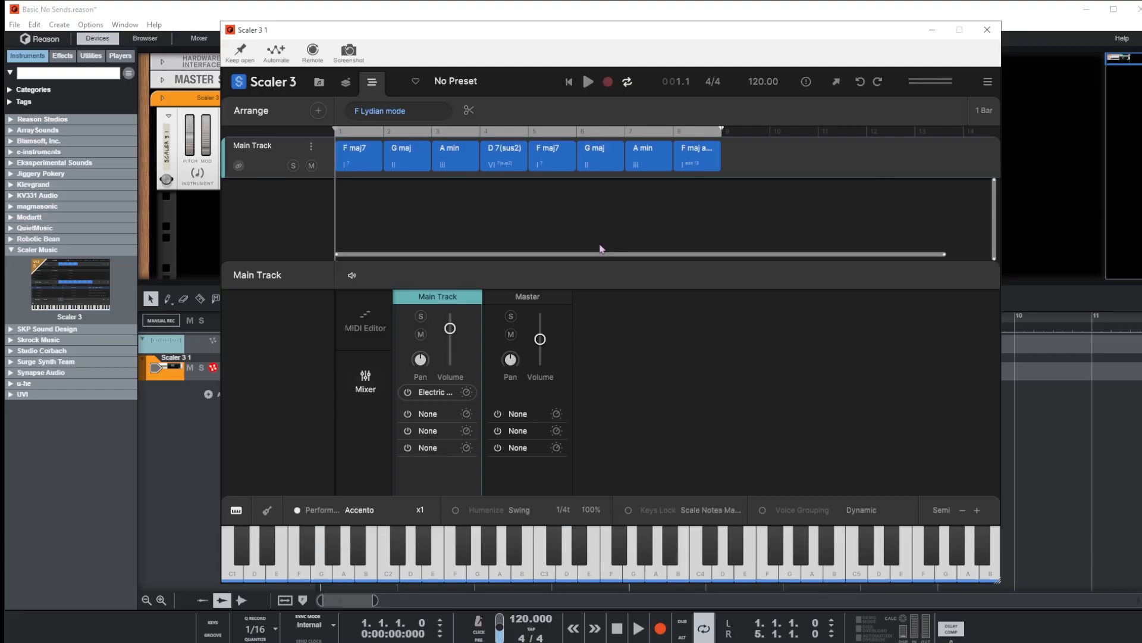
Step: Enlarge the arrangement area and revisit the chord set and scale page before returning to Arrange
left_click_drag(597, 260, 568, 317)
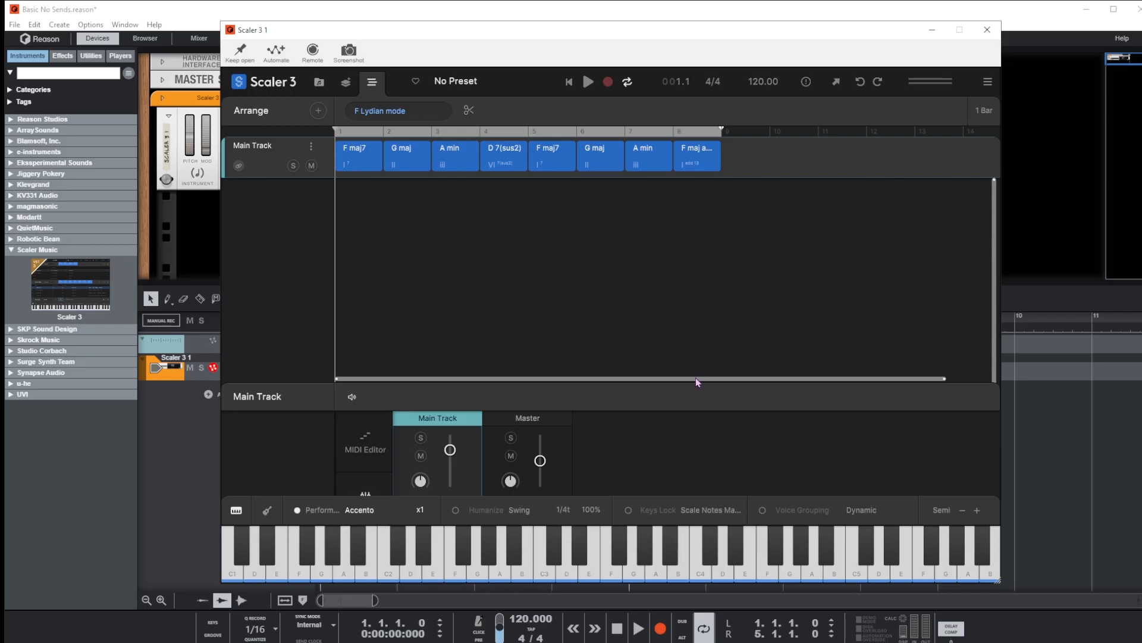
left_click_drag(695, 377, 816, 377)
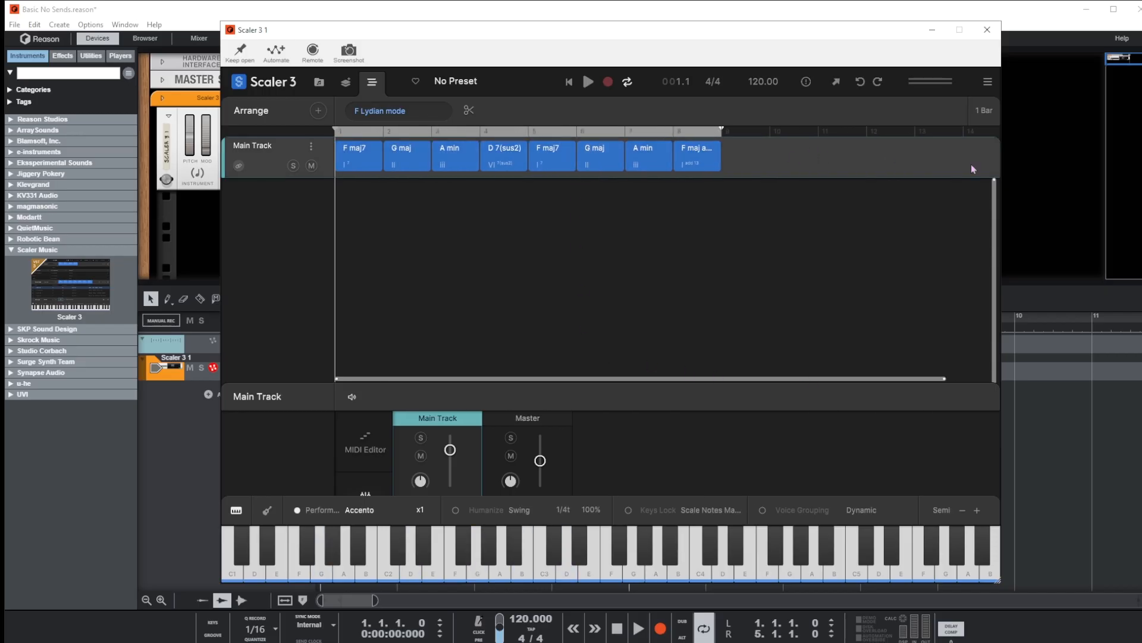
left_click(320, 83)
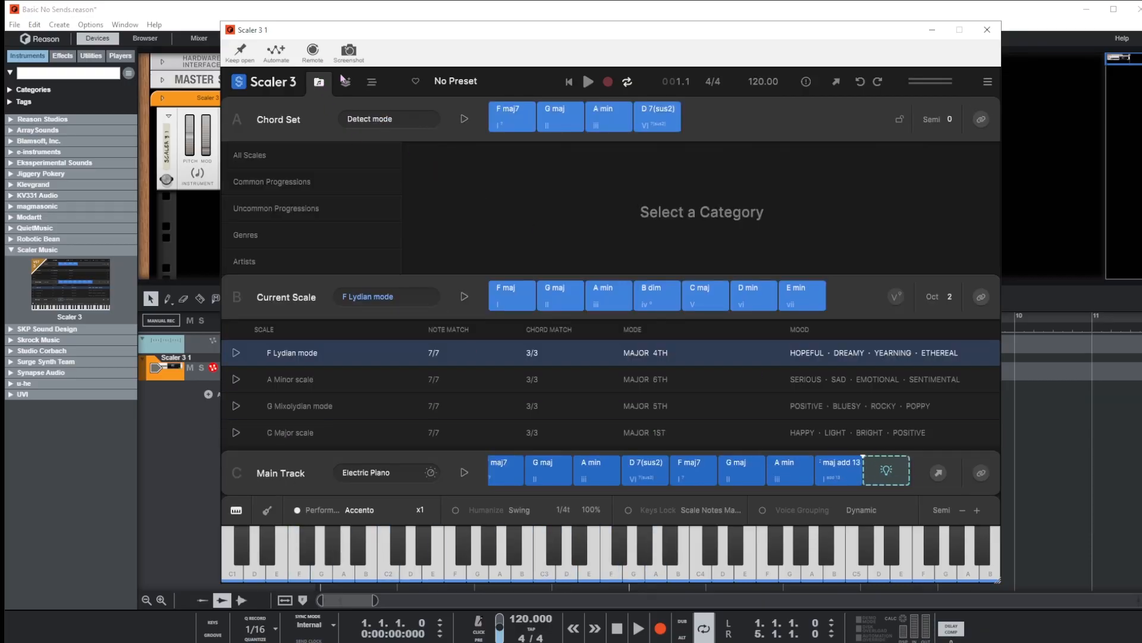
left_click(373, 83)
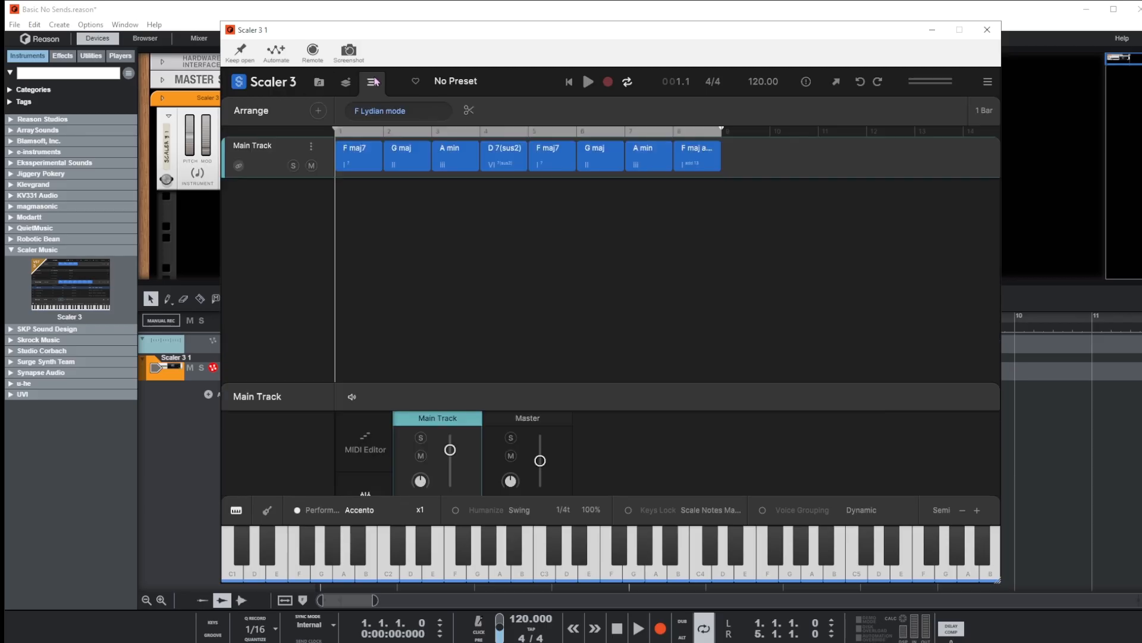
Step: Add an Arpeggio track using the Down/Up Repeat motion from Articulations
left_click(319, 112)
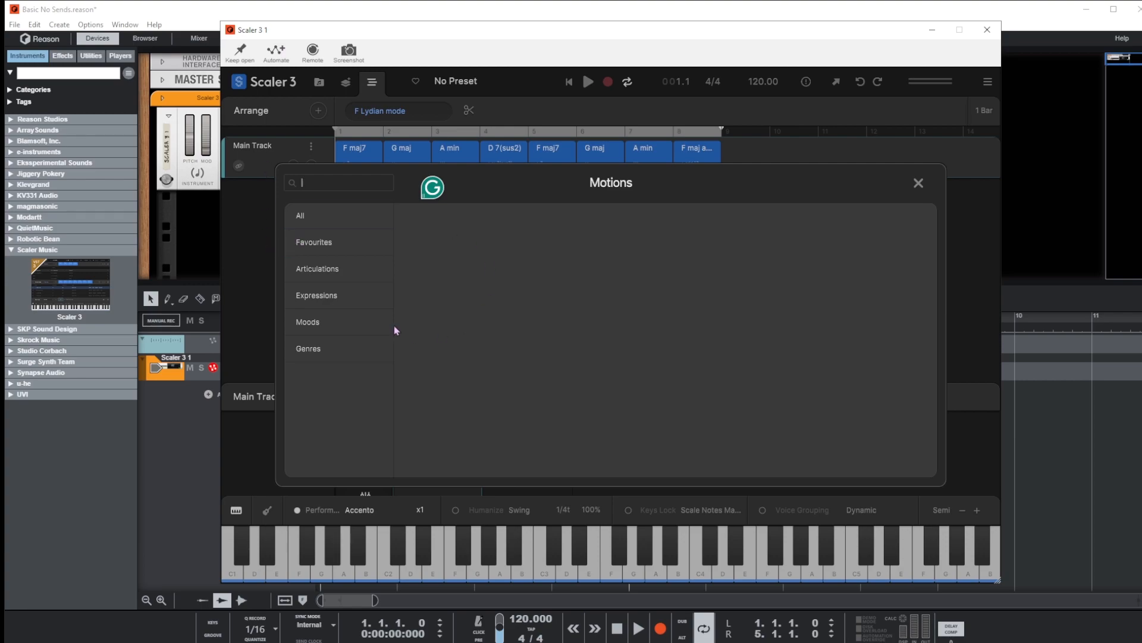
left_click(327, 275)
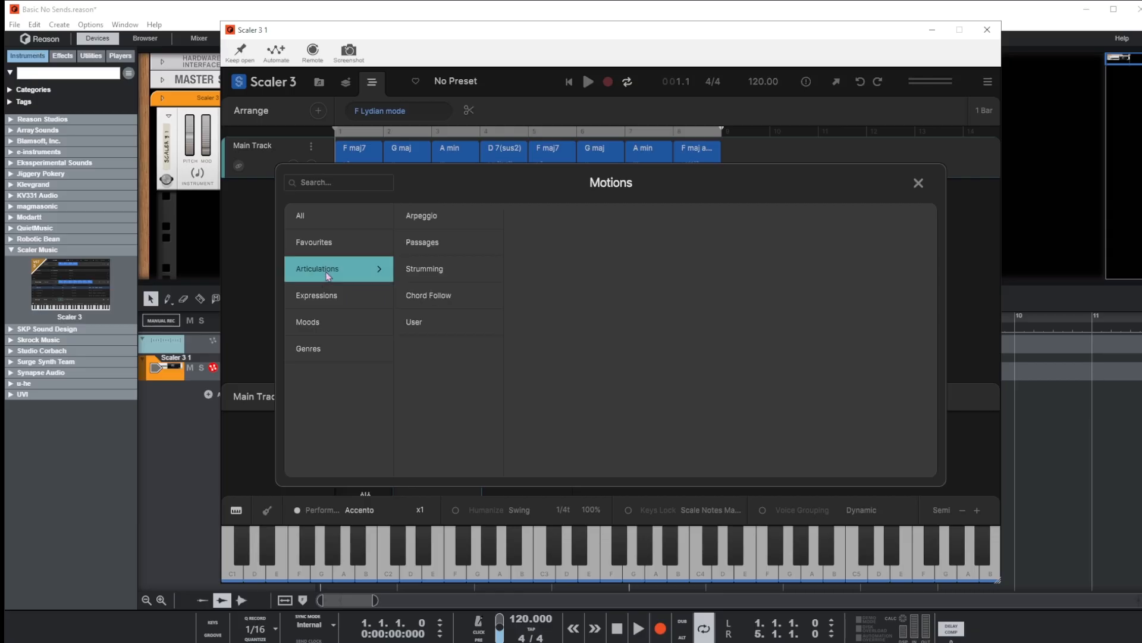
left_click(418, 221)
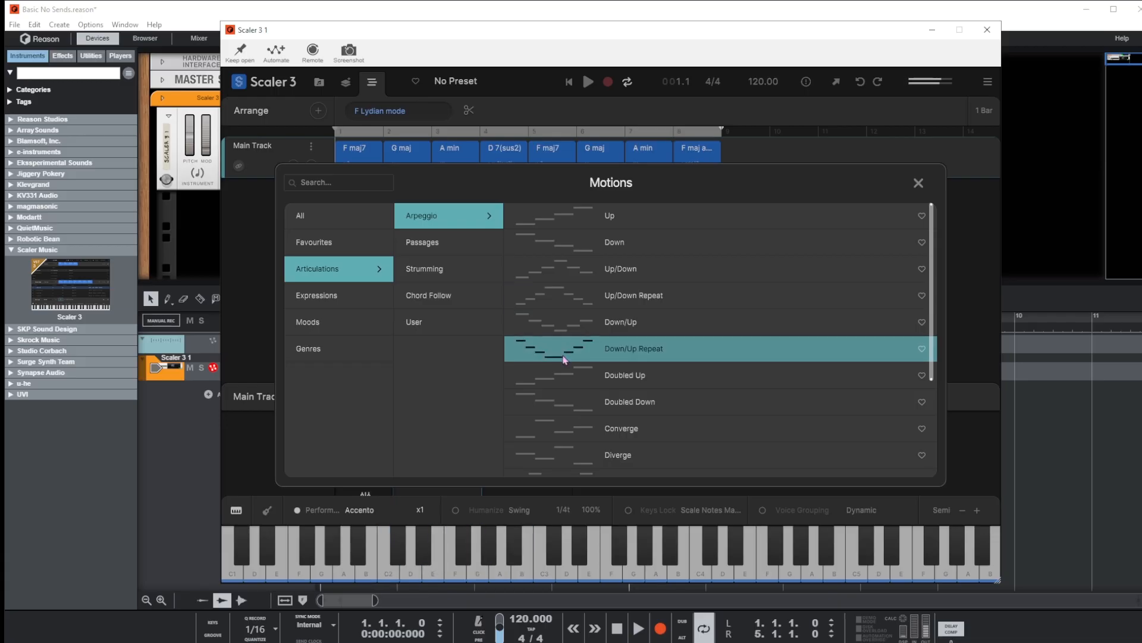
left_click(665, 347)
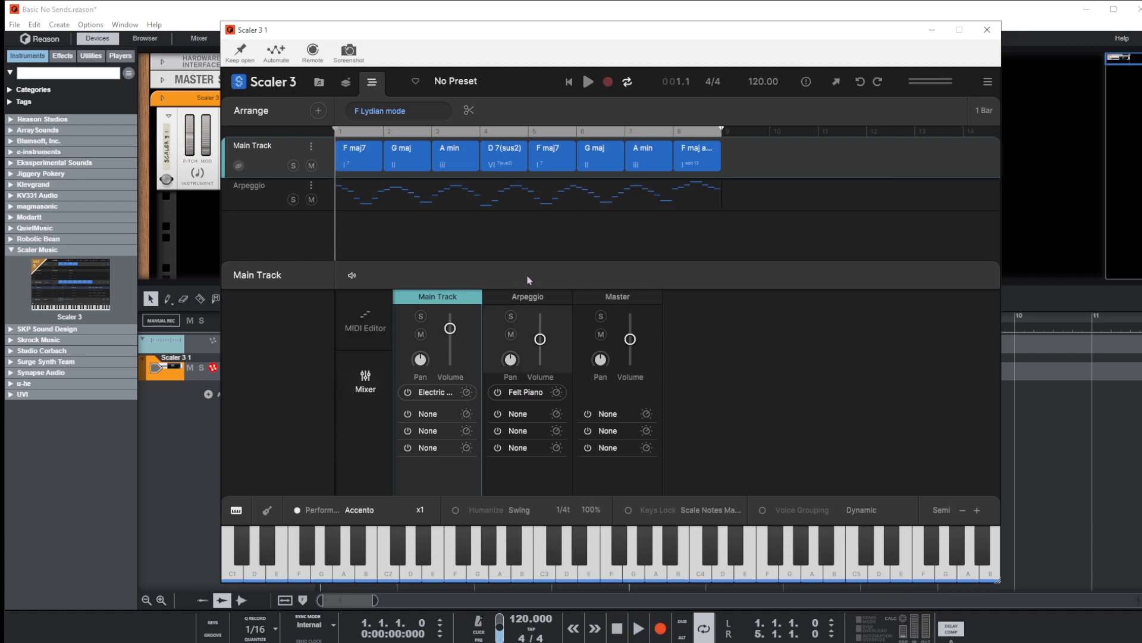
Step: Play the chord progression together with the arpeggio and return the playhead to the start
left_click(588, 82)
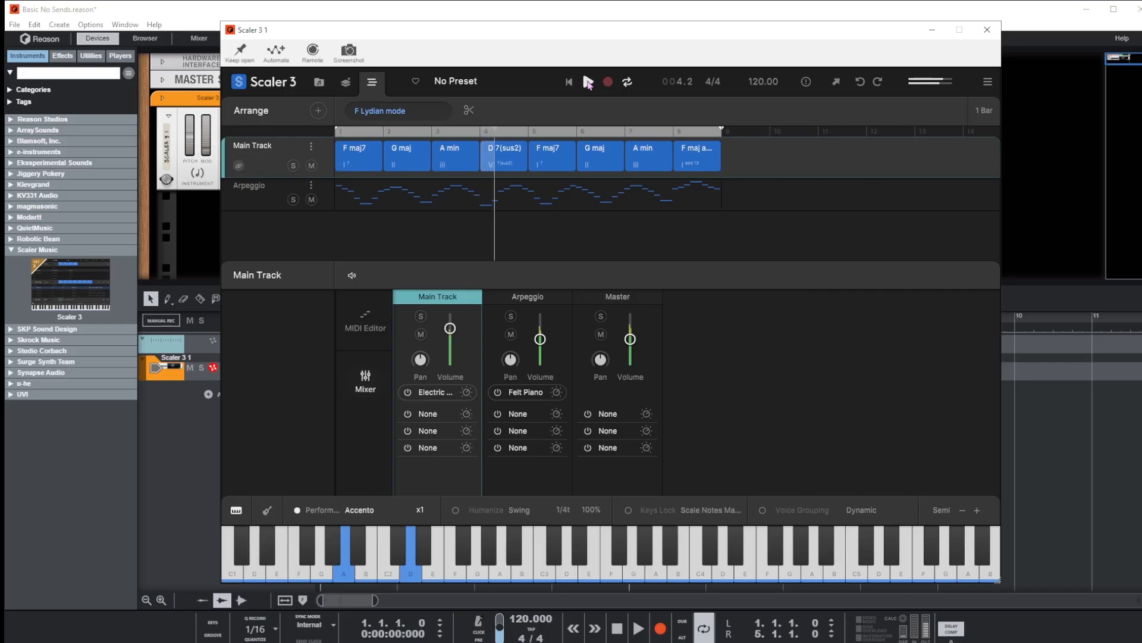
left_click(588, 83)
left_click(570, 82)
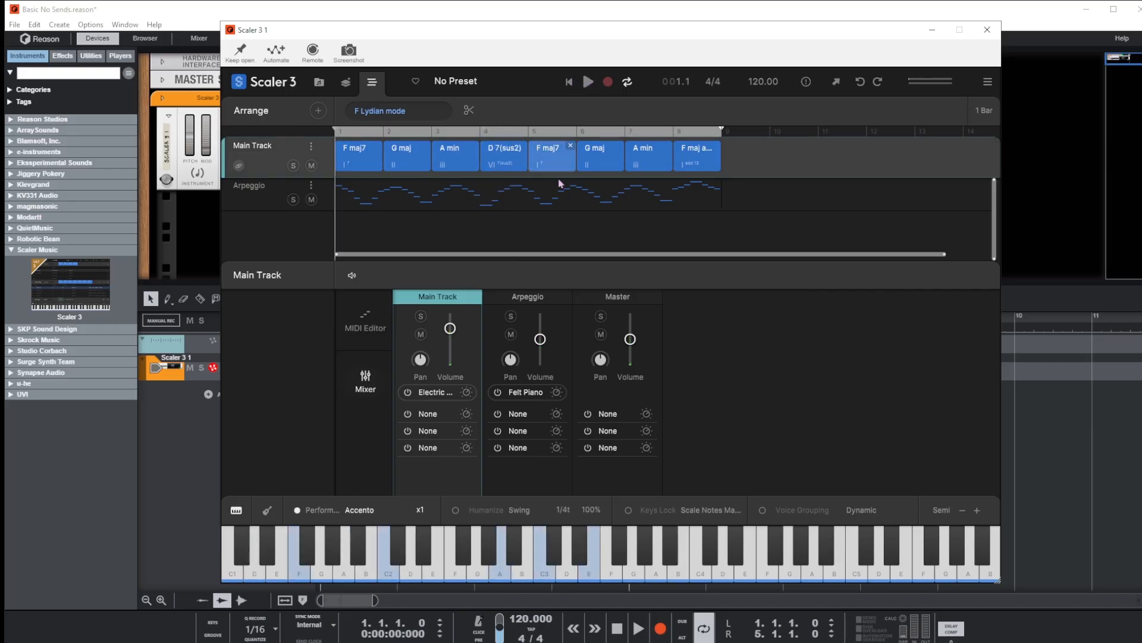
Step: Change the Arpeggio track's sound to Marimba and raise its volume slightly while the arrangement plays
left_click(528, 393)
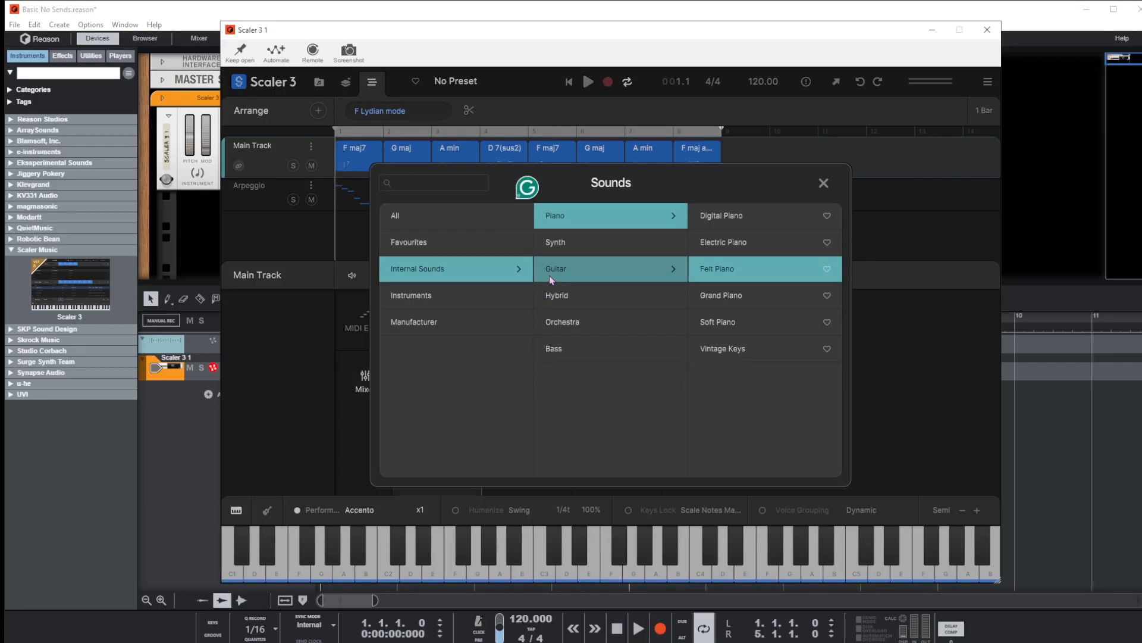
left_click(559, 246)
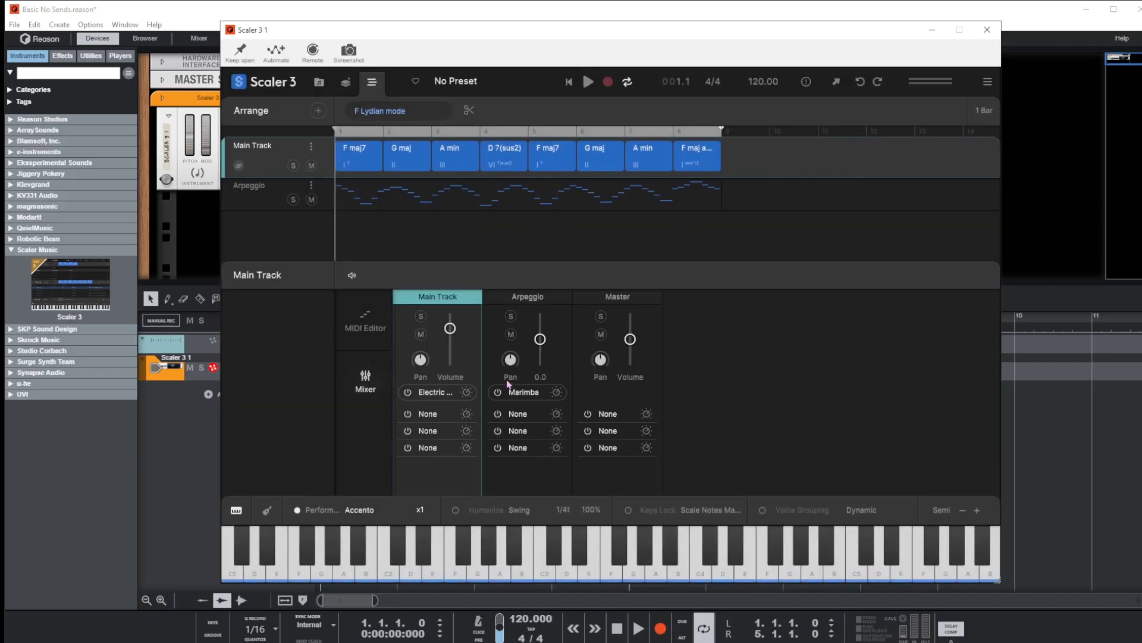
left_click(587, 83)
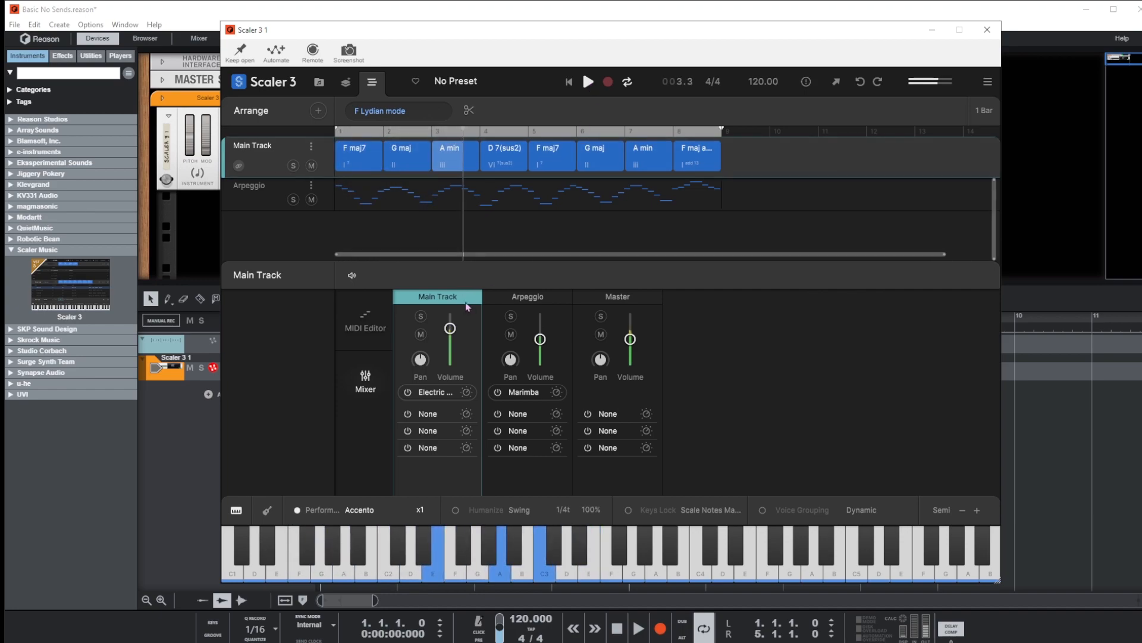
mouse_move(540, 340)
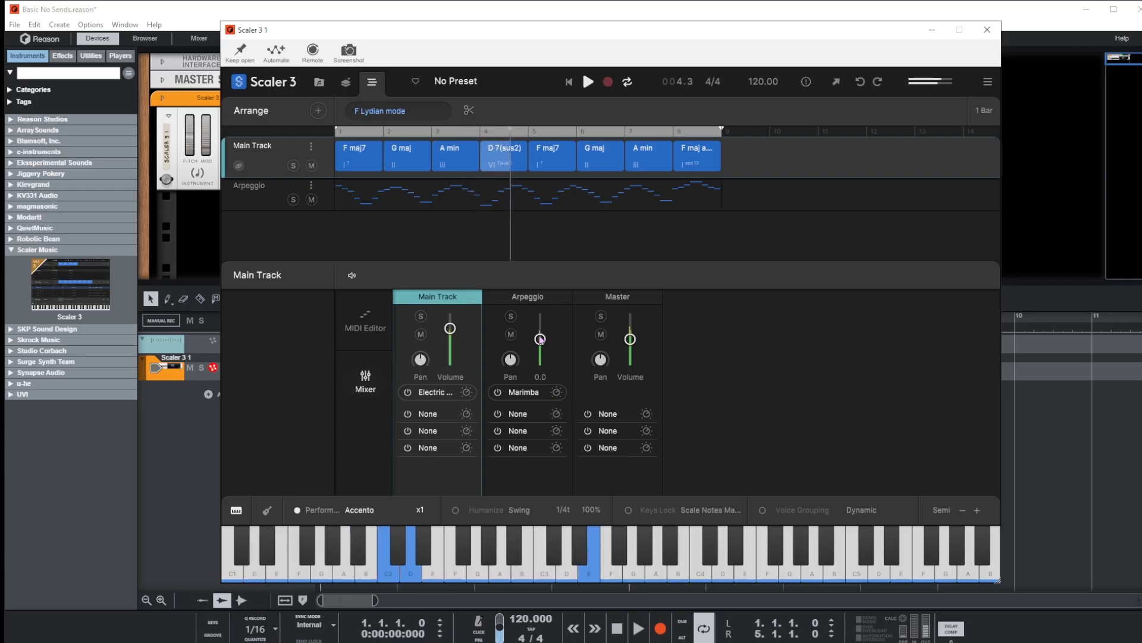
left_click_drag(540, 340, 541, 334)
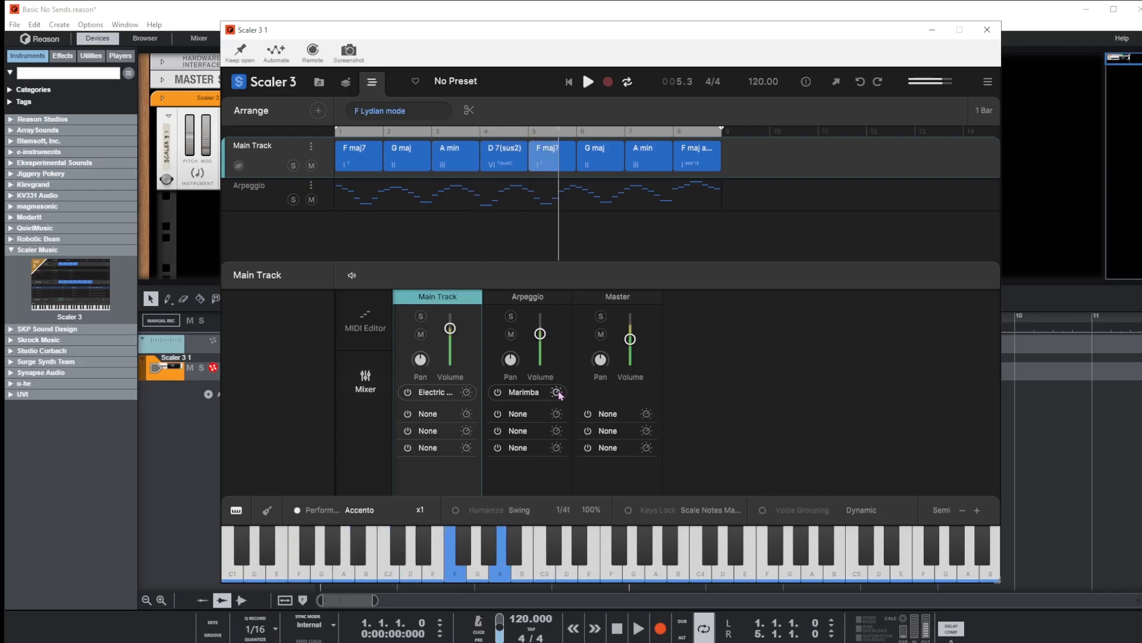
Step: Set the delay in the Marimba's sound settings to 20%, close the settings and stop playback
left_click(557, 392)
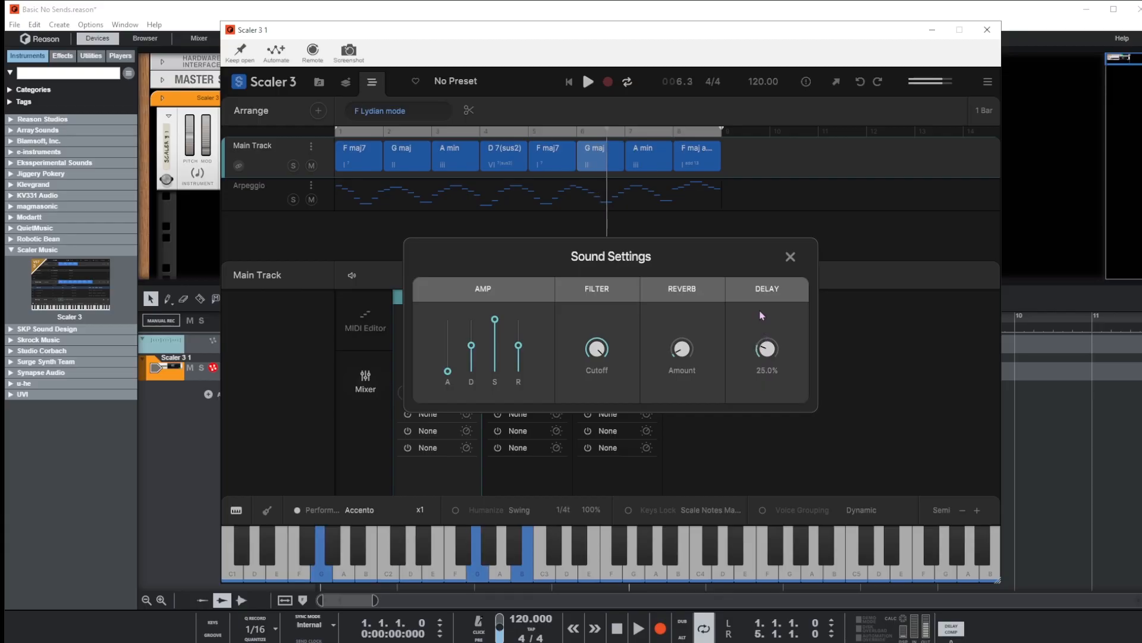
left_click_drag(762, 316, 762, 322)
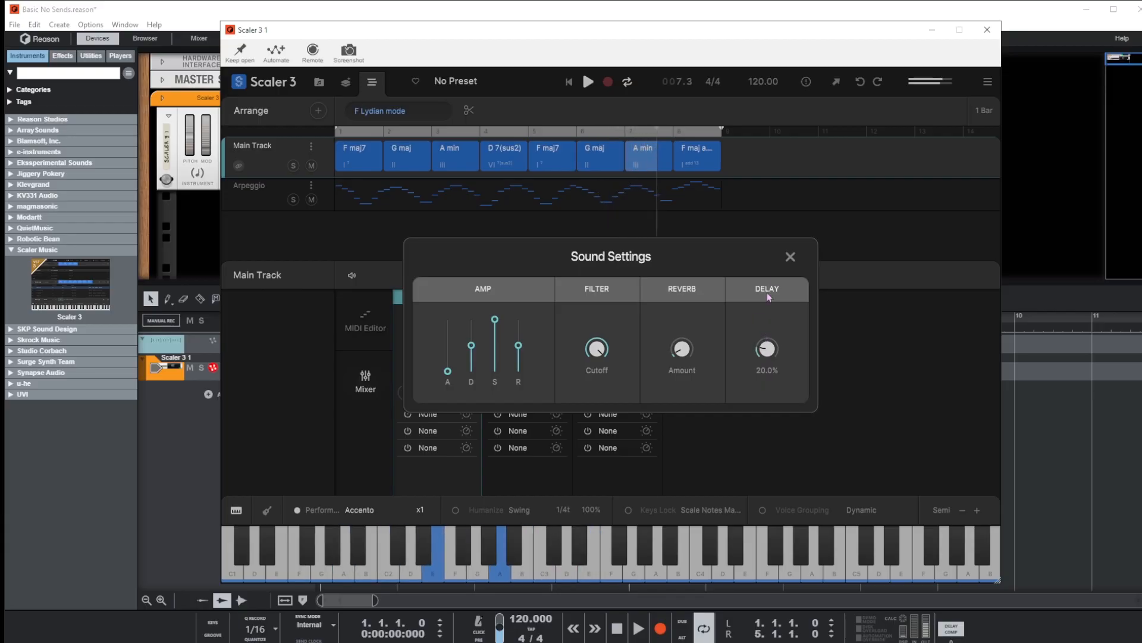
left_click(791, 256)
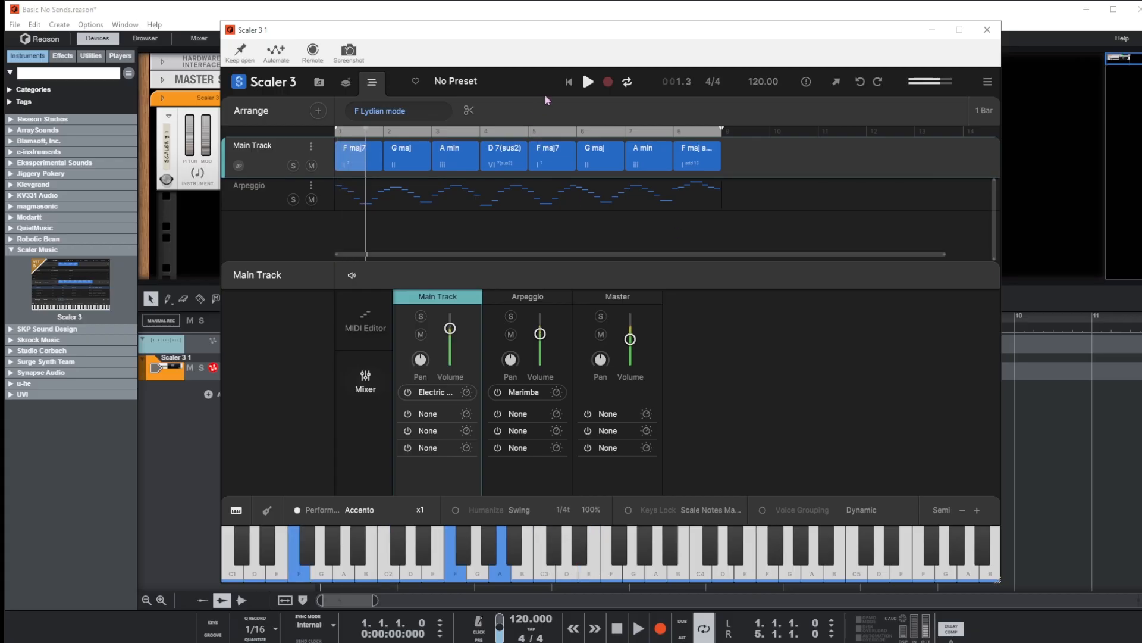
left_click(588, 82)
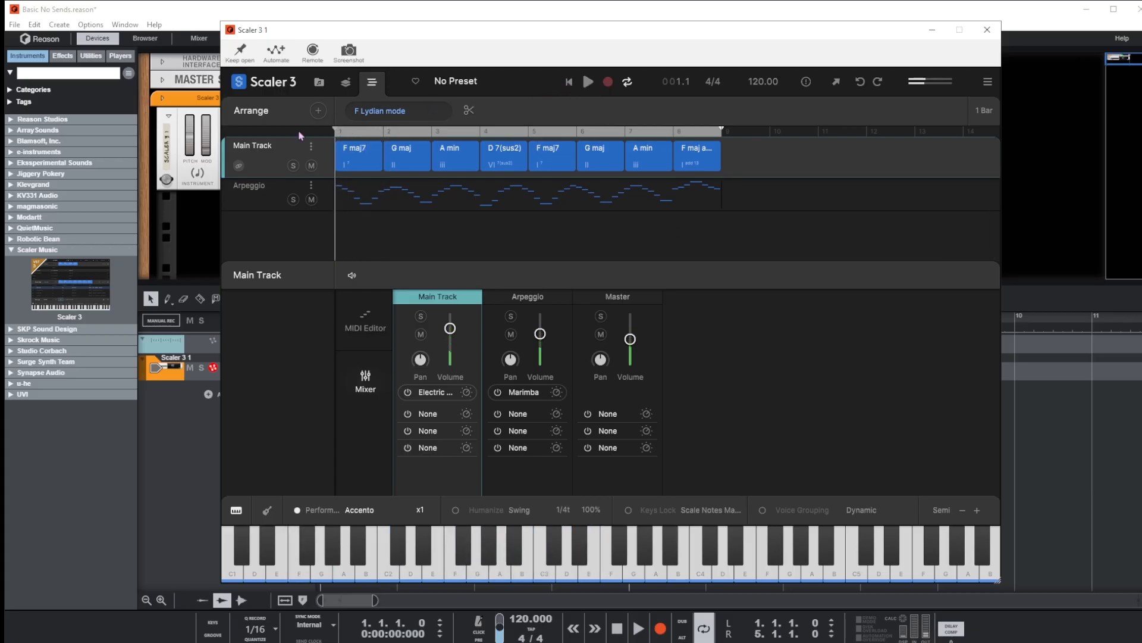
Step: Select the Down/Up Repeat clip on the Arpeggio track and show its notes in an enlarged MIDI Editor
left_click(516, 200)
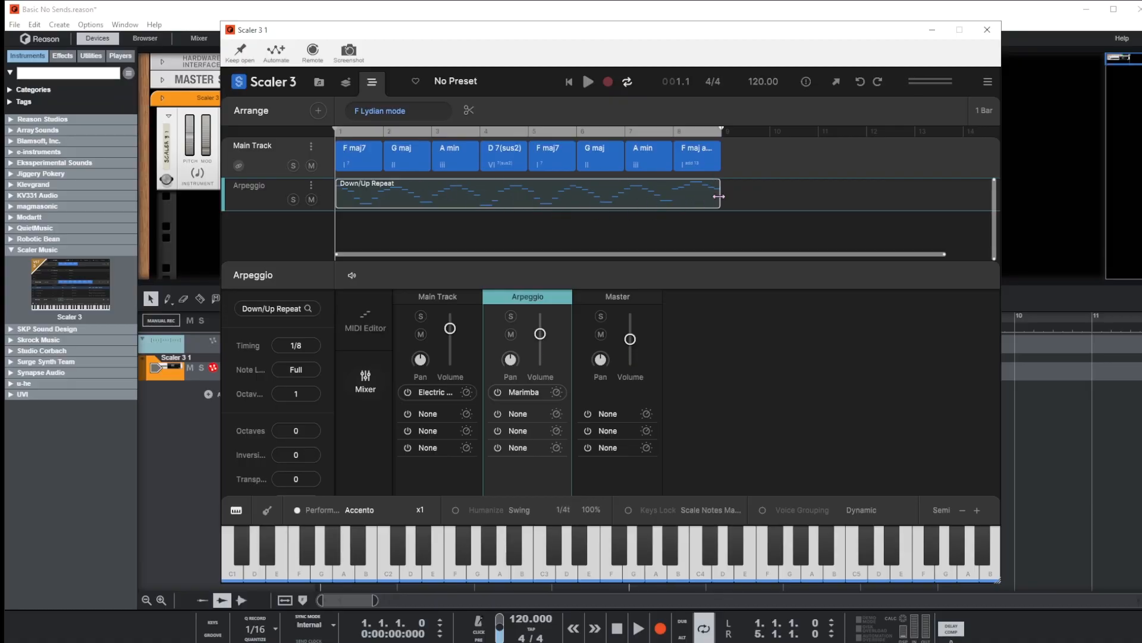
mouse_move(720, 196)
left_mouse_down()
mouse_move(476, 197)
mouse_move(721, 192)
left_mouse_up()
left_click(450, 158)
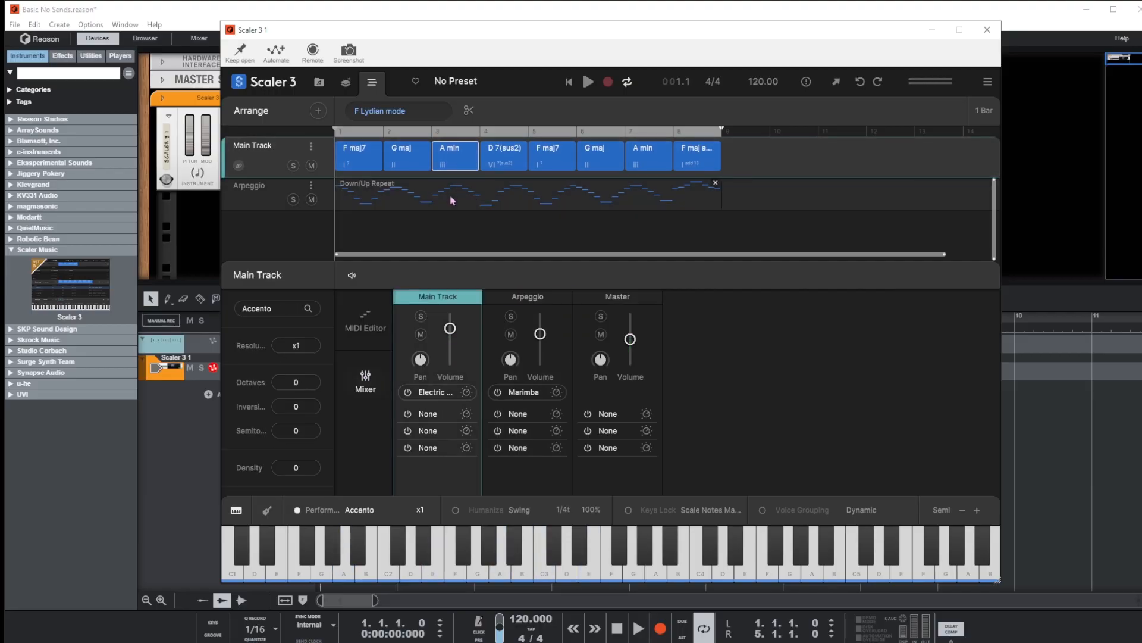
left_click(450, 194)
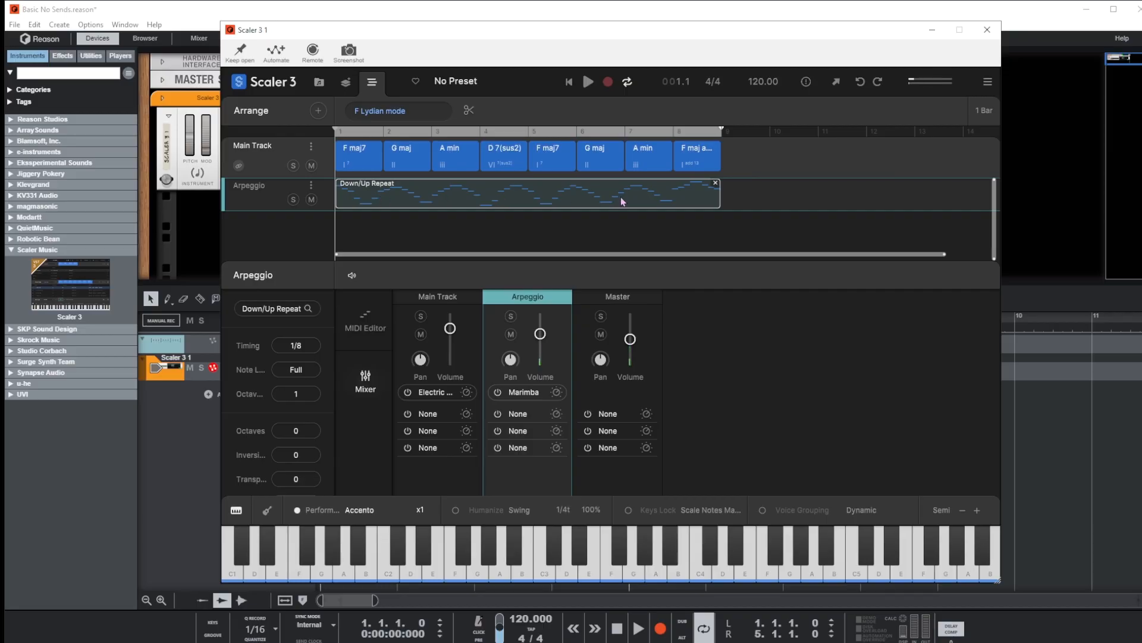
left_click(368, 319)
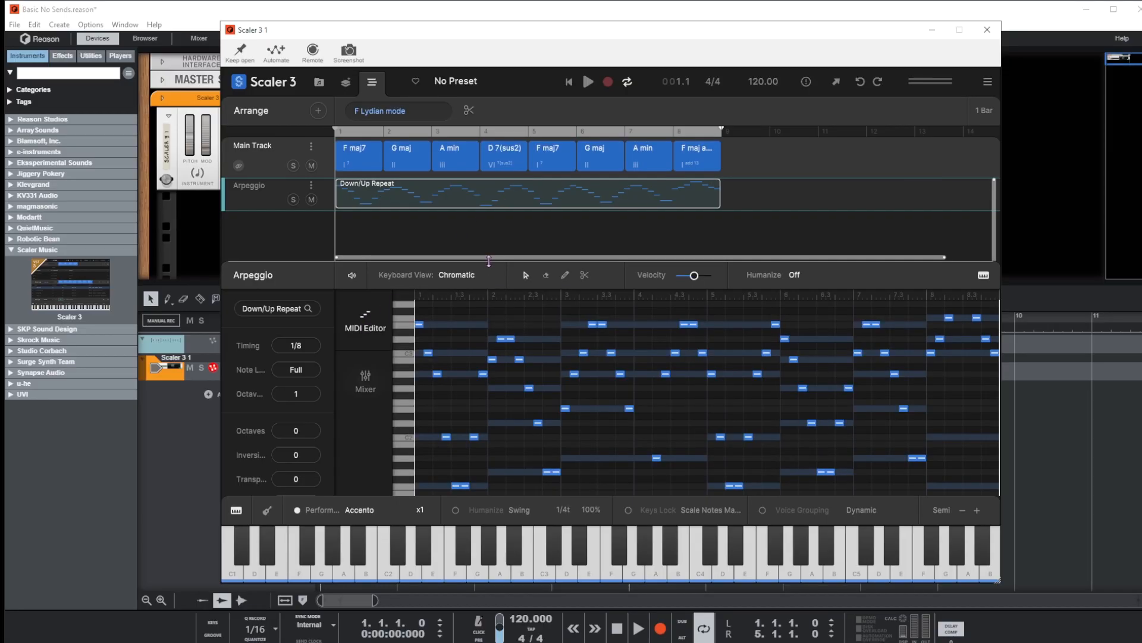
left_click_drag(489, 260, 488, 210)
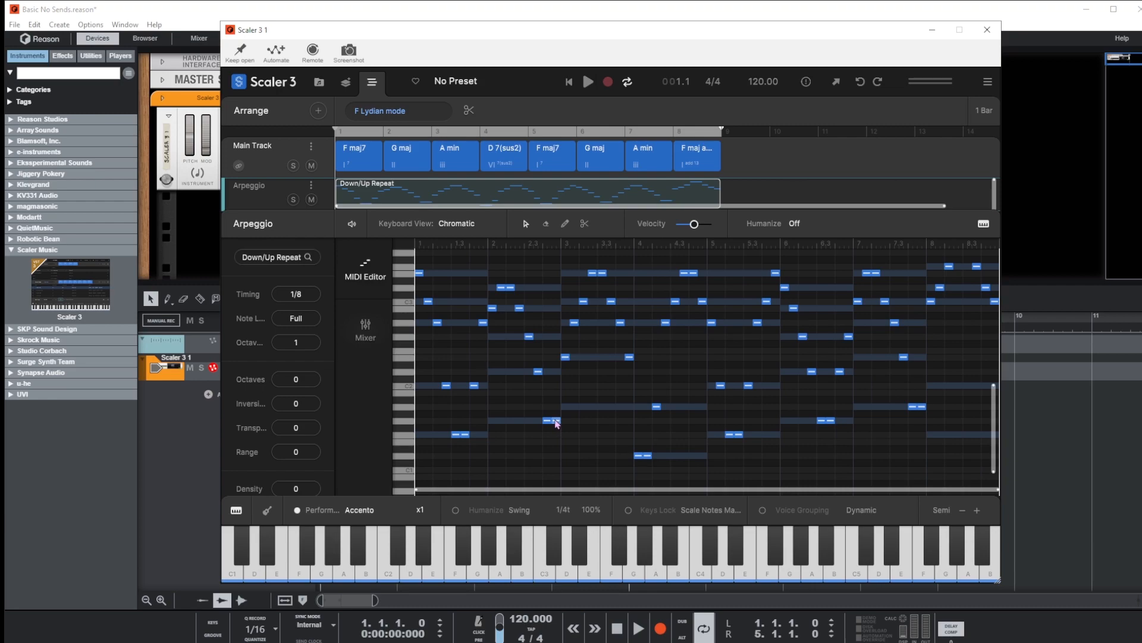
Step: Hide the on-screen keyboard and look through the Arpeggio track's motion settings
left_click(376, 163)
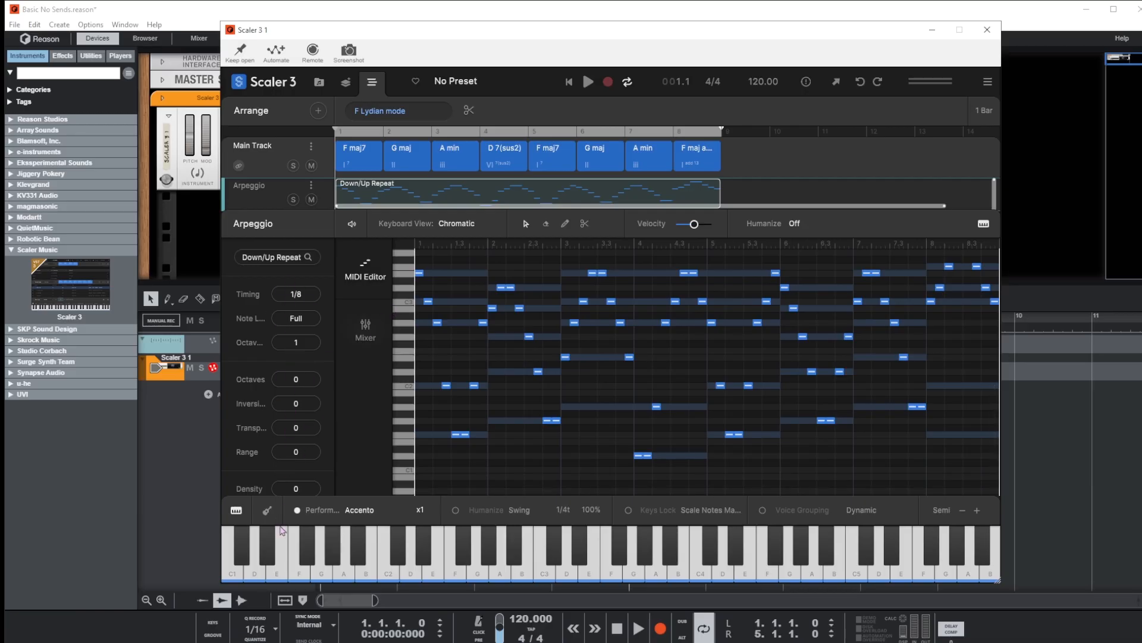
left_click(236, 511)
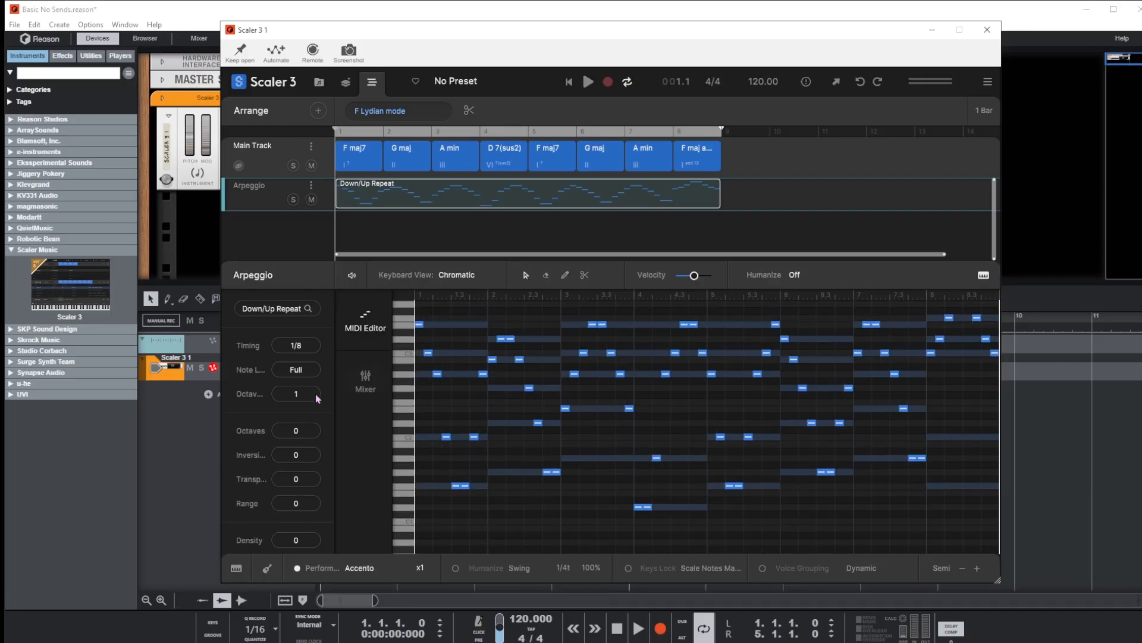
scroll(286, 478, "down", 3)
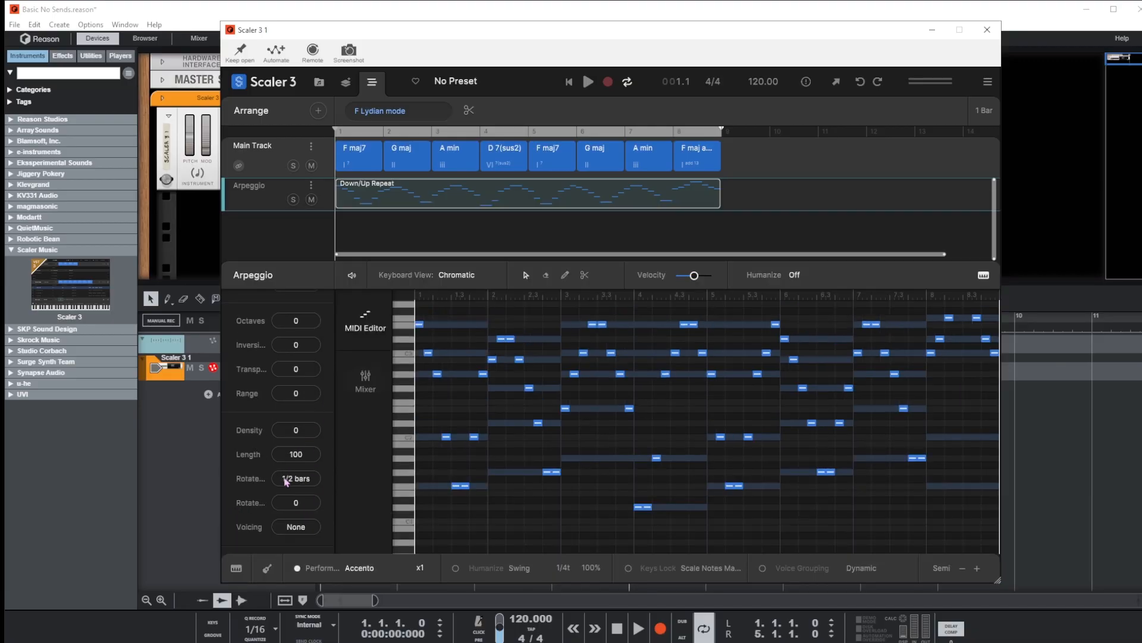
scroll(287, 480, "up", 3)
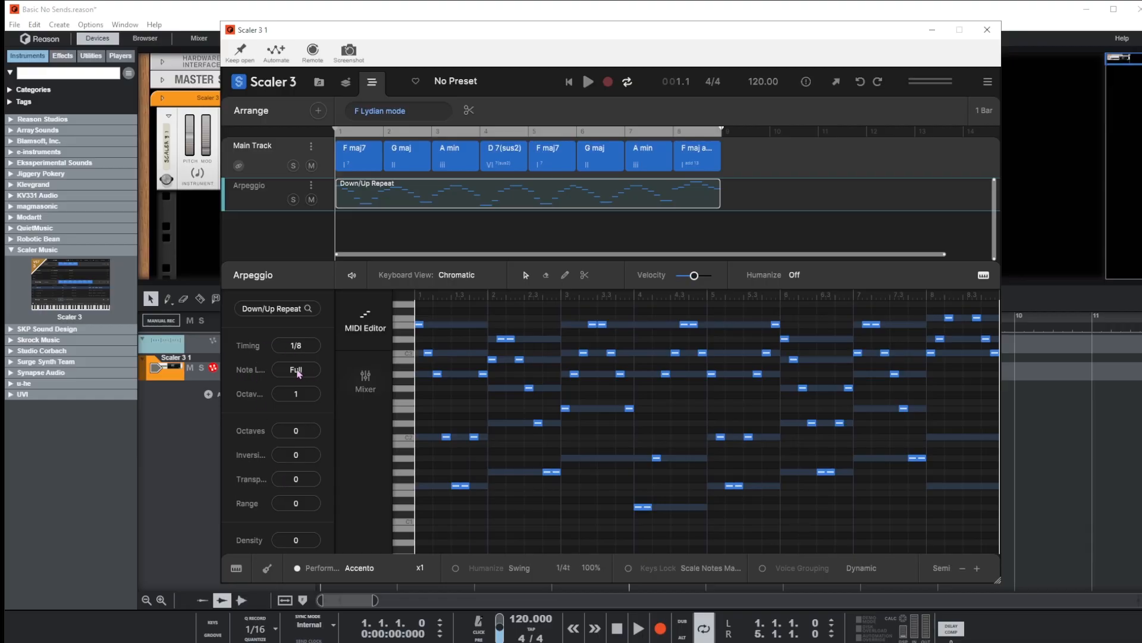
Step: Try the Half and Quarter note lengths on the arpeggio, then restore Full
left_click(300, 371)
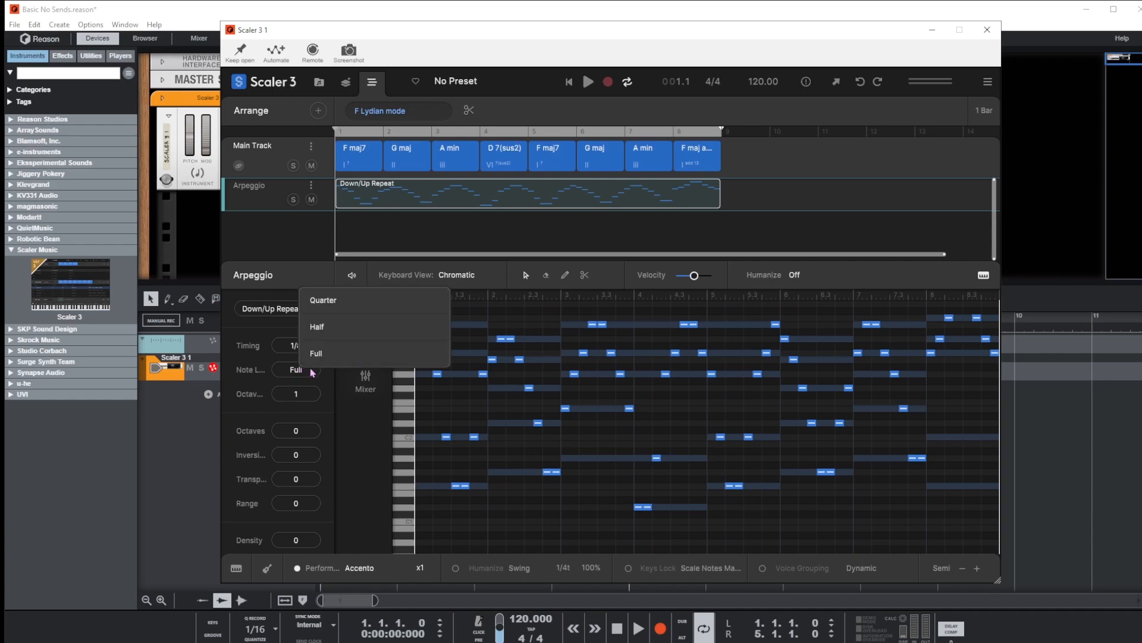
left_click(318, 327)
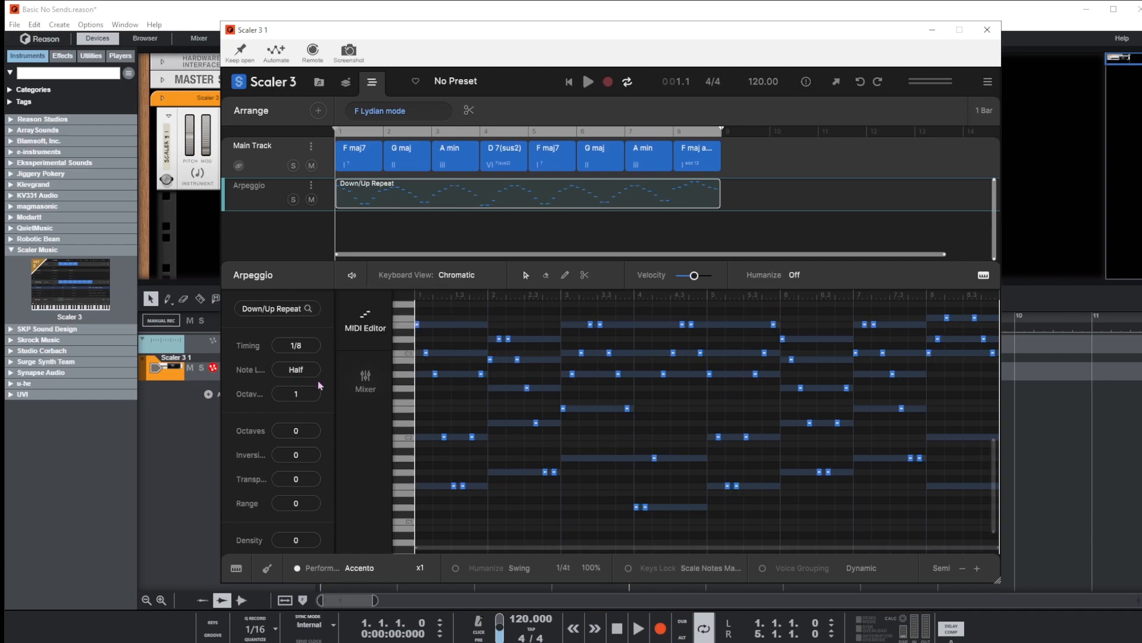
left_click(299, 375)
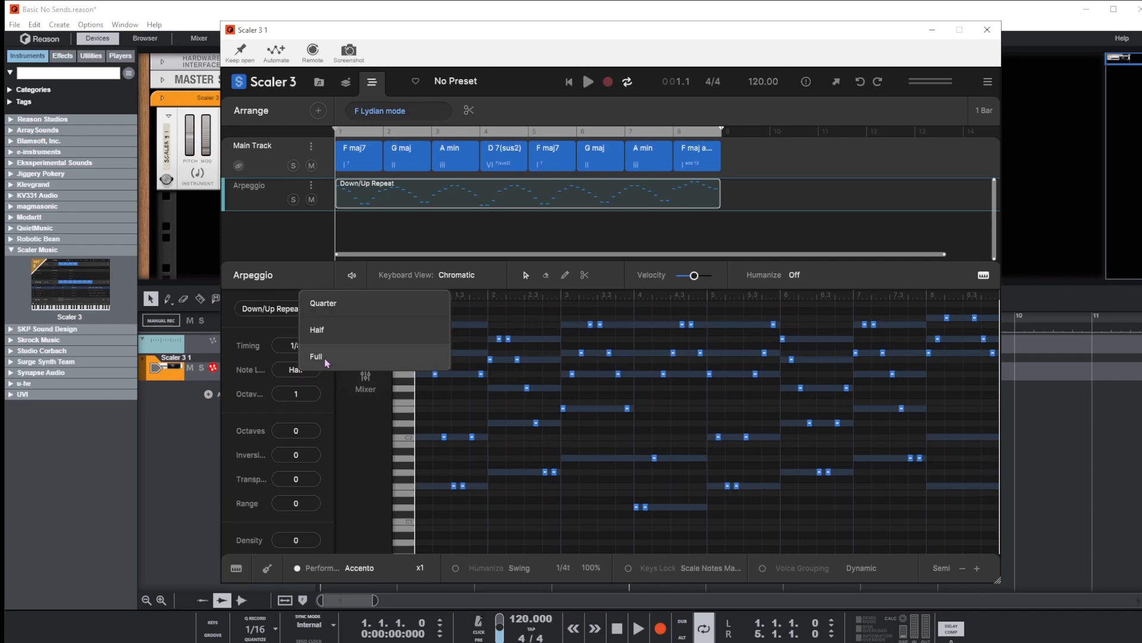
left_click(327, 362)
left_click(296, 372)
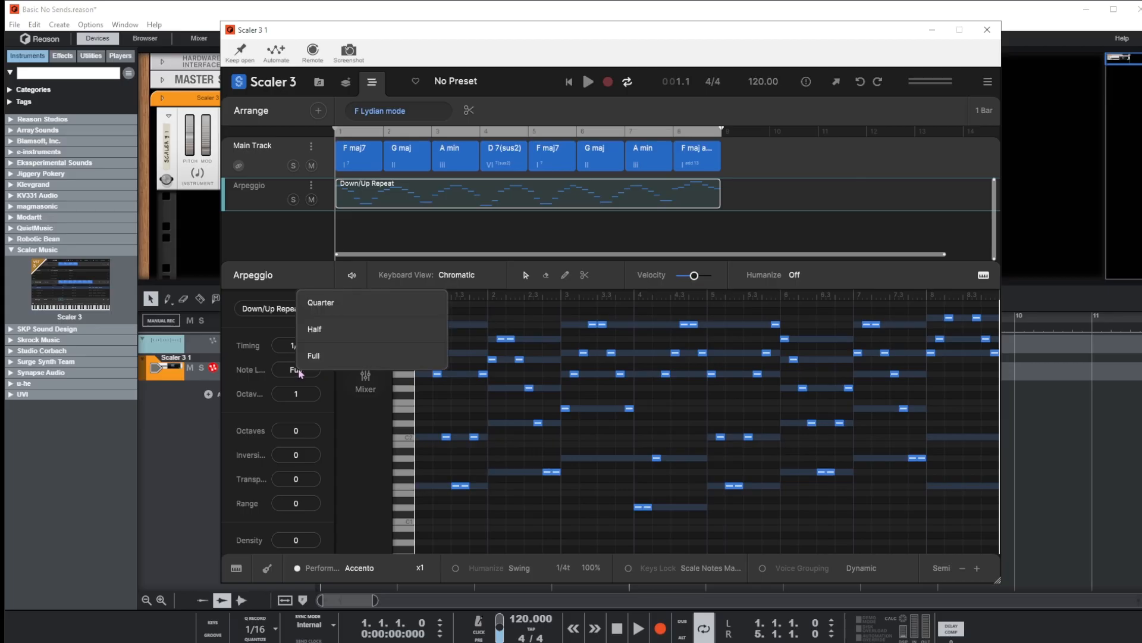
left_click(304, 304)
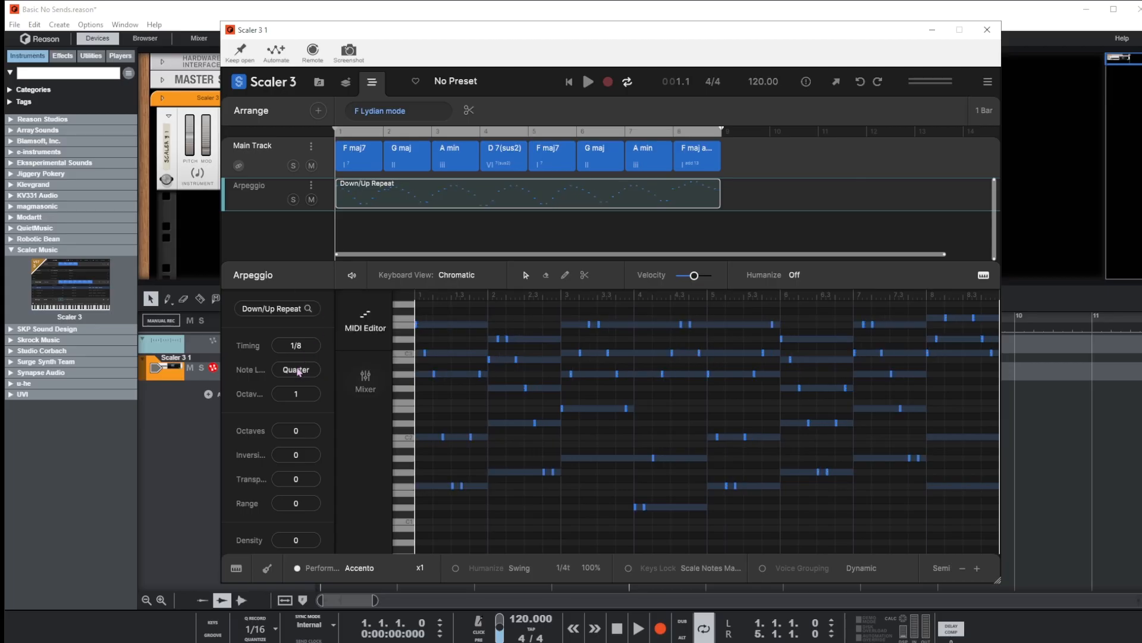
left_click(298, 370)
left_click(375, 360)
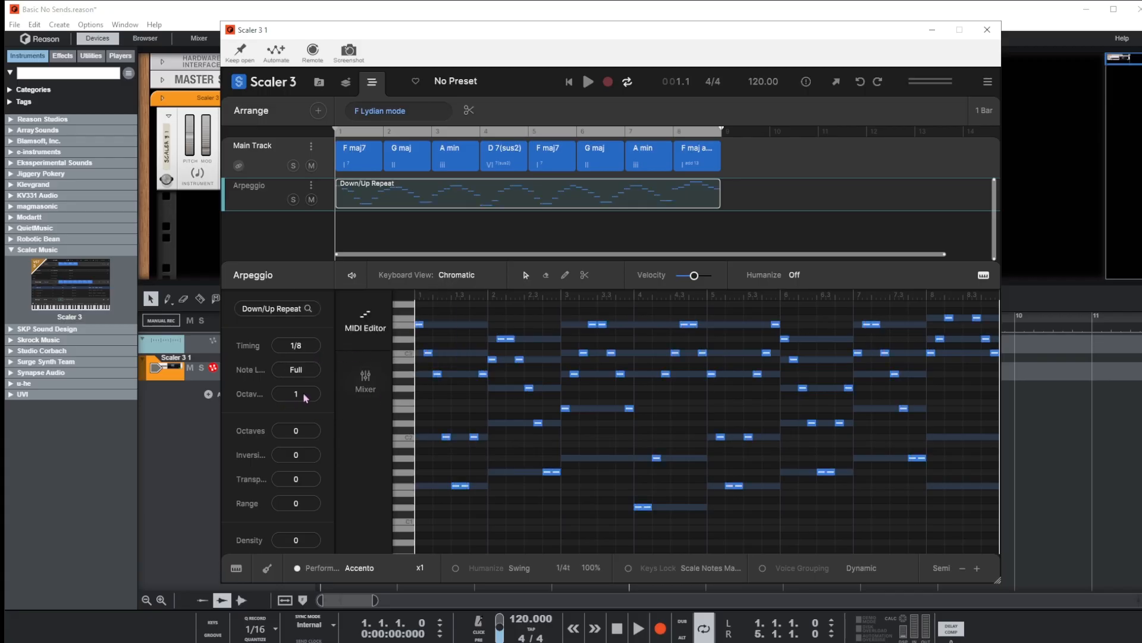
Step: Play the arrangement with the arpeggio's octave range set to 2, then return the range to 1
left_click_drag(305, 398, 307, 389)
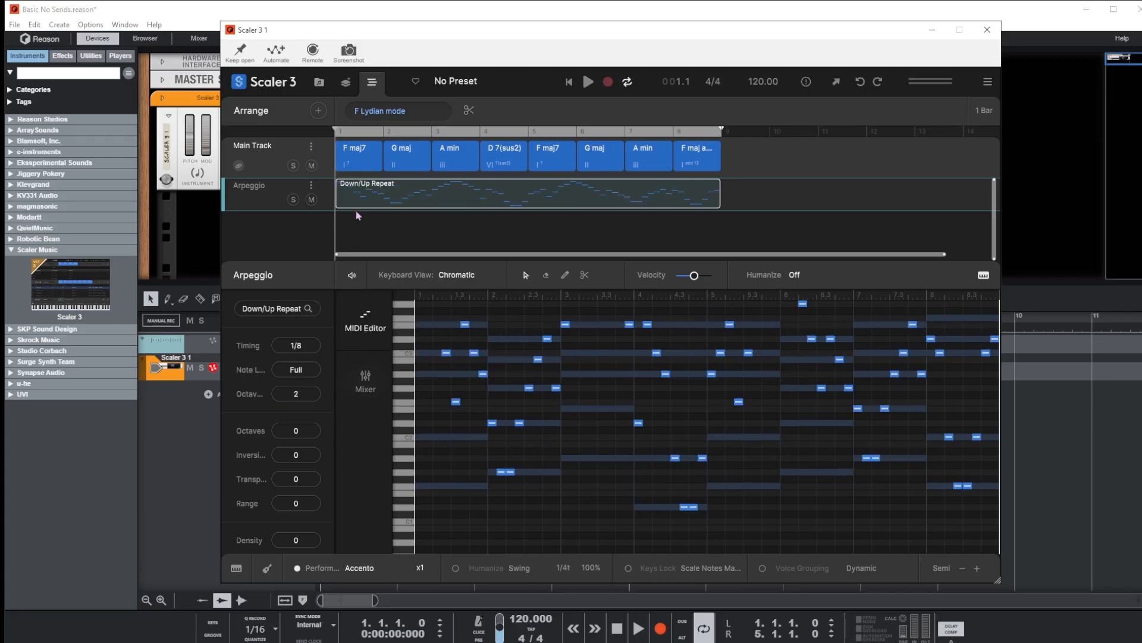
left_click(587, 85)
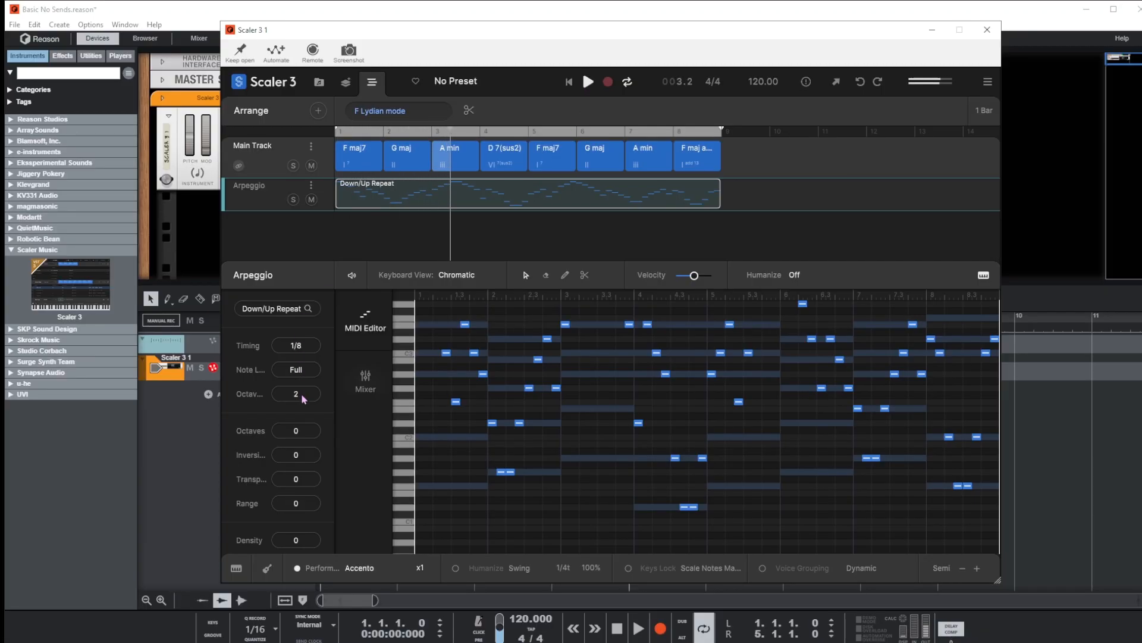
left_click_drag(301, 395, 301, 409)
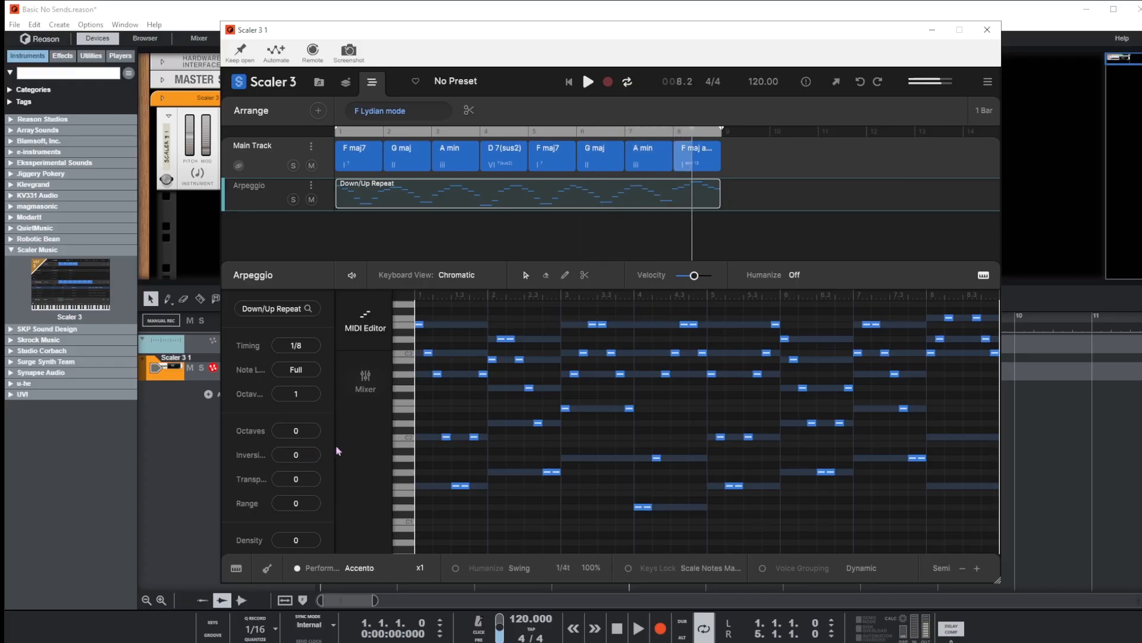
Step: Set the arpeggio's inversion to 2 and, after trying a transposition of 5, its transposition to 1 during playback
left_click_drag(304, 458, 312, 435)
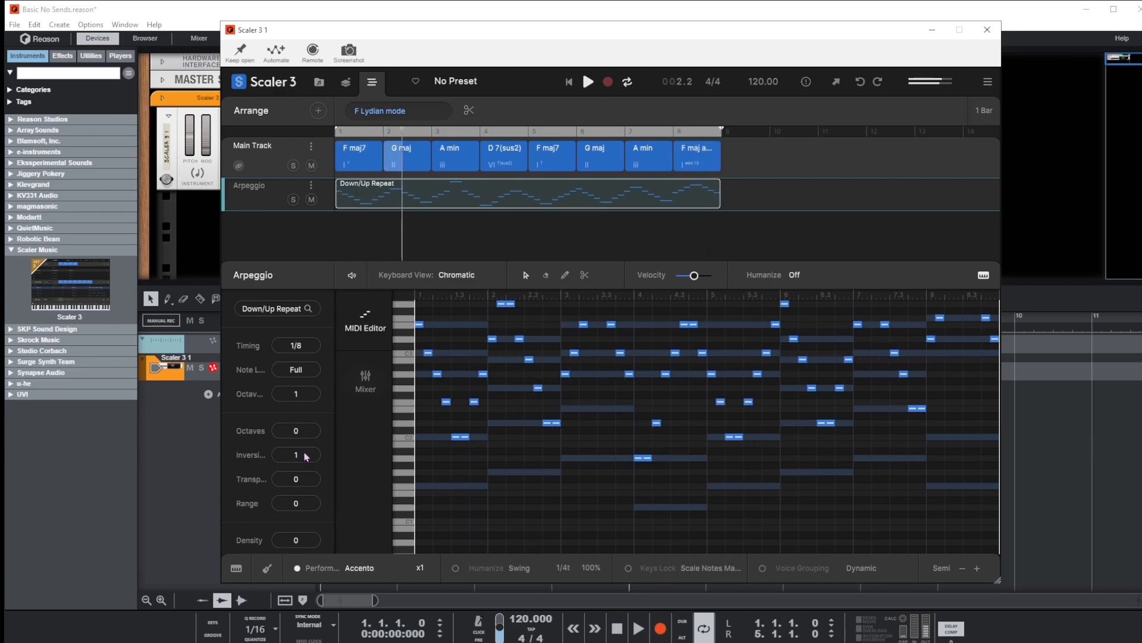
left_click_drag(307, 445, 308, 440)
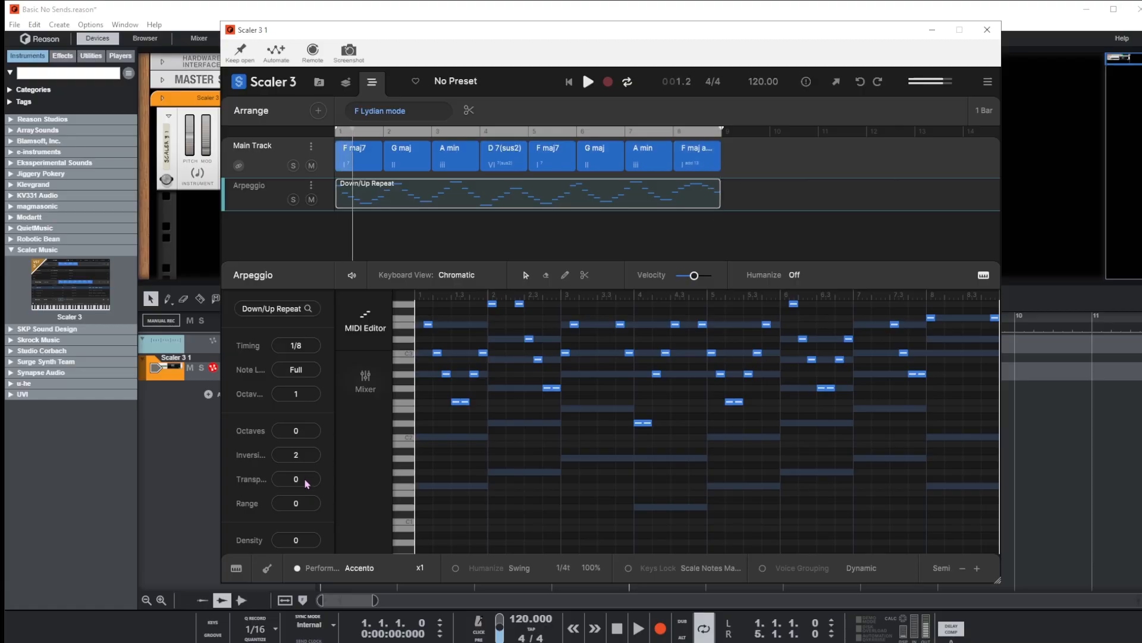
left_click_drag(307, 483, 314, 345)
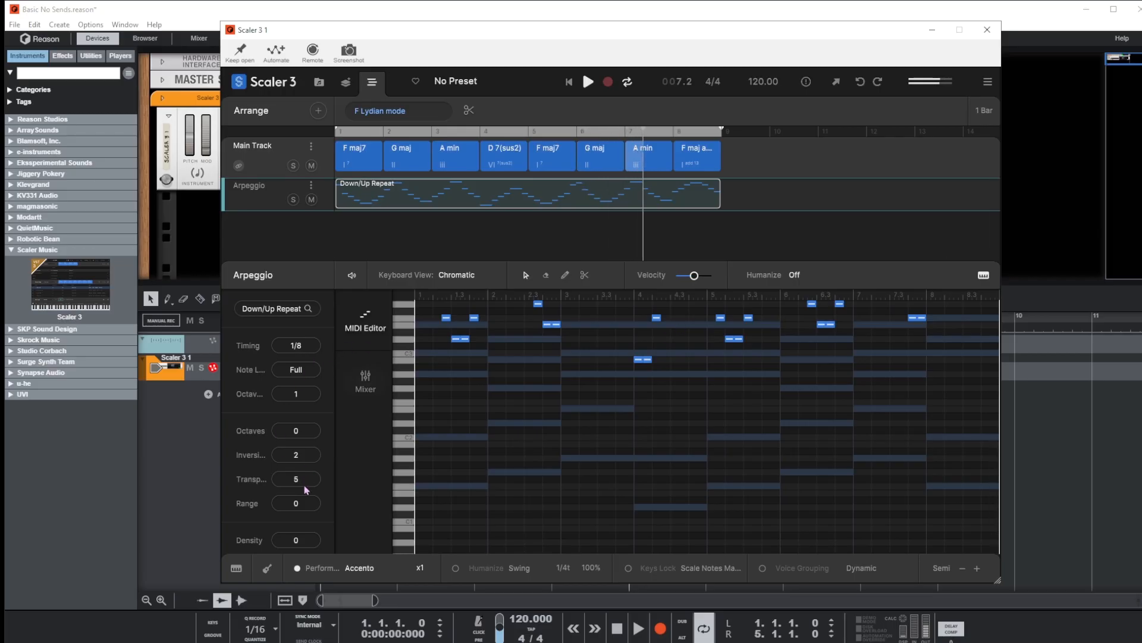
left_click_drag(305, 485, 308, 531)
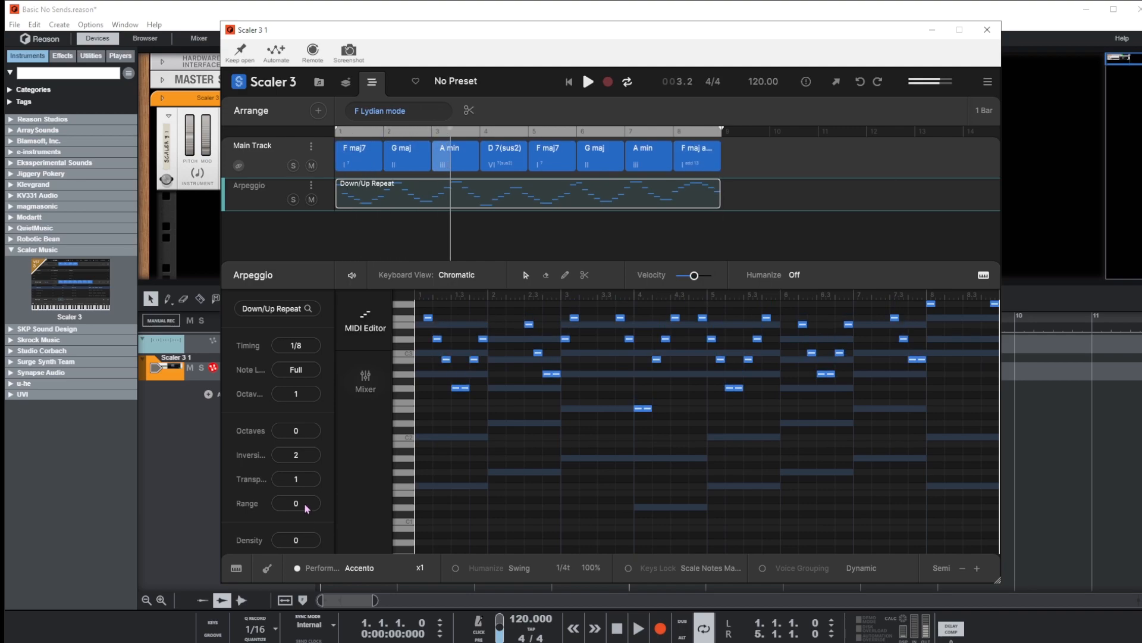
Step: Set the arpeggio's Range to 3 during playback
left_click_drag(305, 502, 313, 441)
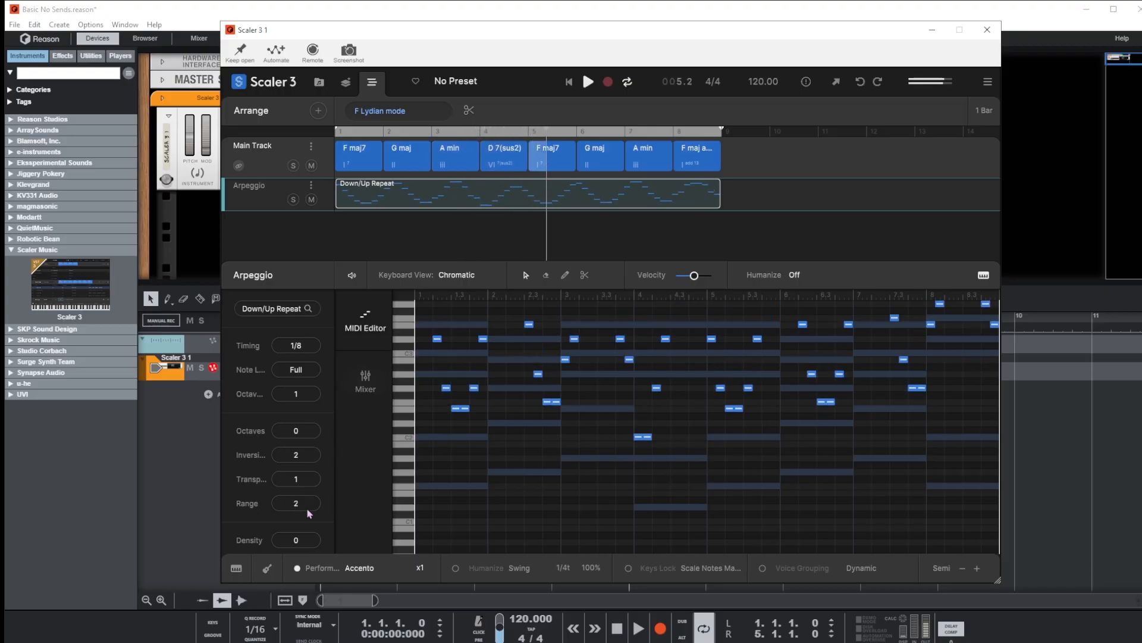
left_click_drag(313, 499, 314, 473)
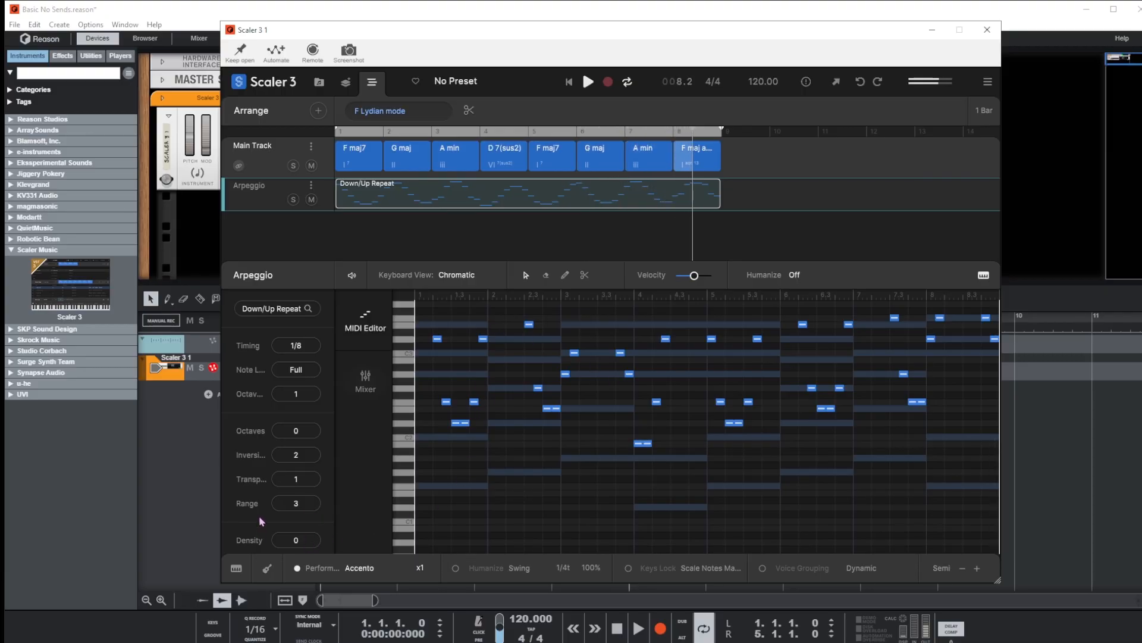
Step: Try an arpeggio density of 3, settle on a density of -2, and set the note length to 200
scroll(260, 515, "down", 3)
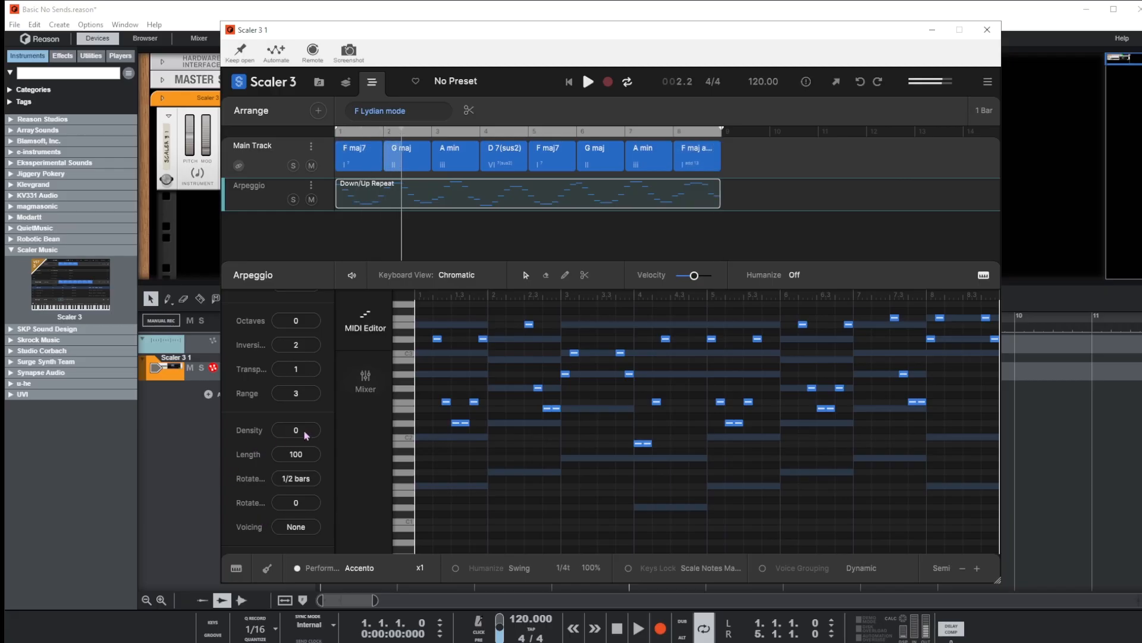
left_click_drag(304, 431, 308, 338)
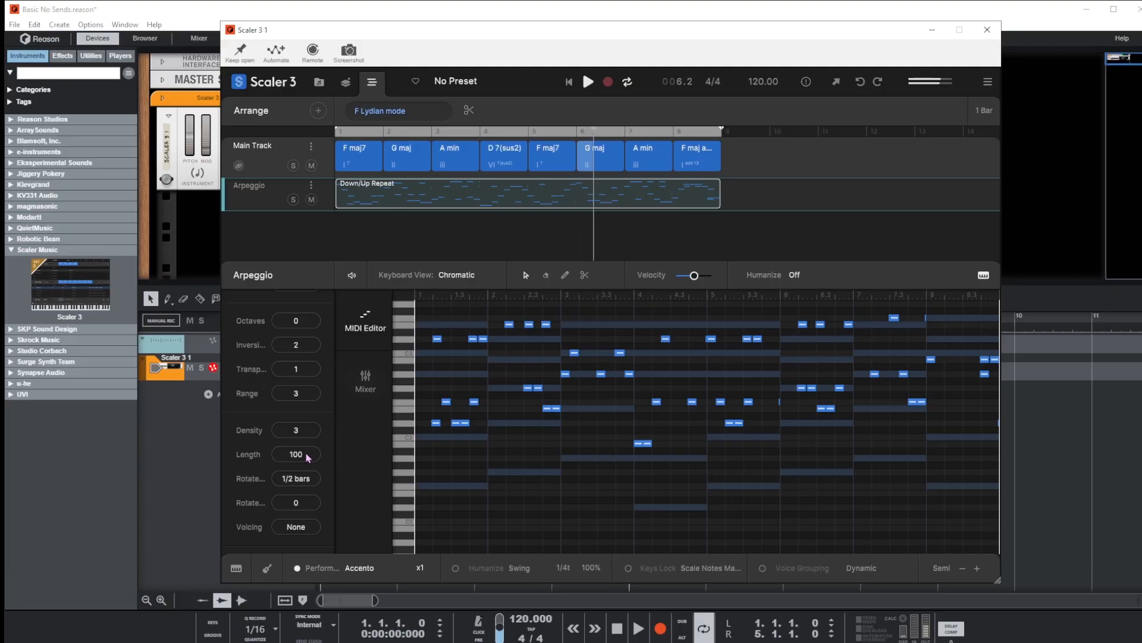
left_click_drag(306, 454, 305, 567)
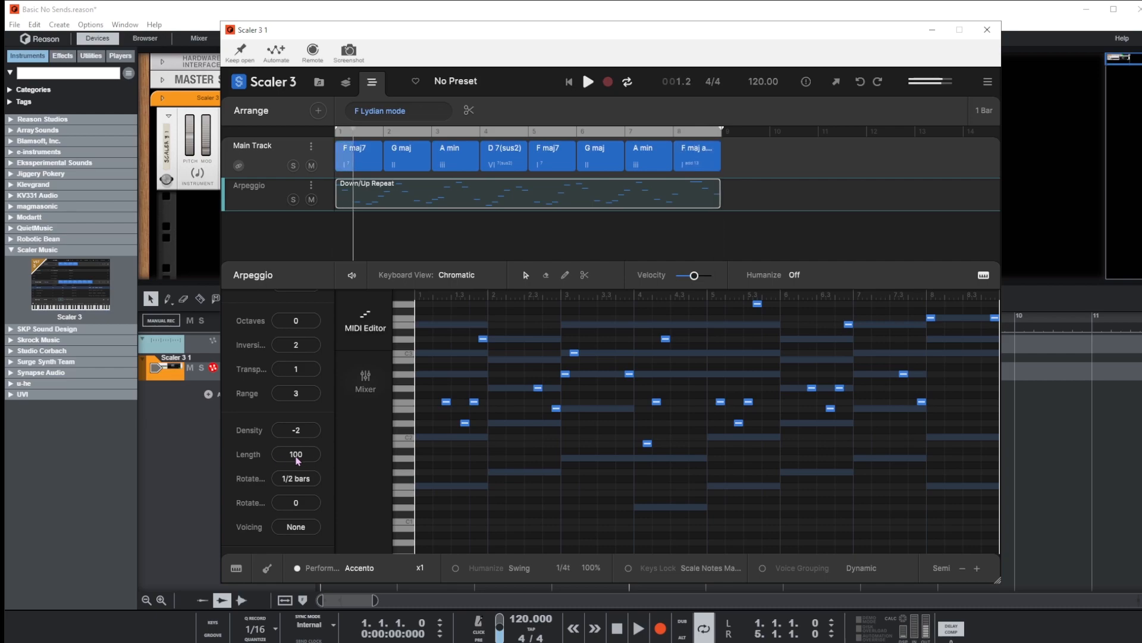
left_click_drag(297, 460, 323, 360)
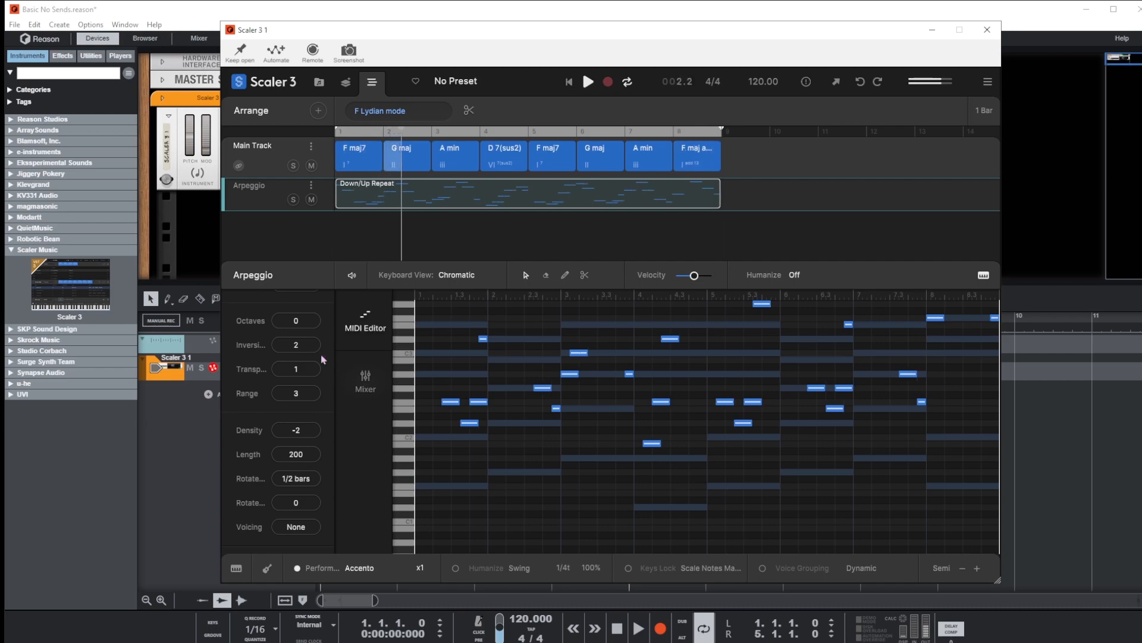
Step: Keep the rotation unit at 1/2 bars, try a rotation of 1 on the arpeggio and return it to 0
left_click(303, 480)
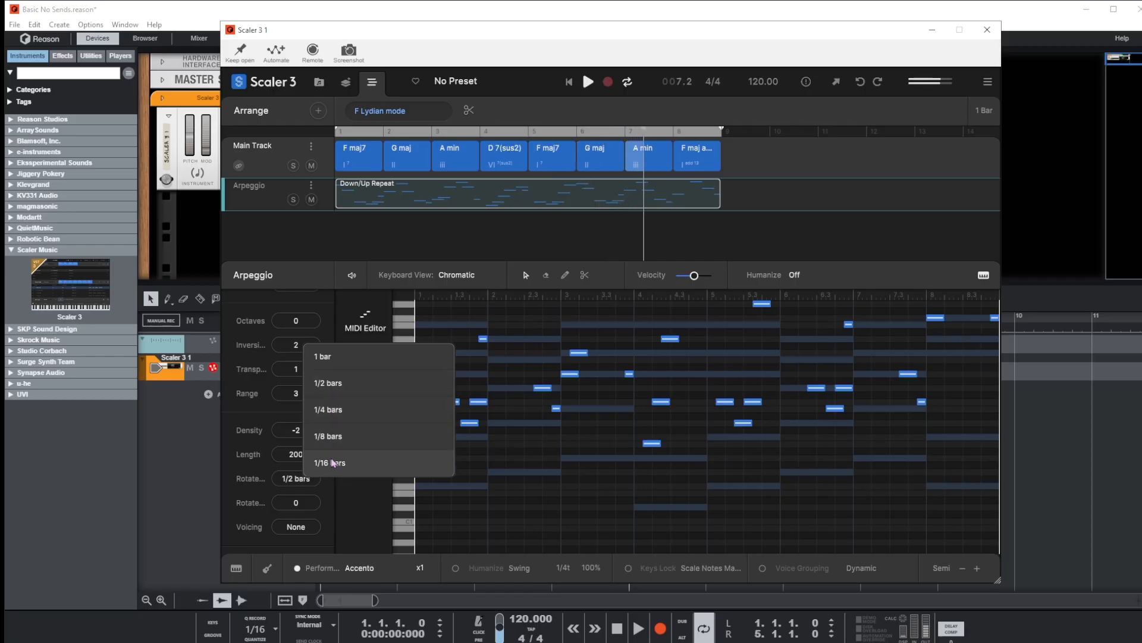
left_click(335, 383)
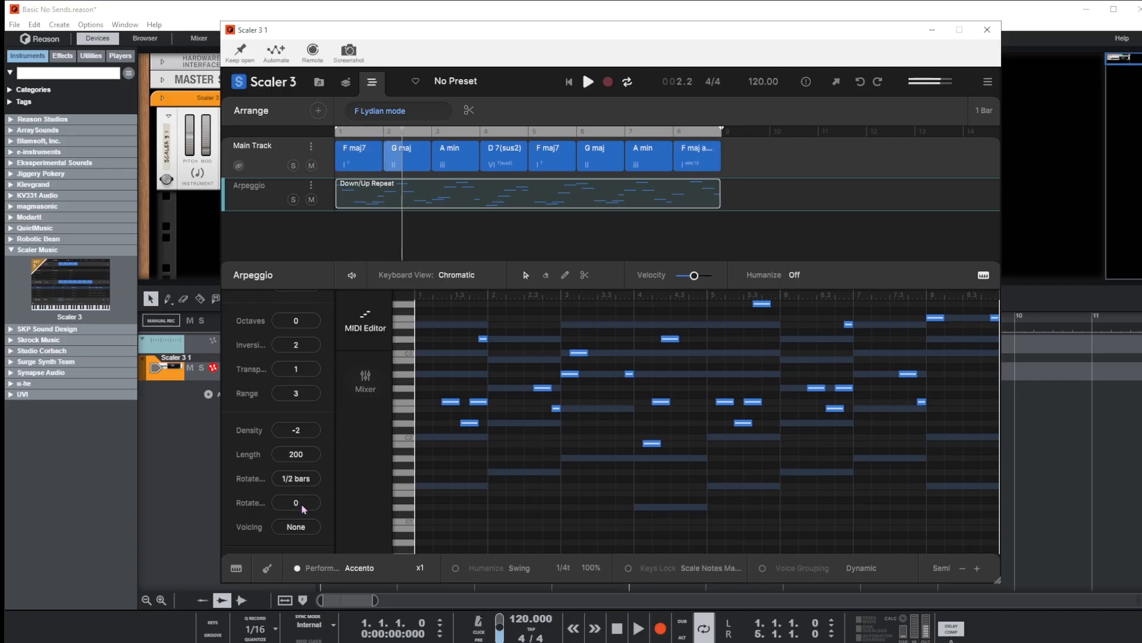
left_click_drag(302, 505, 305, 482)
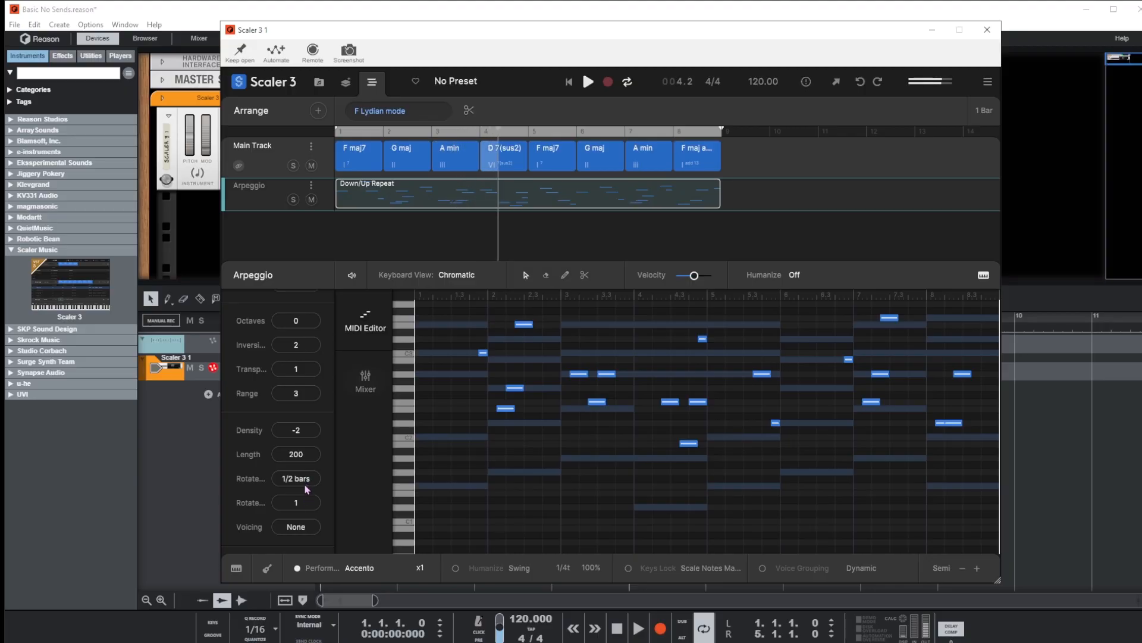
left_click_drag(305, 501, 309, 527)
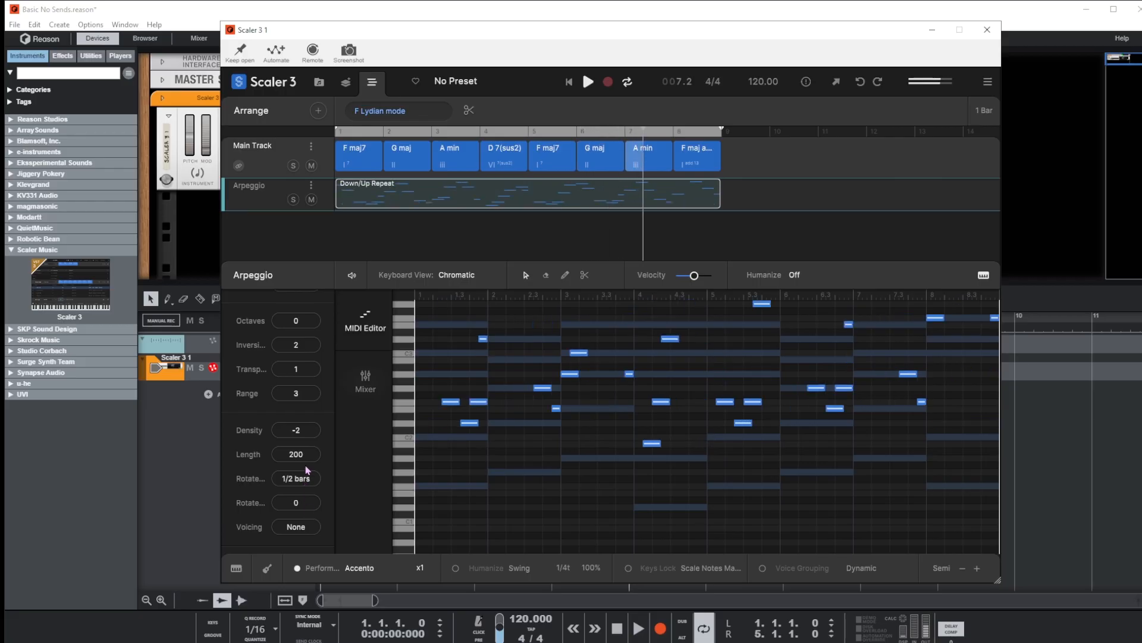
Step: Try the Dynamic voicing on the arpeggio during playback and settle on Grouping C2-B3
left_click(299, 529)
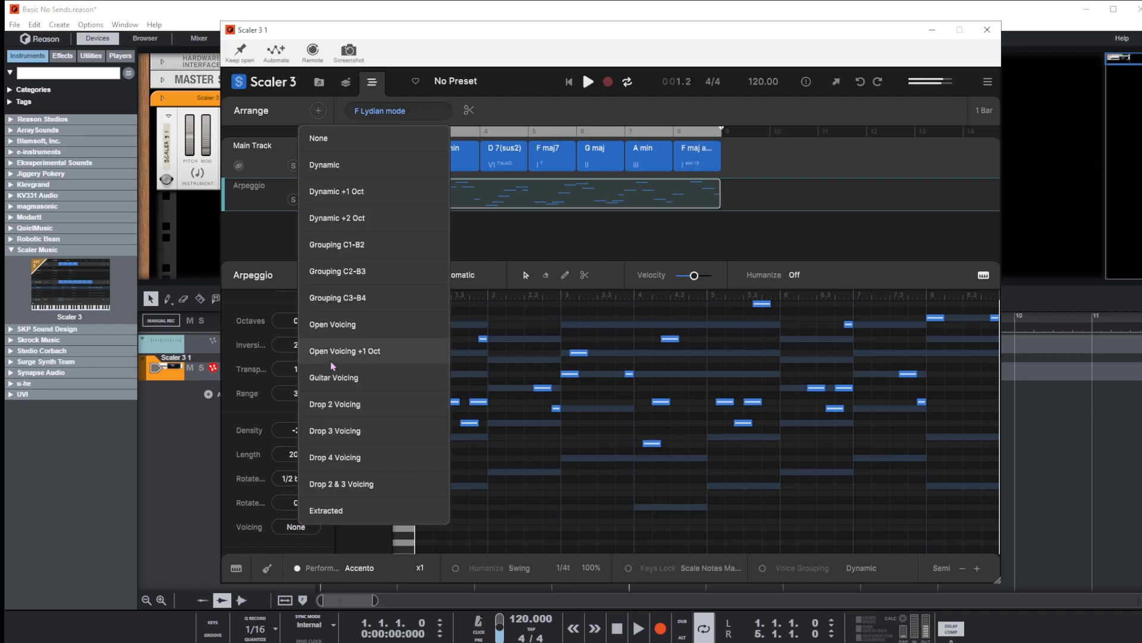
left_click(337, 166)
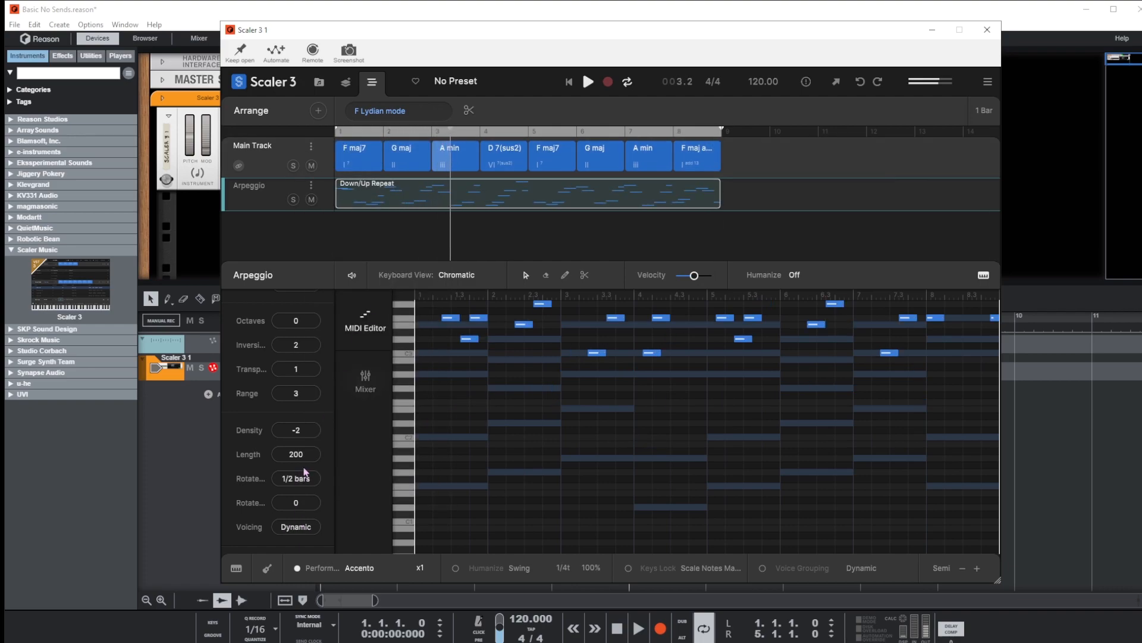
left_click(295, 527)
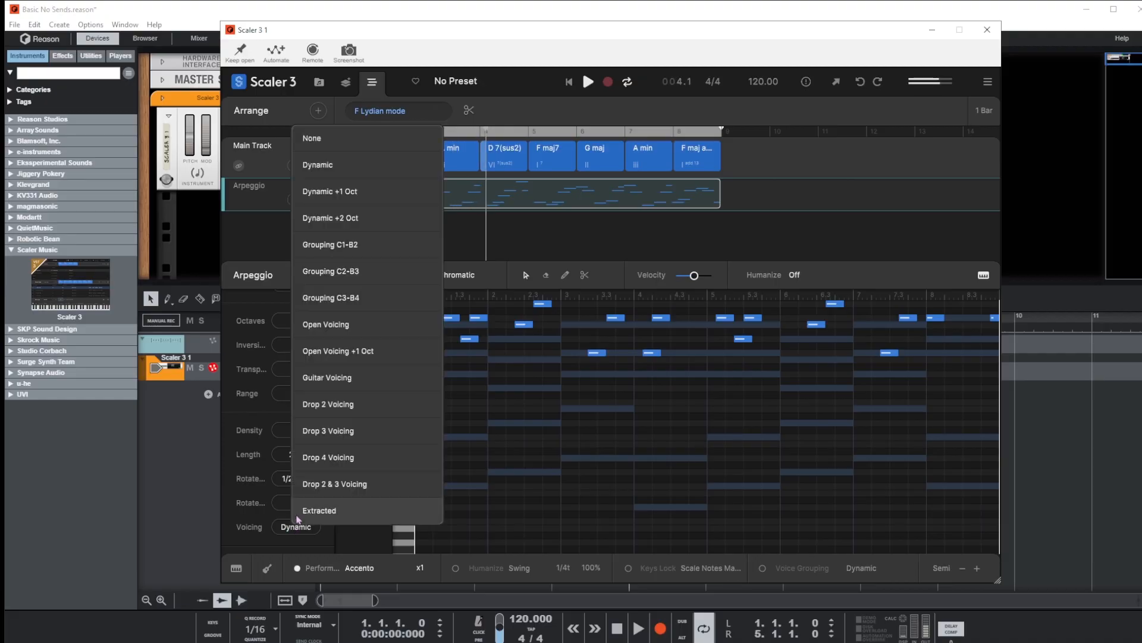
left_click(331, 272)
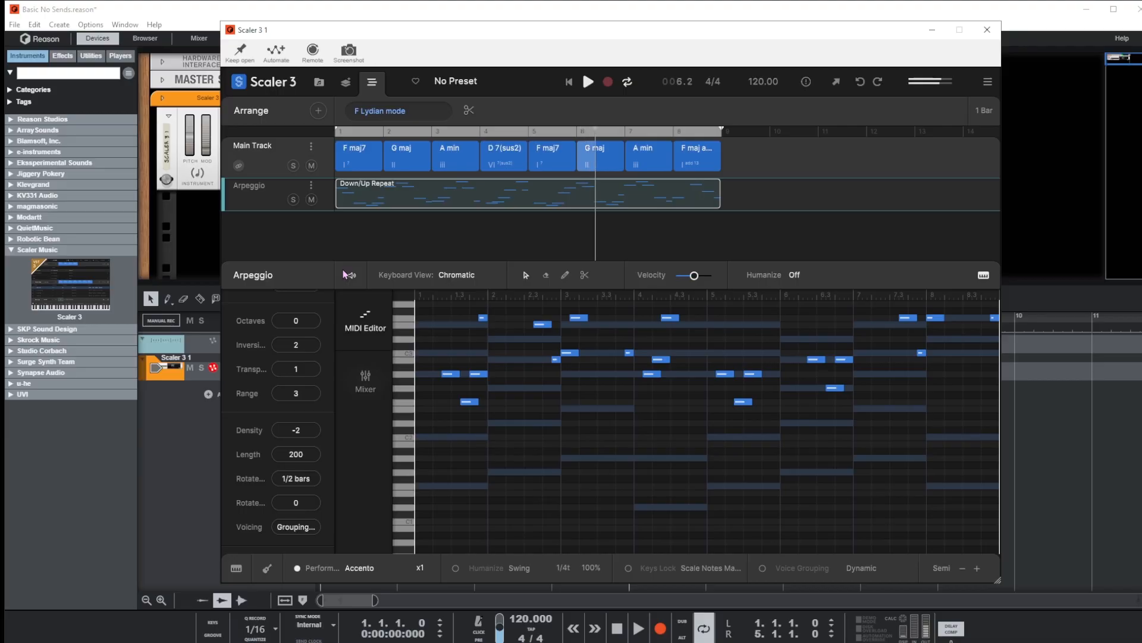
Step: Try the Thumb Up/Down articulation as the arpeggio's motion during playback
scroll(306, 410, "up", 3)
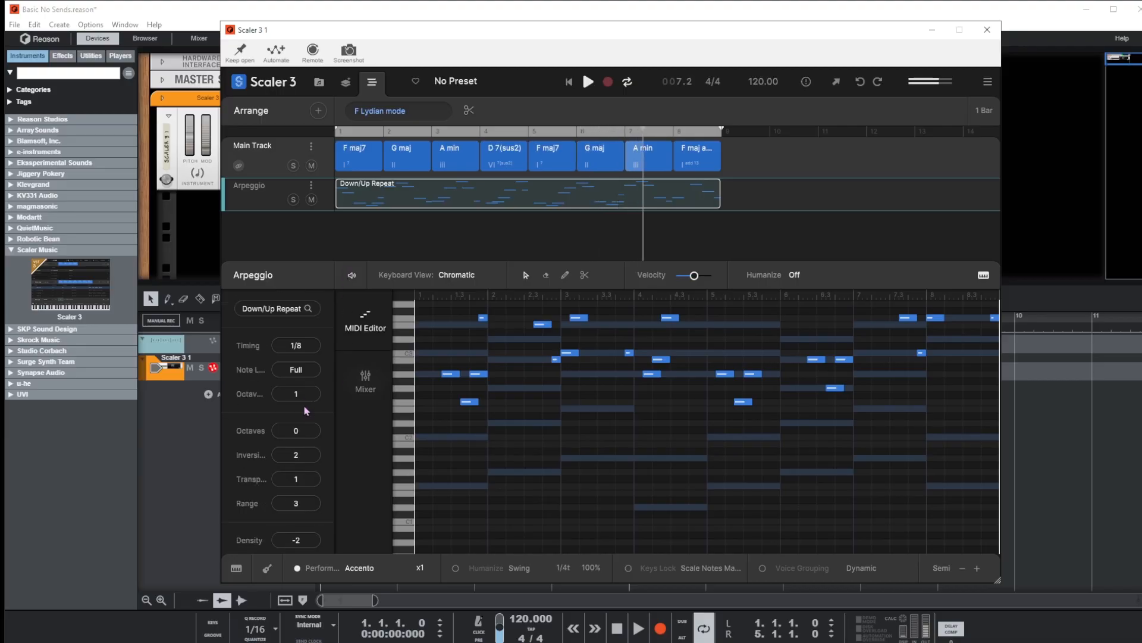
left_click(268, 312)
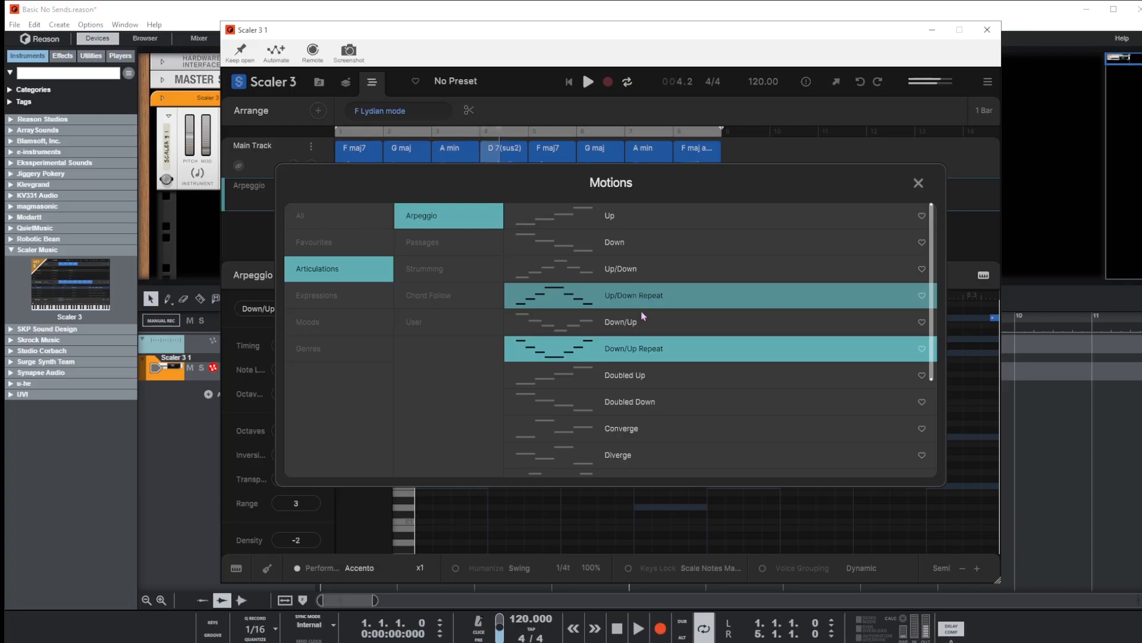
scroll(642, 381, "down", 3)
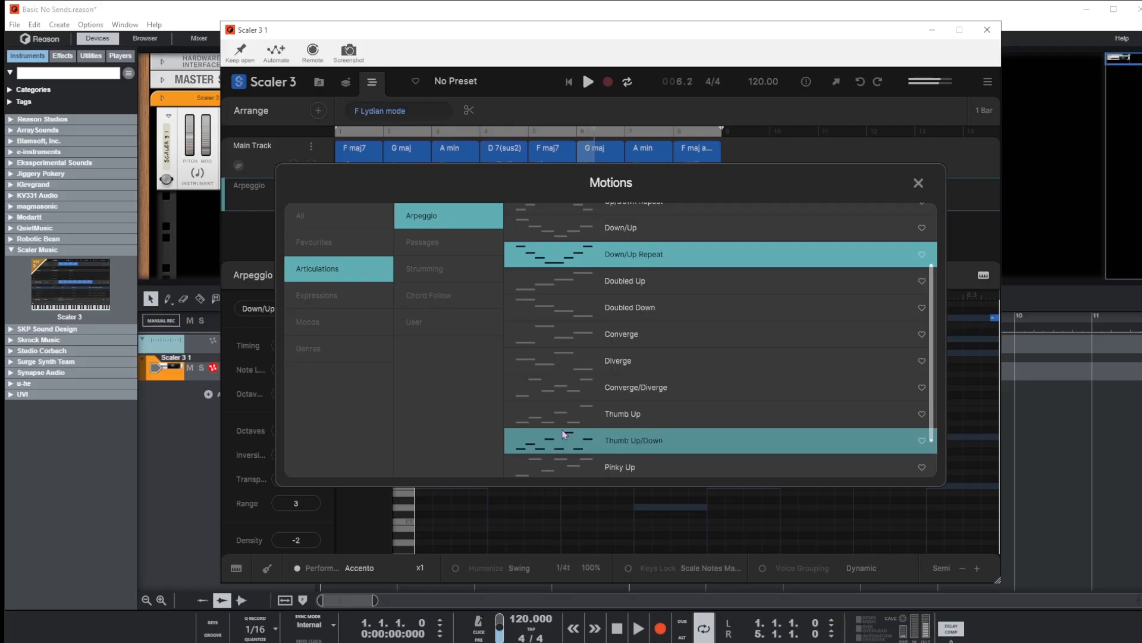
left_click(637, 441)
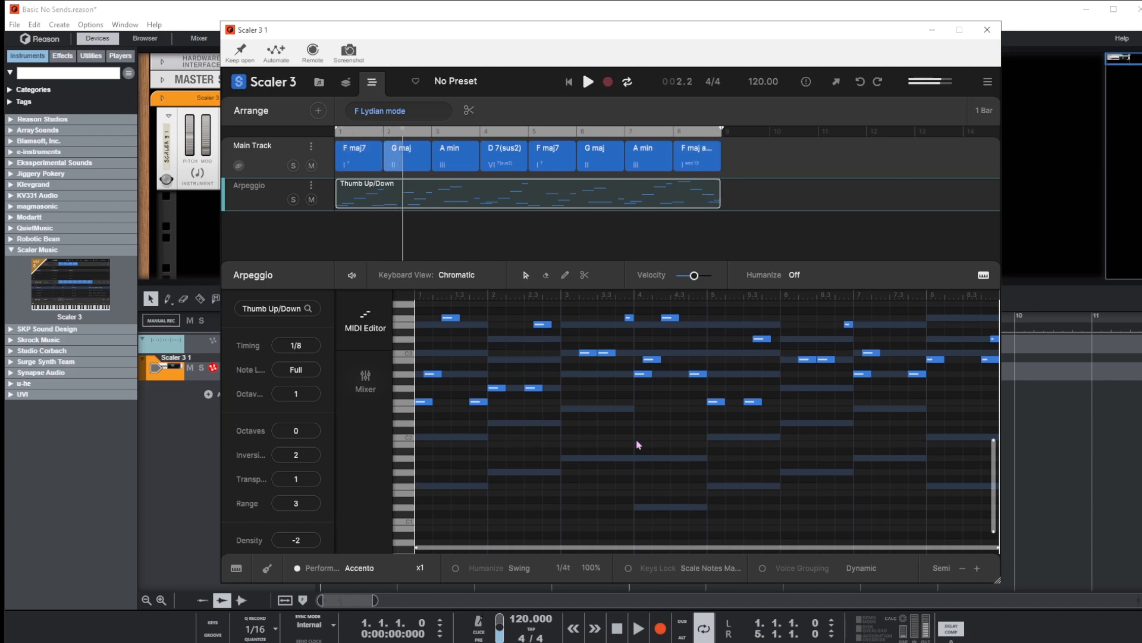
Step: Change the arpeggio's motion to Converge/Diverge and set its inversion to 0
mouse_move(272, 312)
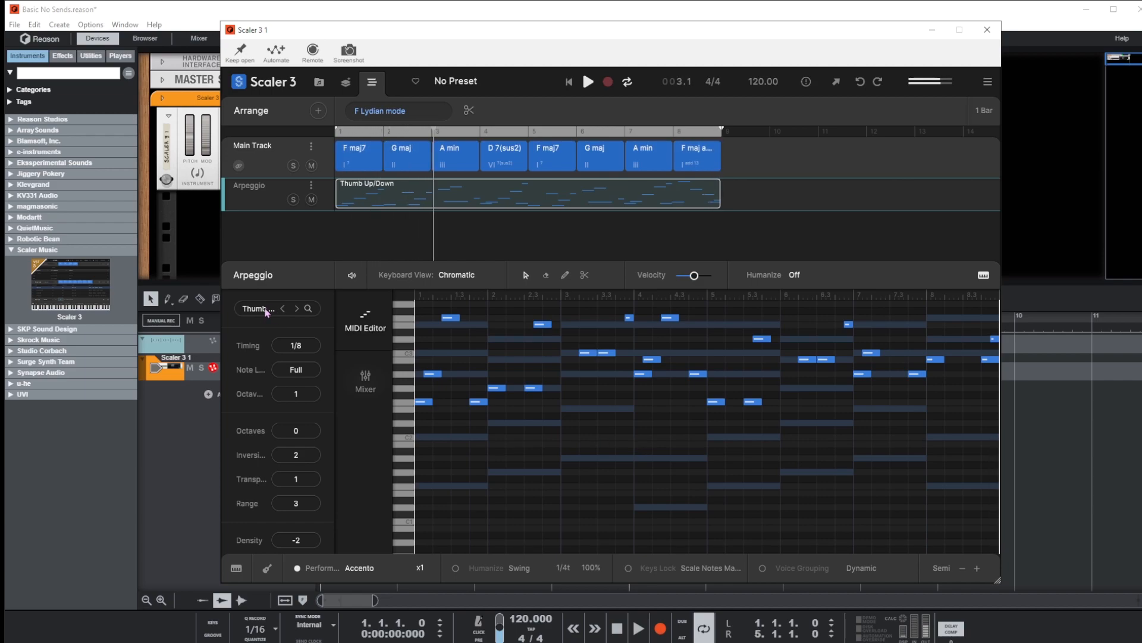
left_click(256, 309)
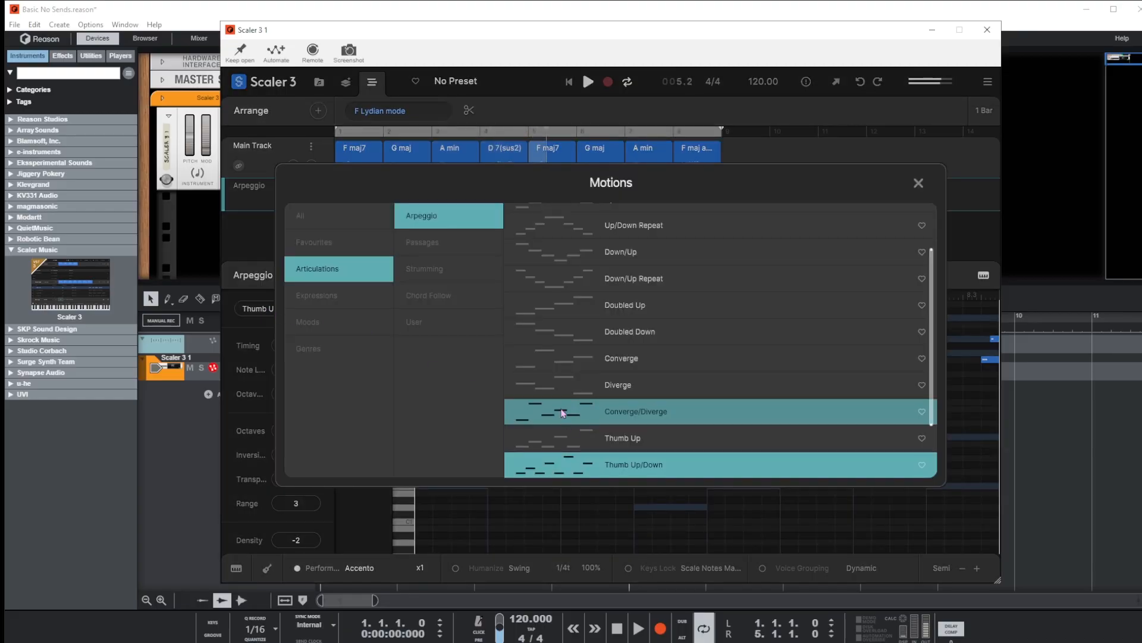
left_click(628, 411)
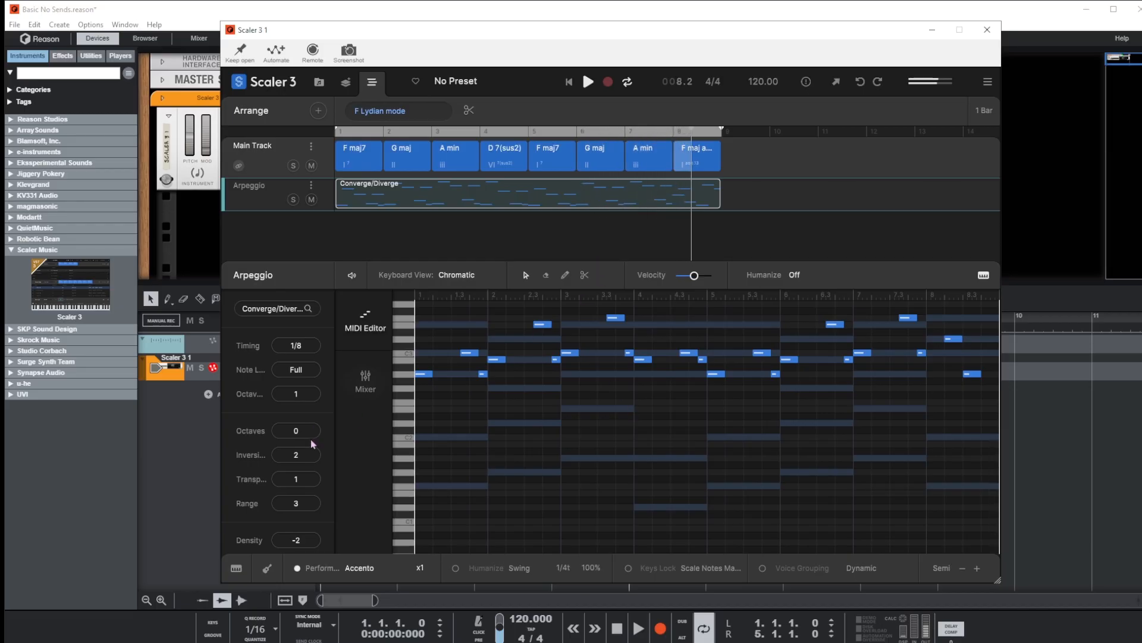
left_click_drag(308, 467, 315, 498)
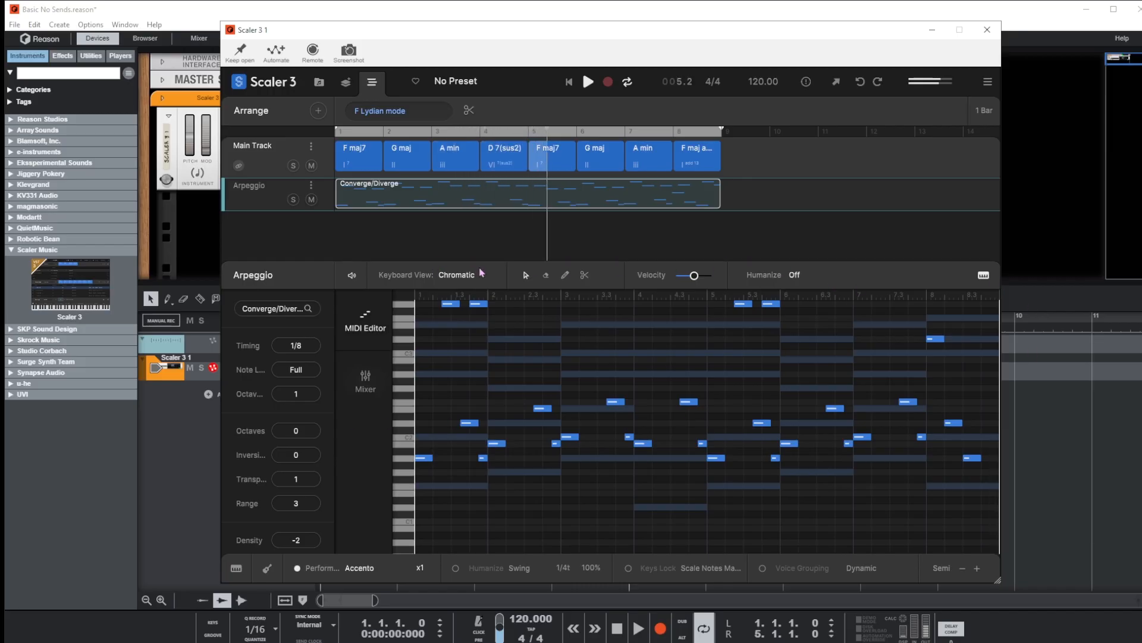
Step: Enlarge the arrangement area, stop playback and return the playhead to the start
left_click_drag(488, 265, 488, 502)
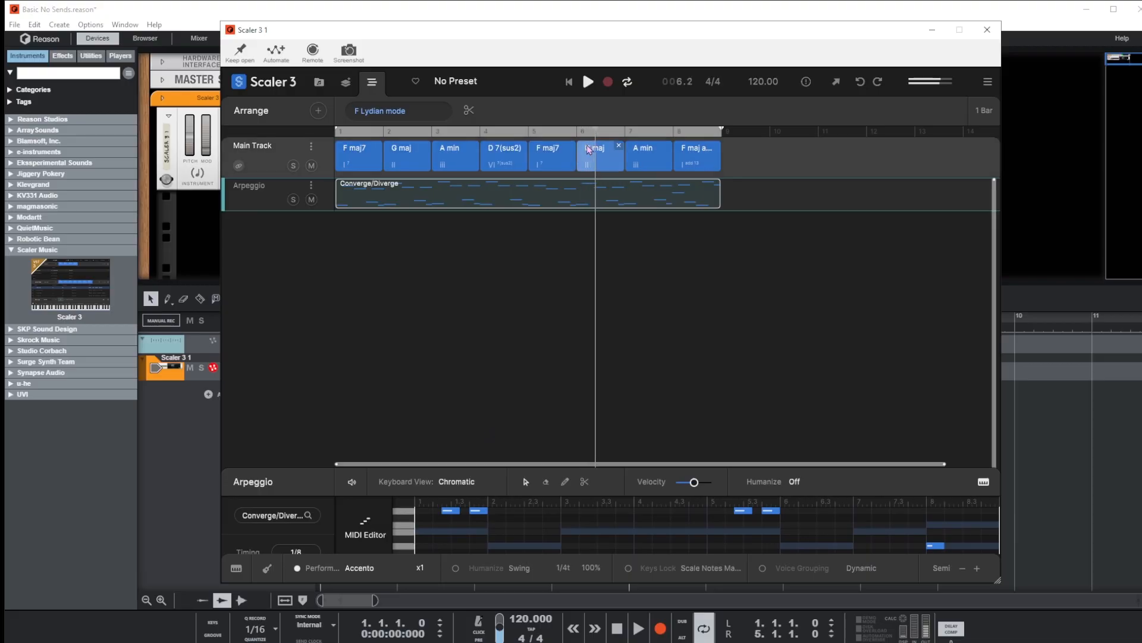
left_click(586, 83)
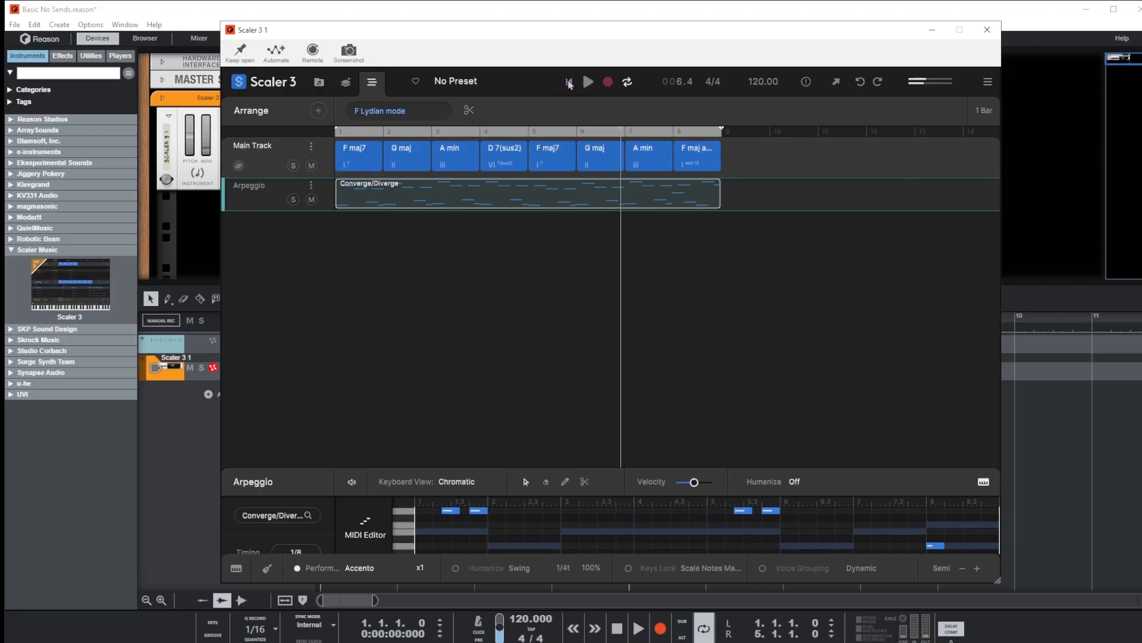
left_click(569, 83)
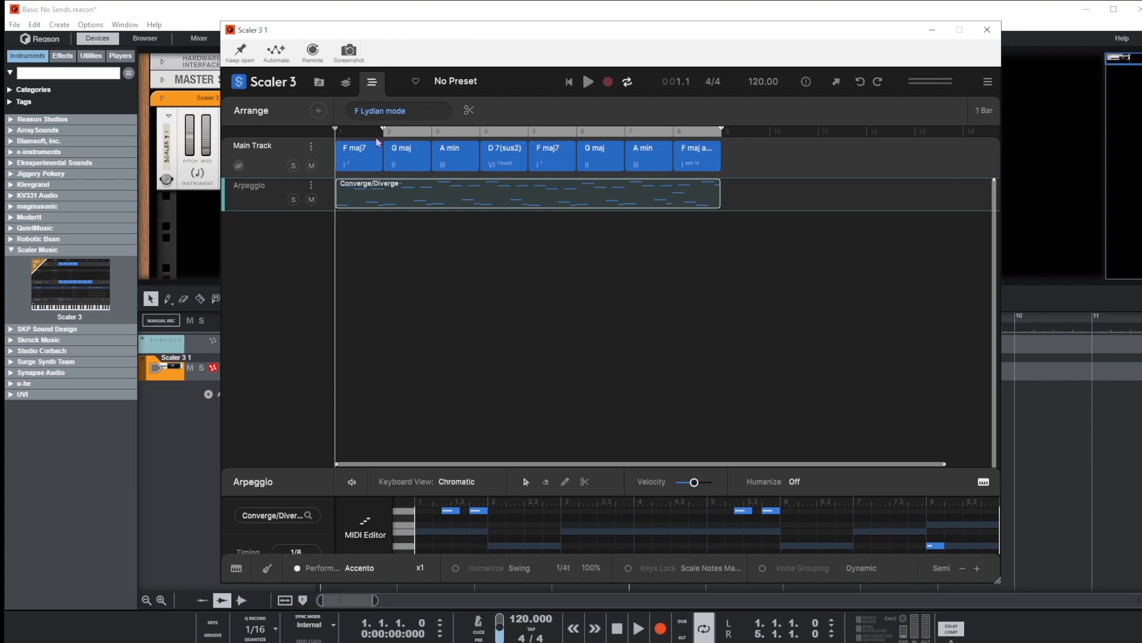
Step: Place the playhead at the start of bar 5 and split the Arpeggio clip there
left_click_drag(337, 159, 430, 132)
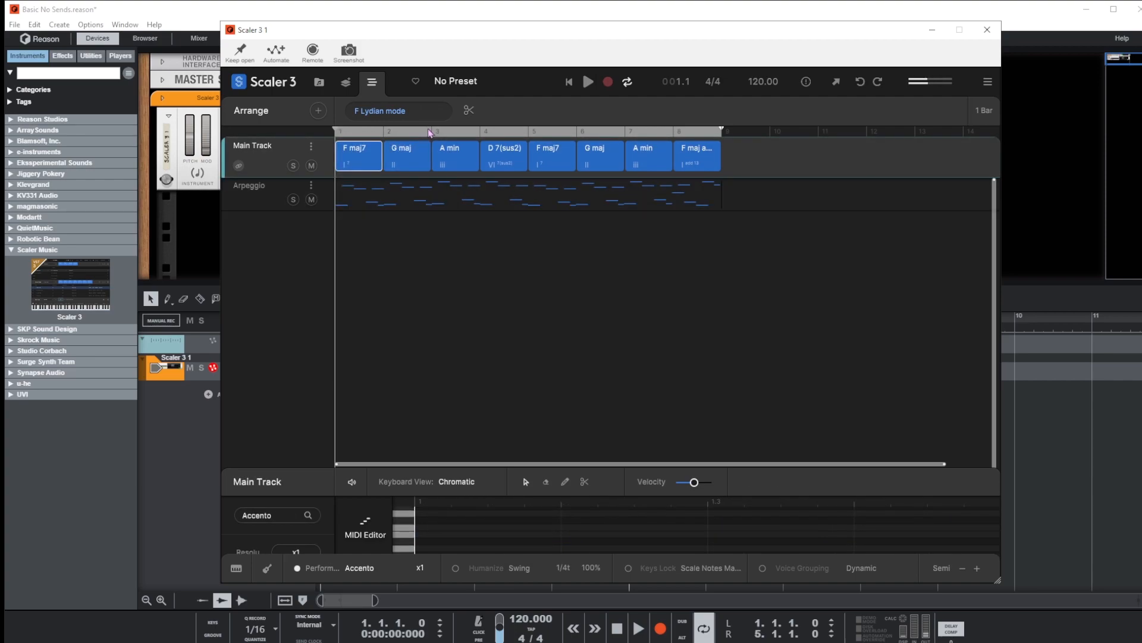
left_click(432, 133)
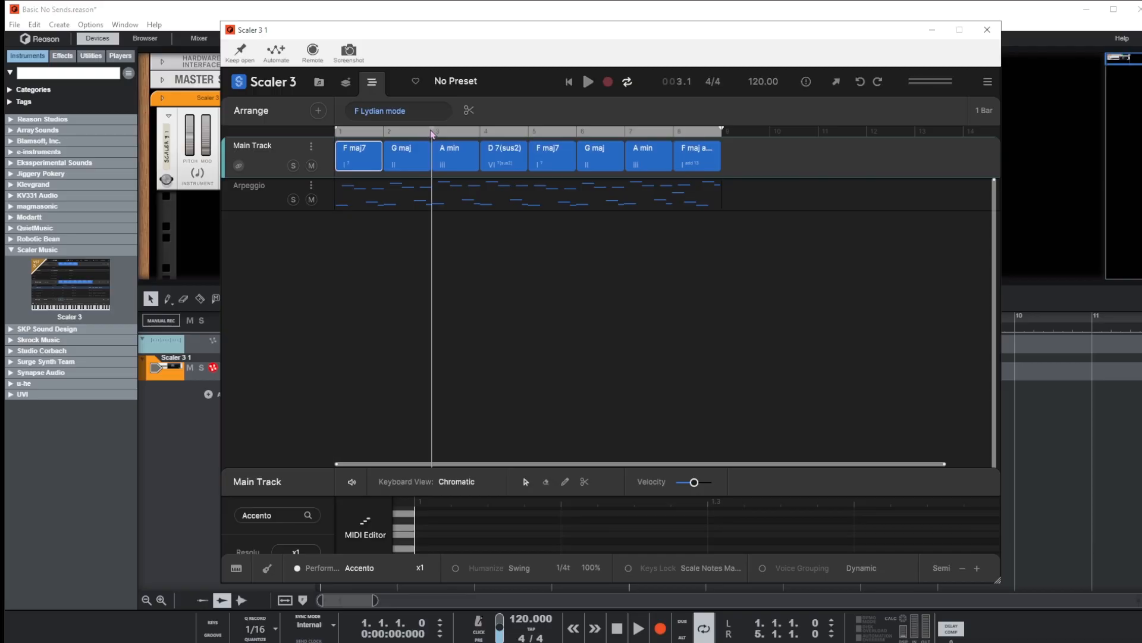
left_click(479, 134)
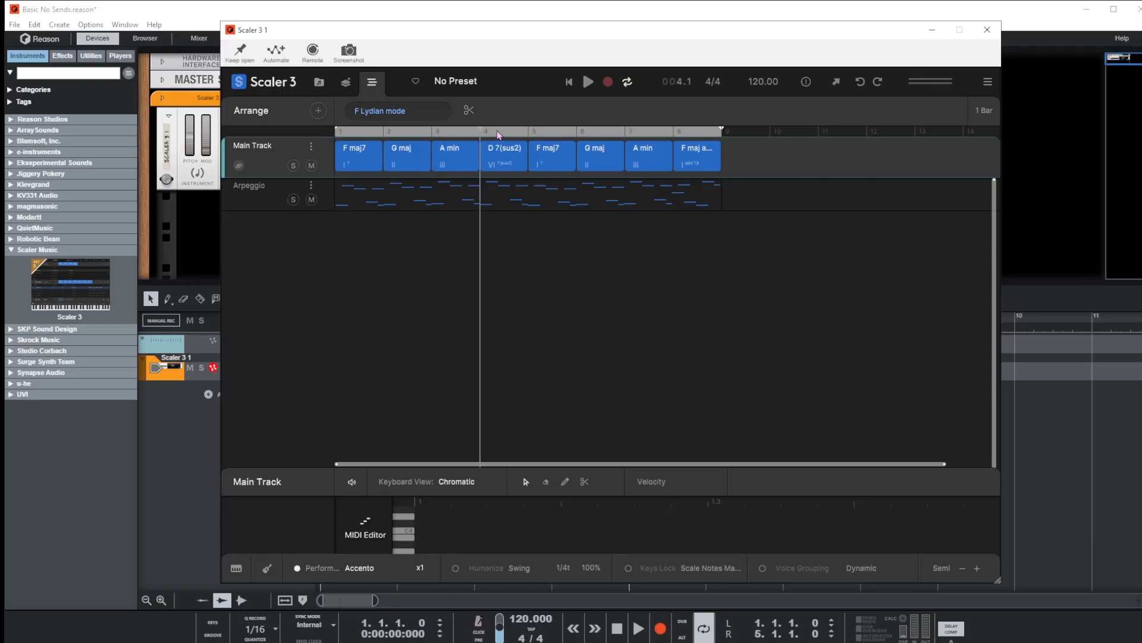
left_click(532, 134)
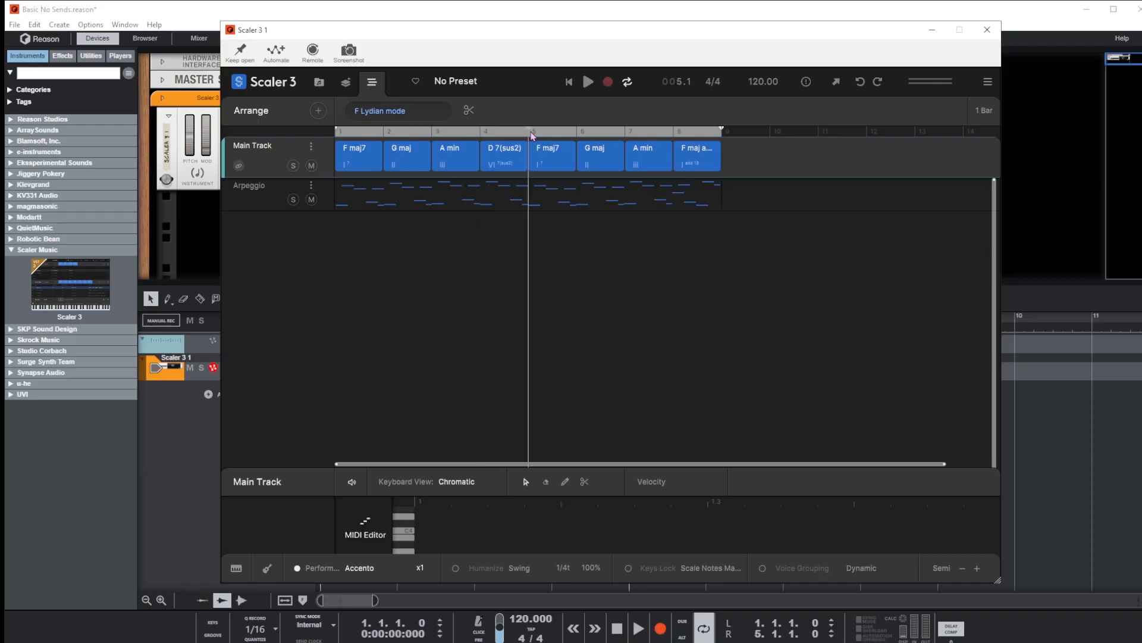
left_click(468, 110)
left_click(529, 200)
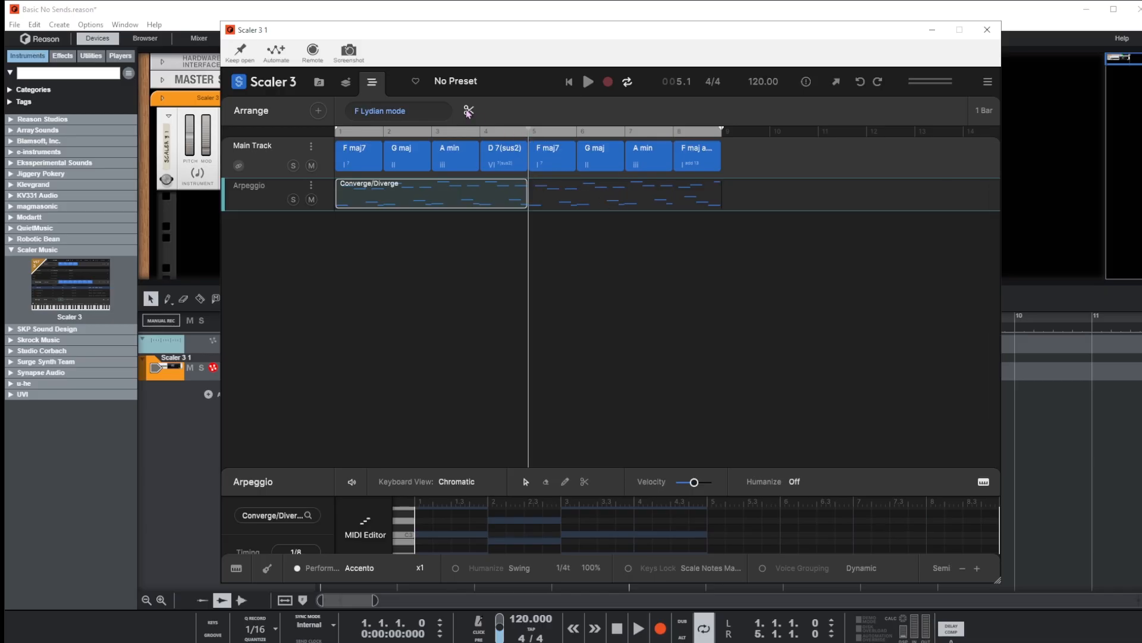
Step: Change the motion of the second Arpeggio clip, covering bars 5 to 8, to Down
left_click(609, 195)
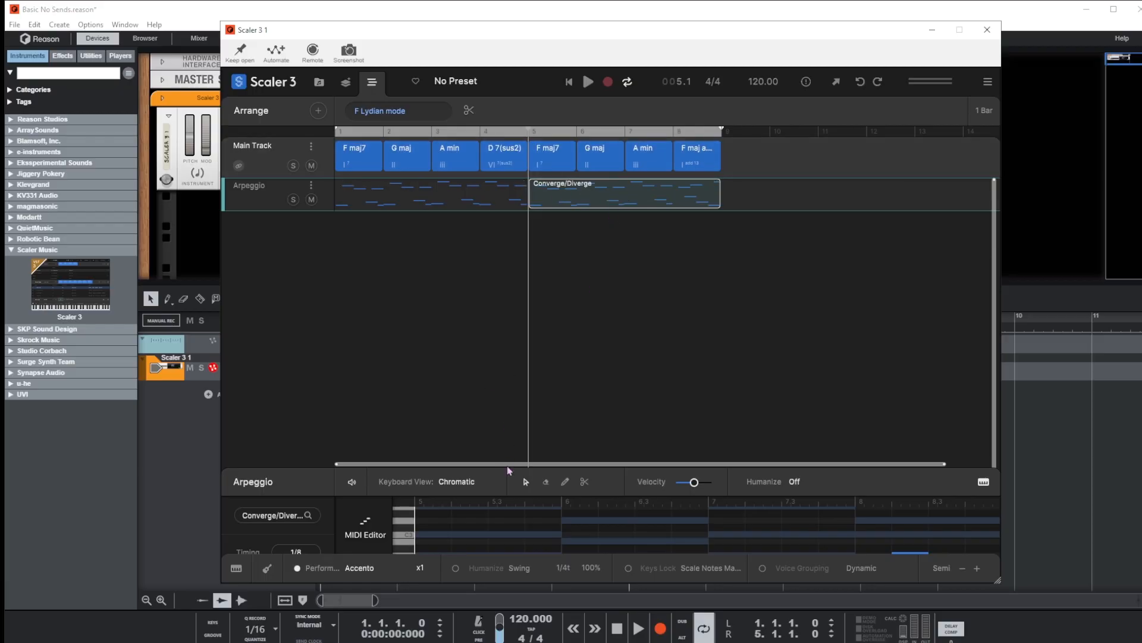
left_click_drag(508, 469, 511, 397)
left_click_drag(520, 224, 520, 224)
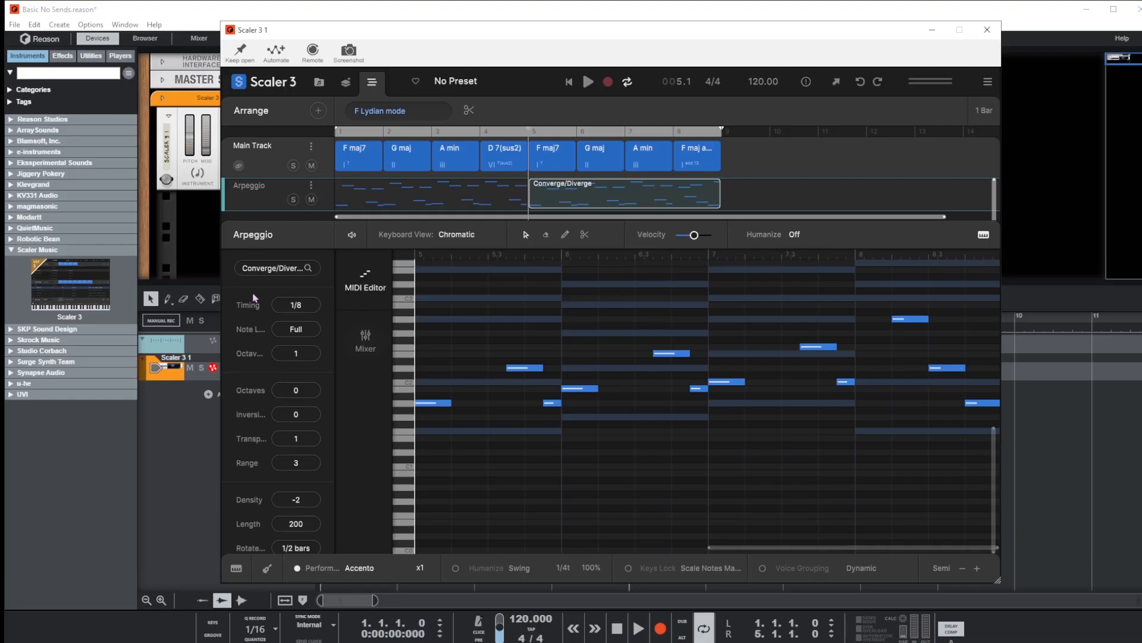
mouse_move(278, 271)
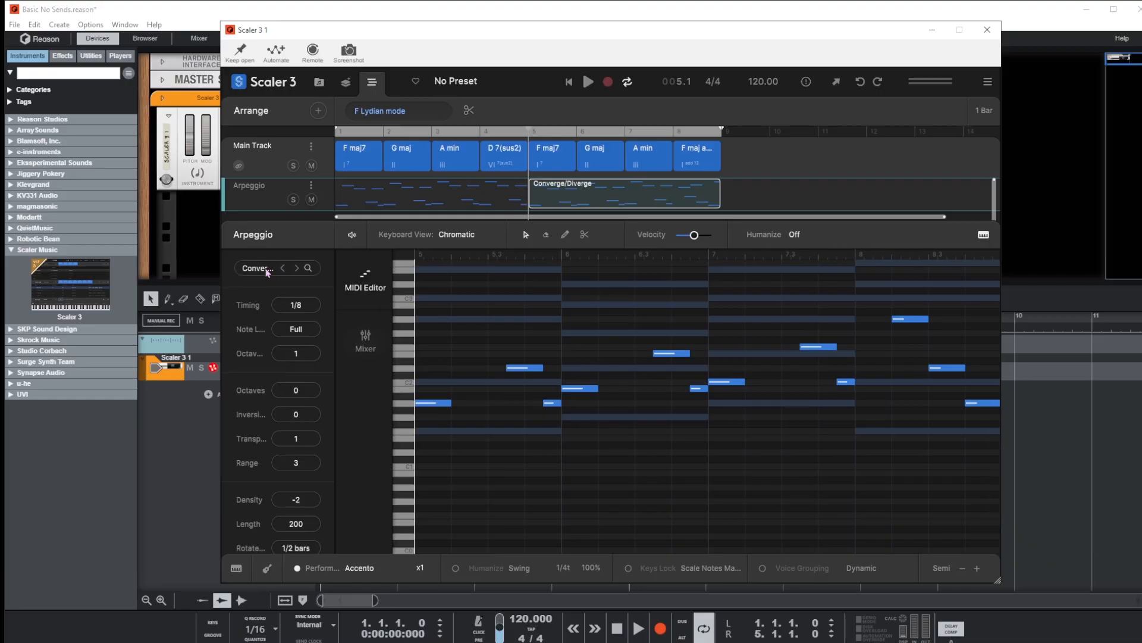
left_click(256, 268)
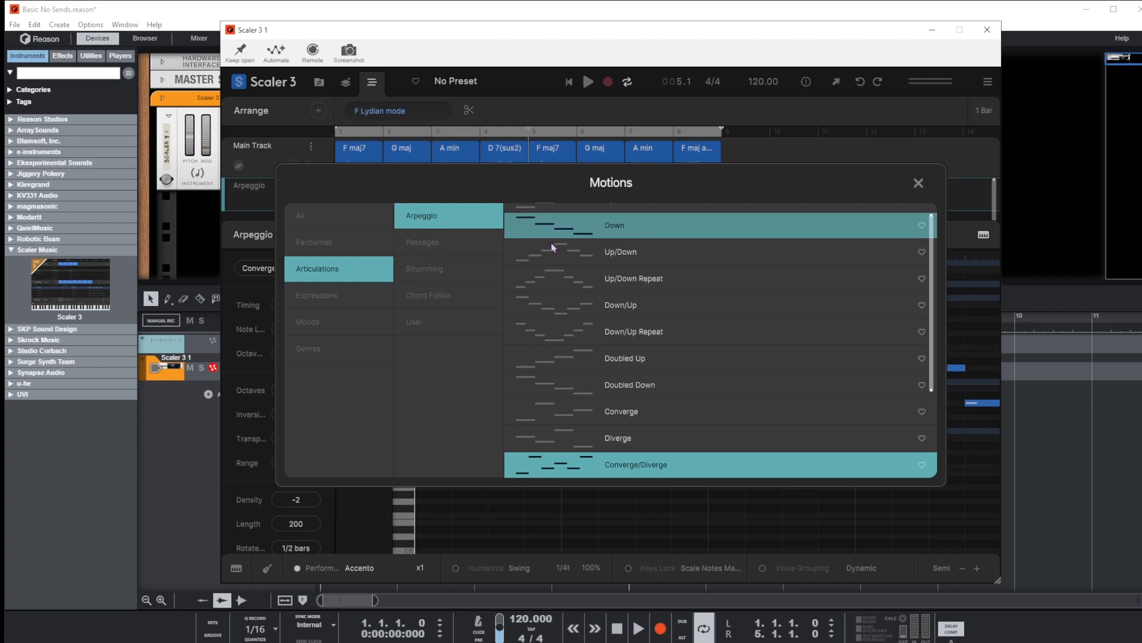
left_click(620, 224)
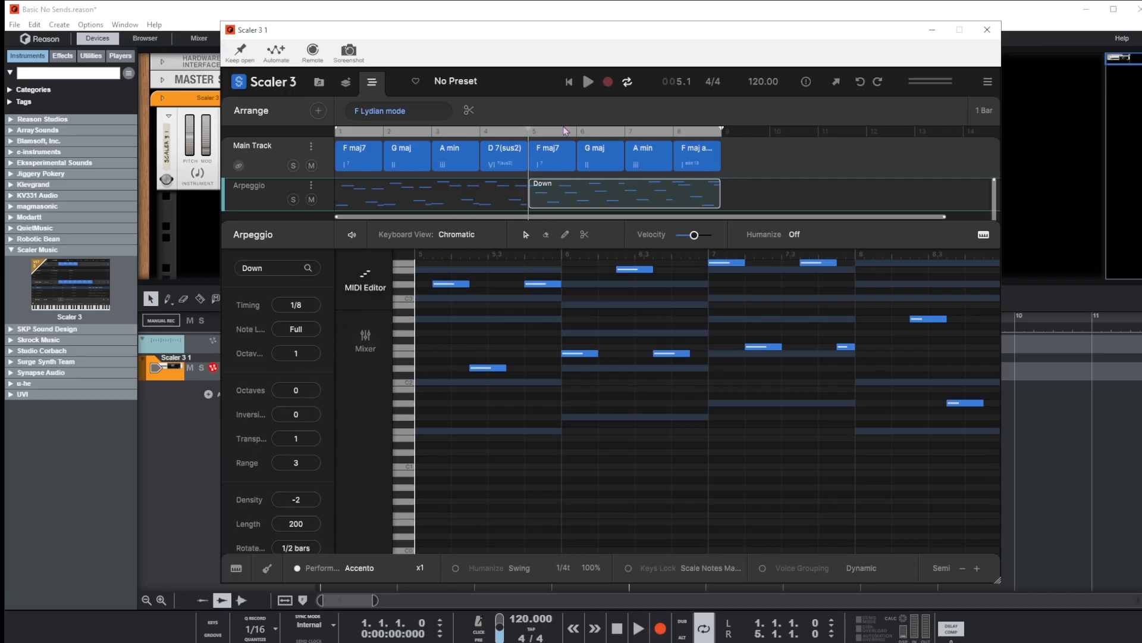
Step: Play the arrangement from the start through the second Arpeggio clip, and stop playback in bar 8
left_click(568, 82)
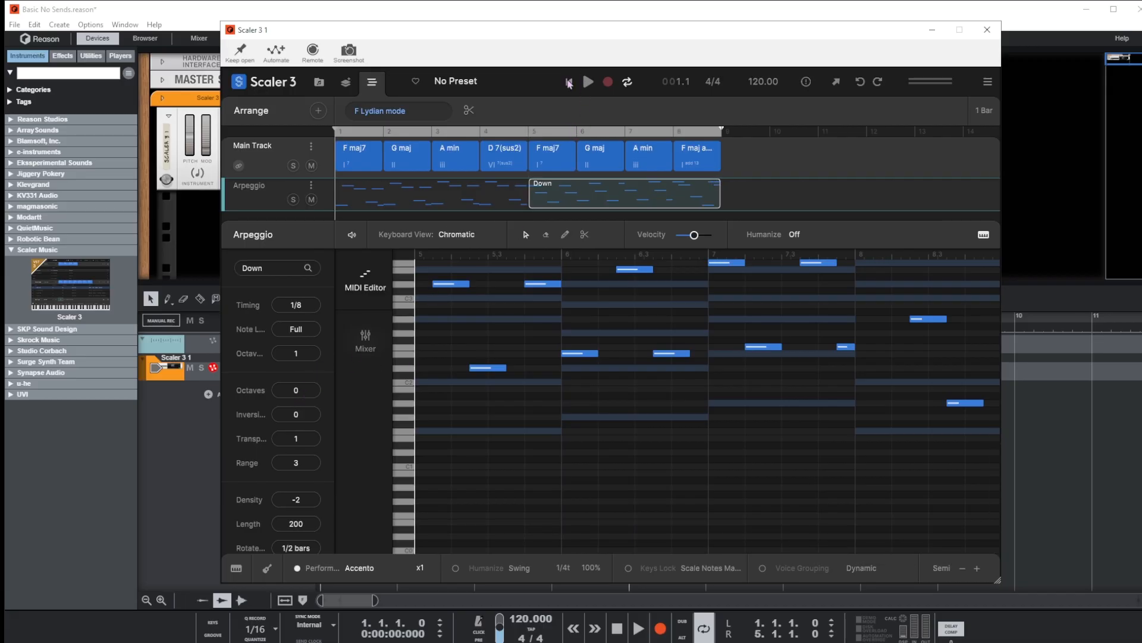
left_click(587, 81)
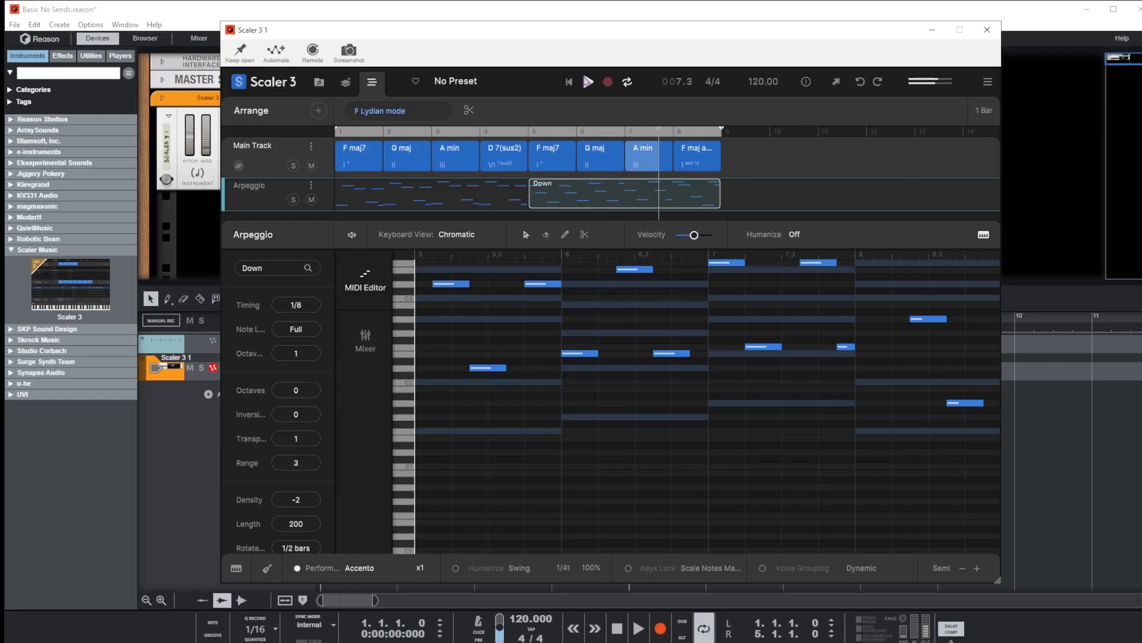
left_click(590, 82)
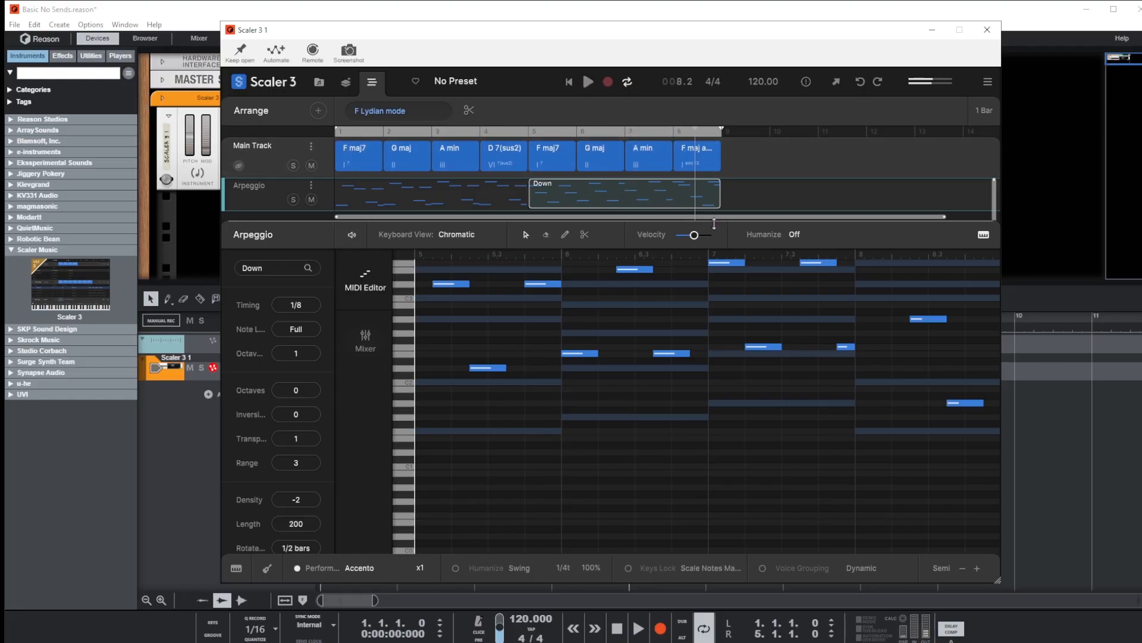
Step: Add a Bass motion track to the arrangement using Sidechain Bass 3 from the expressions, and return the playhead to the start
left_click_drag(725, 238, 736, 450)
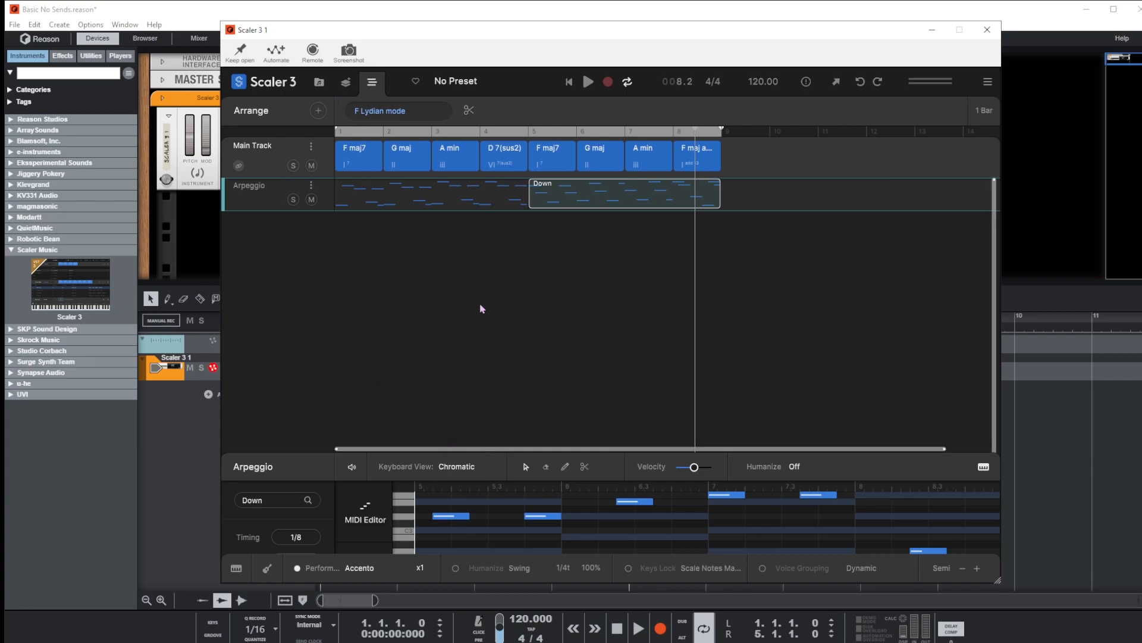
left_click(317, 112)
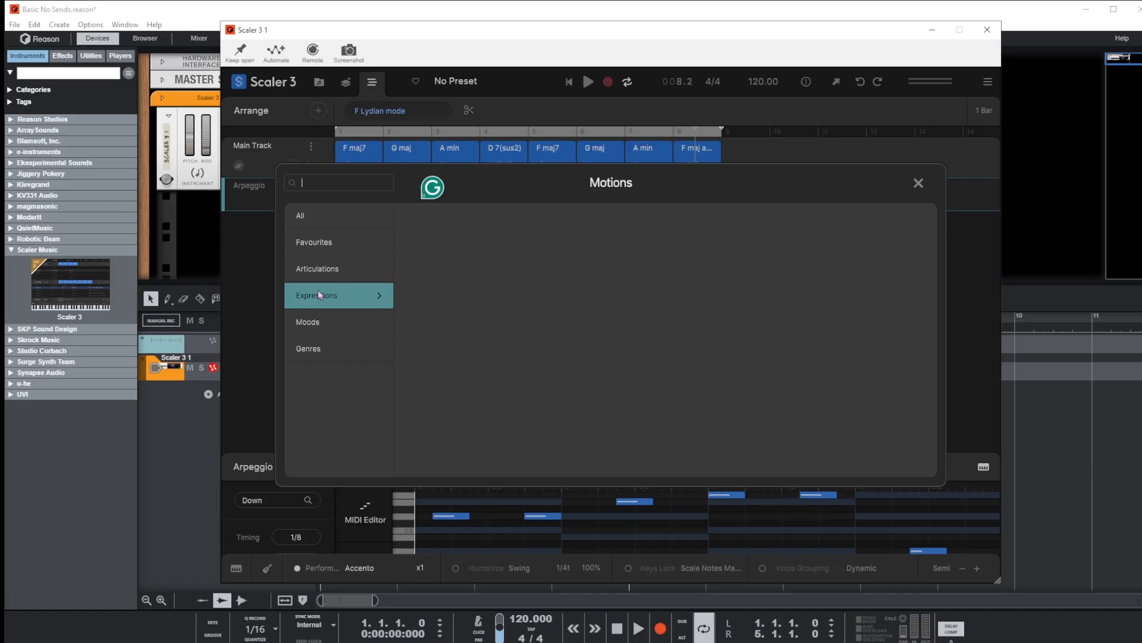
left_click(327, 267)
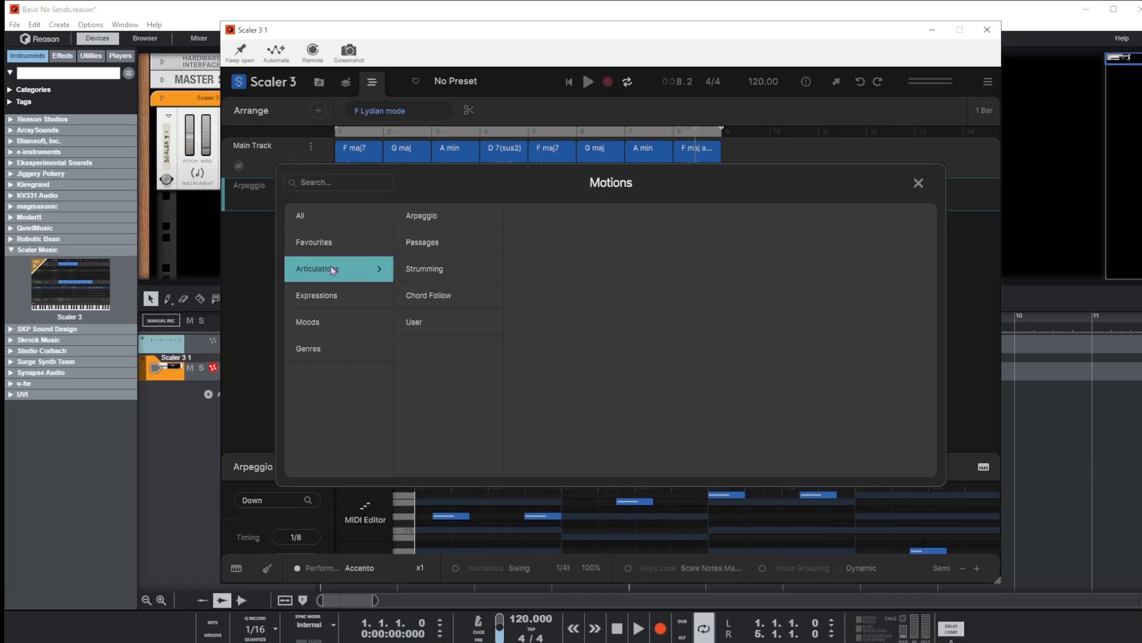
left_click(329, 304)
left_click(418, 301)
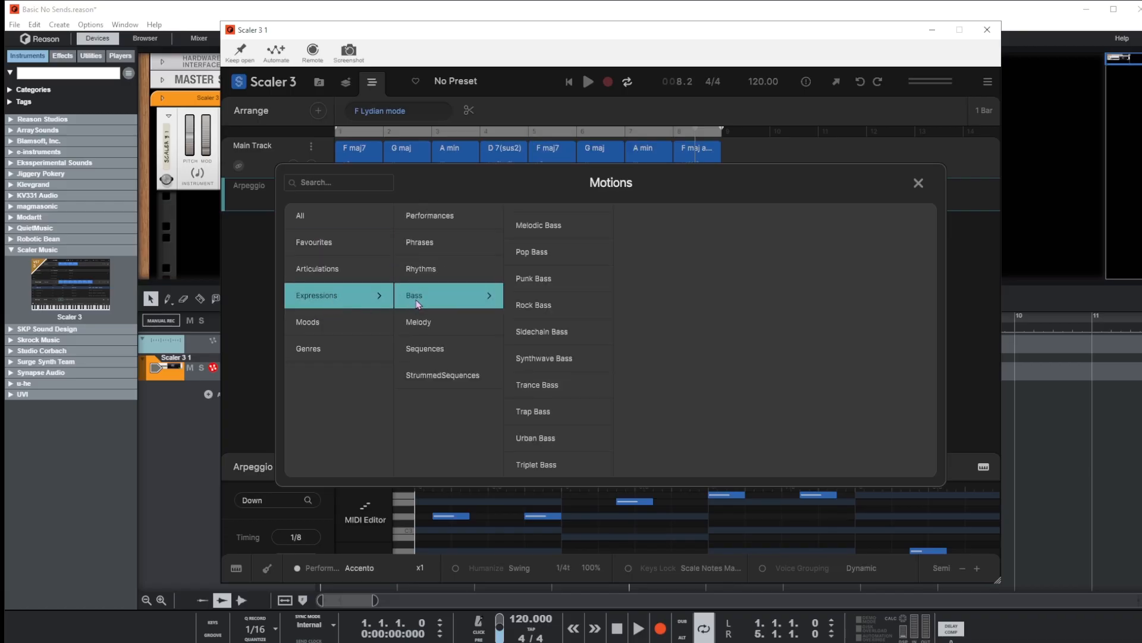
left_click(545, 333)
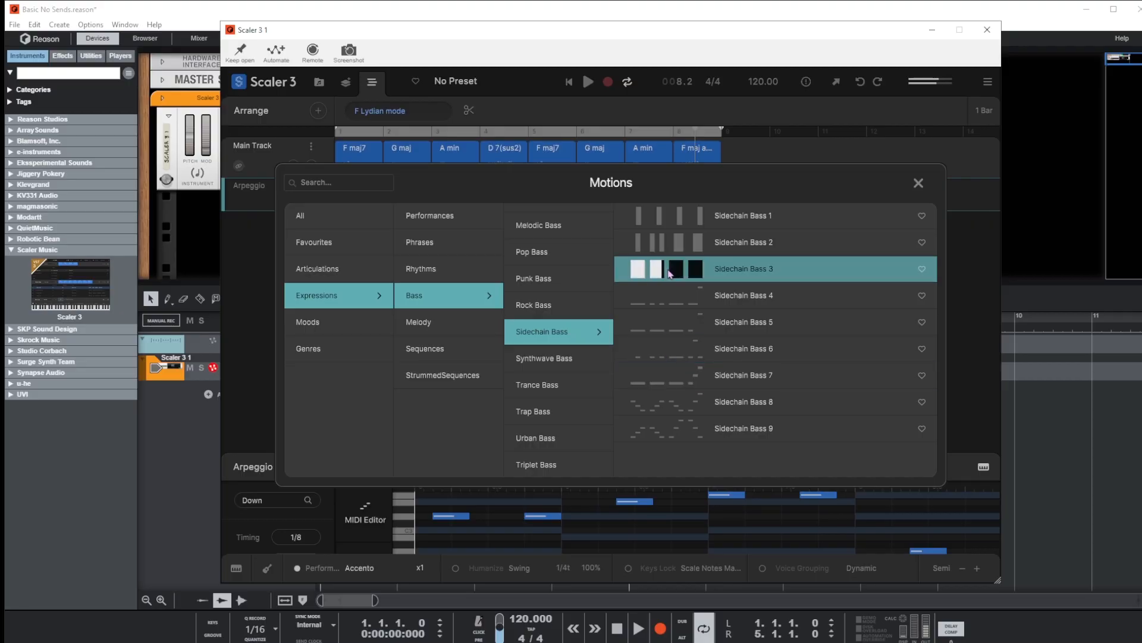
left_click(755, 270)
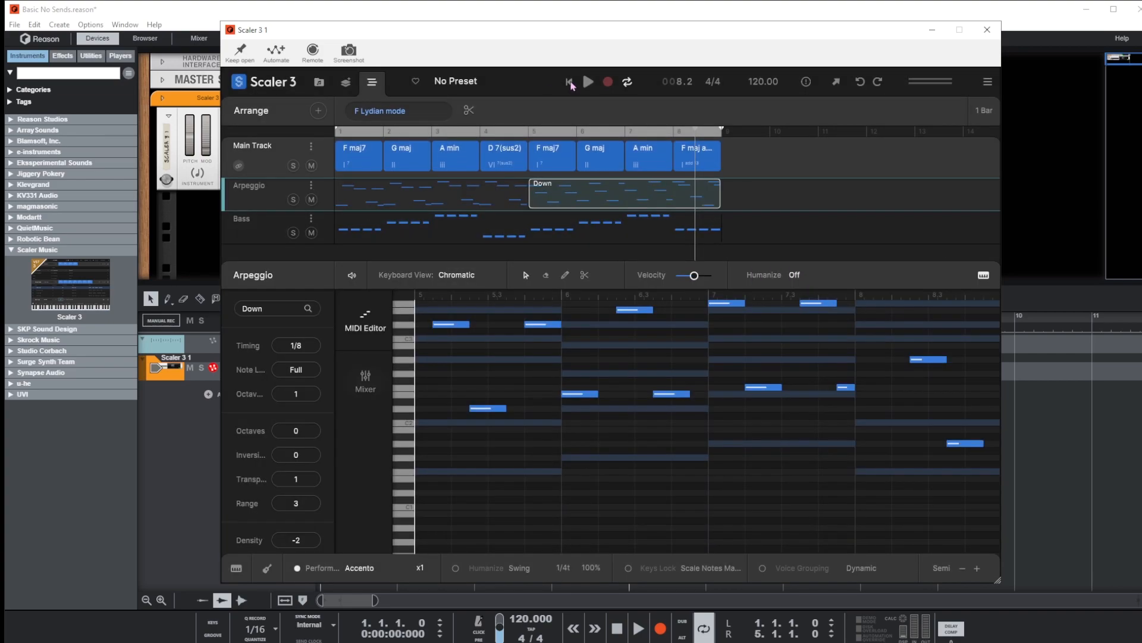
left_click(570, 83)
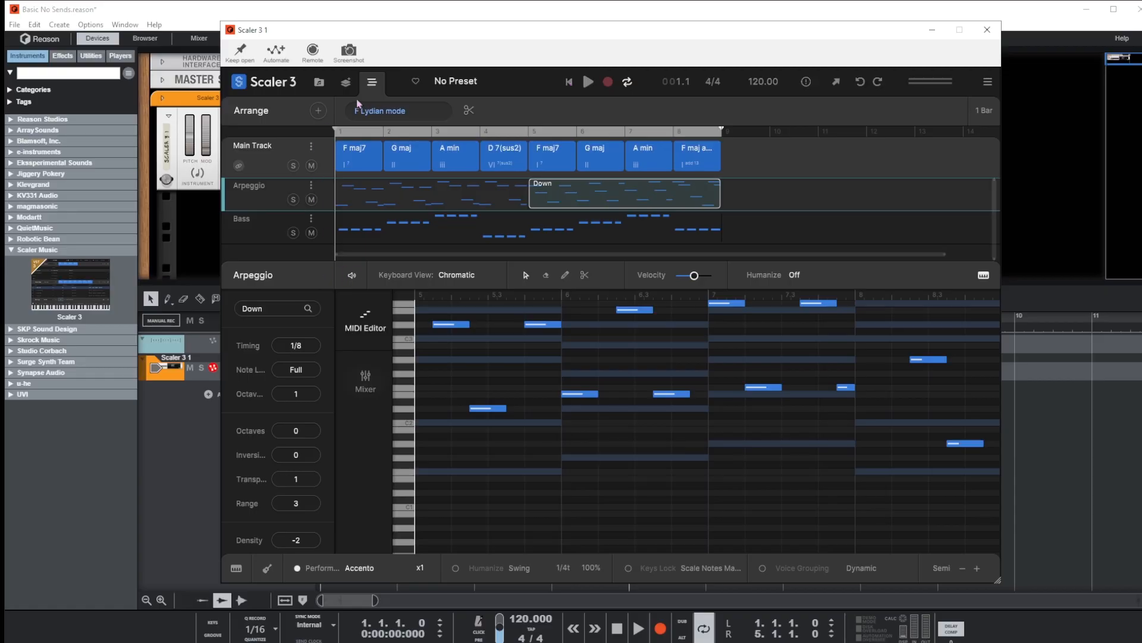
Step: Change the Bass track's sound in the mixer to Tight Bass from the internal bass sounds
left_click(365, 378)
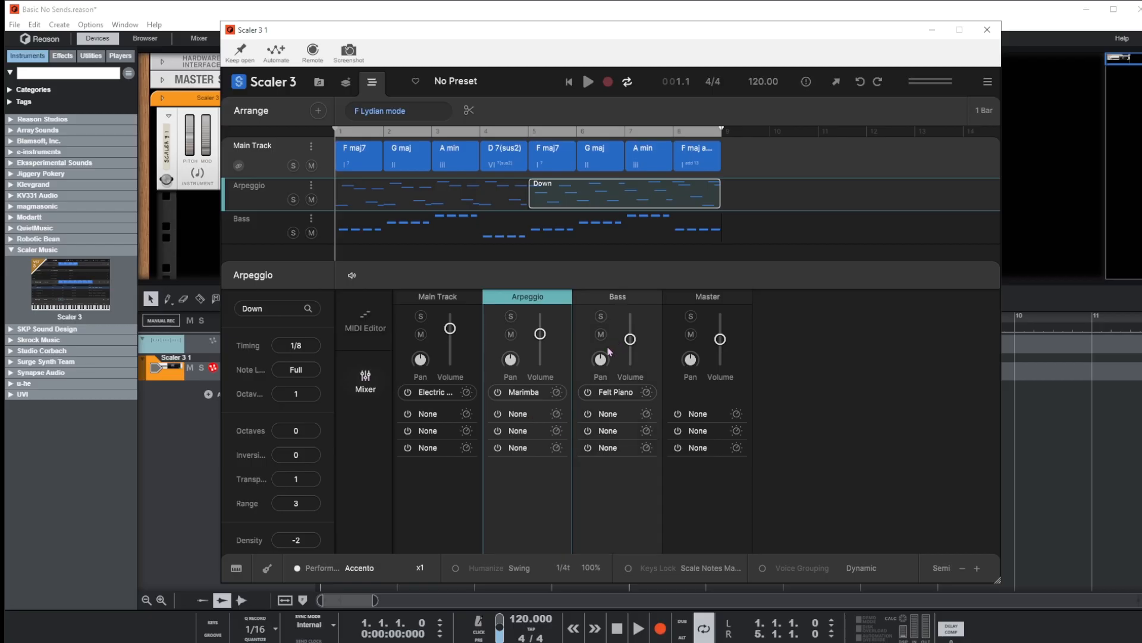
left_click(616, 394)
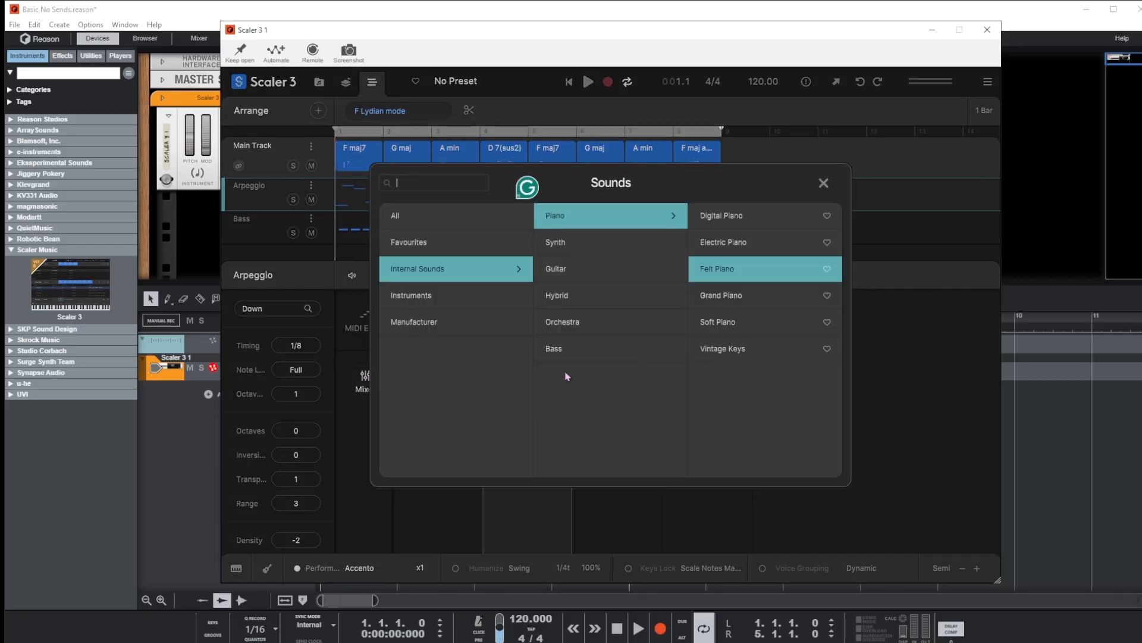
left_click(552, 351)
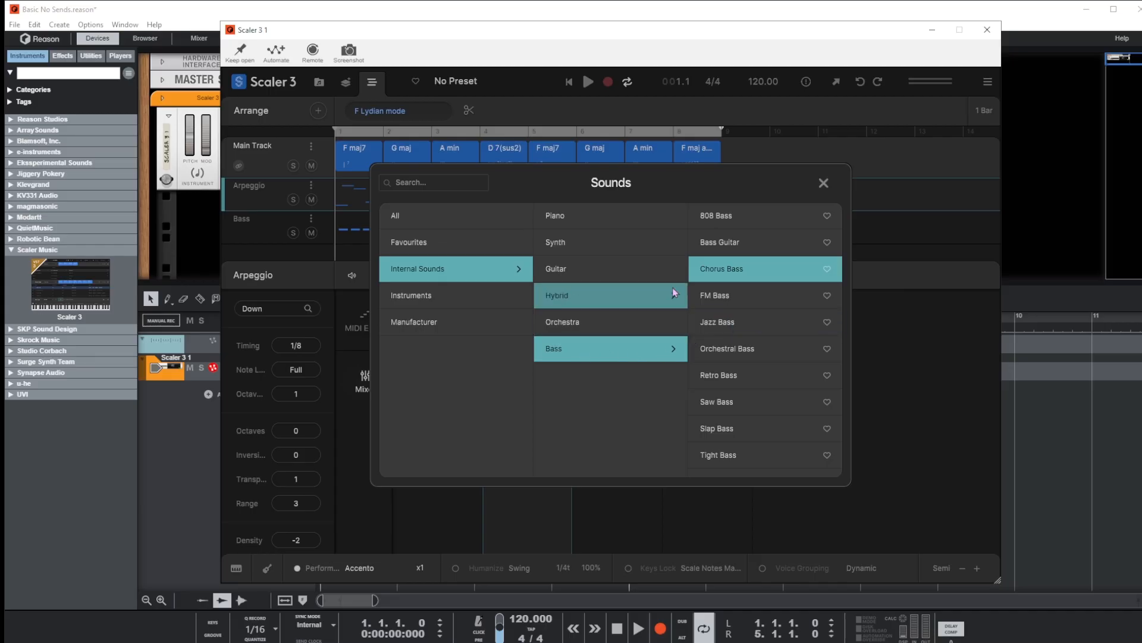
left_click(767, 378)
left_click(726, 455)
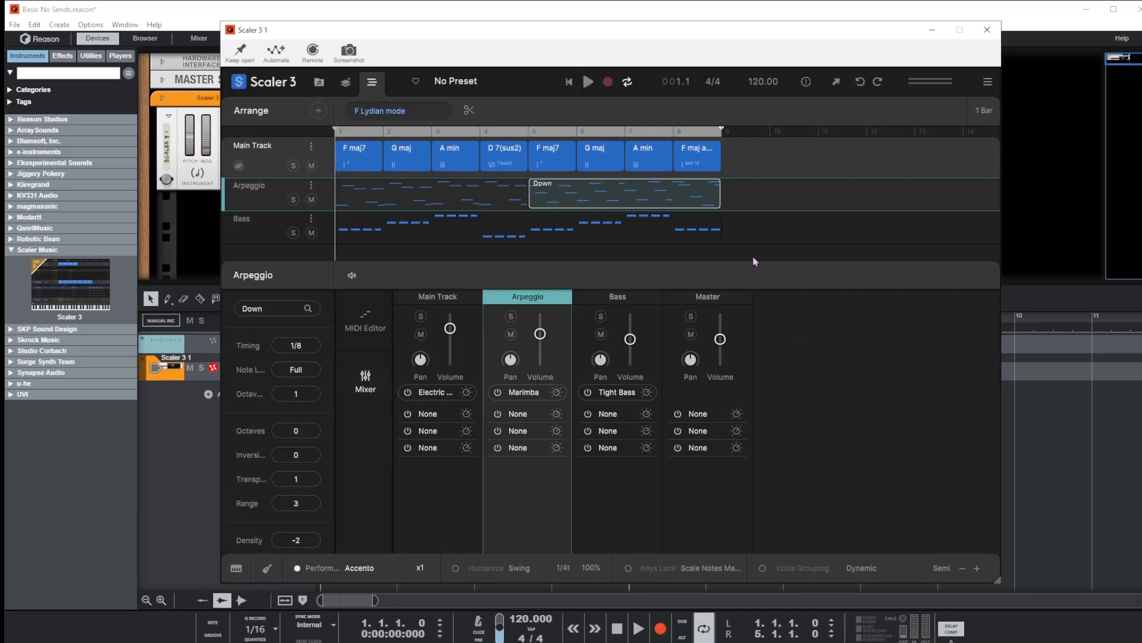
Step: Play the arrangement, solo the Bass track and raise its volume slightly
left_click(588, 82)
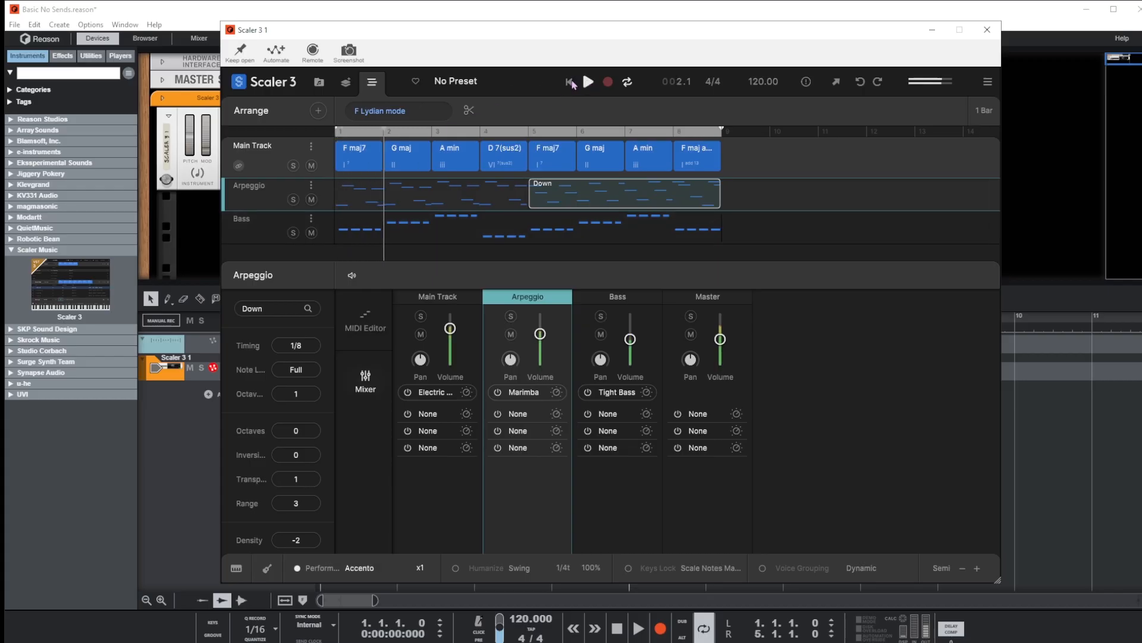
left_click(292, 233)
left_click_drag(630, 339, 632, 336)
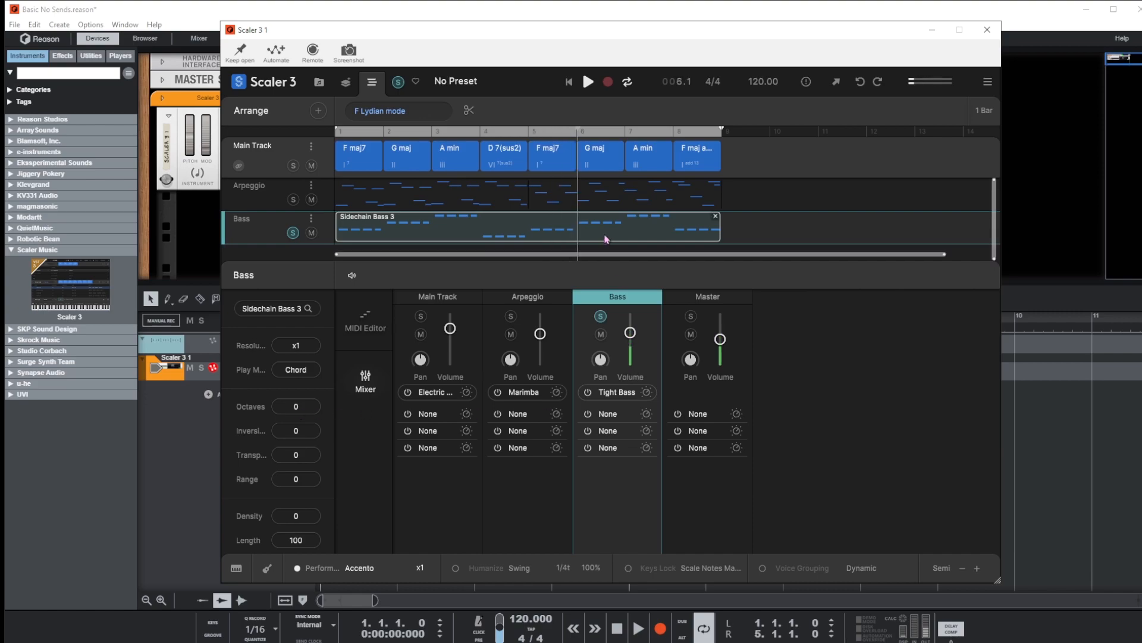
Step: Set the Octaves of the Sidechain Bass 3 clip to 1 and play it back
mouse_move(305, 409)
left_mouse_down()
mouse_move(311, 394)
mouse_move(321, 395)
mouse_move(316, 410)
left_mouse_up()
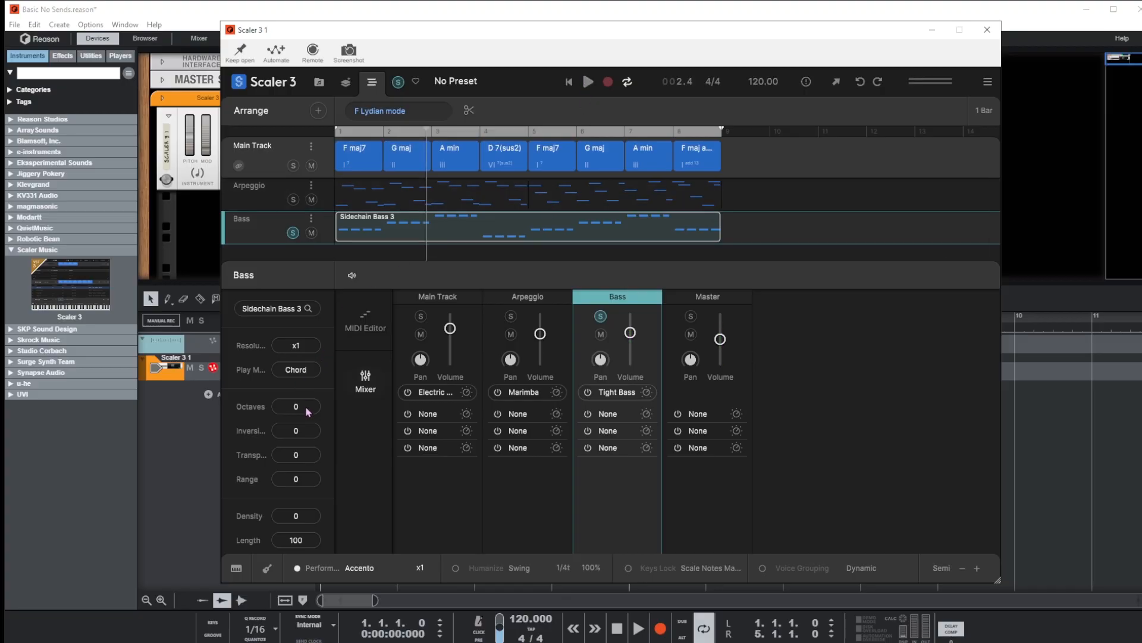
left_click_drag(306, 411, 311, 393)
left_click(588, 81)
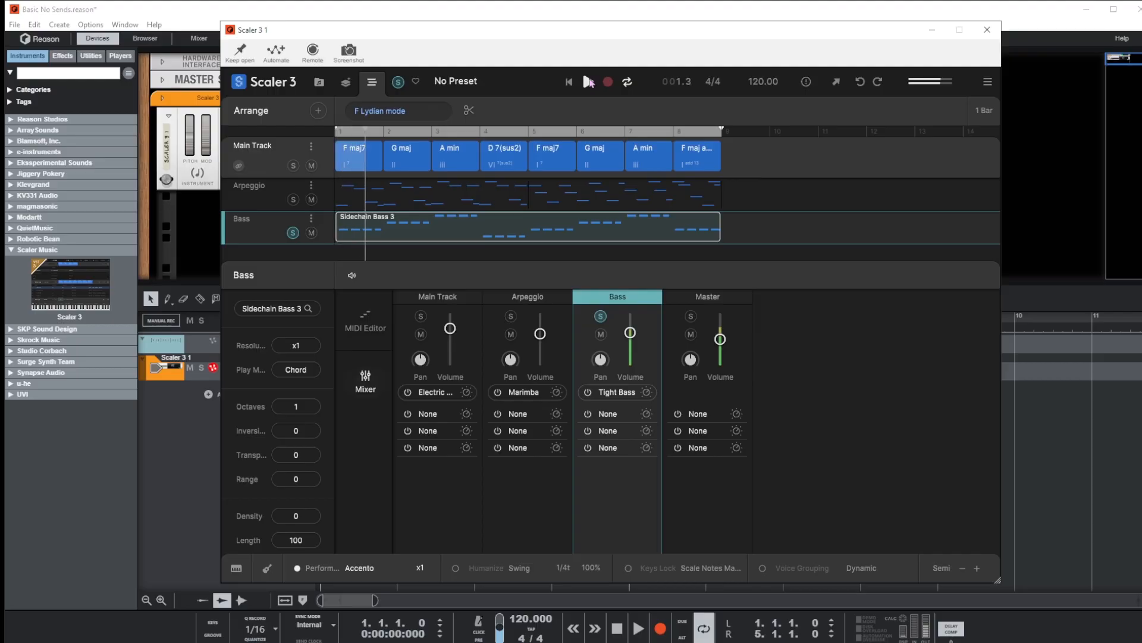
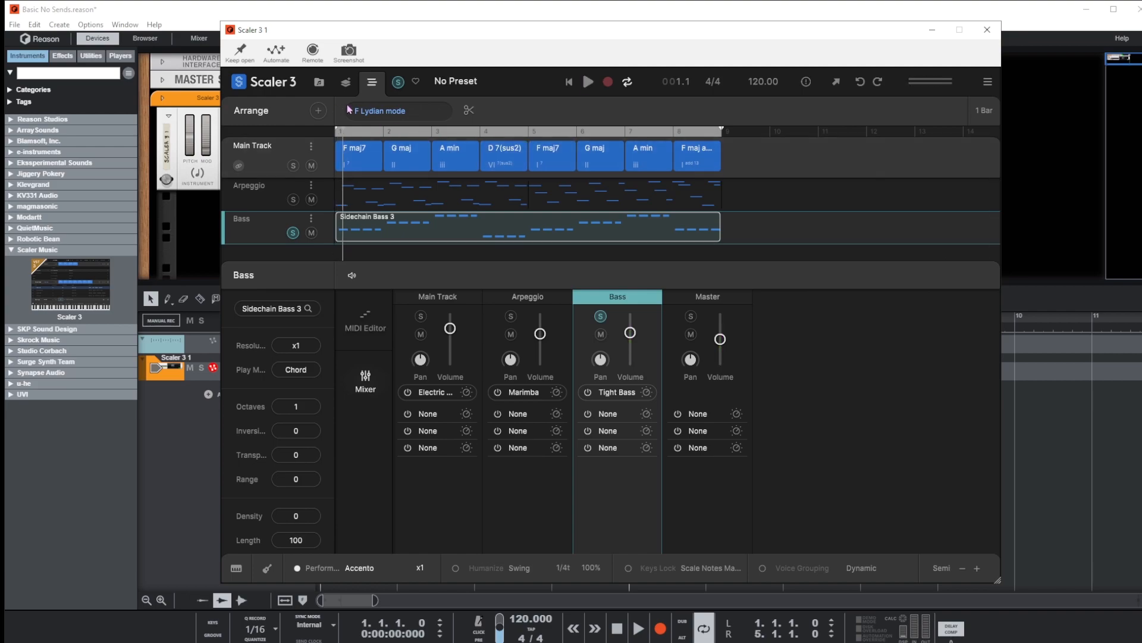
Step: Place the playhead at the start of bar 5 and split the Bass clip there
left_click(530, 134)
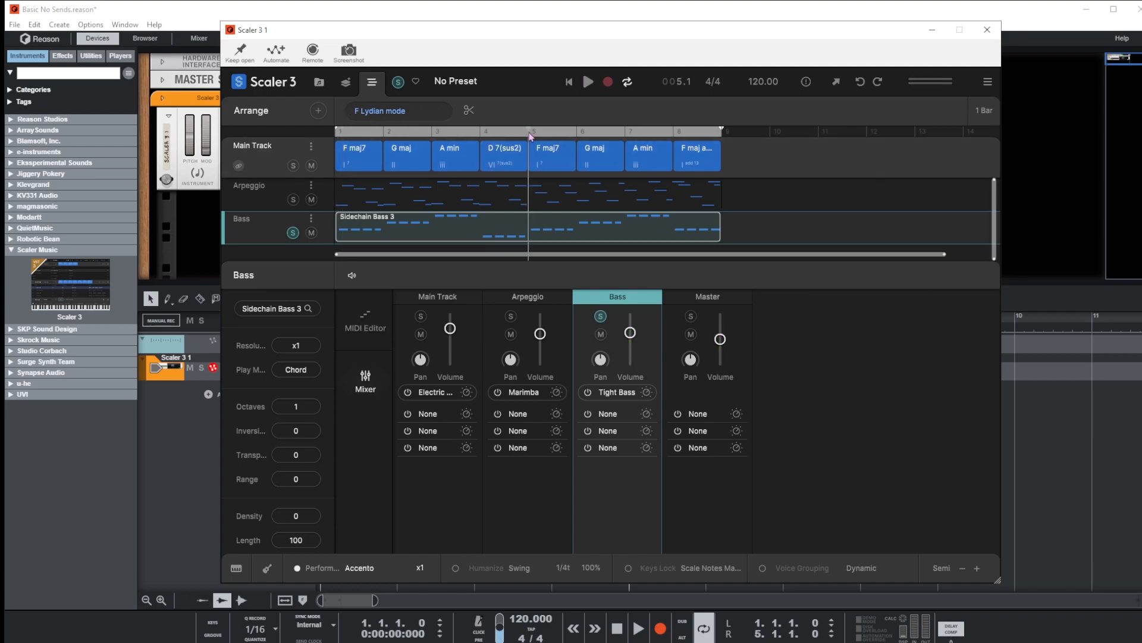
left_click(469, 110)
left_click(531, 225)
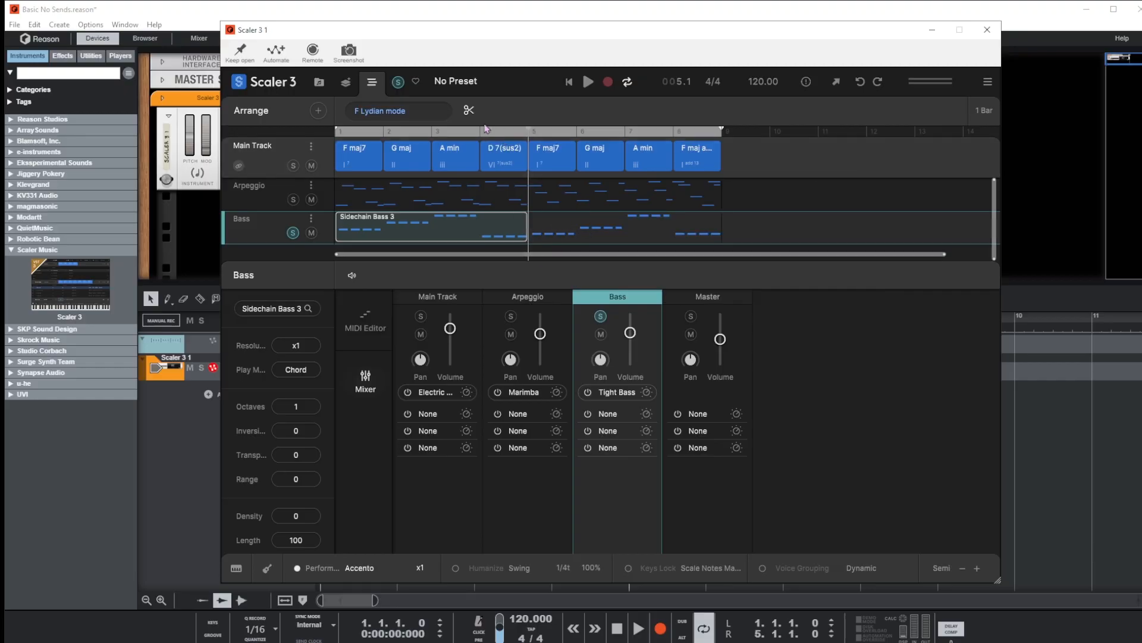
Step: Change the motion of the second Bass clip, covering bars 5 to 8, to Sidechain Bass 8
left_click(600, 230)
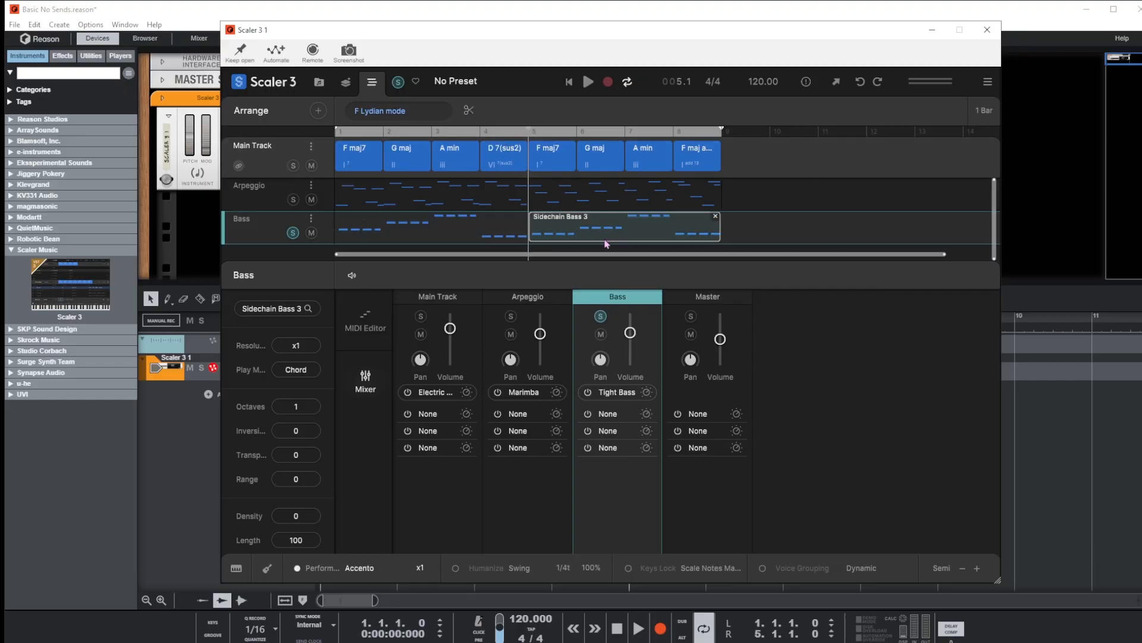
left_click(256, 308)
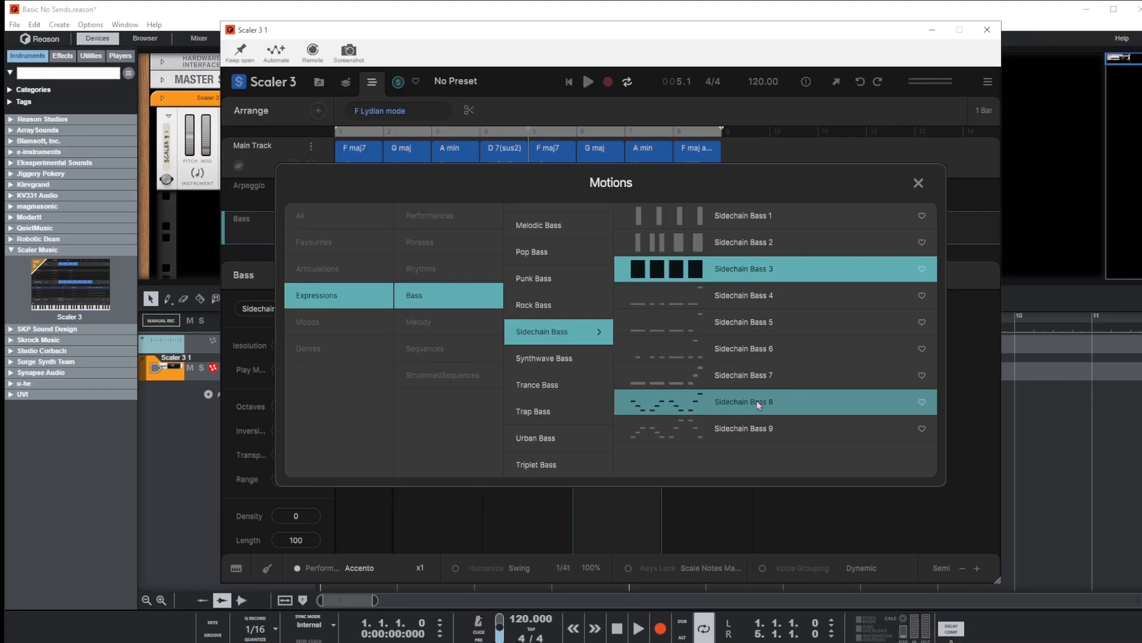
double_click(733, 403)
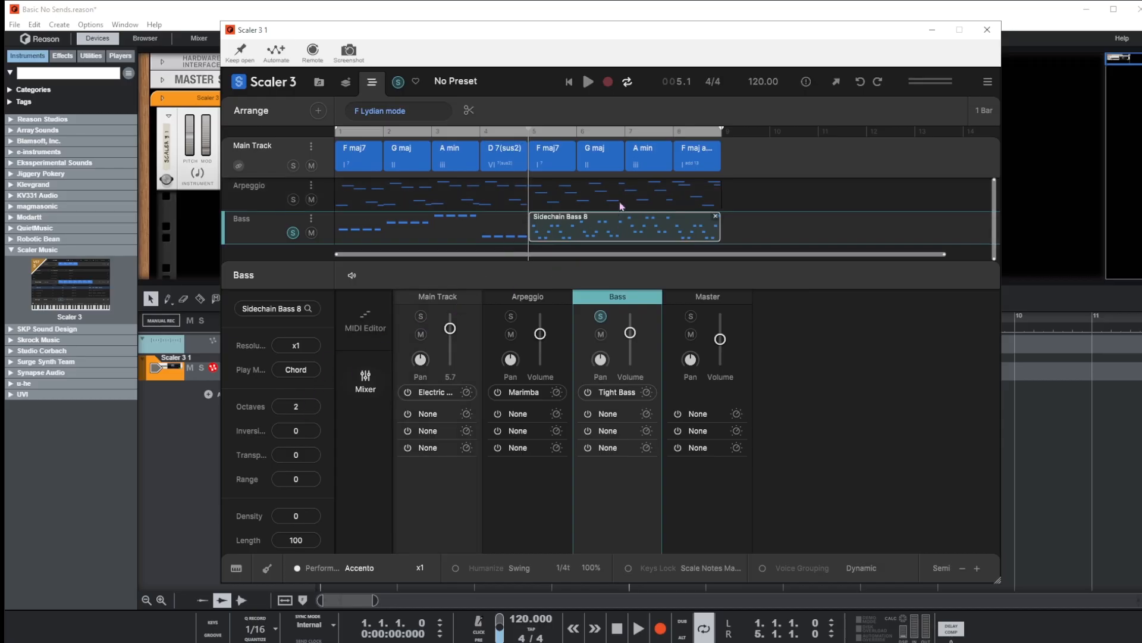
Step: Play the soloed Bass track from the start, and turn off its solo to hear the full arrangement
left_click(567, 82)
left_click(588, 82)
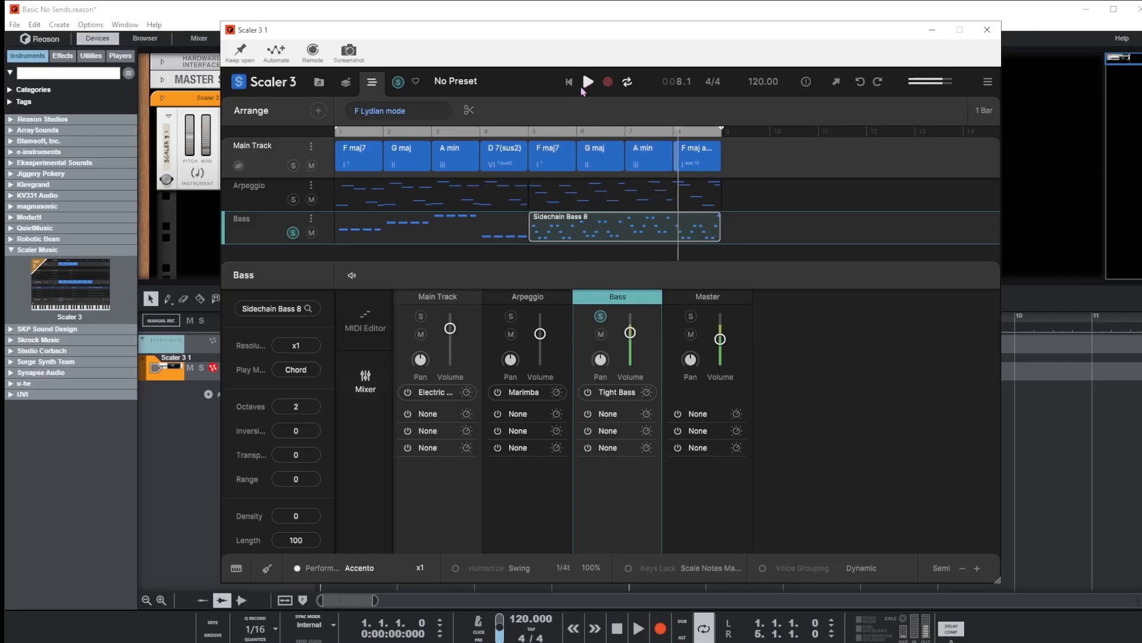
left_click(294, 233)
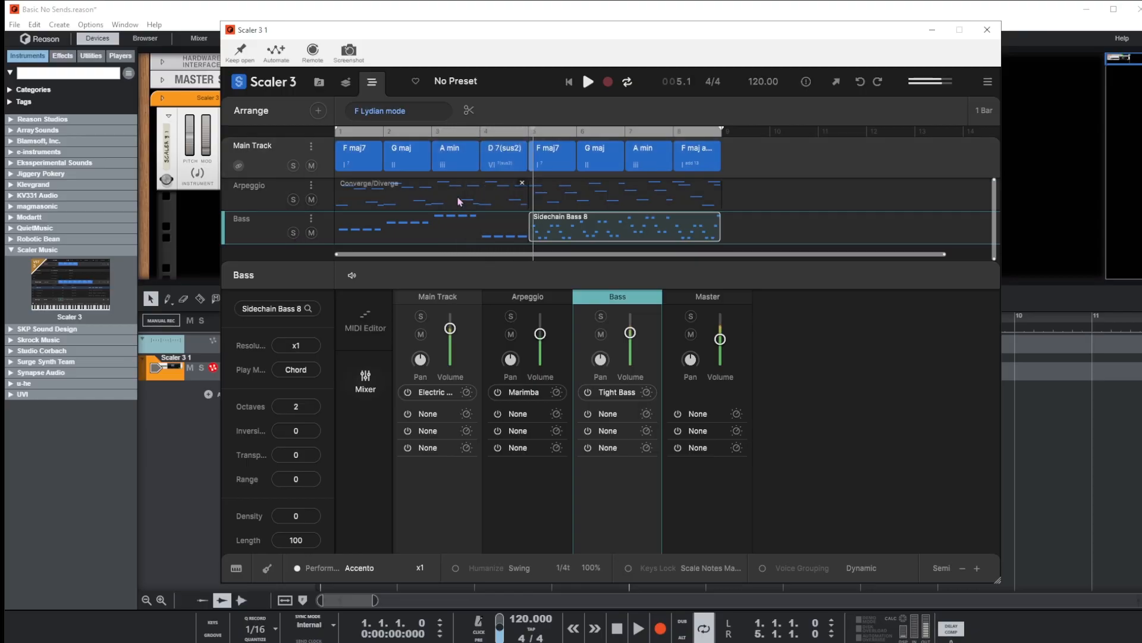
Step: Enlarge the arrangement area above the mixer slightly, stop playback and return the playhead to the start
left_click(285, 193)
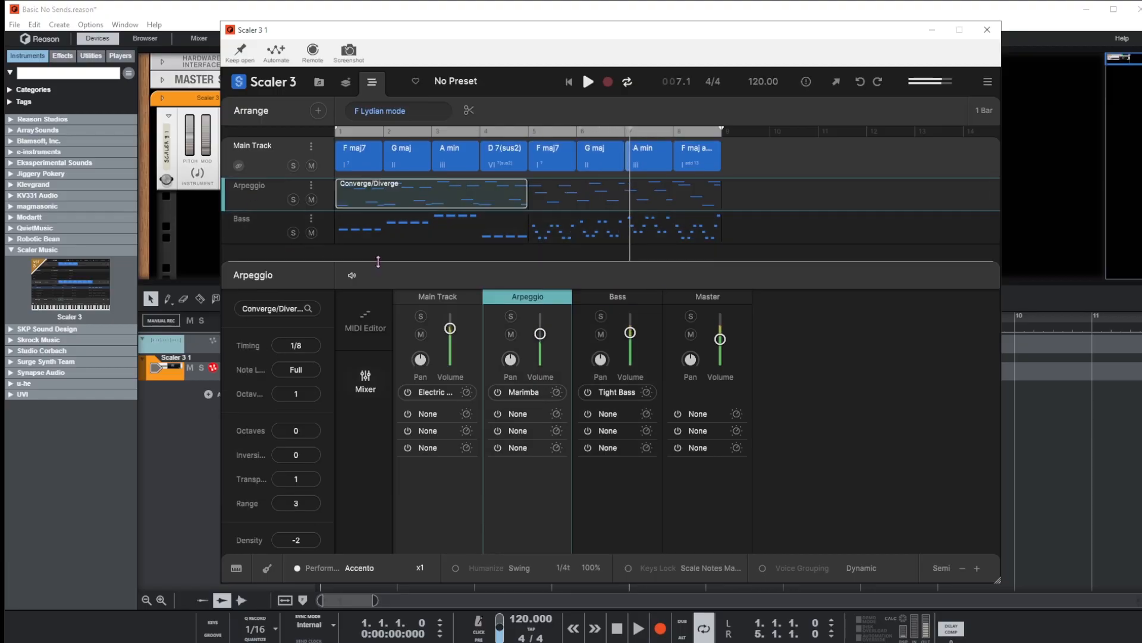
left_click_drag(378, 261, 382, 370)
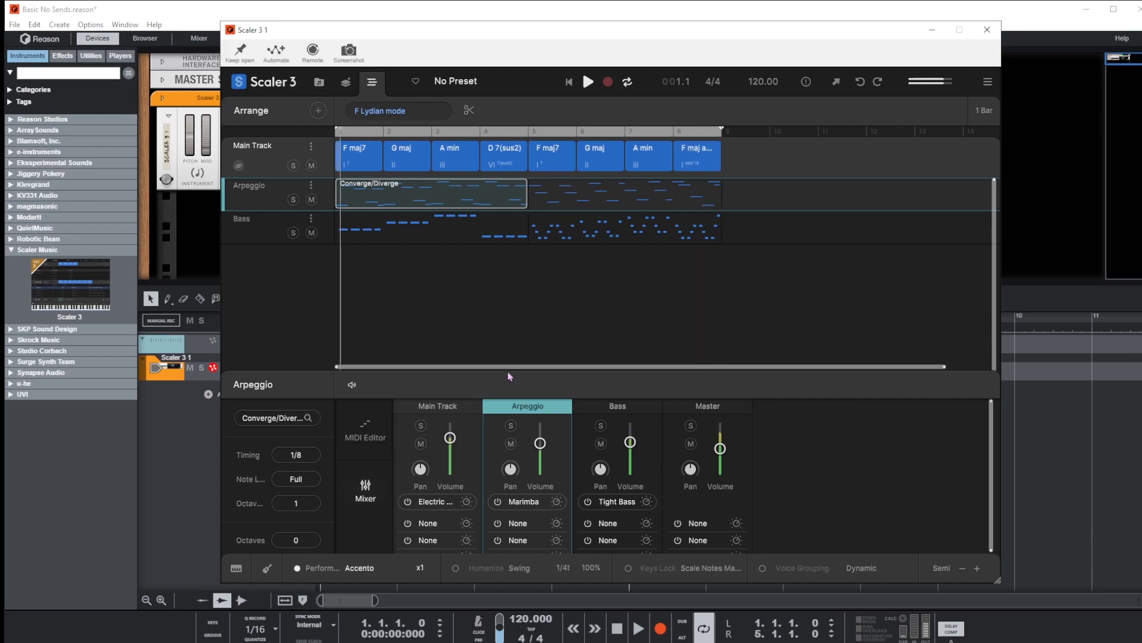
left_click_drag(514, 367, 514, 293)
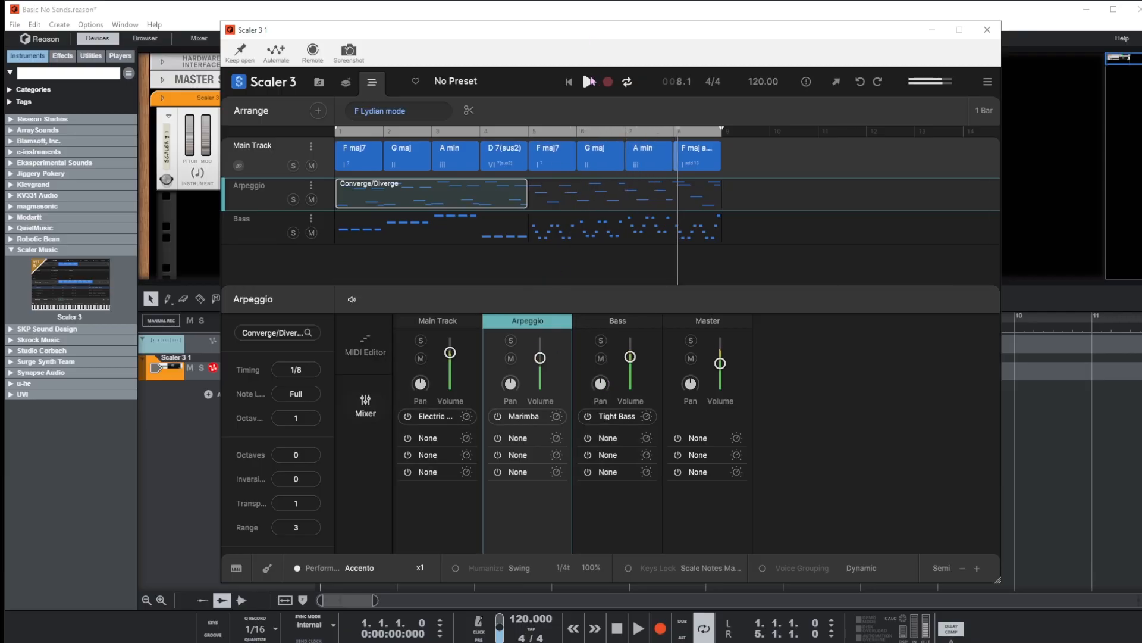
left_click(588, 82)
left_click(570, 82)
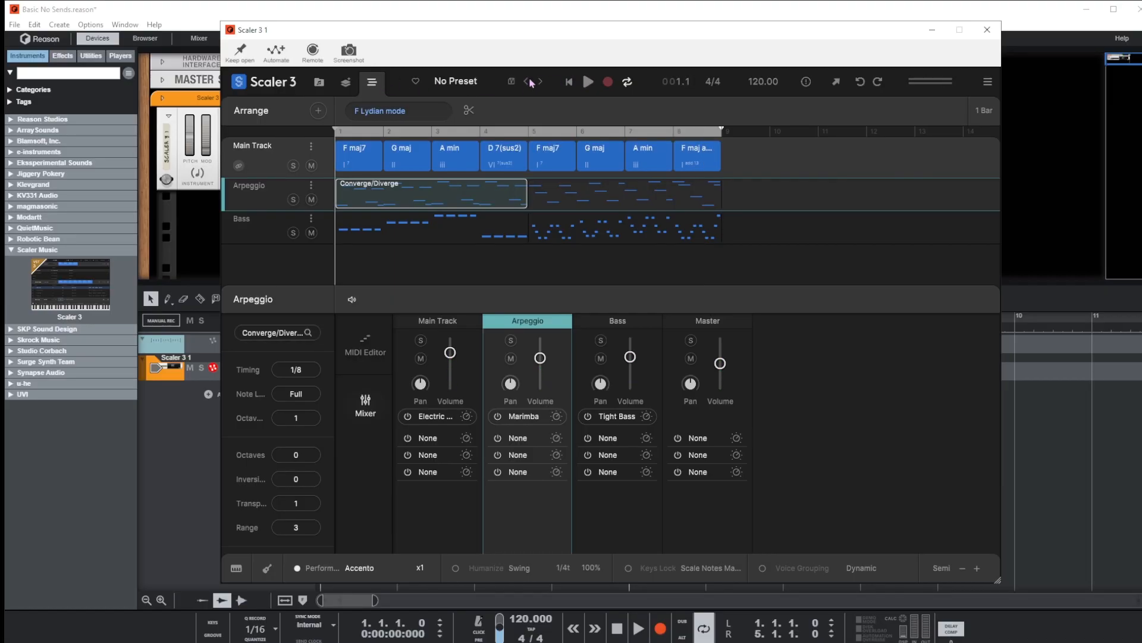
Step: Start a new Scaler session and make the Chord Set section slightly taller
left_click(241, 82)
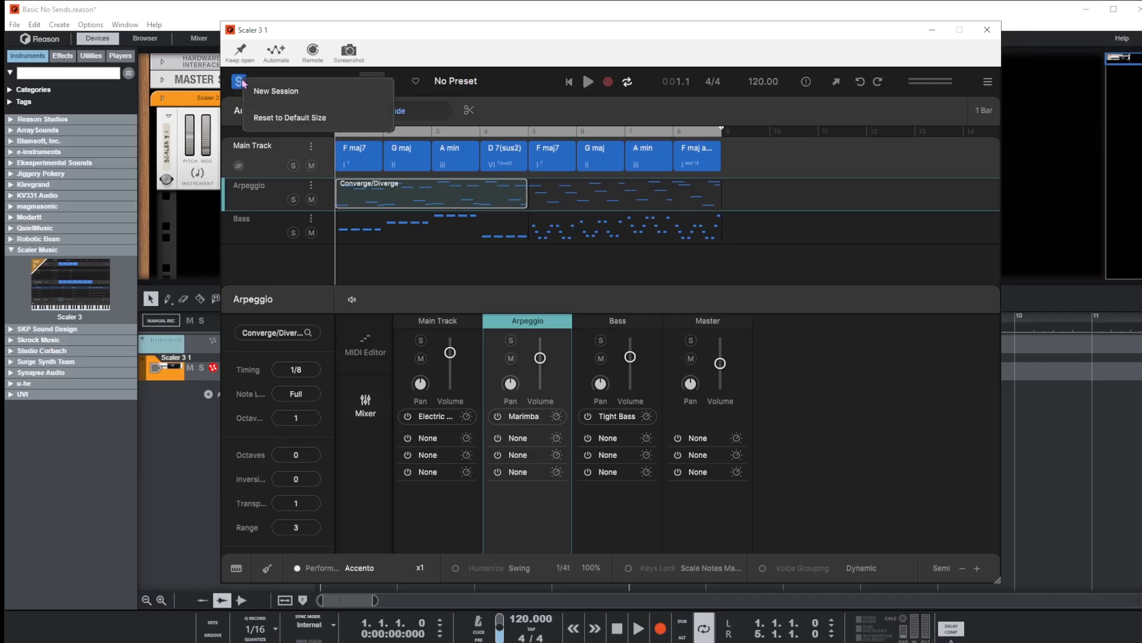
left_click(316, 99)
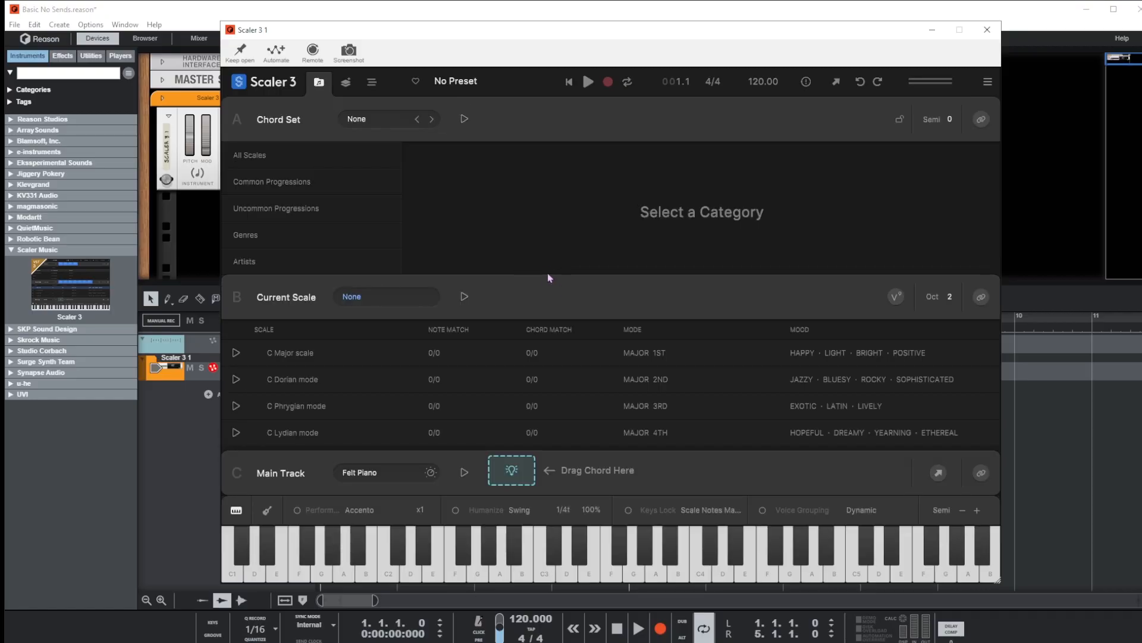
mouse_move(551, 278)
left_mouse_down()
mouse_move(544, 349)
mouse_move(551, 226)
mouse_move(561, 288)
left_mouse_up()
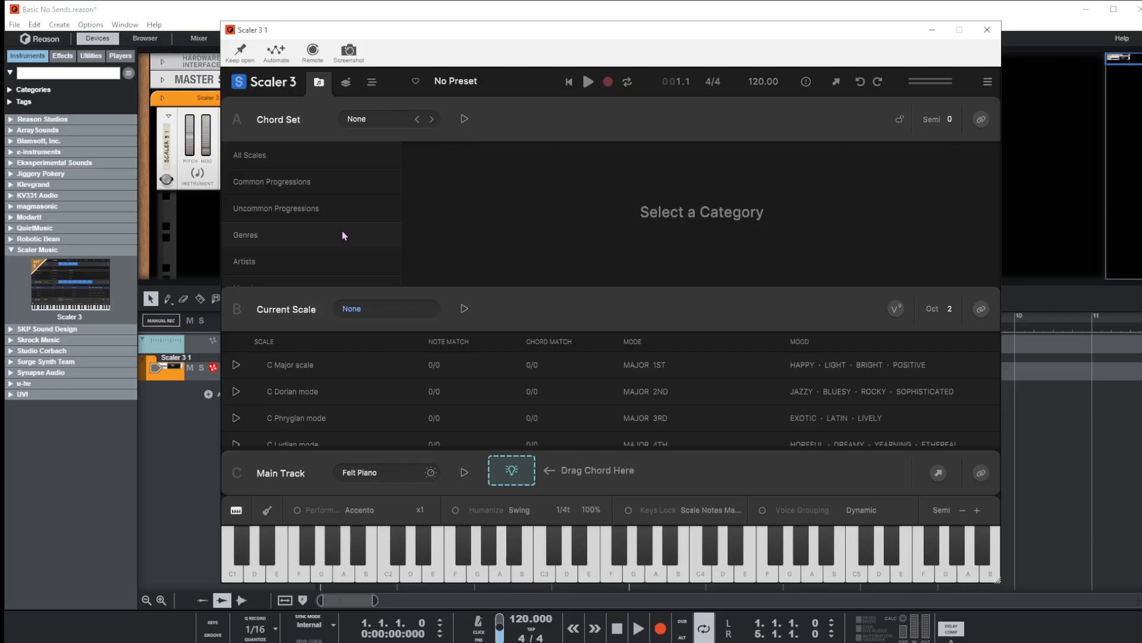
Step: Show All Scales and filter the scale list by the notes C and D
left_click(258, 156)
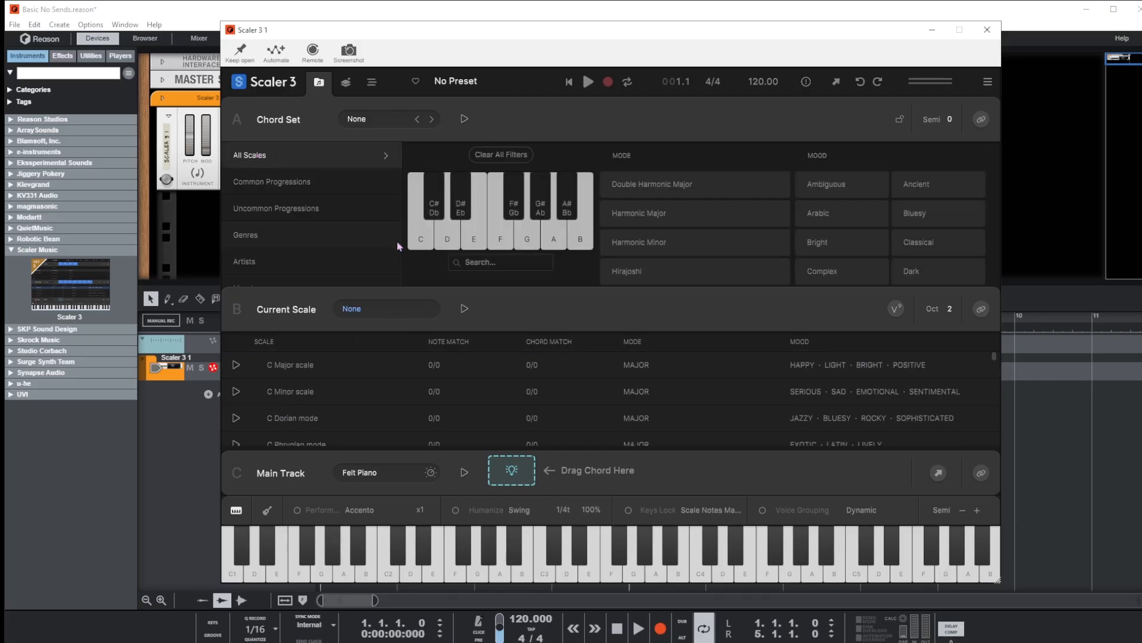
left_click(426, 237)
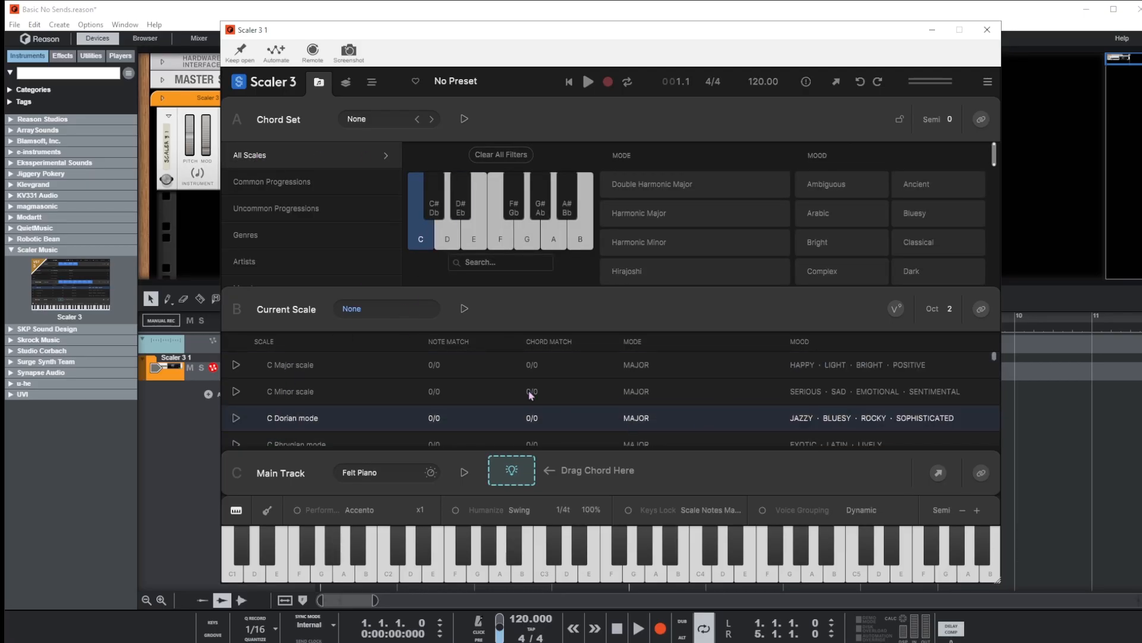
left_click(442, 240)
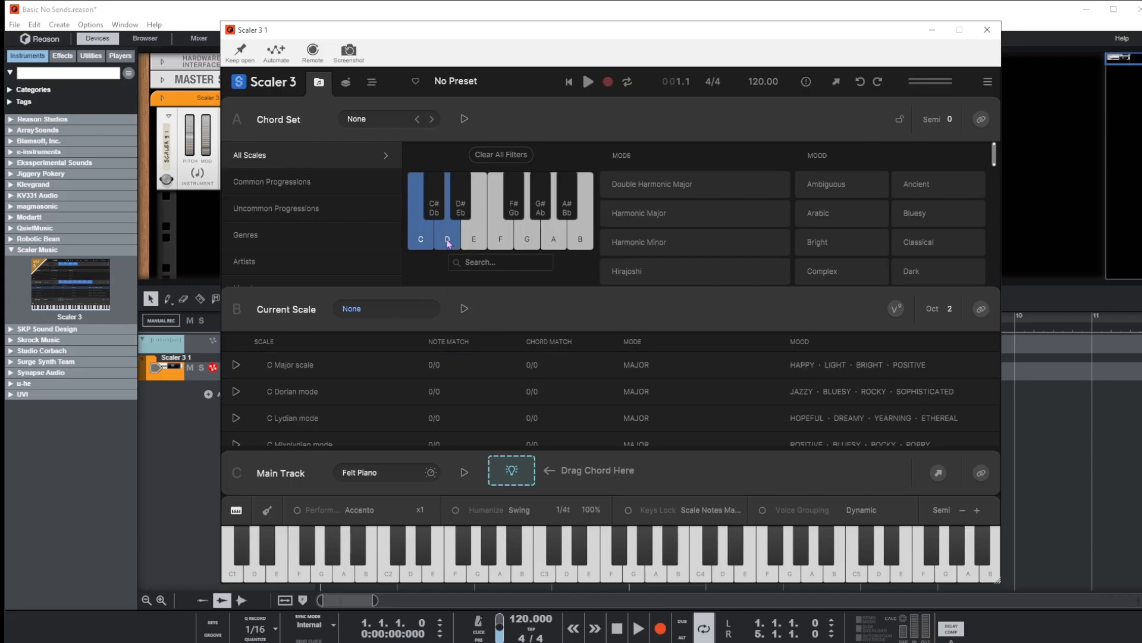
Step: Clear the note filters and list the scales for D alone, followed by those for F alone
left_click(494, 156)
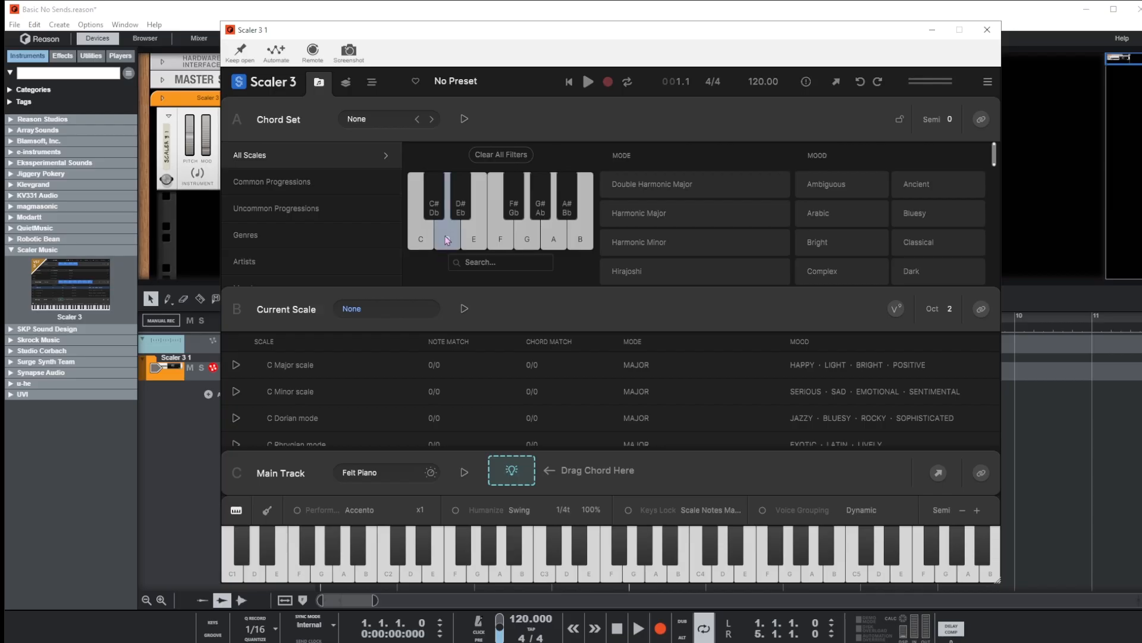
left_click(447, 240)
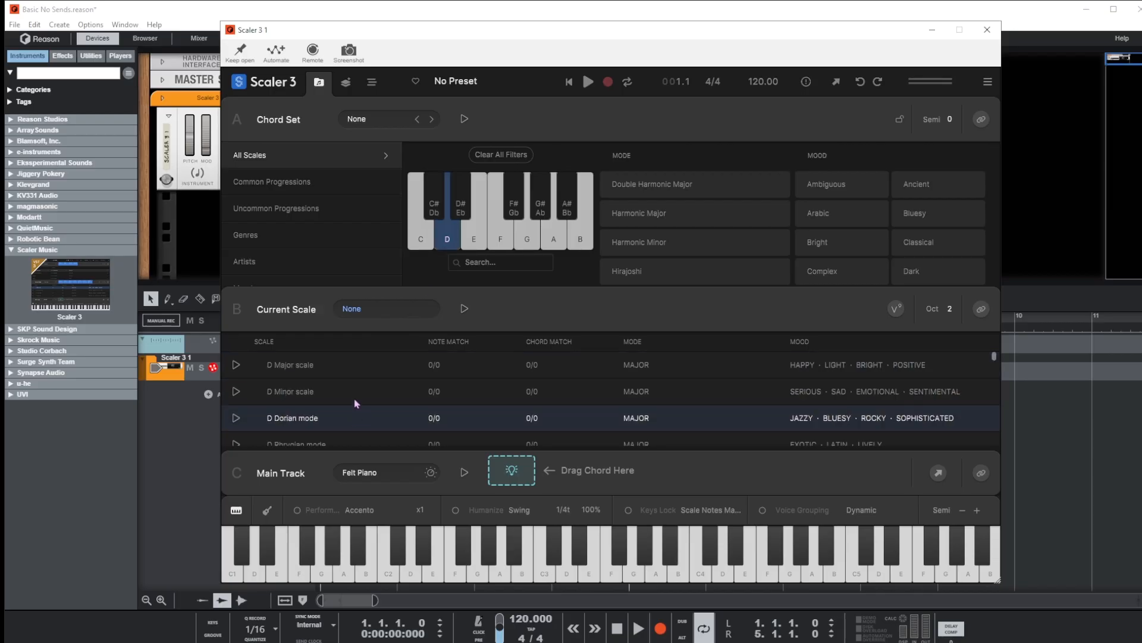
left_click(500, 235)
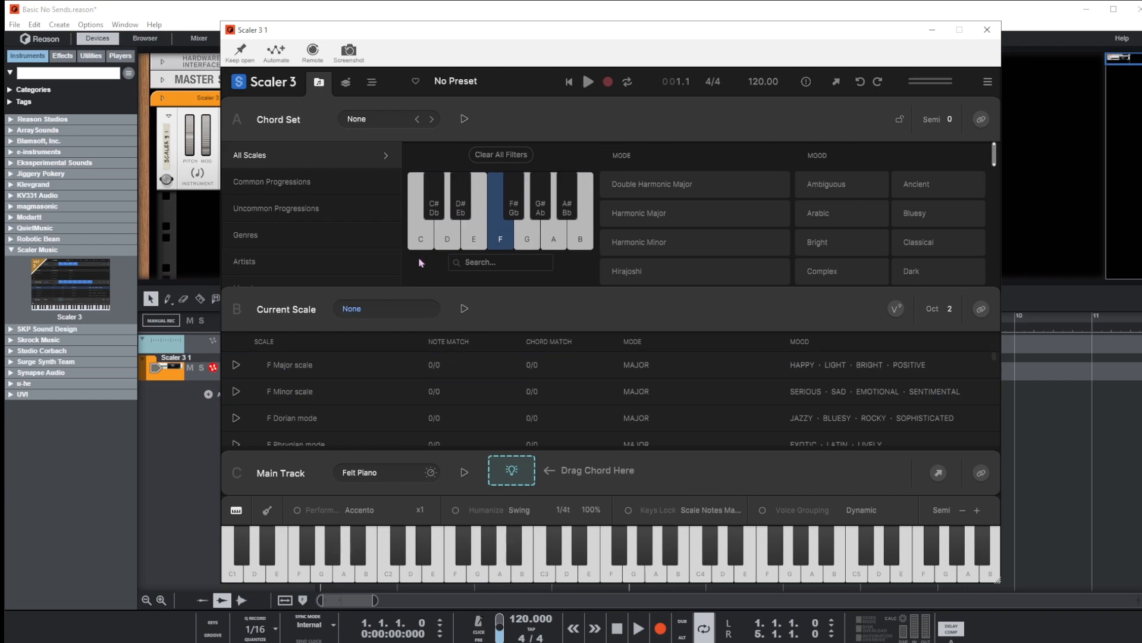
Step: Filter the scale list by the notes D and F together, and add A#/Bb to the filter
left_click(449, 240)
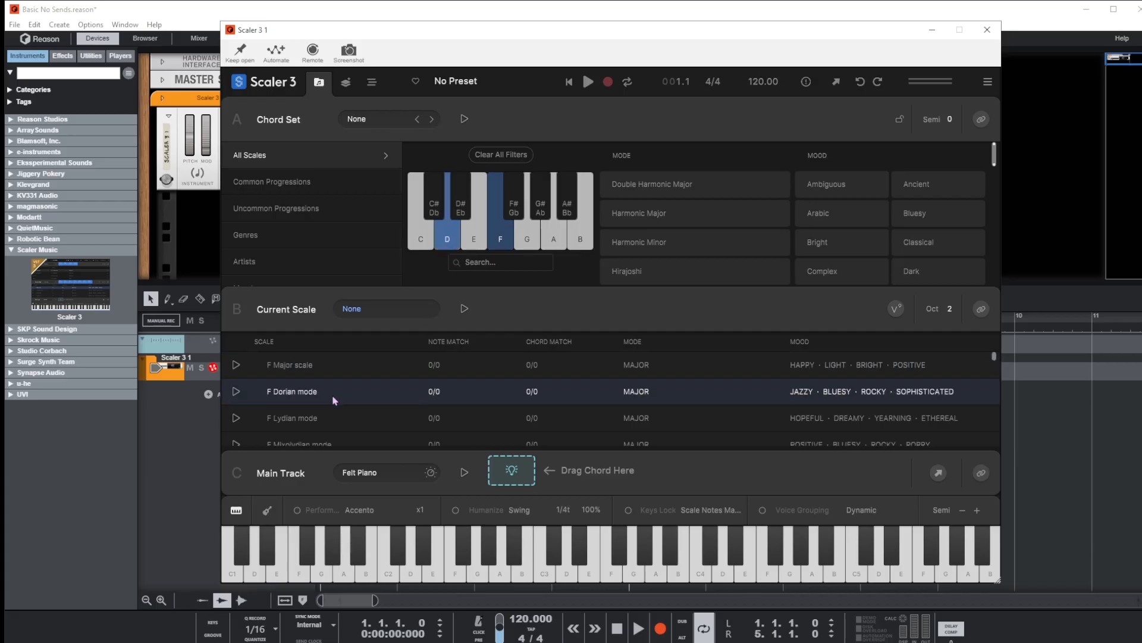
left_click(497, 240)
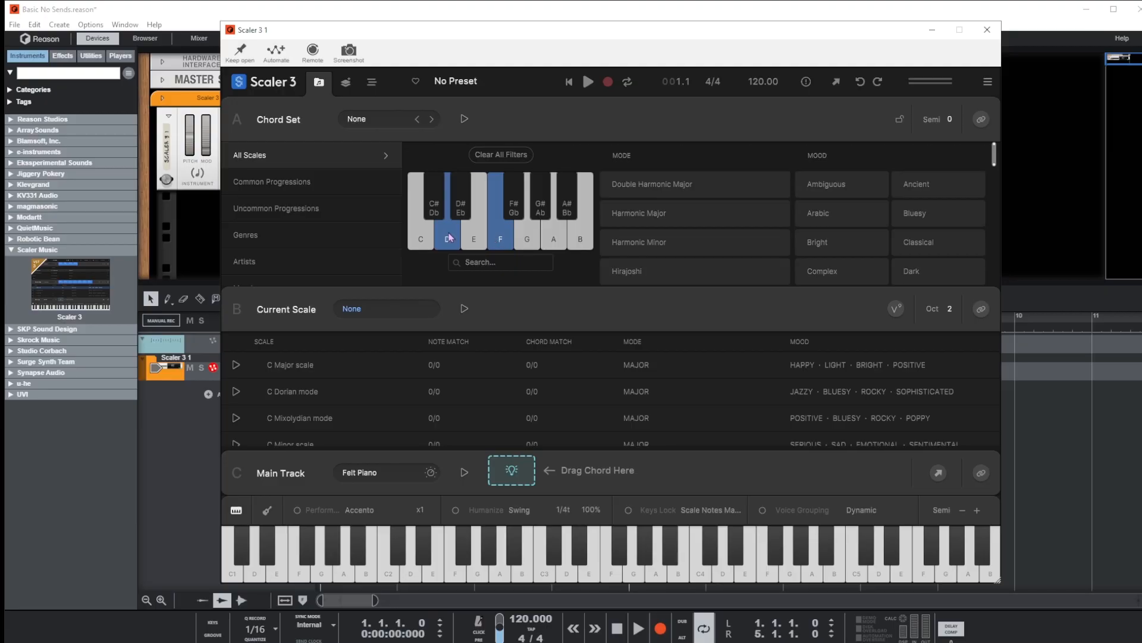
left_click(567, 206)
left_click(567, 206)
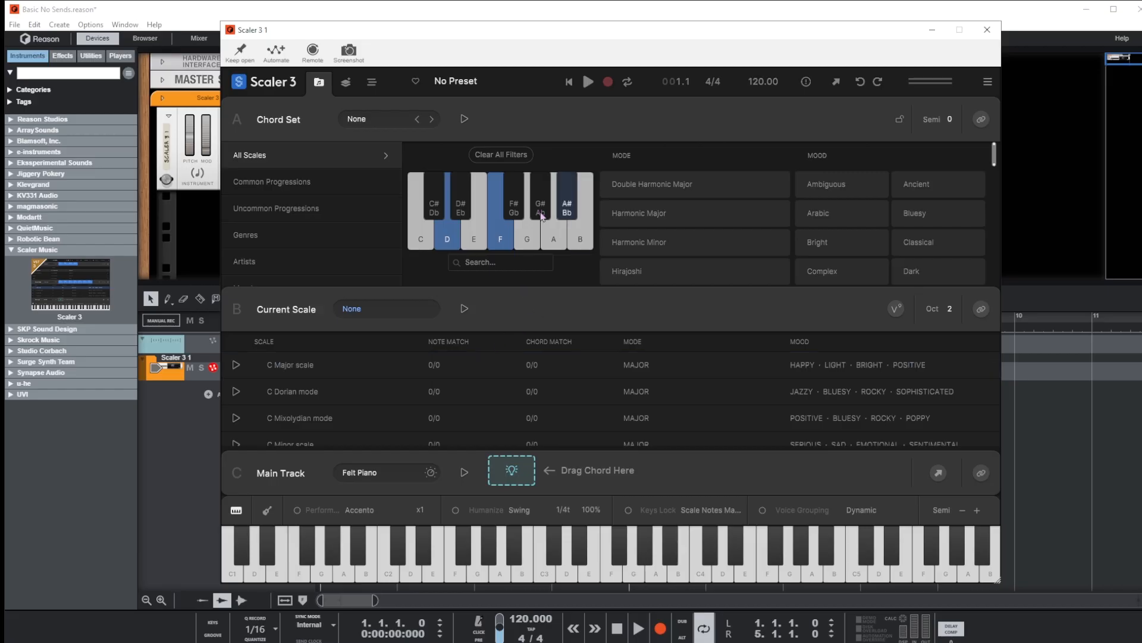
left_click(567, 206)
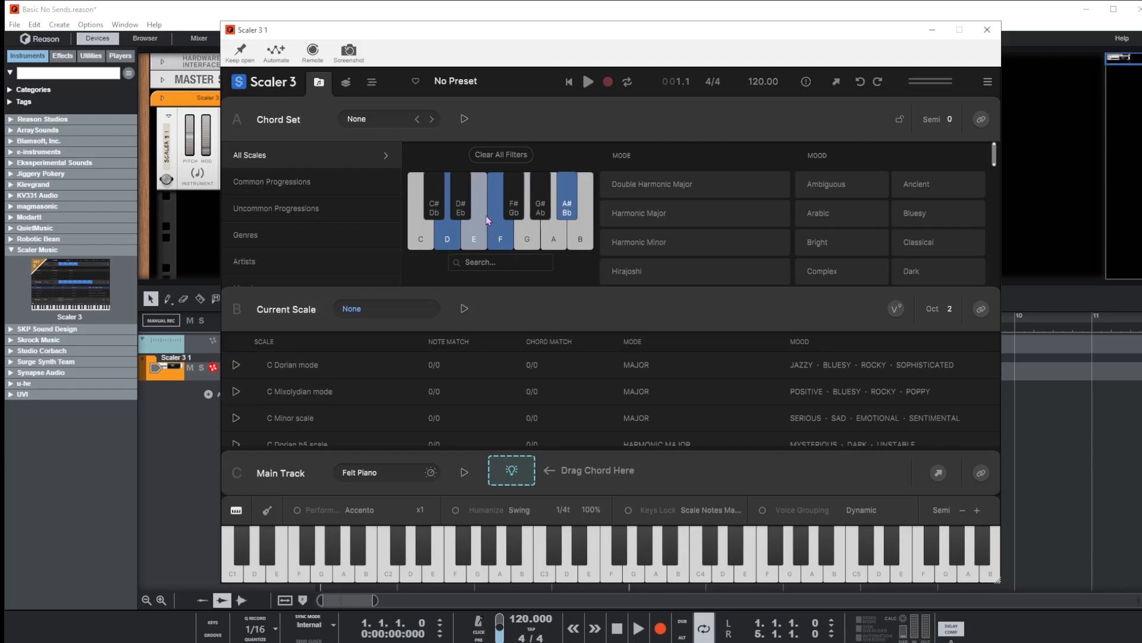
Step: Clear all note filters and filter the scale list by F only
left_click(501, 155)
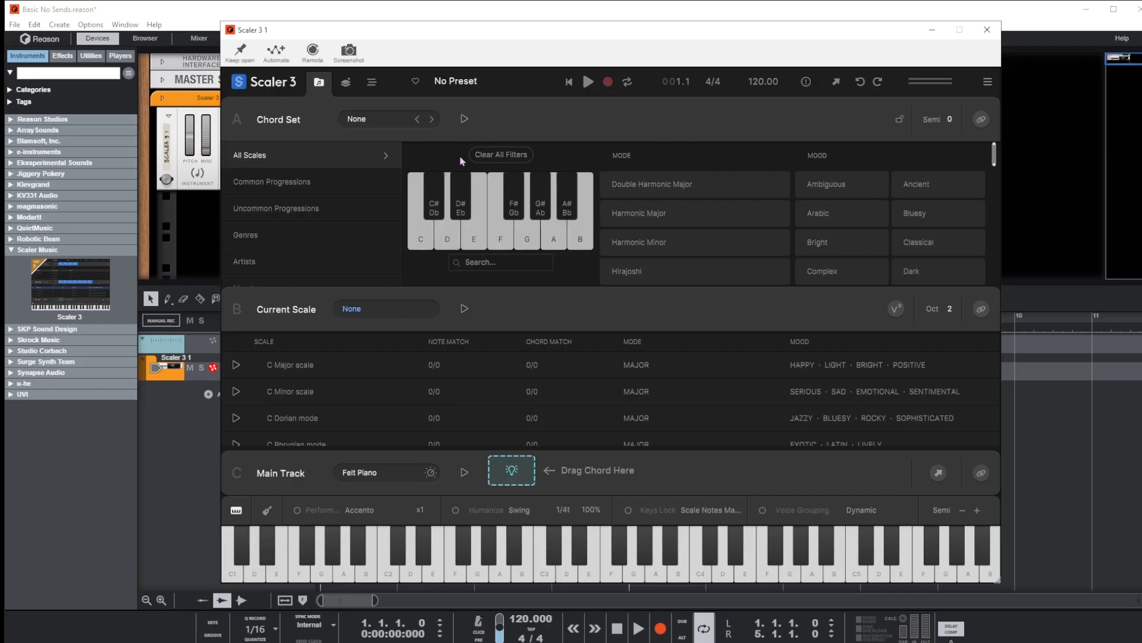
left_click(500, 238)
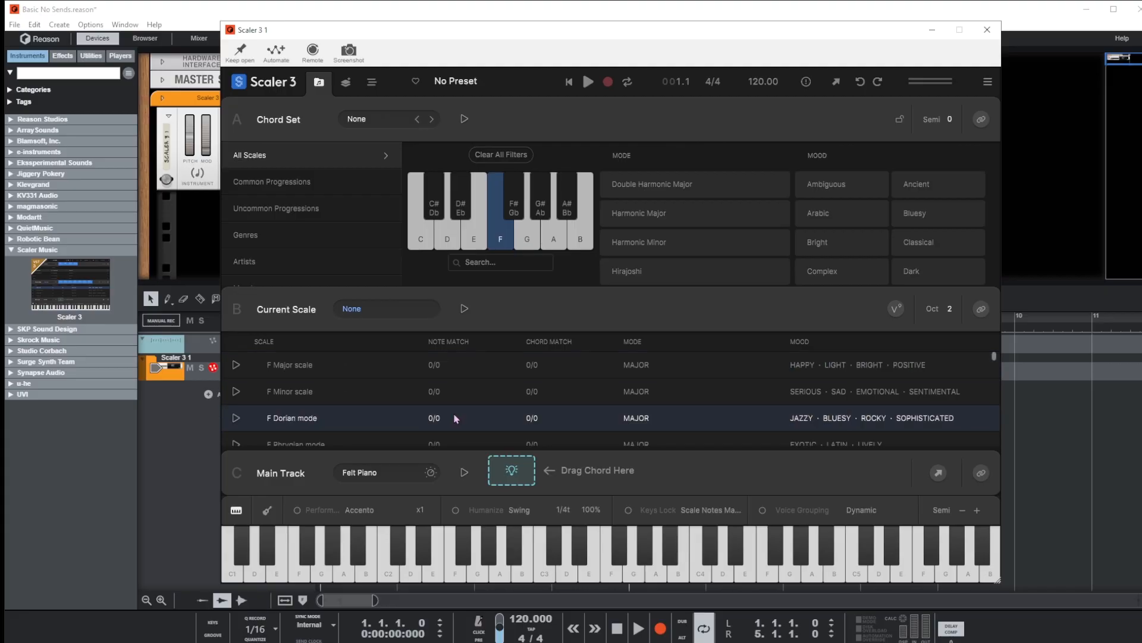
Step: Load the F Lydian Augmented #2 scale and audition its seven chords from F aug to E maj
scroll(455, 418, "down", 5)
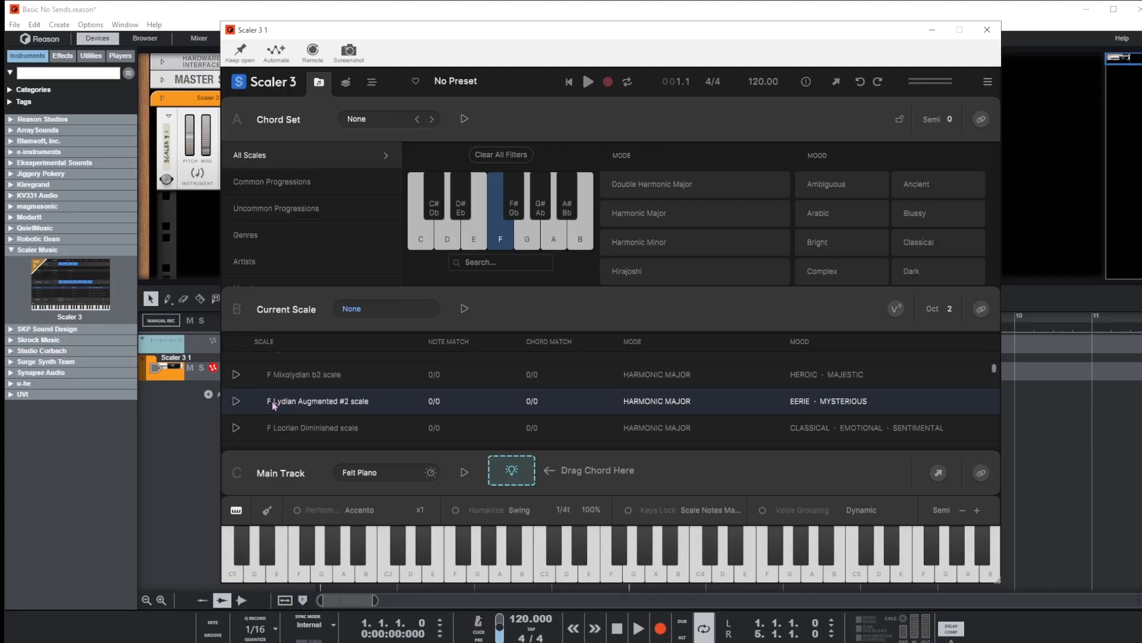
left_click(308, 403)
left_click(502, 310)
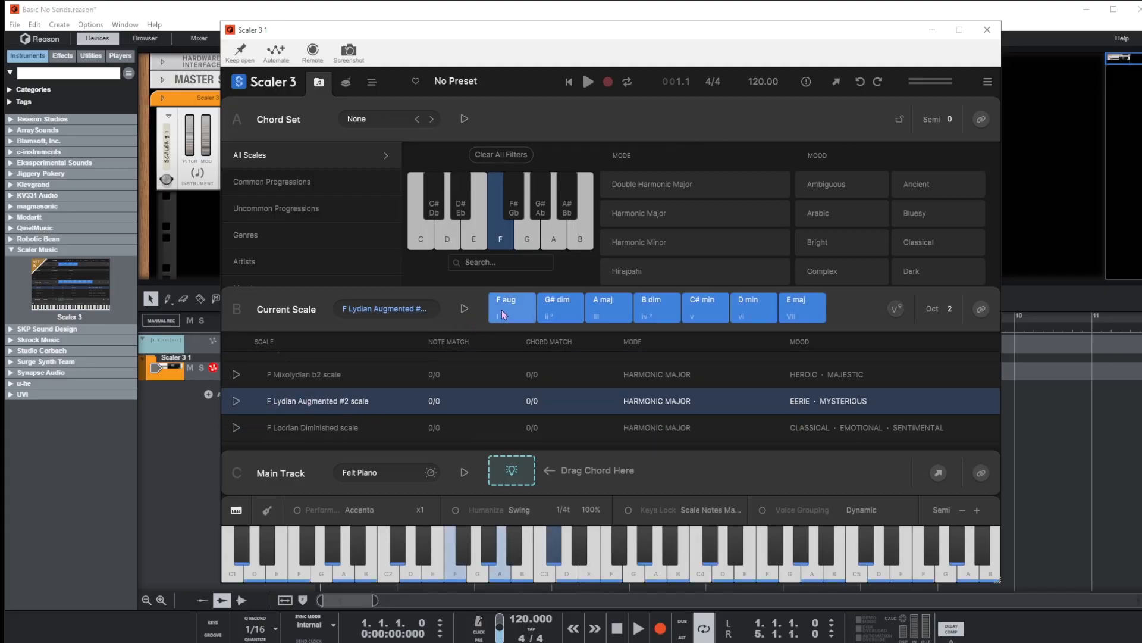
left_click(559, 307)
left_click(599, 307)
left_click(654, 307)
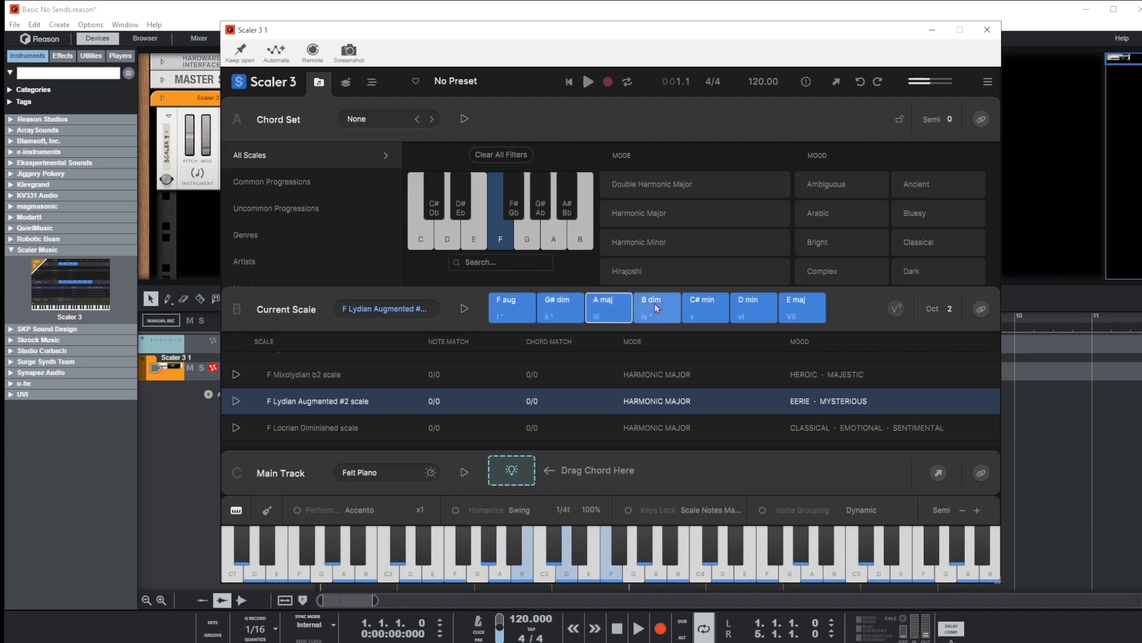
left_click(704, 307)
left_click(751, 307)
left_click(798, 304)
left_click(797, 304)
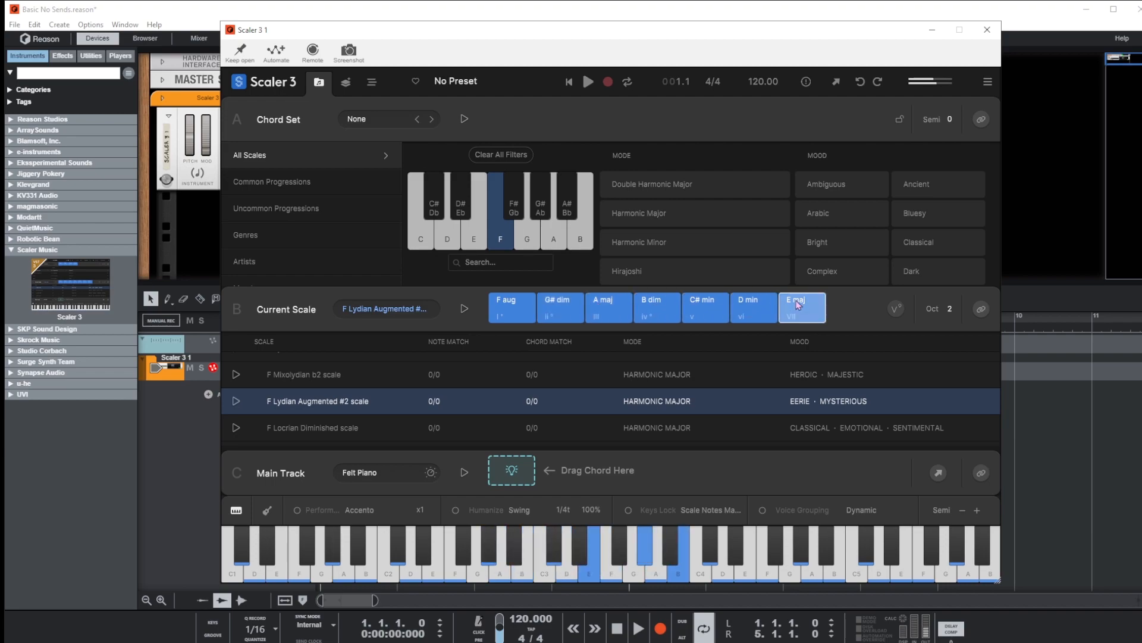
Step: Change the scale's chord extensions to 6ths & 7ths, audition the chords, and add F maj7(#5) to the Main Track
left_click(897, 308)
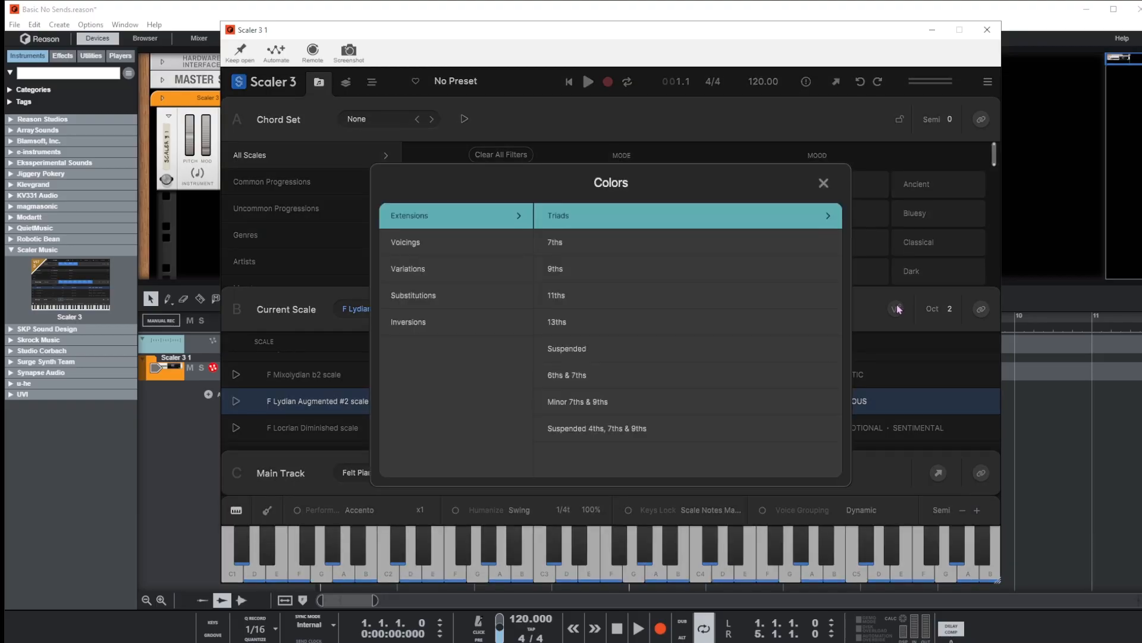
left_click(576, 376)
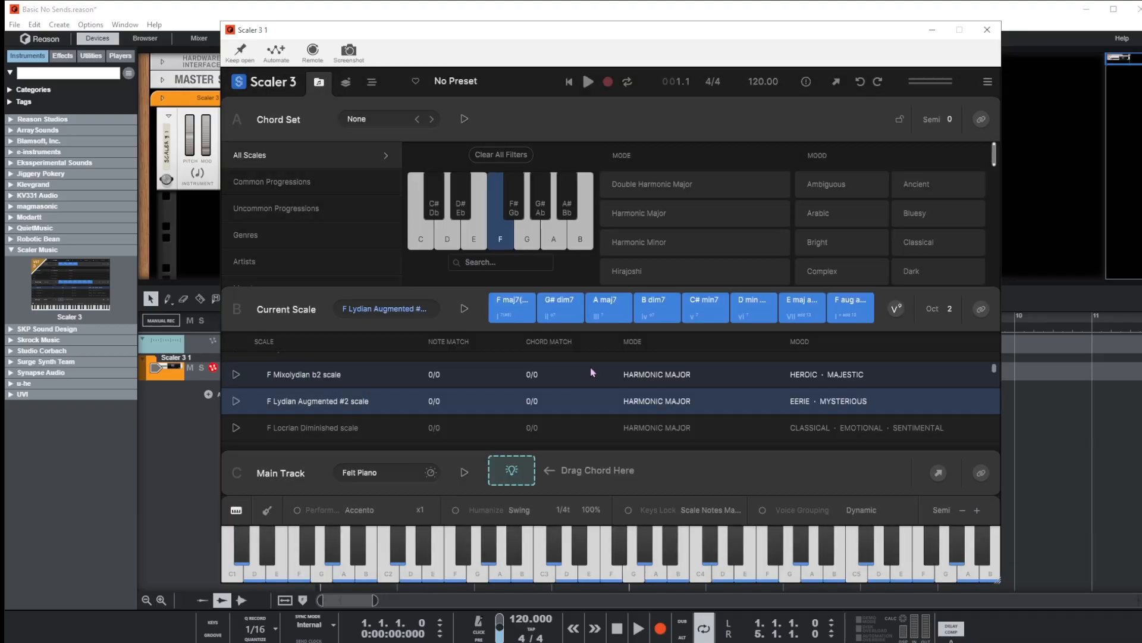
left_click(523, 323)
left_click(560, 306)
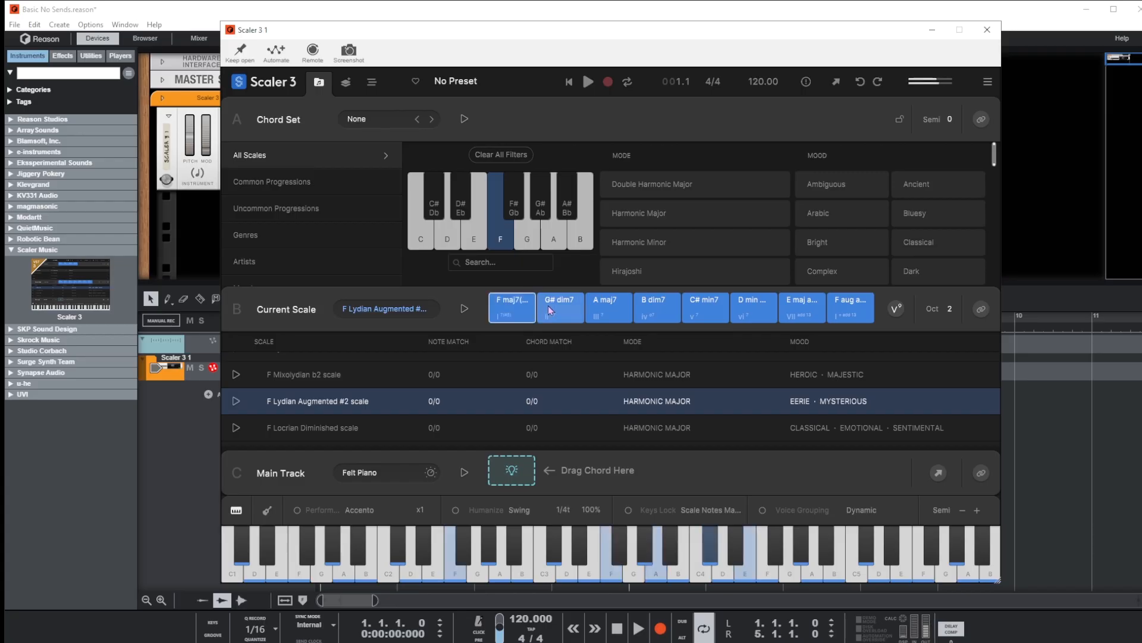
left_click(607, 306)
left_click(646, 305)
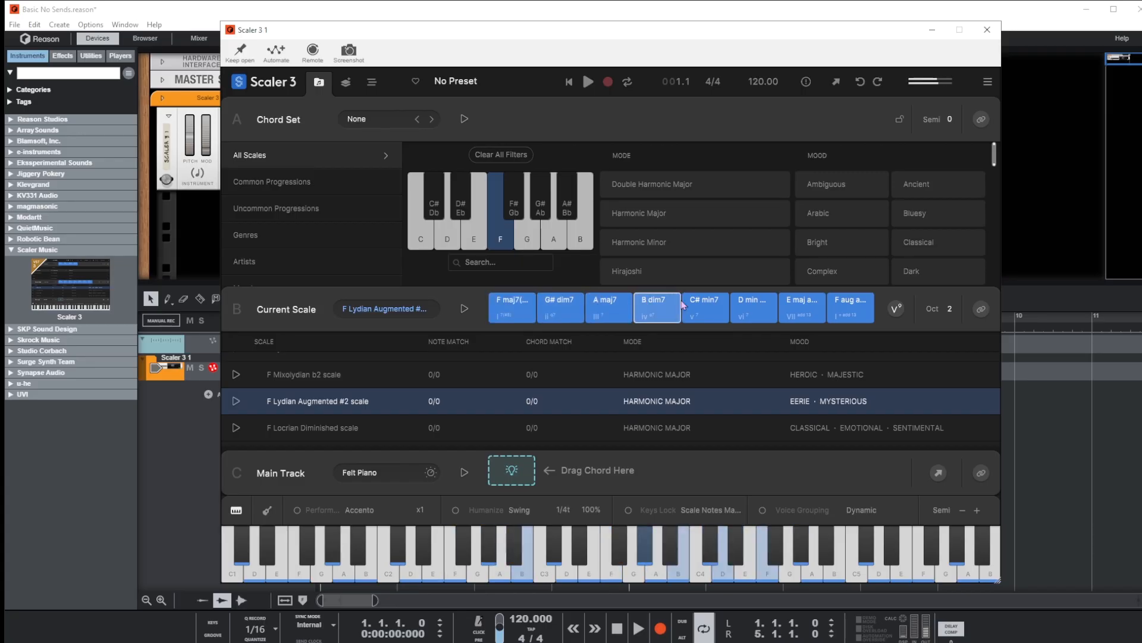
left_click(705, 306)
left_click(494, 306)
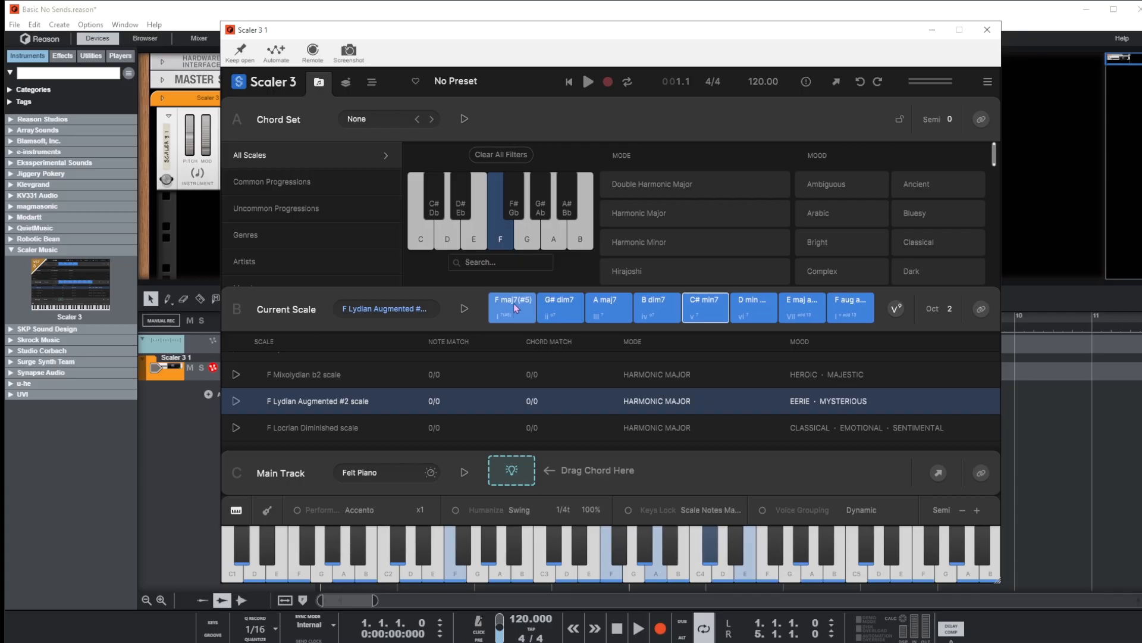
left_click_drag(514, 305, 511, 470)
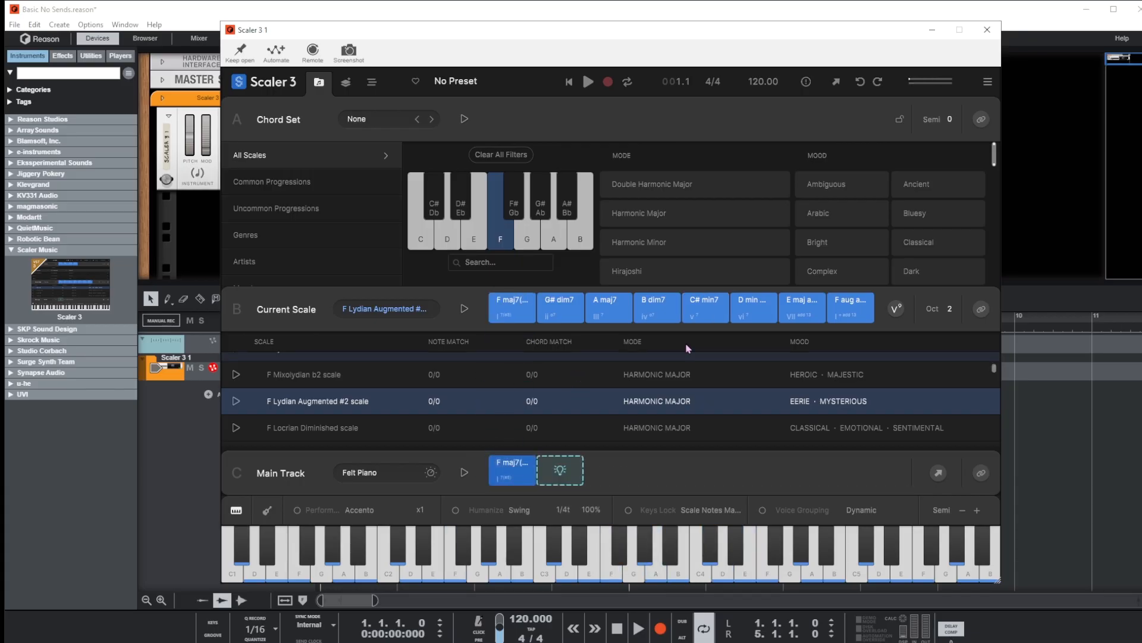
Step: Switch the chord extensions to 13ths, add B min13(b5) to the Main Track, and play it after the F maj7(#5) chord
left_click(897, 308)
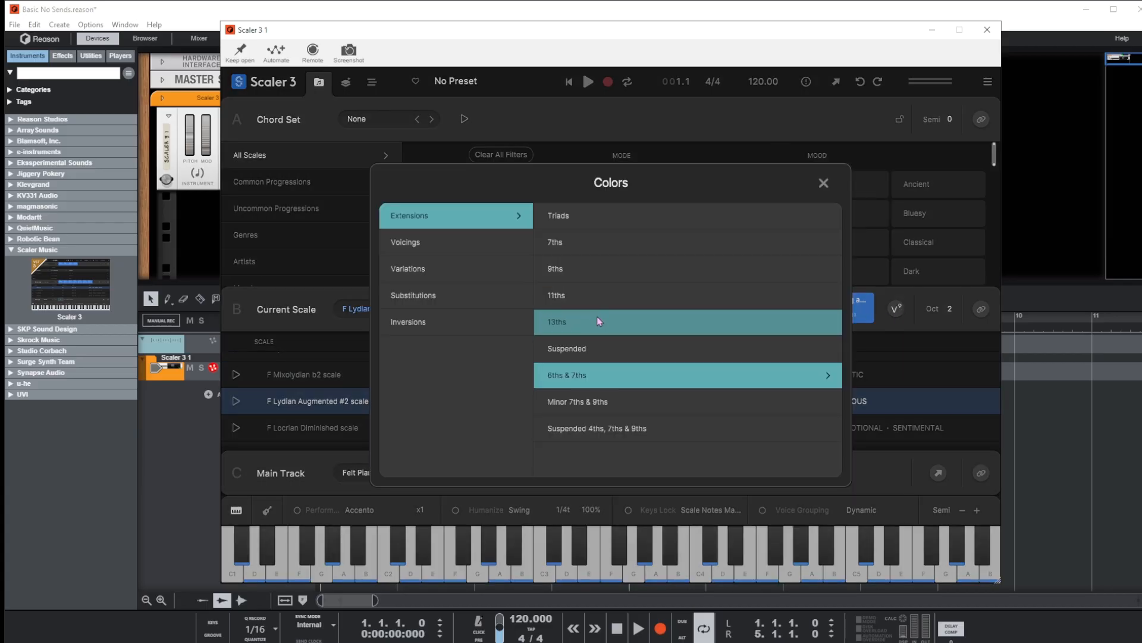
left_click(613, 320)
left_click(614, 310)
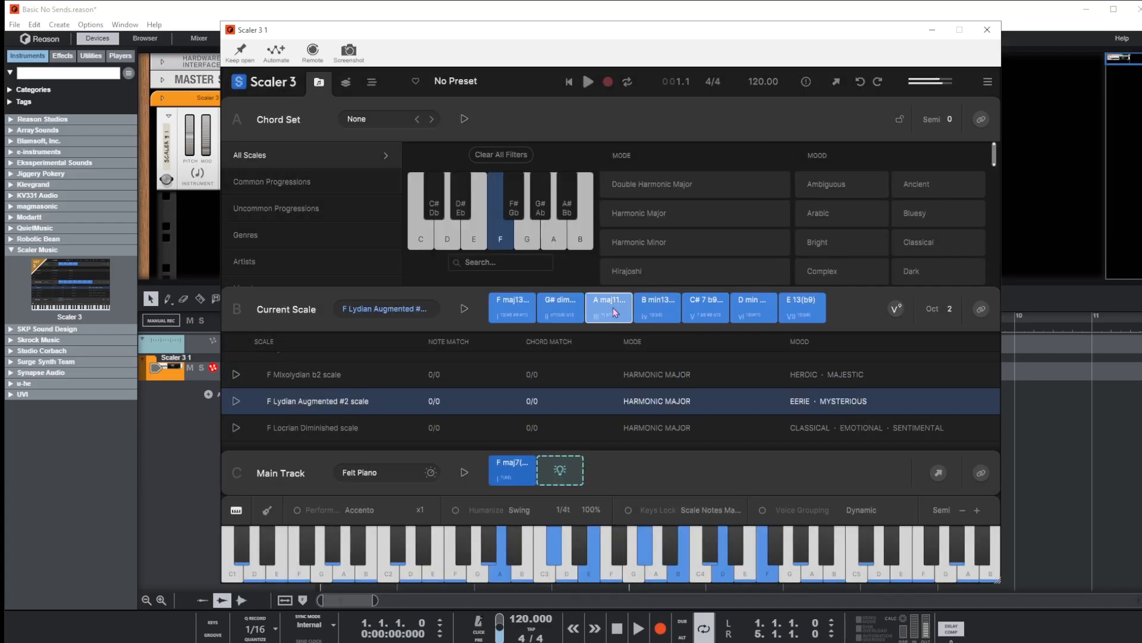
left_click(656, 306)
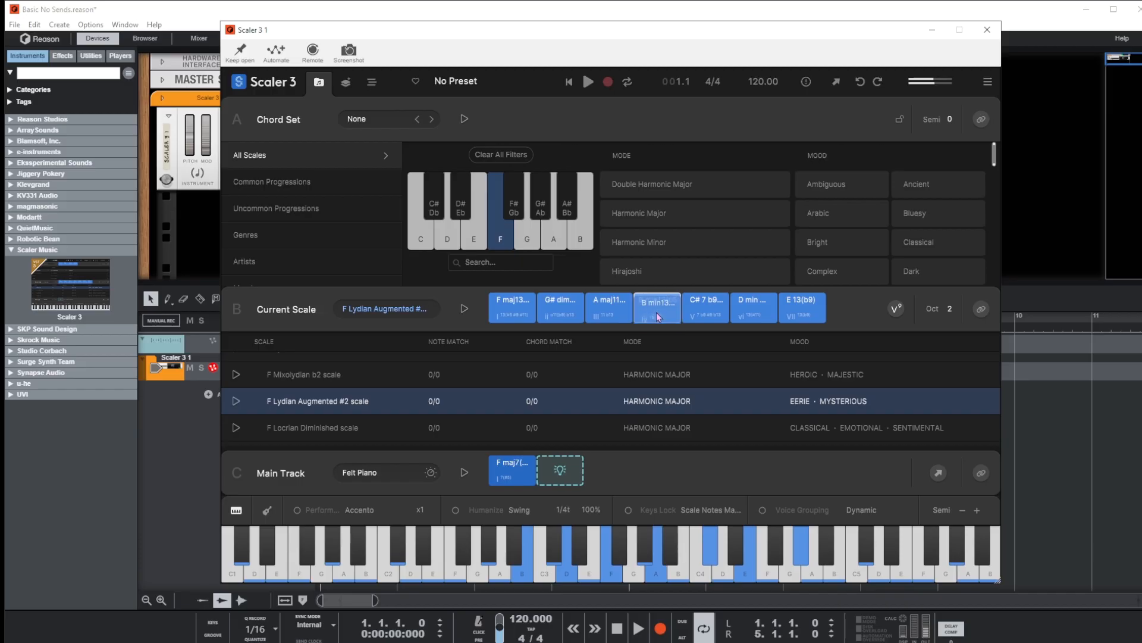
left_click_drag(656, 312, 568, 471)
left_click(515, 469)
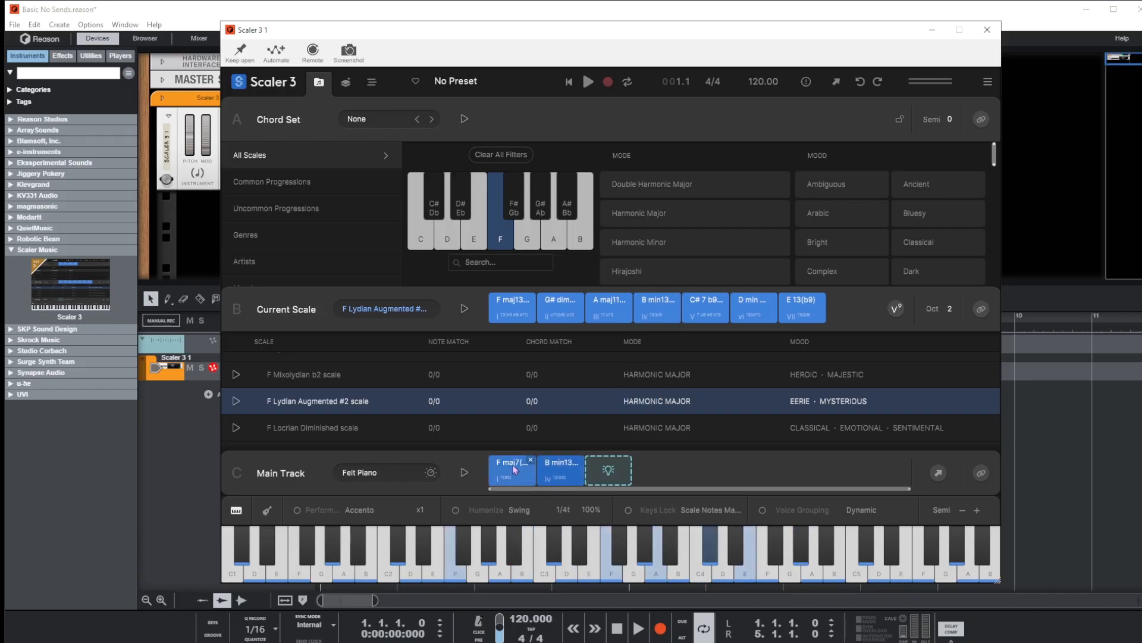
left_click(560, 470)
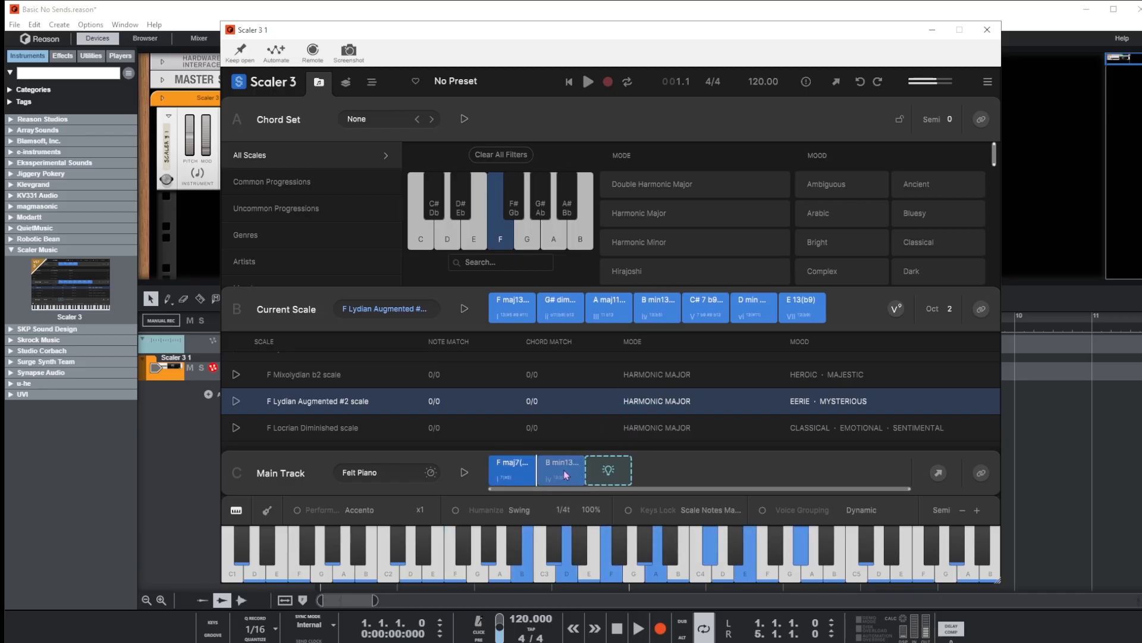
Step: Switch the chord extensions to Suspended and add the G# sus2 chord to the Main Track
left_click(896, 308)
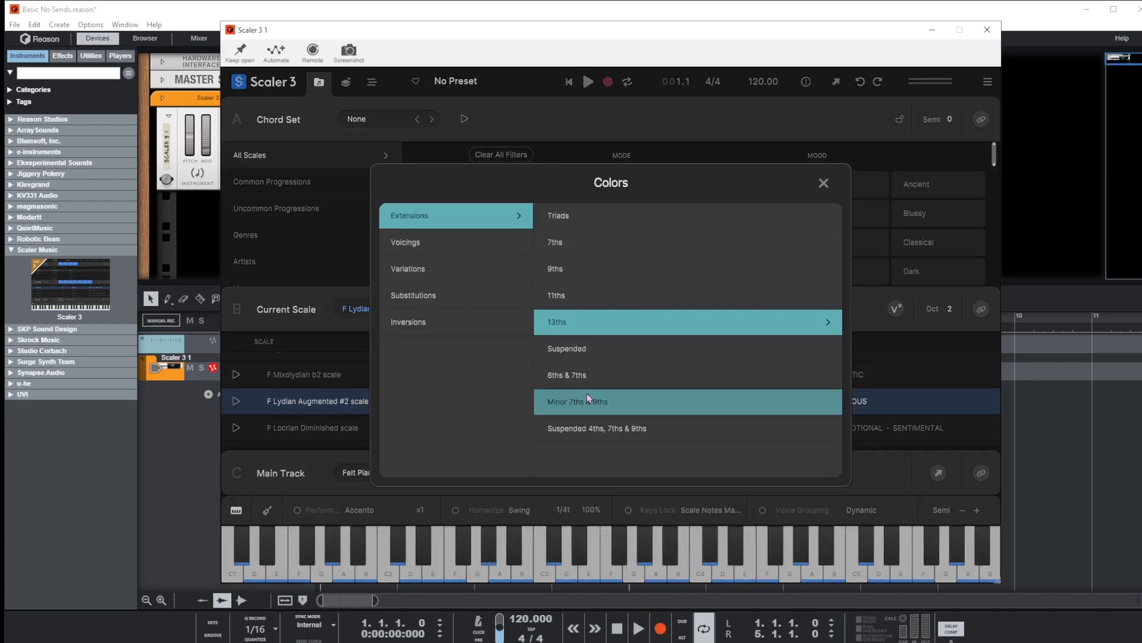
left_click(569, 354)
left_click(653, 305)
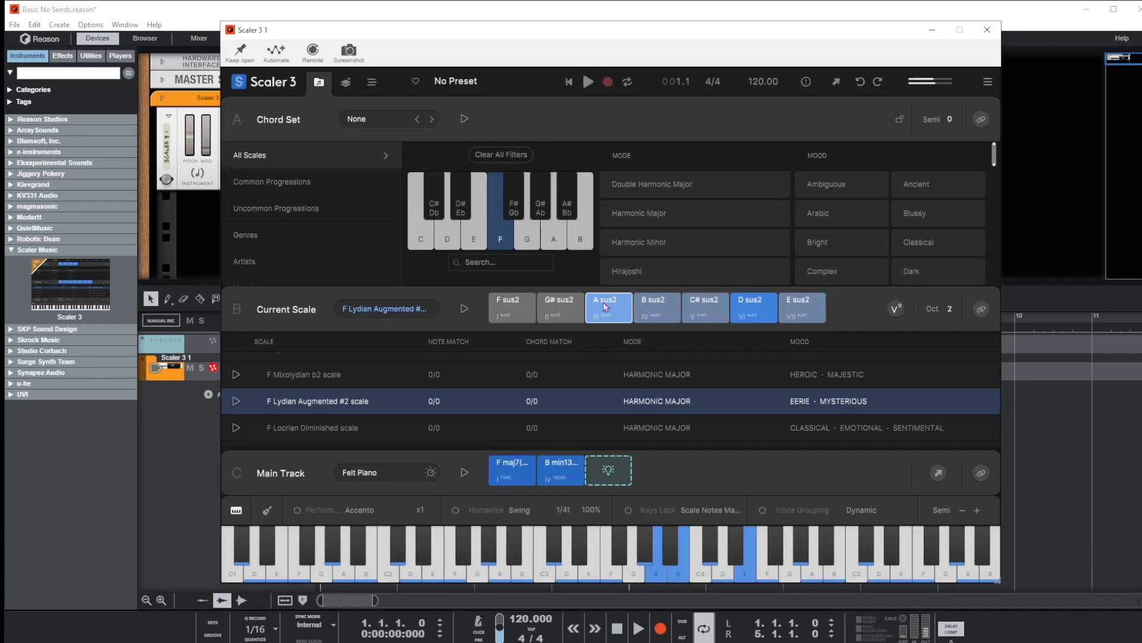
left_click(577, 305)
left_click_drag(577, 305, 607, 470)
Step: Audition the Main Track progression of F maj7(#5), B min13(b5) and G# sus2, repeating the first two chords
left_click(527, 478)
left_click(562, 478)
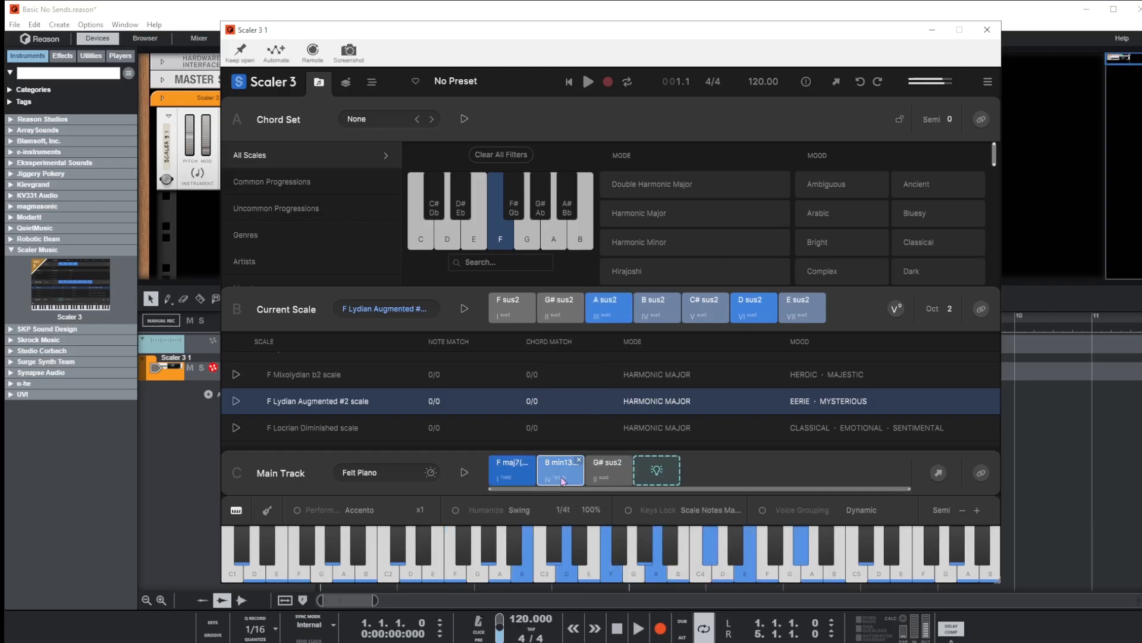
left_click(604, 478)
left_click(520, 476)
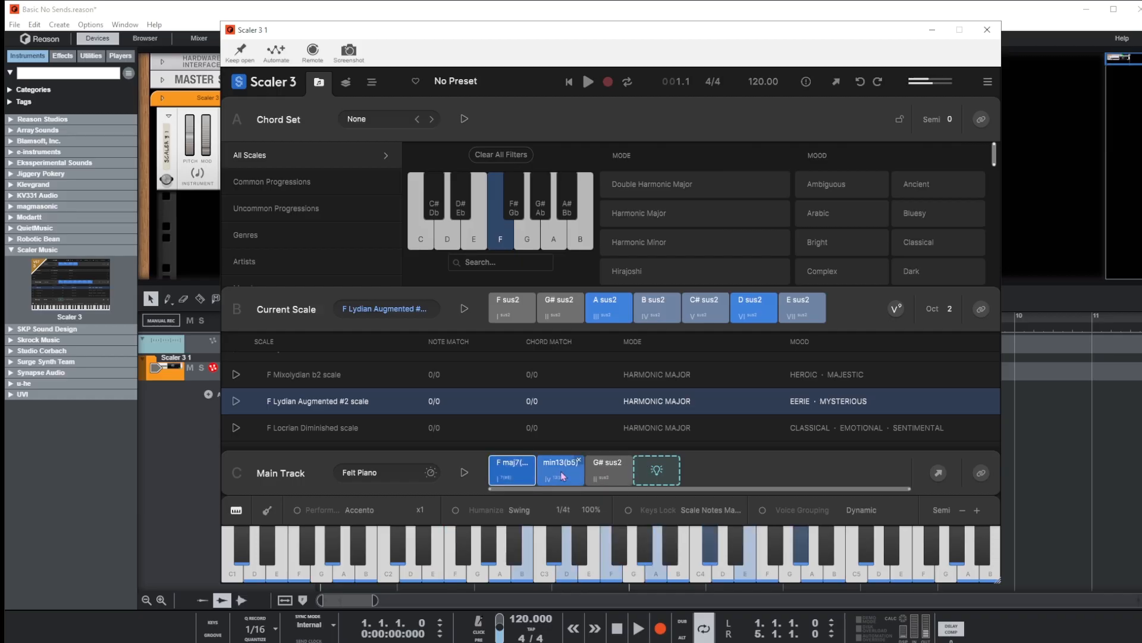
left_click(558, 477)
left_click(558, 477)
left_click(527, 477)
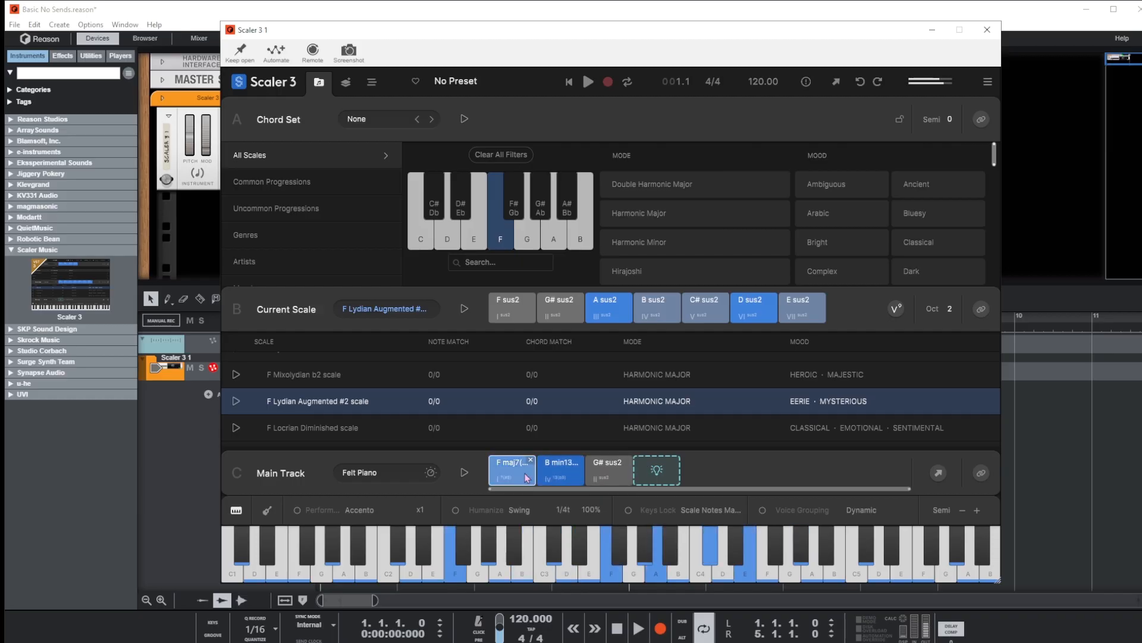
left_click(560, 477)
left_click(524, 470)
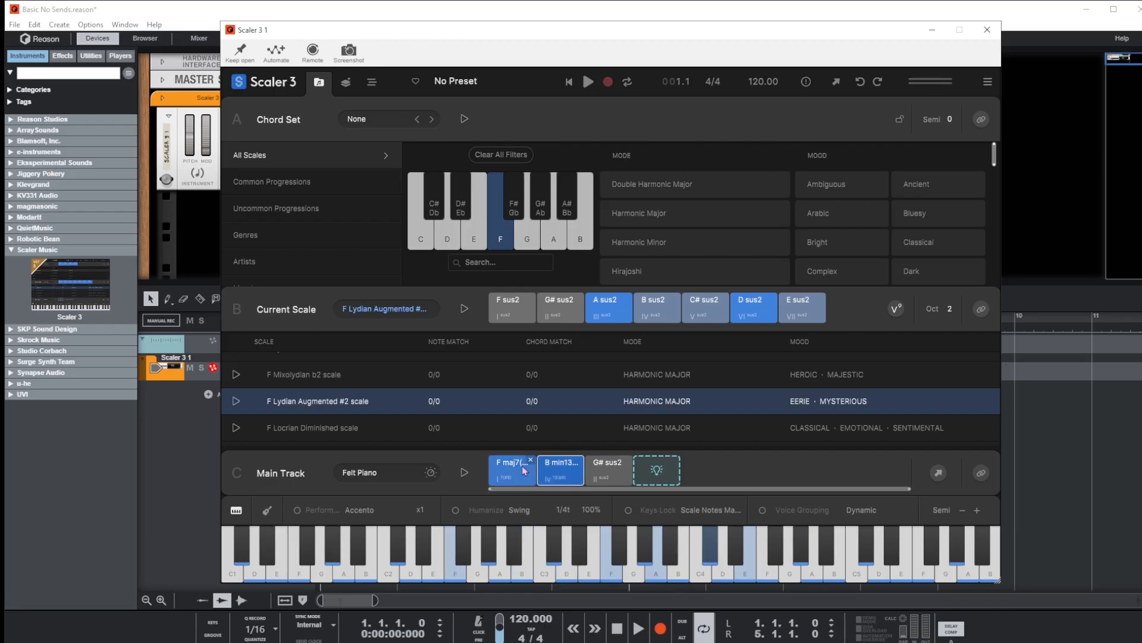
left_click(573, 475)
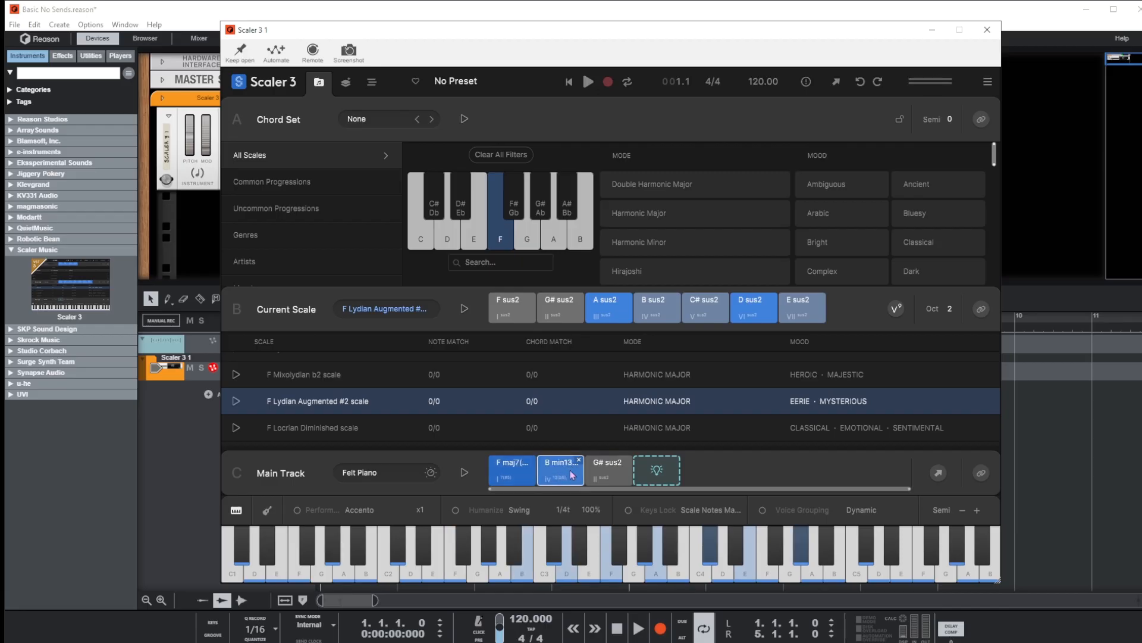
left_click(602, 477)
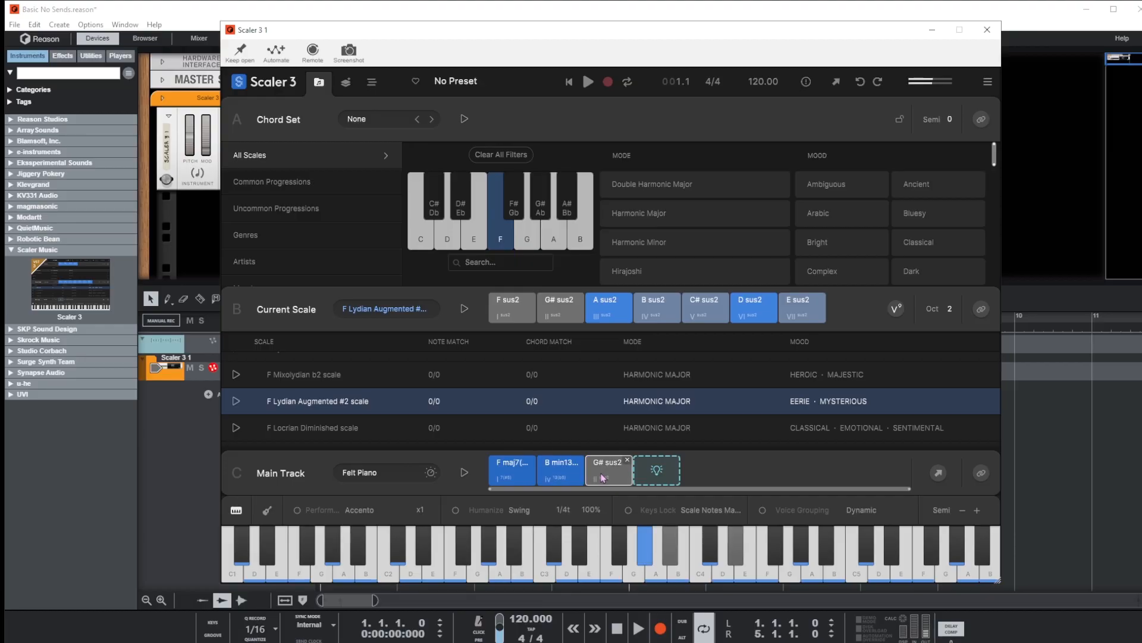
Step: Audition the sus2 chords of the F Lydian Augmented #2 scale in varying order, ending on F sus2
left_click(662, 303)
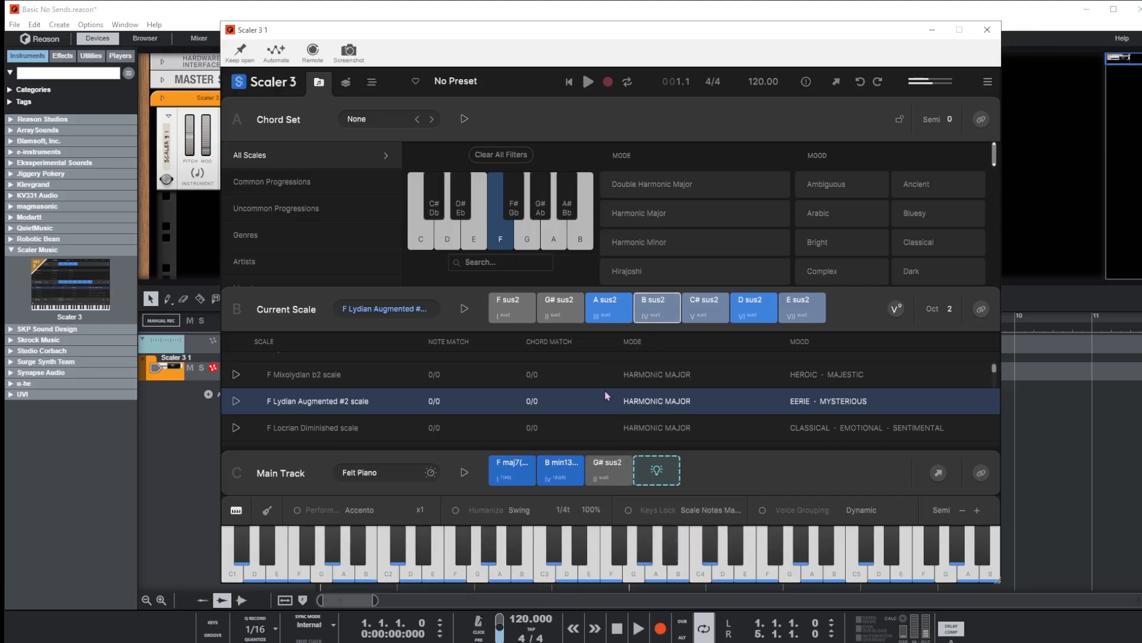
left_click(563, 306)
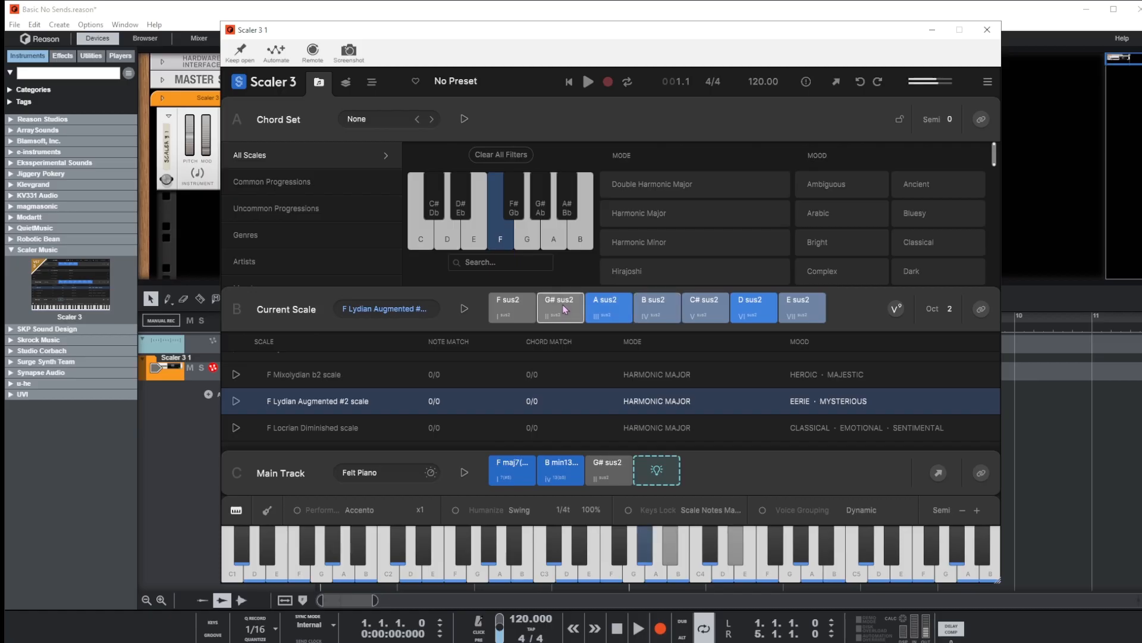
left_click(661, 306)
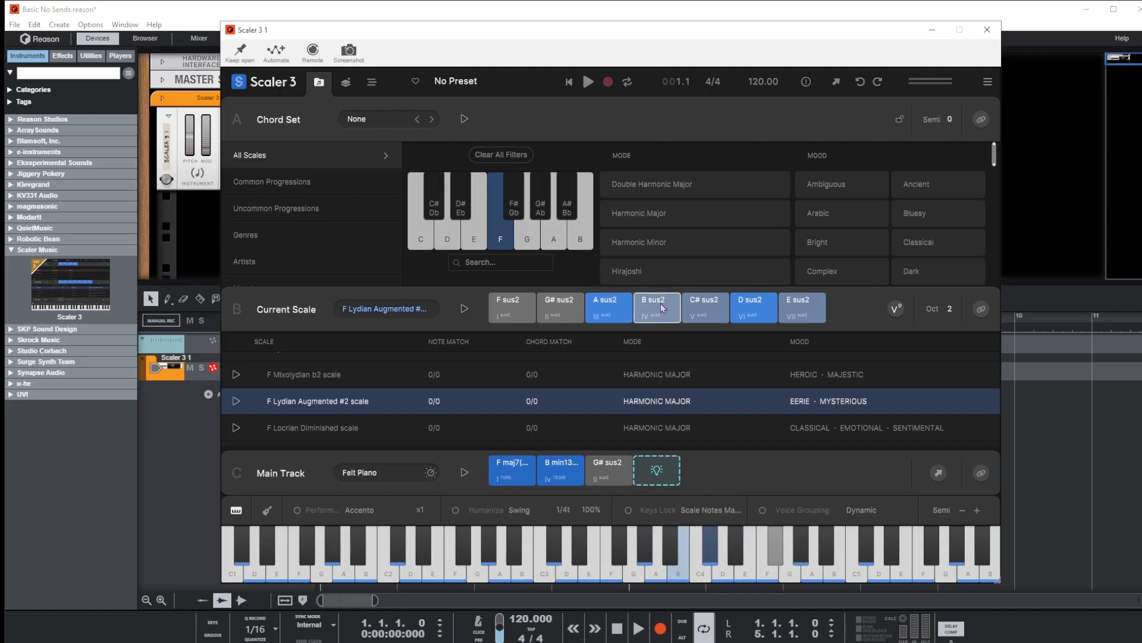
left_click(523, 309)
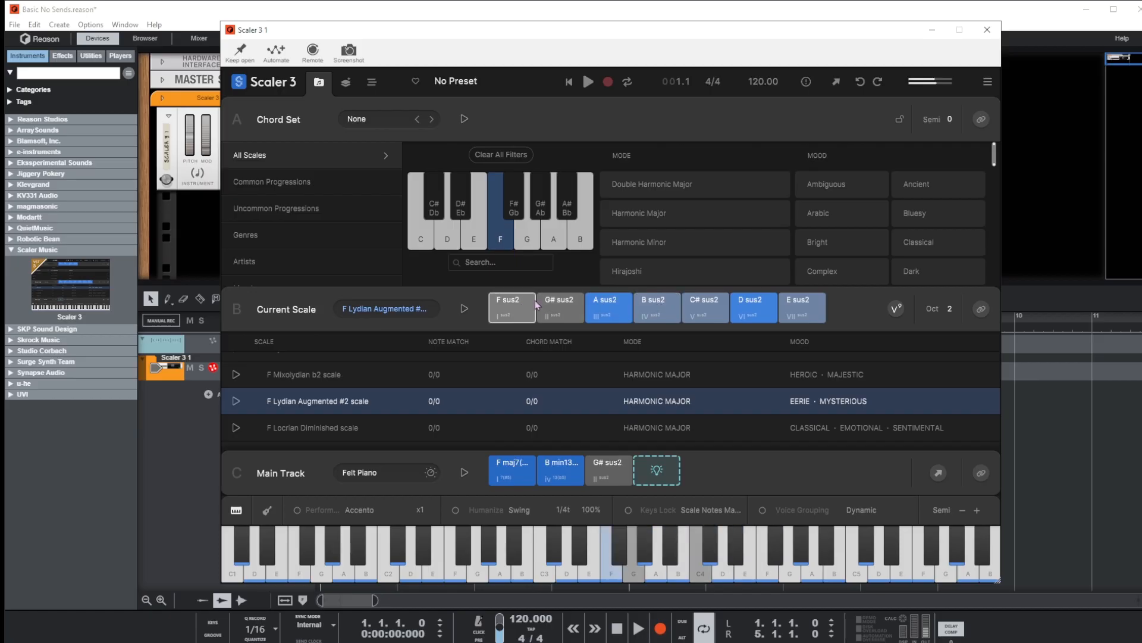
left_click(601, 306)
left_click(703, 307)
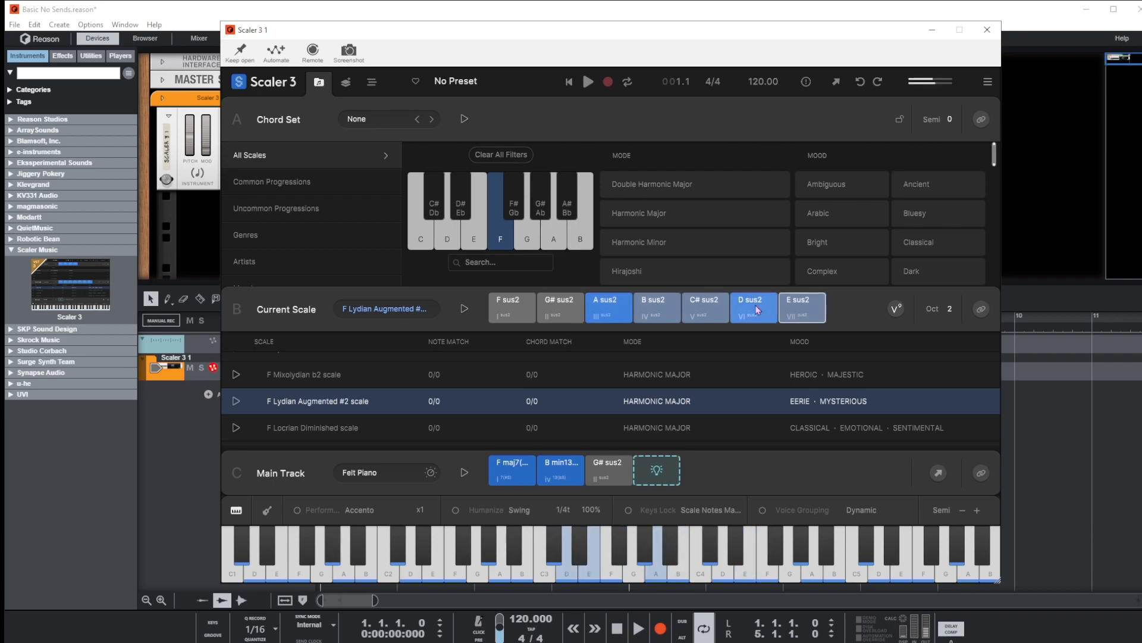
left_click(677, 308)
left_click(608, 306)
left_click(559, 306)
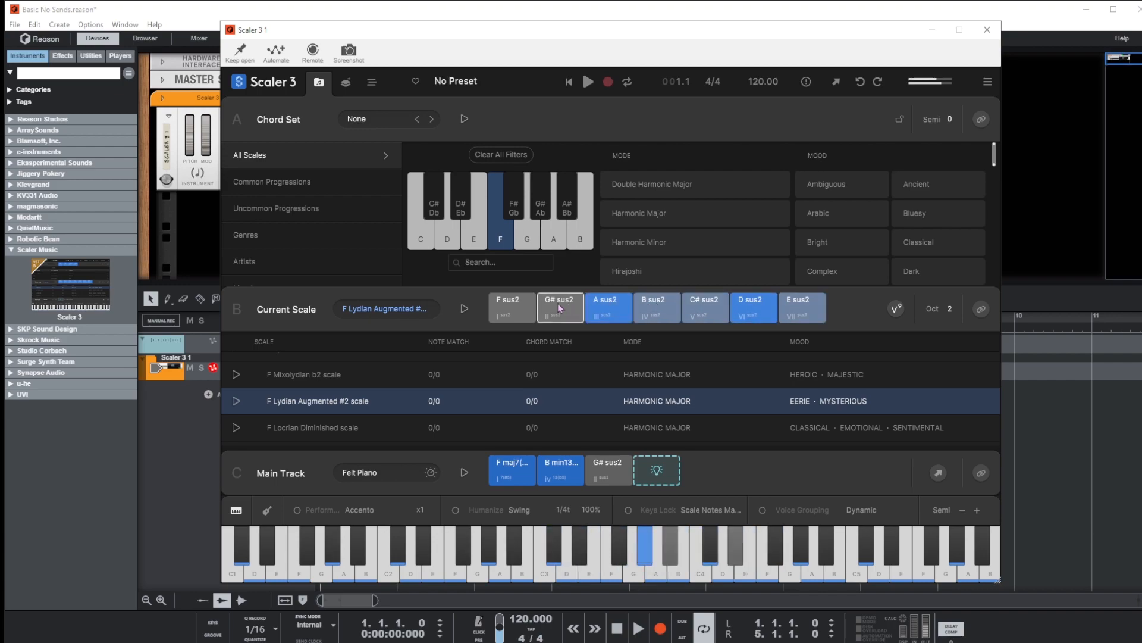
left_click(512, 306)
Step: Clear all scale filters, filter by the Harmonic Minor mode, and load the C Harmonic Minor scale
left_click(516, 156)
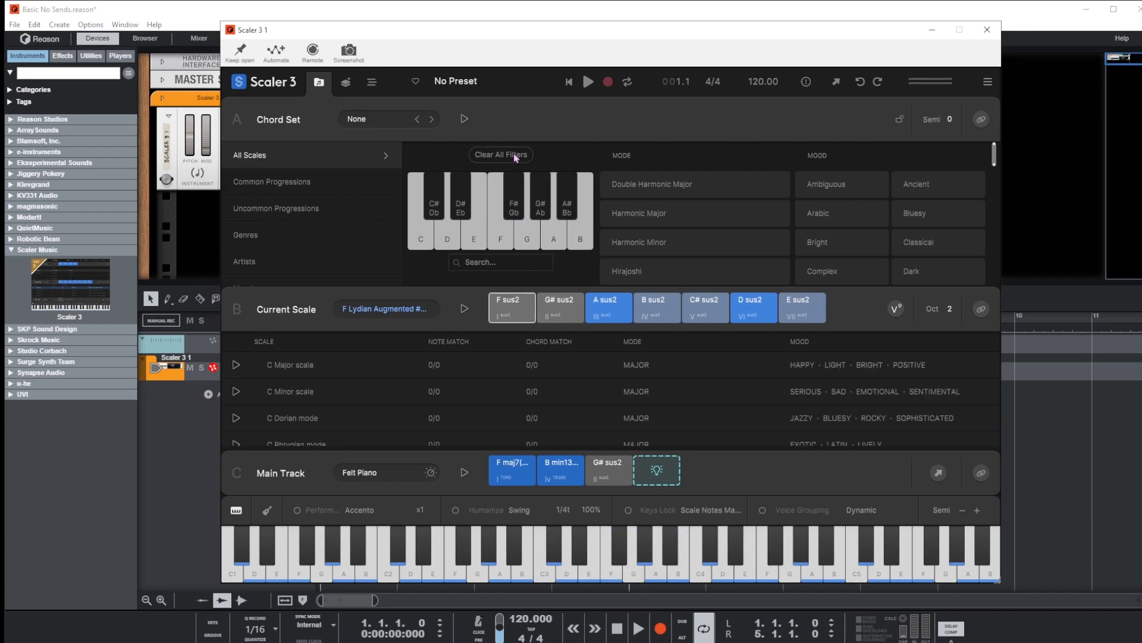
left_click(640, 244)
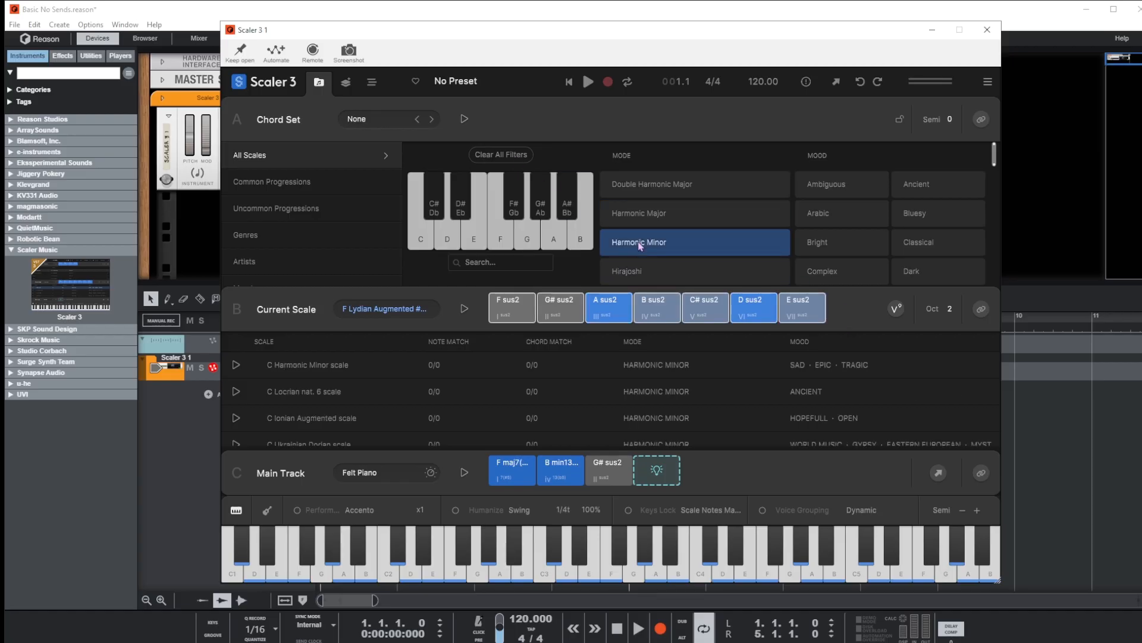
left_click(302, 365)
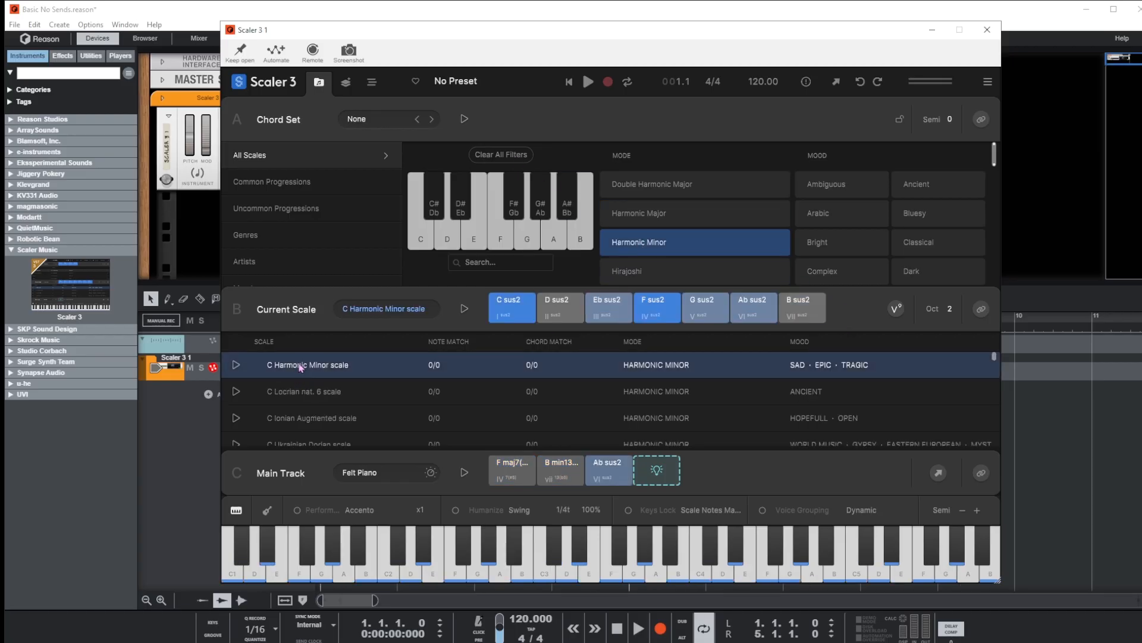
Step: Audition the first four sus2 chords of C Harmonic Minor and set the scale's chord extensions to Triads
left_click(506, 310)
left_click(554, 311)
left_click(603, 310)
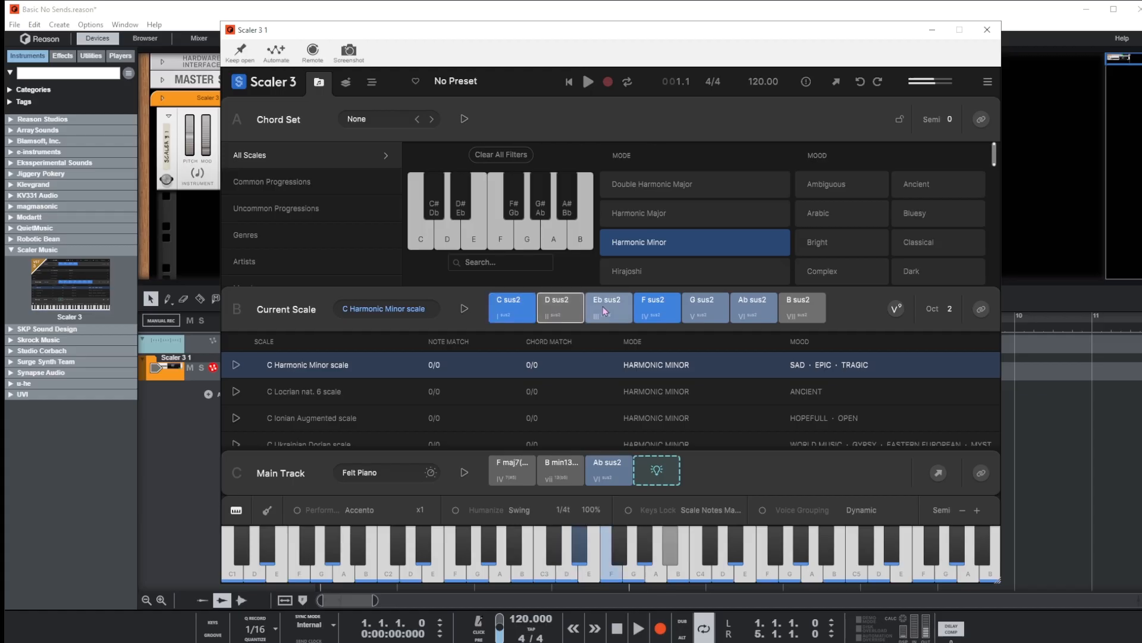
left_click(636, 309)
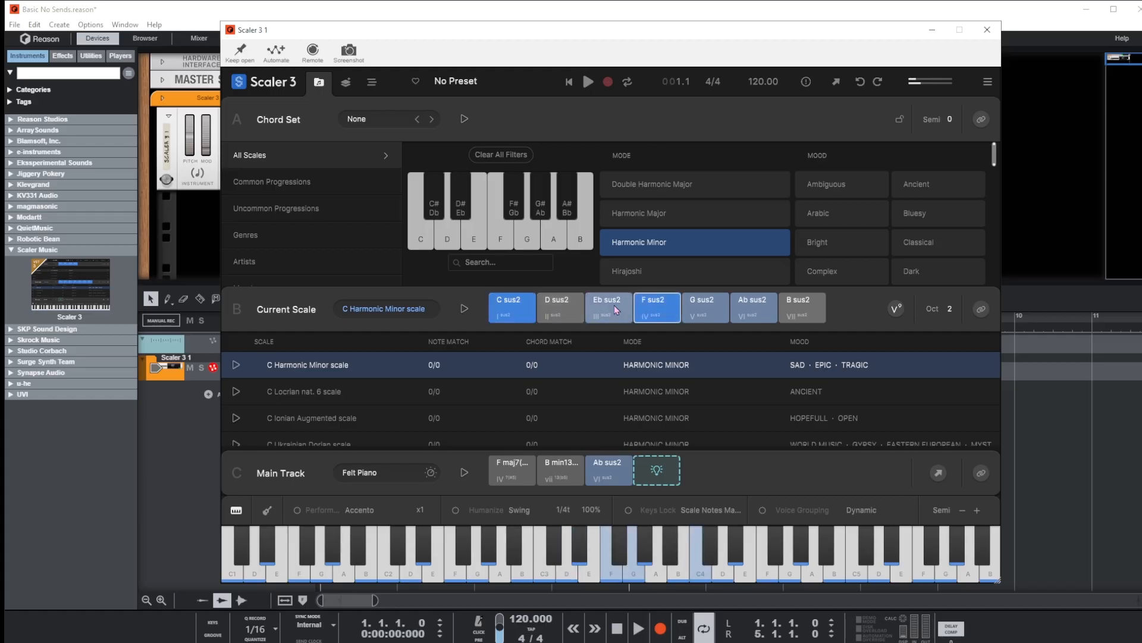
left_click(898, 309)
left_click(546, 215)
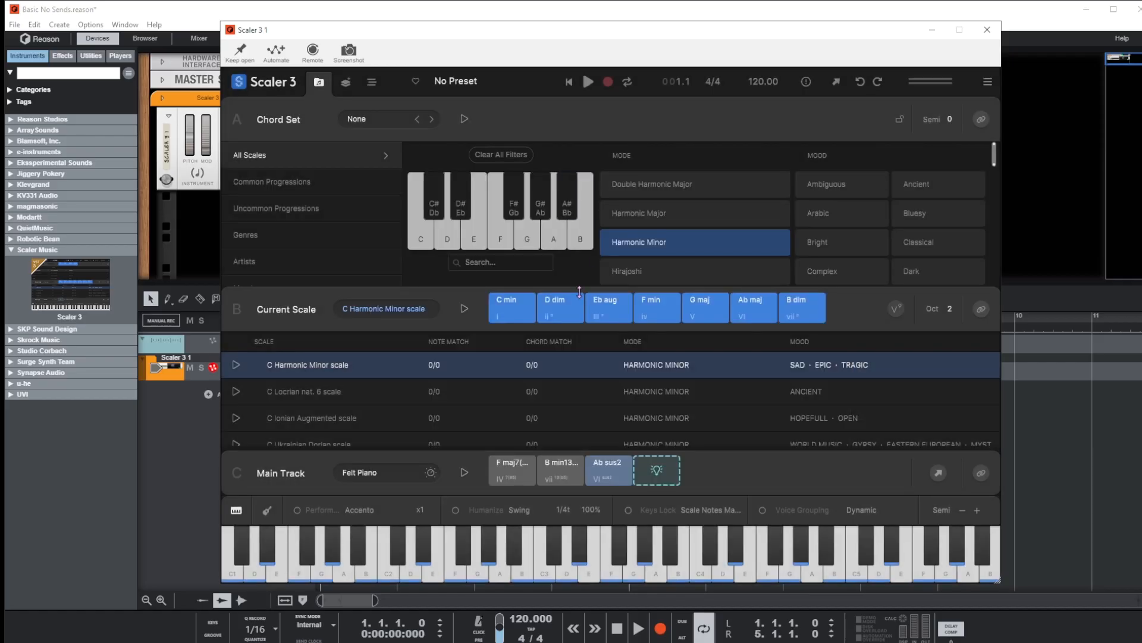
Step: Audition the first six triads of the C Harmonic Minor scale in order, from C min to Ab maj
left_click(509, 318)
left_click(570, 306)
left_click(608, 305)
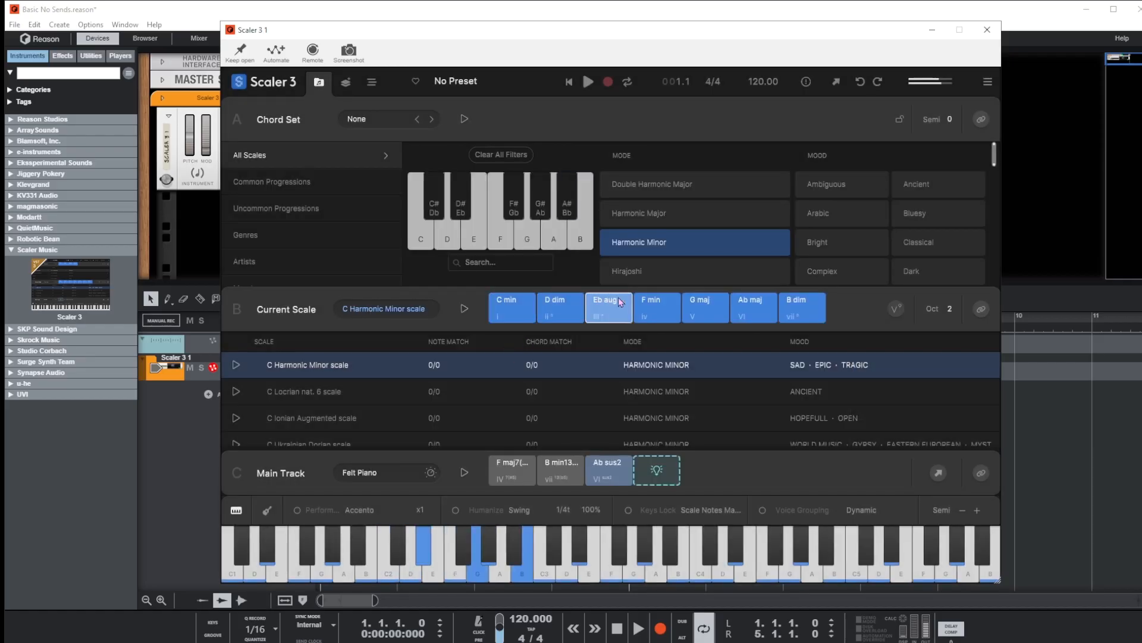
left_click(652, 307)
left_click(702, 306)
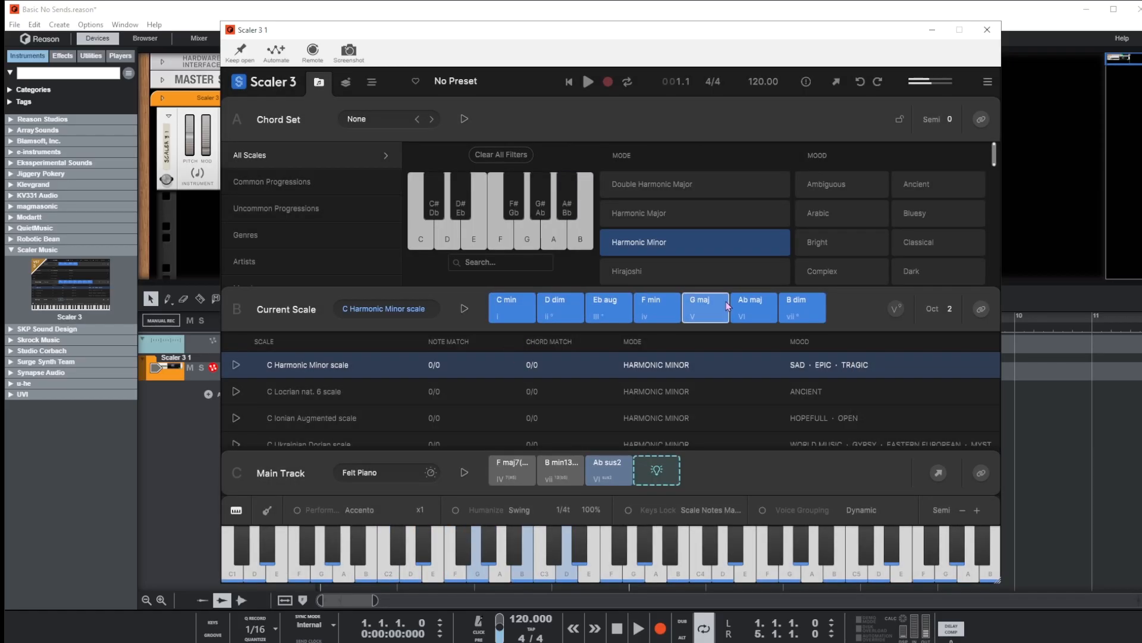
left_click(752, 307)
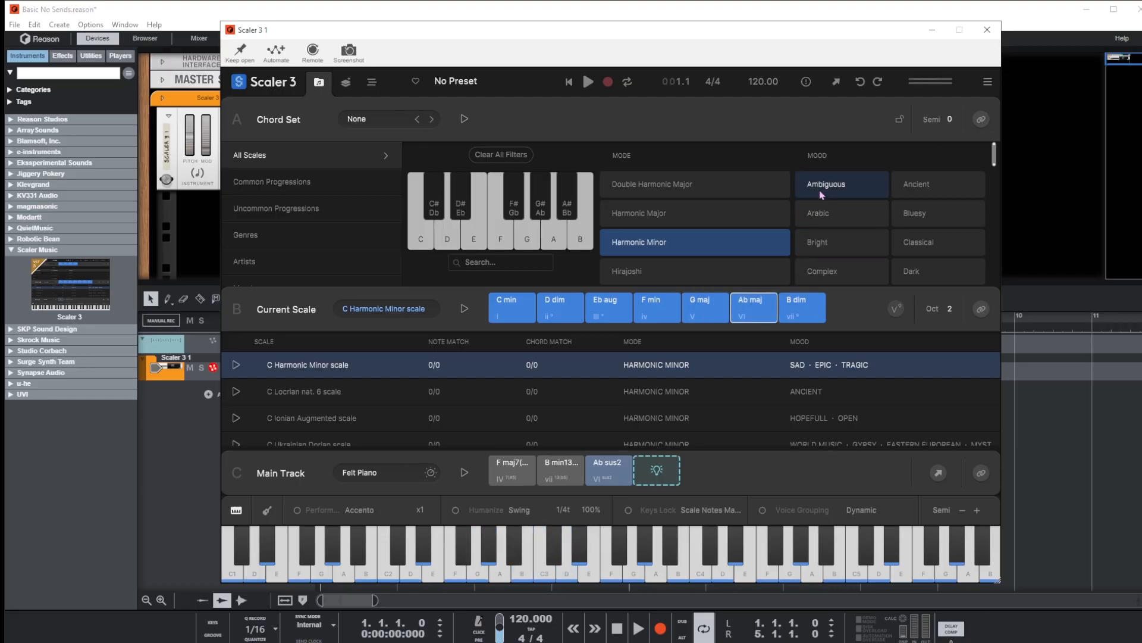
Step: Add the Classical mood filter and replace the Harmonic Minor mode filter with Double Harmonic Major and Hirajoshi
left_click(920, 242)
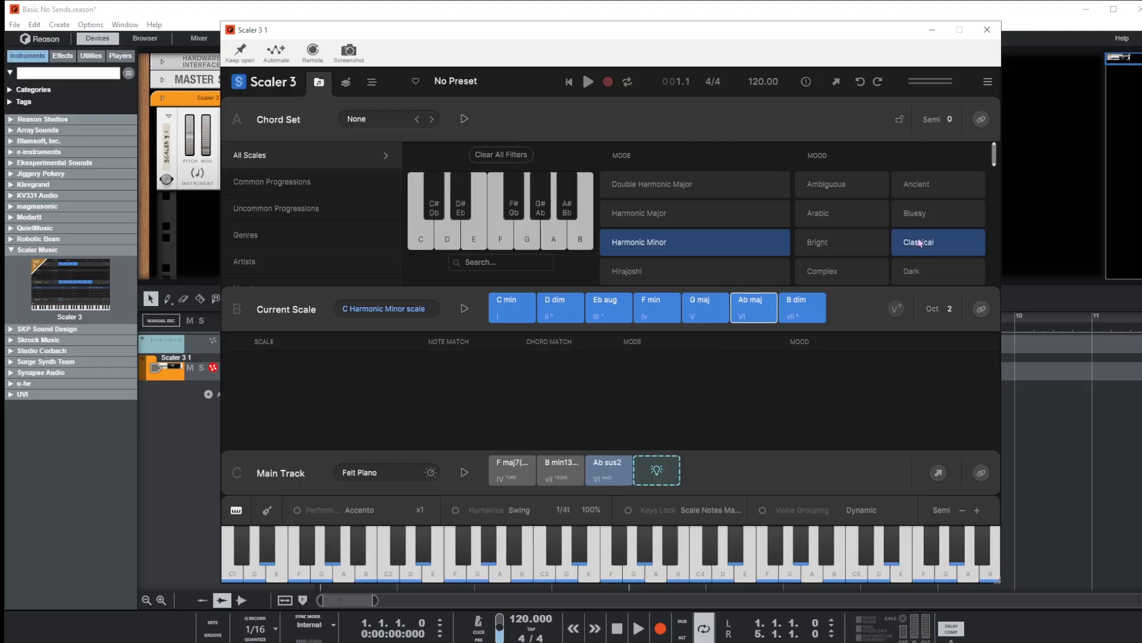
left_click(638, 248)
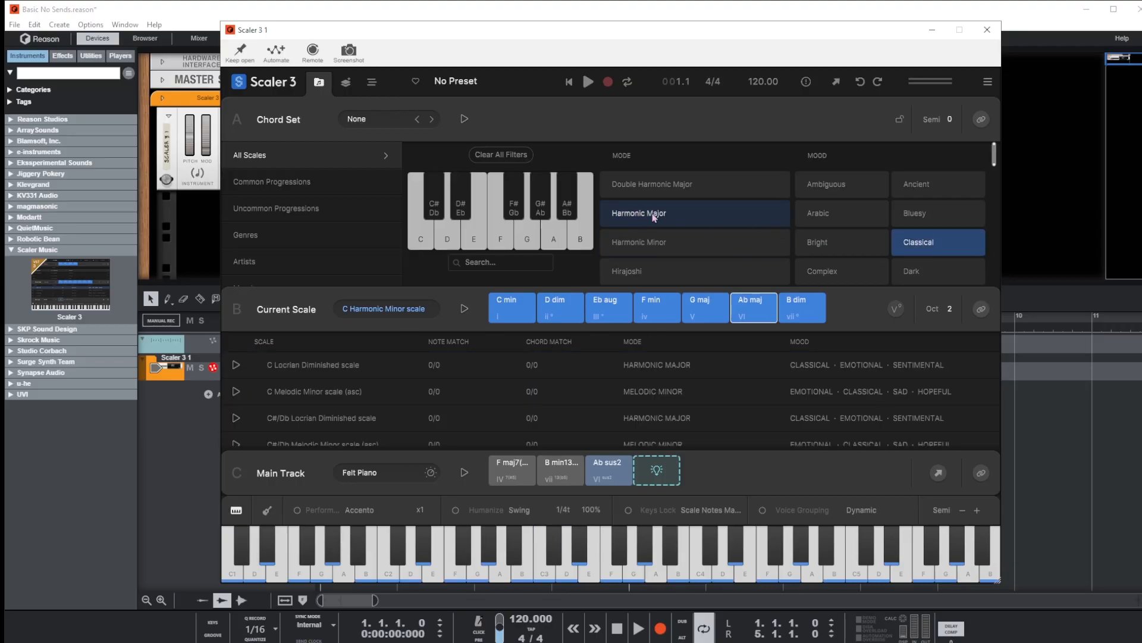
left_click(643, 185)
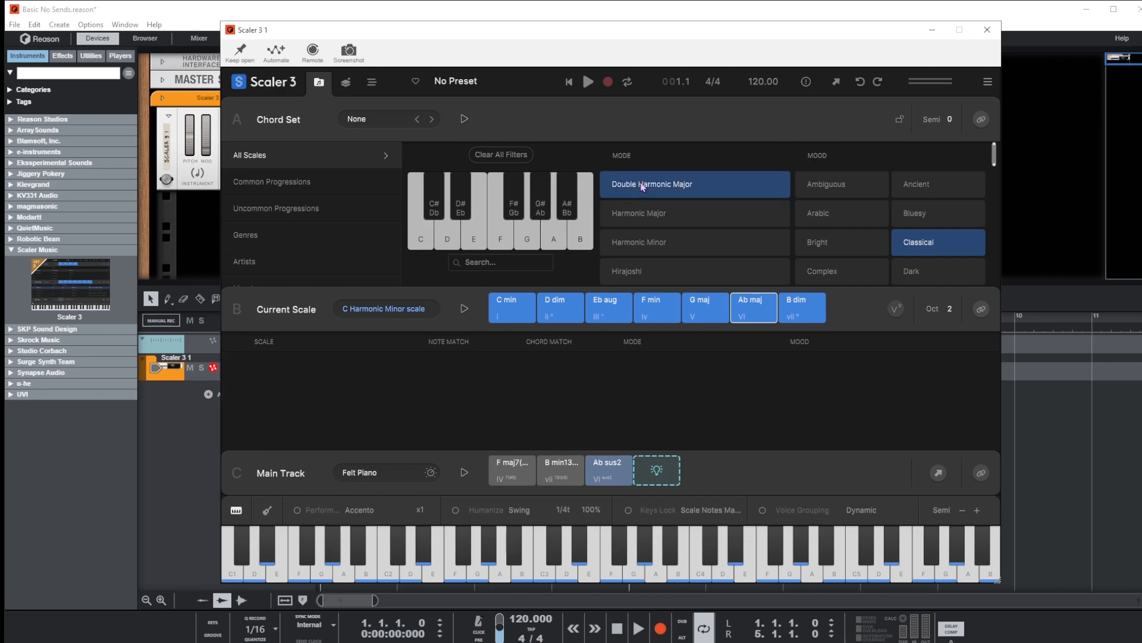
left_click(643, 275)
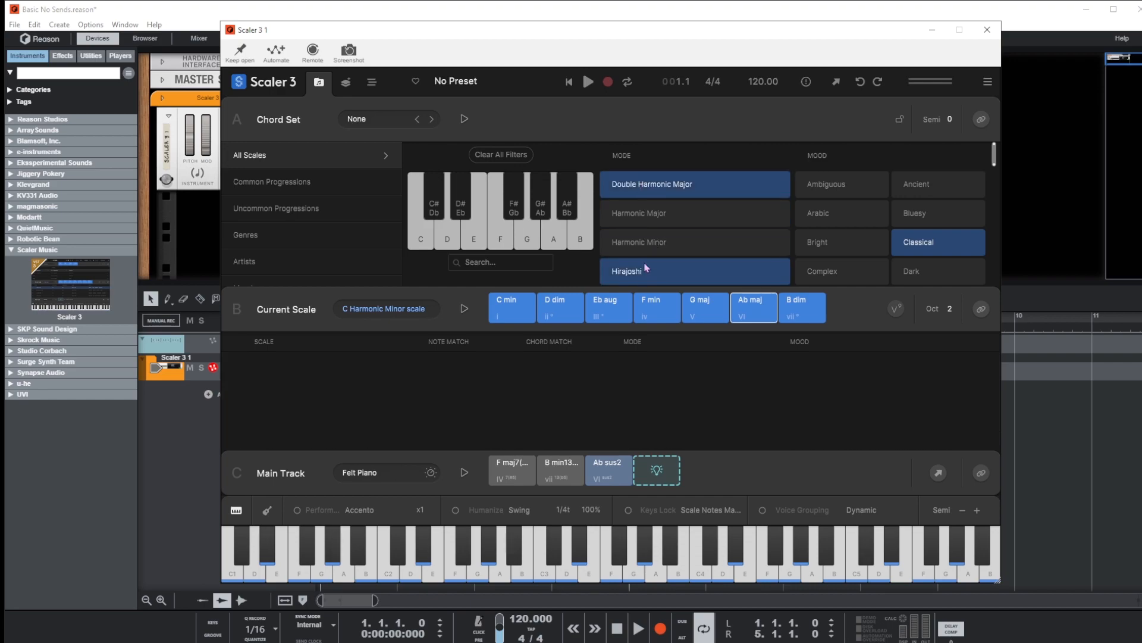
Step: Swap the Classical mood filter for Ambiguous after trying Bluesy and Ancient, and load the C#/Db Hungarian Minor scale
left_click(907, 249)
left_click(911, 219)
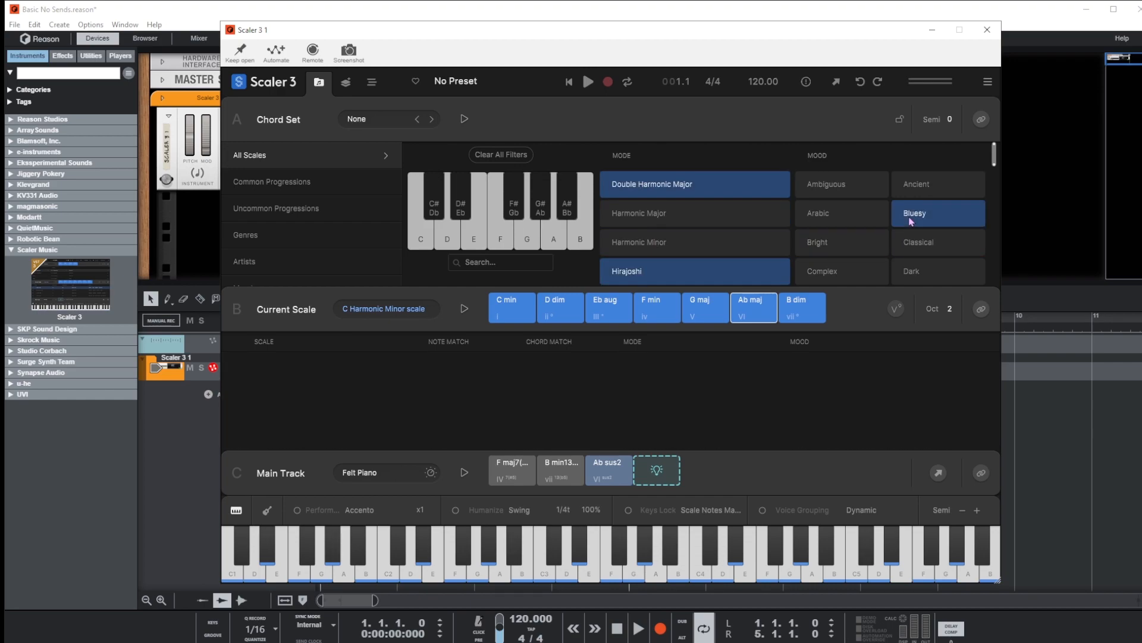
left_click(910, 220)
left_click(916, 191)
left_click(917, 189)
left_click(840, 186)
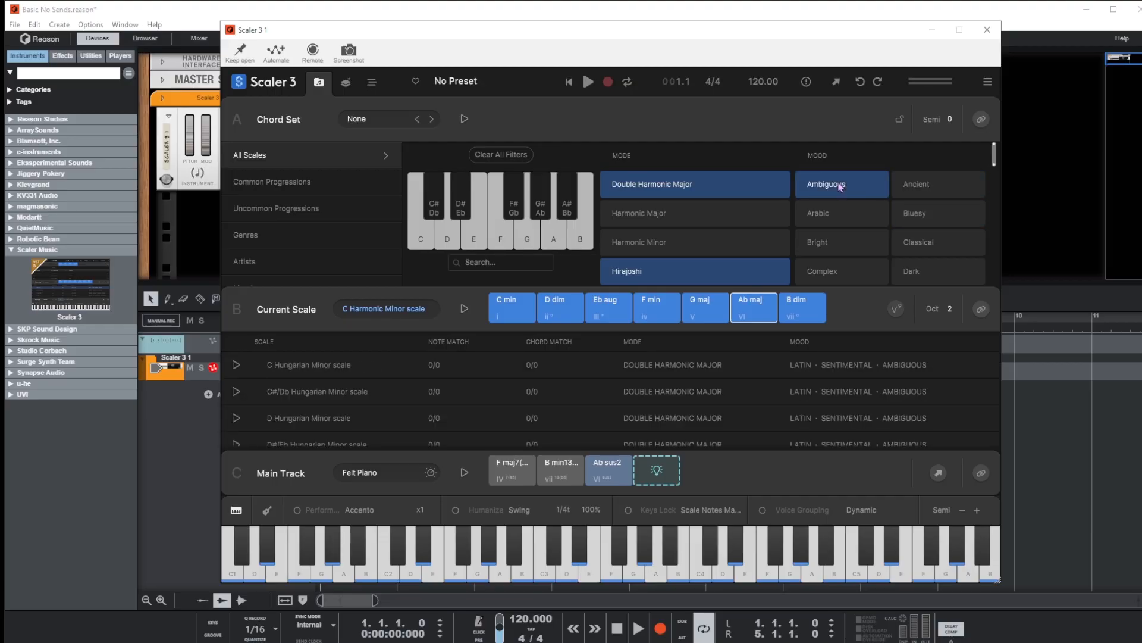
left_click(344, 393)
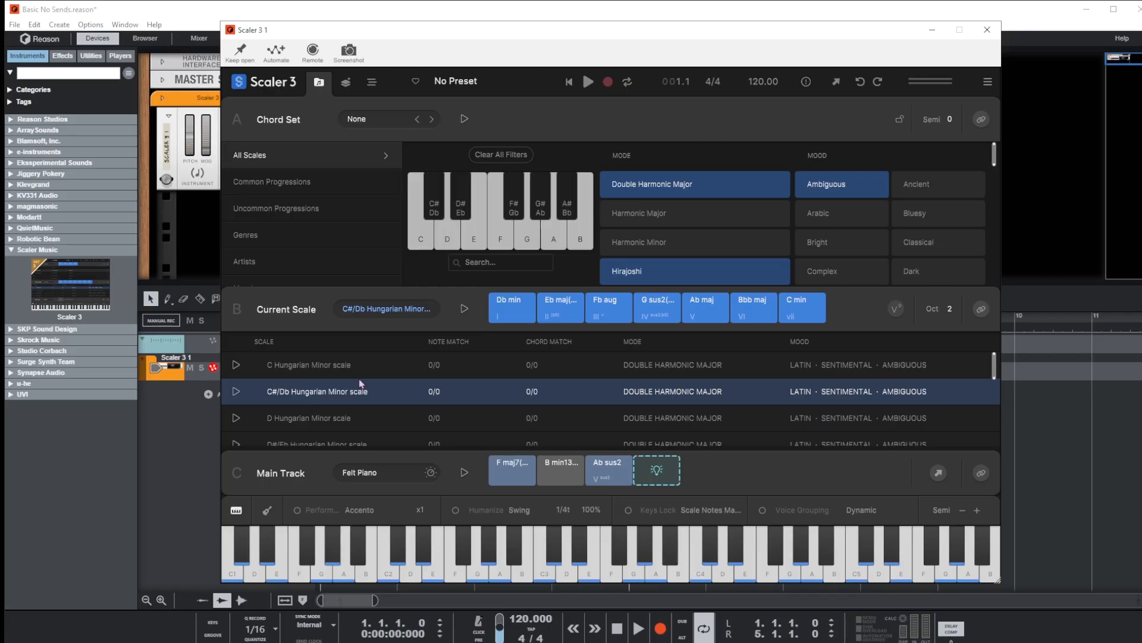
Step: Audition the chords of the C#/Db Hungarian Minor scale from Db min up to Bbb maj, ending back on Ab maj
left_click(493, 309)
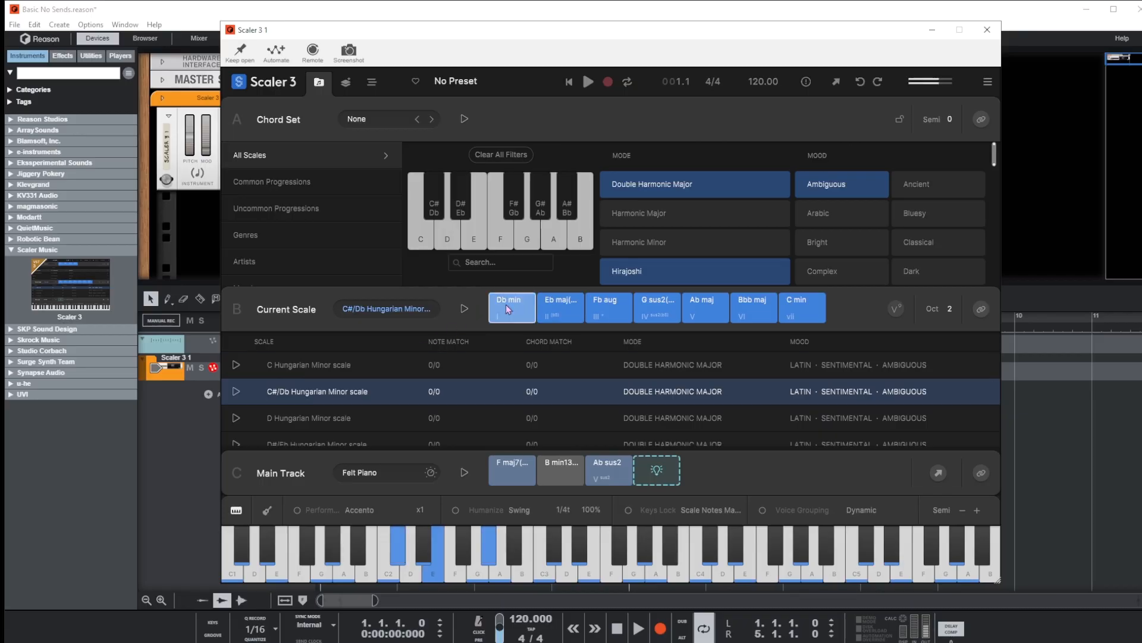
left_click(542, 304)
left_click(651, 304)
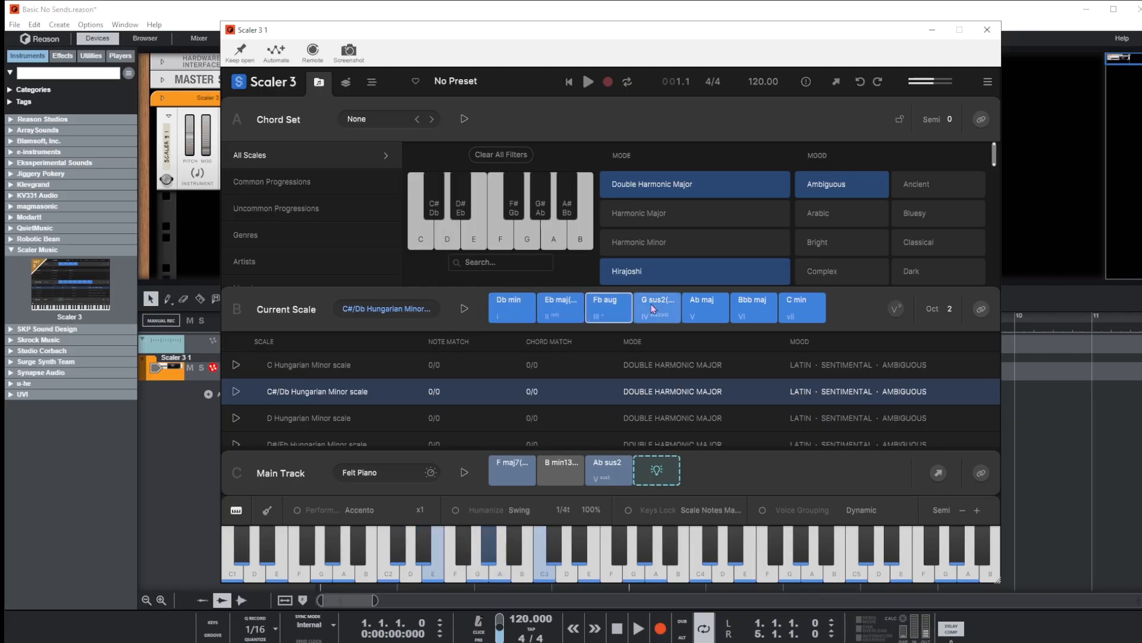
left_click(705, 306)
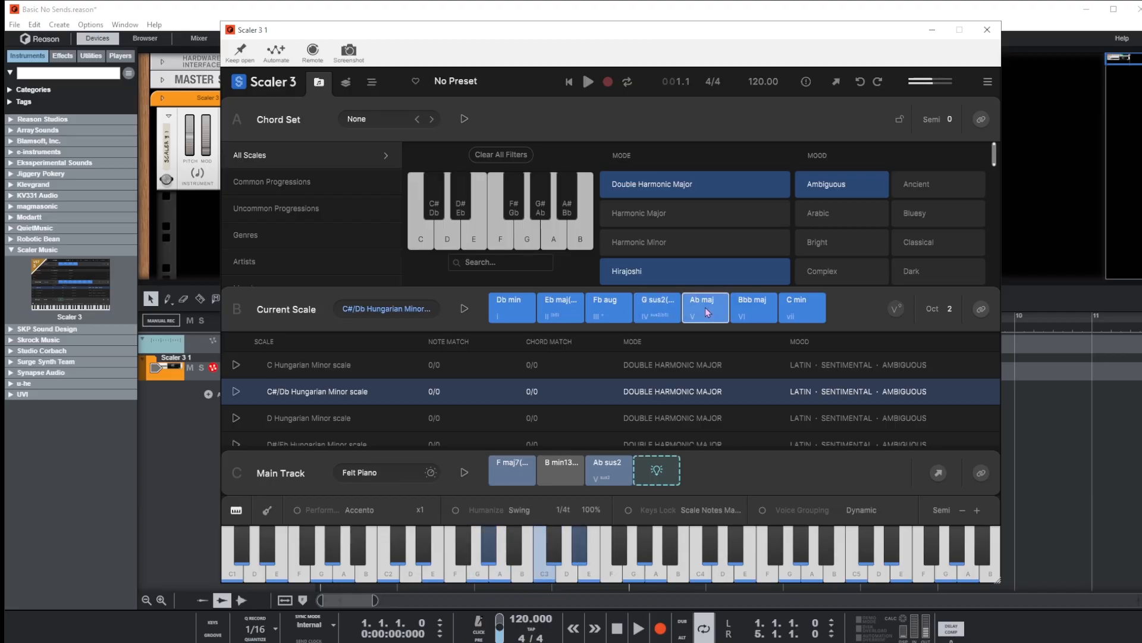
left_click(752, 312)
left_click(706, 309)
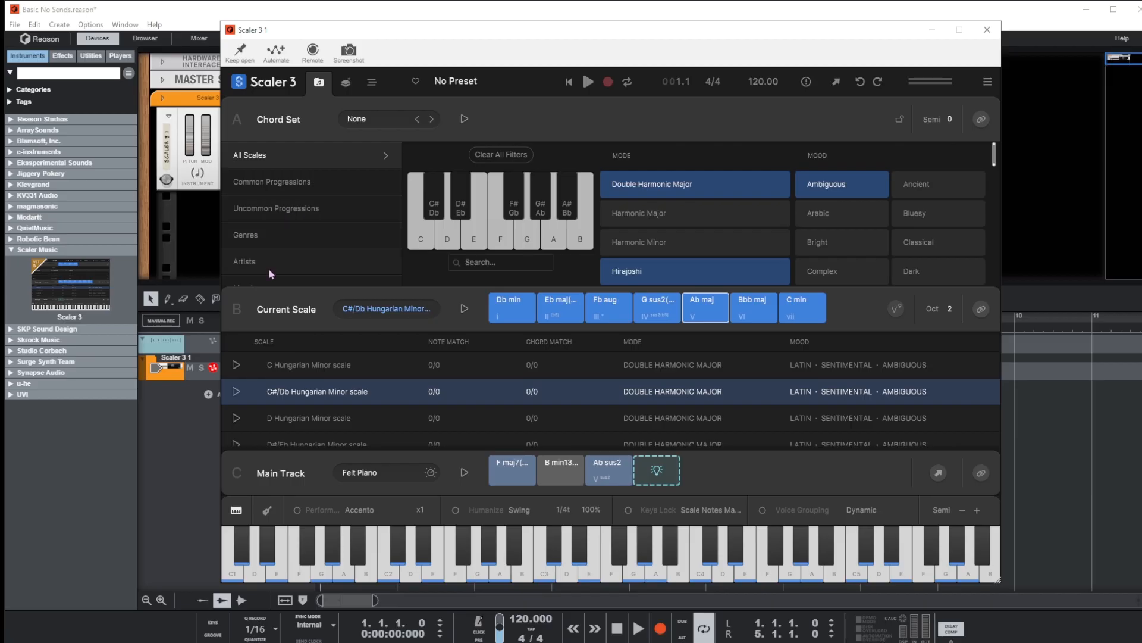
scroll(296, 264, "down", 2)
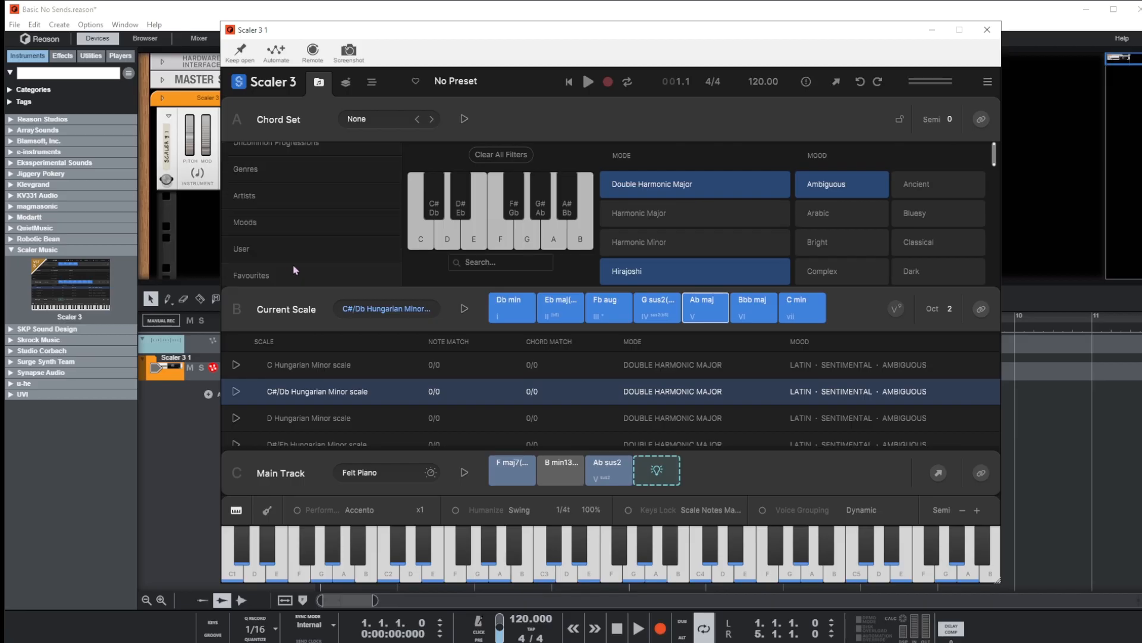
Step: Load the Ambient 1 chord set from the Atmospheric mood and play it back
left_click(245, 222)
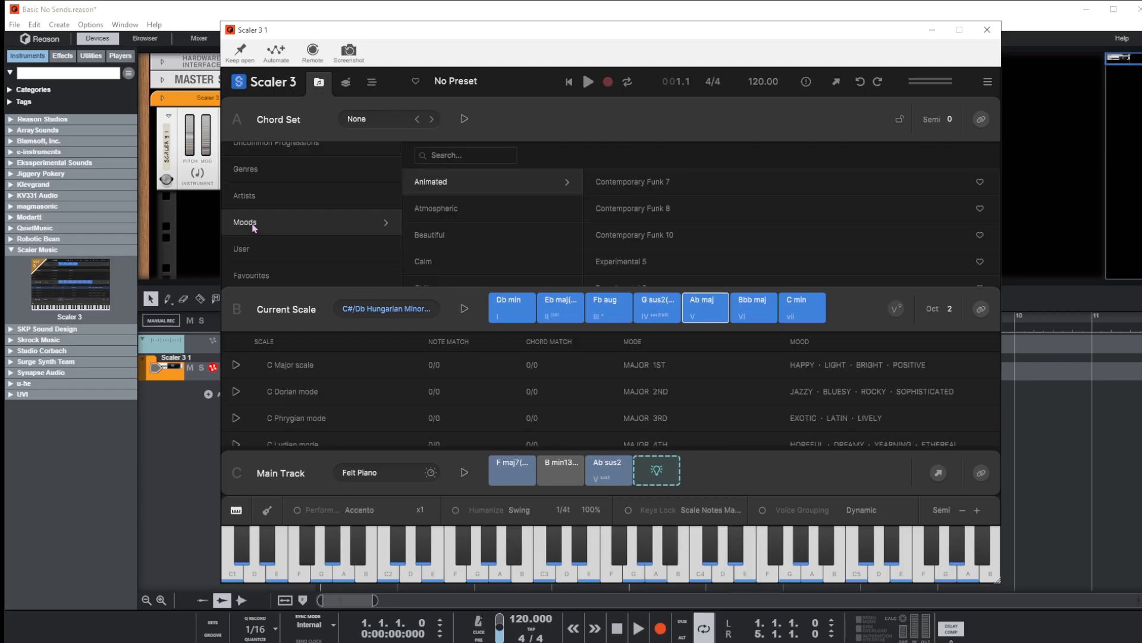
left_click(447, 214)
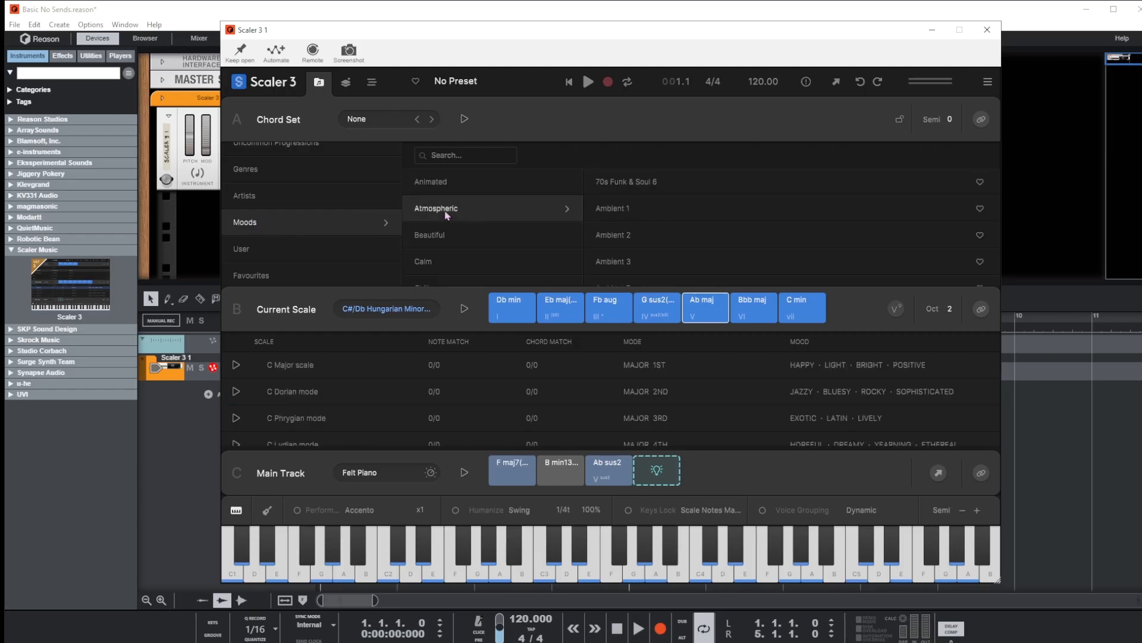
left_click(627, 210)
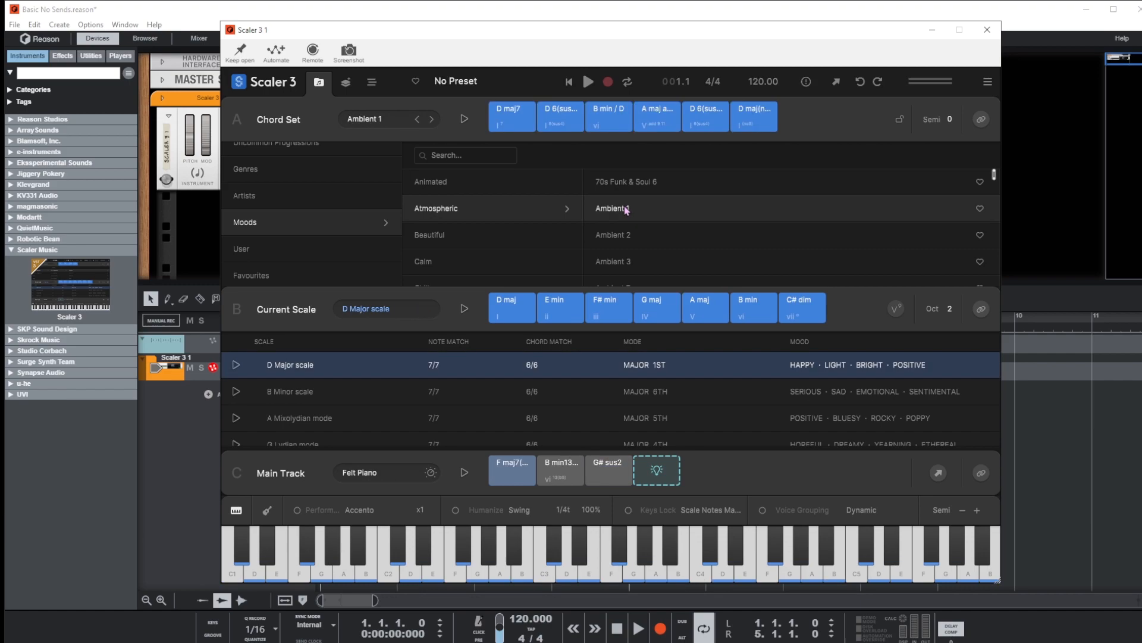
left_click(465, 120)
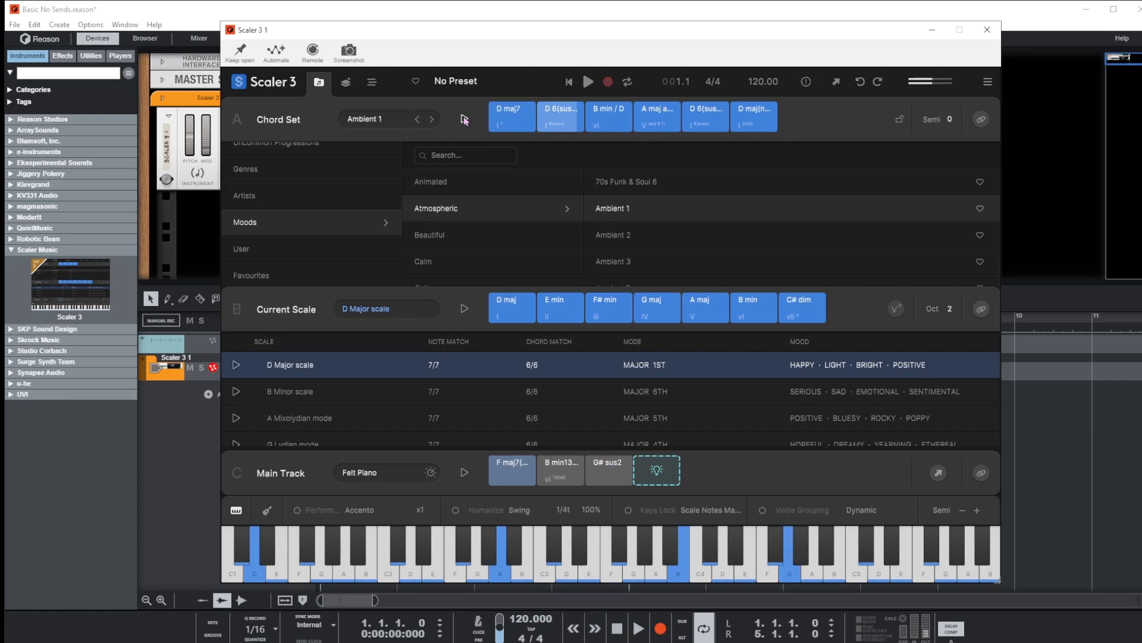
left_click_drag(464, 287, 464, 319)
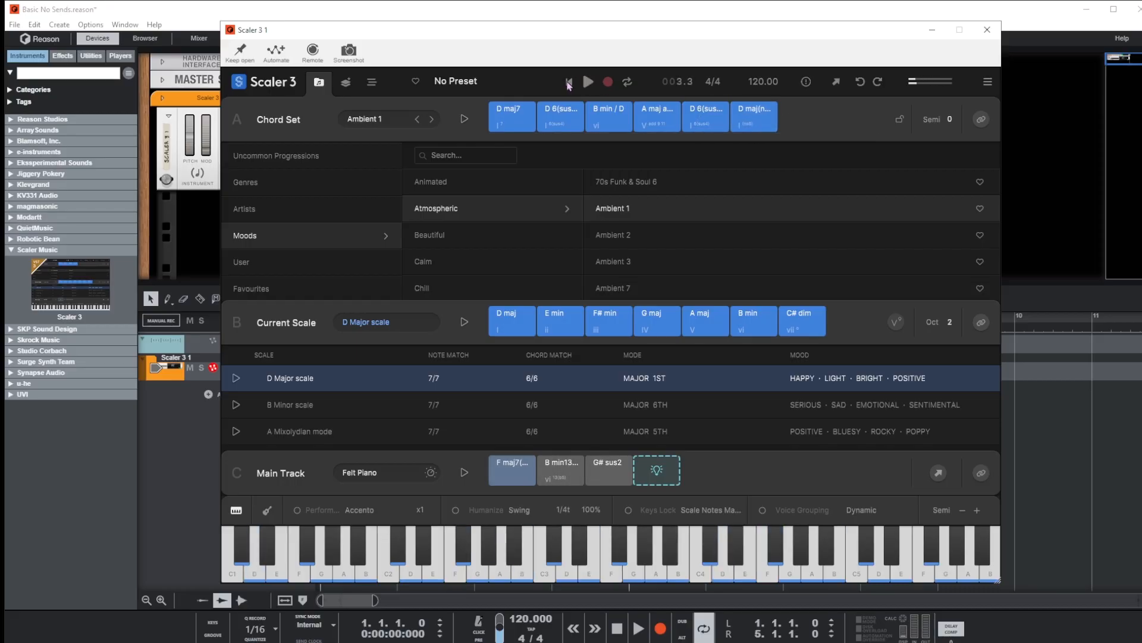
left_click(568, 83)
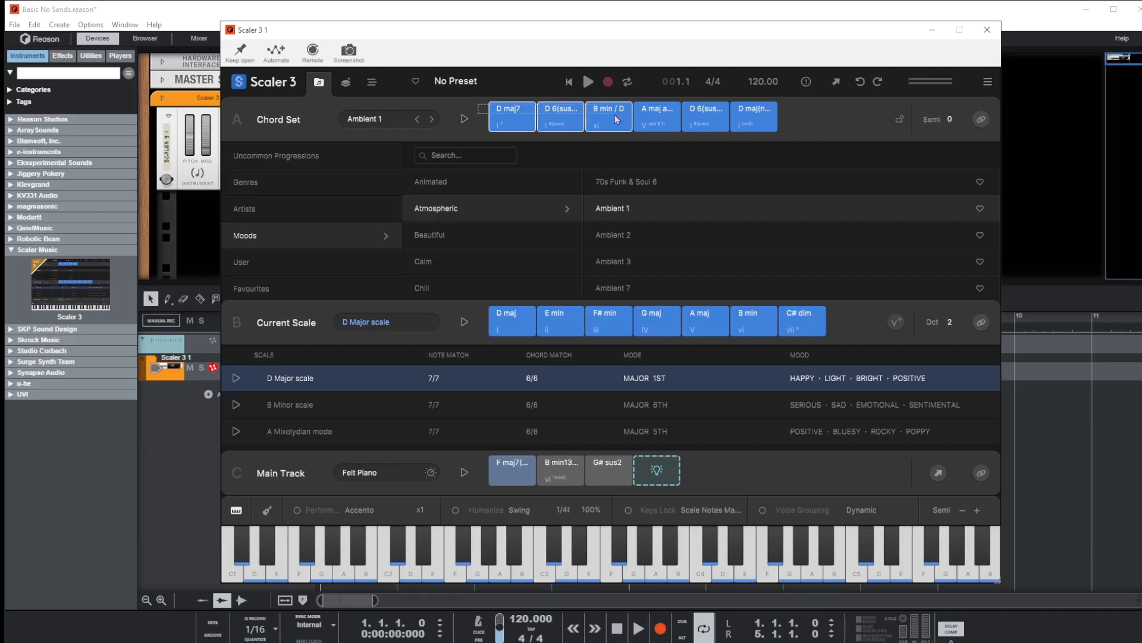
Step: Add the first four Ambient 1 chords to the start of the Main Track and delete its three older chords
left_click_drag(643, 115, 647, 118)
left_click_drag(518, 120, 516, 467)
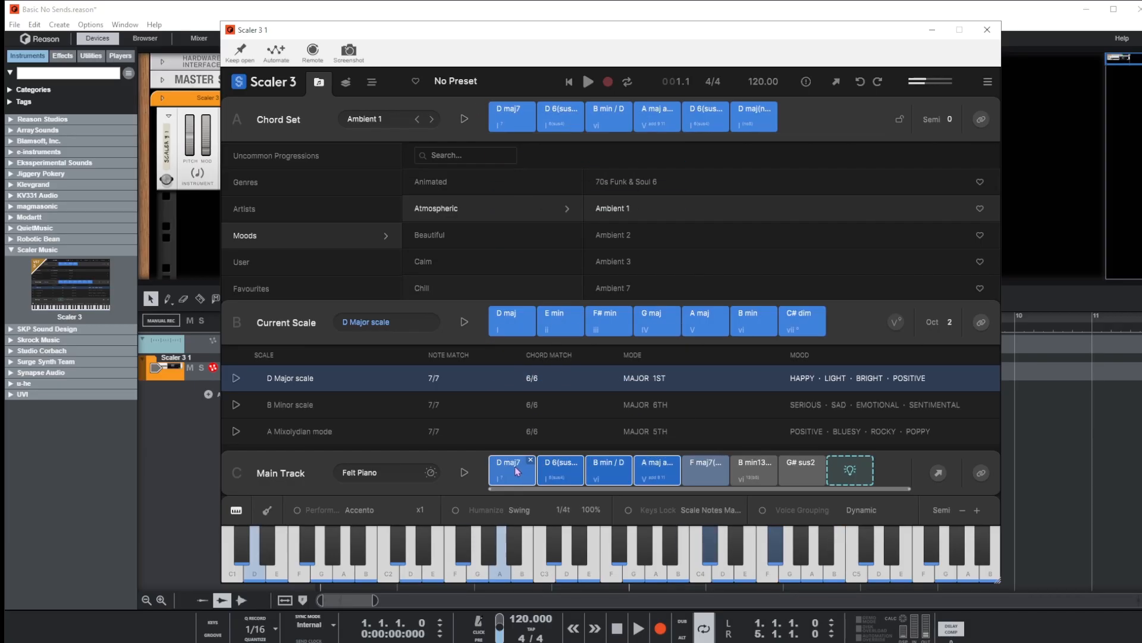
left_click(820, 462)
left_click(773, 462)
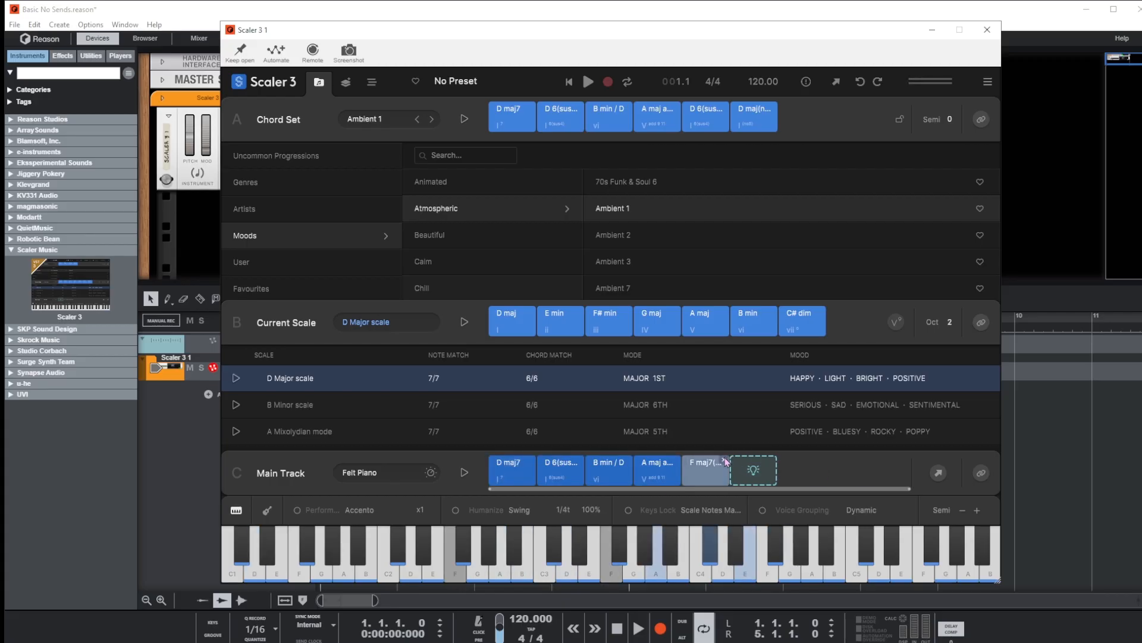
left_click(725, 463)
Step: Play the Main Track, then enable Voice Grouping with the Dynamic option and play the track with it
left_click(464, 472)
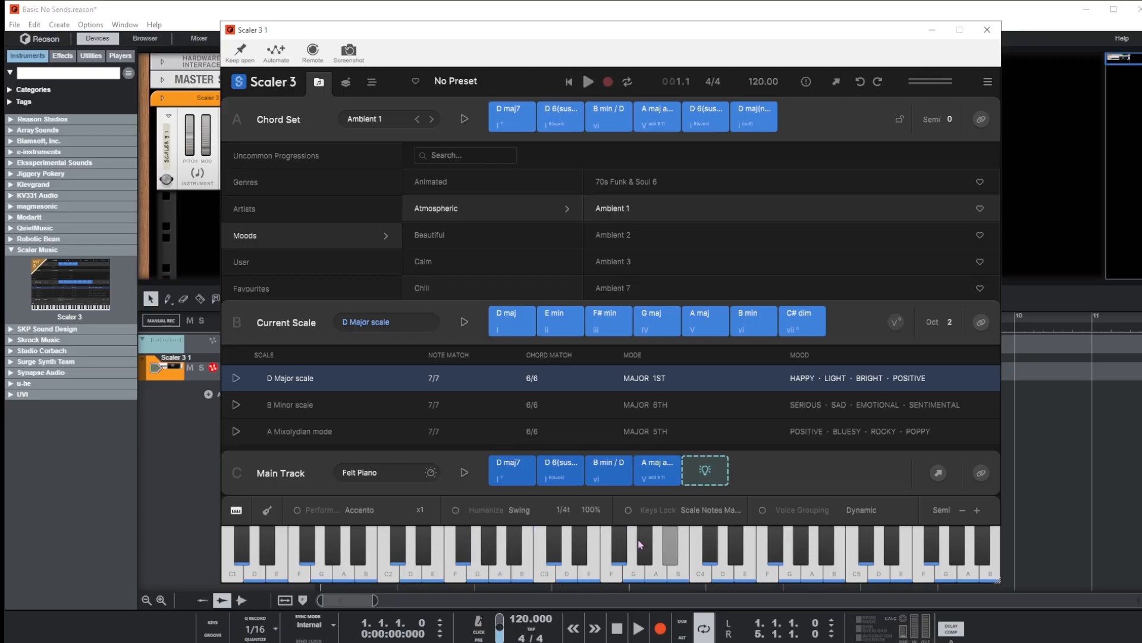
left_click(764, 512)
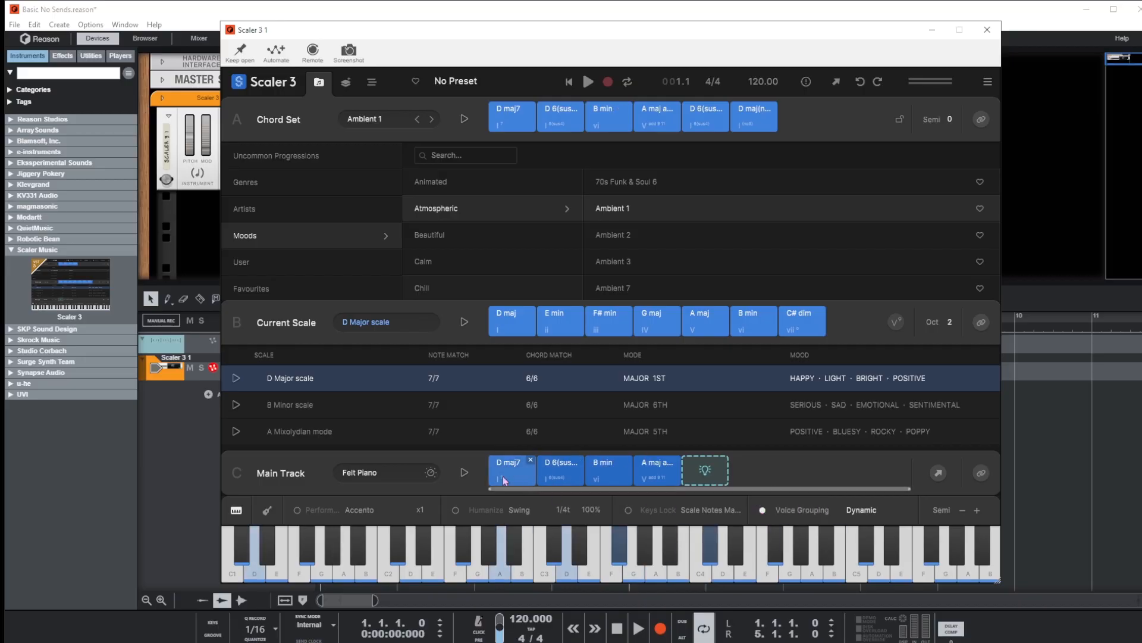
left_click(464, 473)
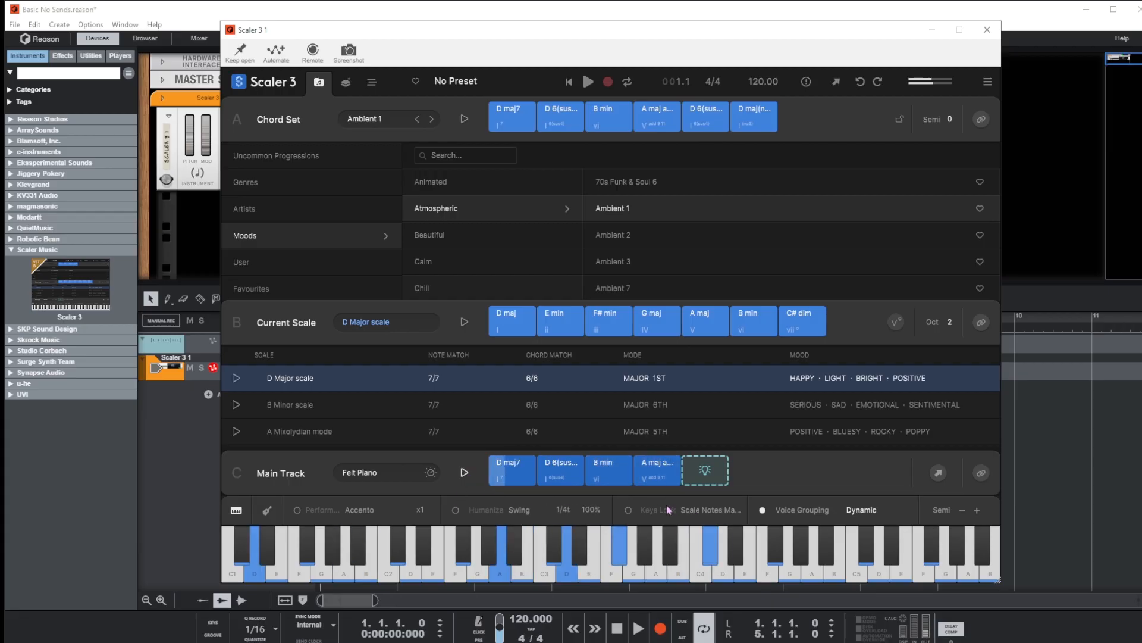
Step: Set the voice grouping to Drop 3 Voicing and play the Main Track from its first chord
left_click(857, 510)
left_click(775, 298)
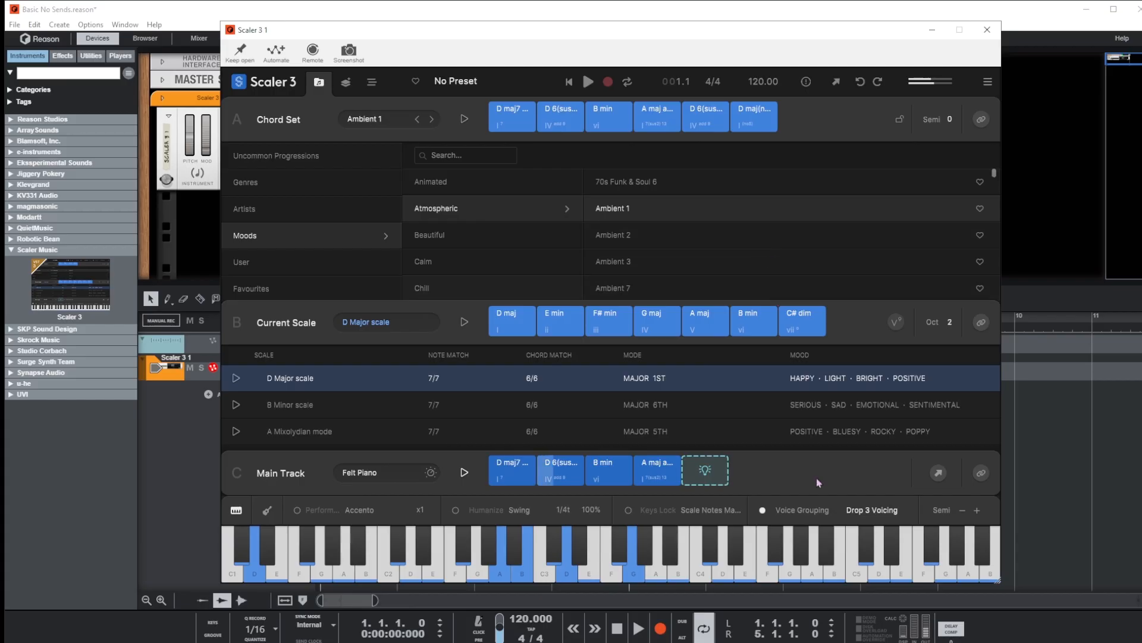
left_click(871, 511)
left_click(784, 412)
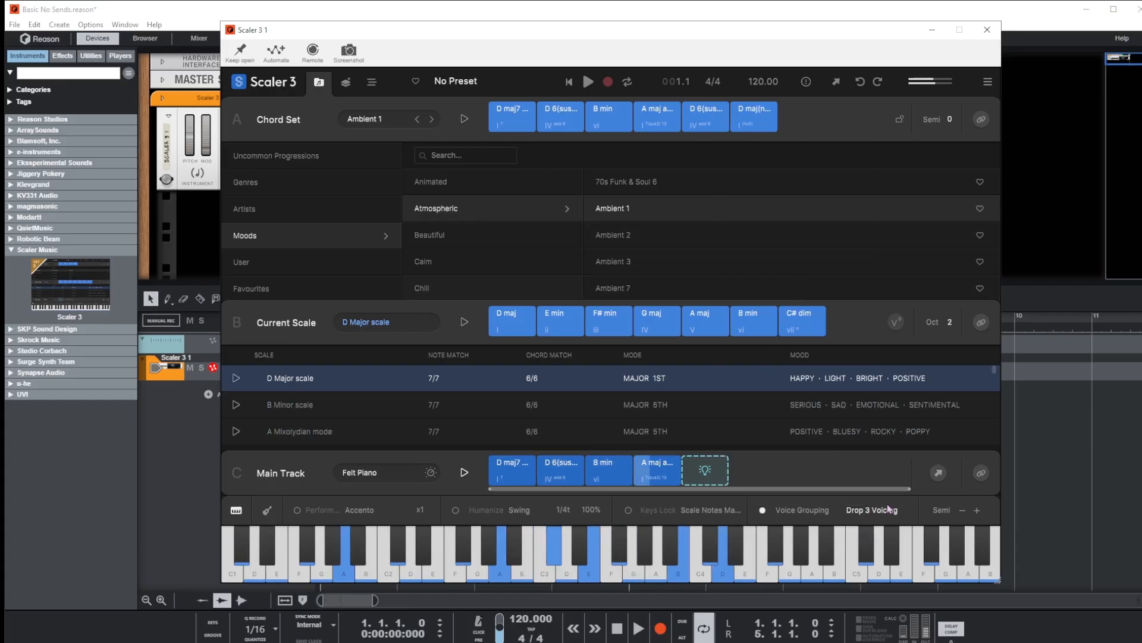
left_click(465, 474)
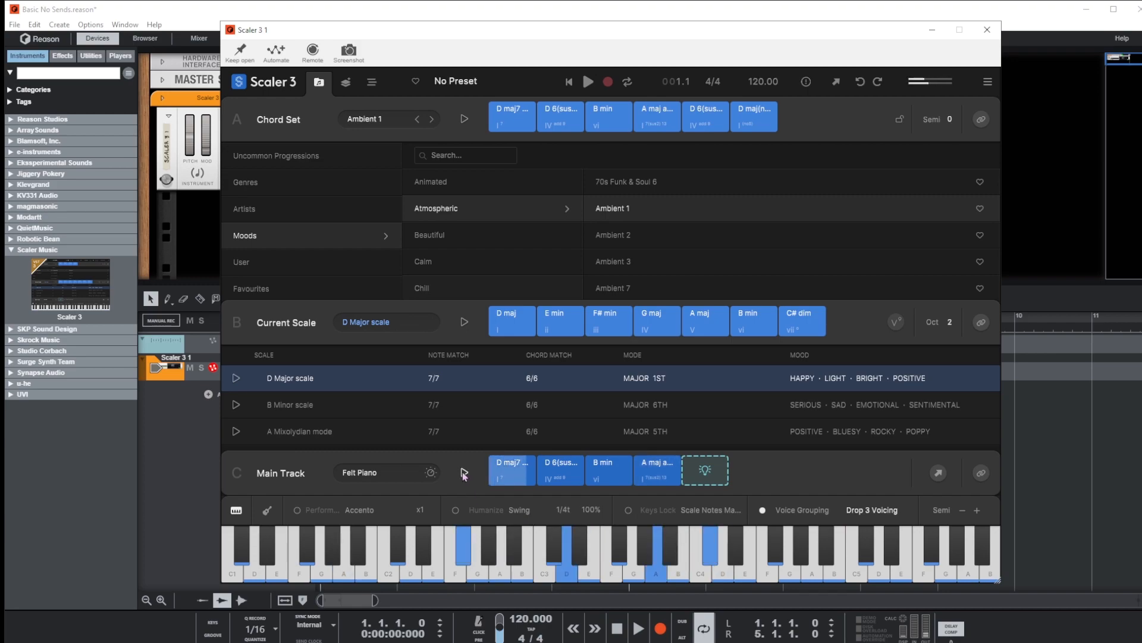
Step: Set the voice grouping to Grouping C3-B4 and audition the Main Track chords
left_click(866, 512)
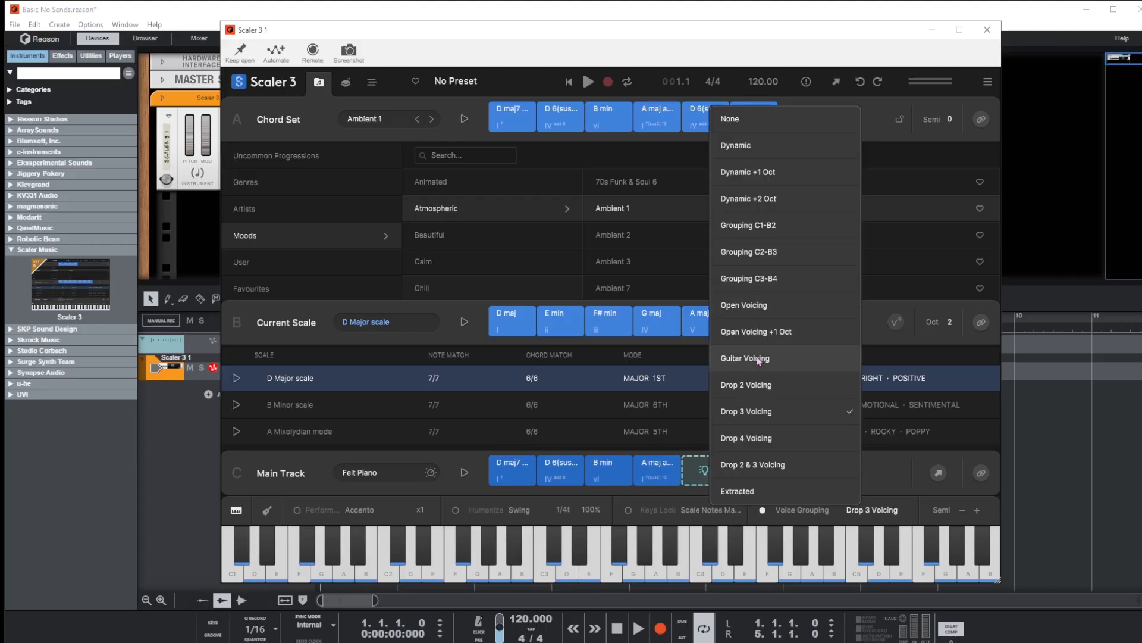
left_click(753, 284)
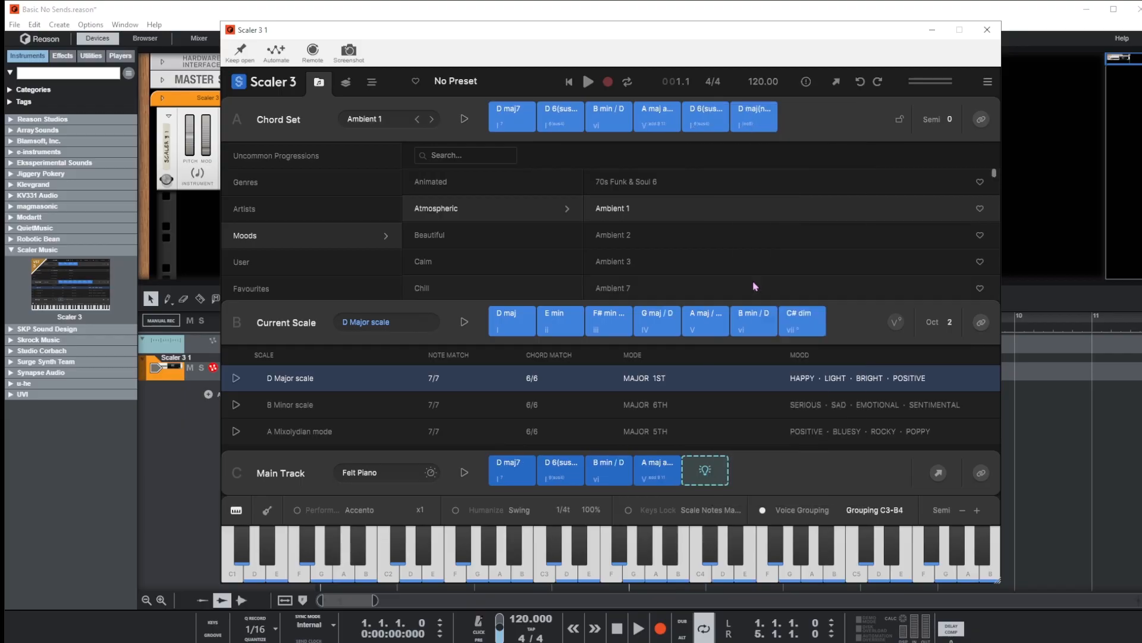
left_click(463, 473)
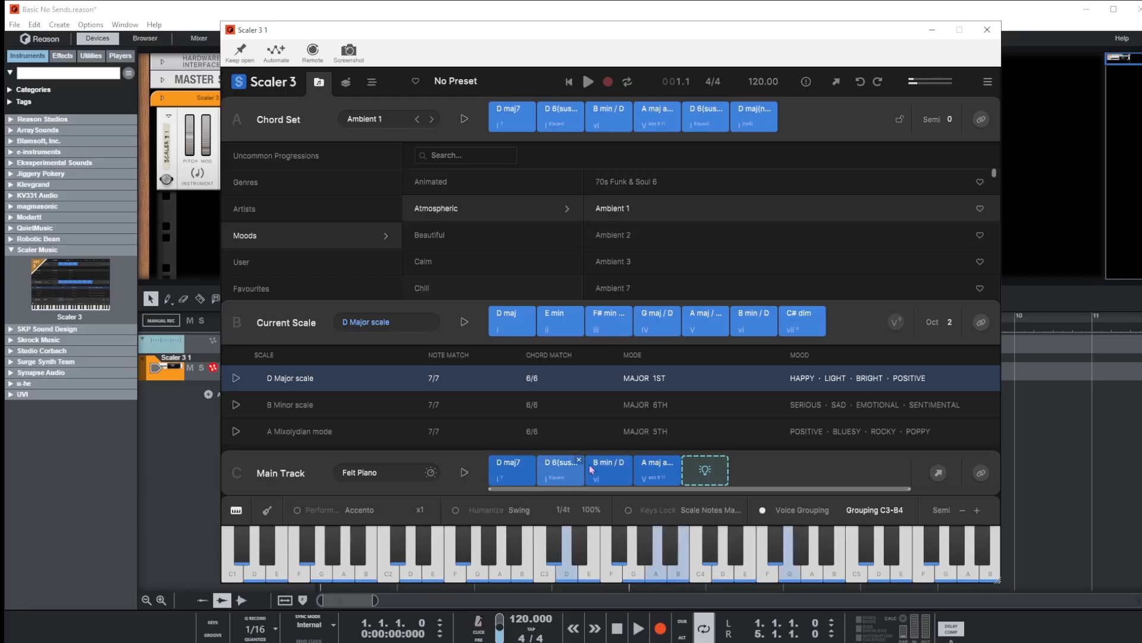
Step: Set the voice grouping back to Dynamic, play the Main Track and stop it
left_click(889, 511)
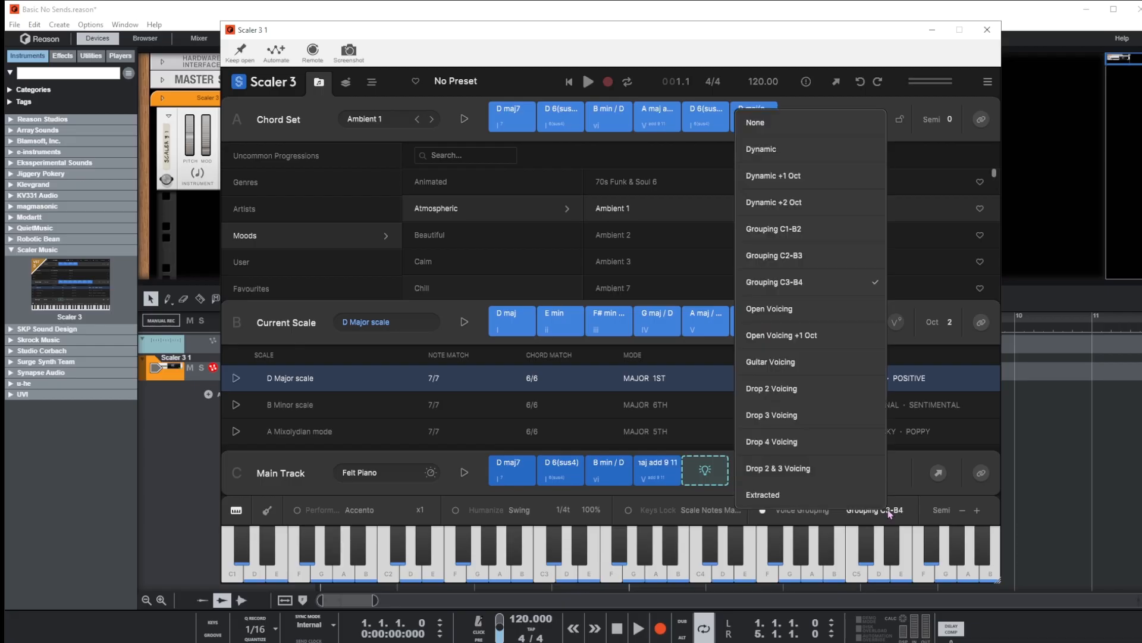
left_click(771, 150)
left_click(465, 473)
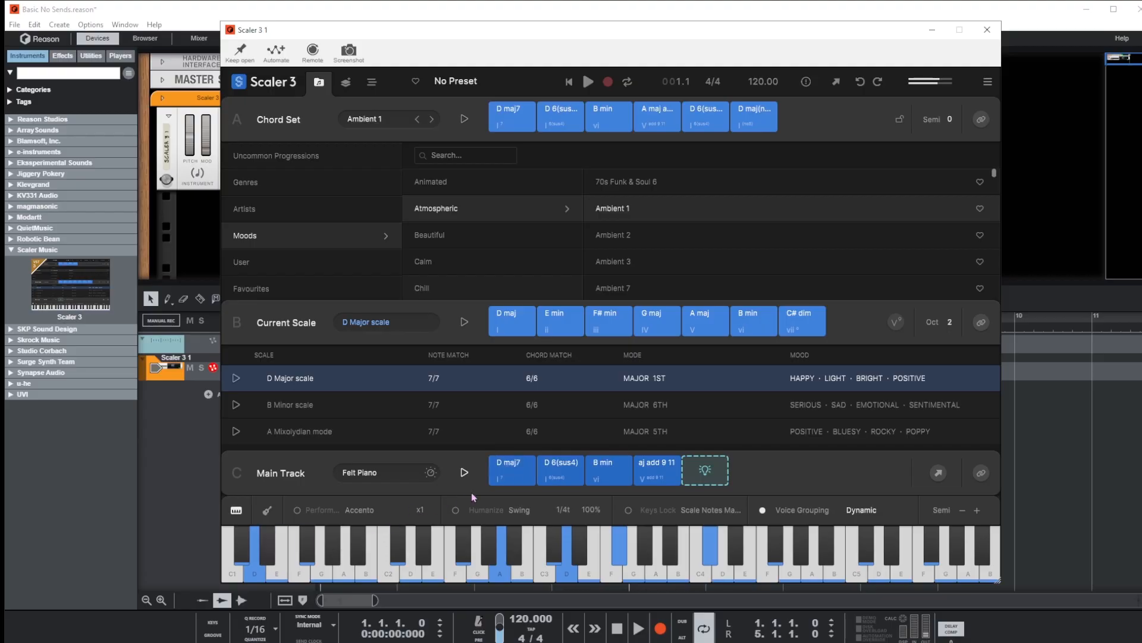
left_click(466, 473)
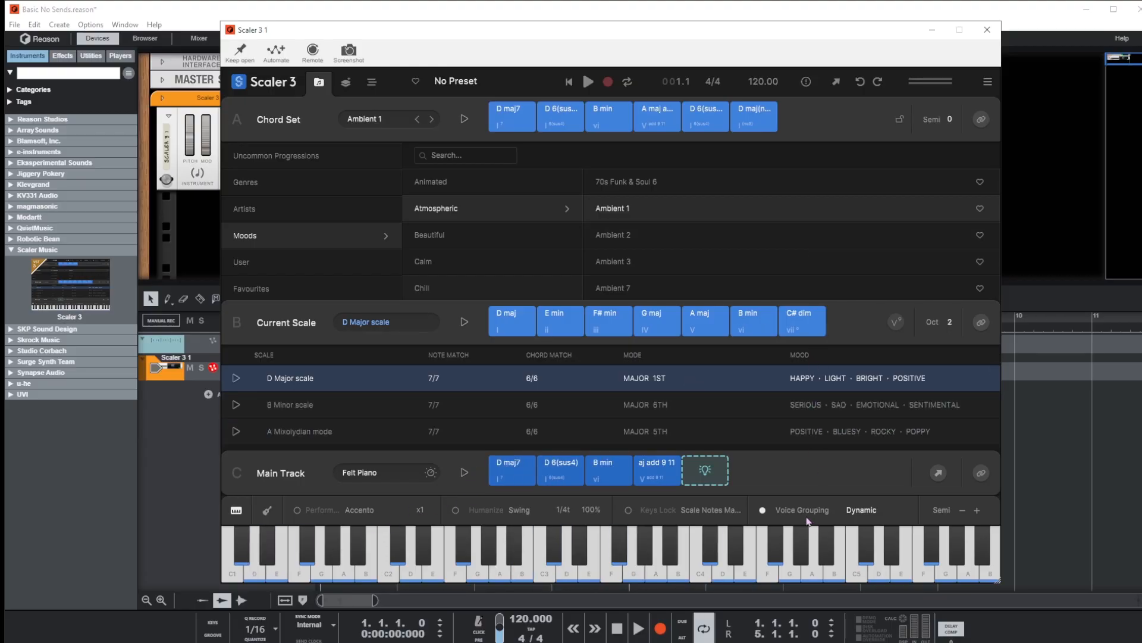
Step: Set the voice grouping to Dynamic +1 Oct, play the Main Track and stop it
left_click(856, 511)
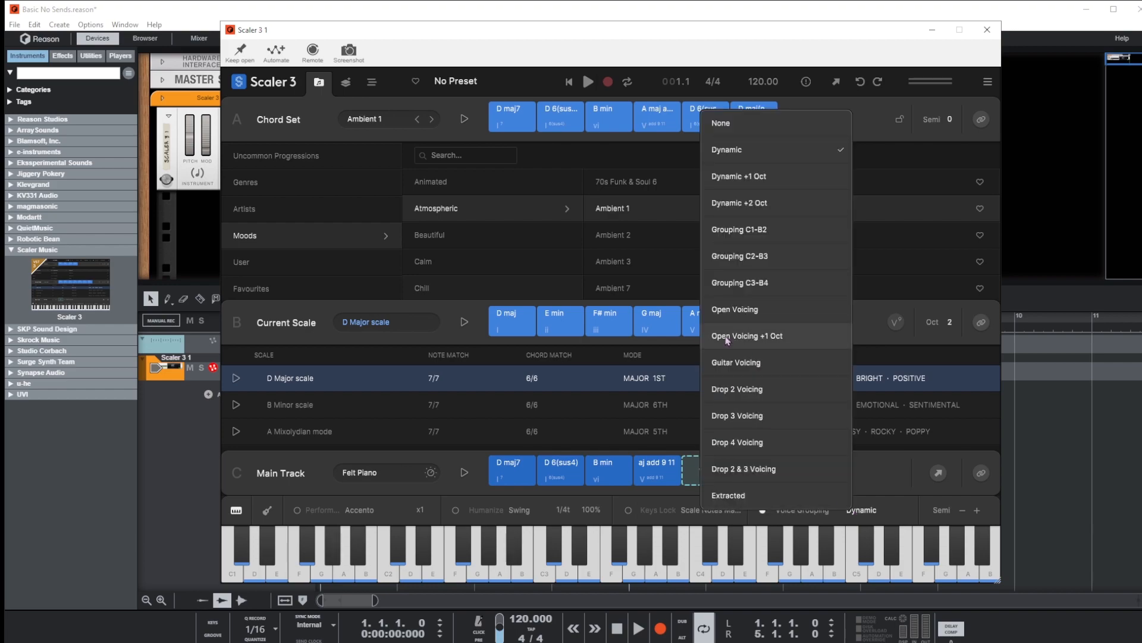
left_click(743, 177)
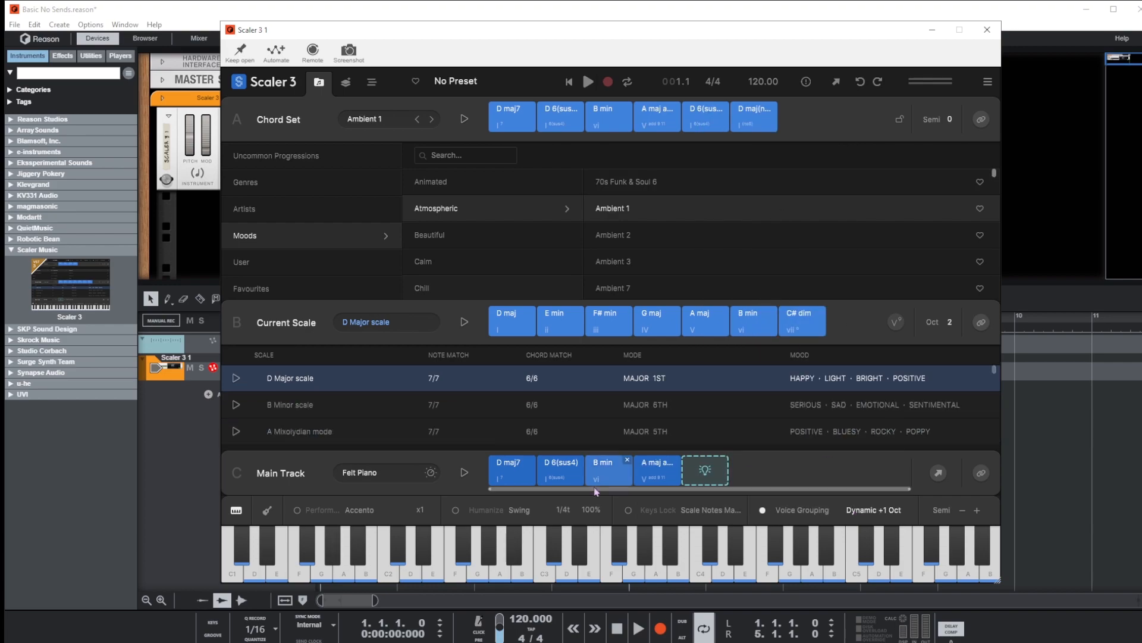
left_click(465, 472)
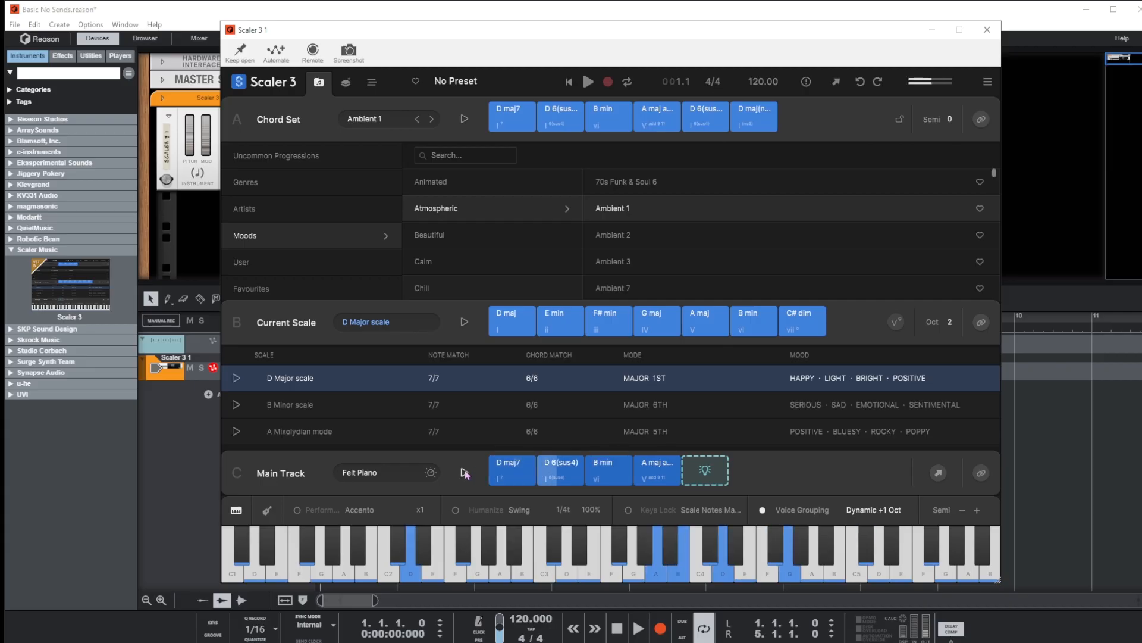
left_click(463, 471)
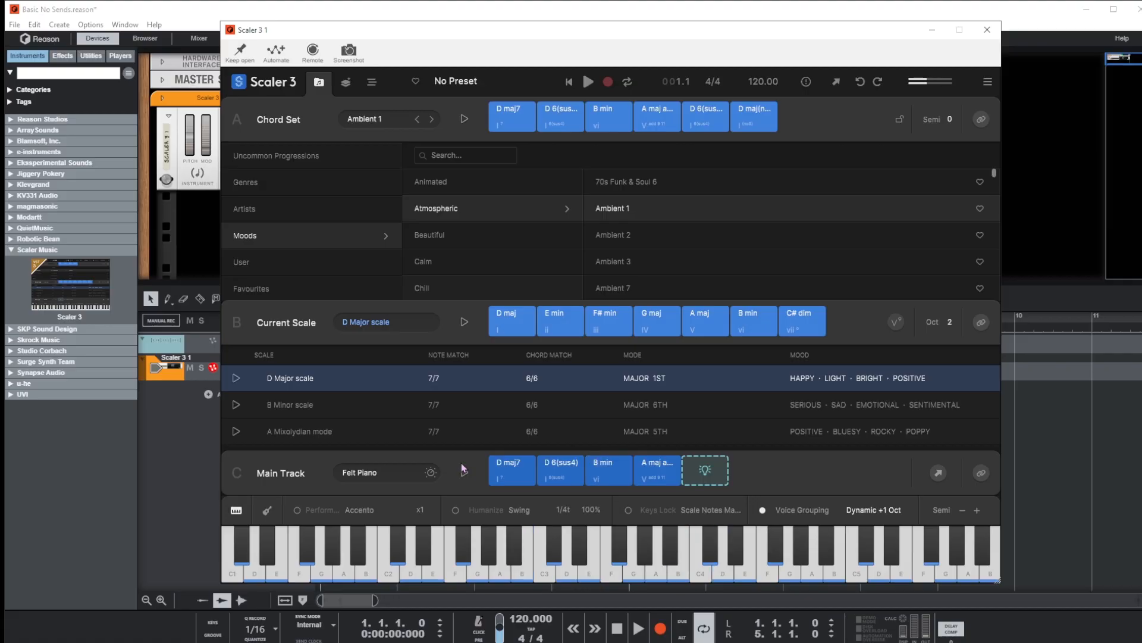
Step: View the Main Track's volume in the mixer, return to the chord browser and play the track again
left_click(371, 81)
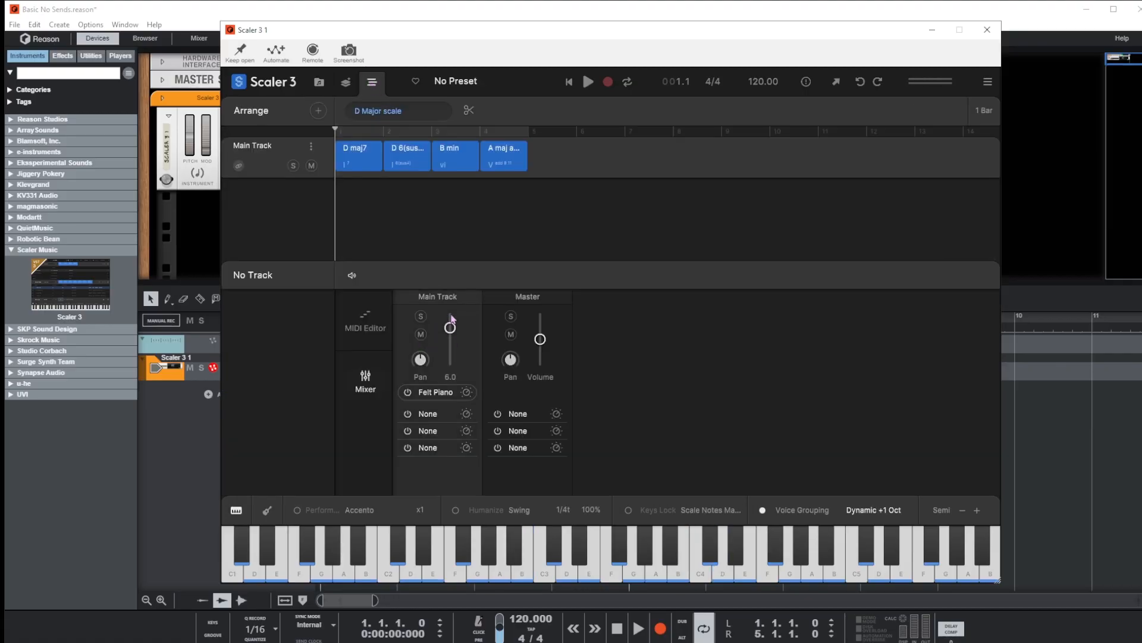
left_click(320, 84)
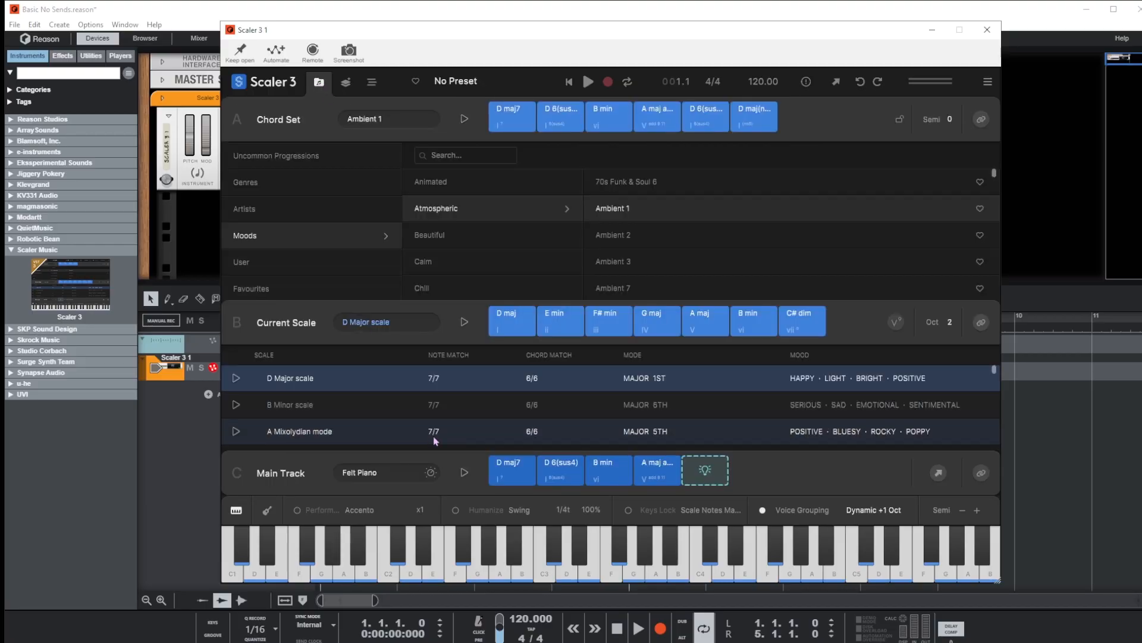
left_click(469, 472)
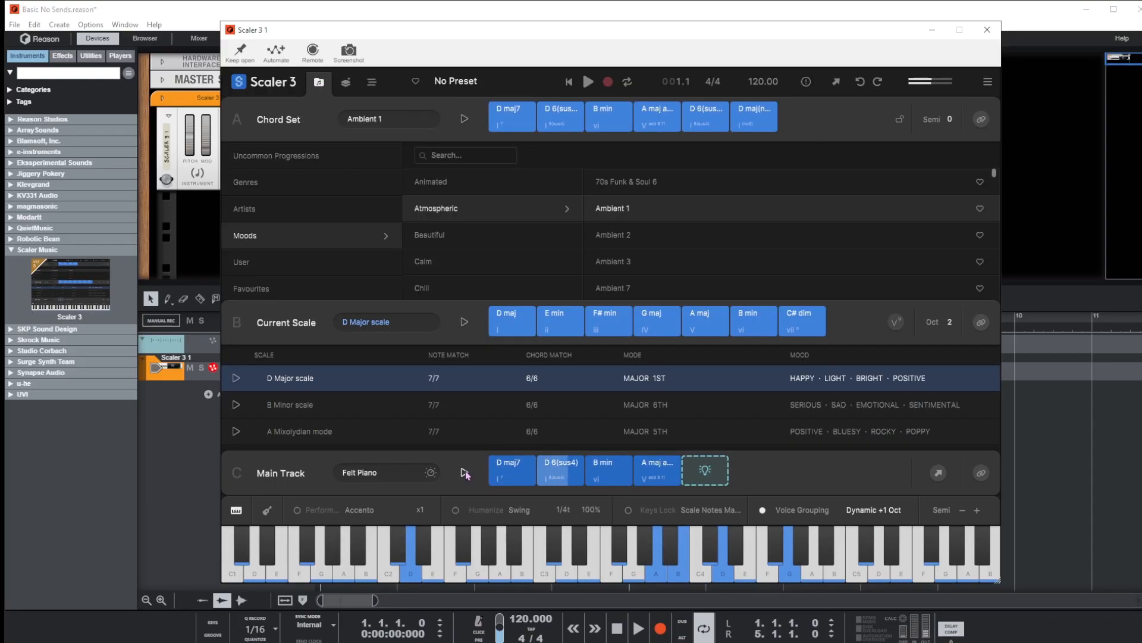
left_click(466, 473)
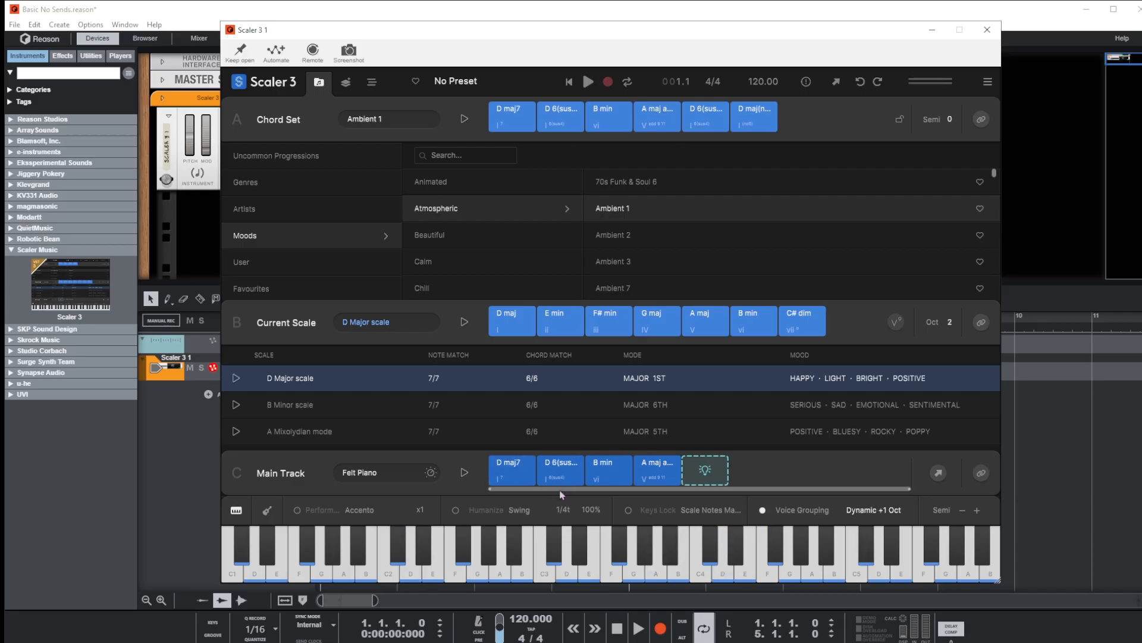
Step: Turn off Voice Grouping and play the Main Track with its original chord voicings
left_click(764, 510)
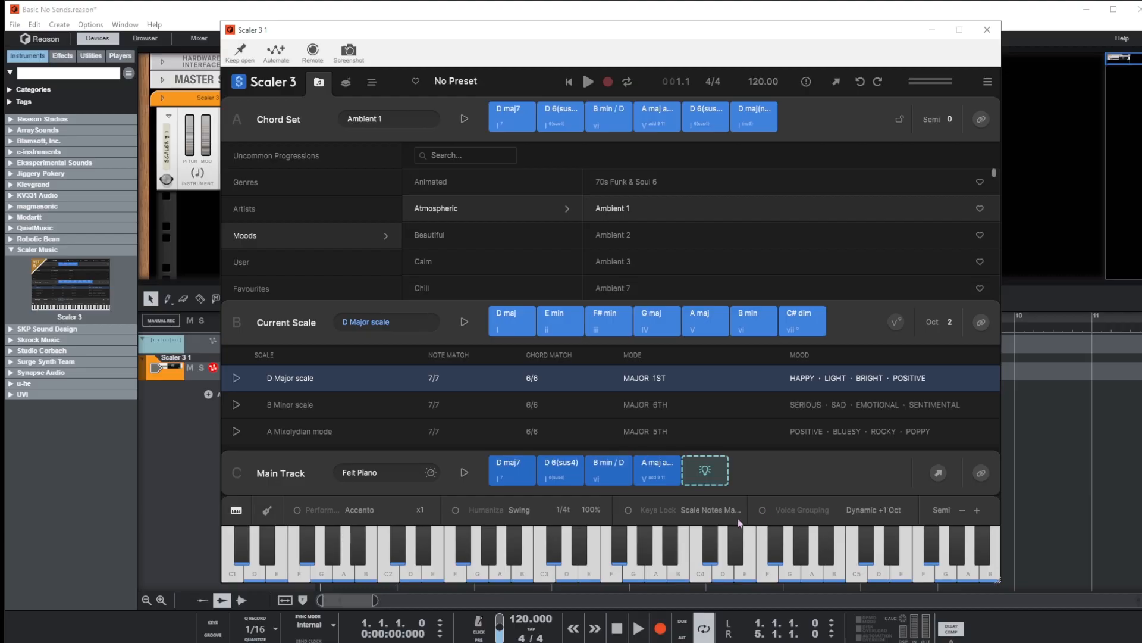
left_click(464, 472)
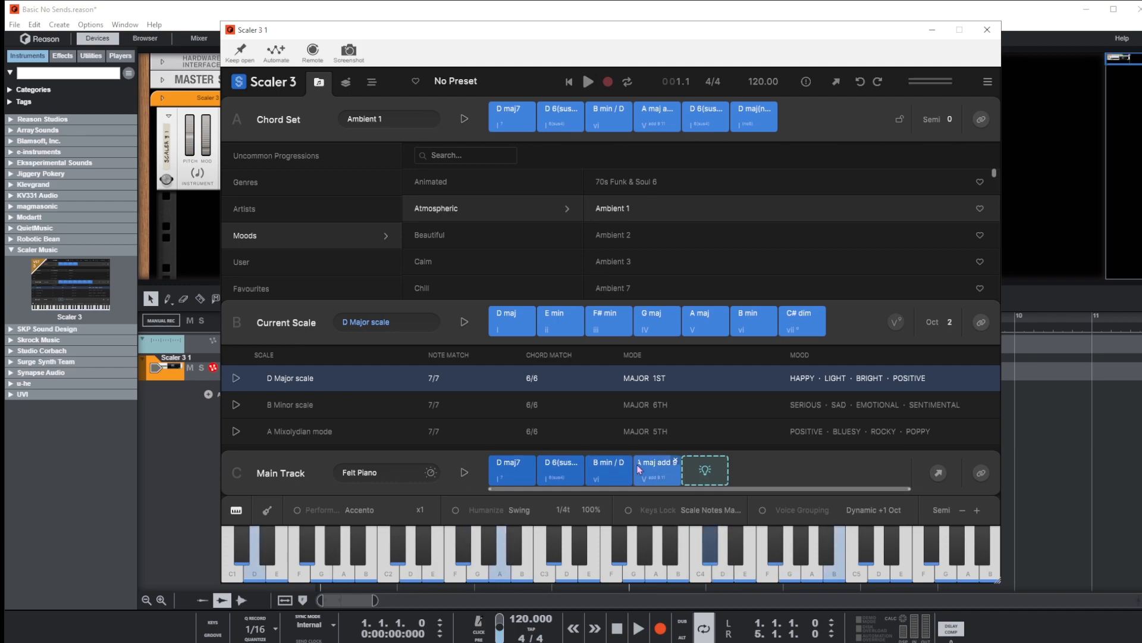
Step: Turn on Keys Lock in Scale Notes Mapped mode and audition the first two Main Track chords
left_click(629, 510)
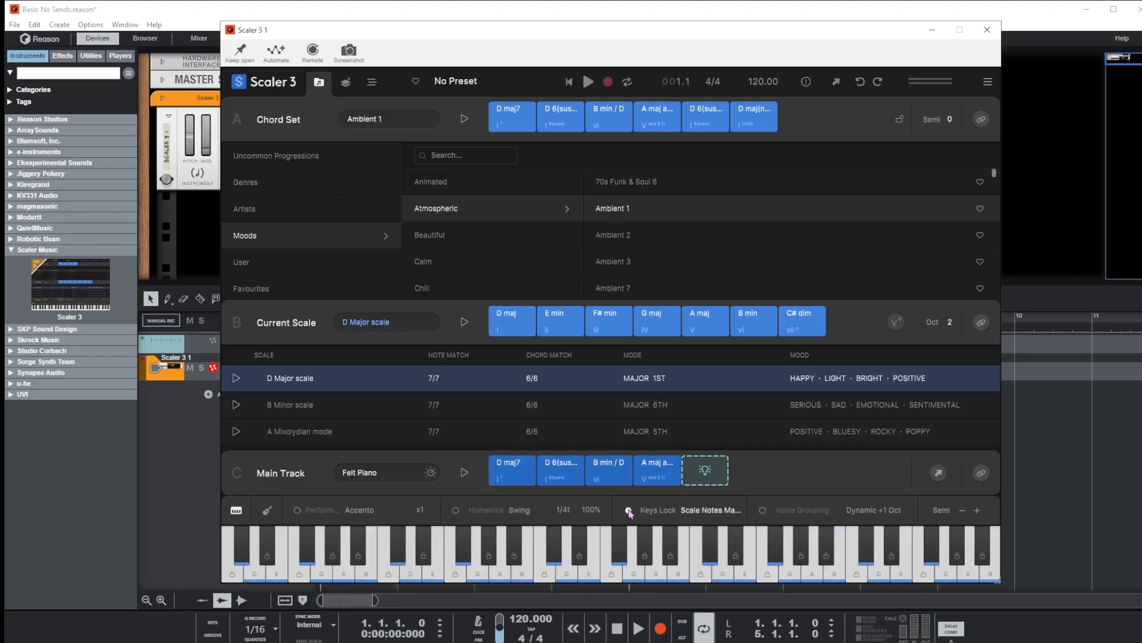
left_click(705, 511)
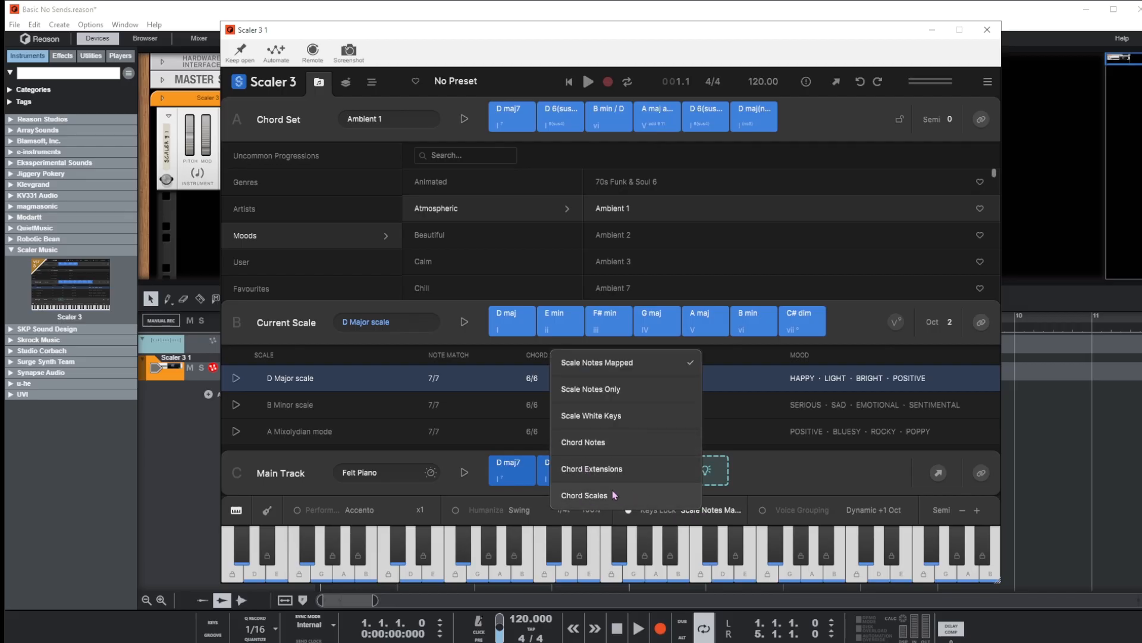
left_click(603, 365)
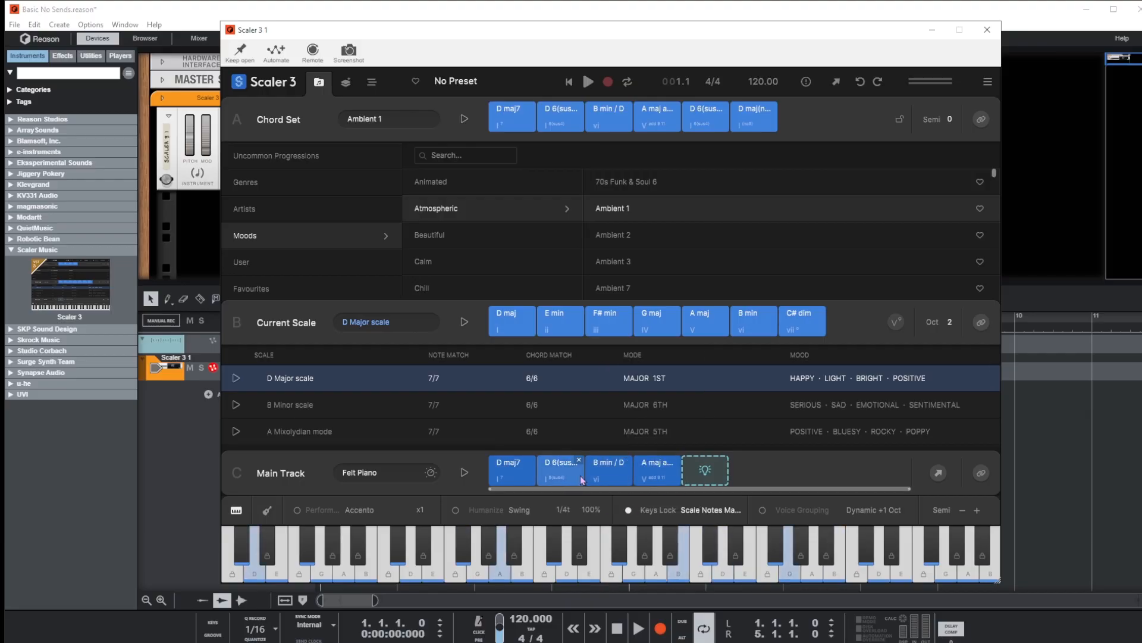
left_click(522, 476)
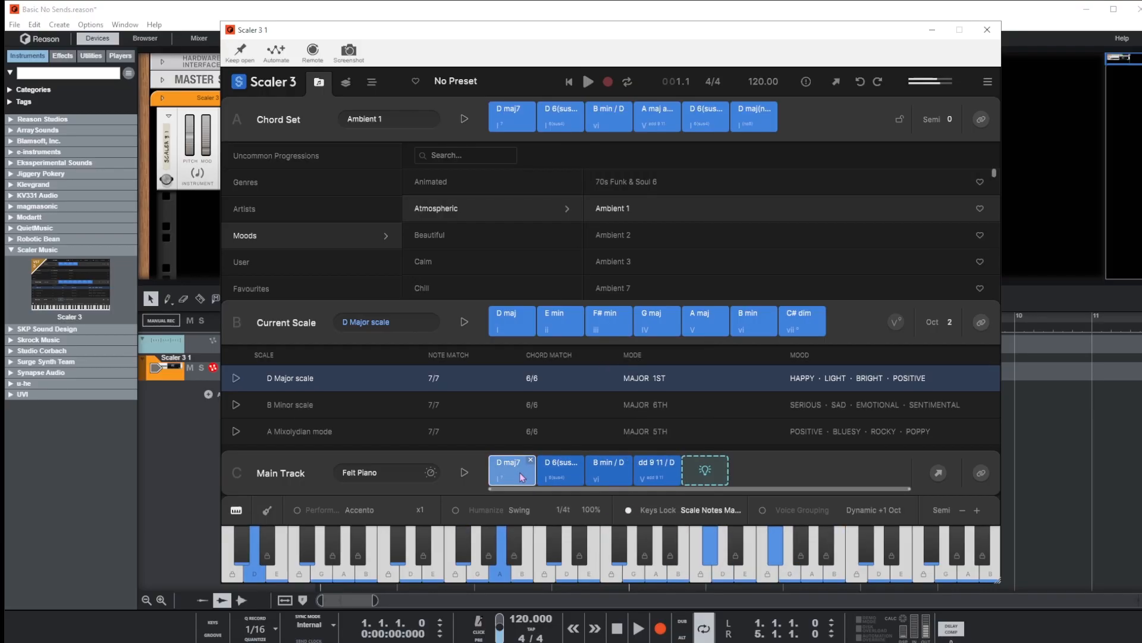
left_click(565, 471)
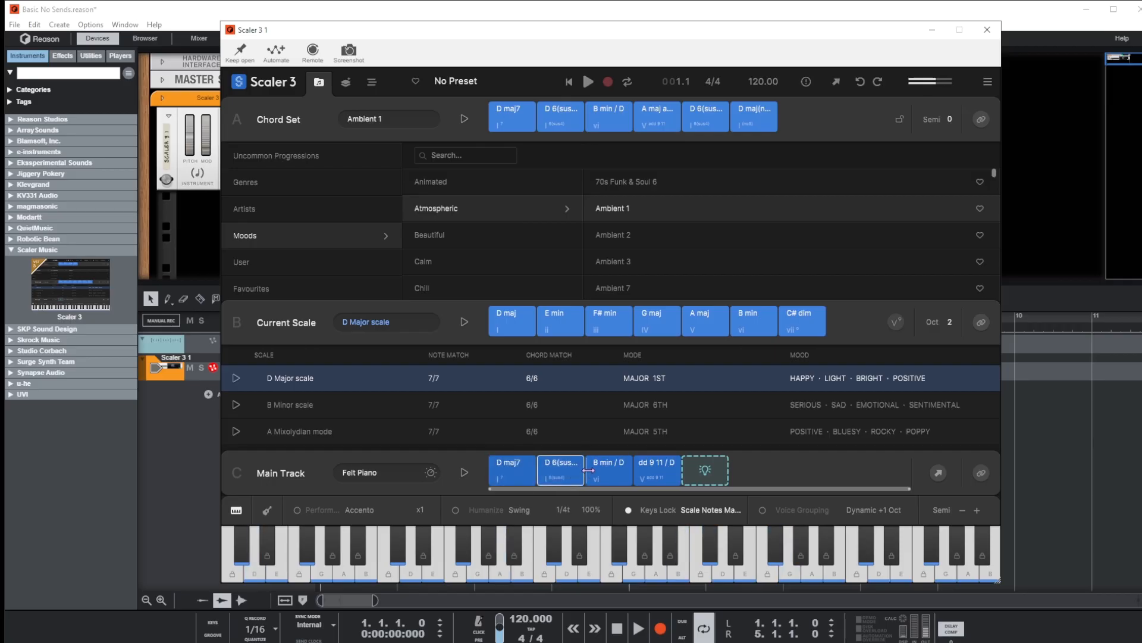
Step: Bind the Main Track to the keyboard, select the D maj7 chord and trigger the track's chords from the bound keys
left_click(592, 474)
left_click(573, 477)
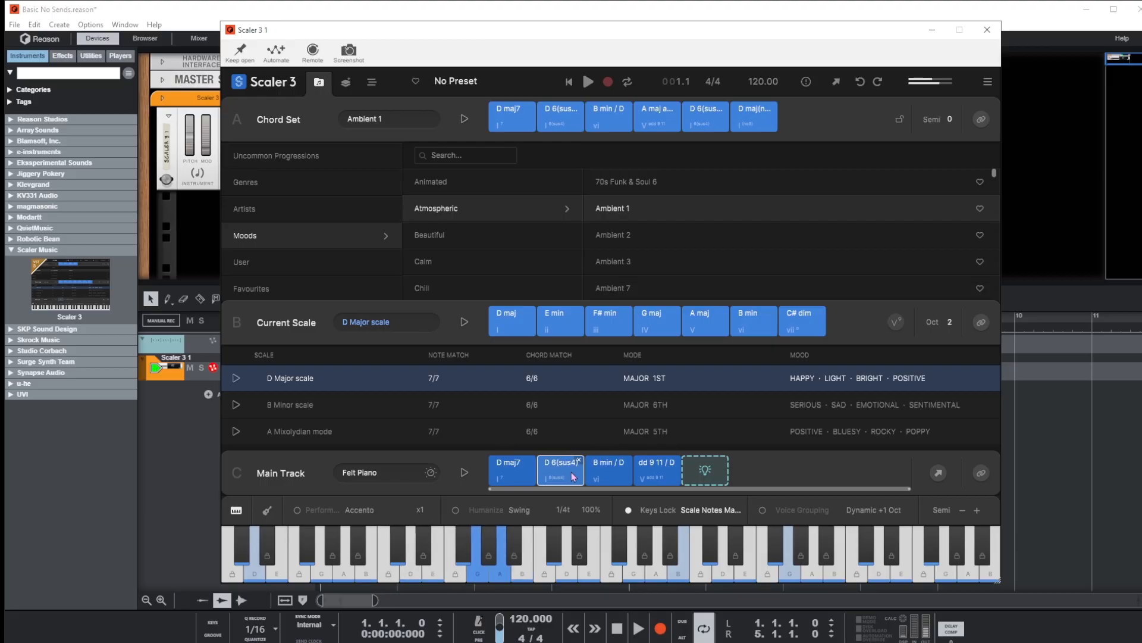
left_click(982, 473)
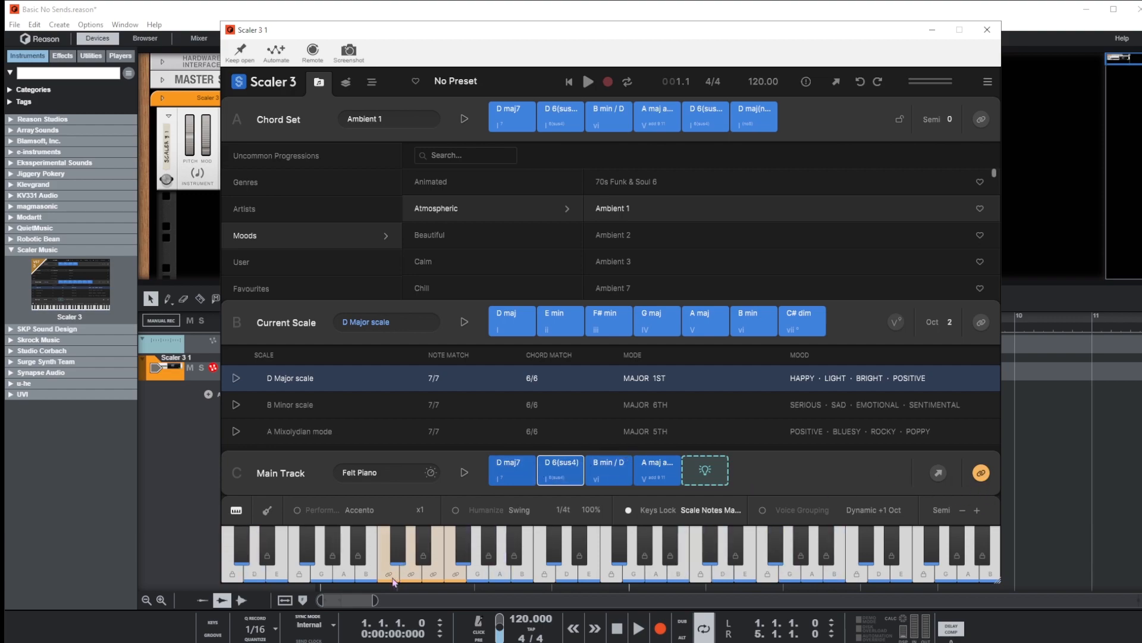
left_click(509, 483)
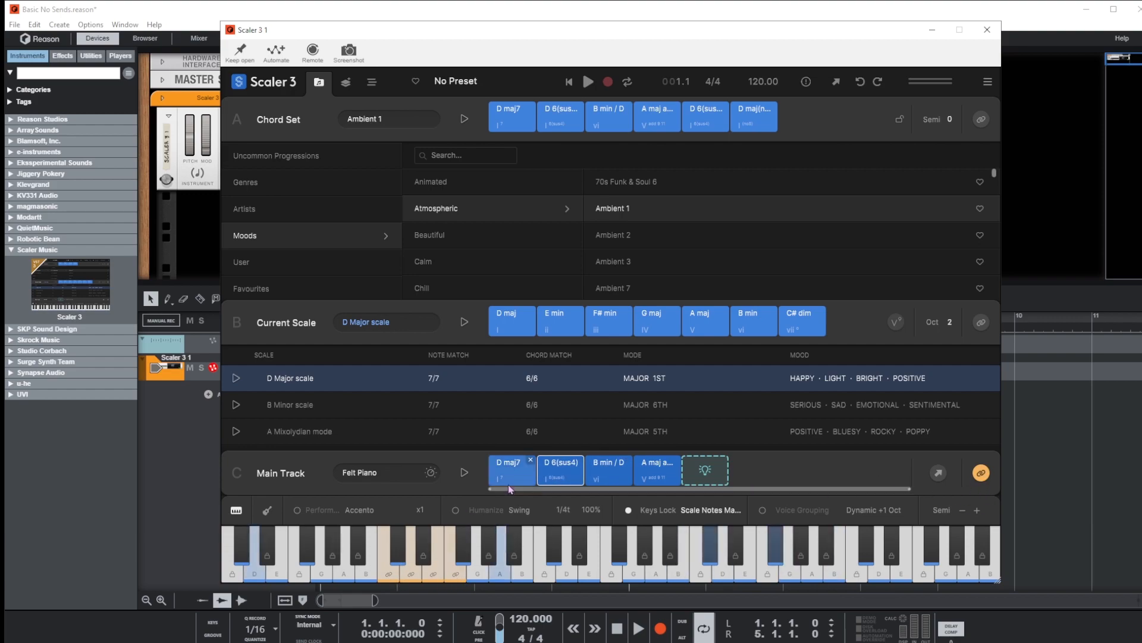
left_click(519, 475)
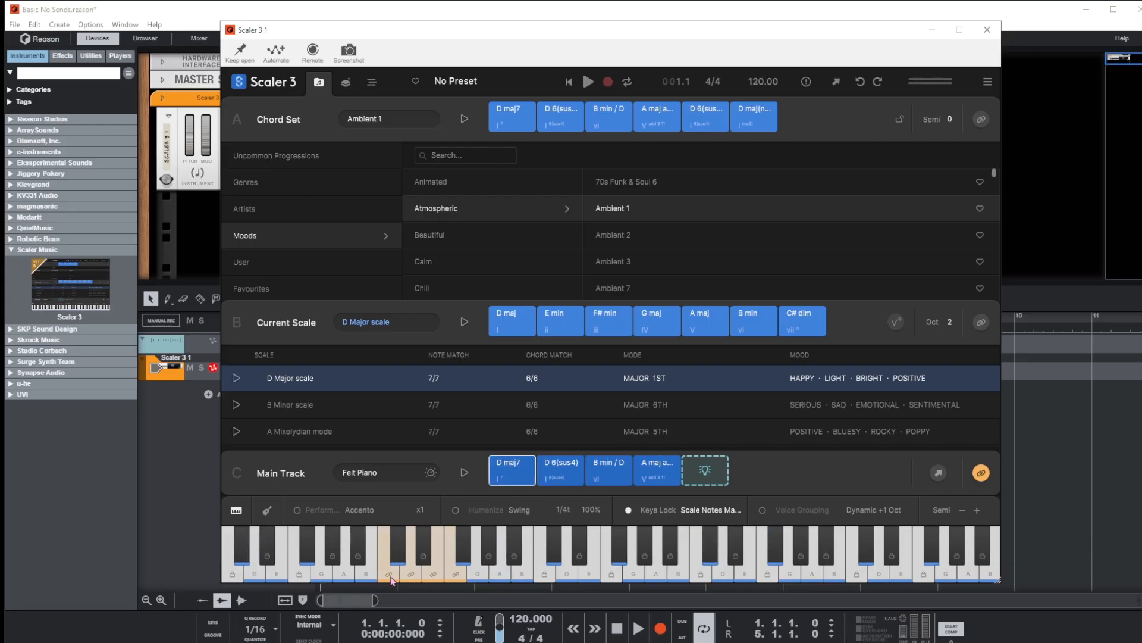
left_click(411, 576)
left_click(432, 576)
left_click(455, 576)
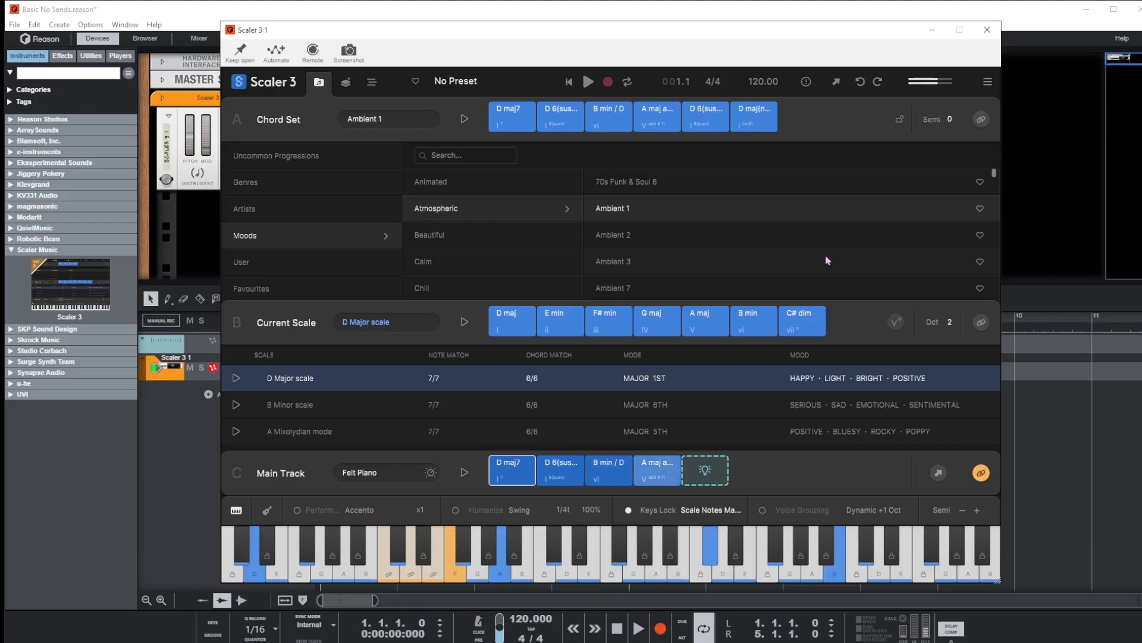
Step: Set the Keys Lock mode to Chord Scales and play the keyboard over the bound Main Track chords
left_click(708, 511)
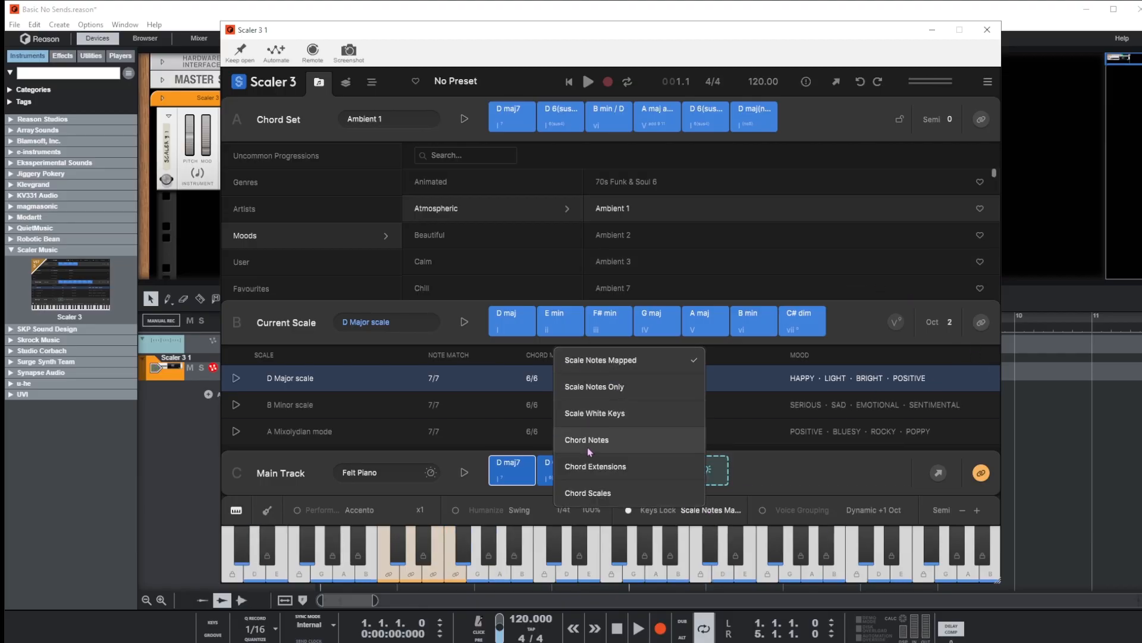
left_click(593, 494)
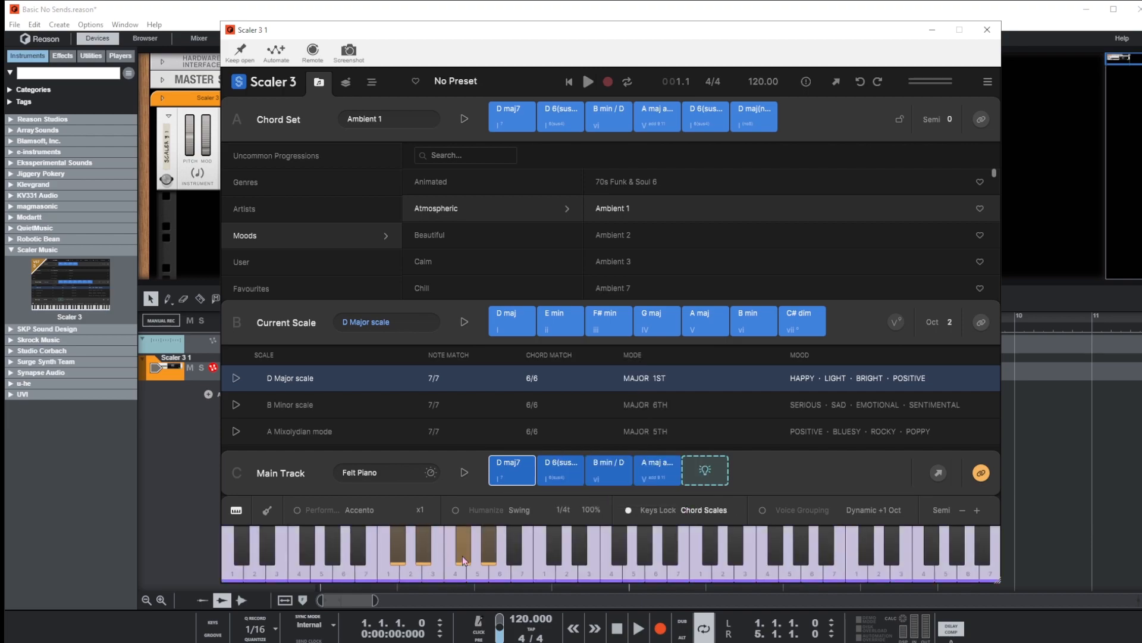
left_click(400, 545)
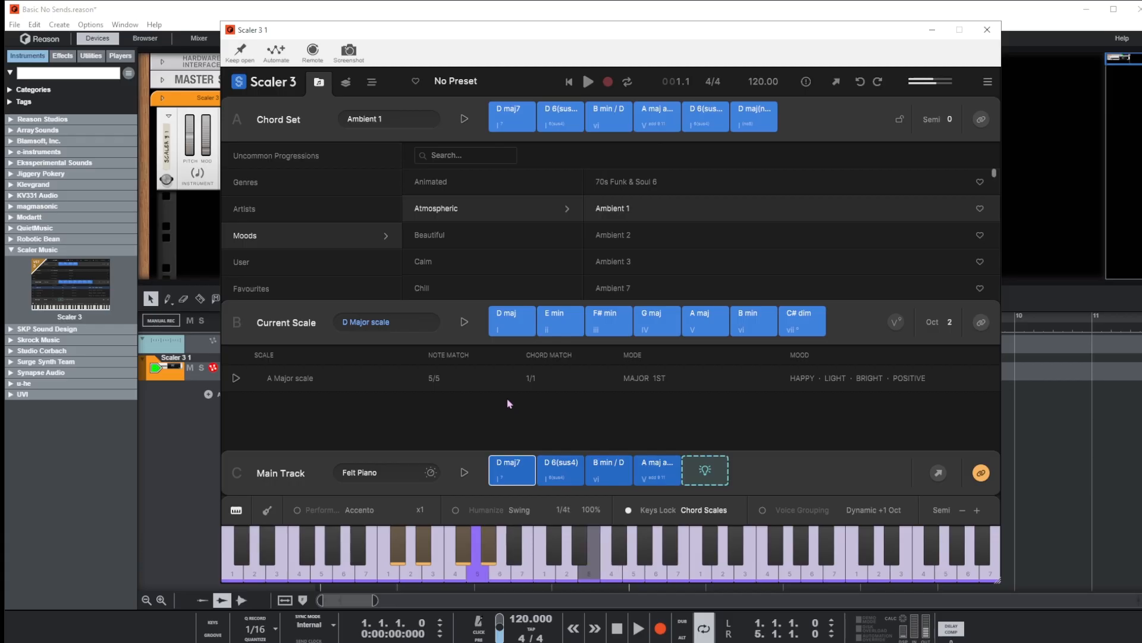
Step: Return Keys Lock to Scale Notes Mapped, turn it off and unbind the Main Track from the keyboard
left_click(629, 510)
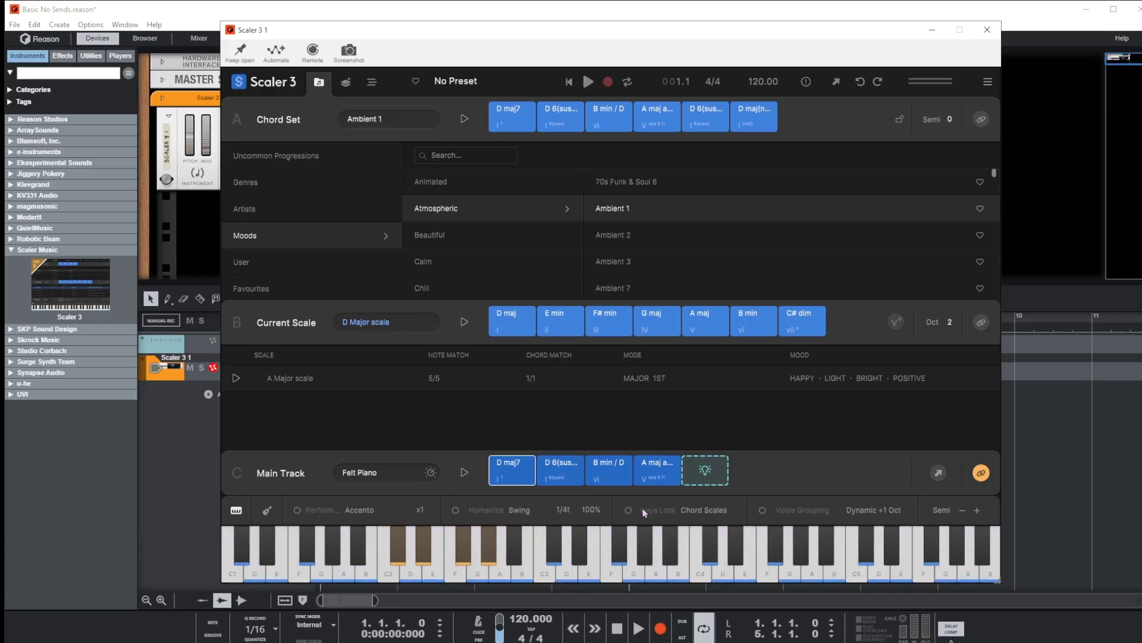
left_click(673, 511)
left_click(695, 512)
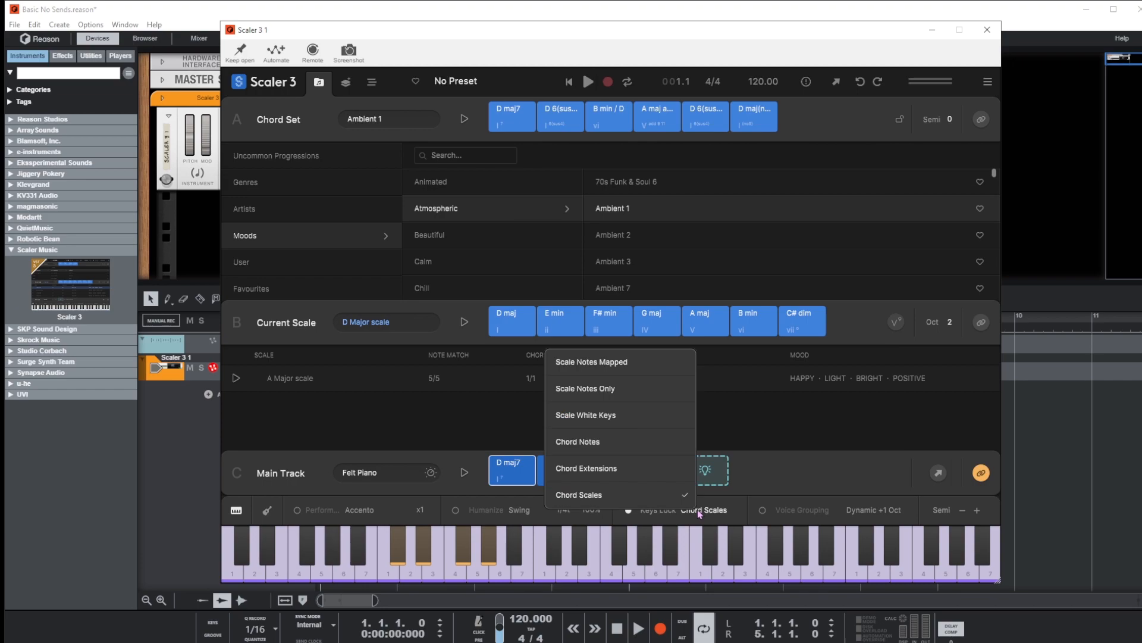
left_click(588, 367)
left_click(629, 510)
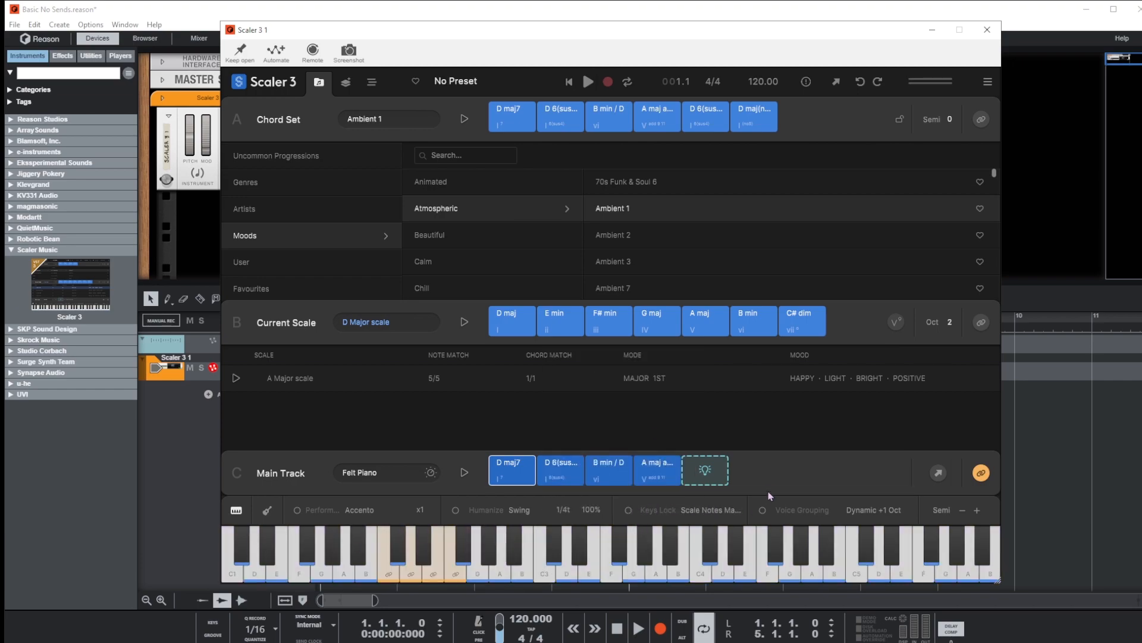
left_click(981, 473)
Step: Switch the keyboard display to the guitar fretboard and audition the four Main Track chords on it
left_click(268, 511)
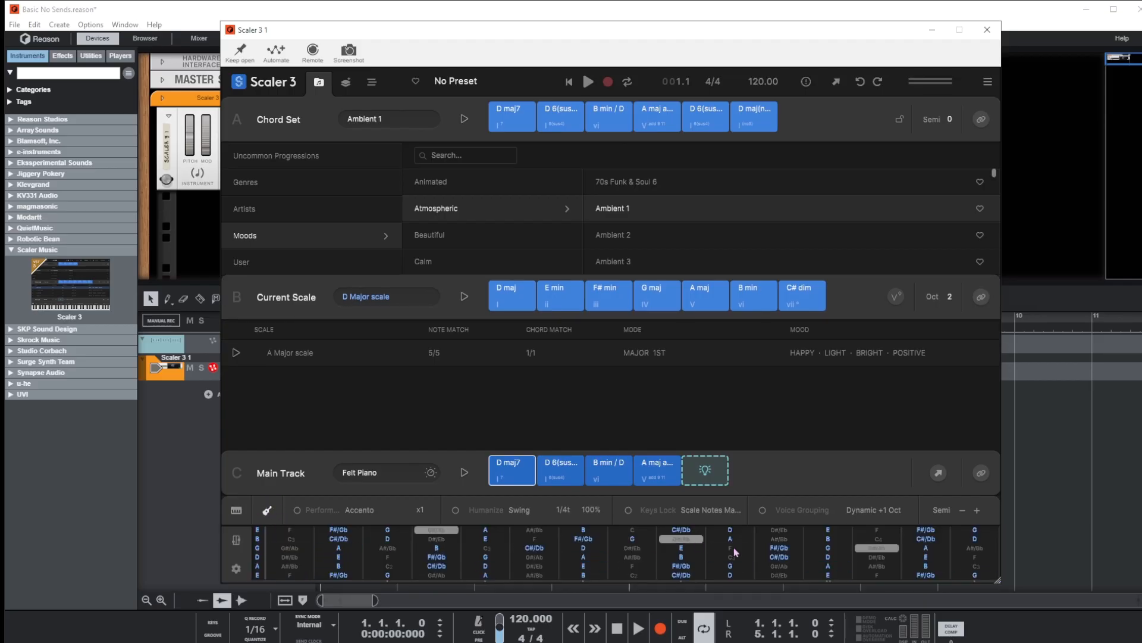
left_click(560, 468)
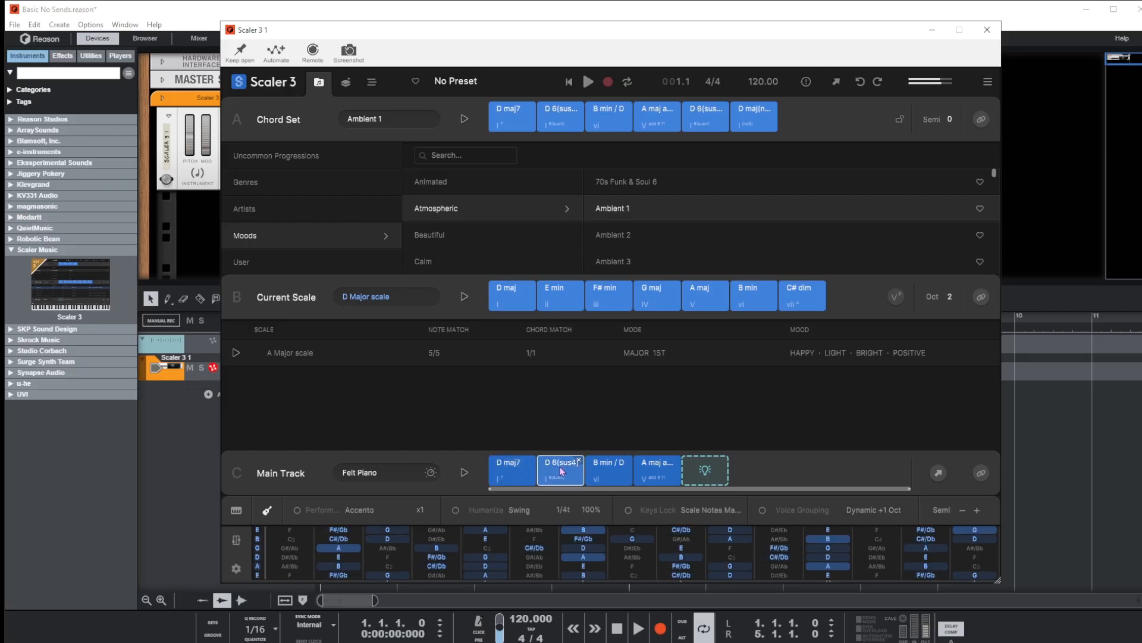
left_click(608, 468)
left_click(657, 468)
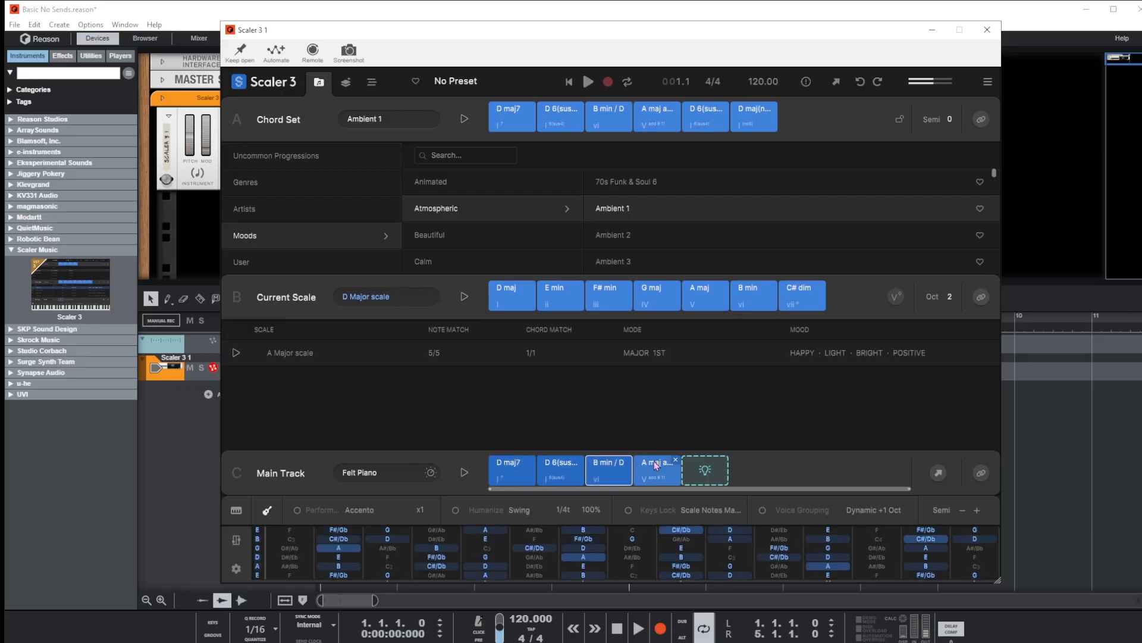
left_click(506, 468)
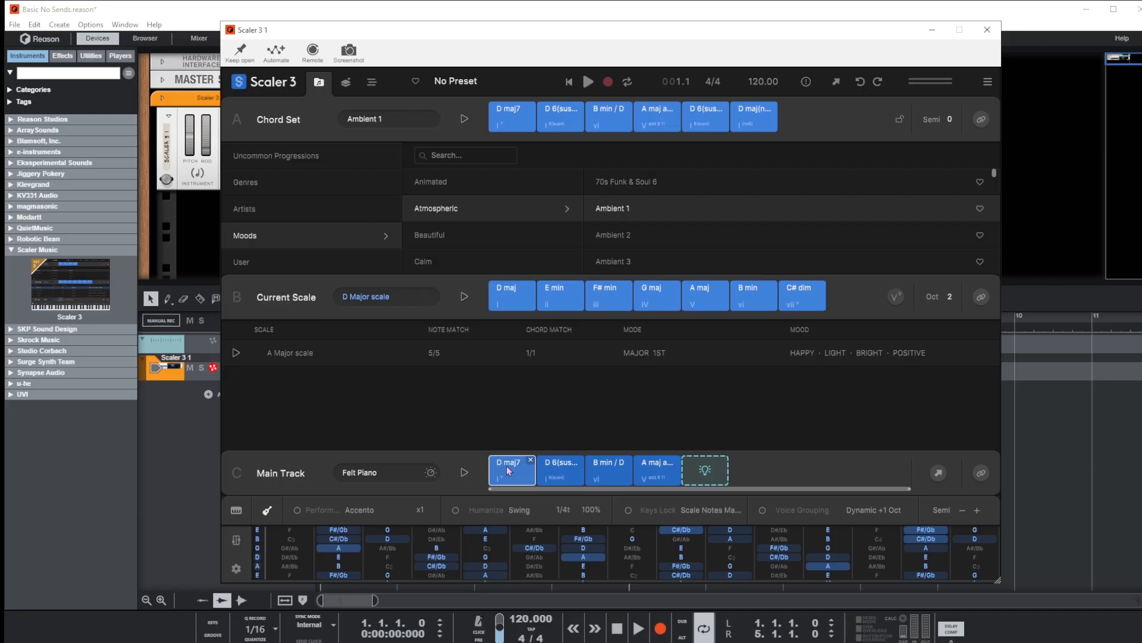
Step: View the guitar tuning settings and the Main Track's chord charts, closing each one
left_click(236, 568)
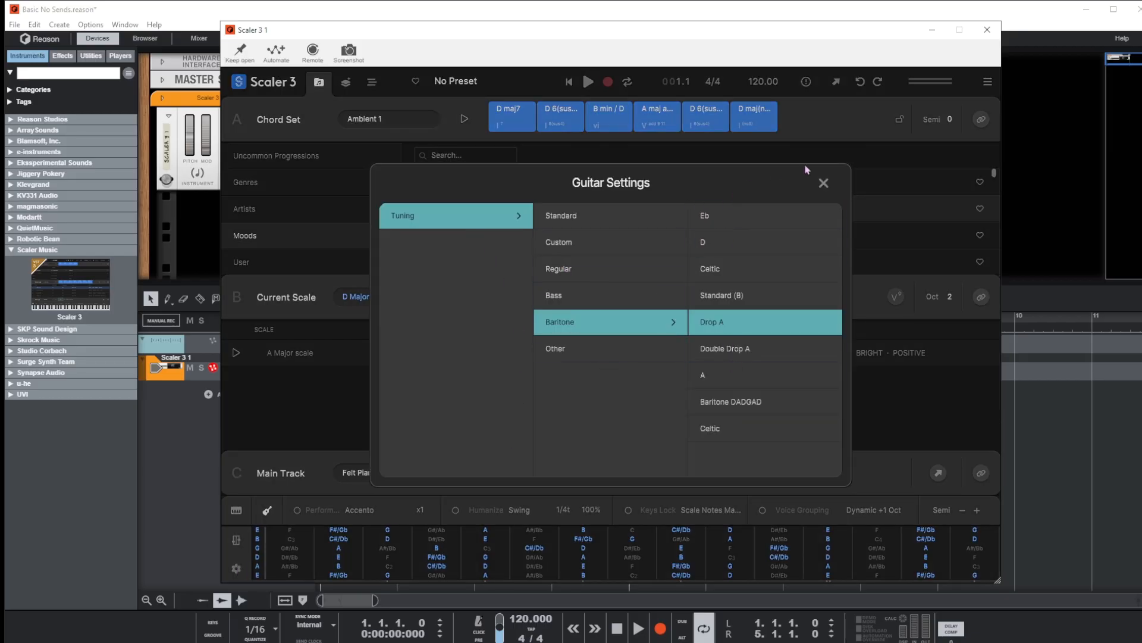
left_click(823, 184)
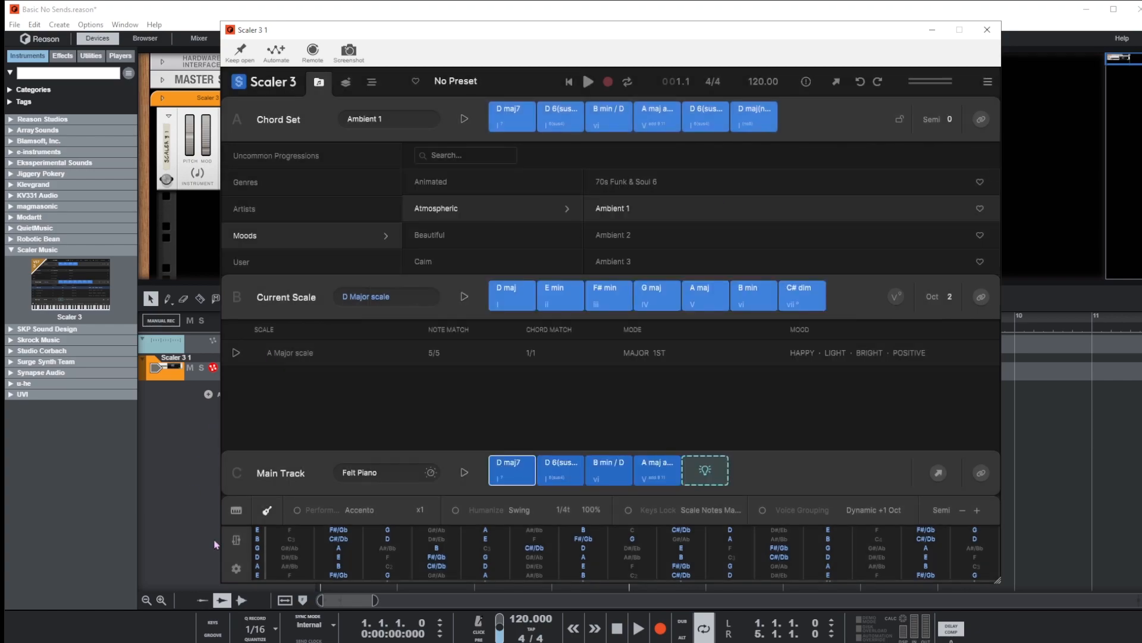
left_click(237, 542)
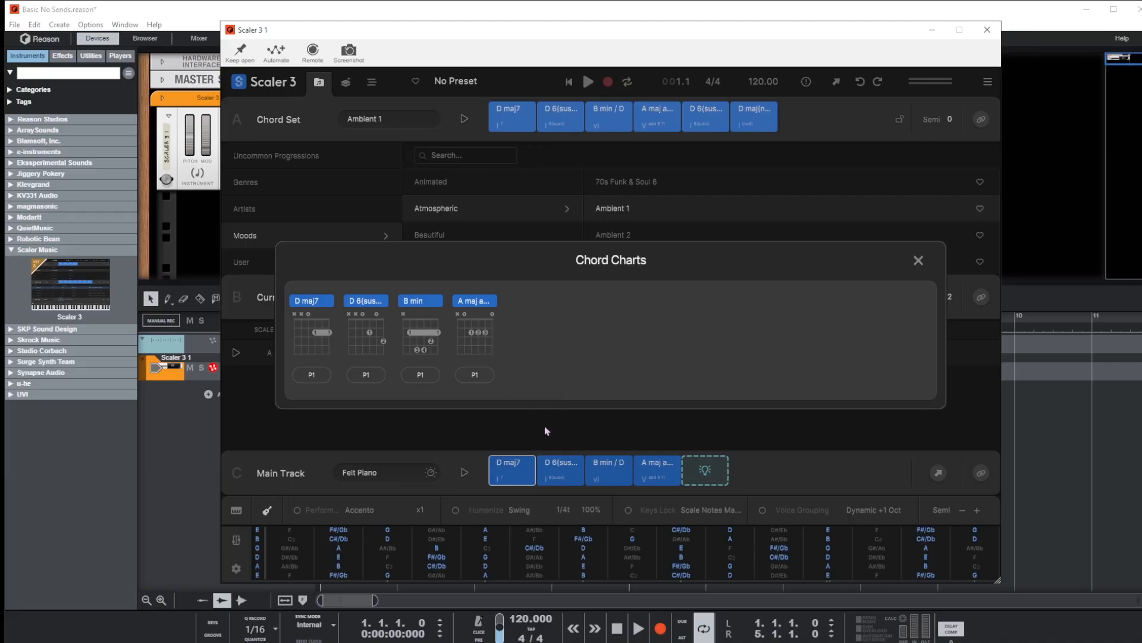
left_click(568, 477)
left_click(919, 260)
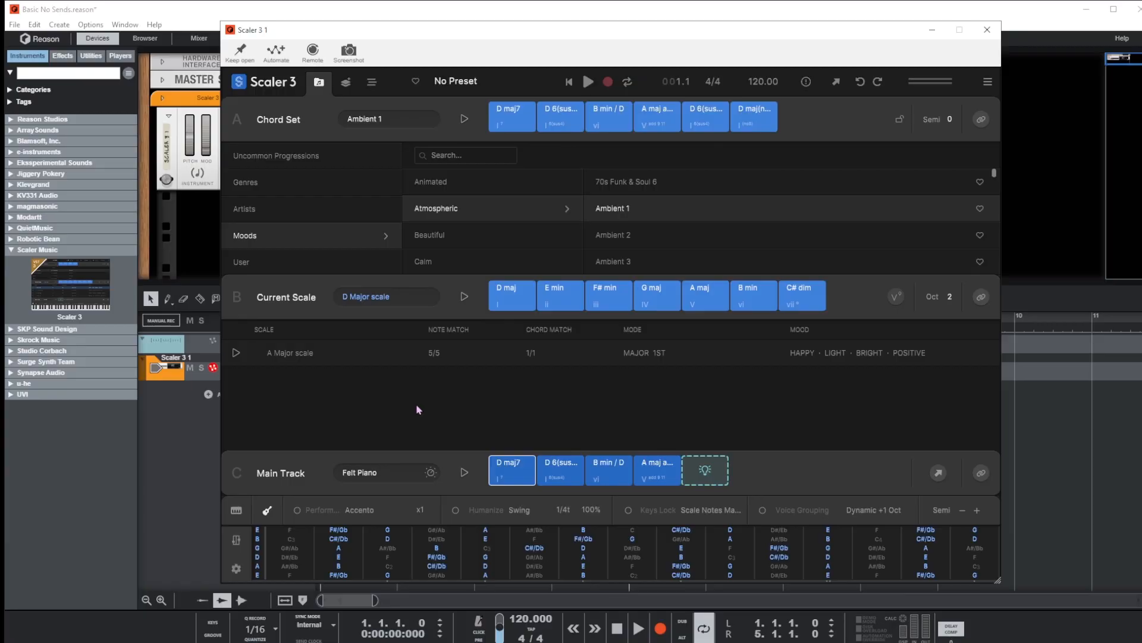
Step: Start a new session to clear the chord set, current scale and Main Track
mouse_move(546, 89)
left_click(240, 82)
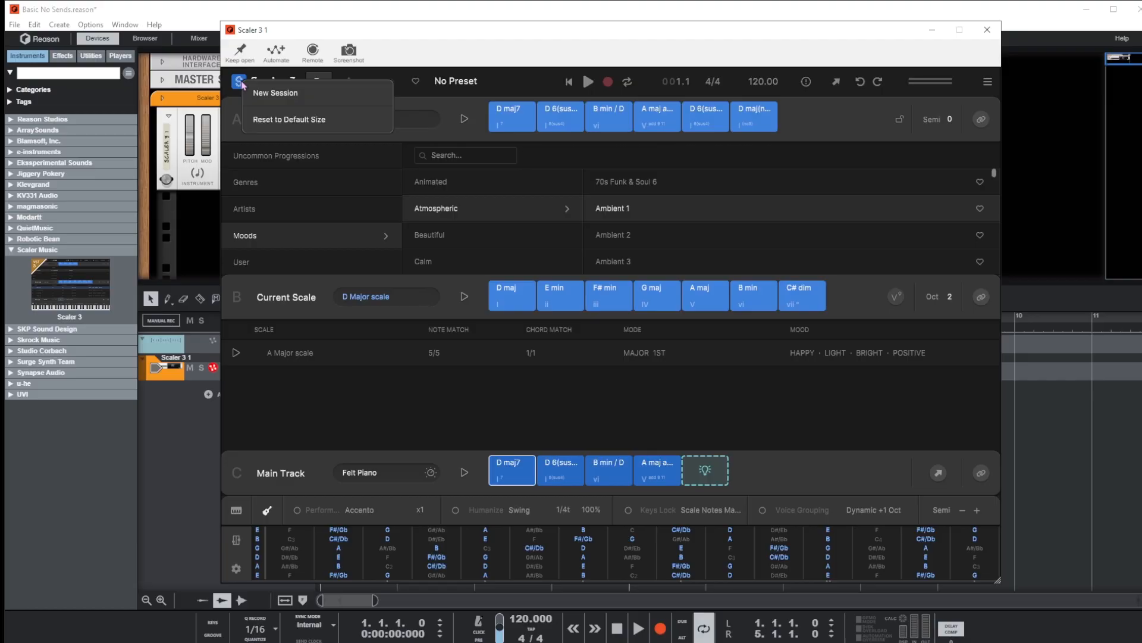
left_click(291, 95)
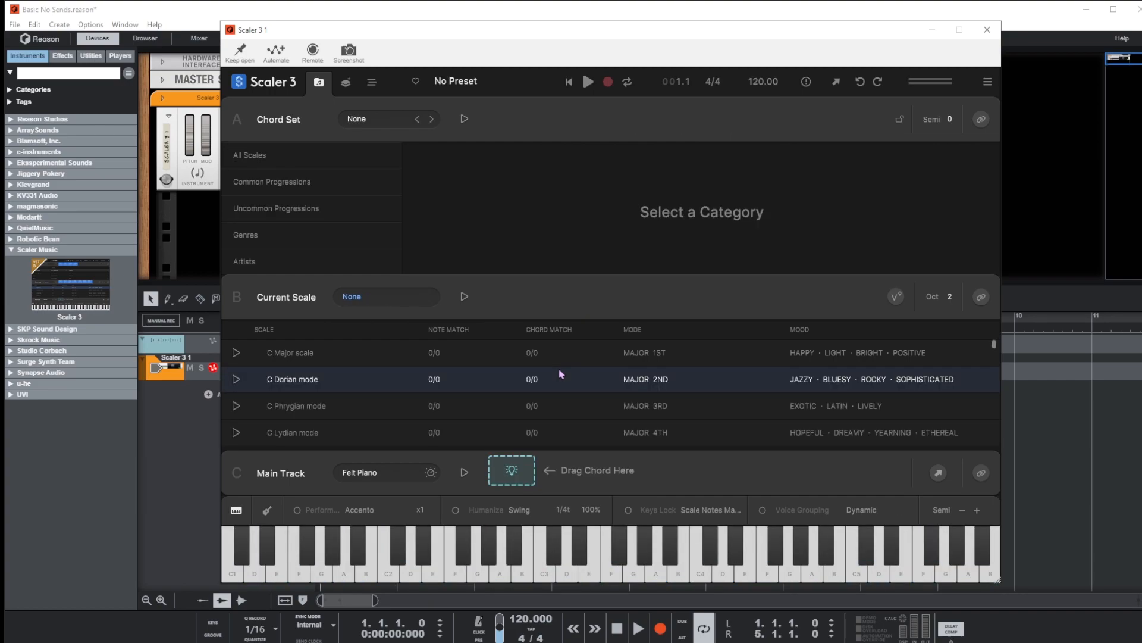
Step: Load the Thickened chord set of the I-#II-#VI-#V progression from Uncommon Progressions and play it
left_click(281, 185)
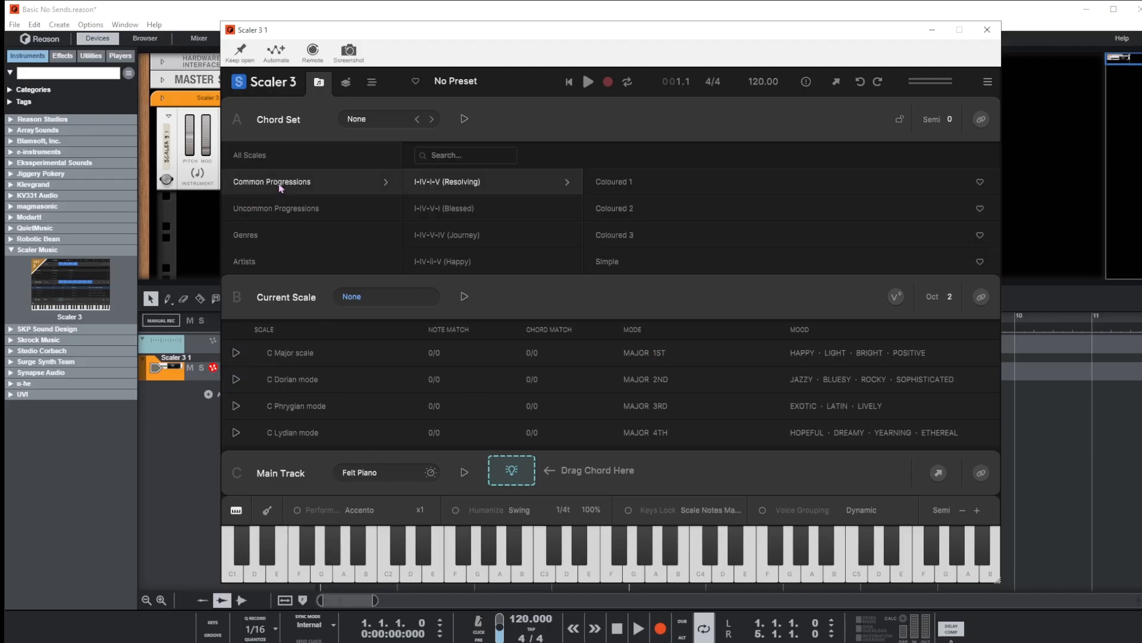
left_click(287, 214)
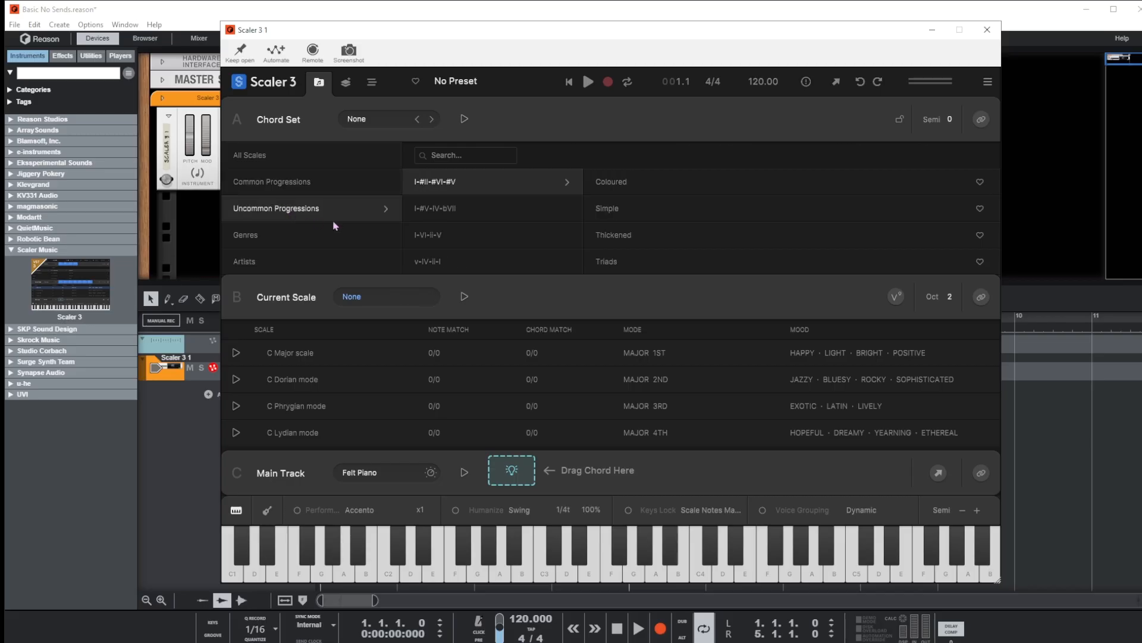
left_click(615, 239)
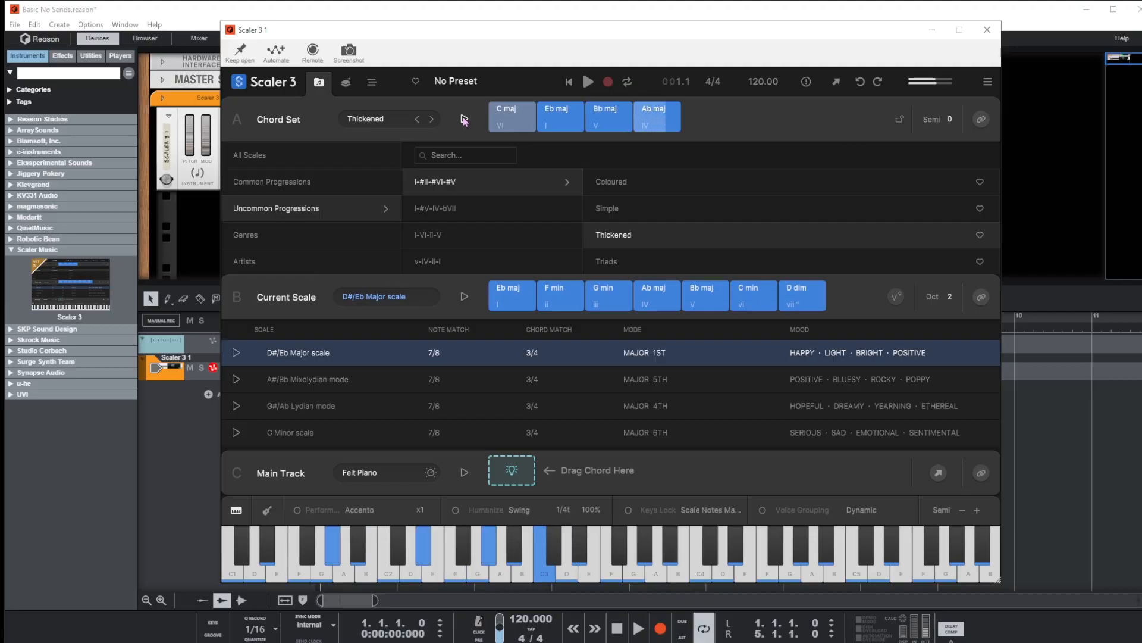
left_click(464, 118)
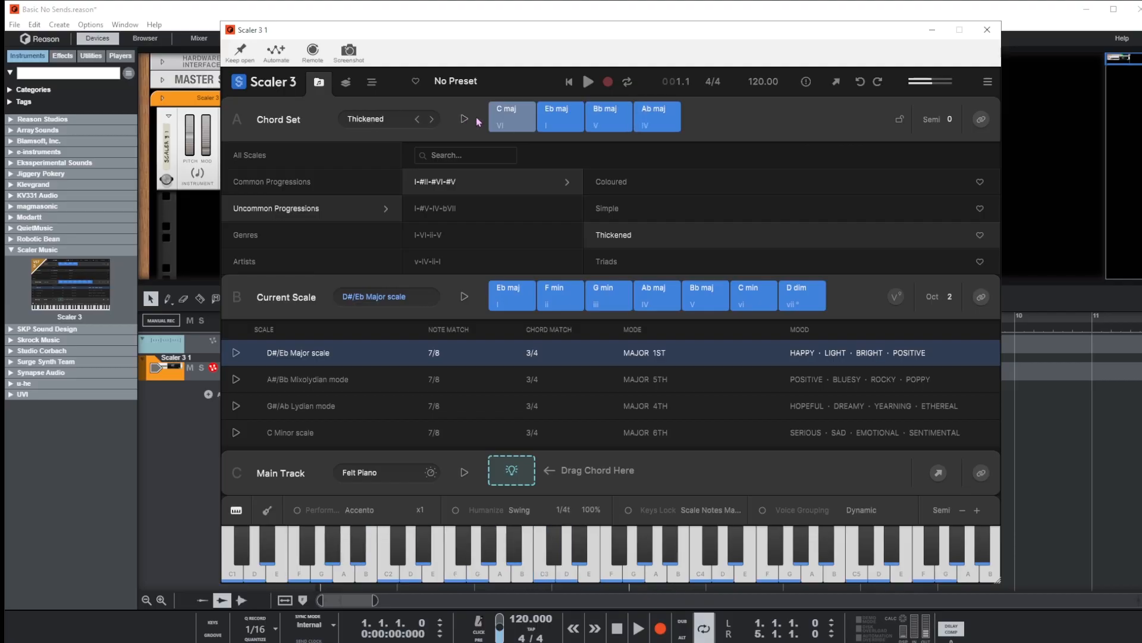
Step: Open the Circle of Fifths and audition the C, F, G, Am and Bm positions to browse their chord variations
left_click(346, 83)
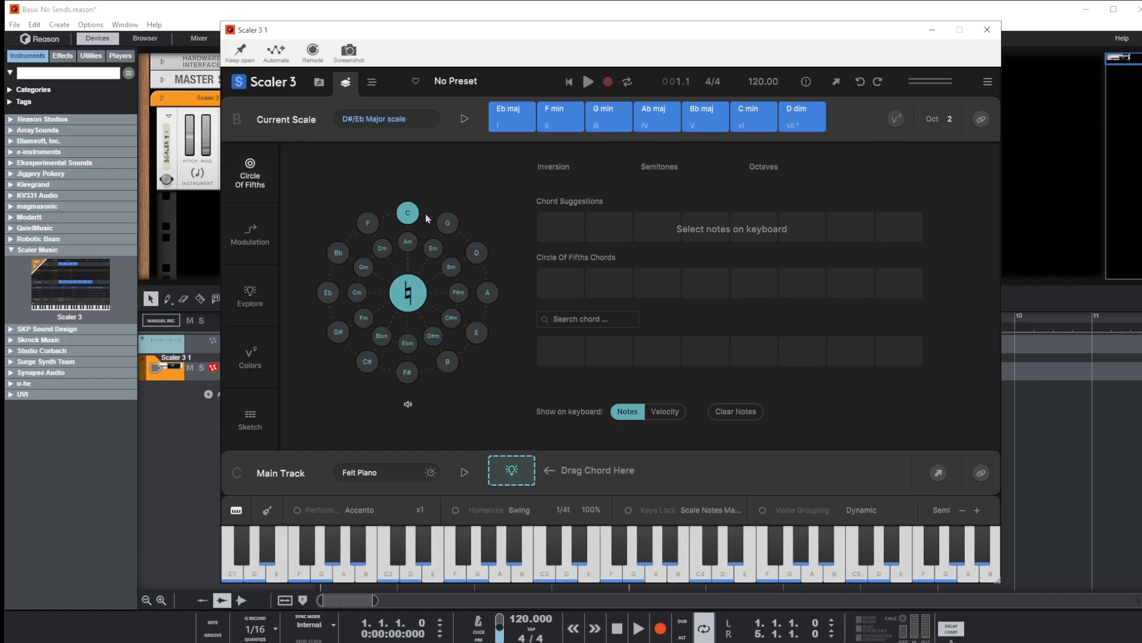
left_click(408, 213)
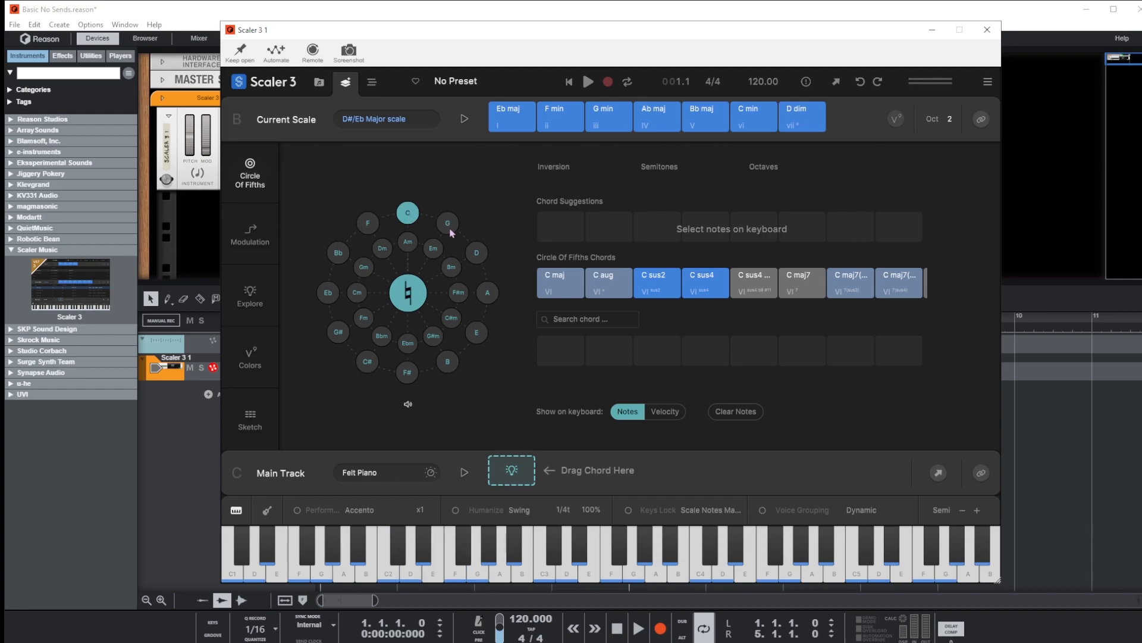
left_click(368, 223)
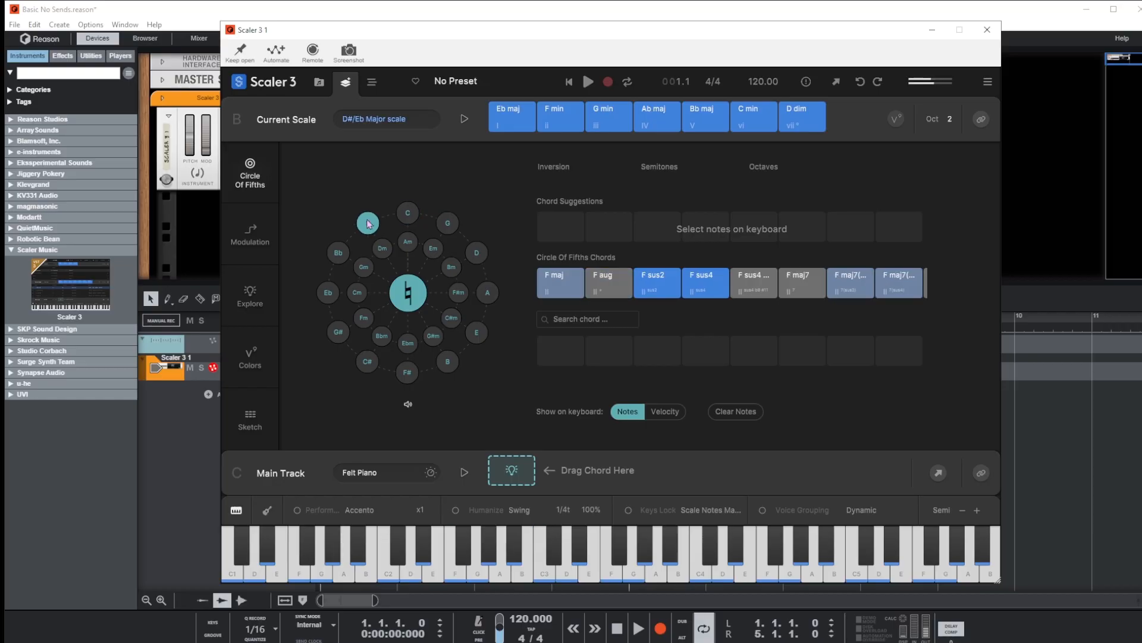
left_click(448, 225)
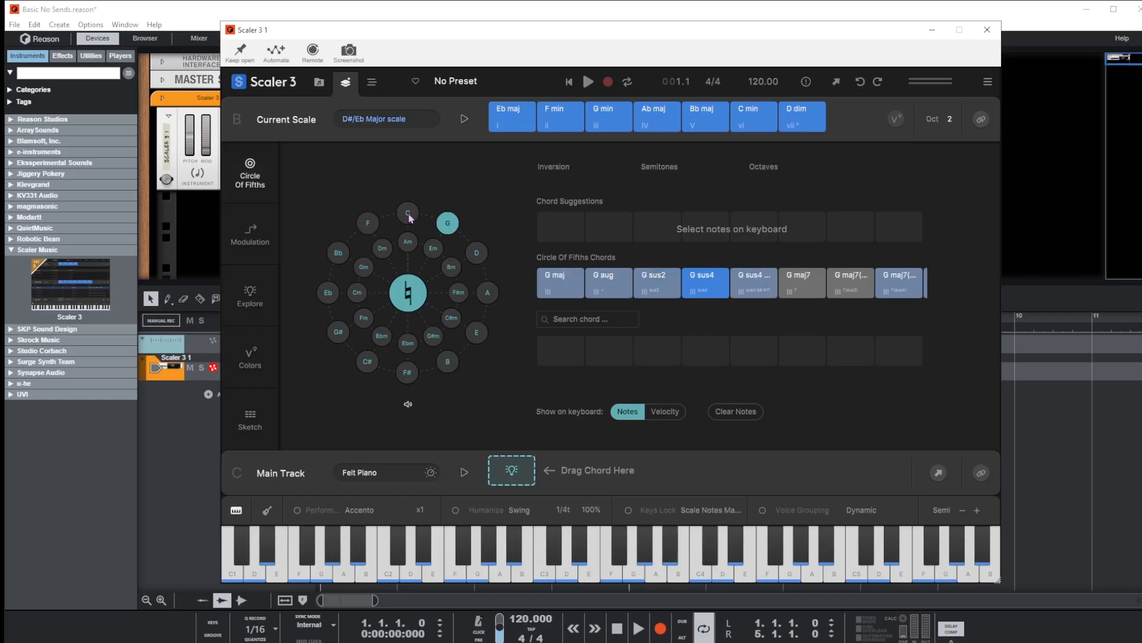
left_click(409, 216)
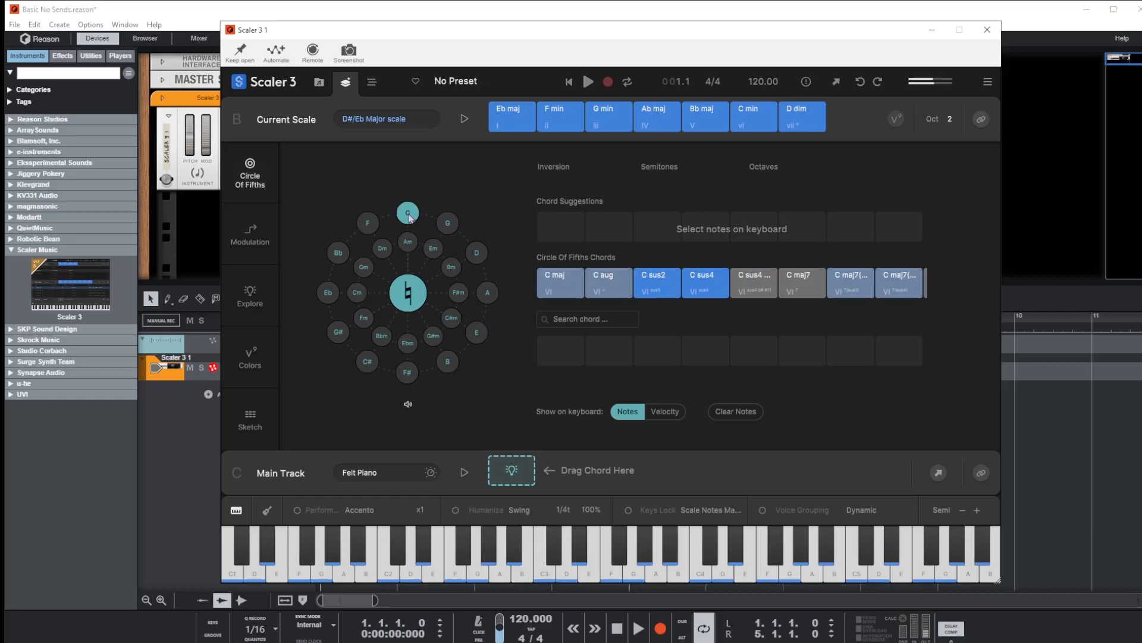
left_click(408, 244)
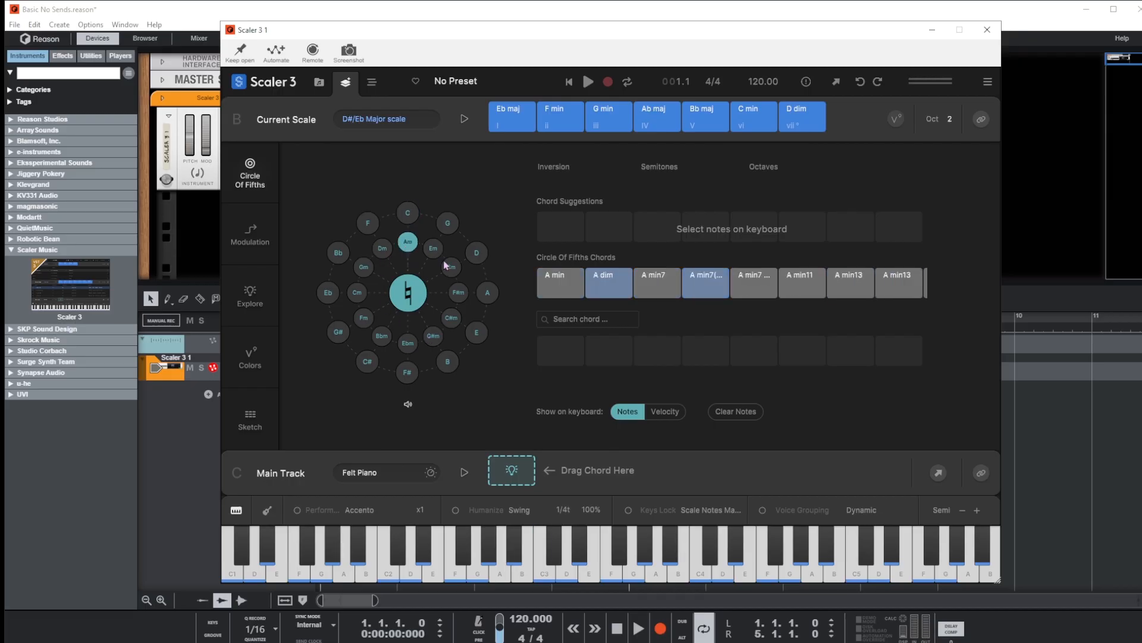
left_click(451, 269)
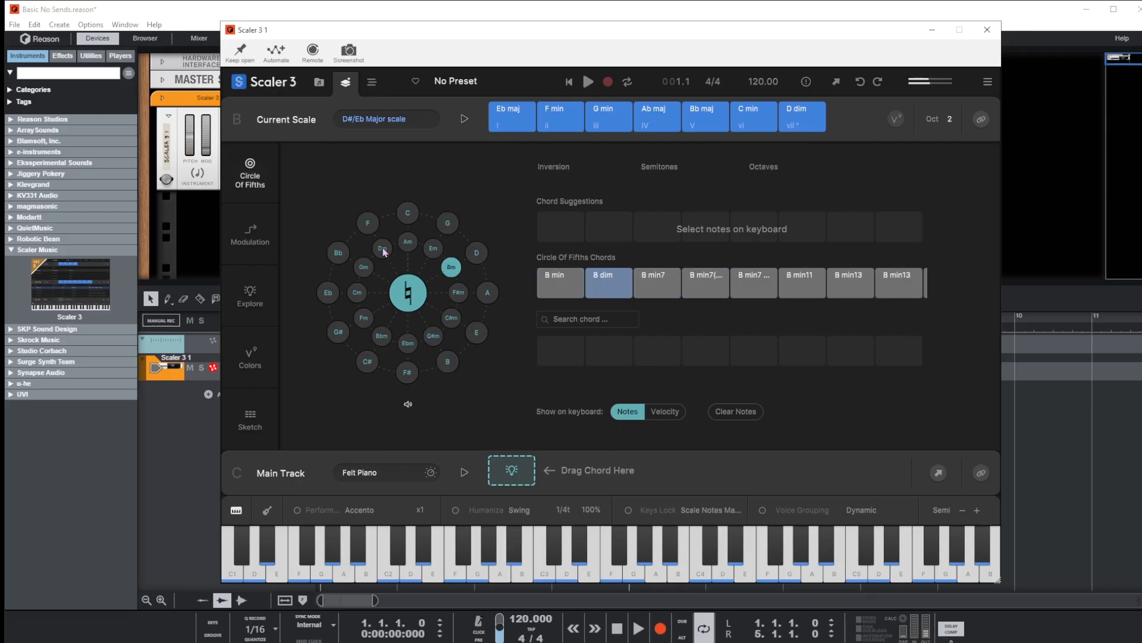
Step: Search the Circle of Fifths chords for "A sus" and audition the A sus2 chord and the extended A sus4 chord
left_click(565, 319)
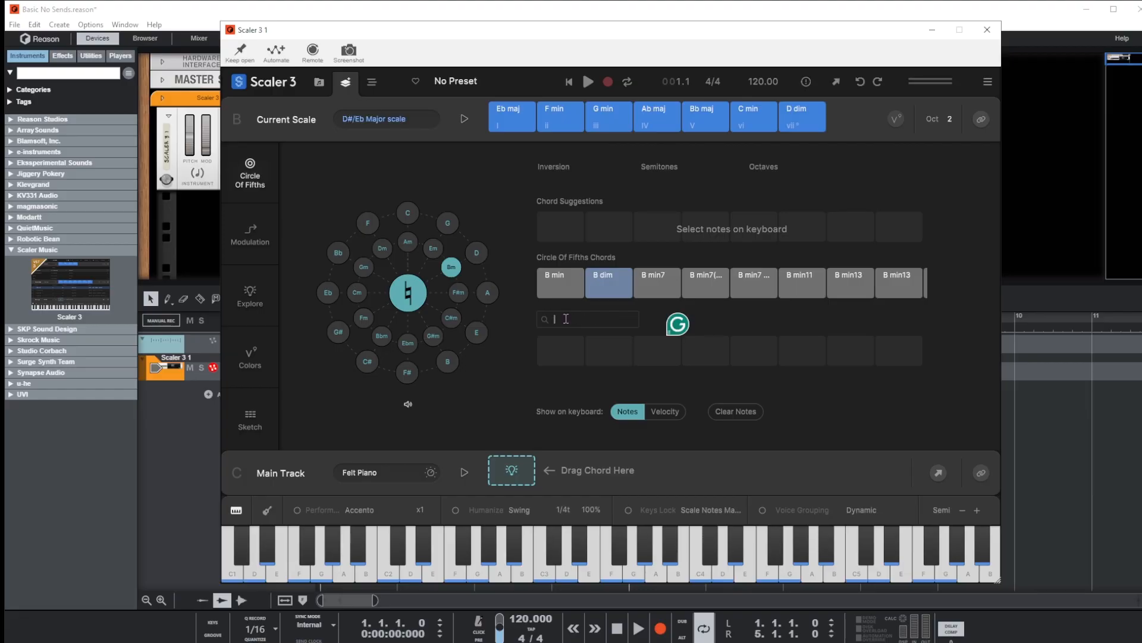
type("A")
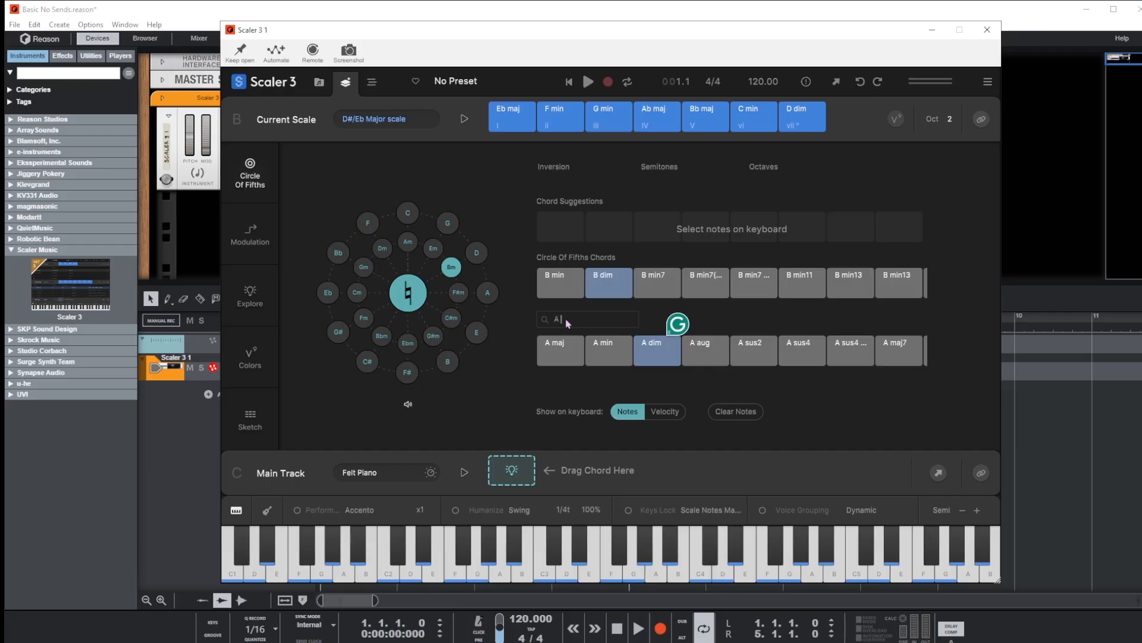
type(" sus")
left_click(565, 360)
left_click(653, 356)
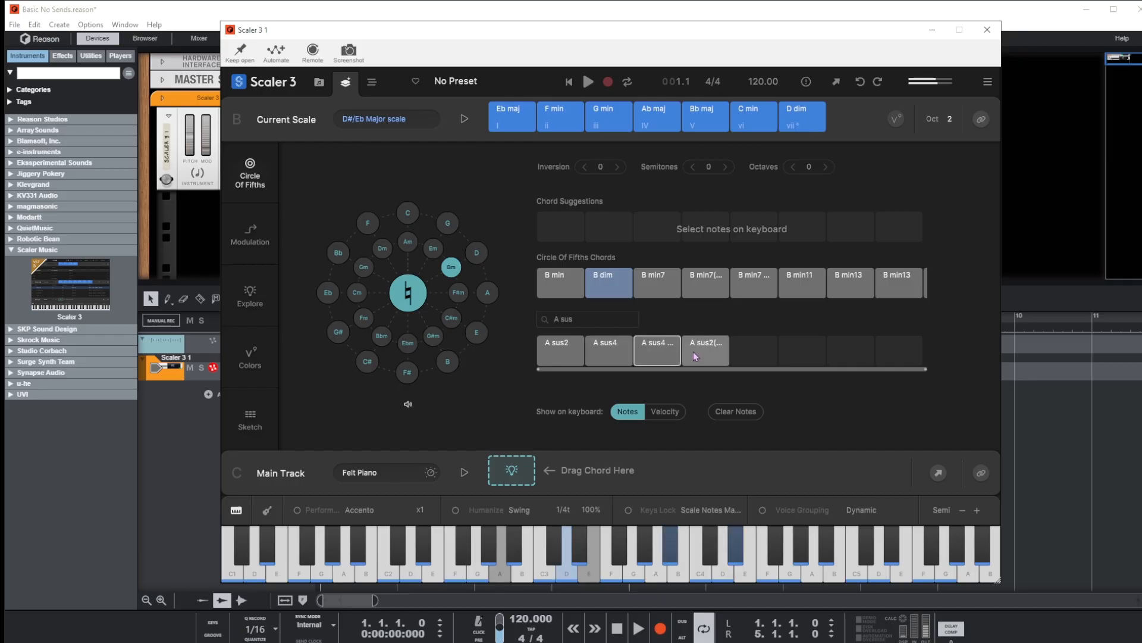
Step: Audition the A sus2, A sus4 and extended A sus variations, and clear the notes and the chord search
left_click(701, 354)
left_click(660, 352)
left_click(606, 350)
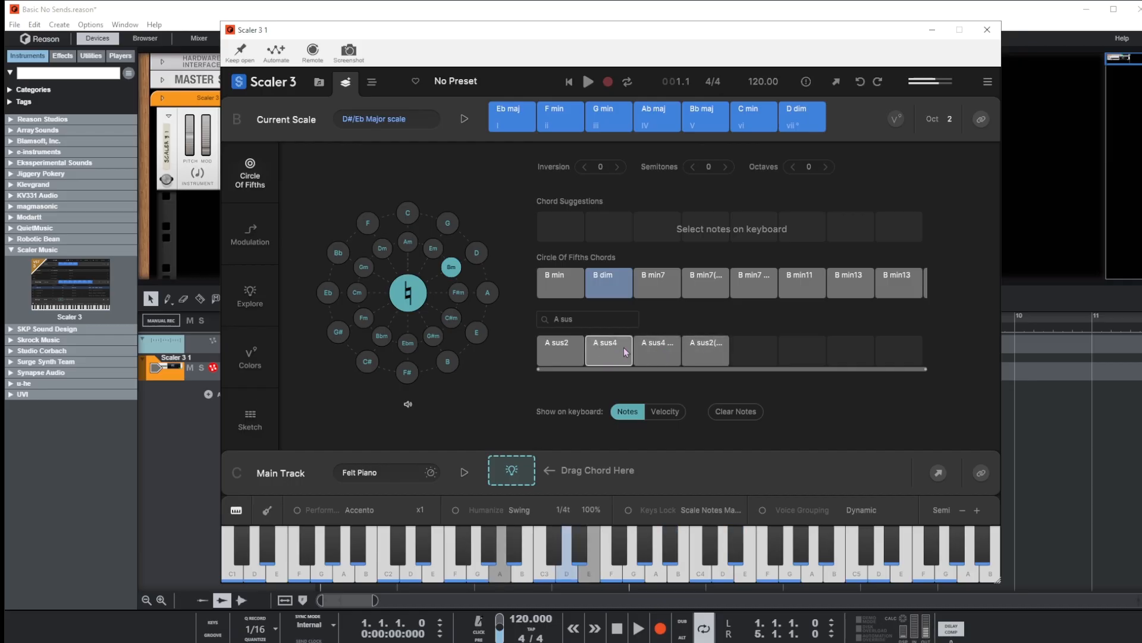
left_click(705, 354)
left_click(593, 355)
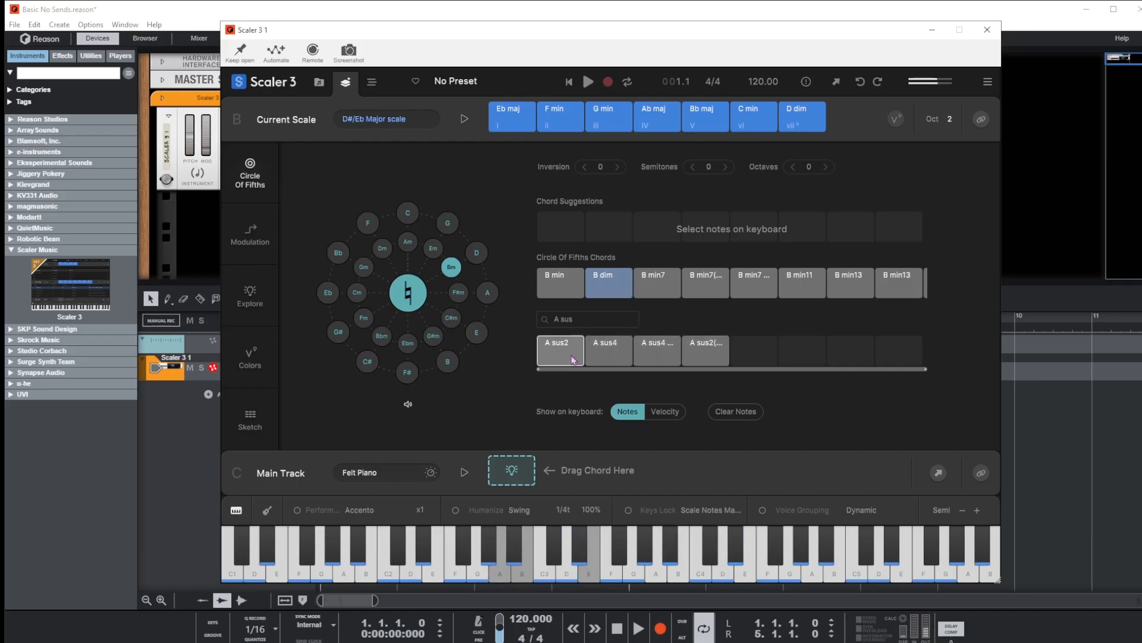
left_click(729, 413)
left_click(589, 320)
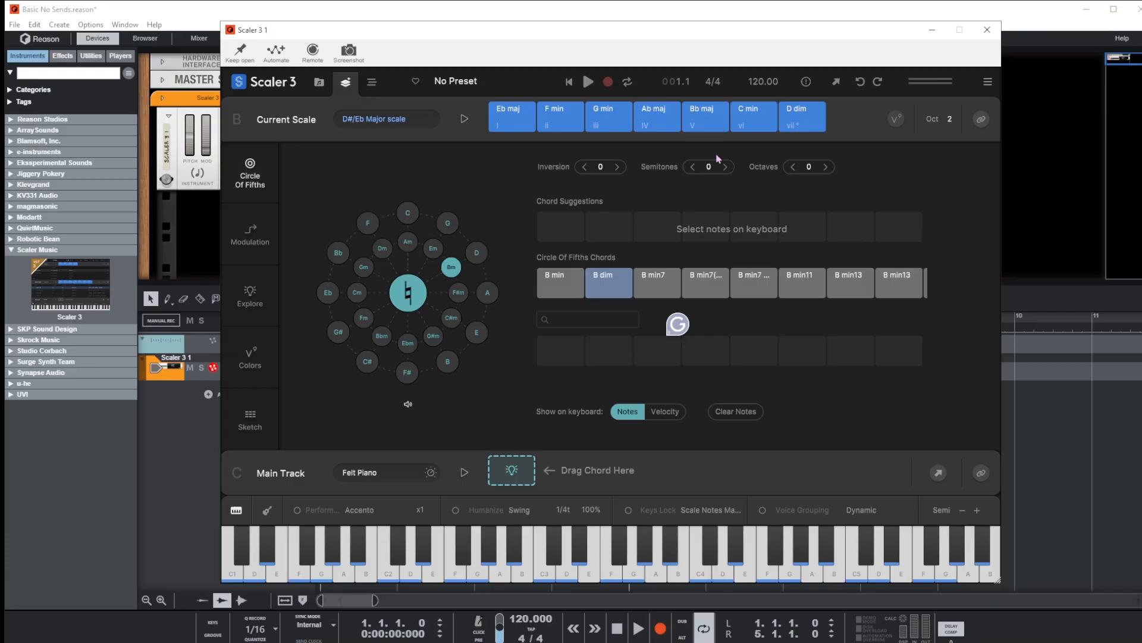
Step: Open Modulation, add the Eb maj, F min, G min and Ab maj scale chords to the Main Track and play it
left_click(251, 236)
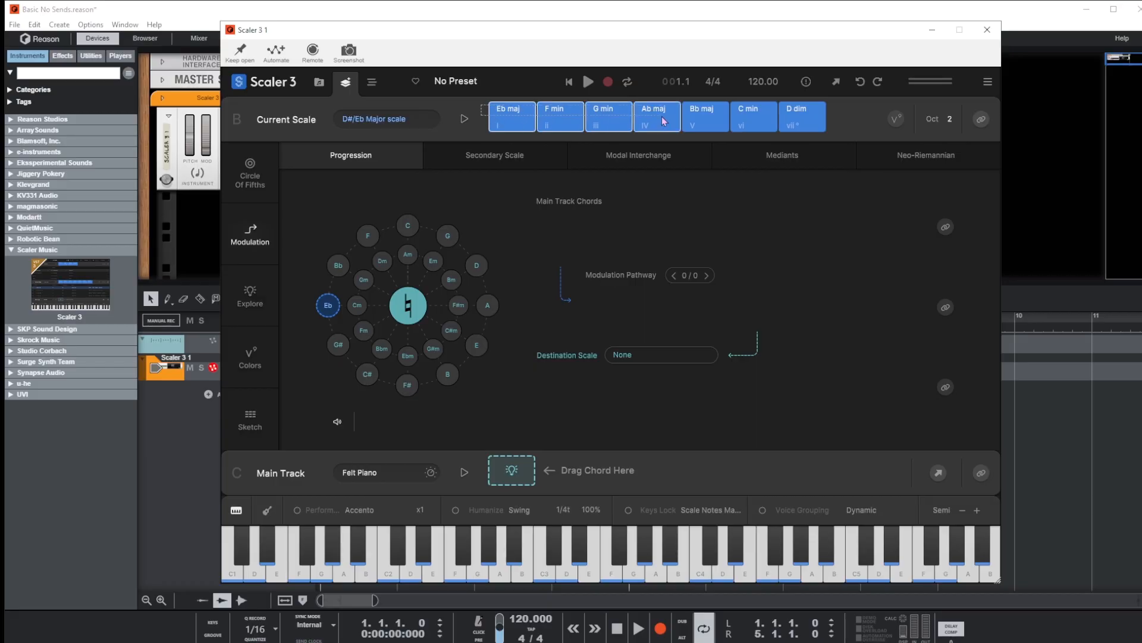
left_click(513, 115)
left_click_drag(513, 119, 512, 470)
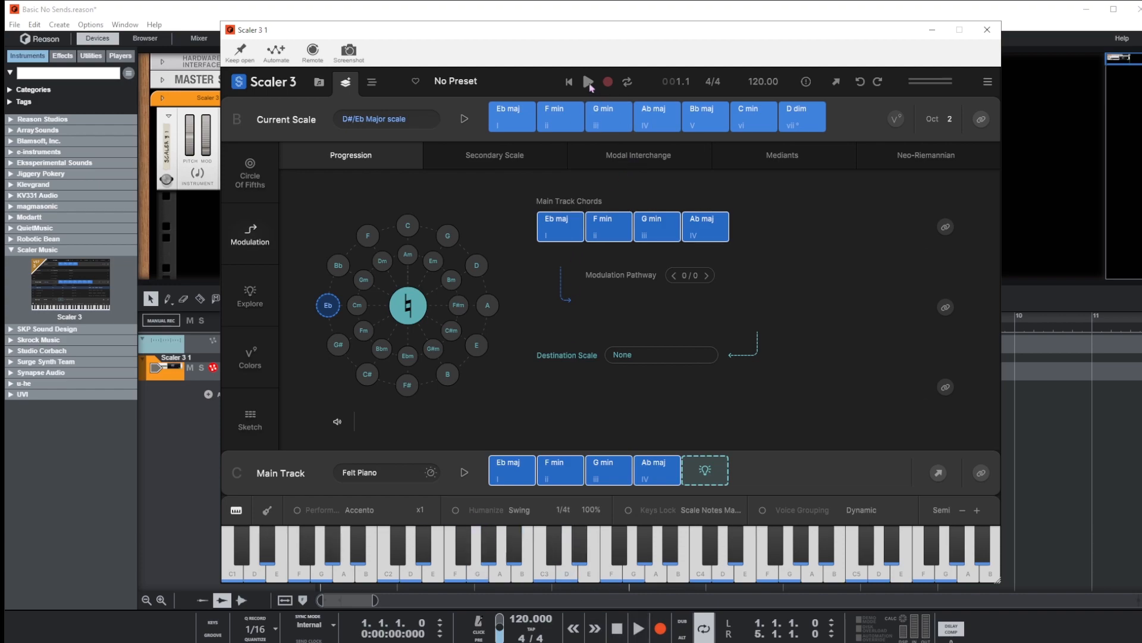
left_click(464, 473)
Step: Choose D minor as the modulation destination and move the Eb maj chord to the end of the Main Track
left_click(382, 261)
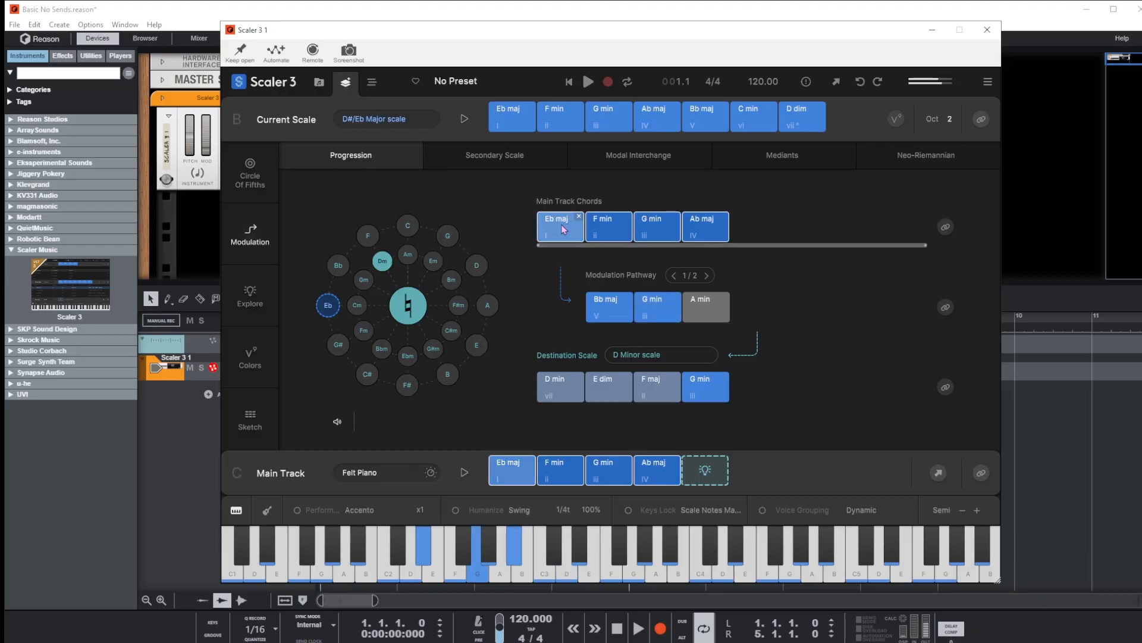
mouse_move(563, 229)
left_mouse_down()
mouse_move(702, 438)
mouse_move(699, 470)
mouse_move(568, 217)
left_mouse_up()
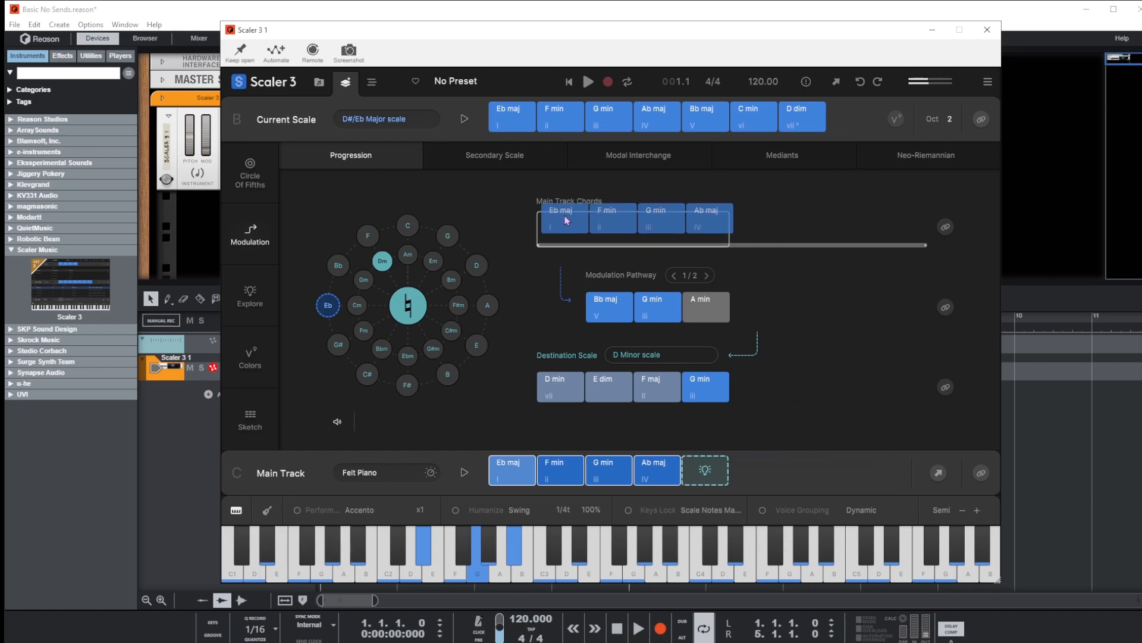
left_click(553, 234)
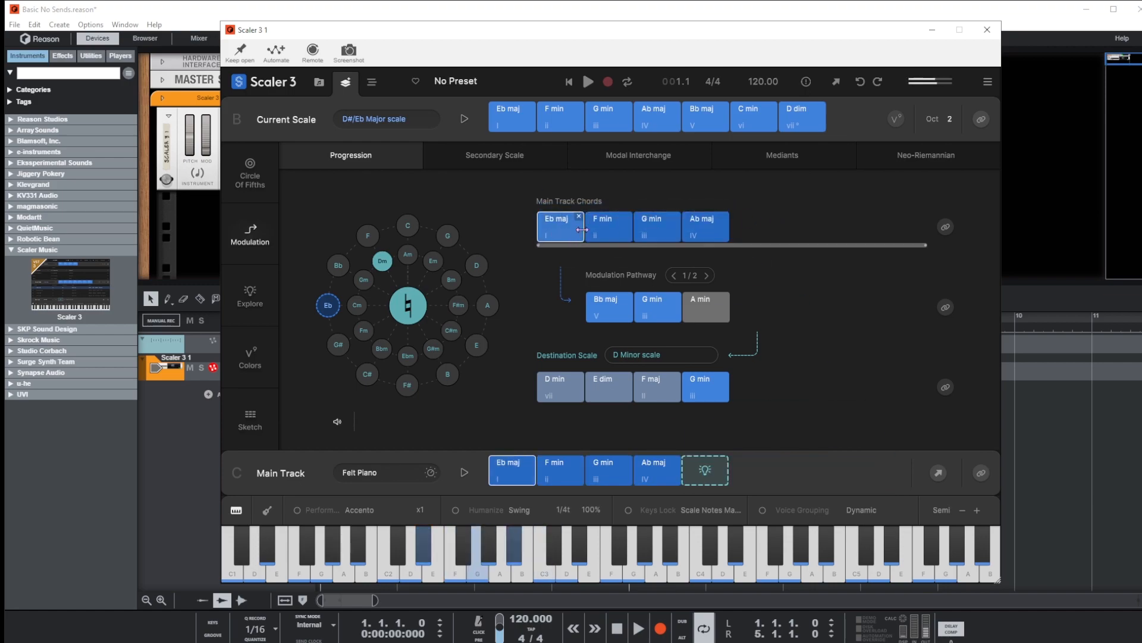
left_click_drag(559, 231, 705, 471)
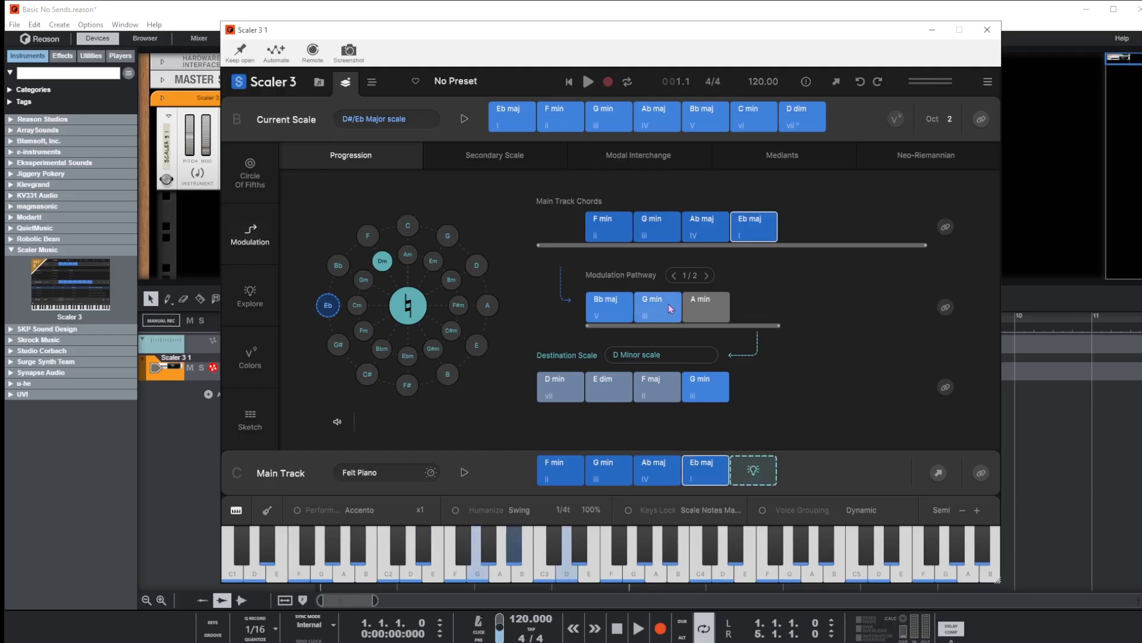
Step: Audition the Bb maj and G min modulation pathway chords and append both to the Main Track
left_click(620, 300)
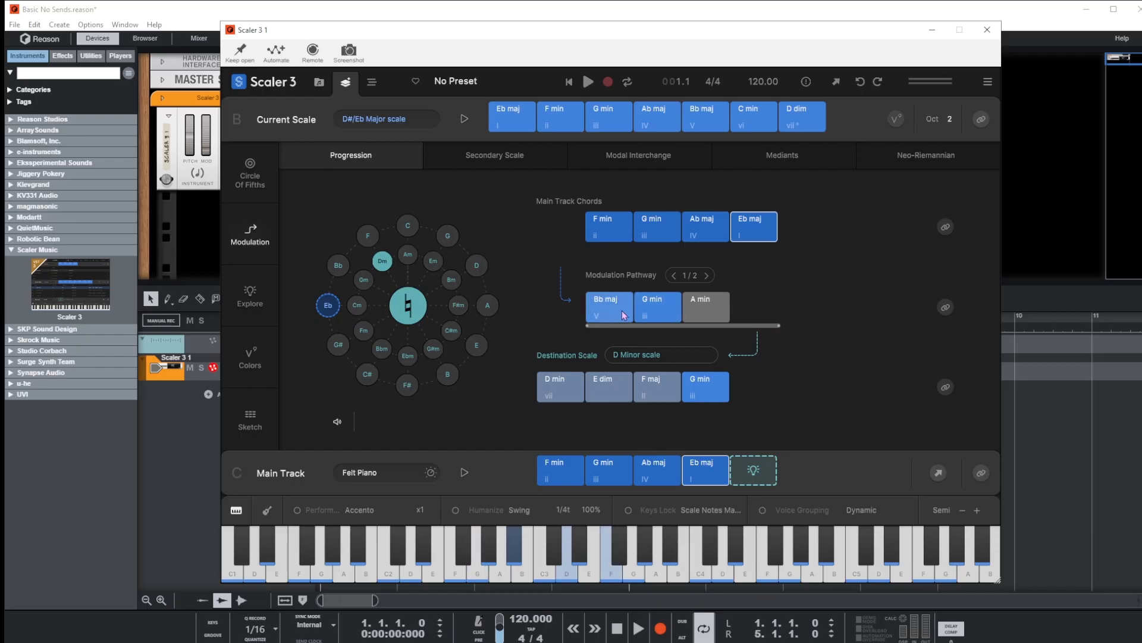
left_click(676, 313)
left_click(608, 314)
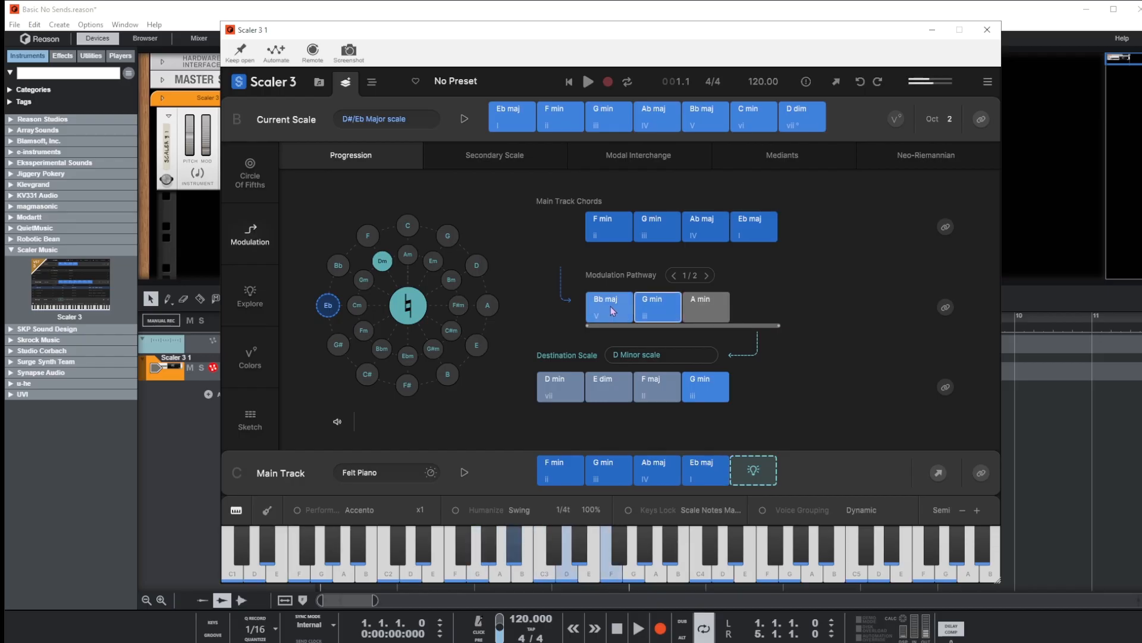
left_click(608, 314)
left_click_drag(602, 312, 753, 470)
left_click_drag(657, 309, 804, 479)
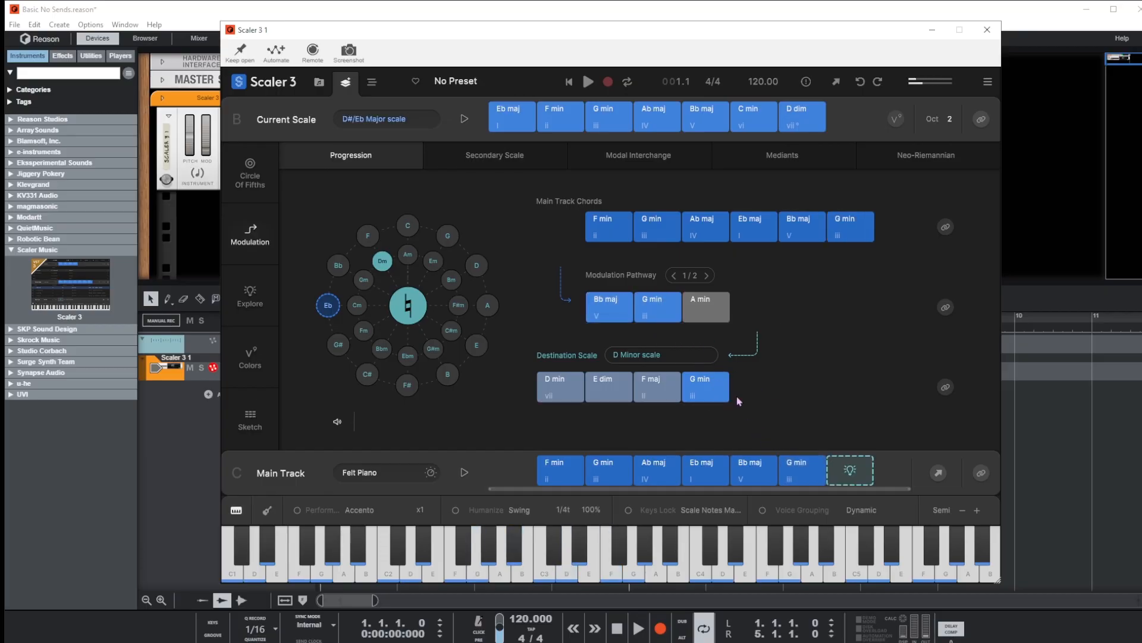
Step: Audition the A min pathway chord and append the destination scale's D min chord to the Main Track
left_click(707, 301)
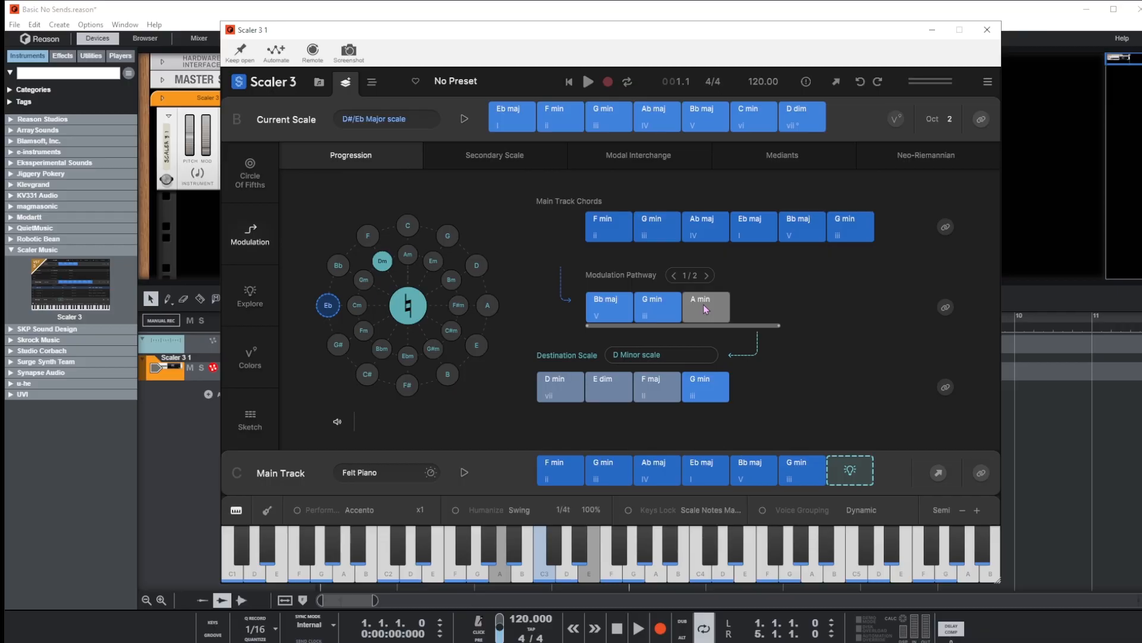
left_click(579, 401)
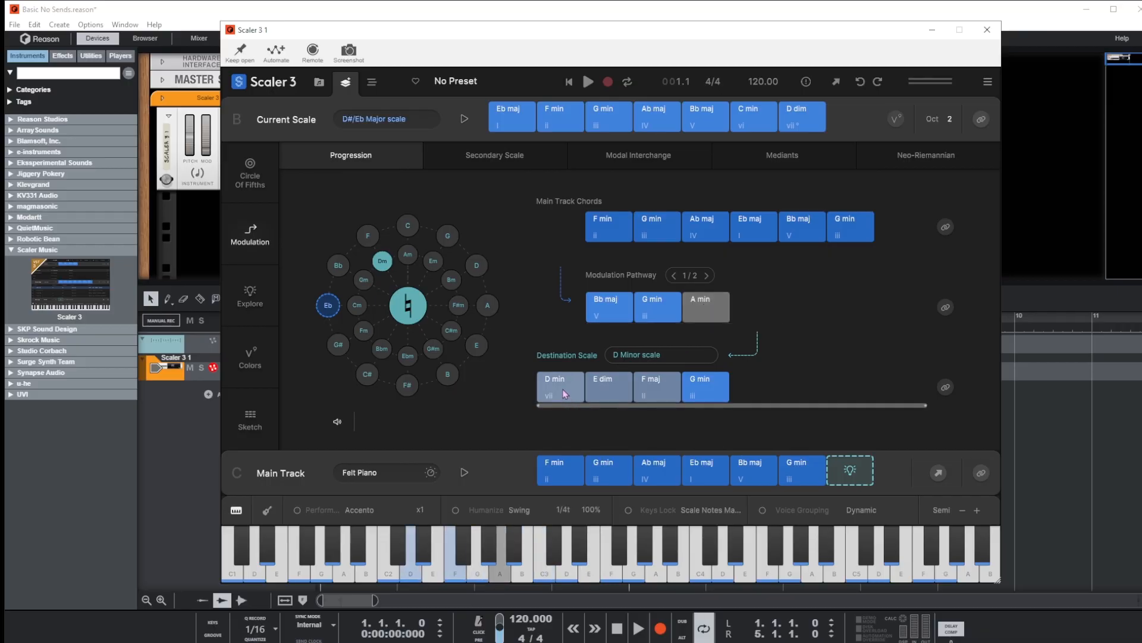
left_click_drag(566, 389, 854, 476)
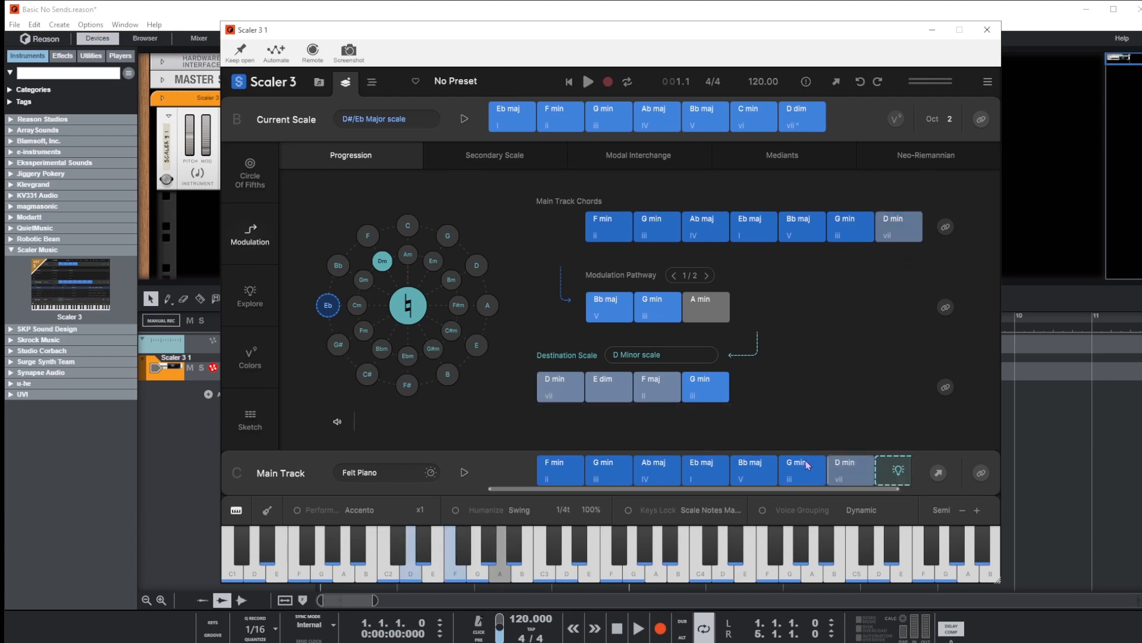
Step: Play the whole Main Track progression in the arrangement and return the playhead to the start
left_click(566, 468)
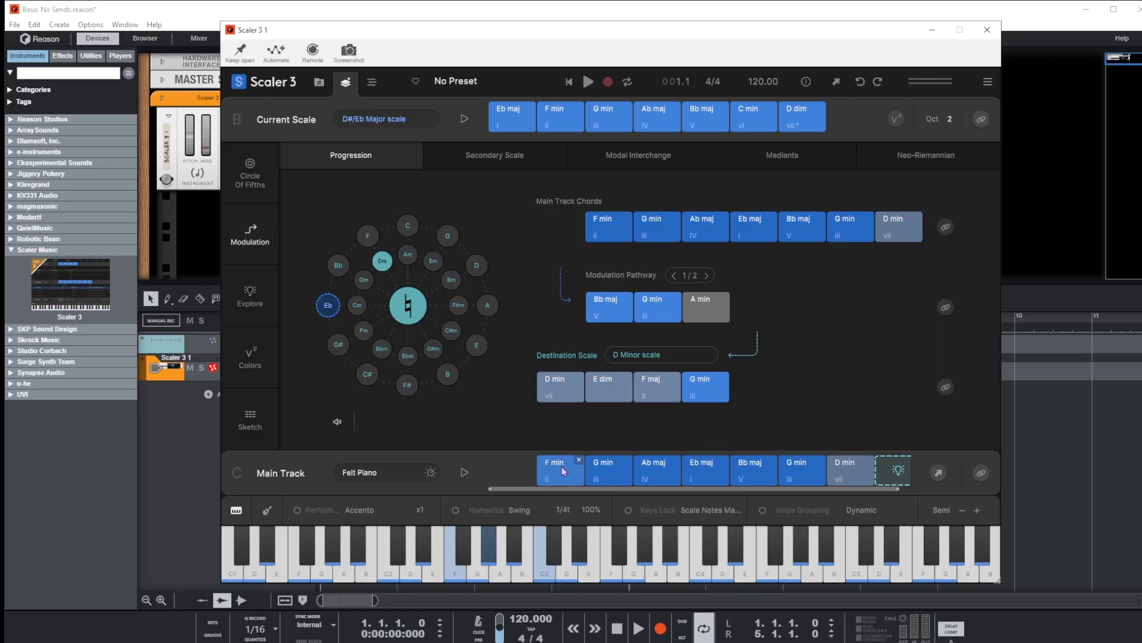
left_click(372, 81)
left_click(588, 81)
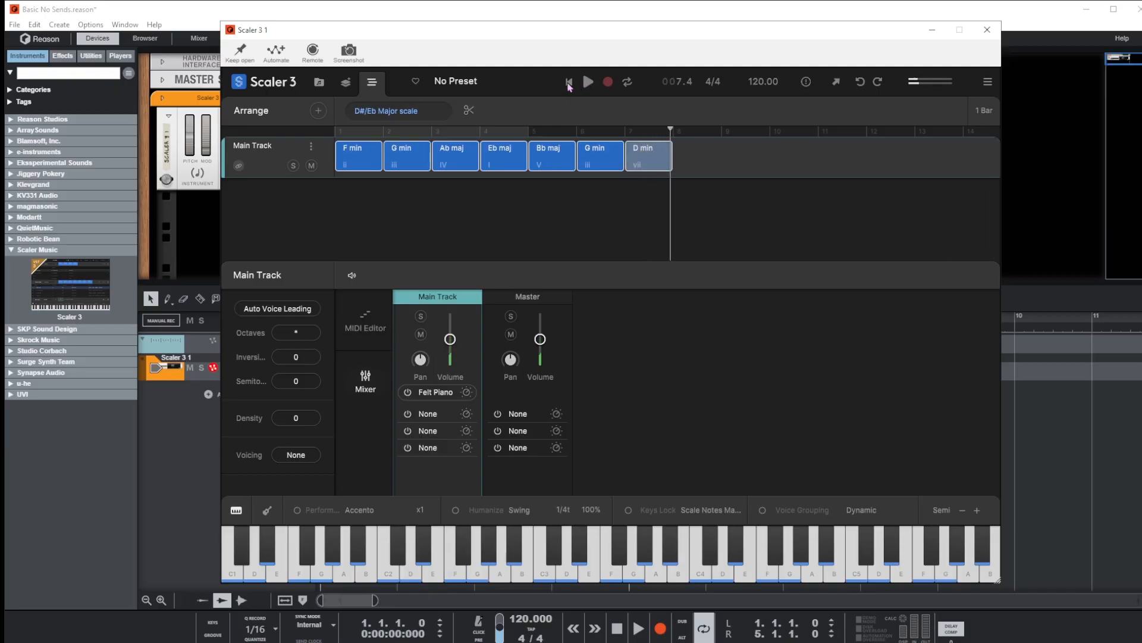
left_click(568, 83)
Step: Open the Explore chord map, raise the Main Track volume to 4.0 in the mixer and return to the map
left_click(350, 83)
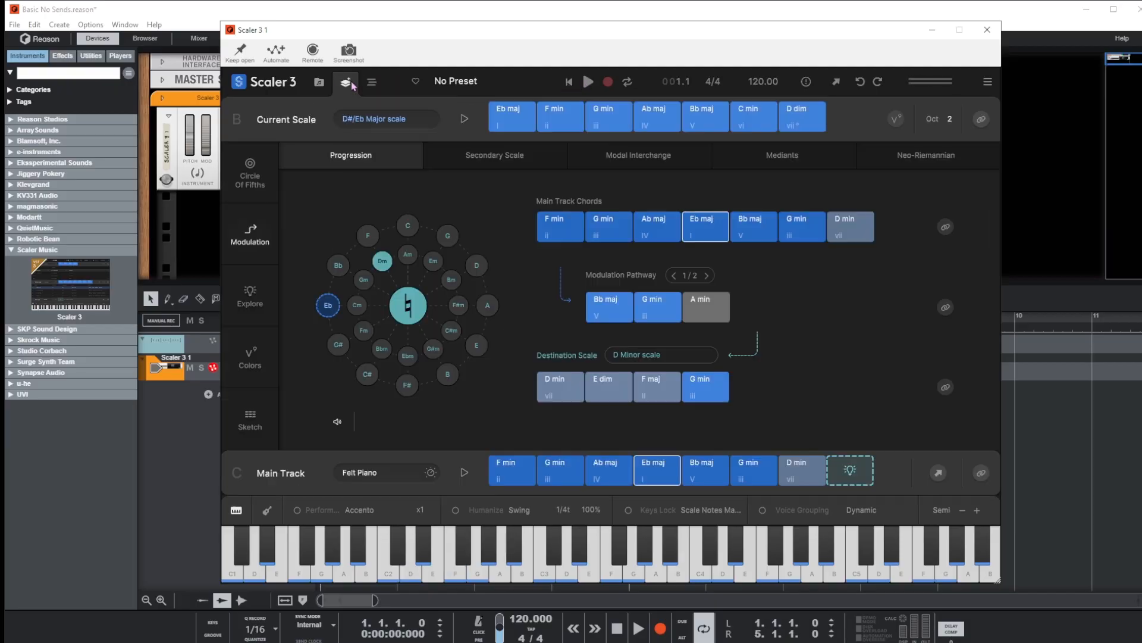
left_click(250, 295)
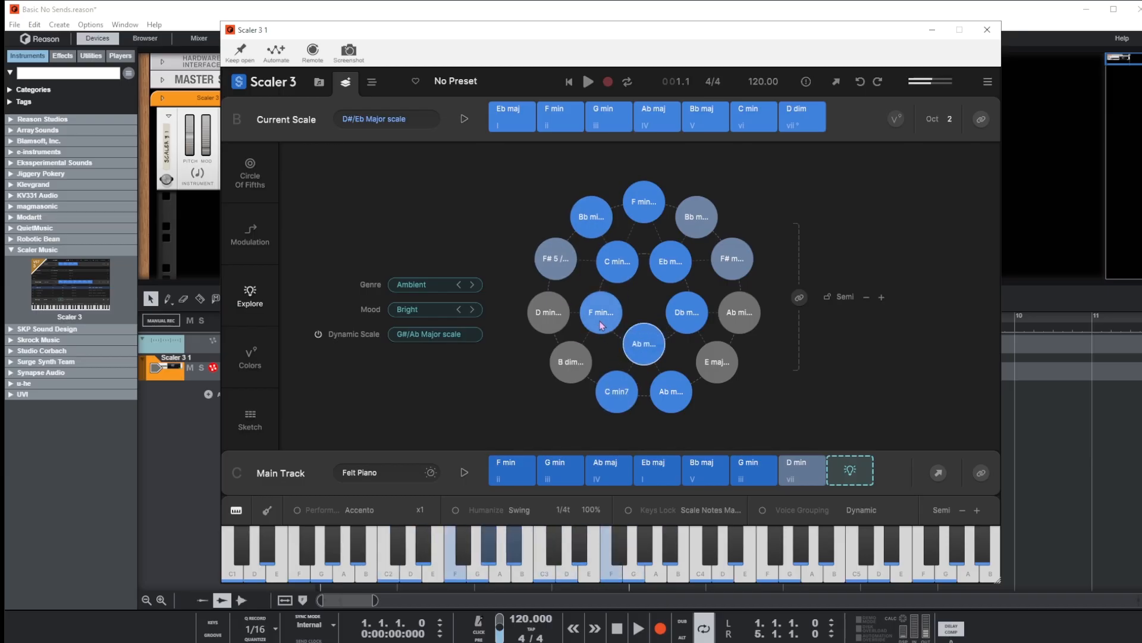
left_click(370, 82)
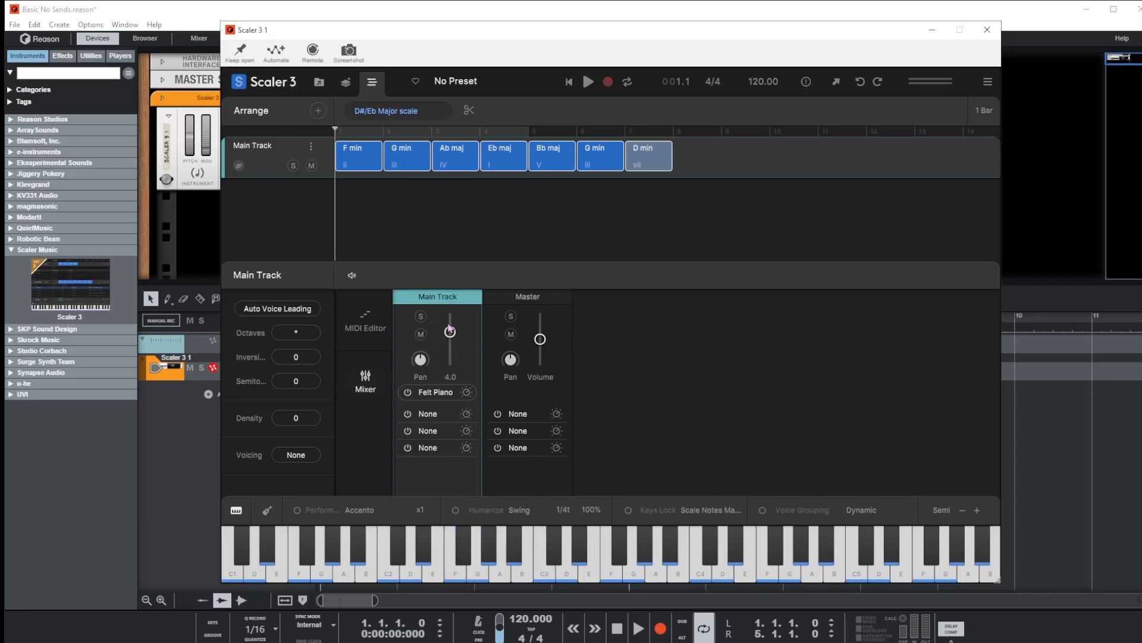
left_click(345, 85)
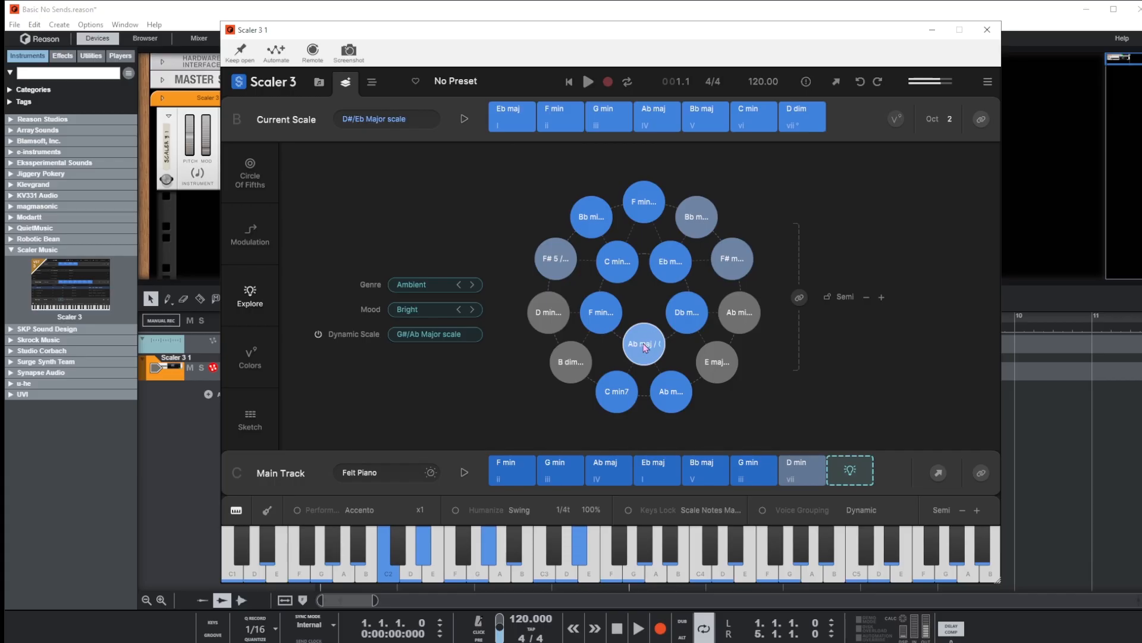
Step: Audition the C min, Ab maj, Eb maj, Gb maj and Ab min7 bubbles of the Ambient Bright map, checking how the dynamic scale follows
left_click(629, 264)
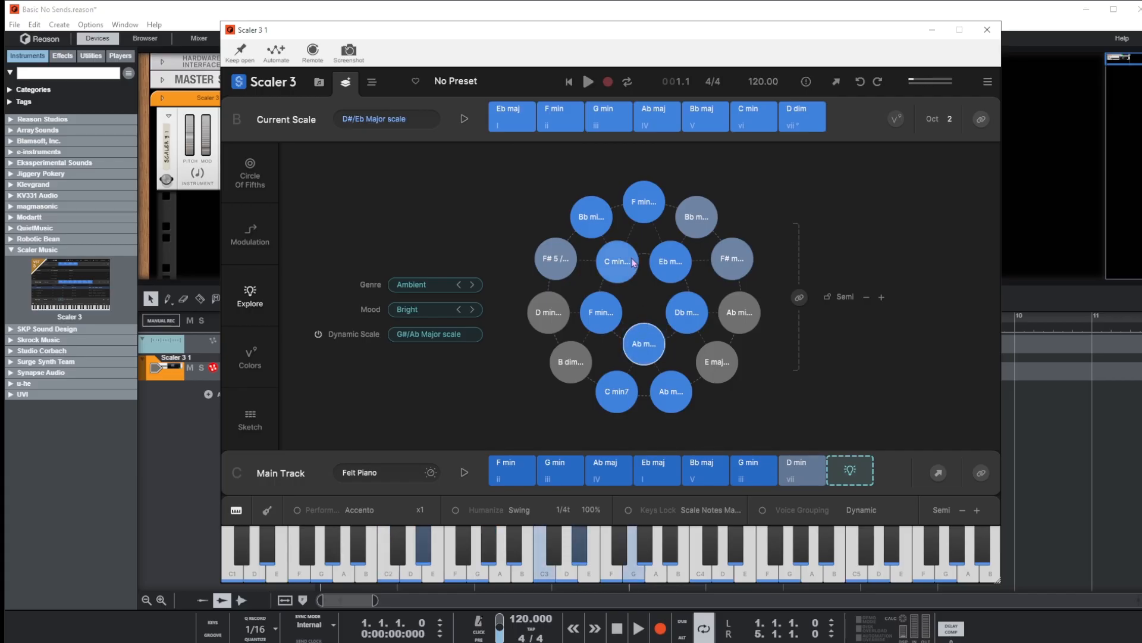
left_click(649, 347)
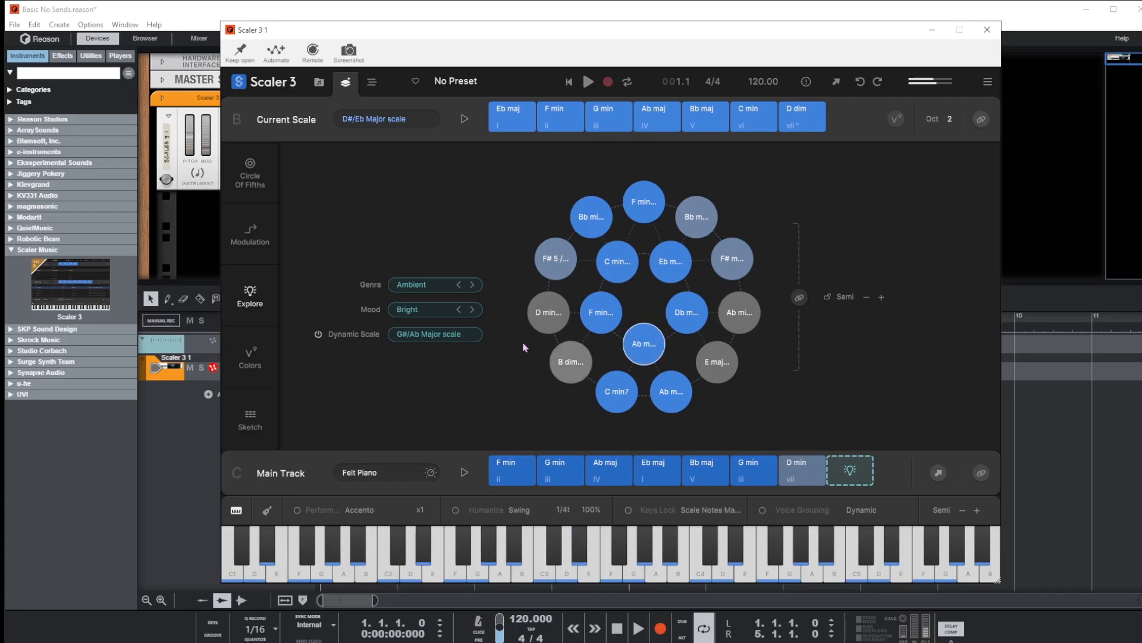
left_click(623, 267)
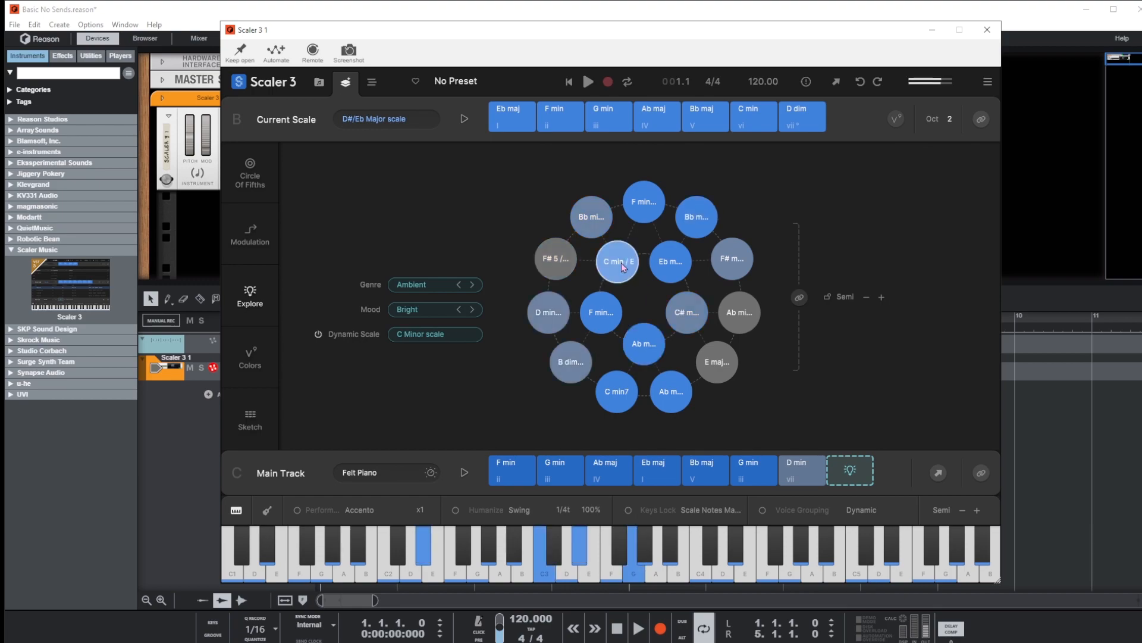
left_click(669, 267)
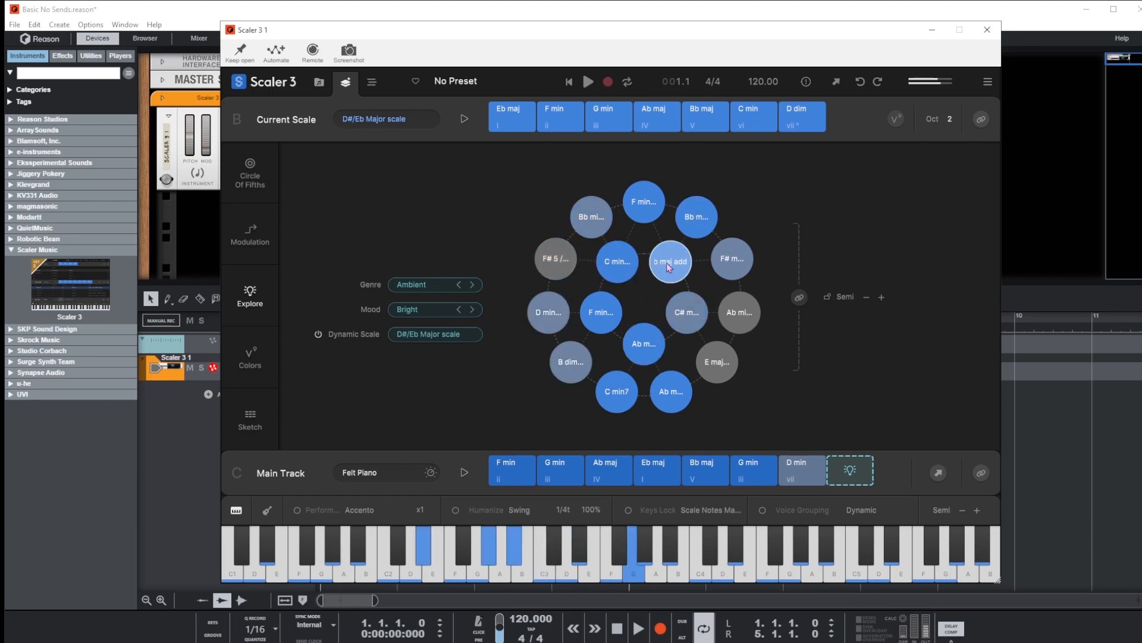
left_click(732, 258)
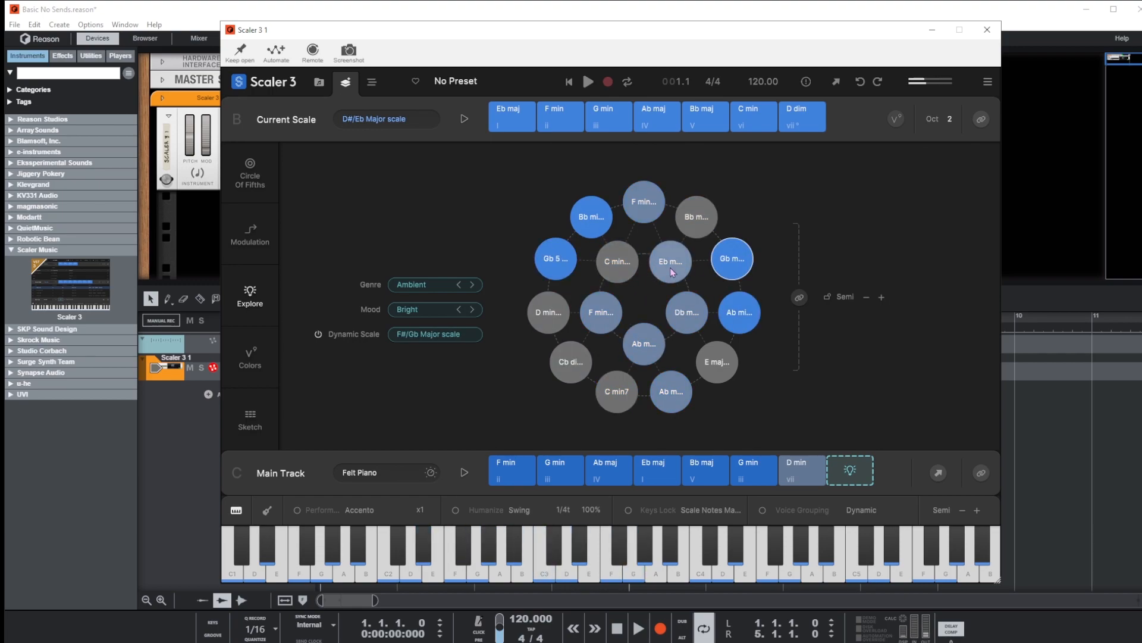
left_click(644, 343)
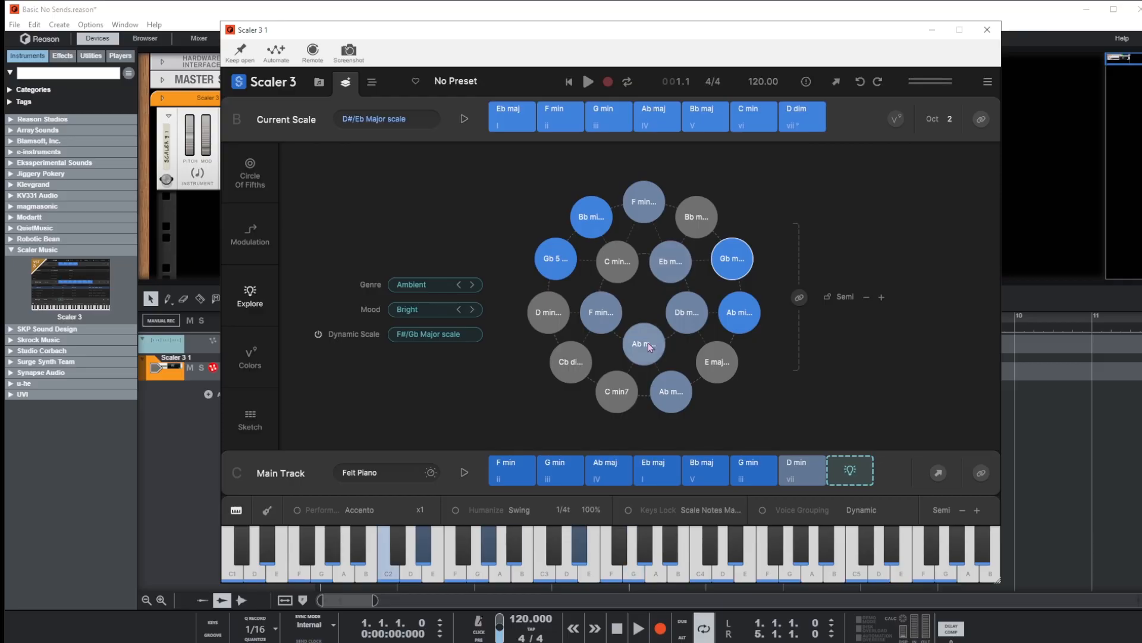
left_click(738, 314)
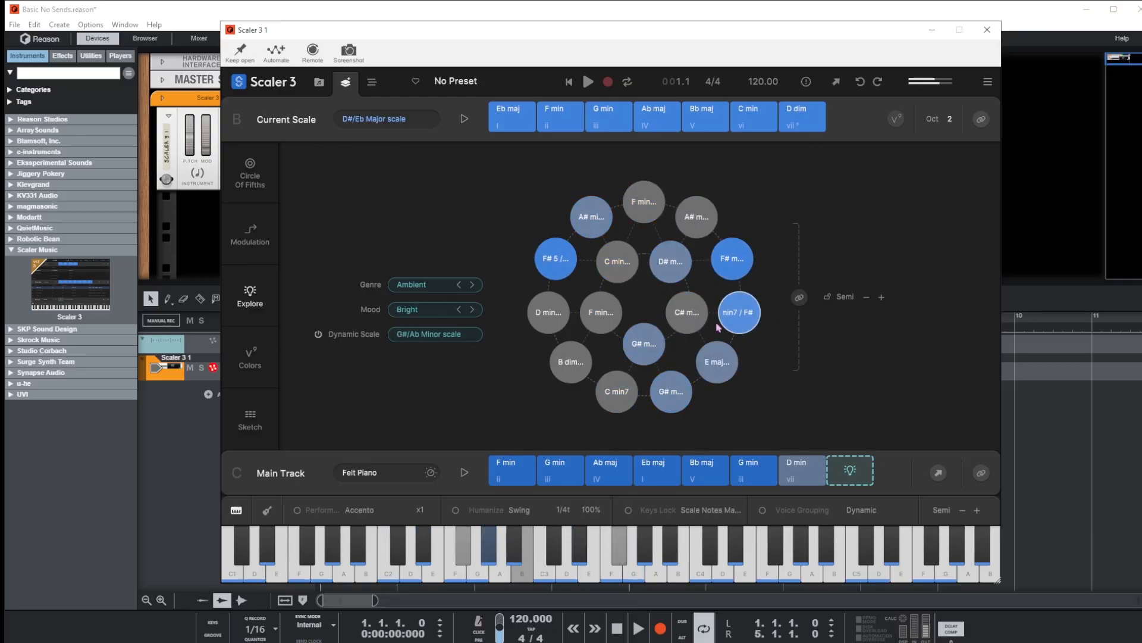
left_click(644, 346)
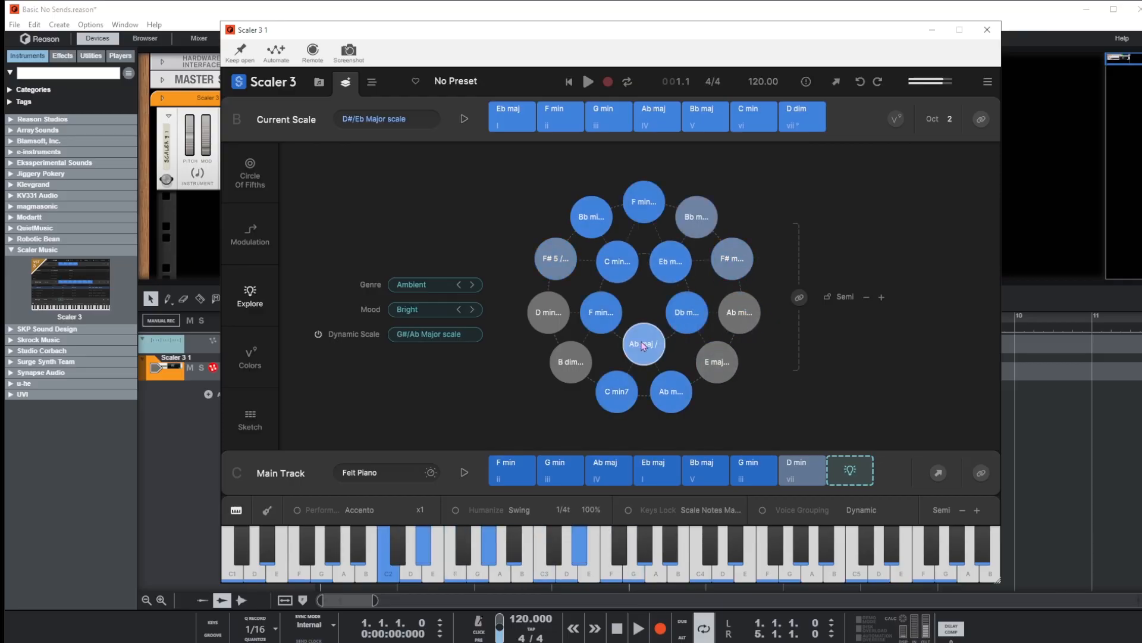
left_click(737, 266)
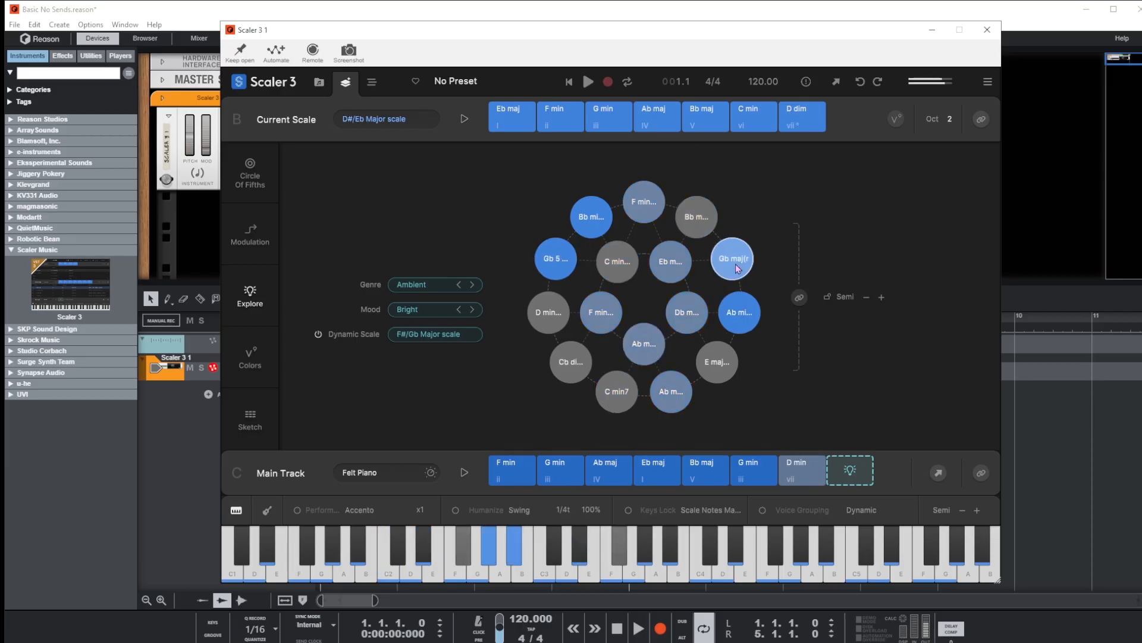
left_click(643, 344)
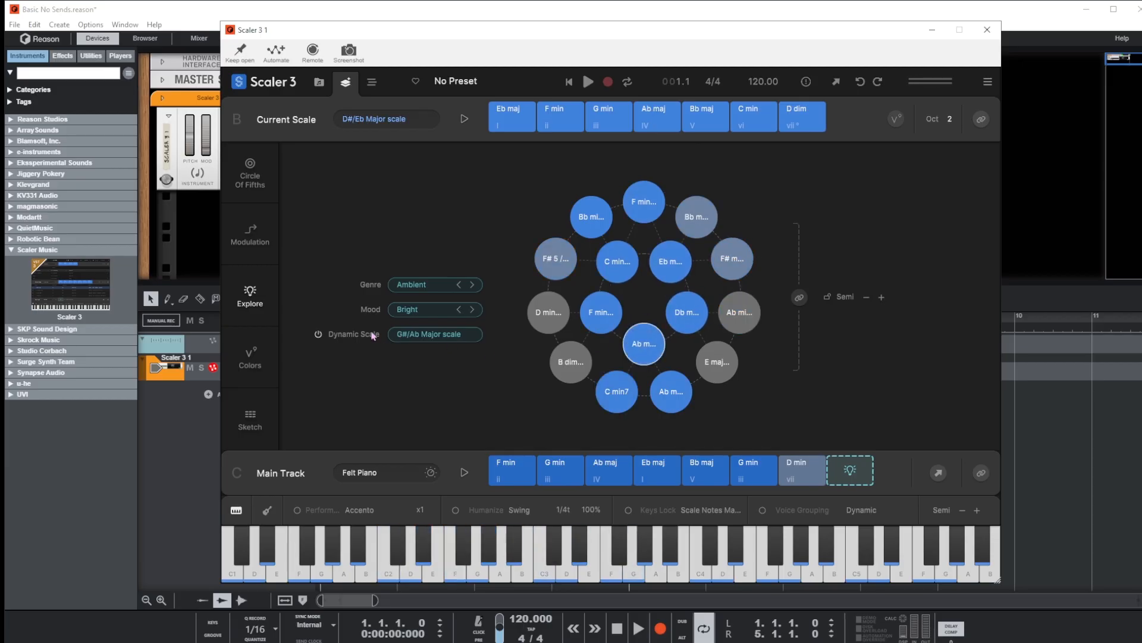
Step: Audition the D min7 and Bb maj add bubbles in the Explore map and compare the related chords for each dynamic scale
left_click(552, 320)
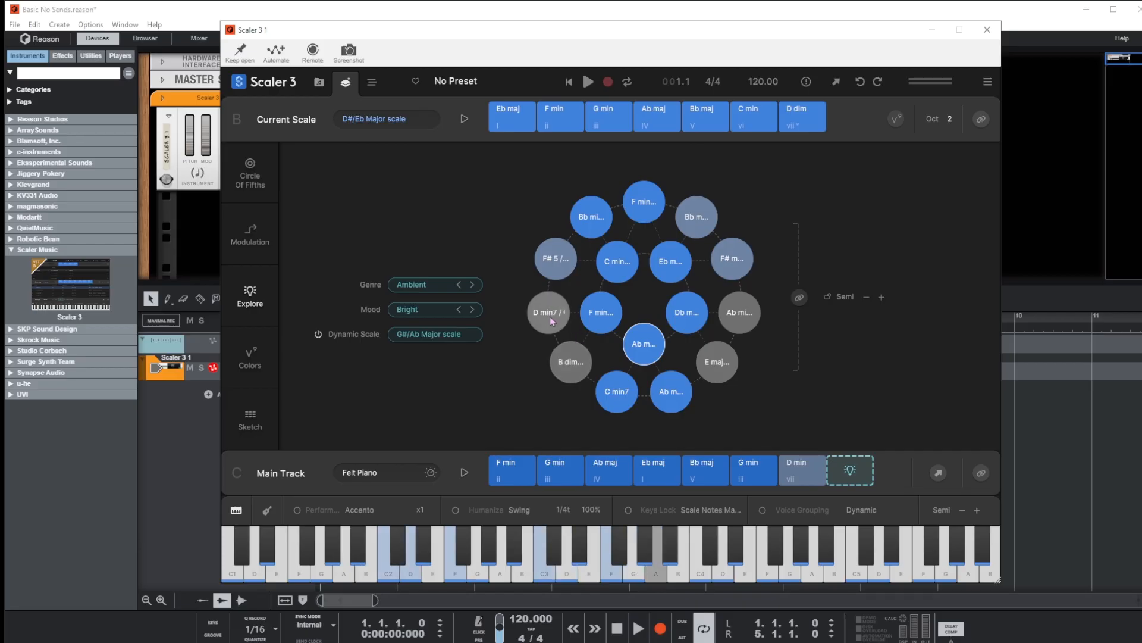
left_click(552, 321)
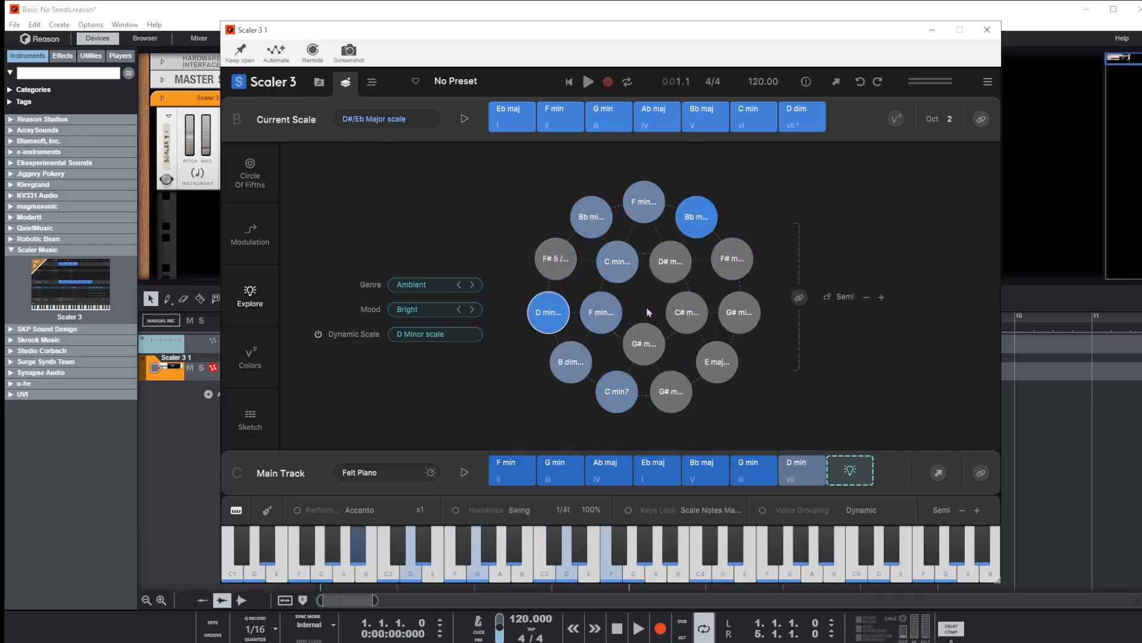
left_click(697, 220)
left_click(699, 224)
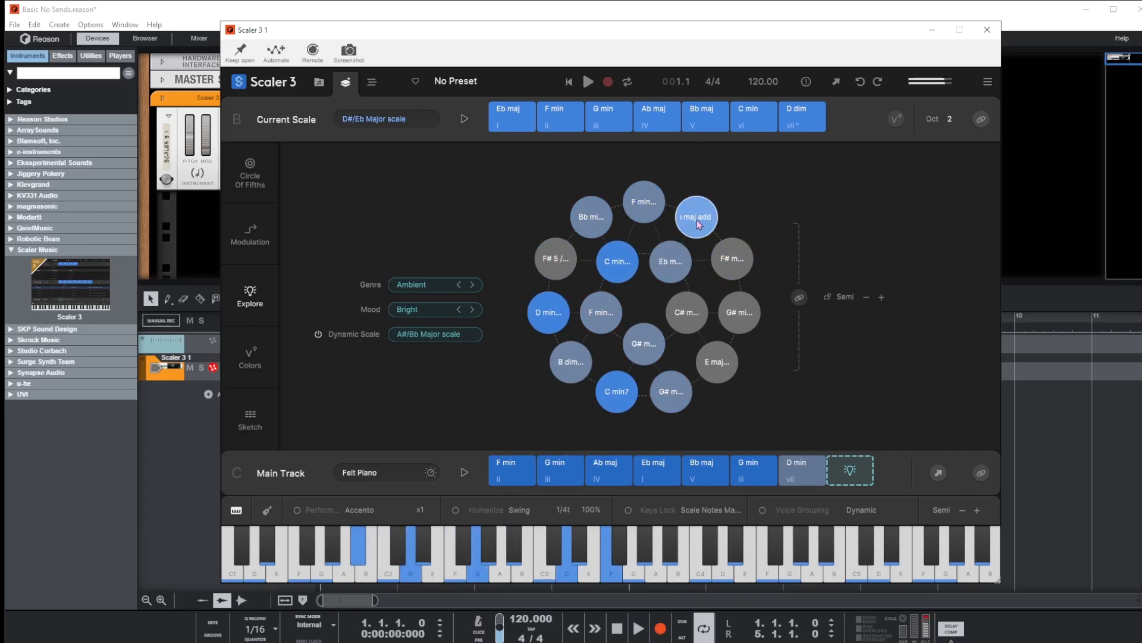
left_click(548, 312)
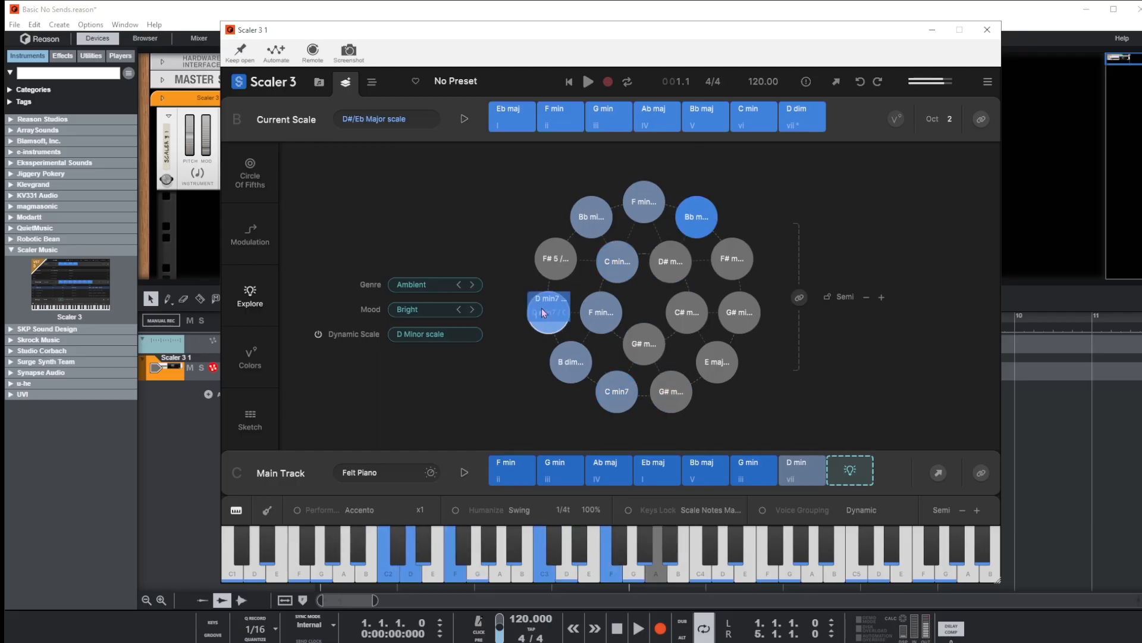
Step: Audition the Gb 5 / Db, Ab min, Eb maj add, F min add and C min bubbles in the Explore map, comparing their dynamic scales
left_click(557, 264)
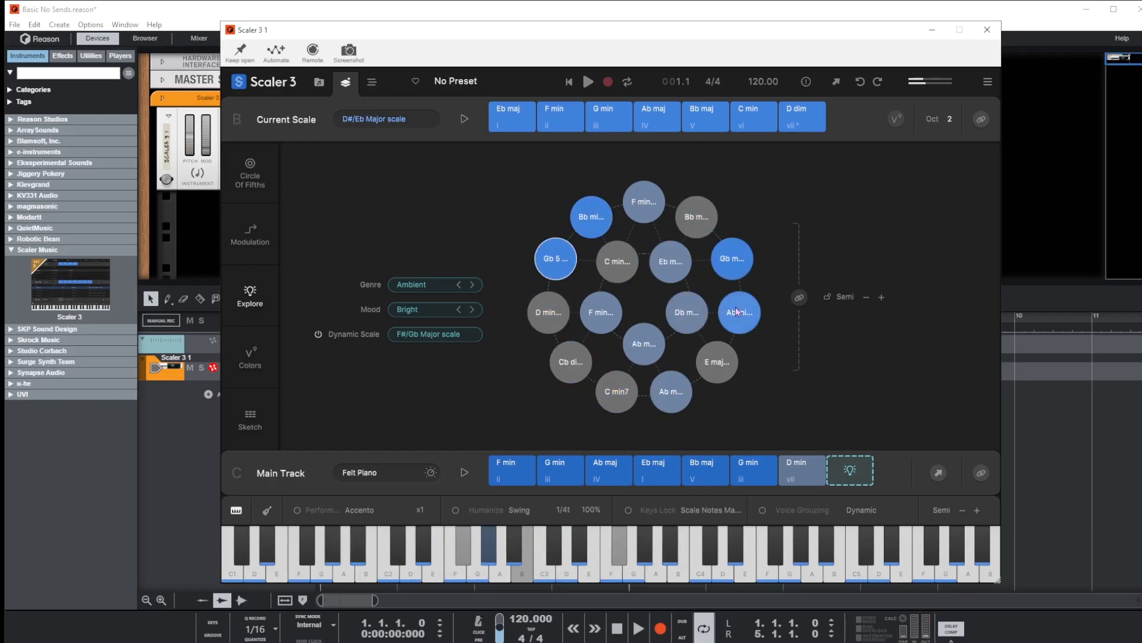
left_click(738, 312)
left_click(560, 266)
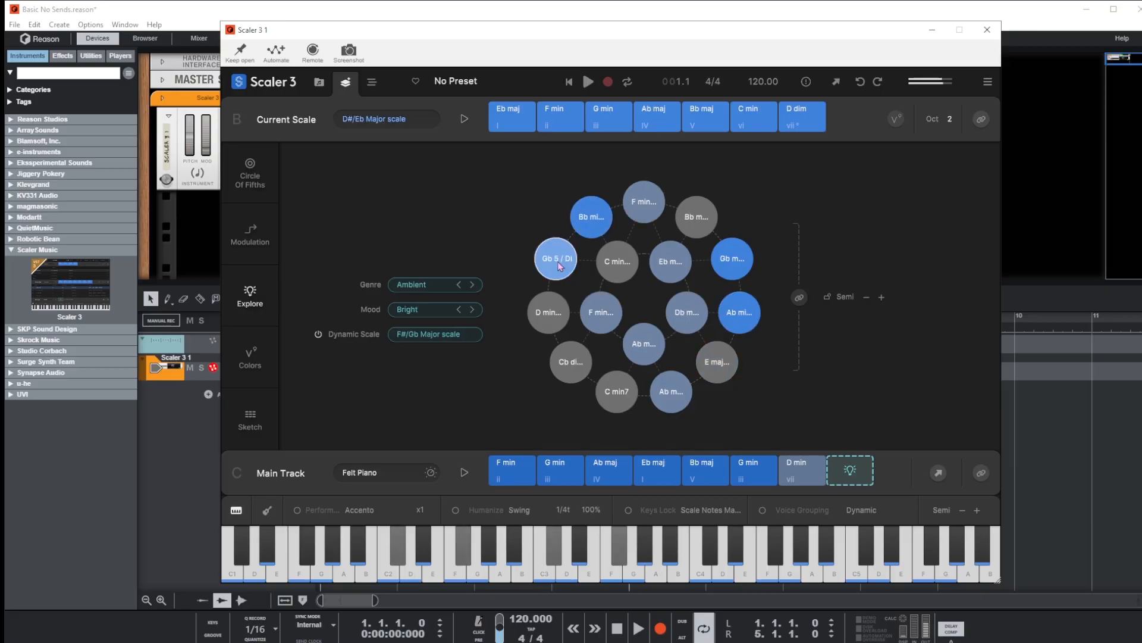
left_click(666, 262)
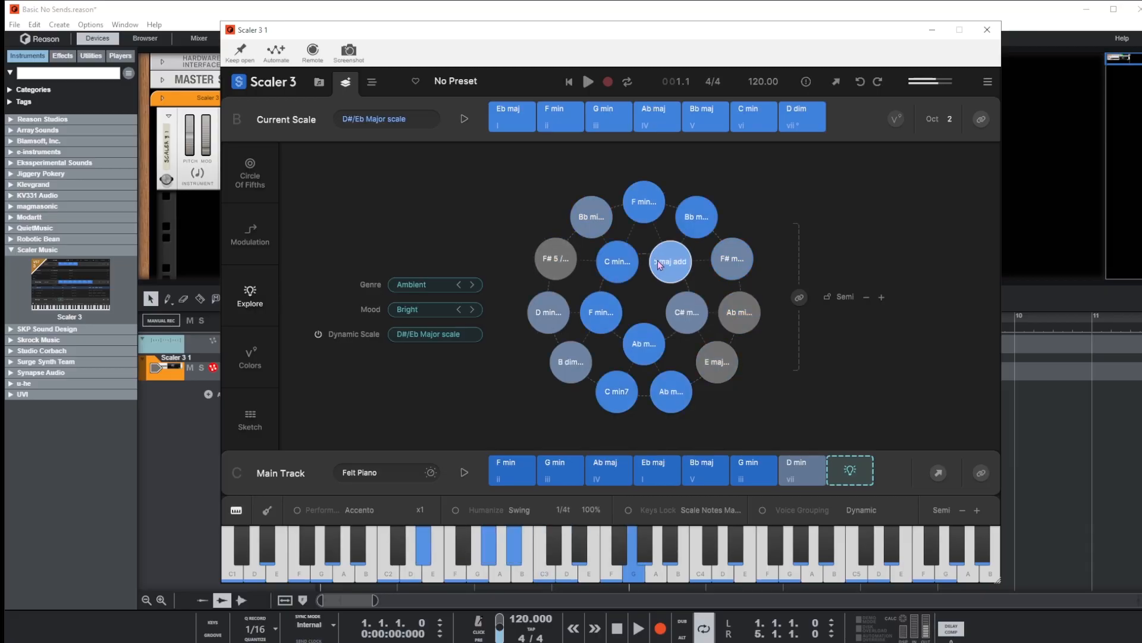
left_click(556, 259)
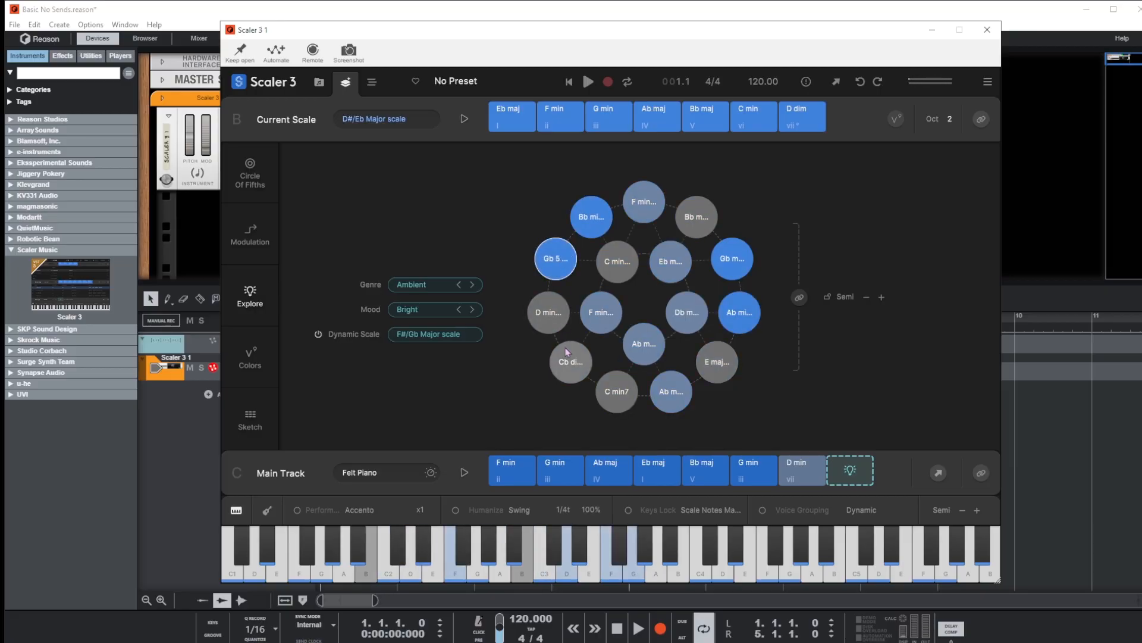
left_click(604, 312)
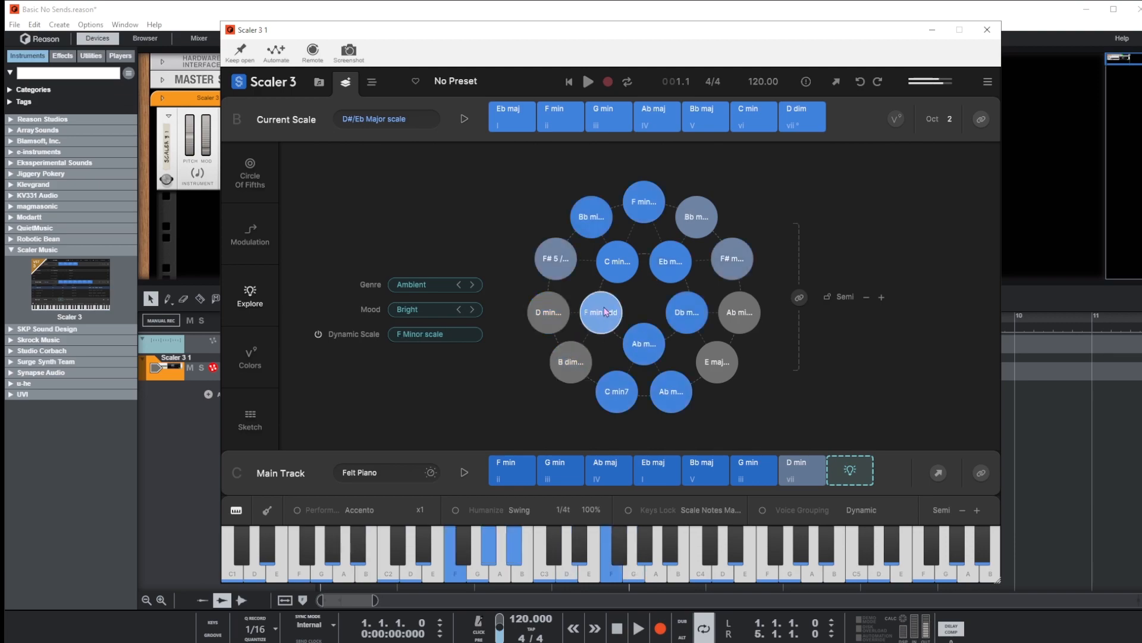
left_click(559, 259)
left_click(618, 264)
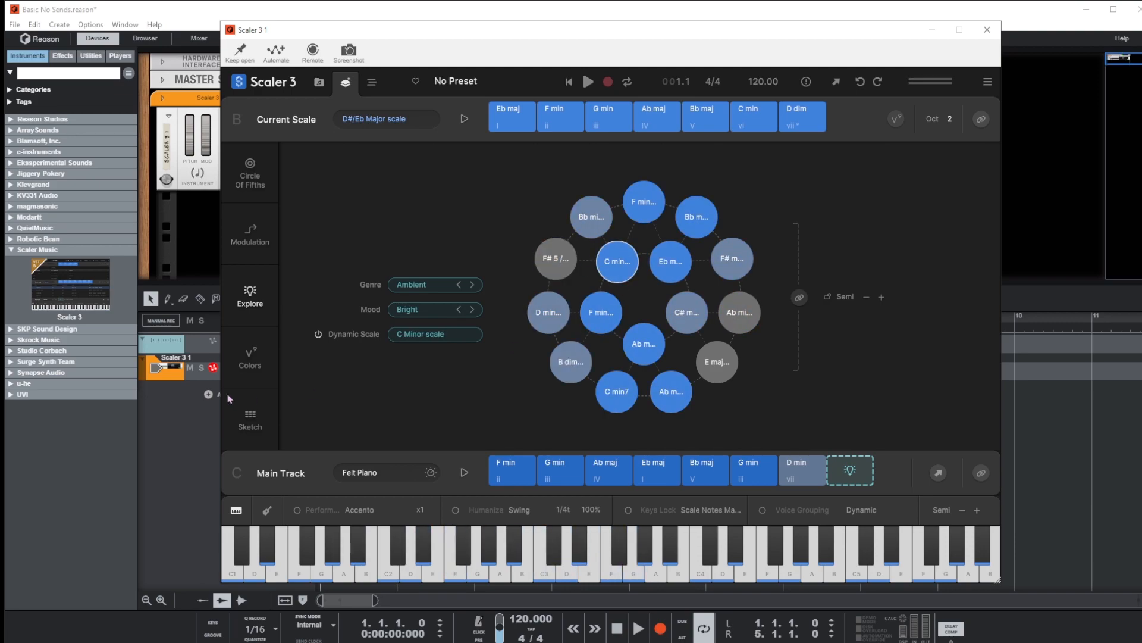
Step: Load the Coloured 3 variation of the I-IV-I-V (Resolving) common progression, add its four chords to the Main Track and play them
left_click(249, 420)
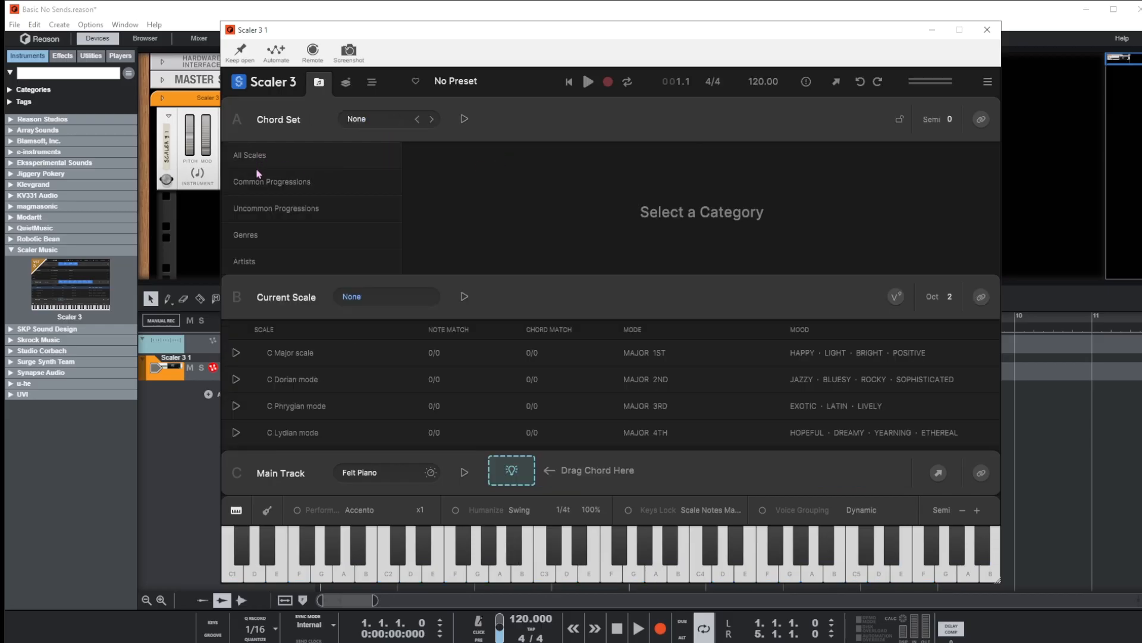
left_click(262, 186)
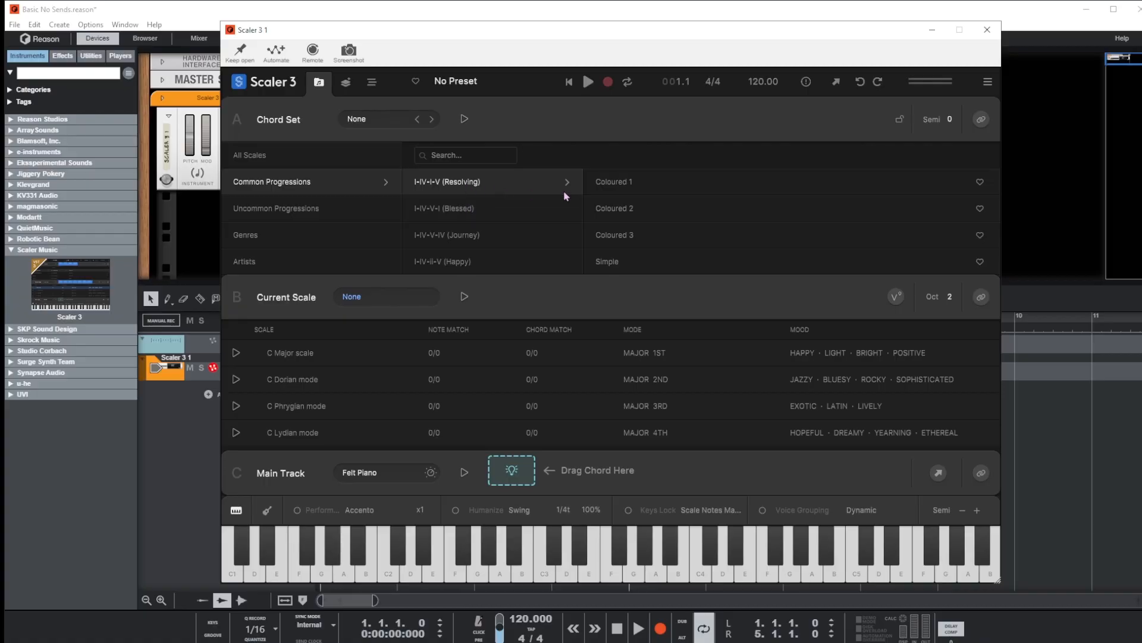
left_click(625, 239)
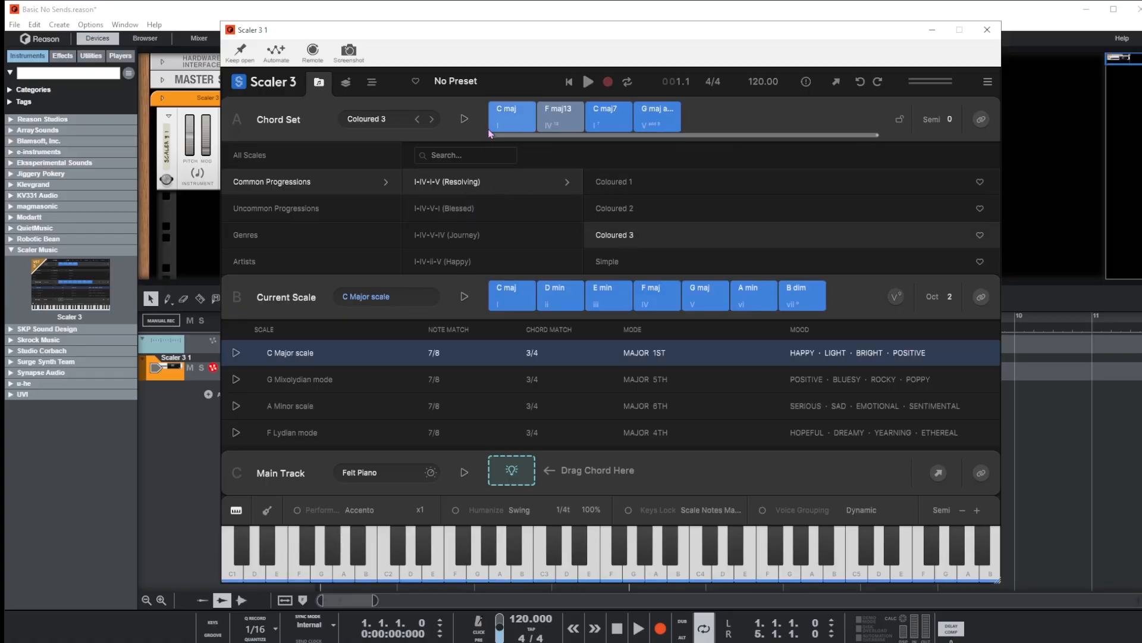
left_click_drag(697, 113, 513, 470)
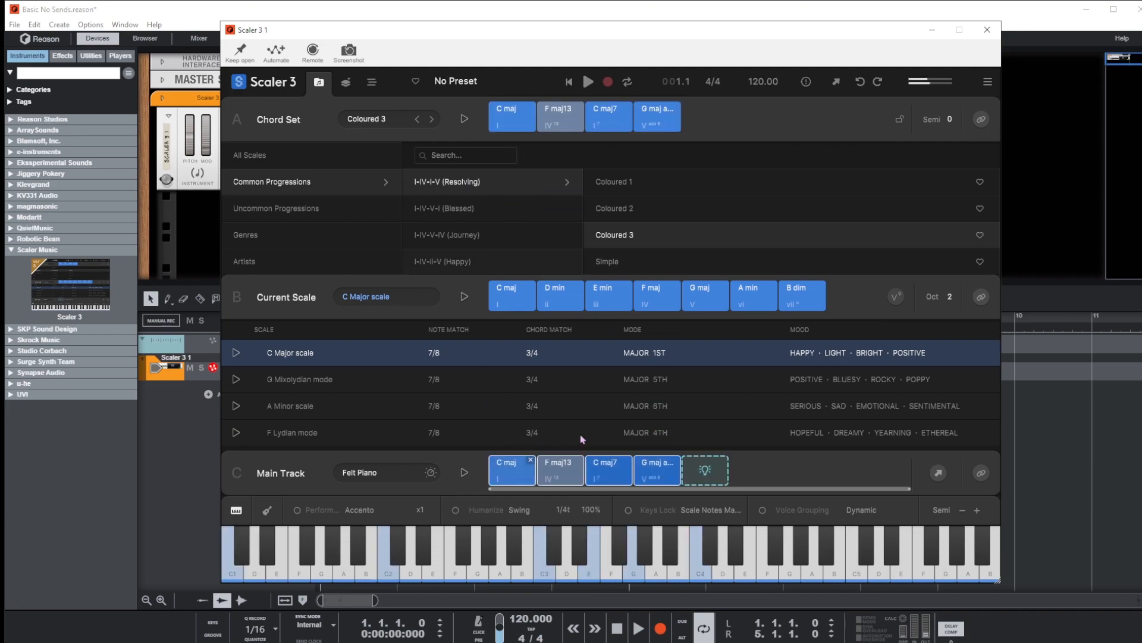
left_click(465, 473)
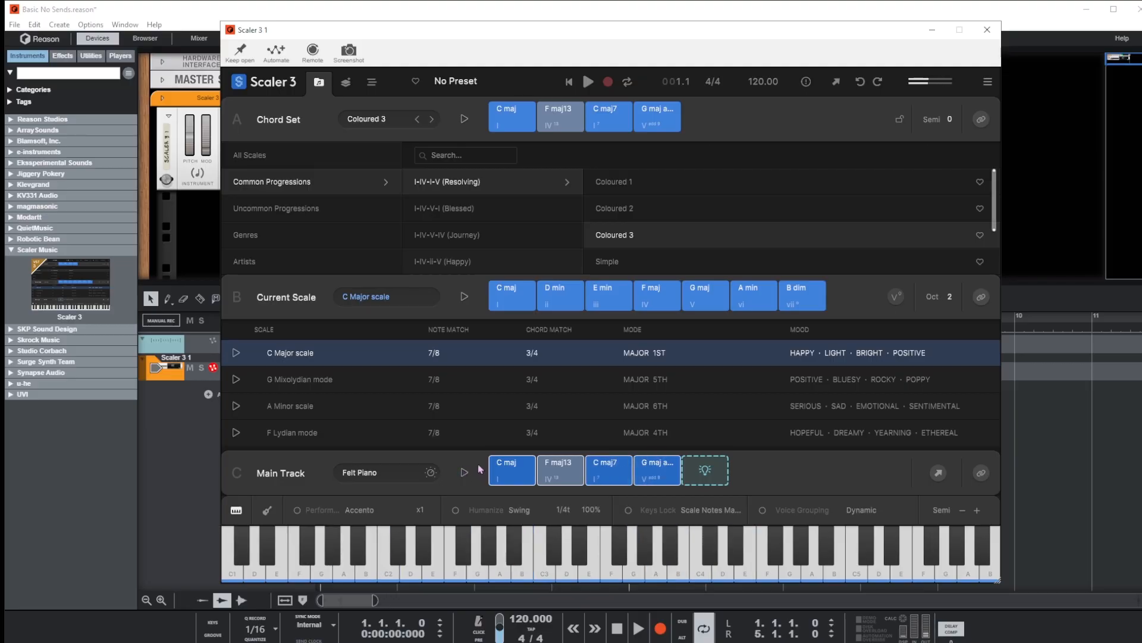
Step: Raise the Main Track volume slightly in the mixer and reopen the Explore chord map
left_click(372, 83)
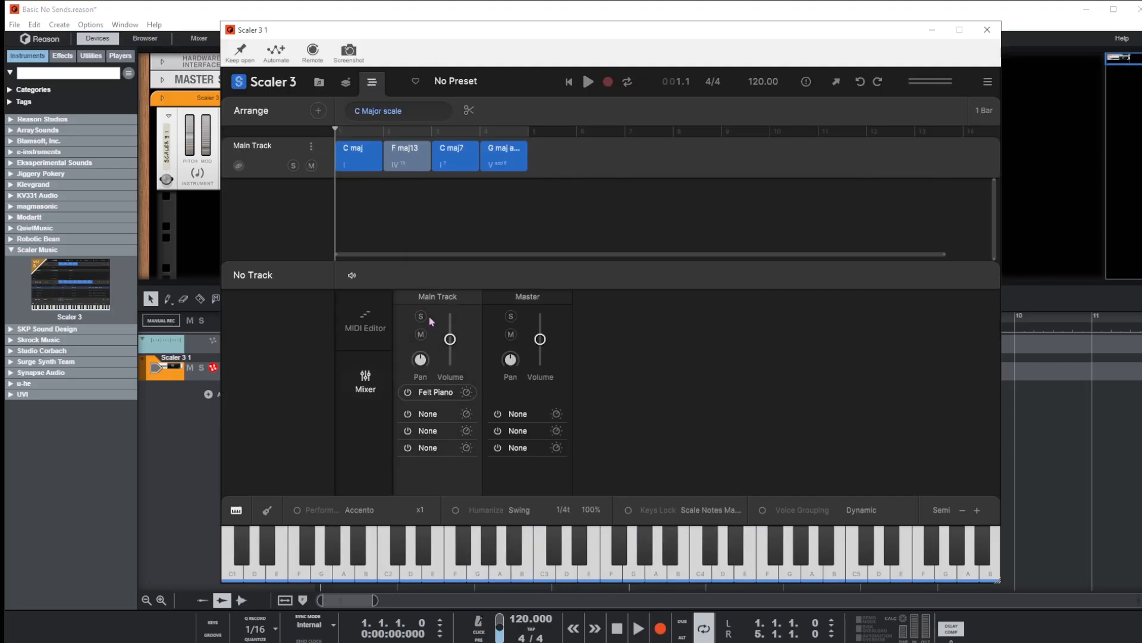
left_click_drag(450, 334, 450, 329)
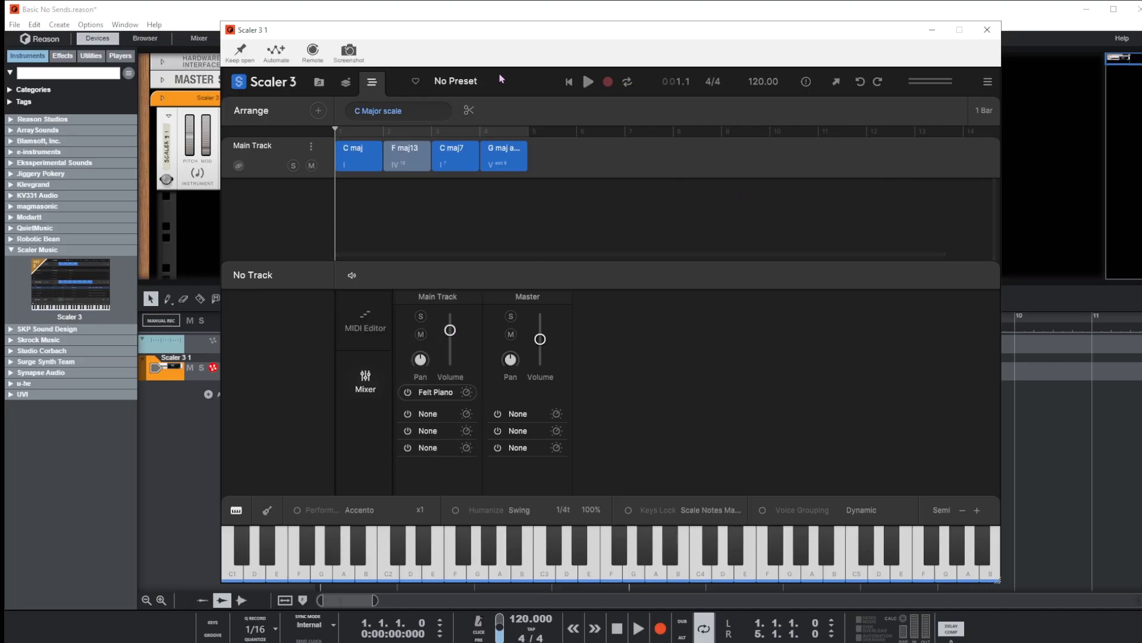
left_click(346, 83)
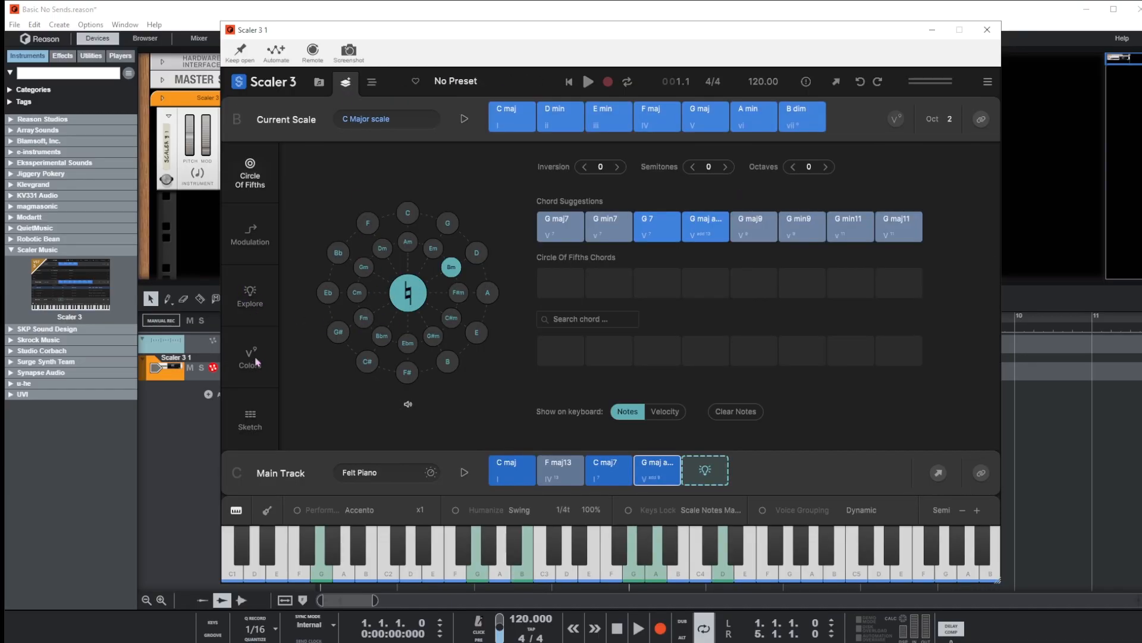
left_click(250, 421)
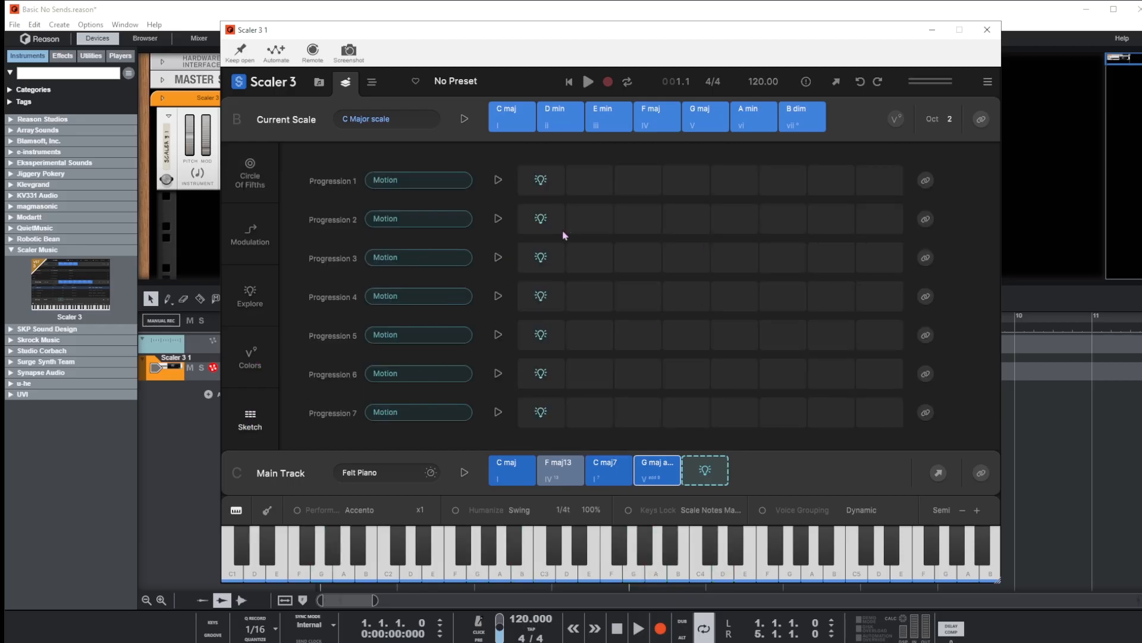
left_click(249, 294)
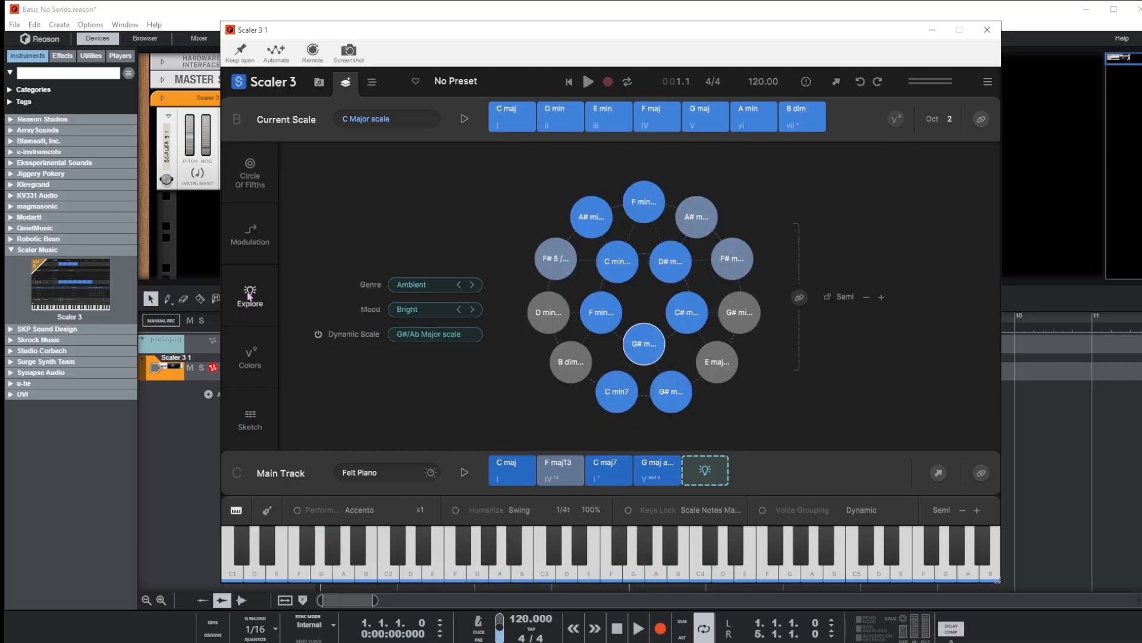
Step: Compare the Main Track's C maj chord with the Ab maj, Db maj7 and F min bubbles of the Ambient Bright map
left_click(647, 339)
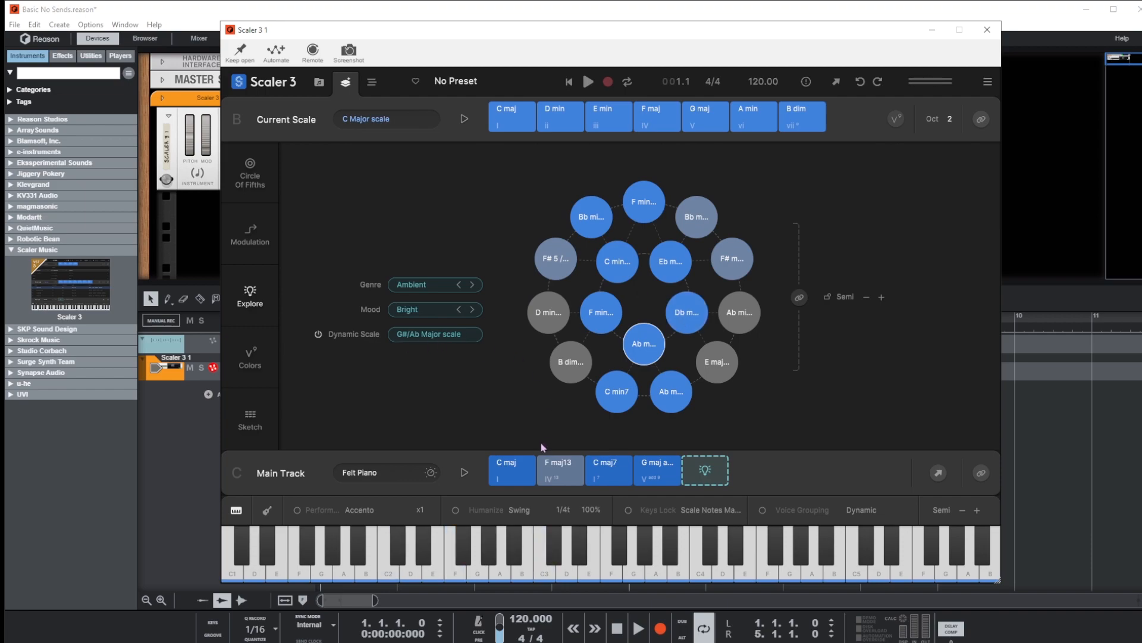
left_click(520, 462)
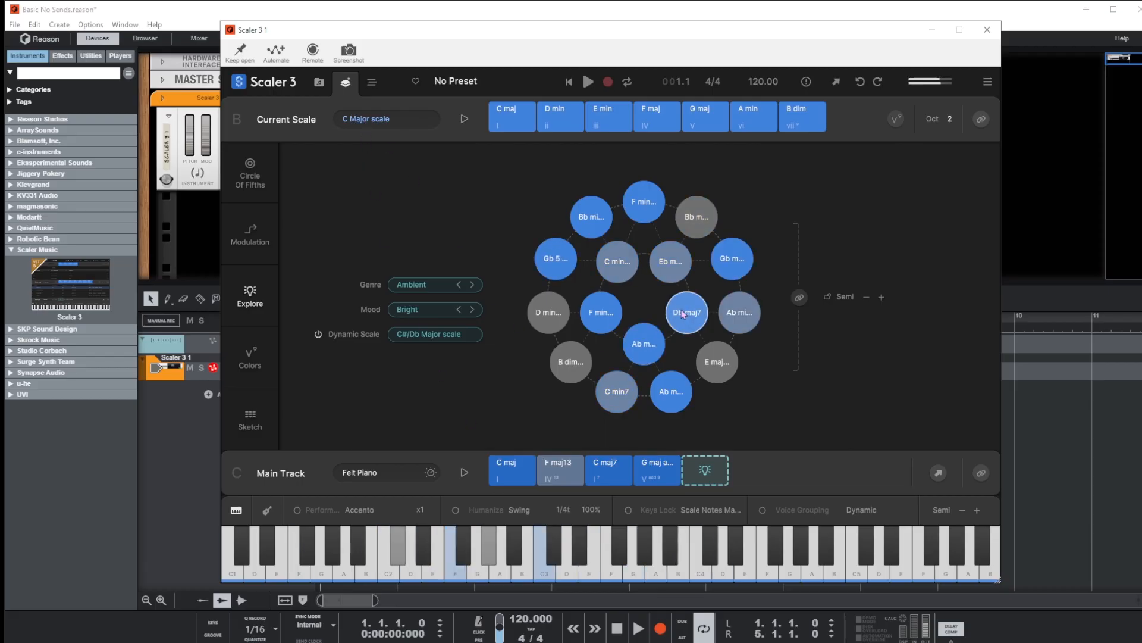
left_click(602, 314)
left_click(645, 348)
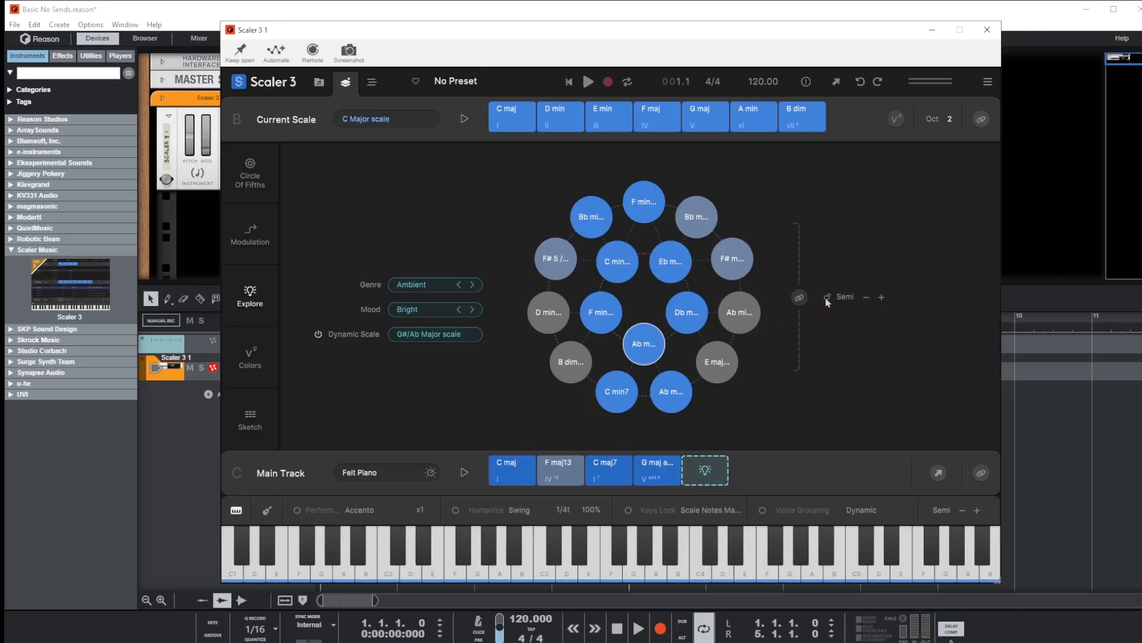
Step: Lock the Explore map to the current C Major scale and audition its C maj / E, A min, E min7 and F maj7 bubbles against the Main Track chords
left_click(645, 343)
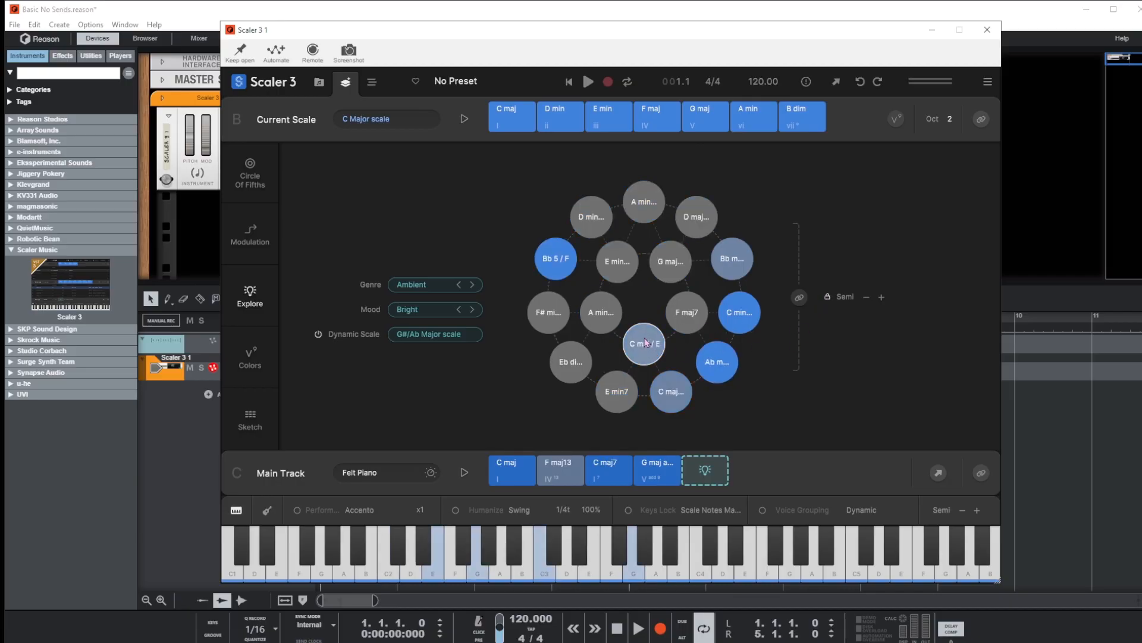
left_click(603, 311)
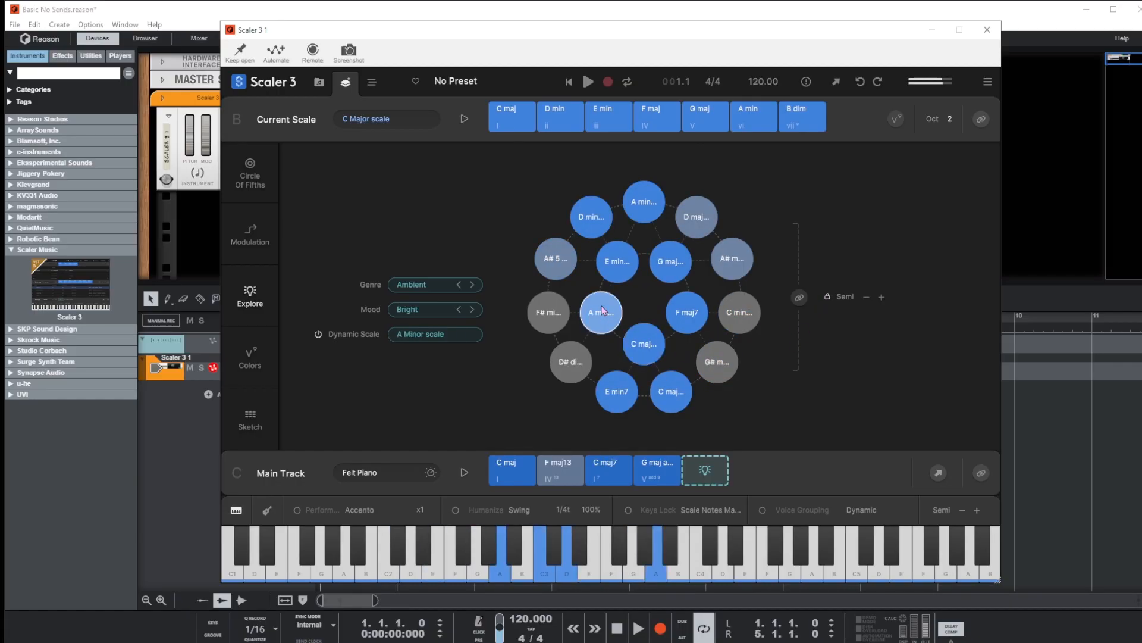
left_click(518, 469)
left_click(563, 474)
left_click(609, 475)
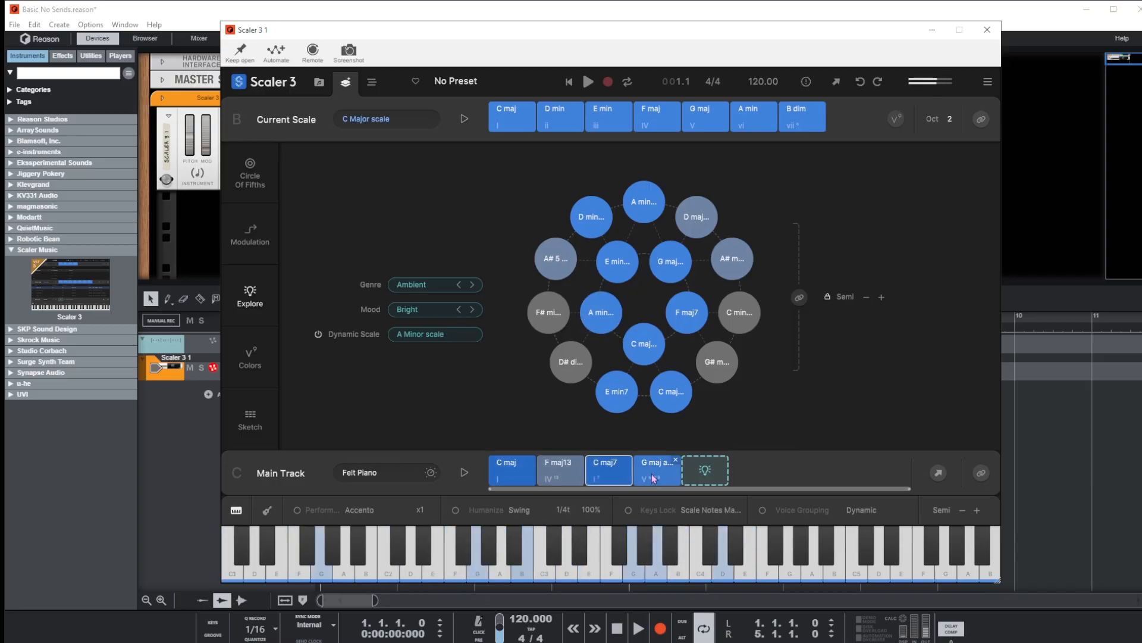
left_click(629, 400)
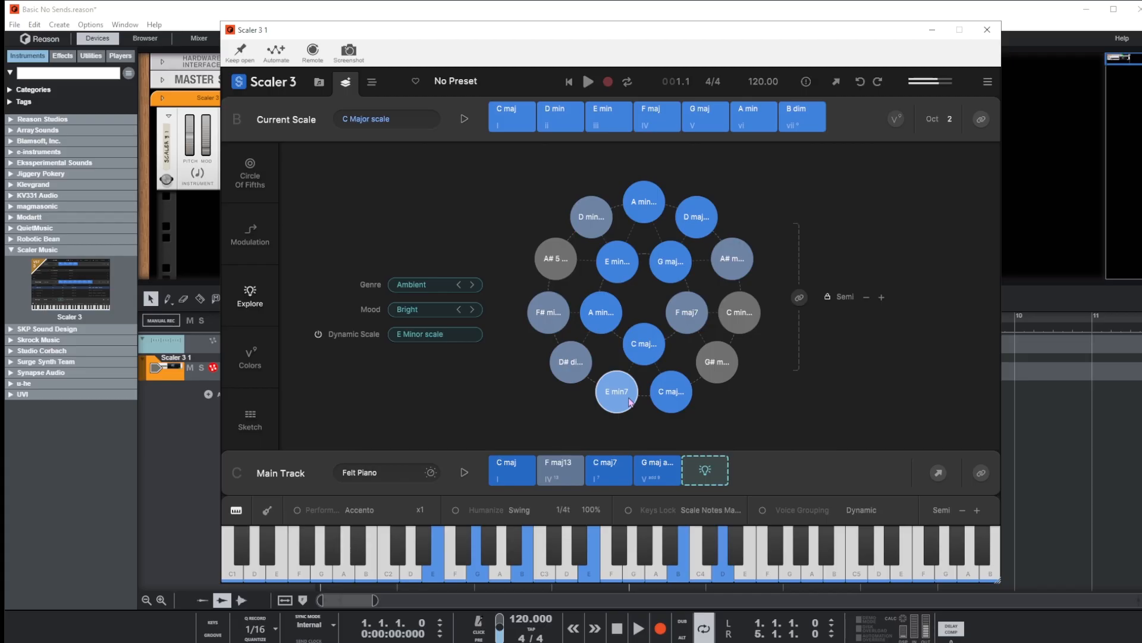
left_click(643, 346)
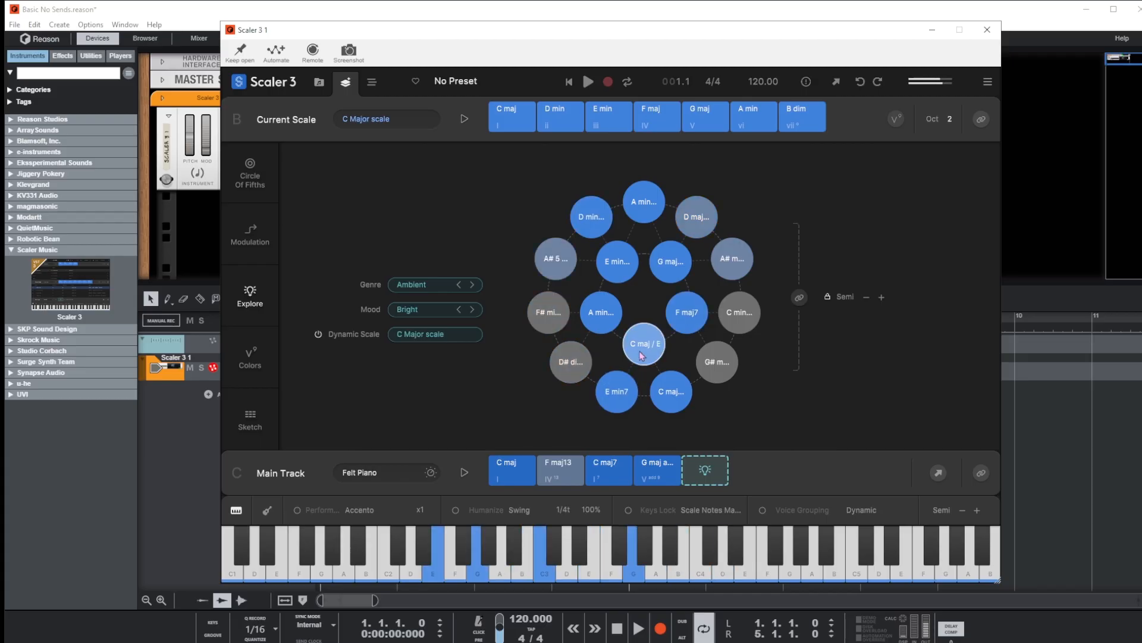
left_click(686, 324)
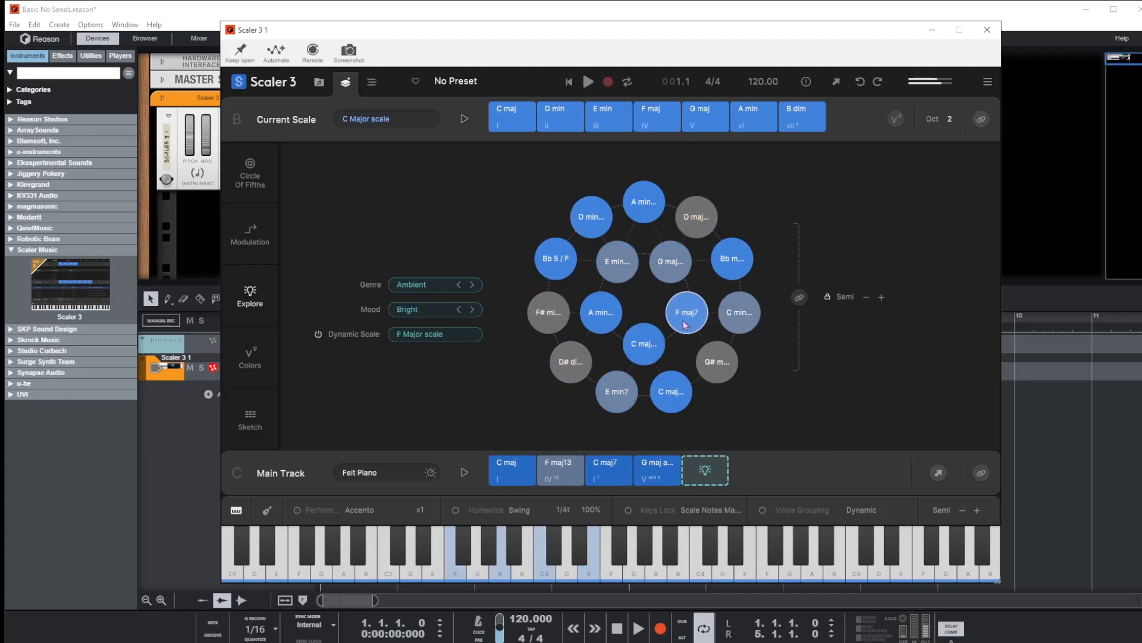
Step: Set the Explore map's genre to Jazz and its mood to Dark
left_click(417, 287)
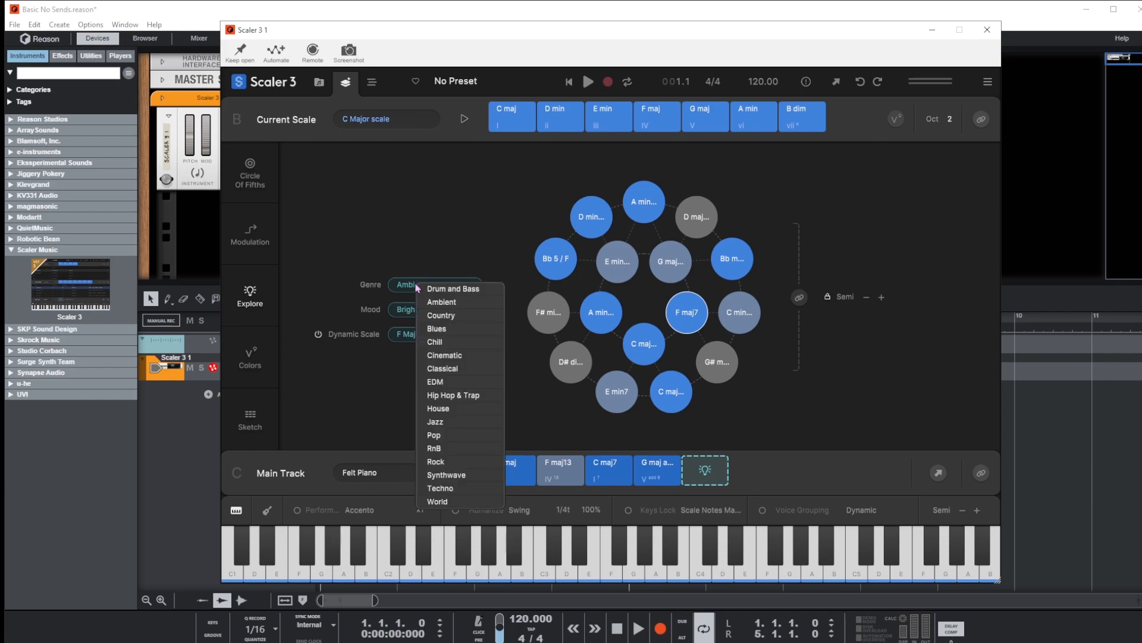
left_click(433, 421)
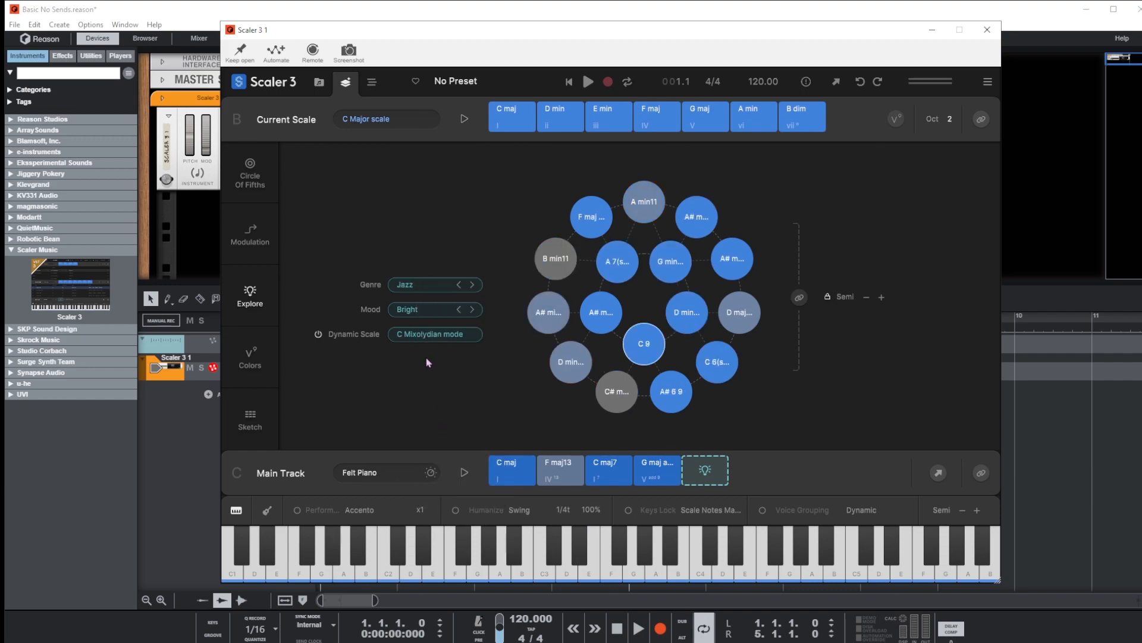
left_click(415, 310)
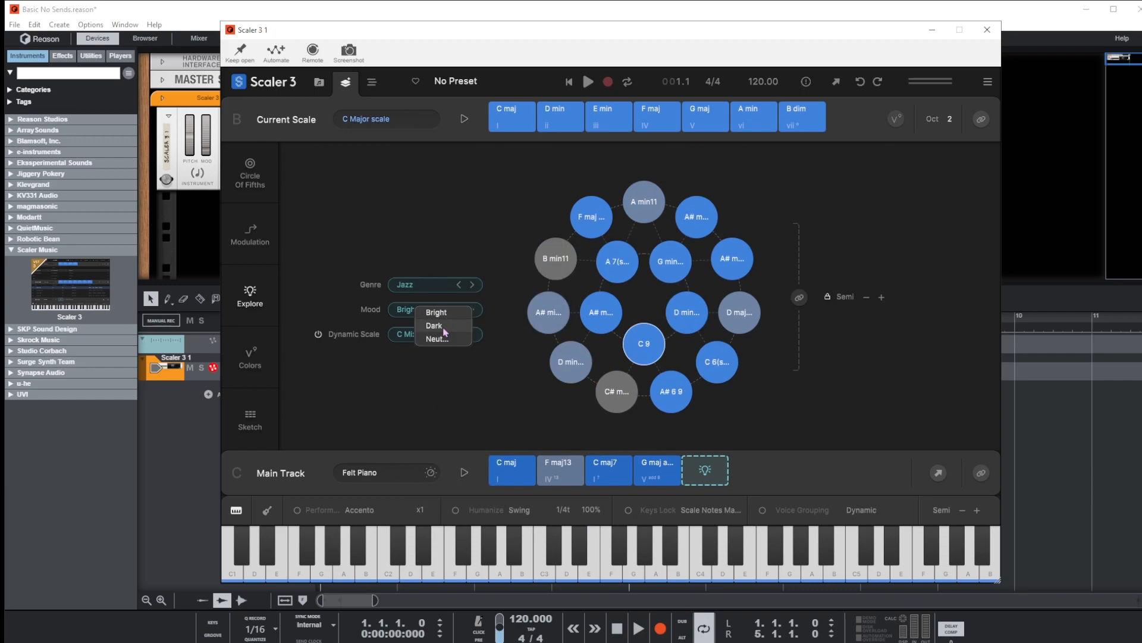
left_click(435, 326)
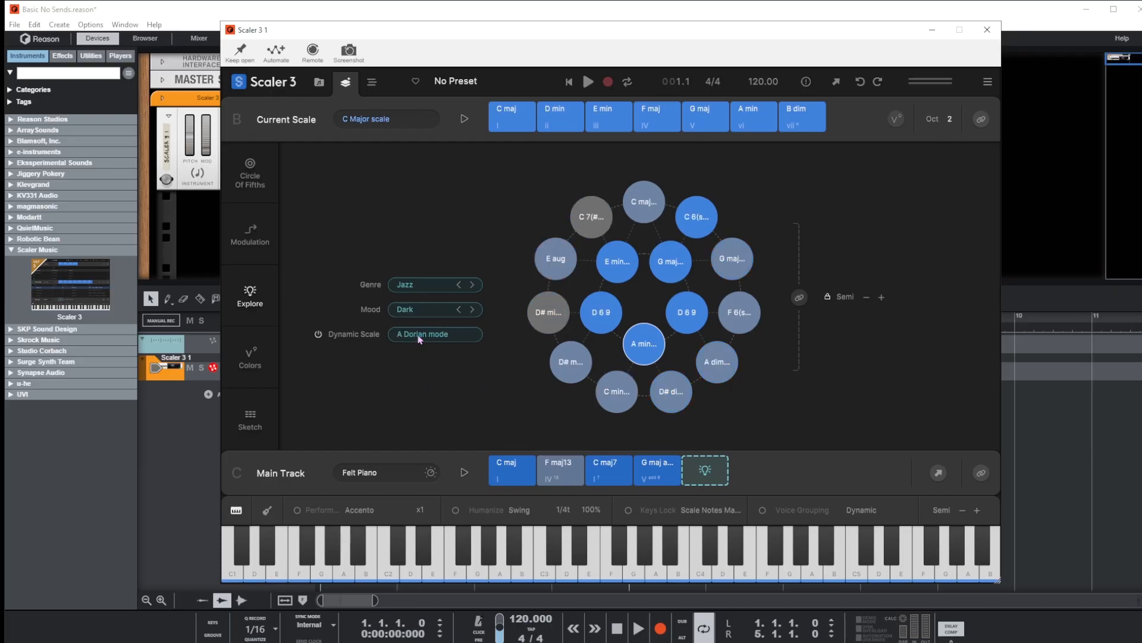
Step: Audition the A min13, D 6 9, C maj and G maj13 bubbles of the Jazz Dark map and compare their dynamic scales
left_click(642, 343)
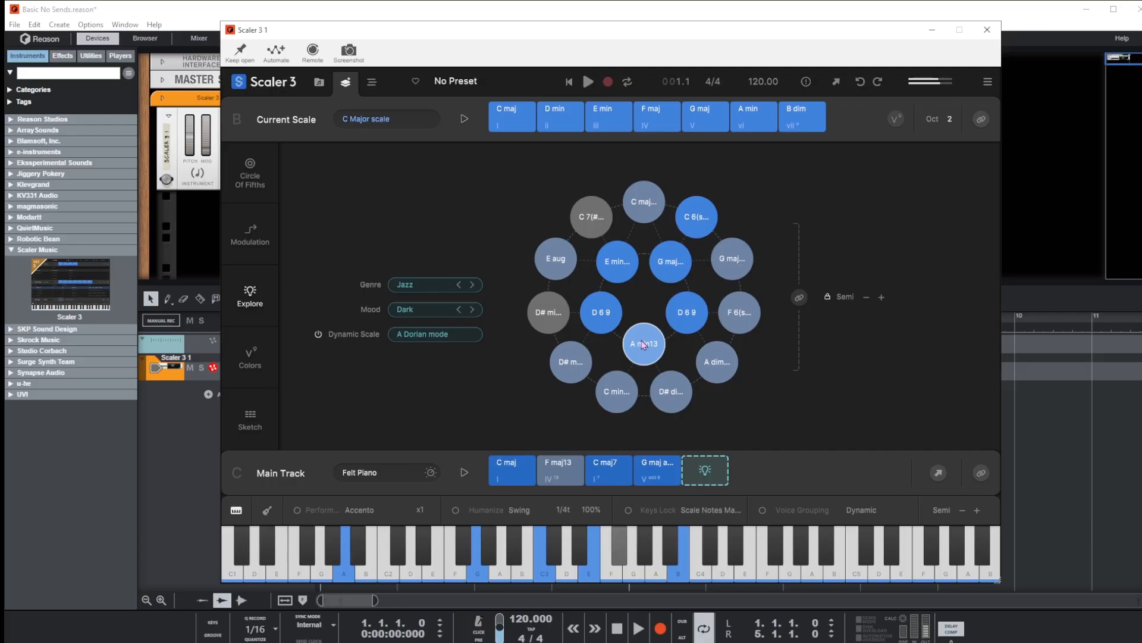
left_click(600, 320)
left_click(649, 355)
left_click(601, 315)
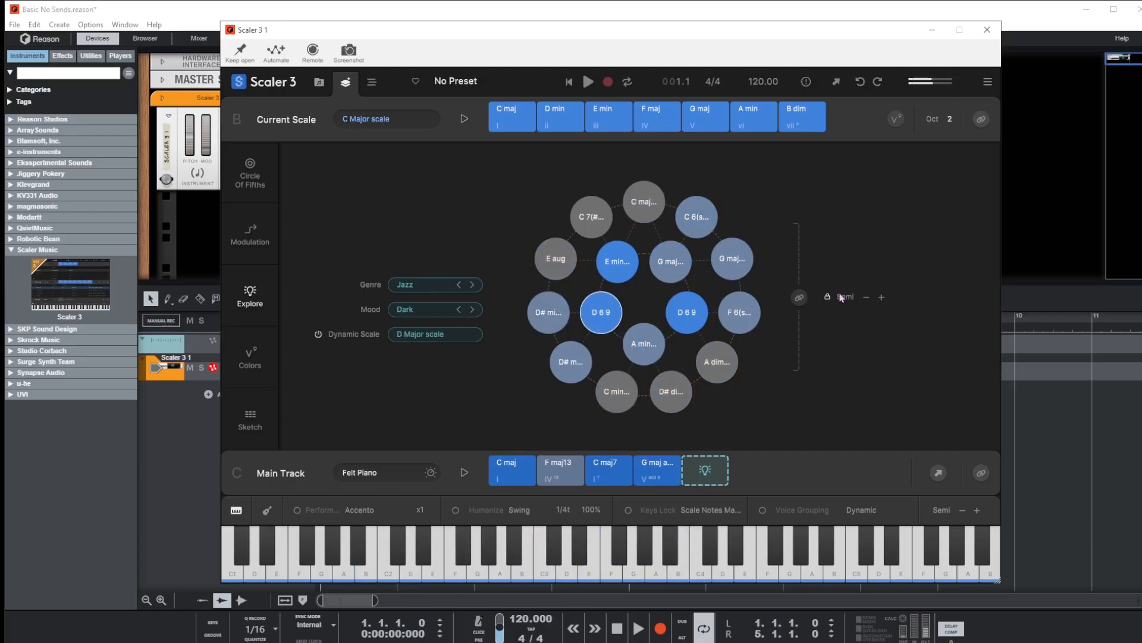
left_click(646, 347)
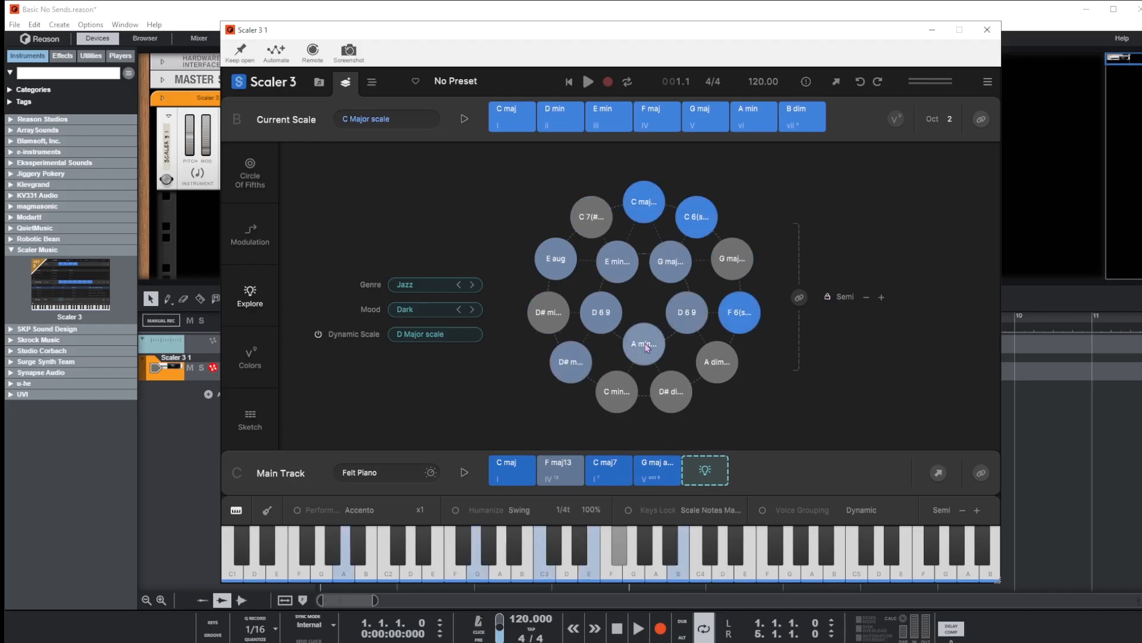
left_click(647, 348)
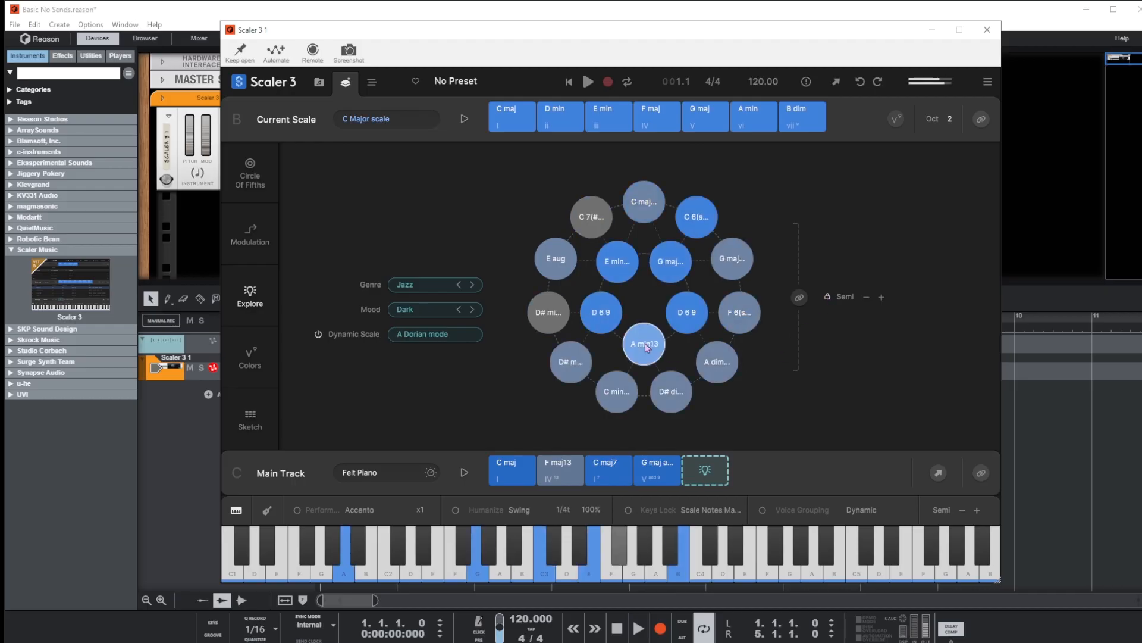
left_click(648, 206)
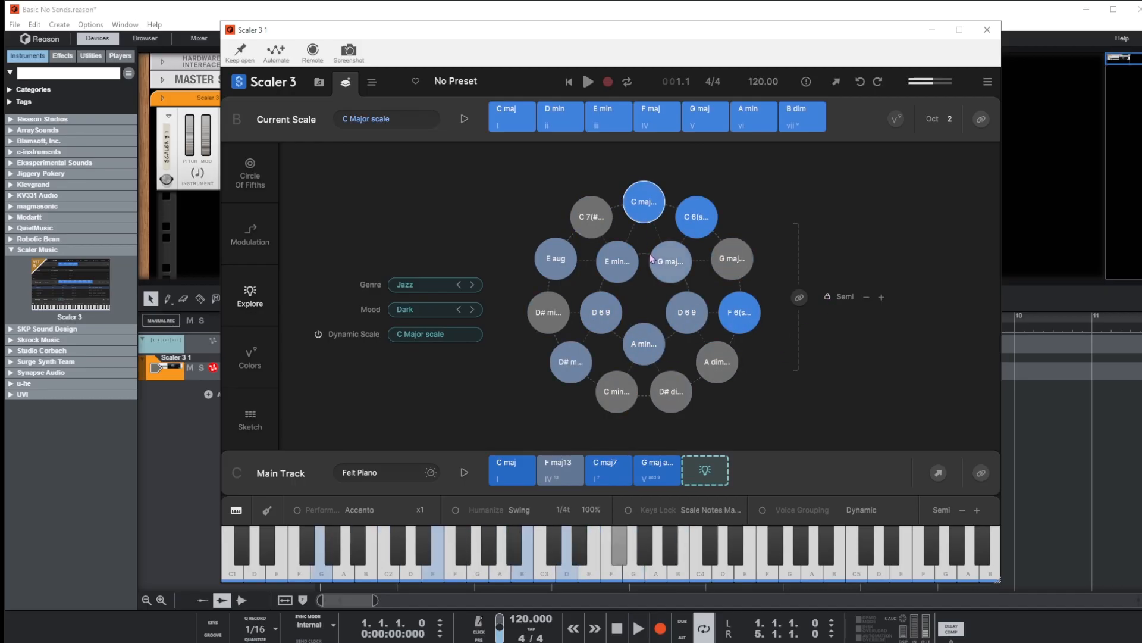
left_click(647, 346)
left_click(675, 270)
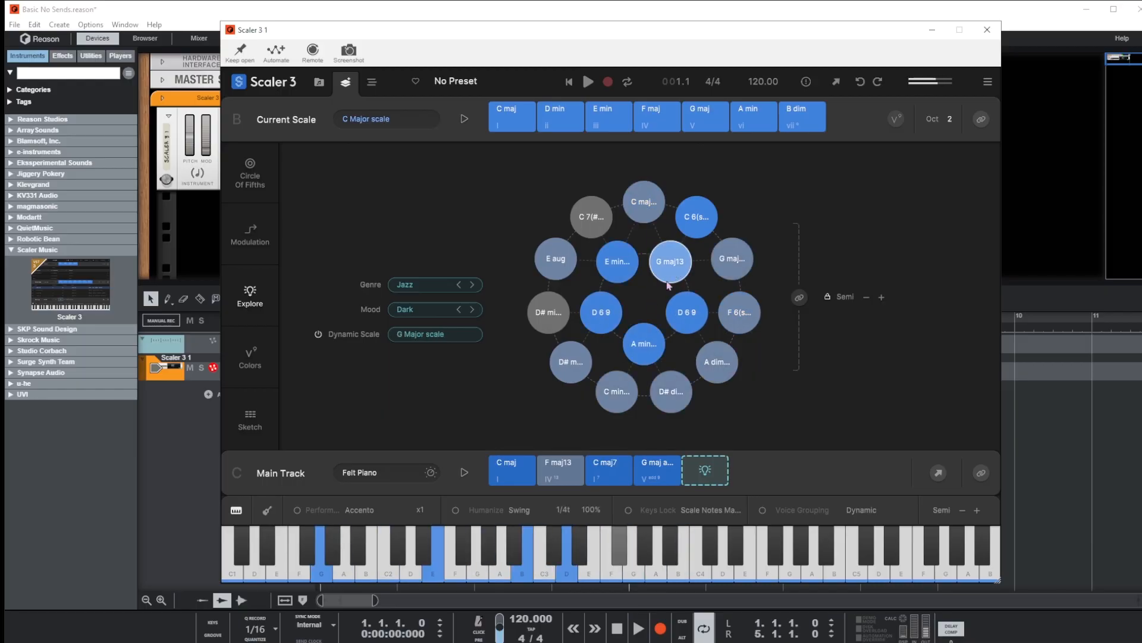
Step: Audition the Main Track's C maj, F maj13, C maj7 and G maj add9 chords in sequence
left_click(526, 476)
left_click(560, 477)
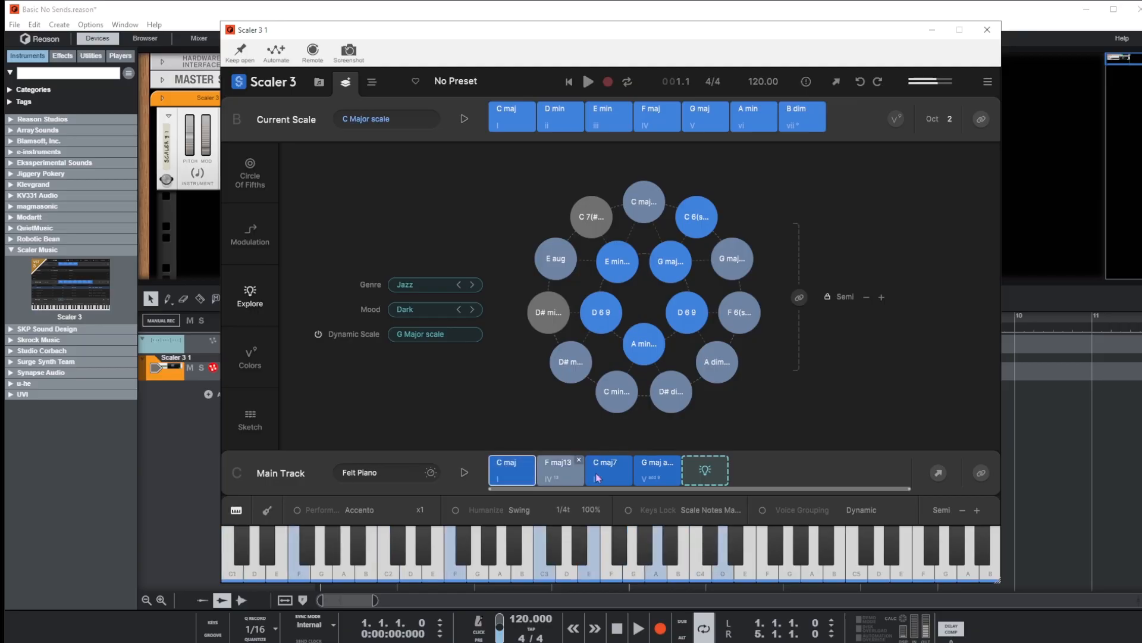
left_click(597, 477)
left_click(568, 477)
left_click(599, 476)
left_click(601, 476)
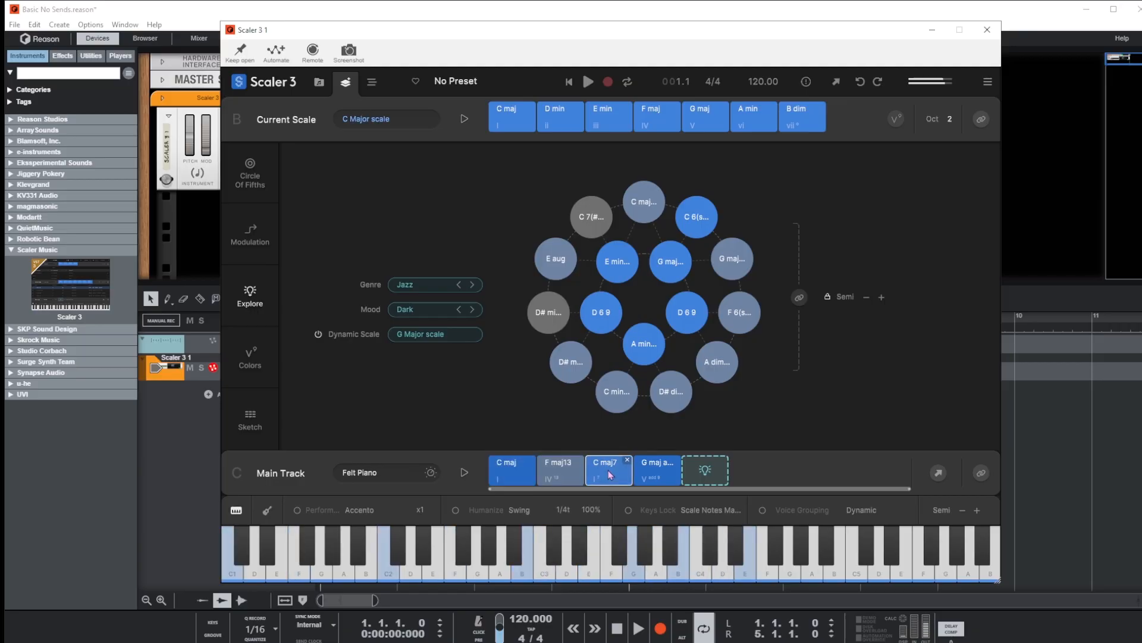
left_click(653, 473)
Step: Add the D 6 9 bubble from the Jazz Dark map to the end of the Main Track and play the progression
left_click(647, 366)
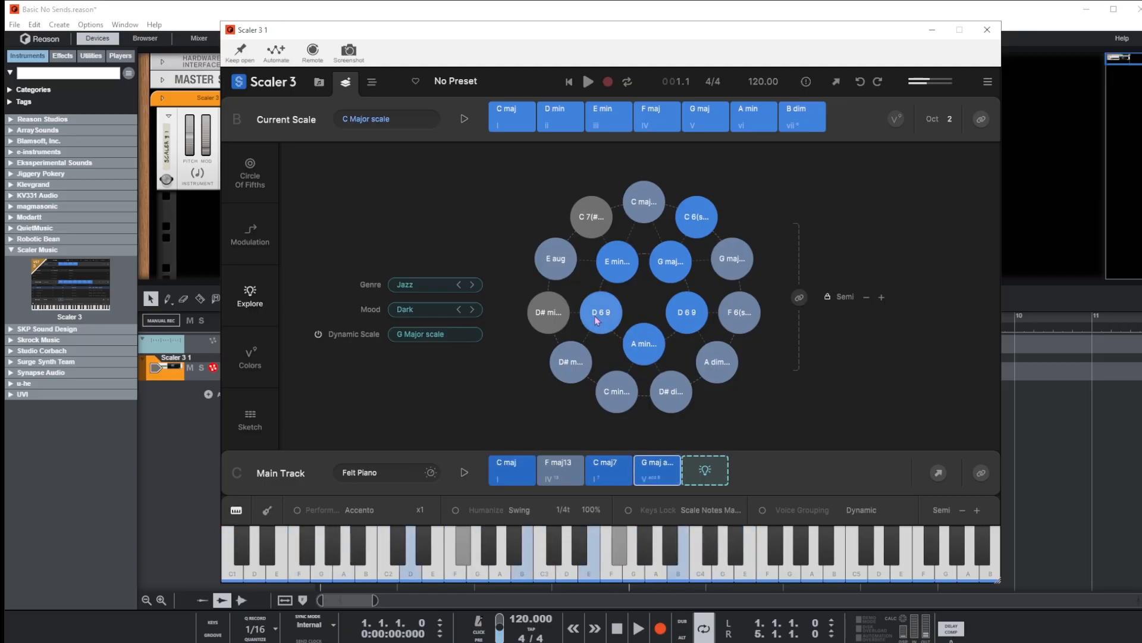
left_click(598, 320)
left_click_drag(598, 320, 707, 470)
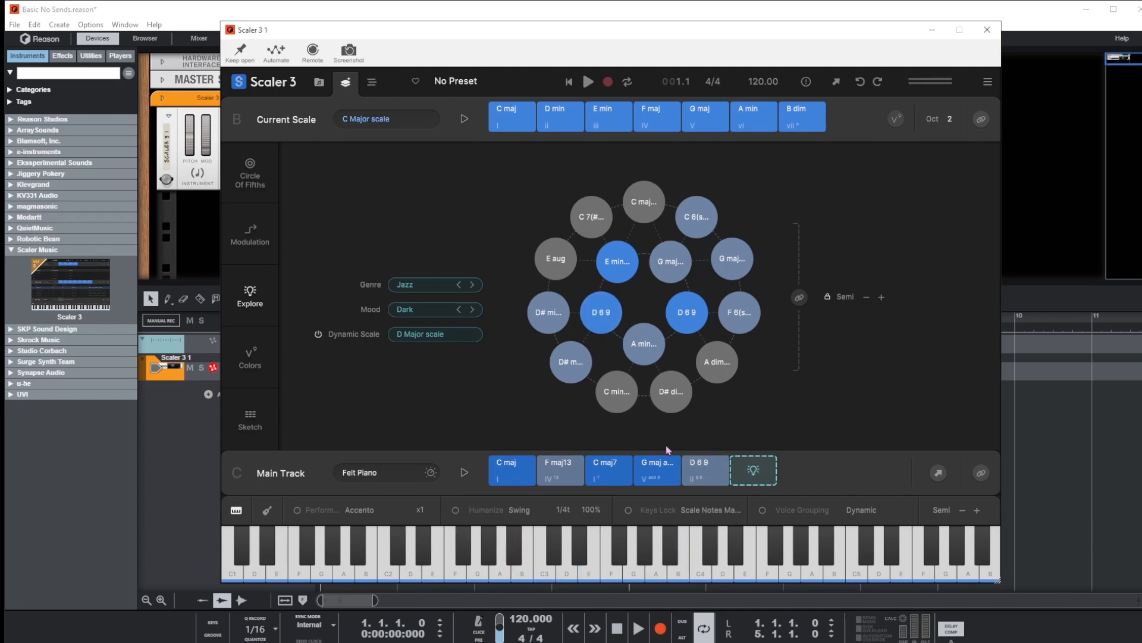
left_click(464, 472)
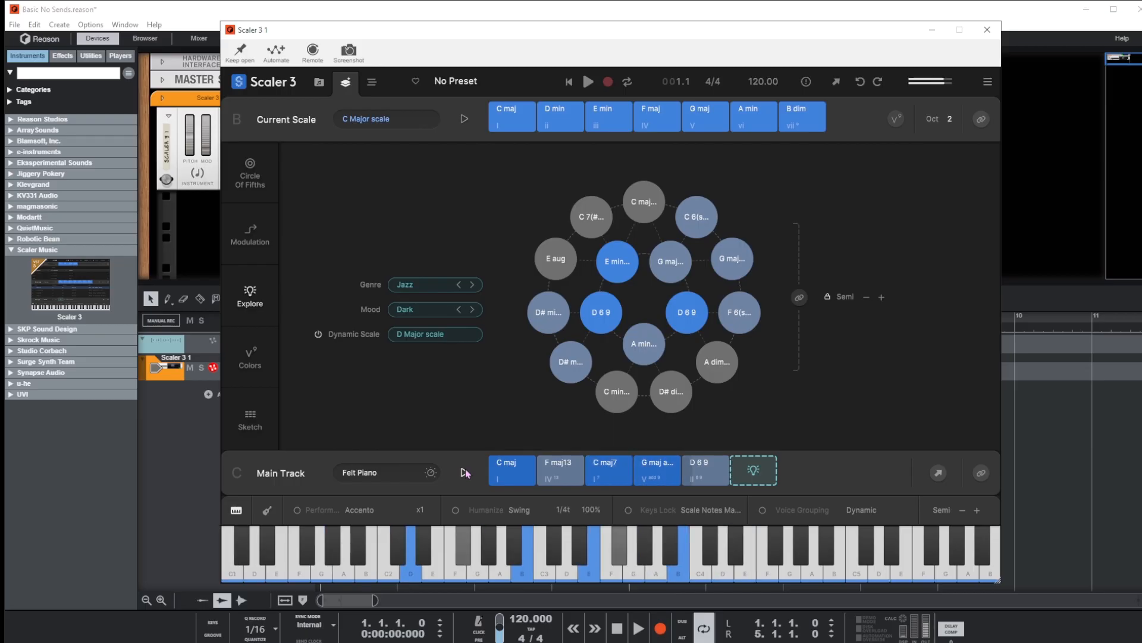
left_click(465, 472)
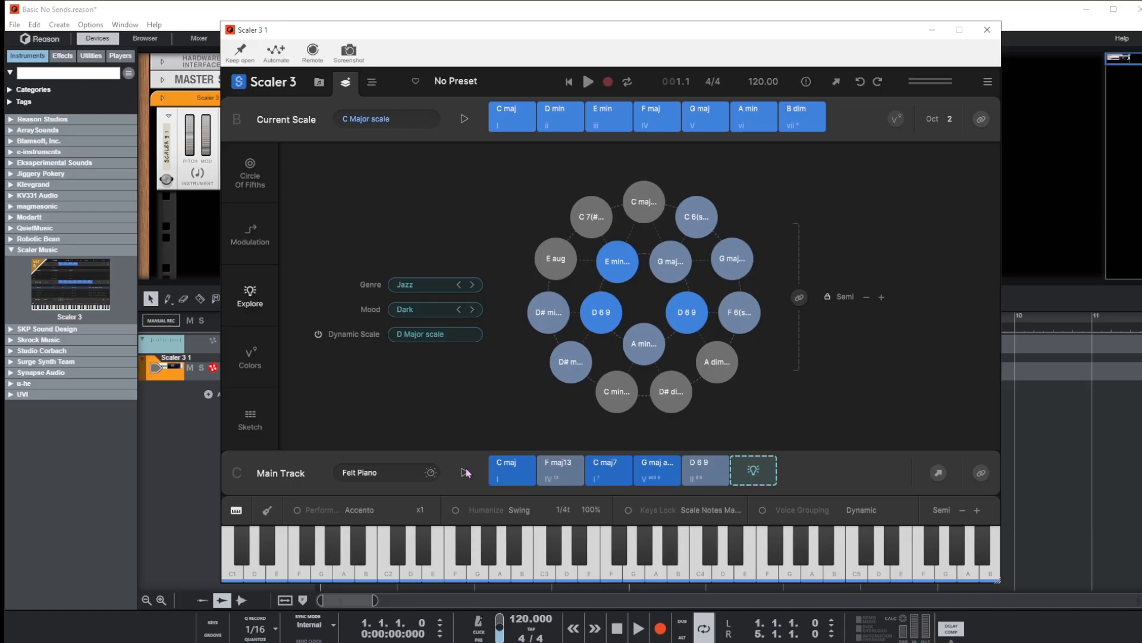
left_click(539, 329)
left_click_drag(670, 262, 599, 326)
Step: Show the Colors chord rows and audition the EXT: 7ths row, including its D min7, E min7 and F maj7 chords
left_click(251, 356)
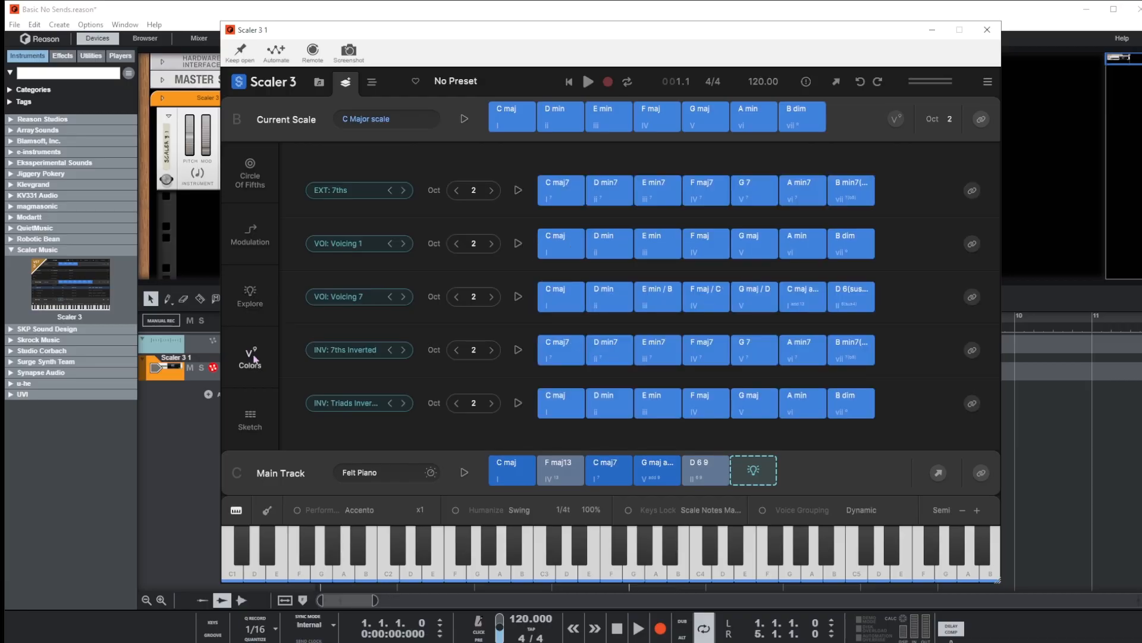
left_click(517, 194)
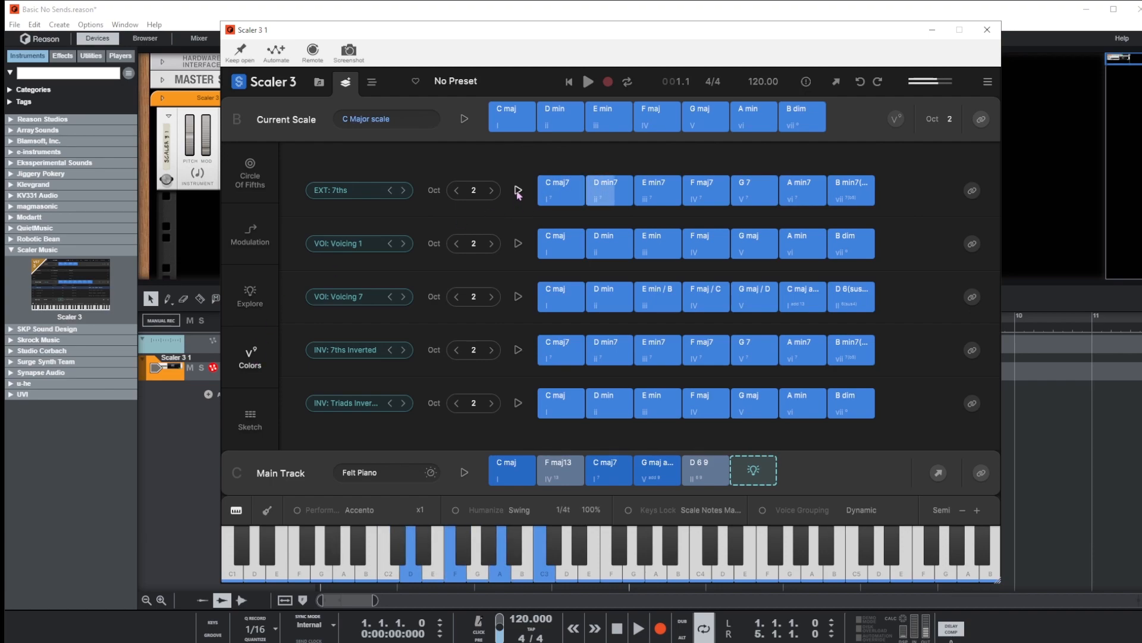
left_click(520, 191)
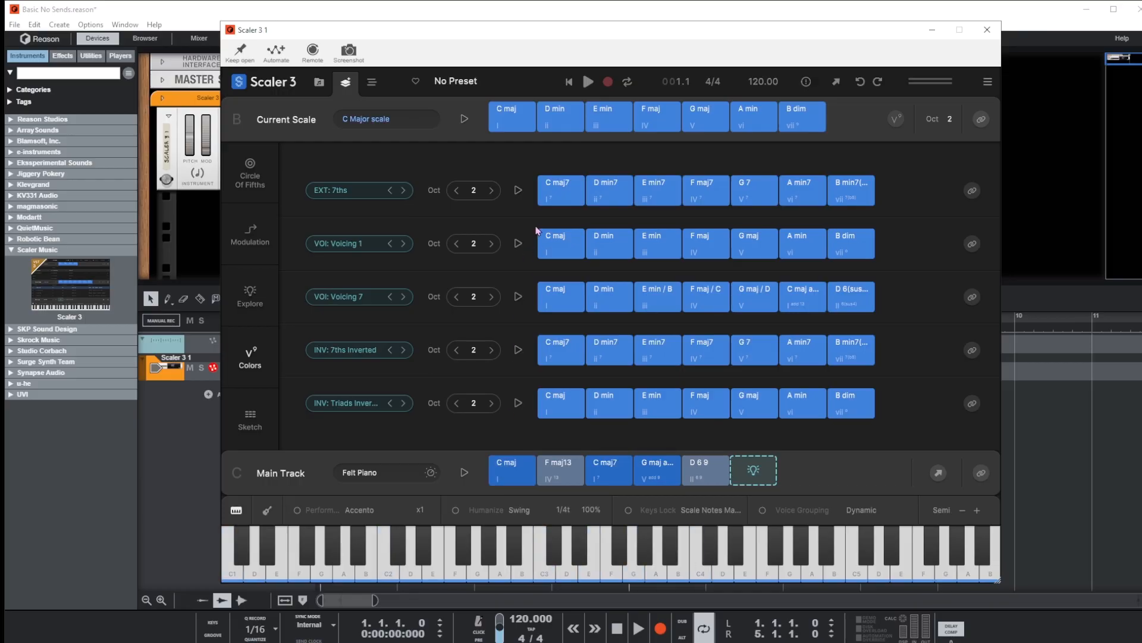
left_click(603, 190)
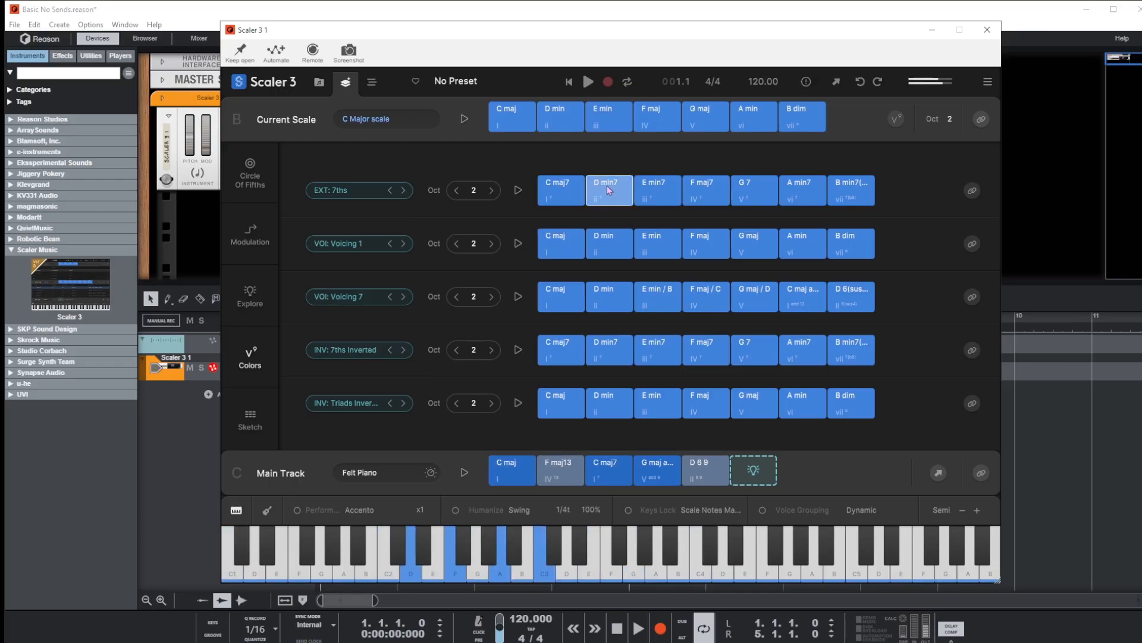
left_click(655, 190)
left_click(708, 192)
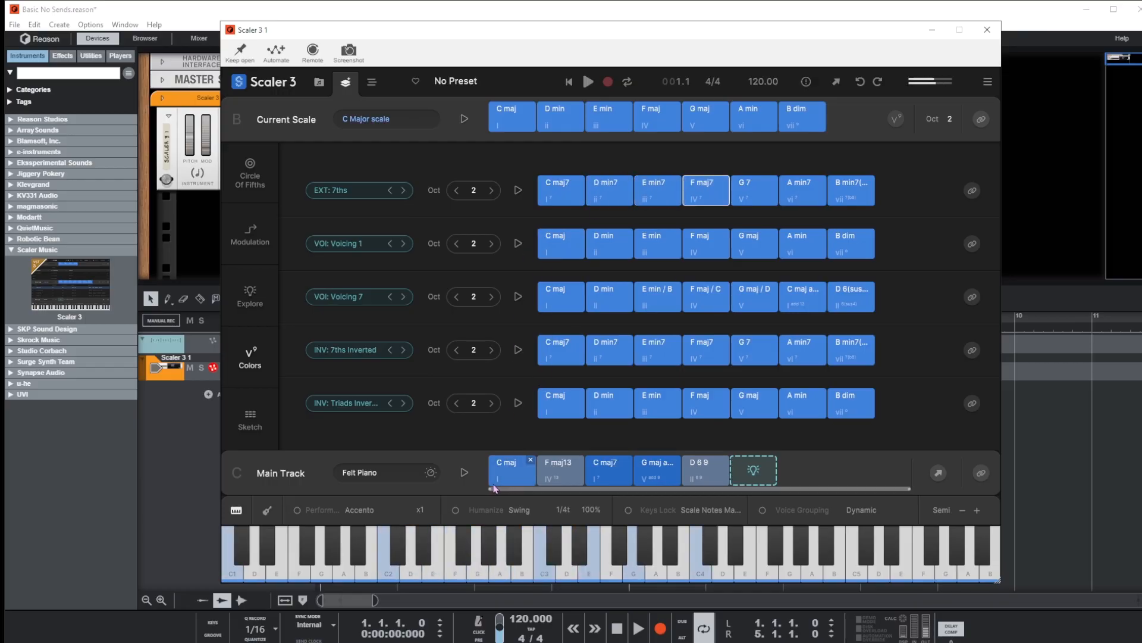
Step: Compare the Main Track's F maj13 with the F chords in the 7ths Inverted, Voicing 7, Voicing 1 and 7ths rows
left_click(562, 473)
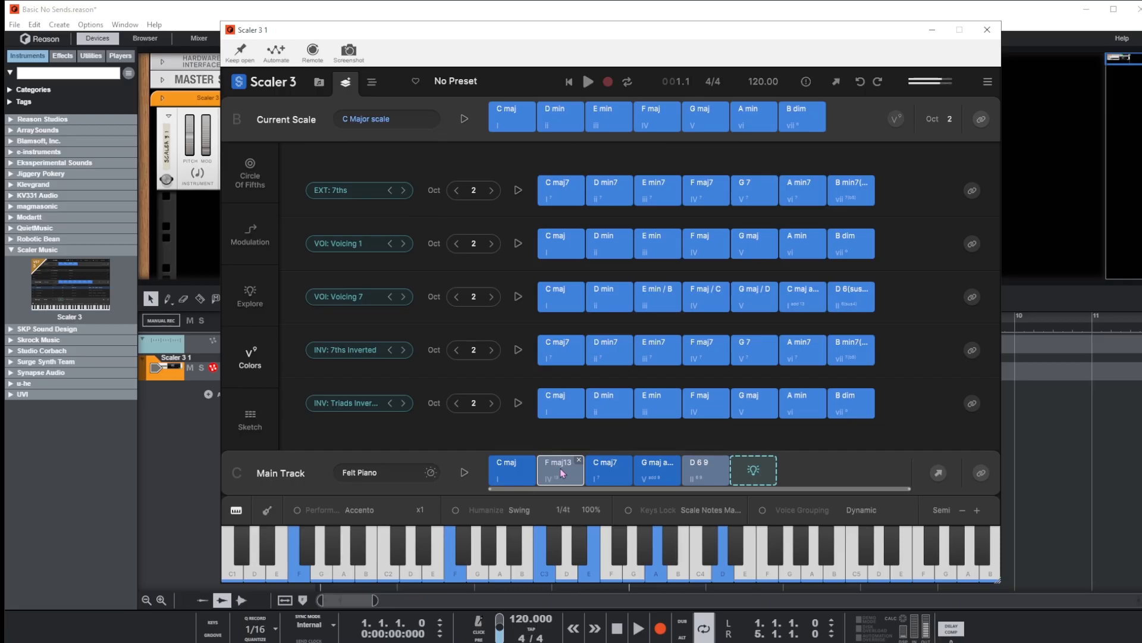
left_click(705, 350)
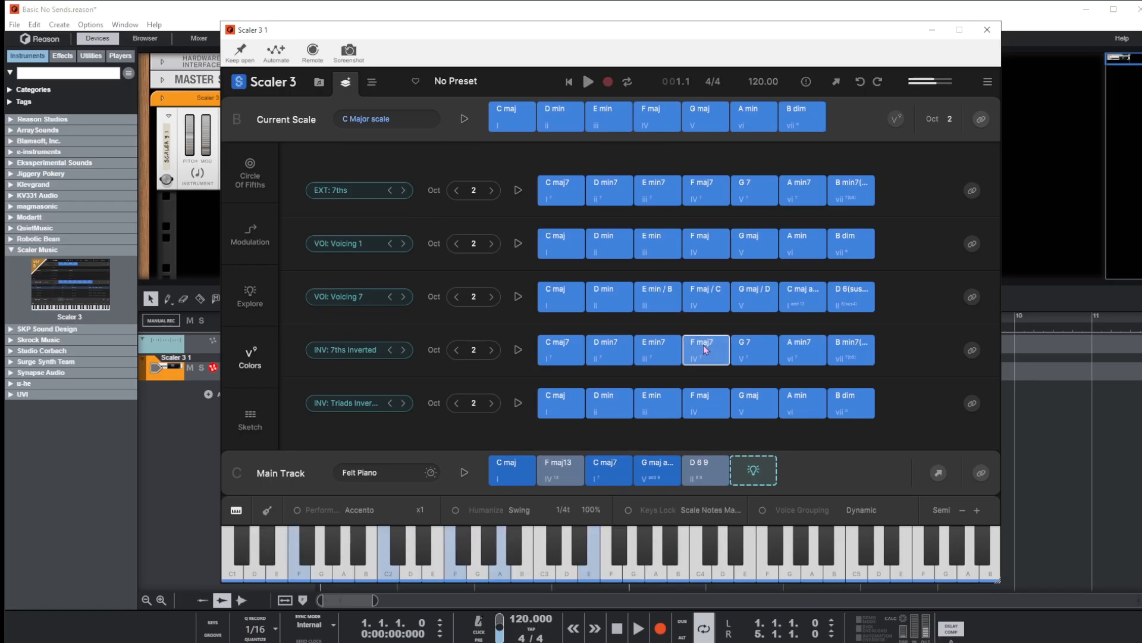
left_click(565, 461)
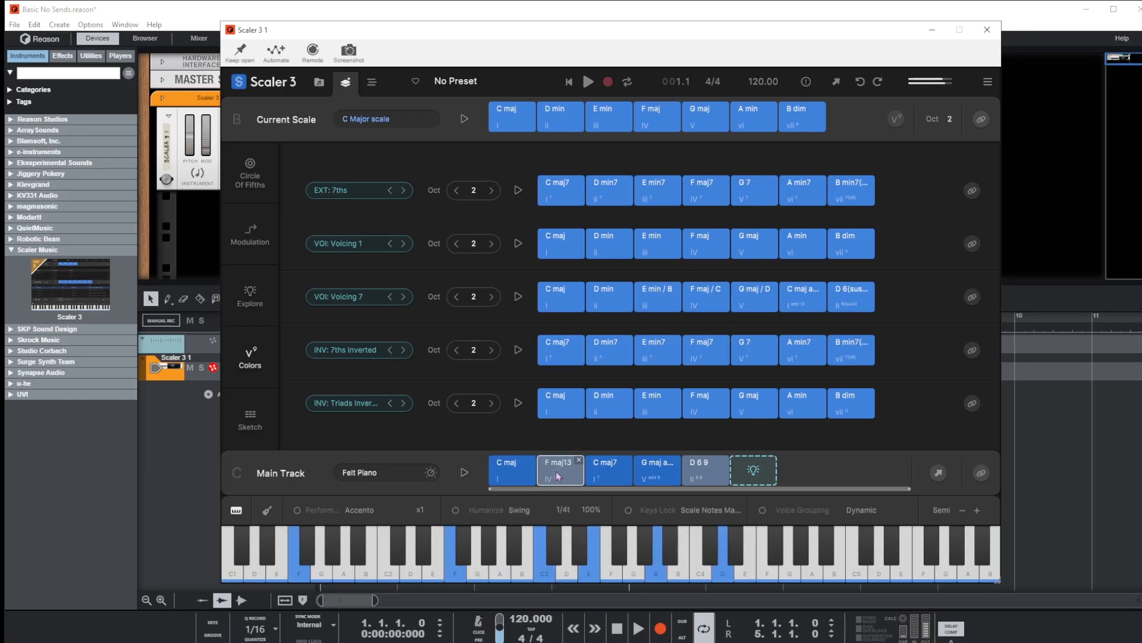
left_click(709, 296)
left_click(706, 241)
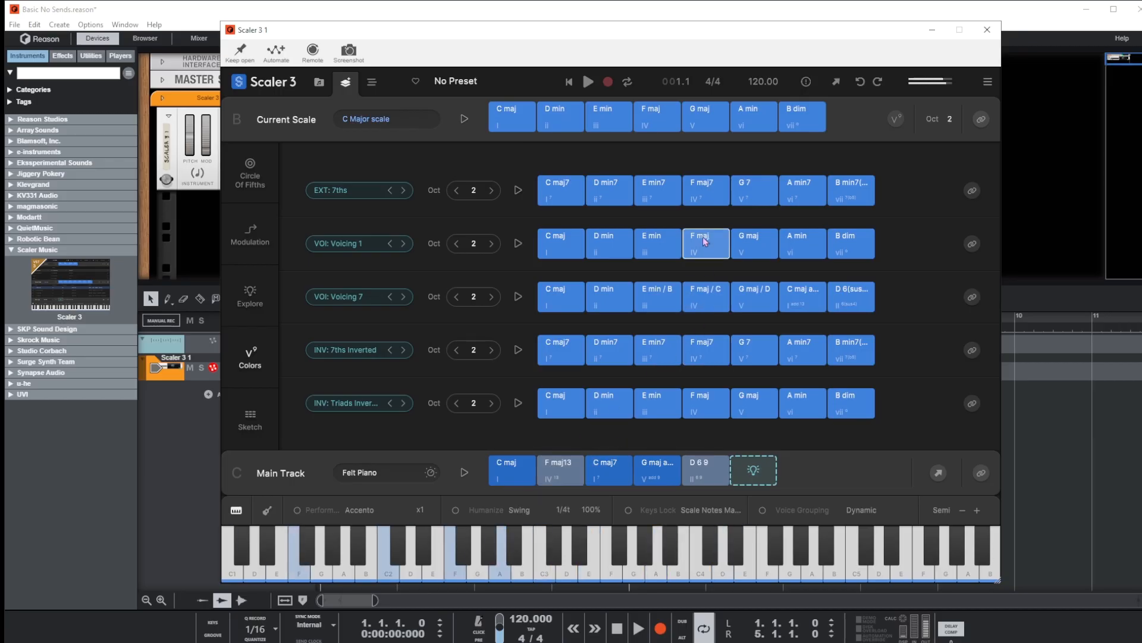
left_click(708, 191)
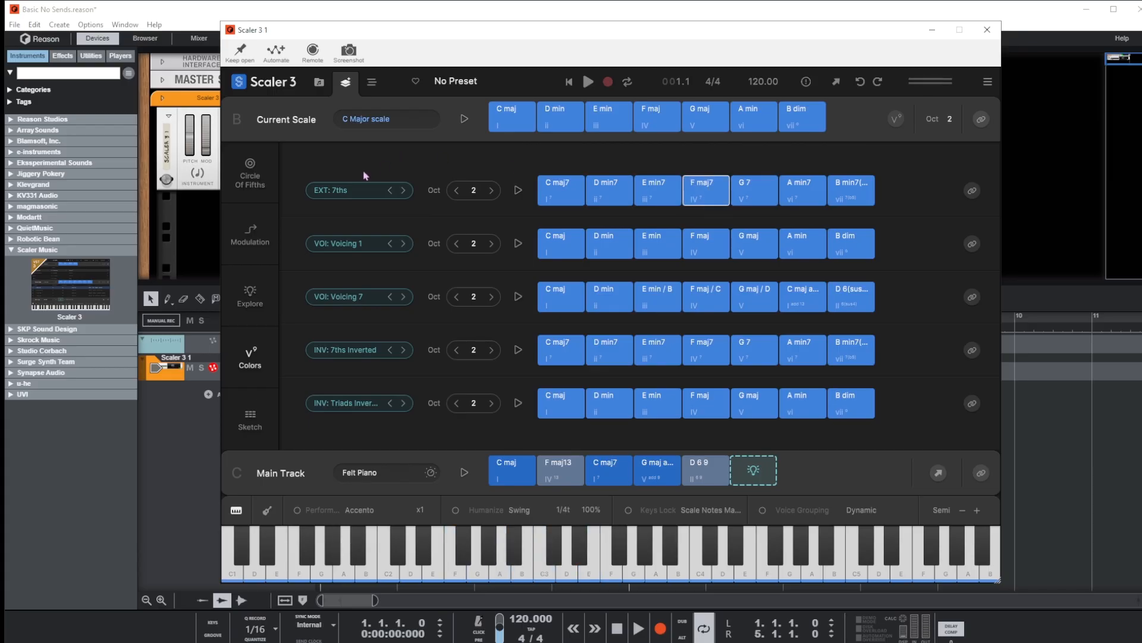
Step: Play the EXT: 7ths row and compare it with the plain triads of the Current Scale
left_click(518, 191)
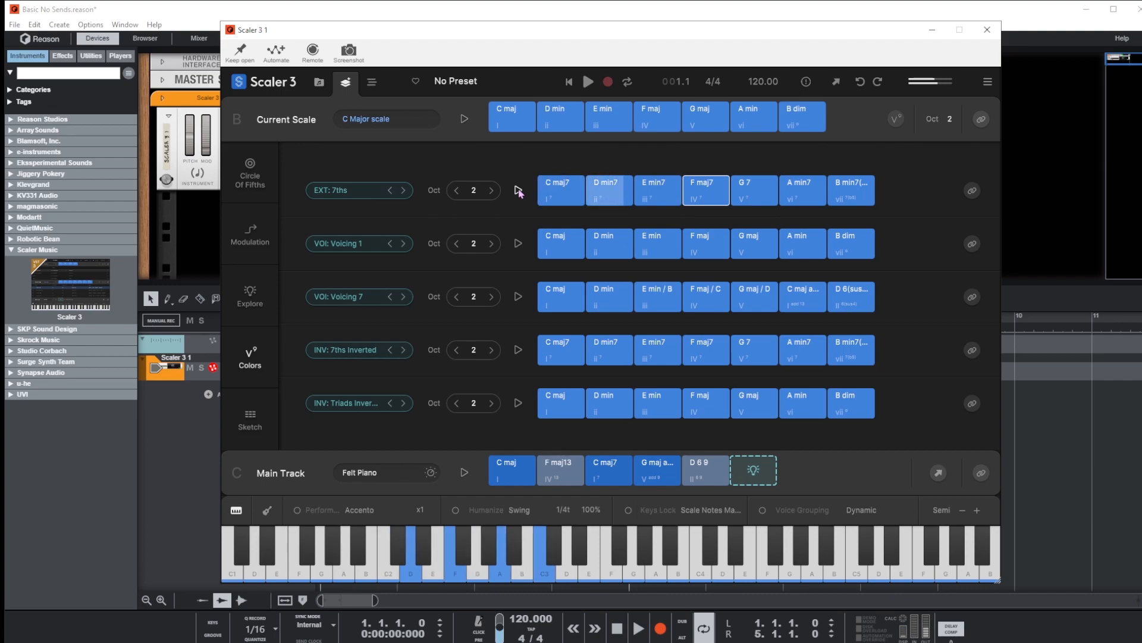
left_click(518, 190)
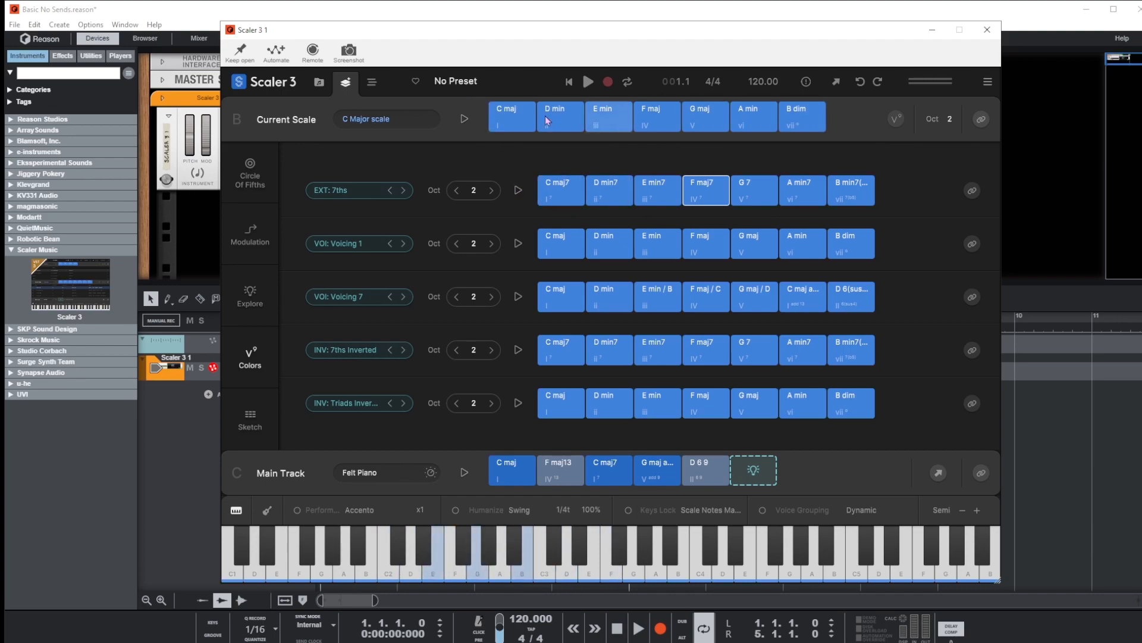
left_click(519, 191)
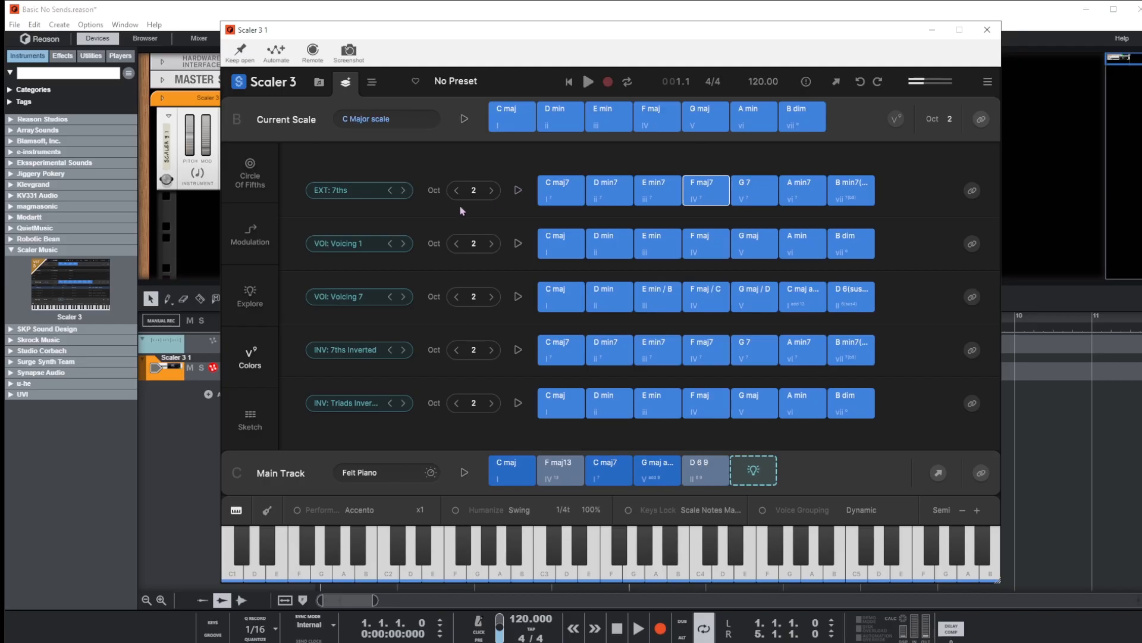
Step: Change the first Colors row from 7ths to the 11ths extensions and play it
left_click(344, 193)
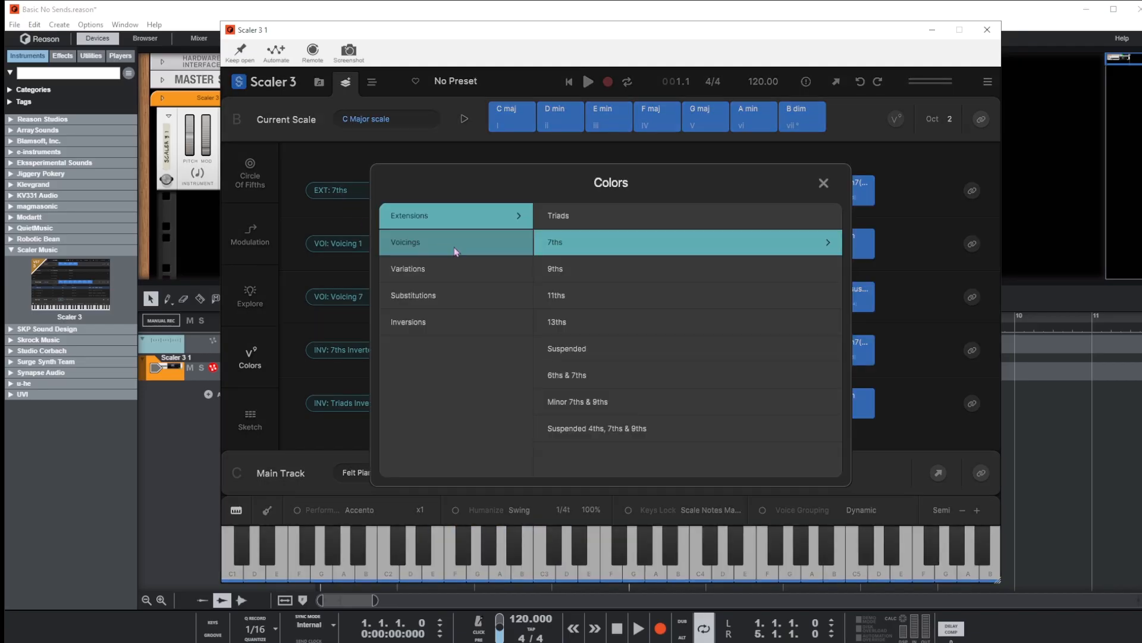
left_click(563, 306)
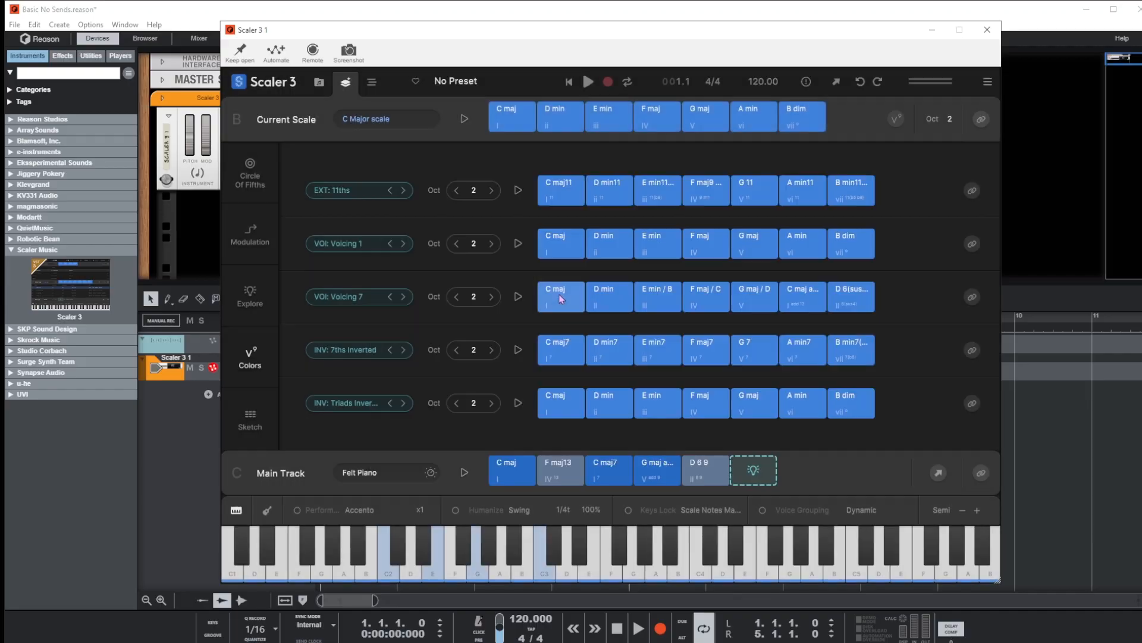
left_click(518, 189)
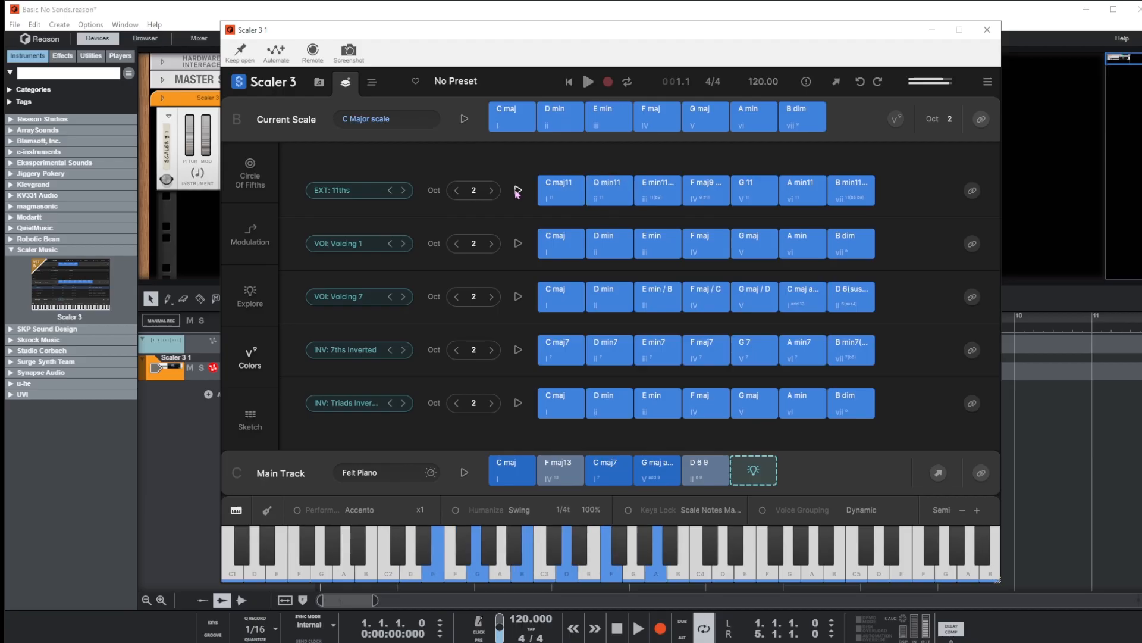
left_click(517, 190)
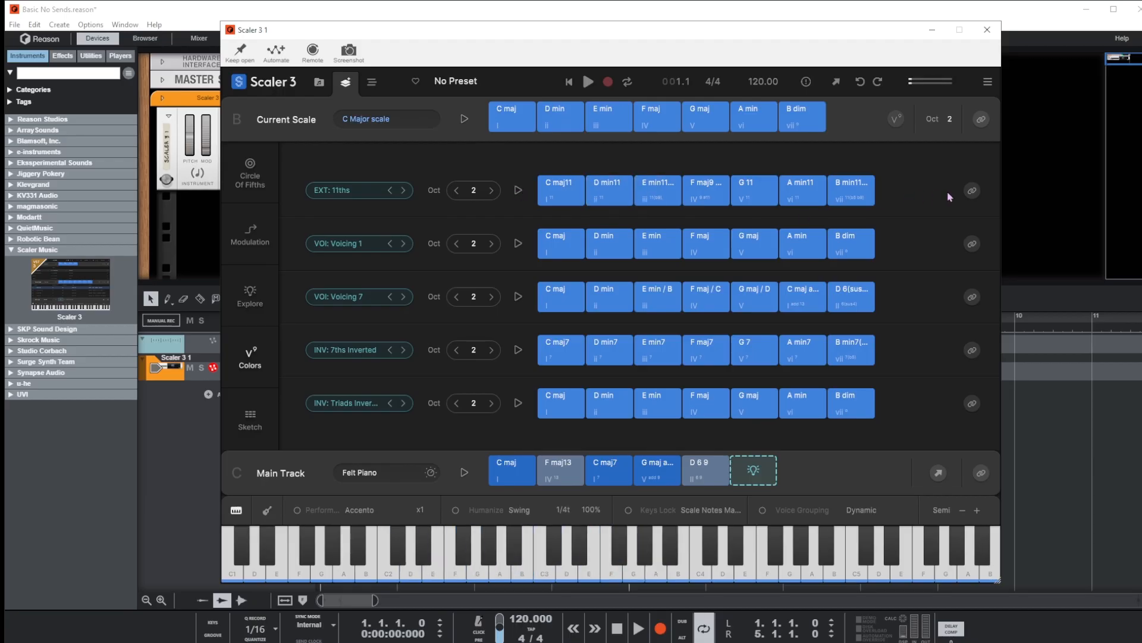
Step: Bind the 11ths row to the keyboard keys, release the binding and audition the Voicing 1 row
left_click(971, 191)
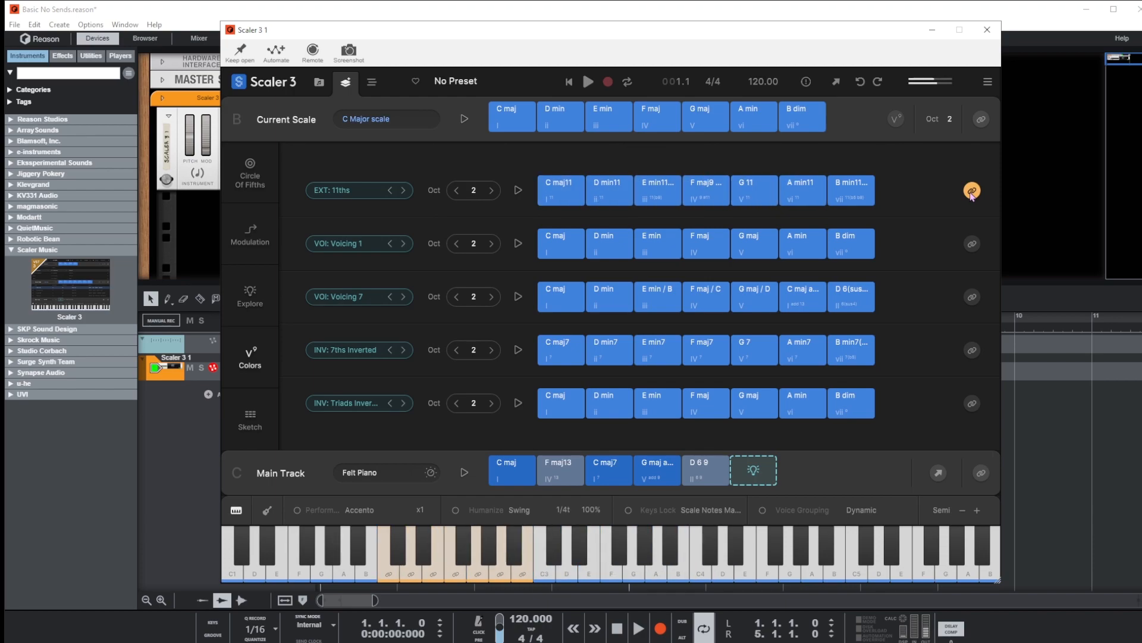
left_click(972, 191)
left_click(517, 243)
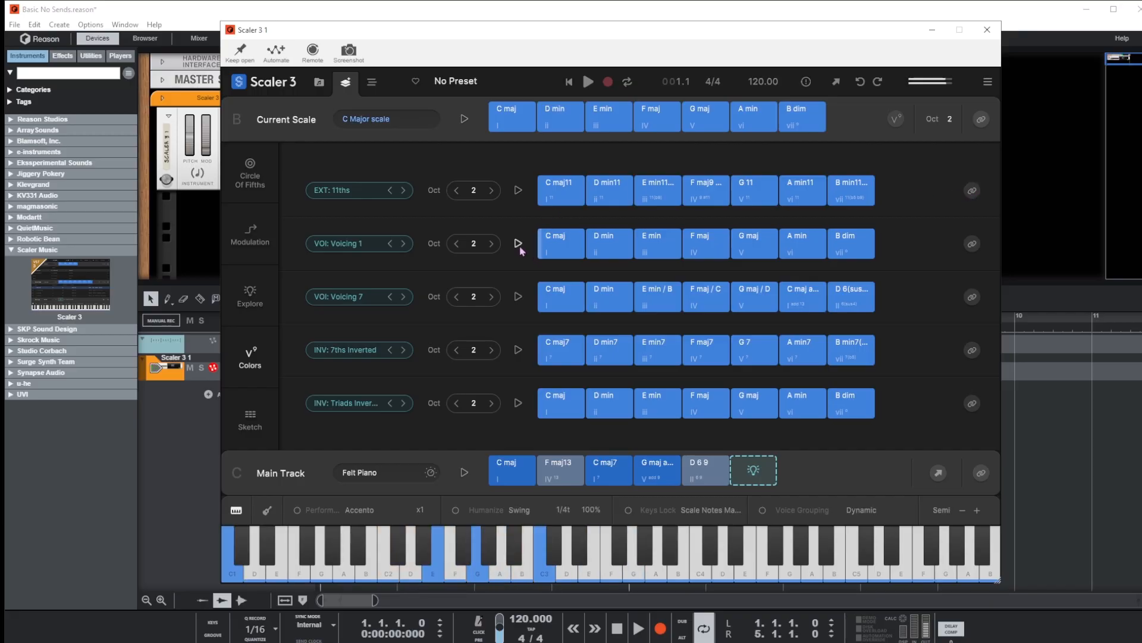
Step: Set the third Colors row to the Subdominant: F variations and play its chords
left_click(346, 303)
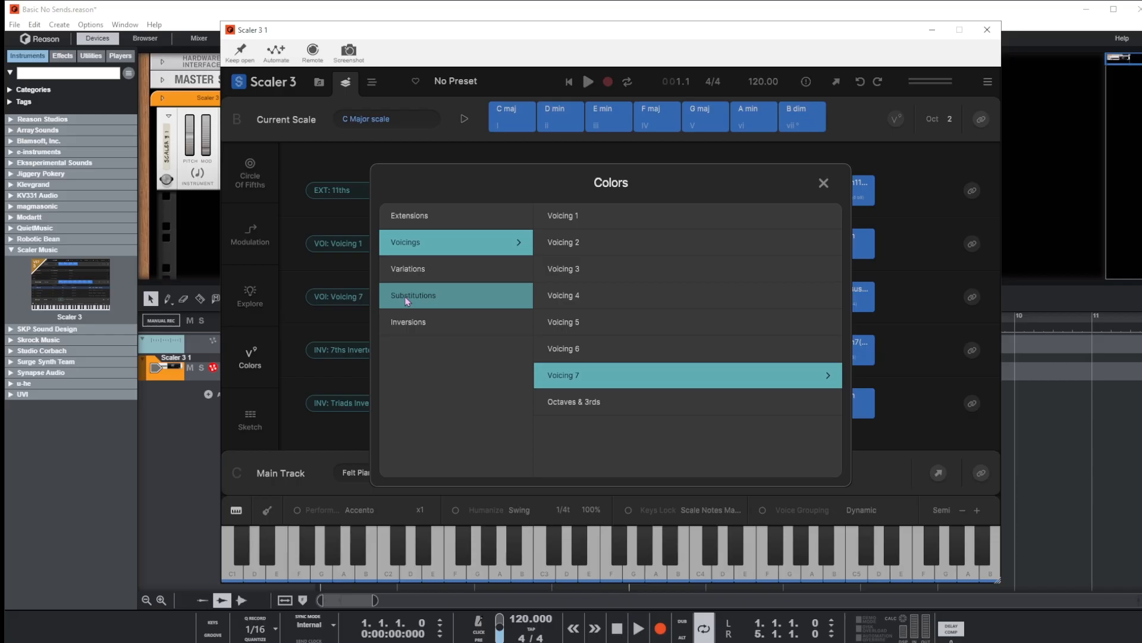
left_click(408, 268)
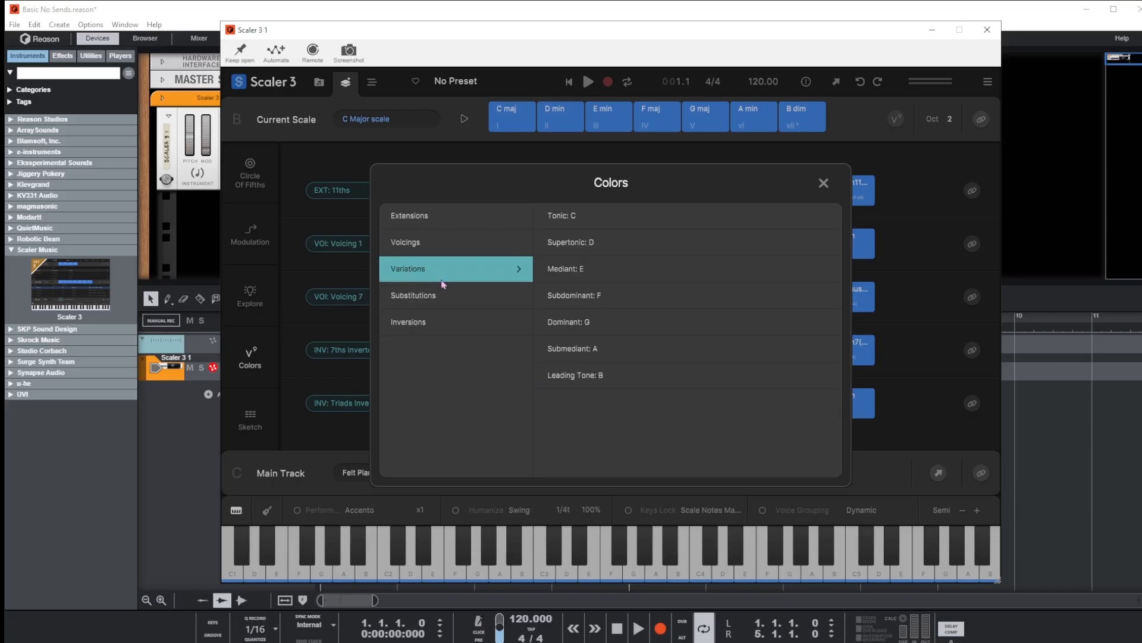
left_click(582, 301)
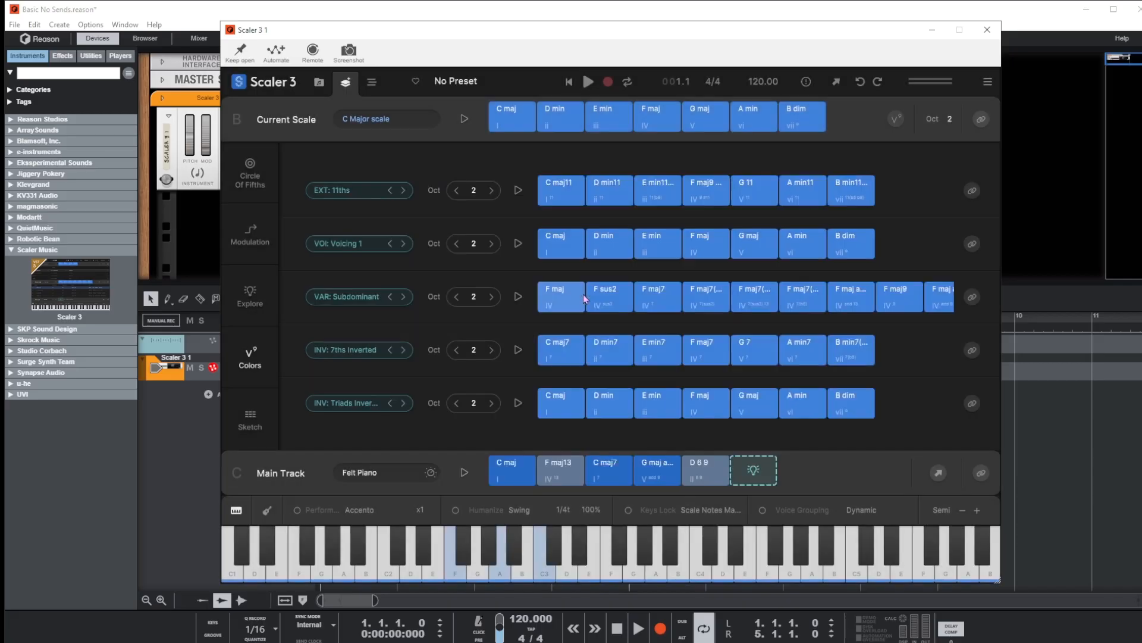
left_click(519, 298)
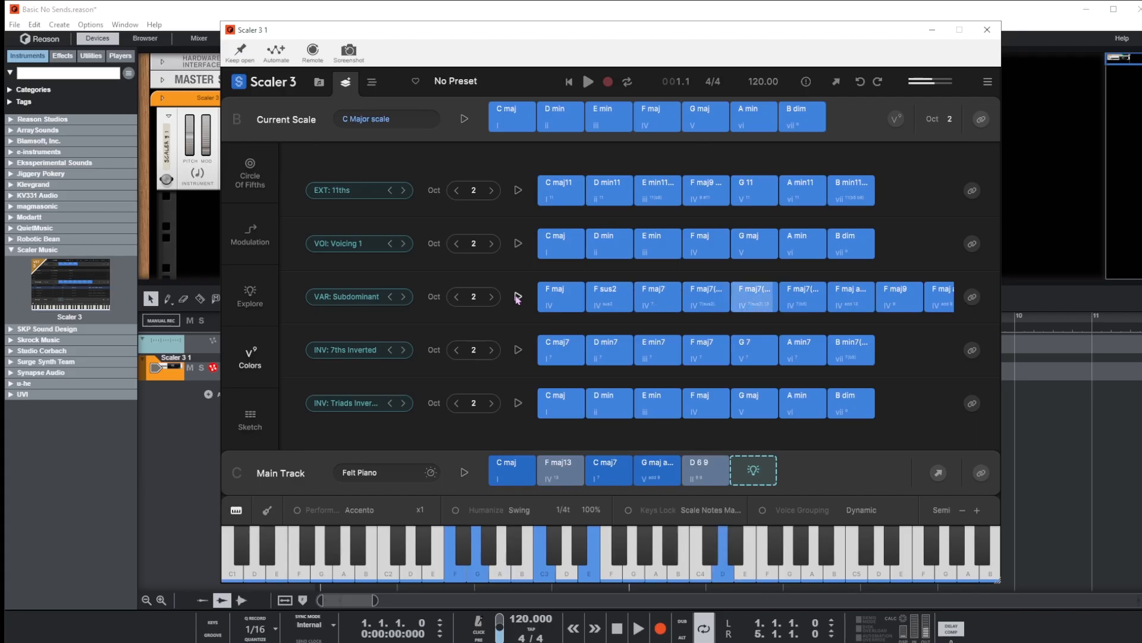
left_click(518, 297)
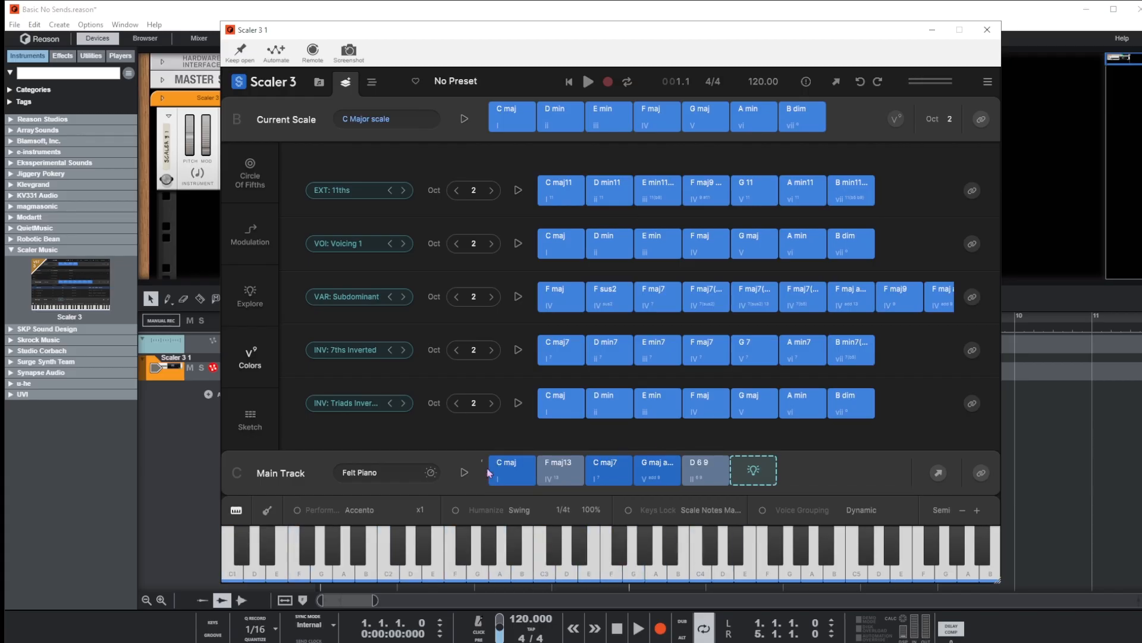
Step: Copy the Main Track's first four chords and its D 6 9 into Sketch Progression 1, auditioning the progression
right_click(522, 472)
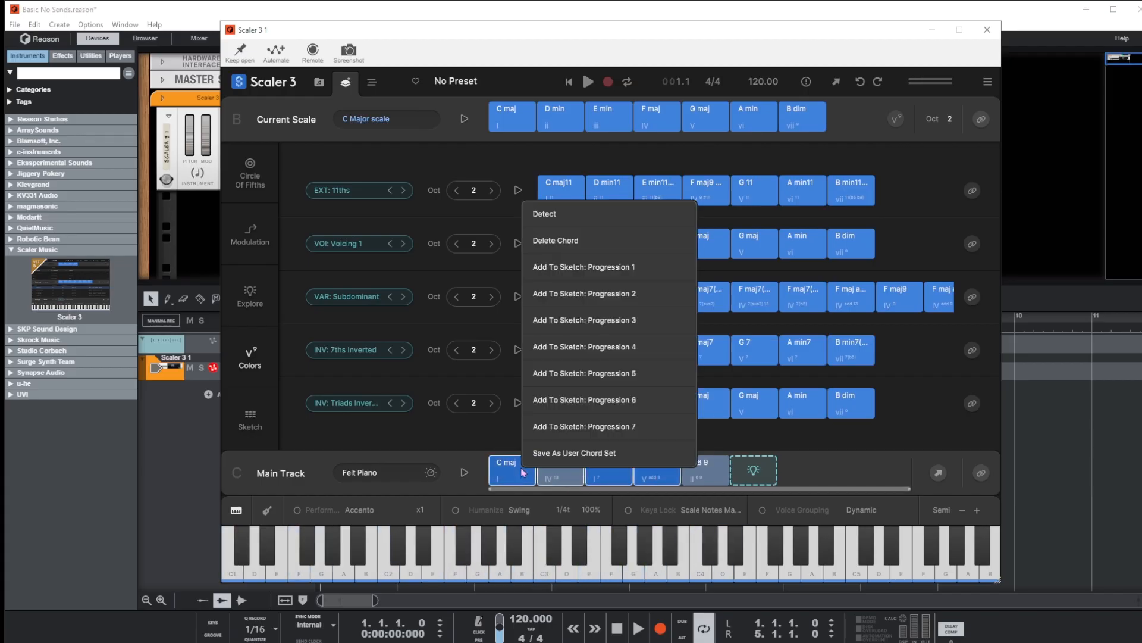
left_click(601, 270)
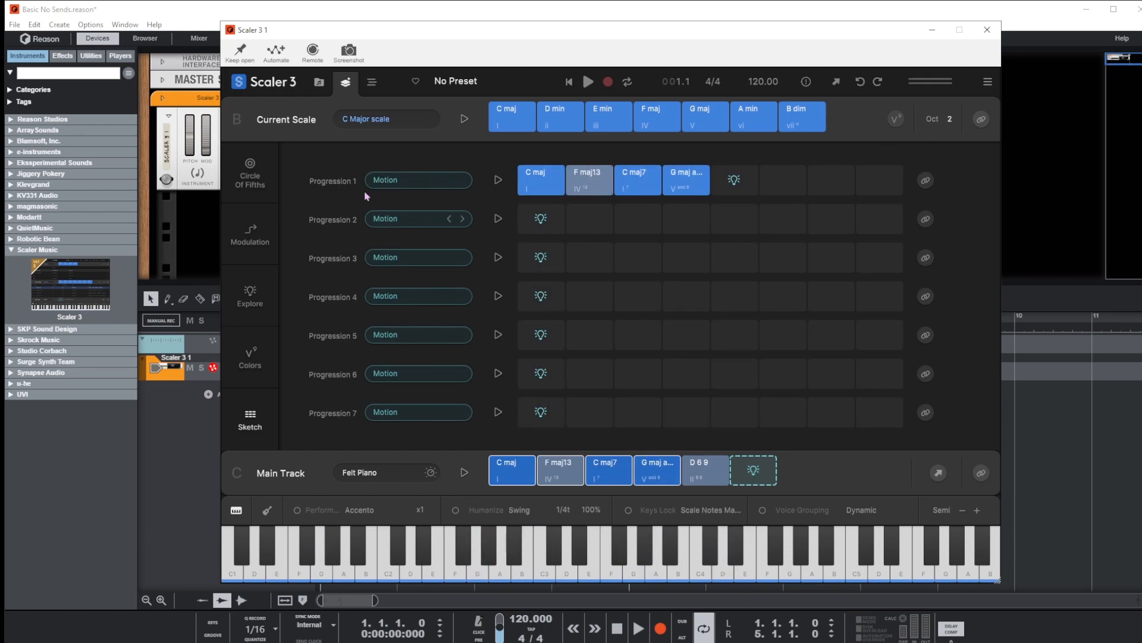
left_click(554, 194)
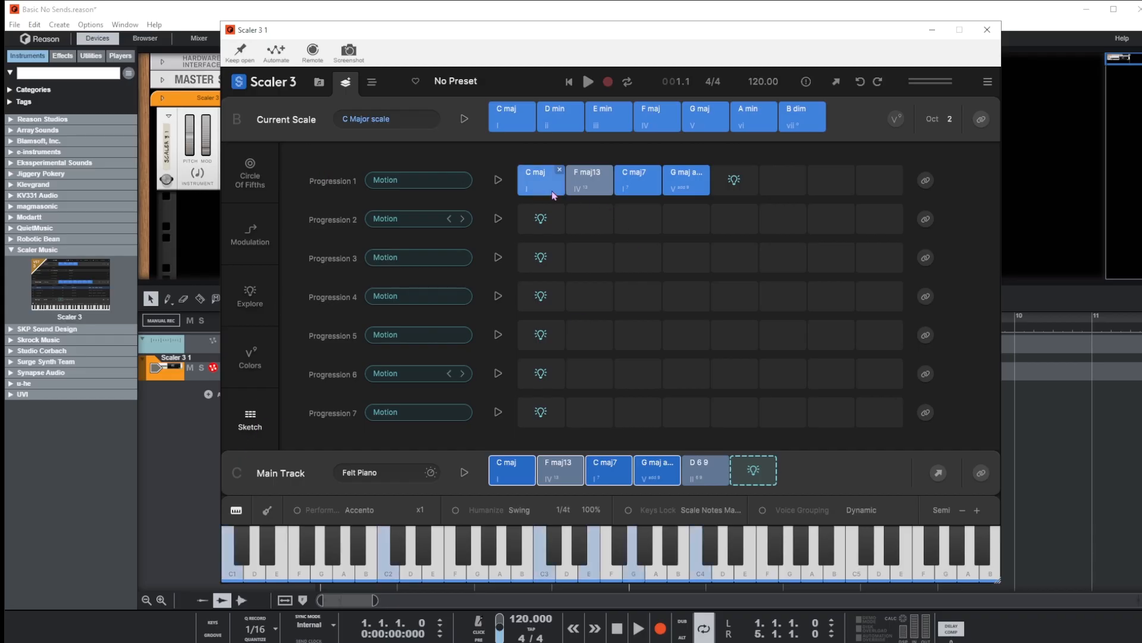
left_click(498, 180)
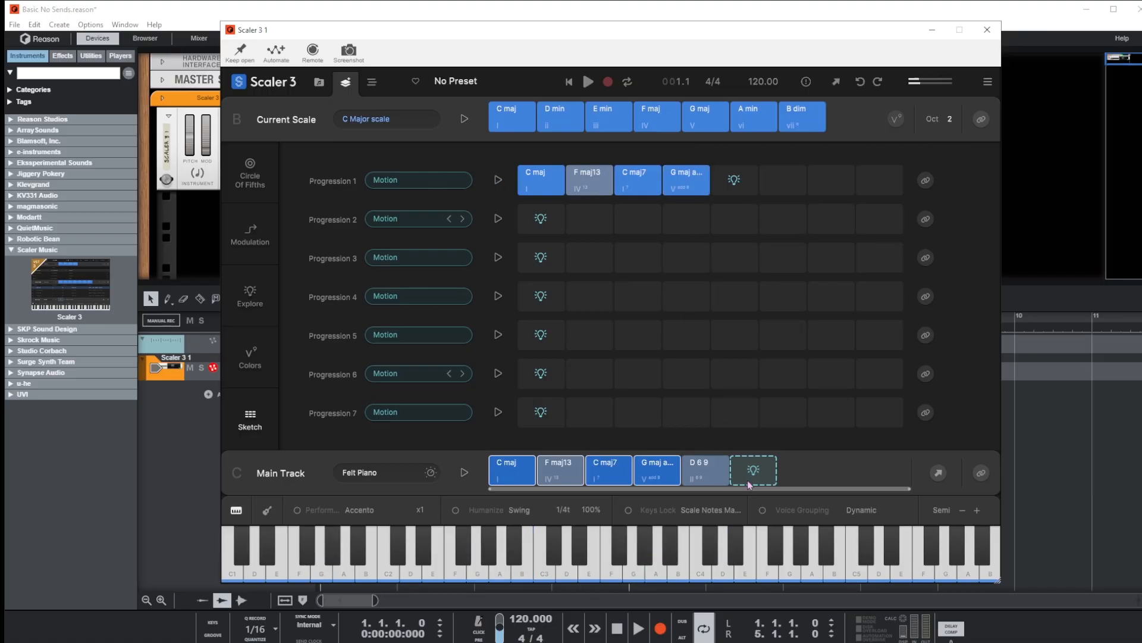
left_click_drag(699, 472, 731, 180)
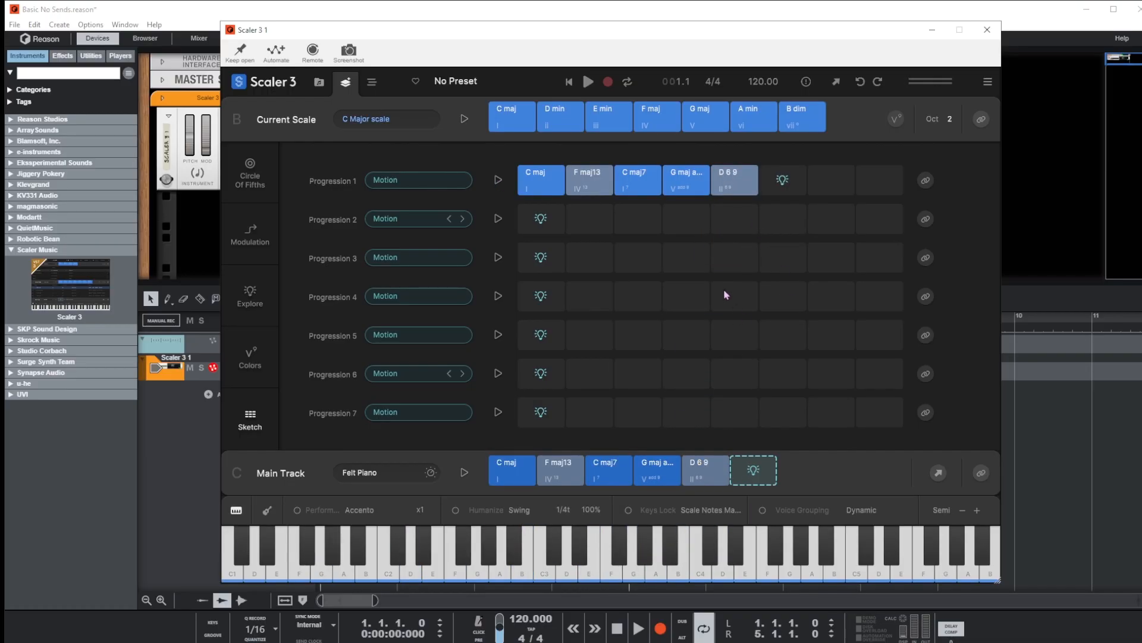
Step: Fill Progression 2 with suggested chords after its C maj7 start, and audition it against Progression 1
left_click(499, 179)
left_click(541, 220)
left_click(543, 222)
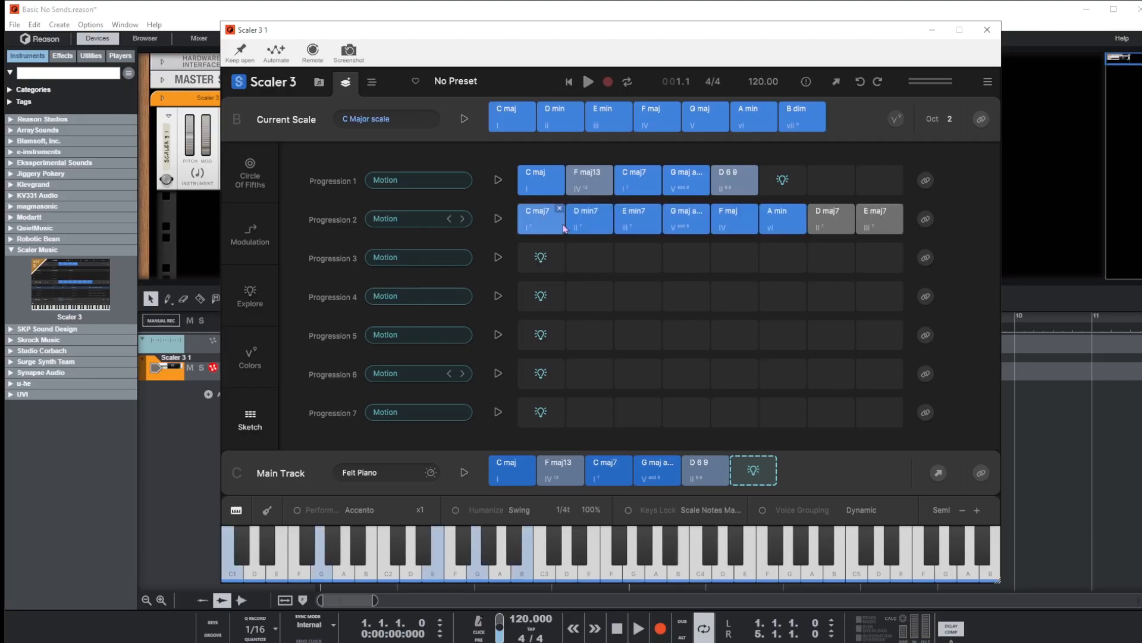
left_click(498, 219)
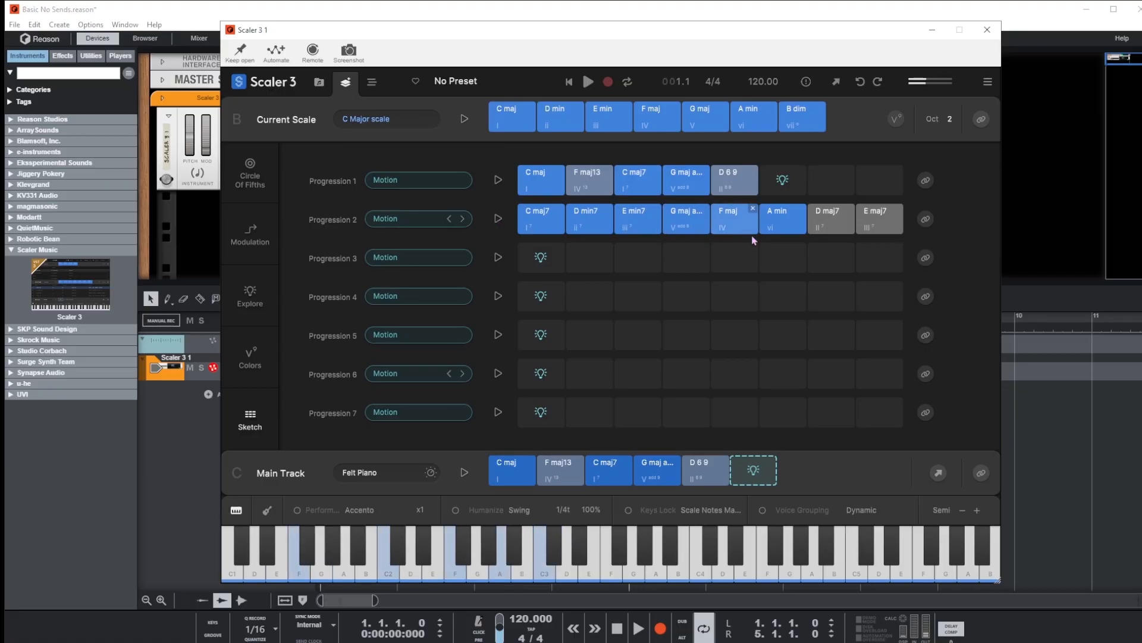
left_click(498, 180)
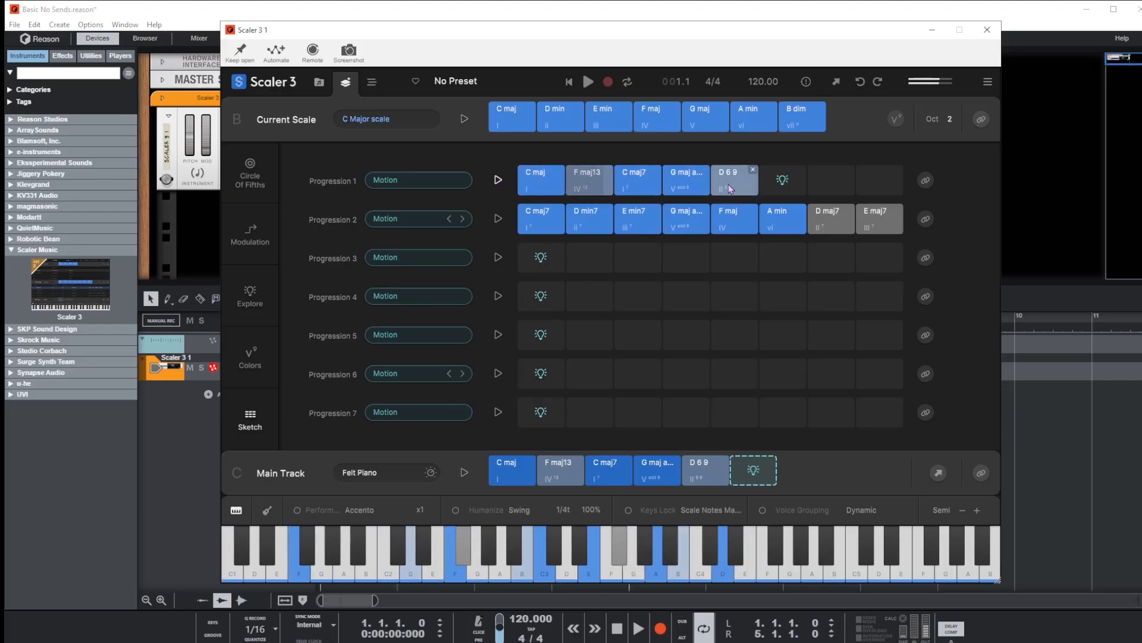
left_click(498, 181)
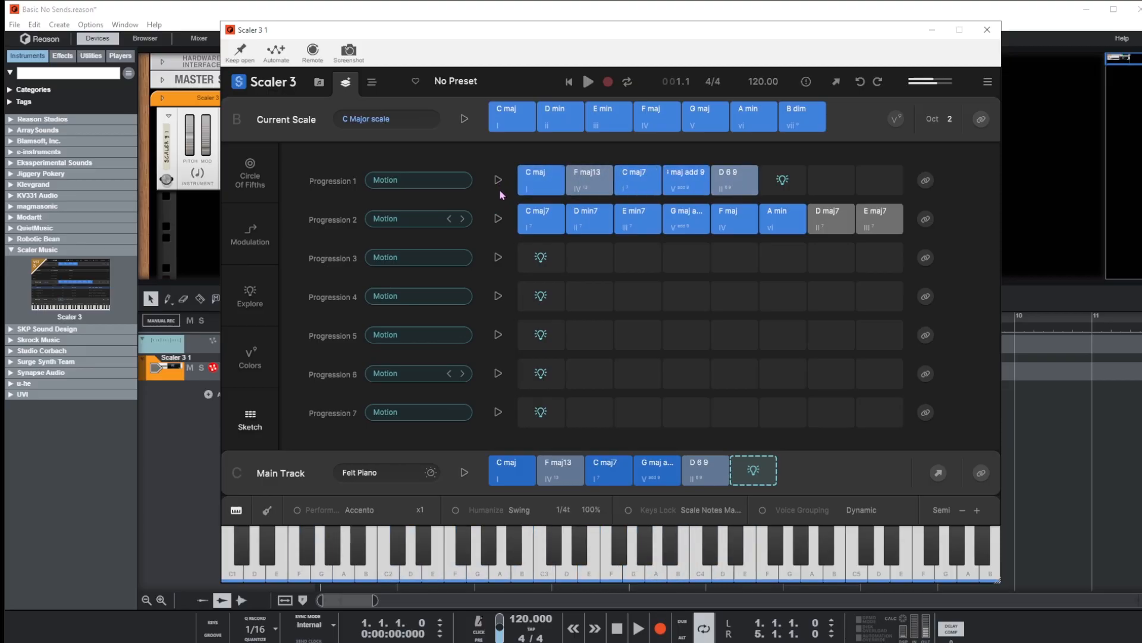
Step: Browse motions for Progression 1 under Expressions, Rhythms, Andante, and audition Castrato, Sospirando and Sostenuto
left_click(394, 180)
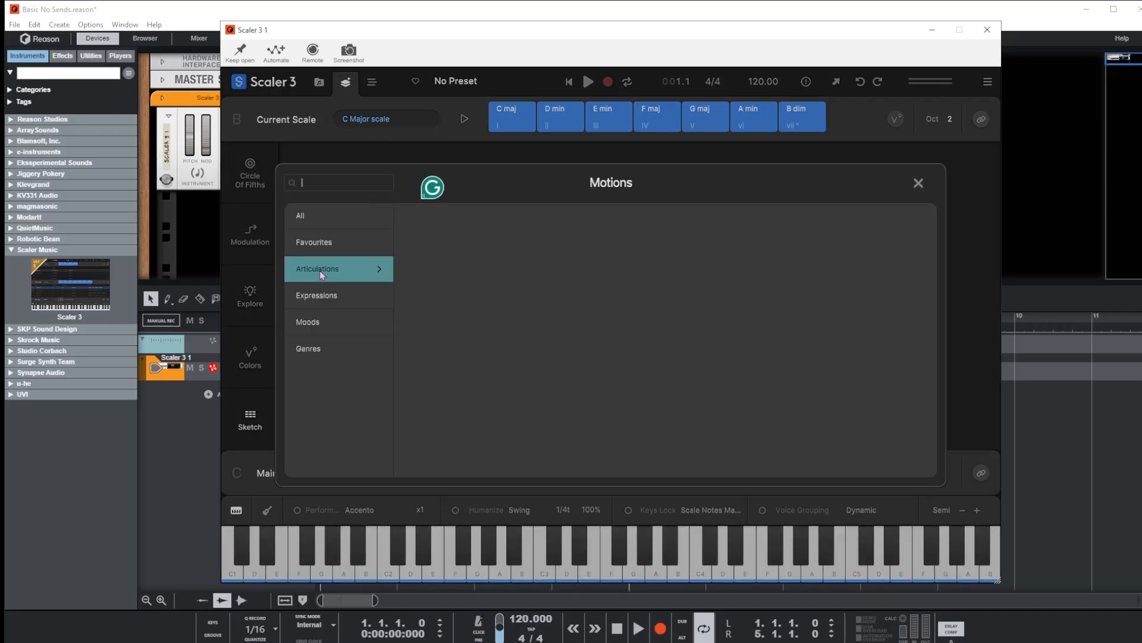
left_click(313, 298)
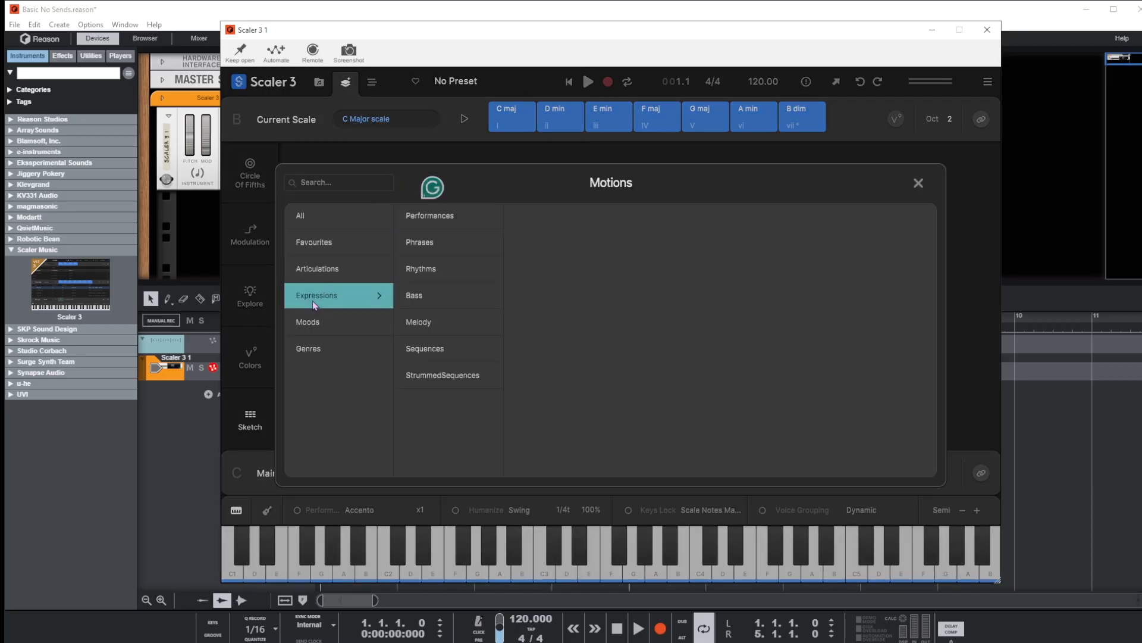
left_click(424, 269)
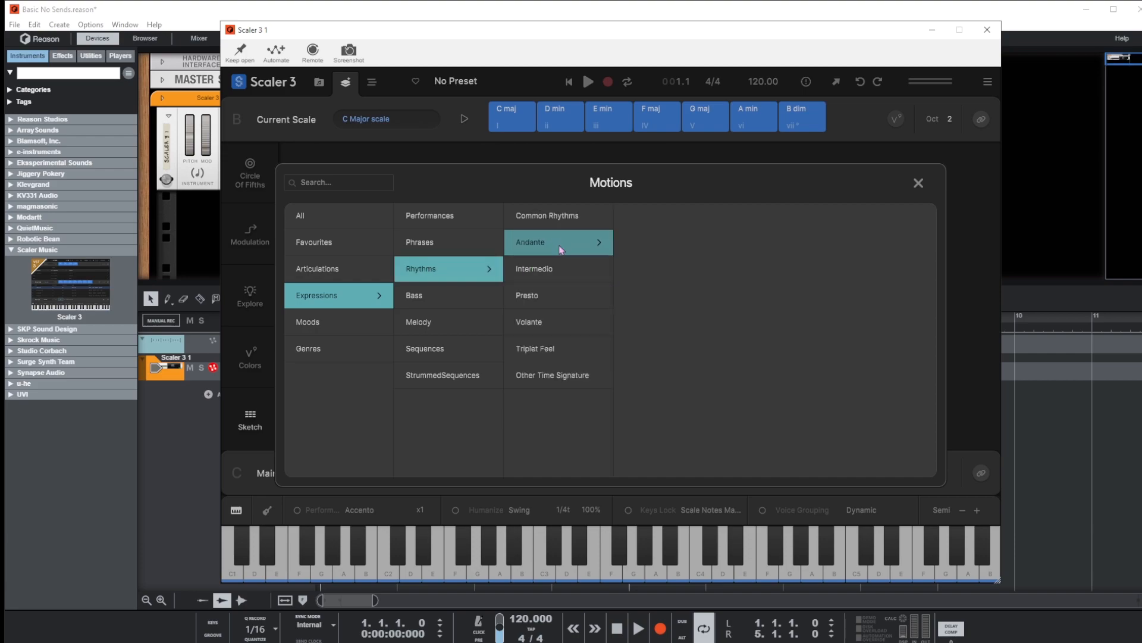
left_click(601, 247)
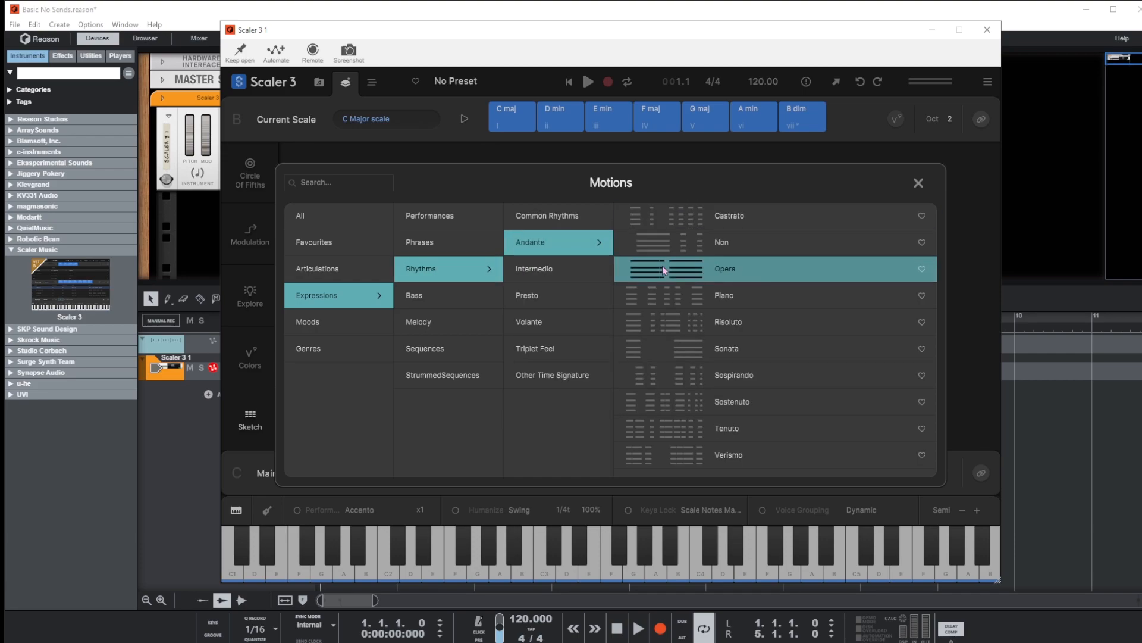
left_click(670, 216)
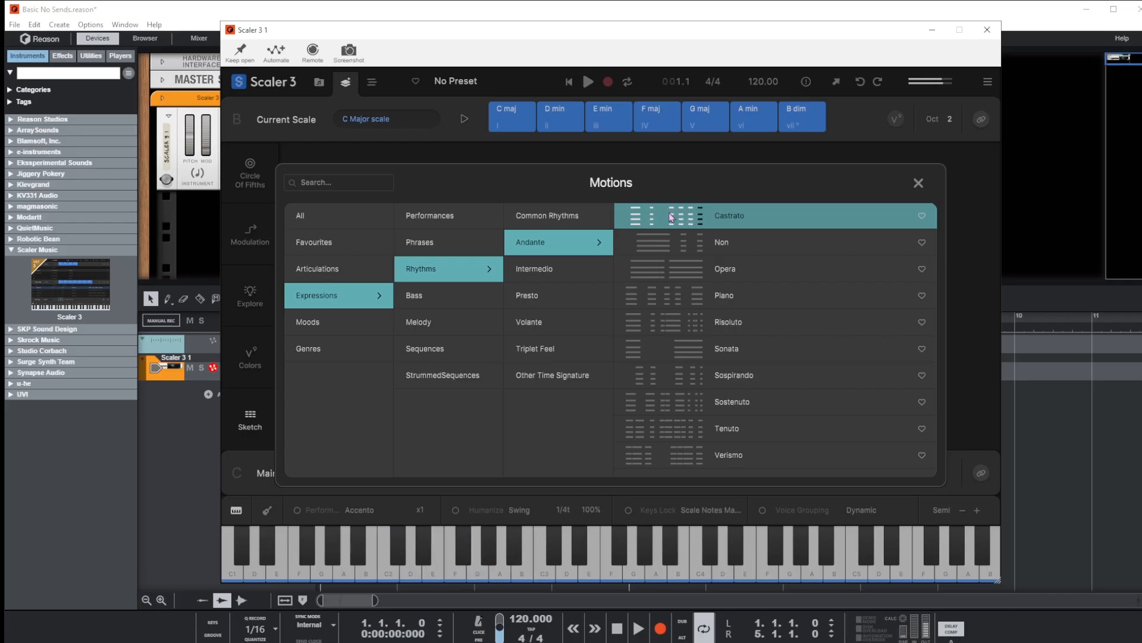
left_click(670, 377)
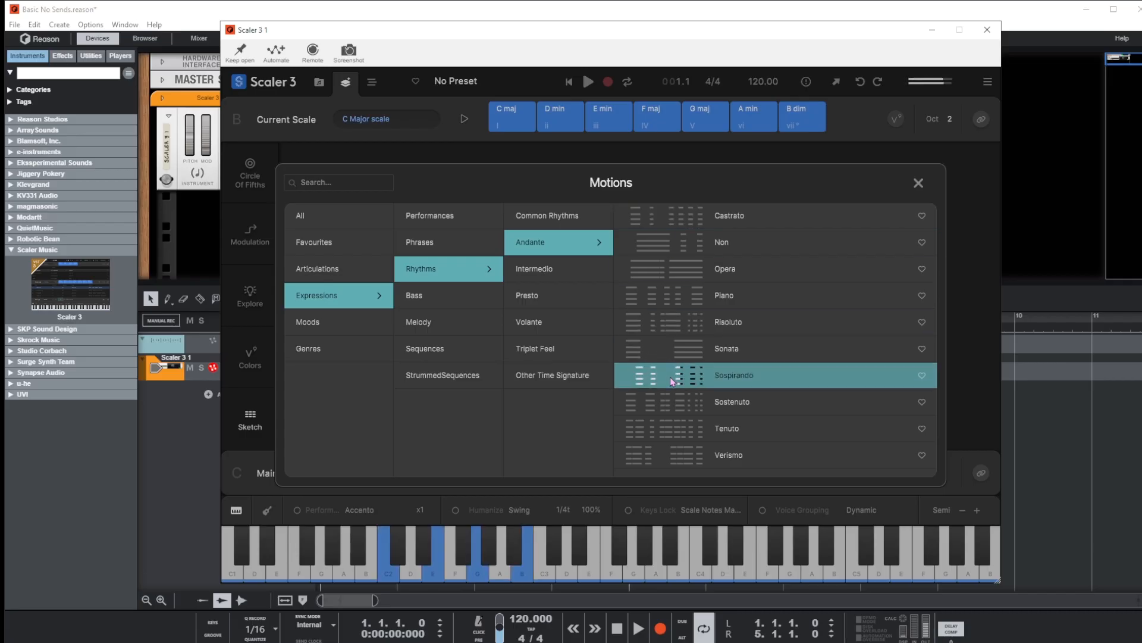
left_click(667, 405)
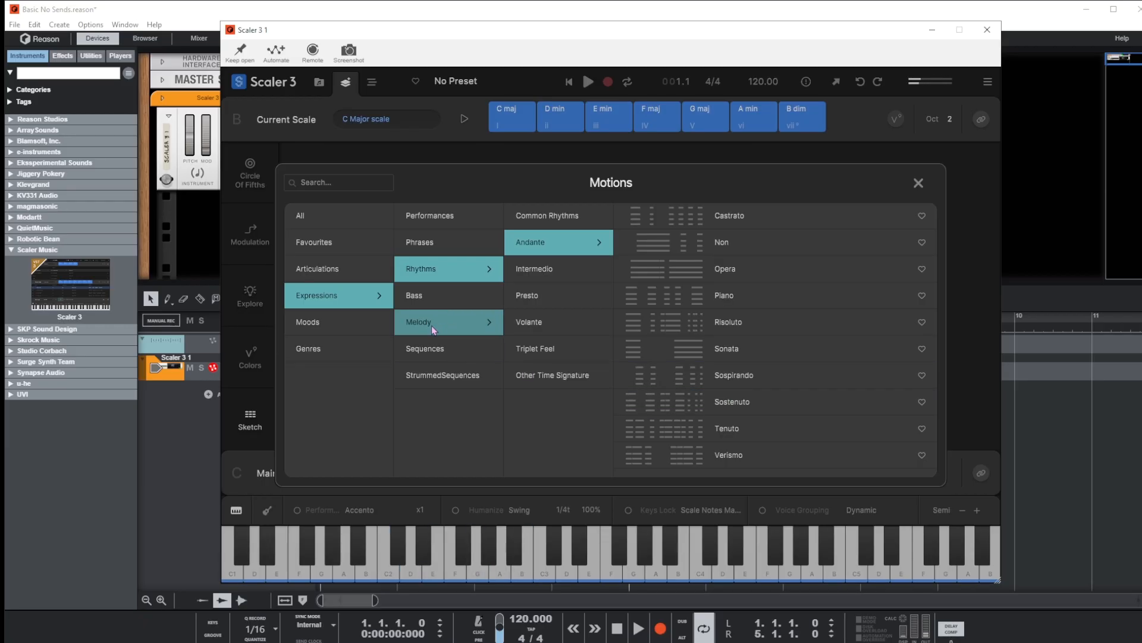
Step: Audition the Color C melody motion and the common sequences Basic 8 and Basic 10 among the Expressions
left_click(449, 327)
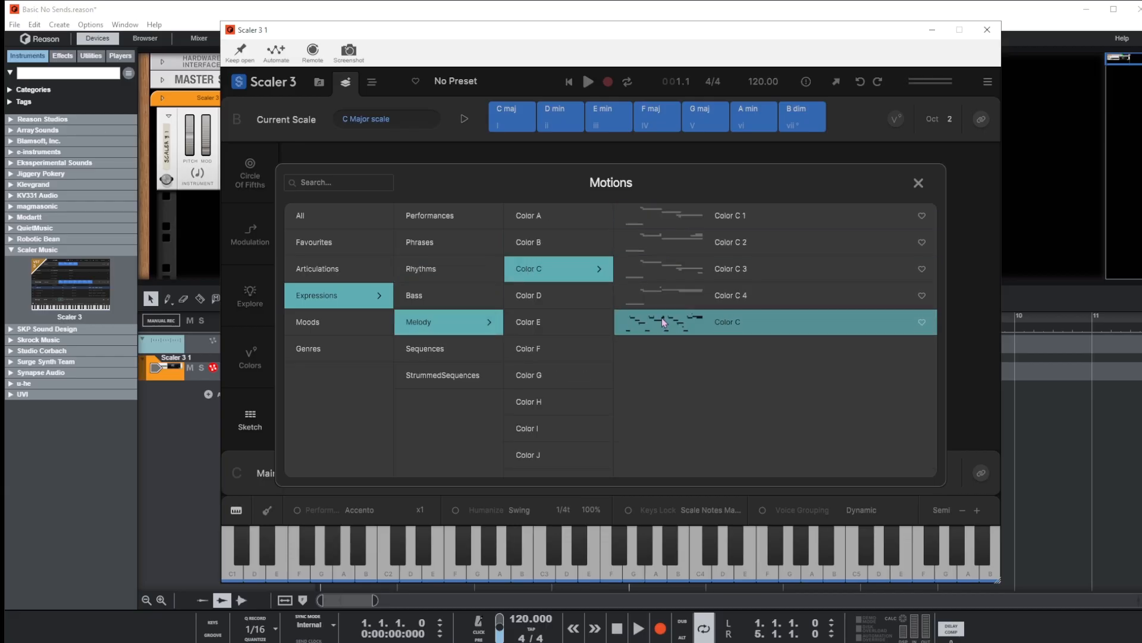
left_click(662, 319)
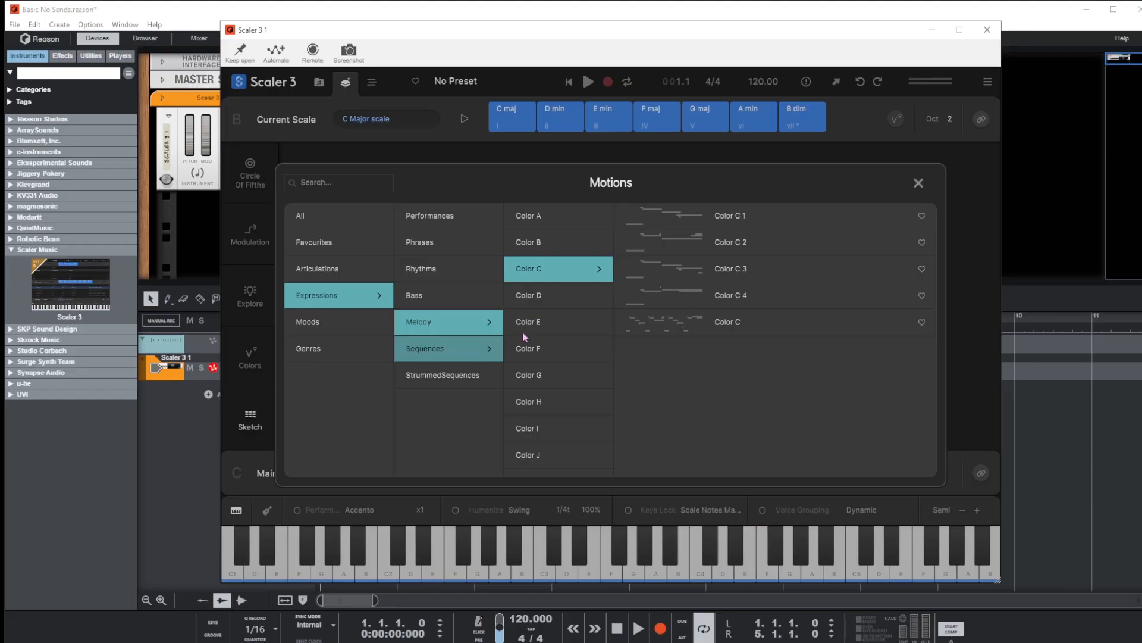
left_click(424, 349)
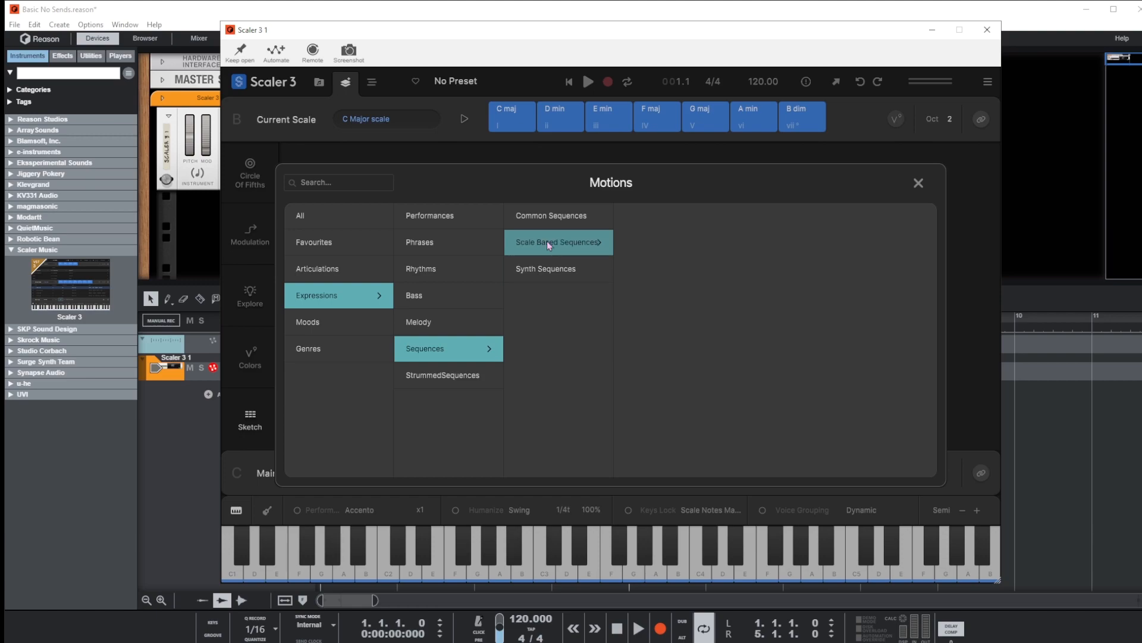
left_click(548, 219)
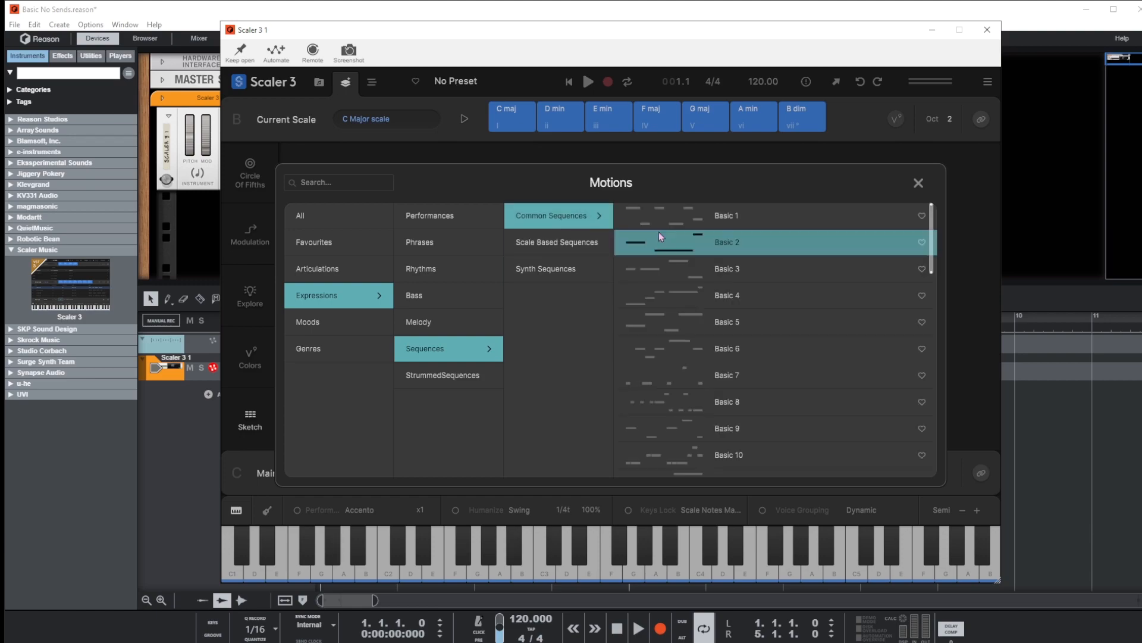
left_click(673, 402)
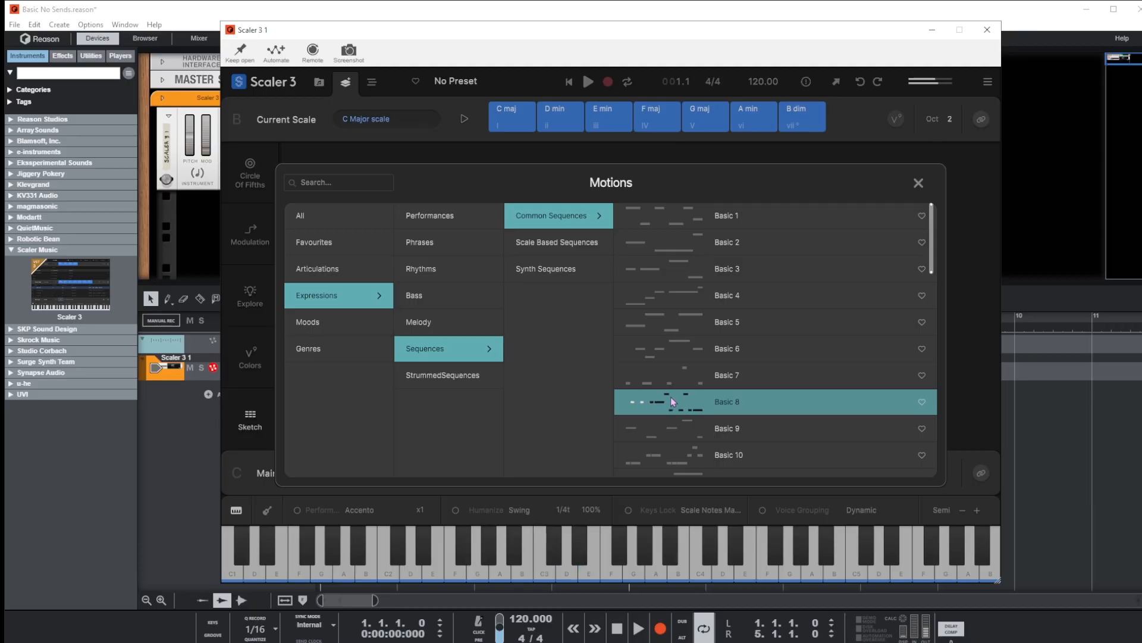
left_click(677, 454)
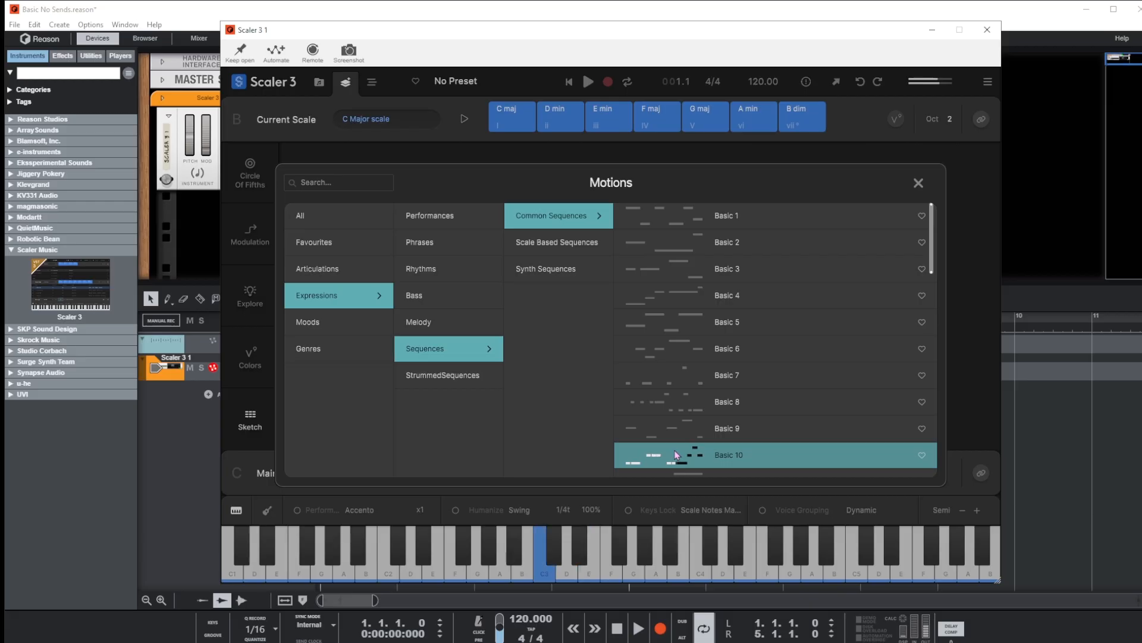
Step: Browse the Chill mood's Avant Garde performances and audition Avant Garde 7, 8 and 2
left_click(314, 326)
left_click(422, 323)
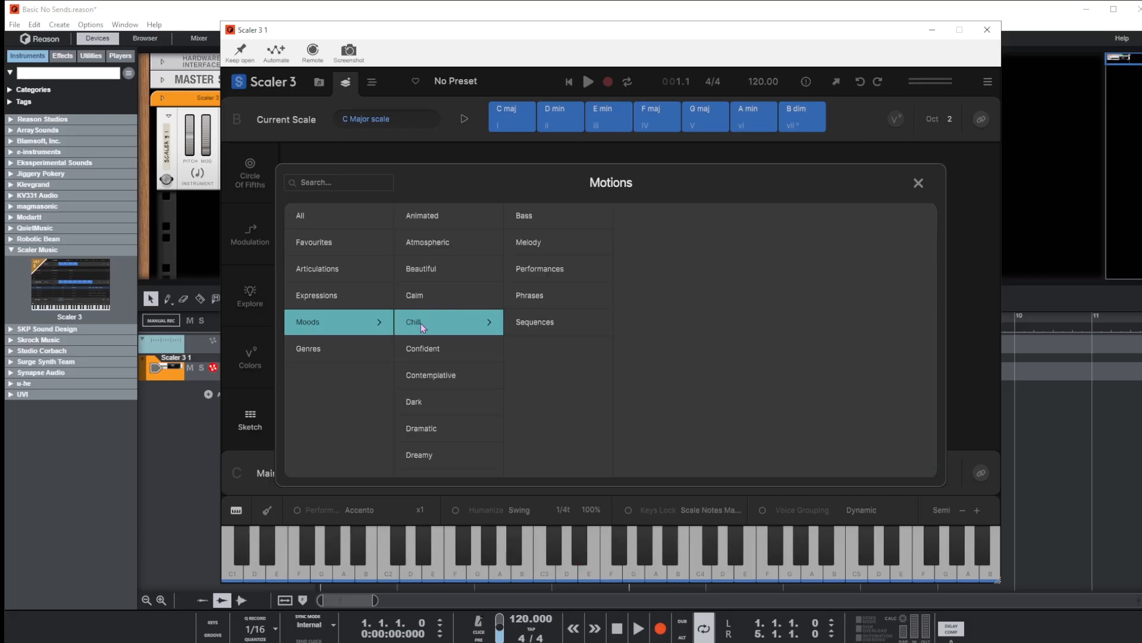
left_click(548, 269)
left_click(643, 270)
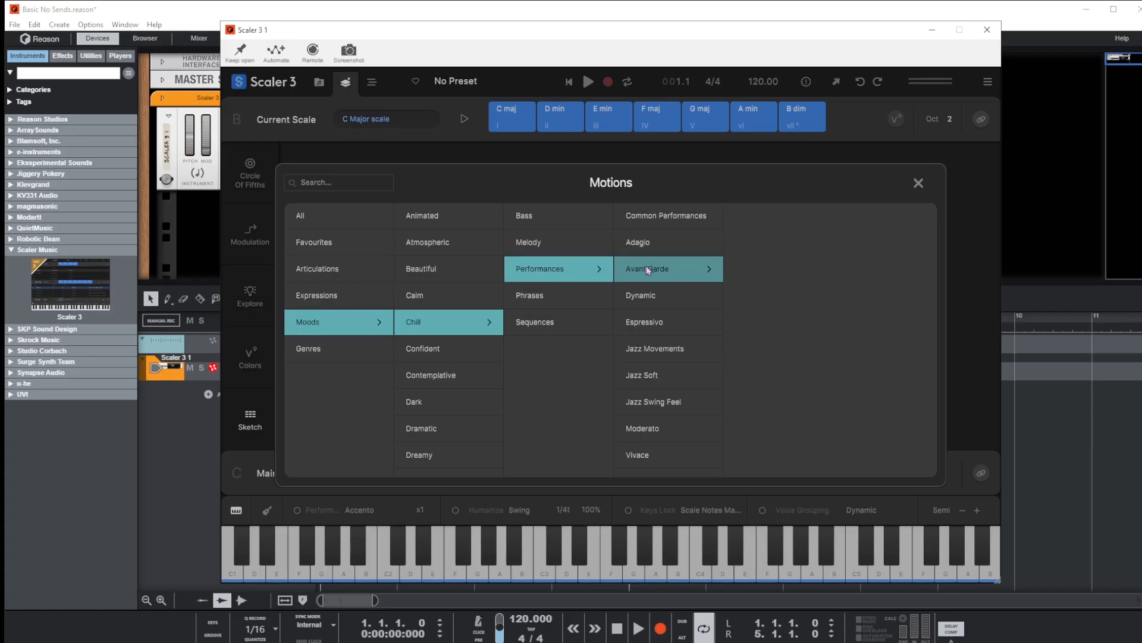
left_click(651, 267)
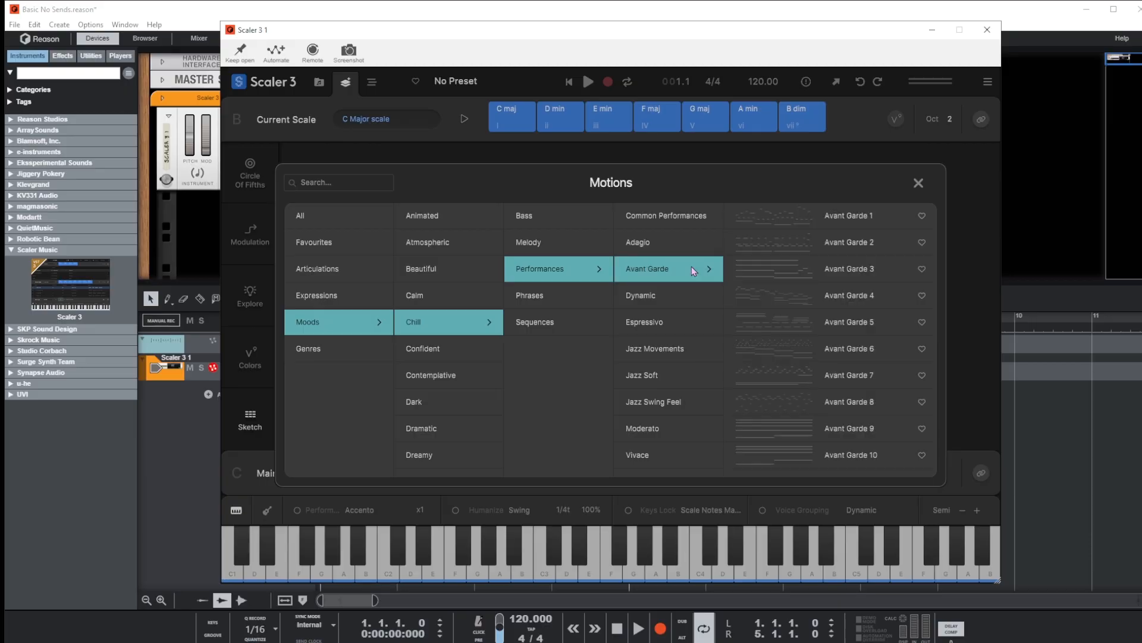
left_click(764, 376)
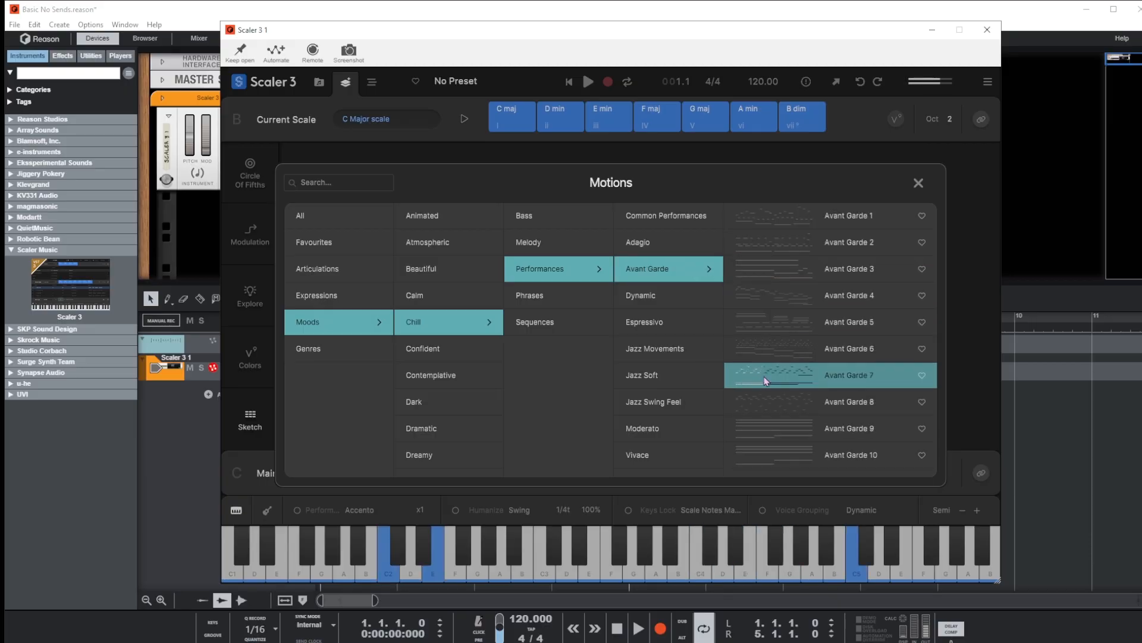
left_click(765, 402)
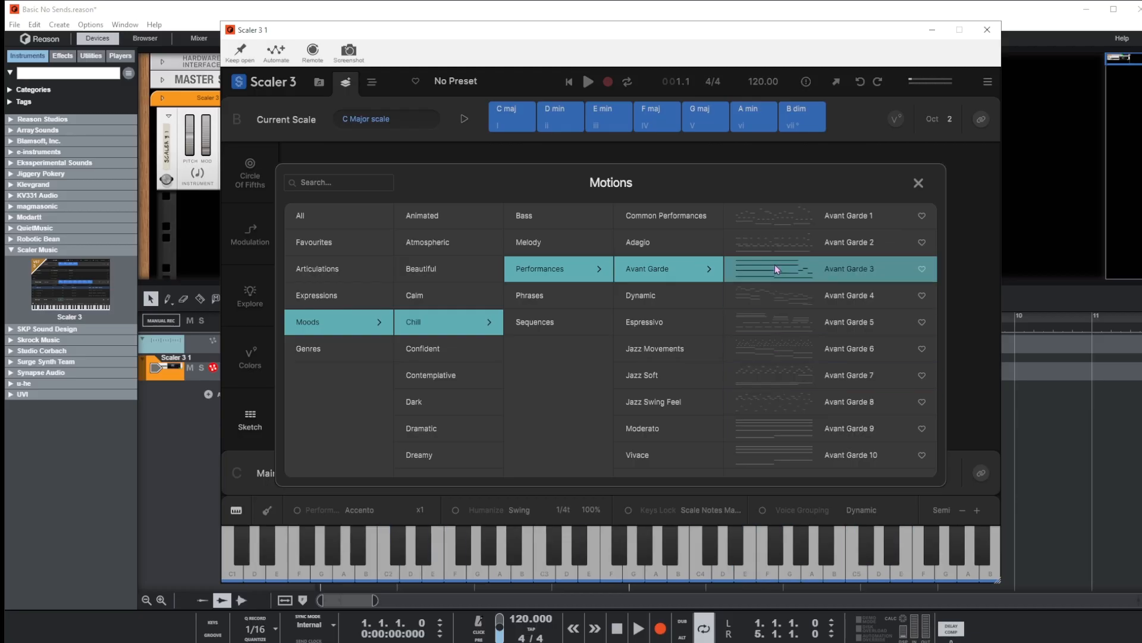
left_click(761, 235)
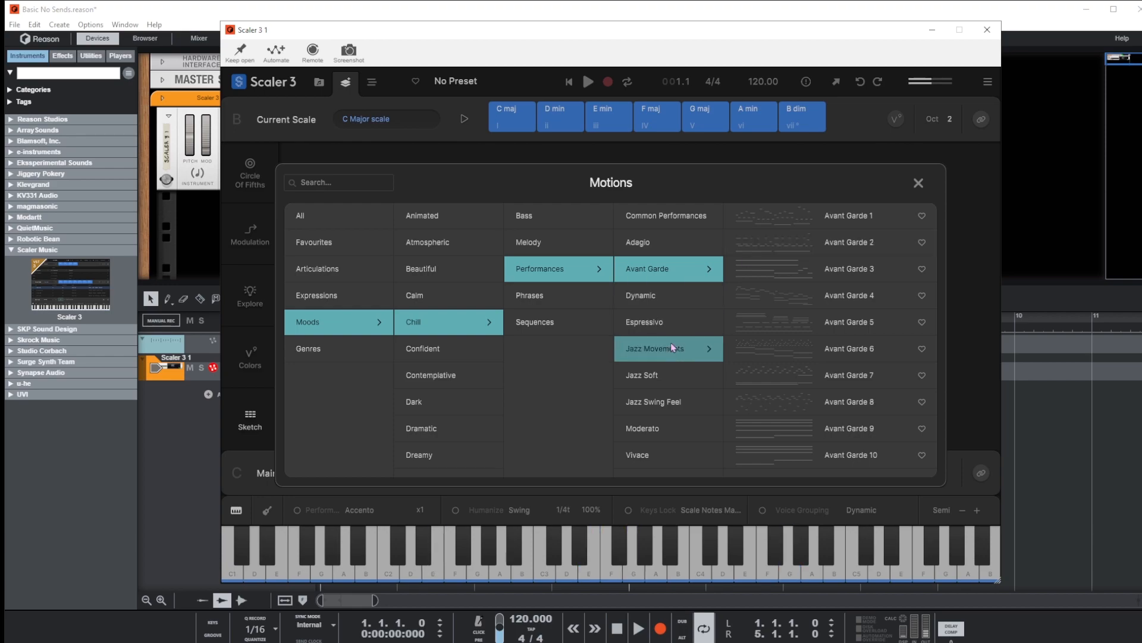
Step: Audition the Chill jazz performances Jazz Soft 2, Jazz Soft 9 and Jazz Movements 6
left_click(657, 366)
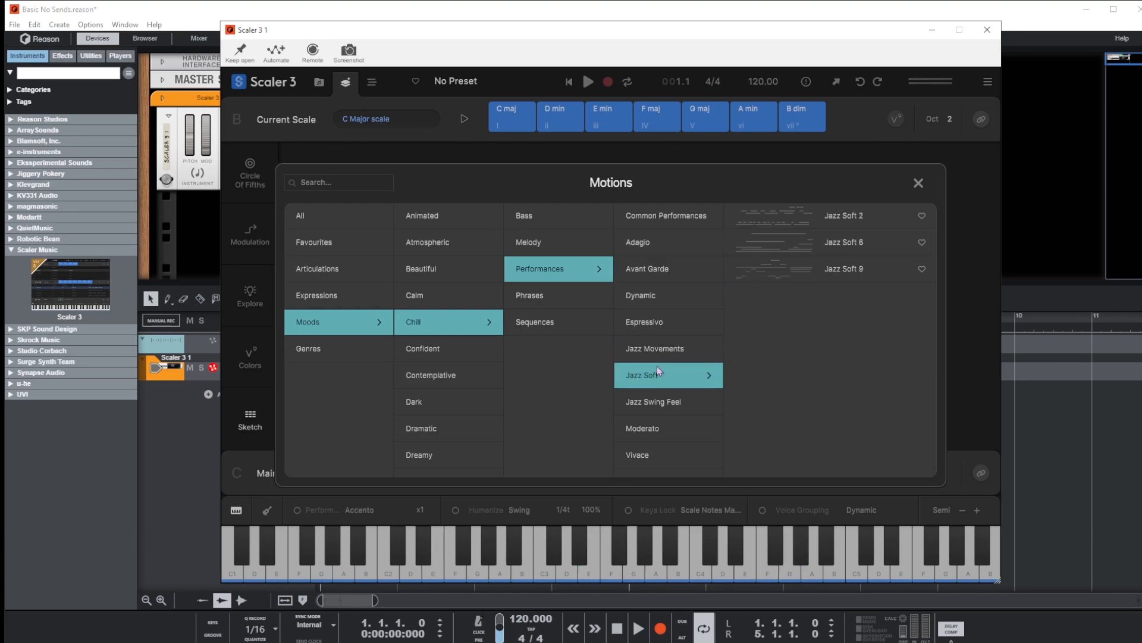
left_click(773, 215)
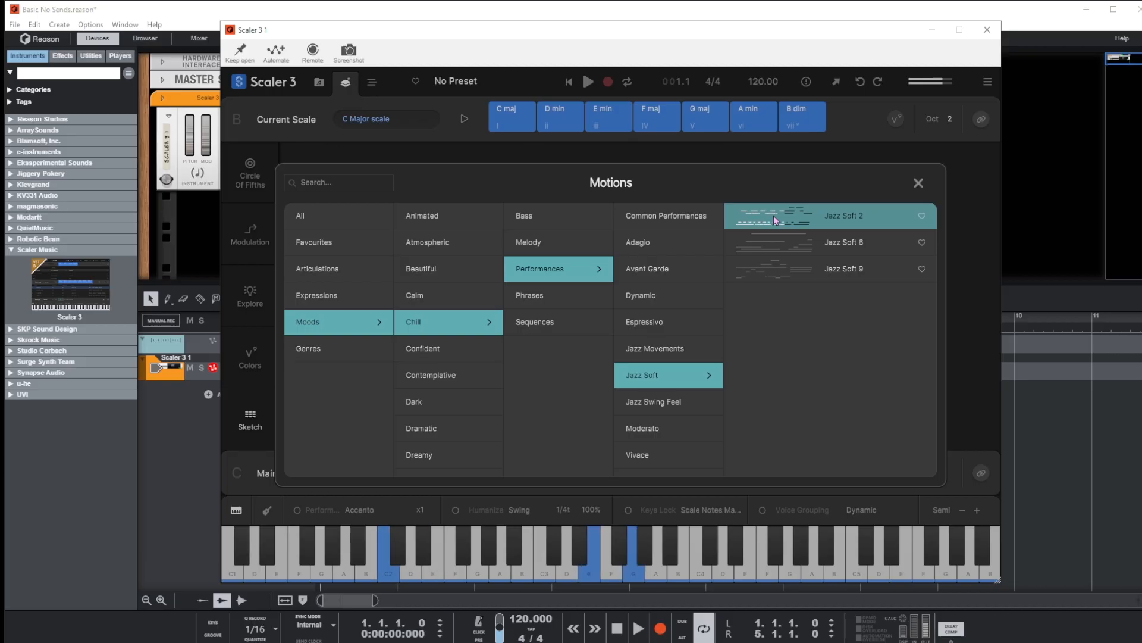
left_click(781, 269)
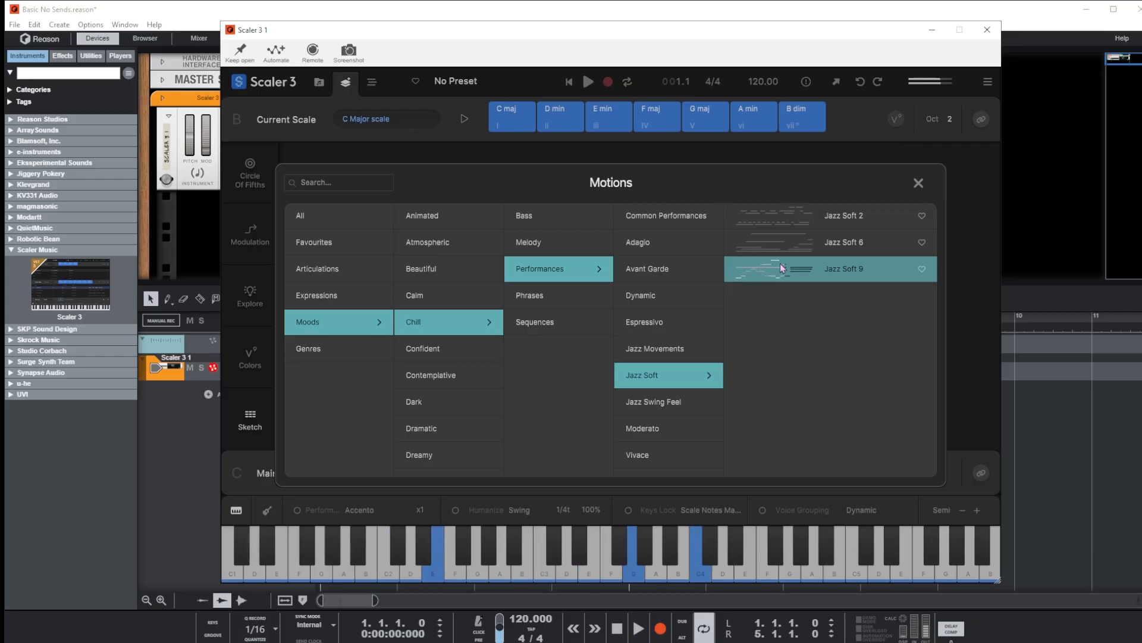
left_click(656, 351)
left_click(760, 218)
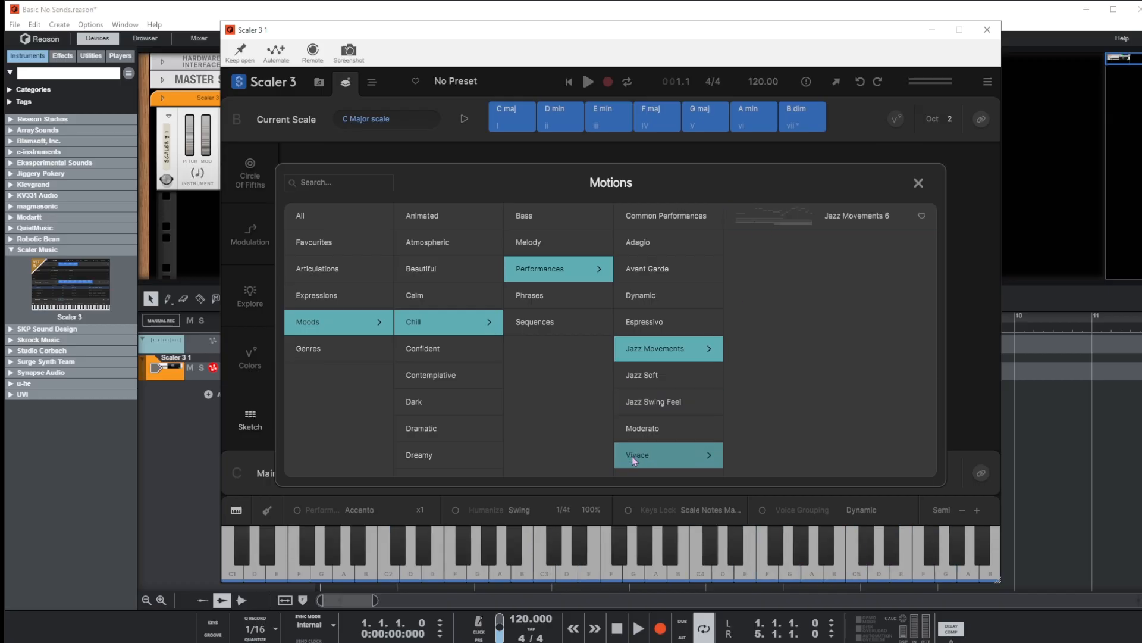
Step: Apply the Energico motion from the Chill mood's Vivace performances to Progression 1 and play the progression
left_click(684, 445)
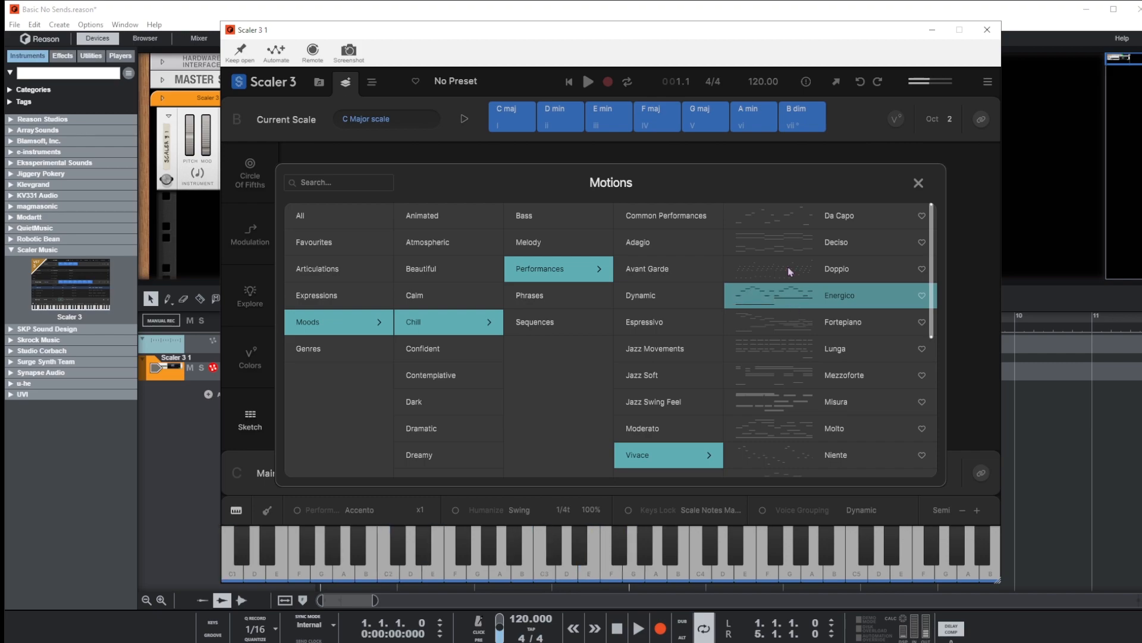
left_click(859, 290)
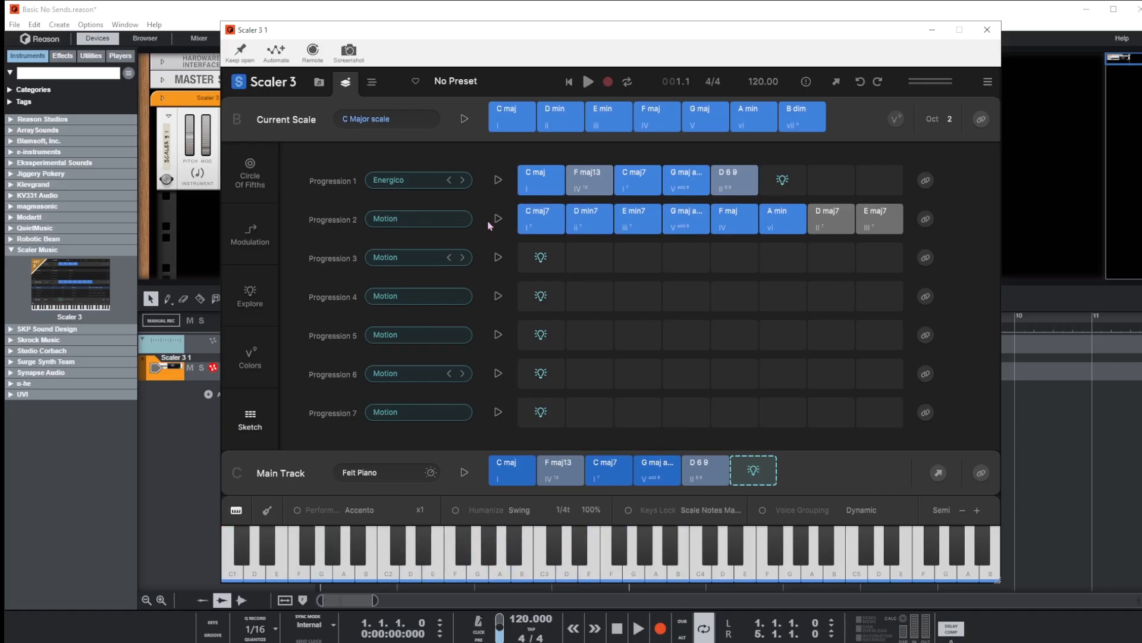
left_click(498, 180)
Step: Select all five chords of Progression 1 and add them to the Main Track
left_click_drag(504, 171, 735, 191)
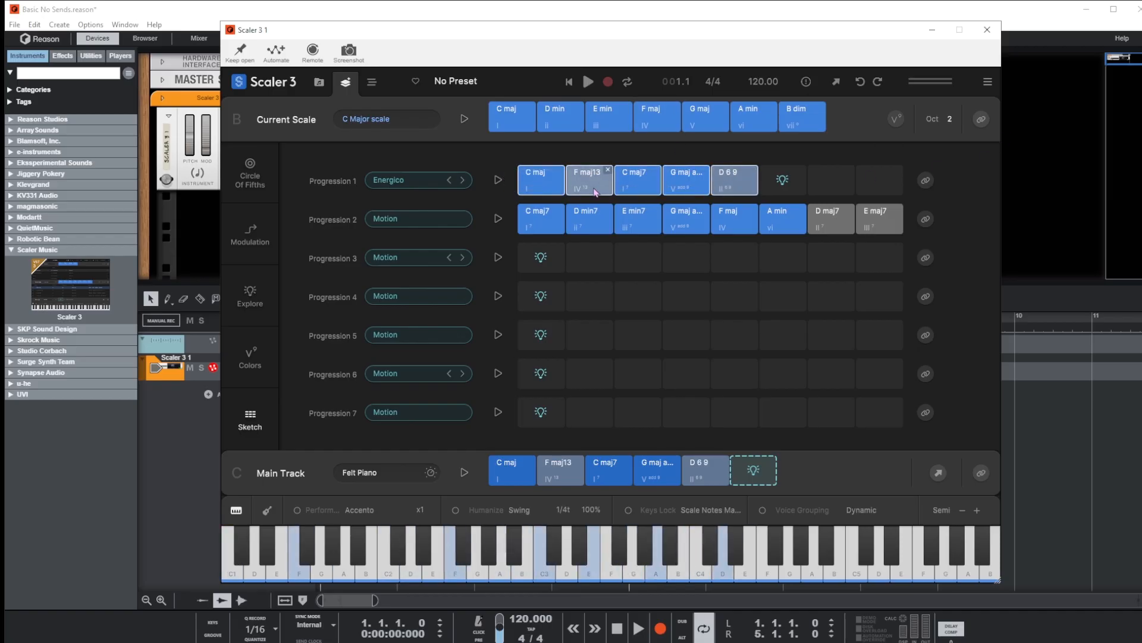
right_click(637, 185)
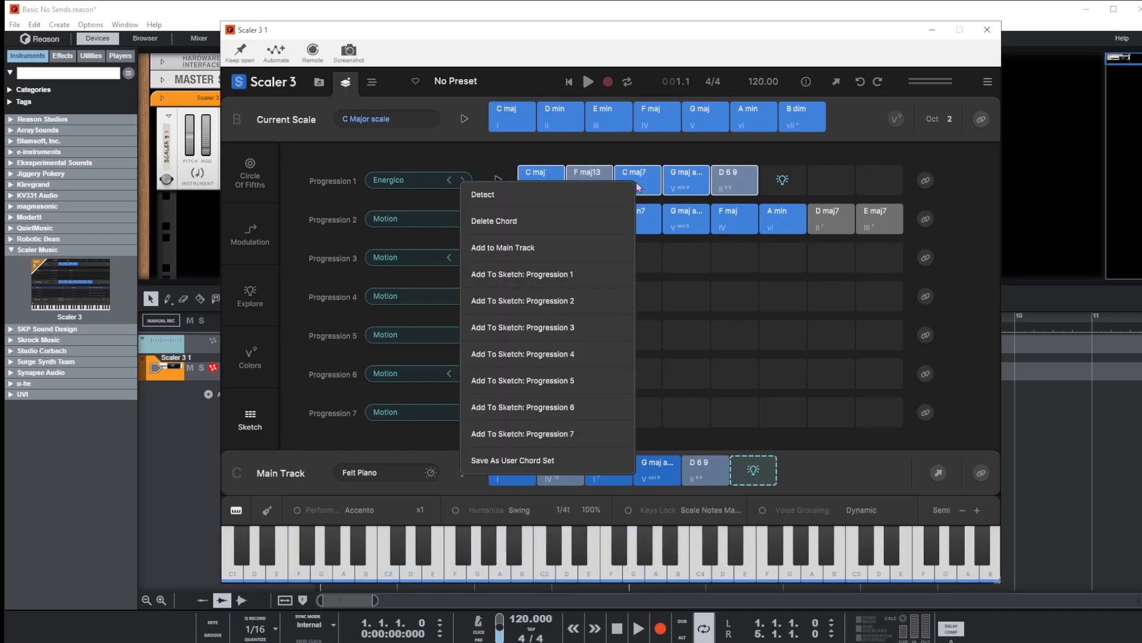
left_click(504, 247)
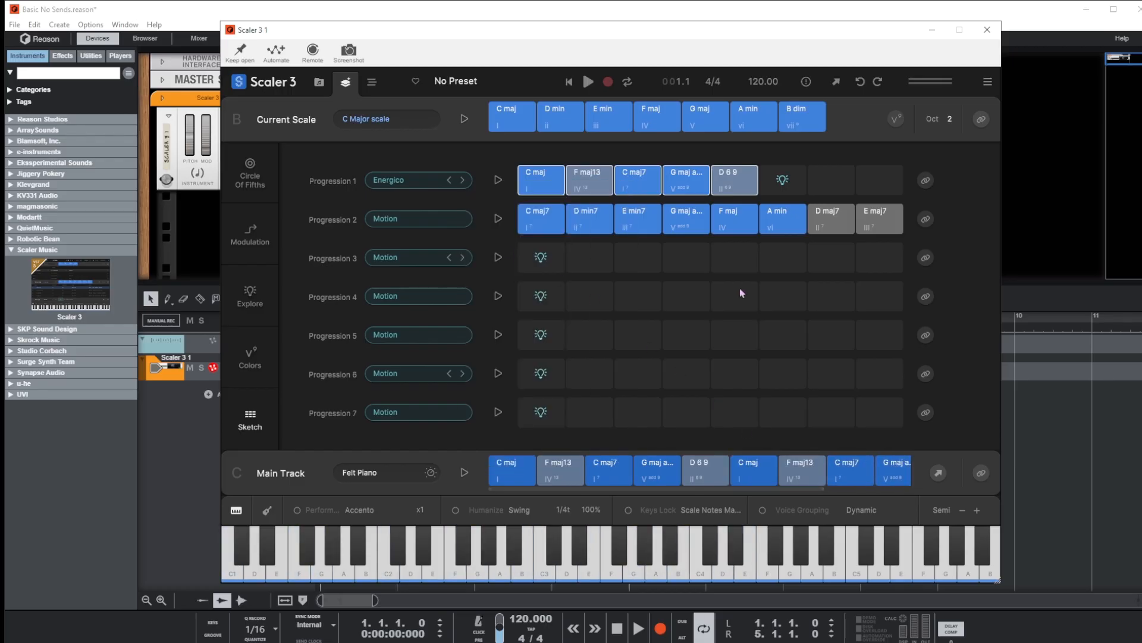
Step: Show the Main Track in the Arrange view and play it from the start
left_click(372, 83)
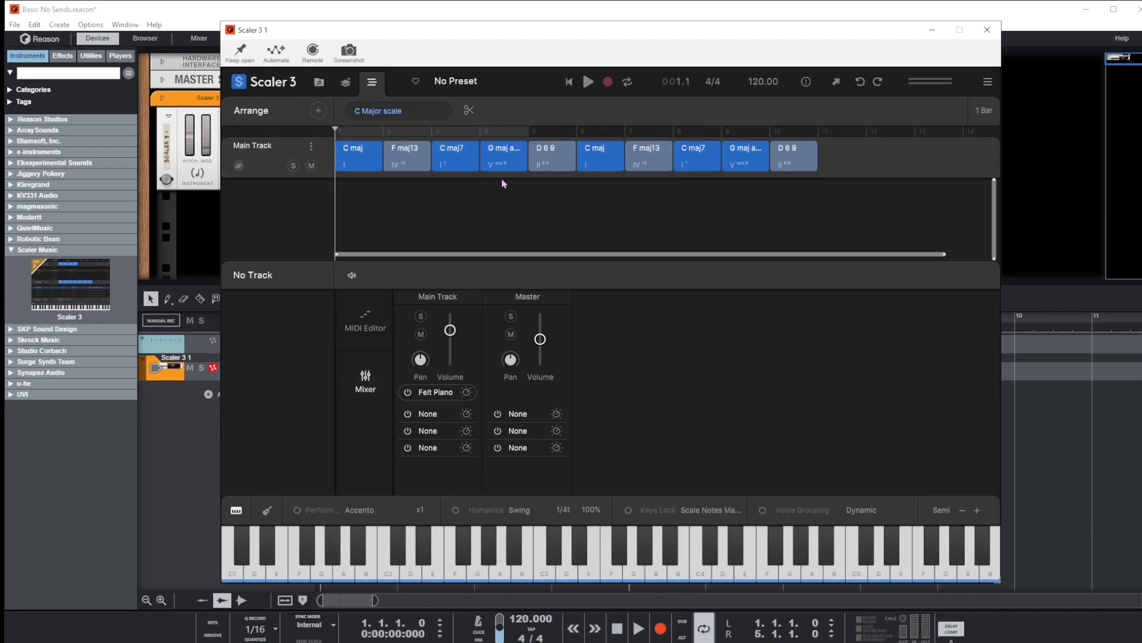
left_click(601, 154)
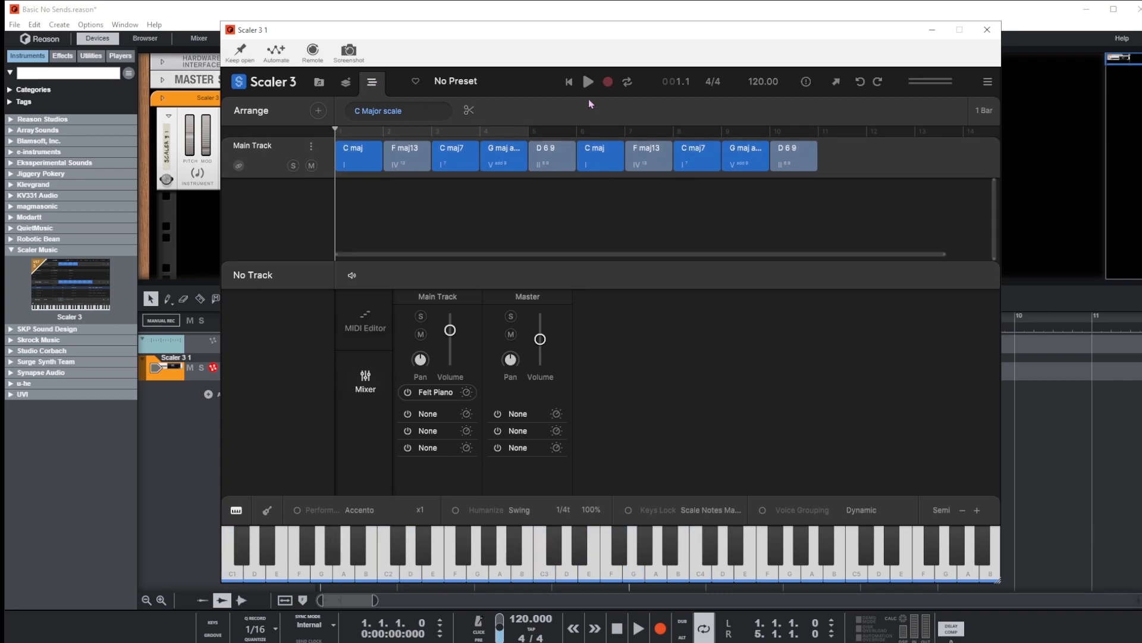
left_click(588, 84)
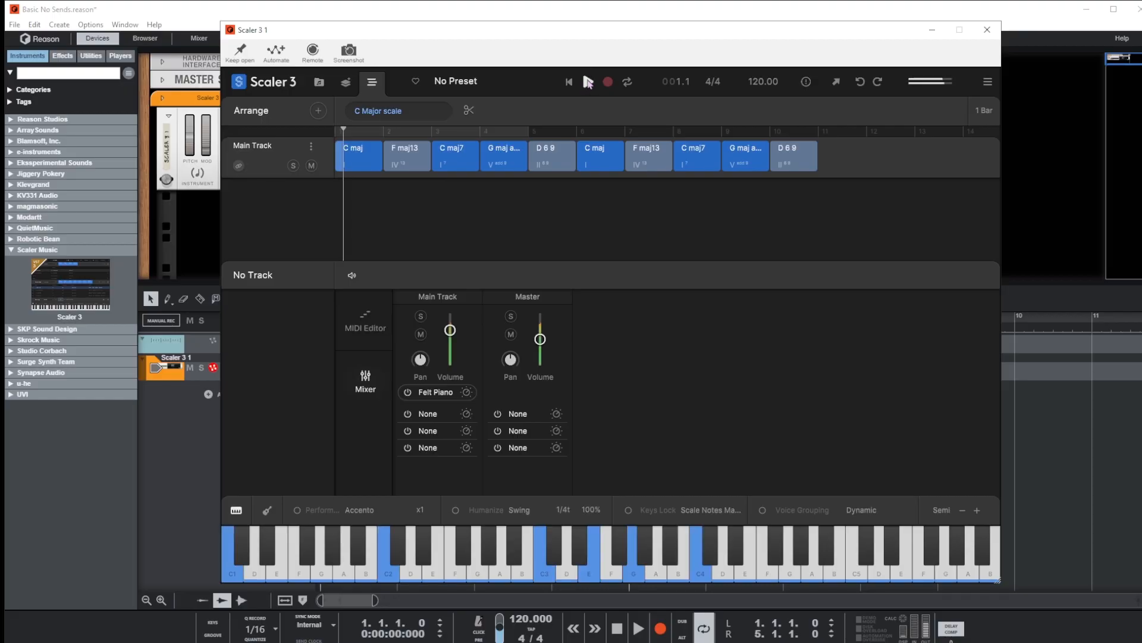
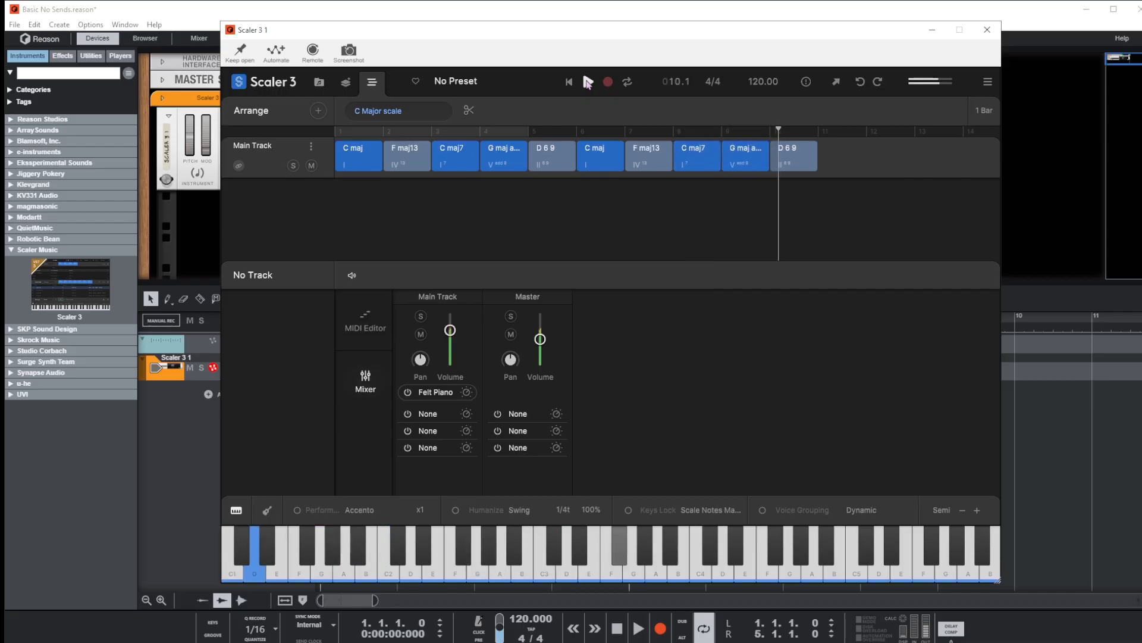
Step: Stop playback and place the four Main Track chords from bars 6 to 9 as MIDI at bar 1 in Reason's sequencer
left_click(588, 82)
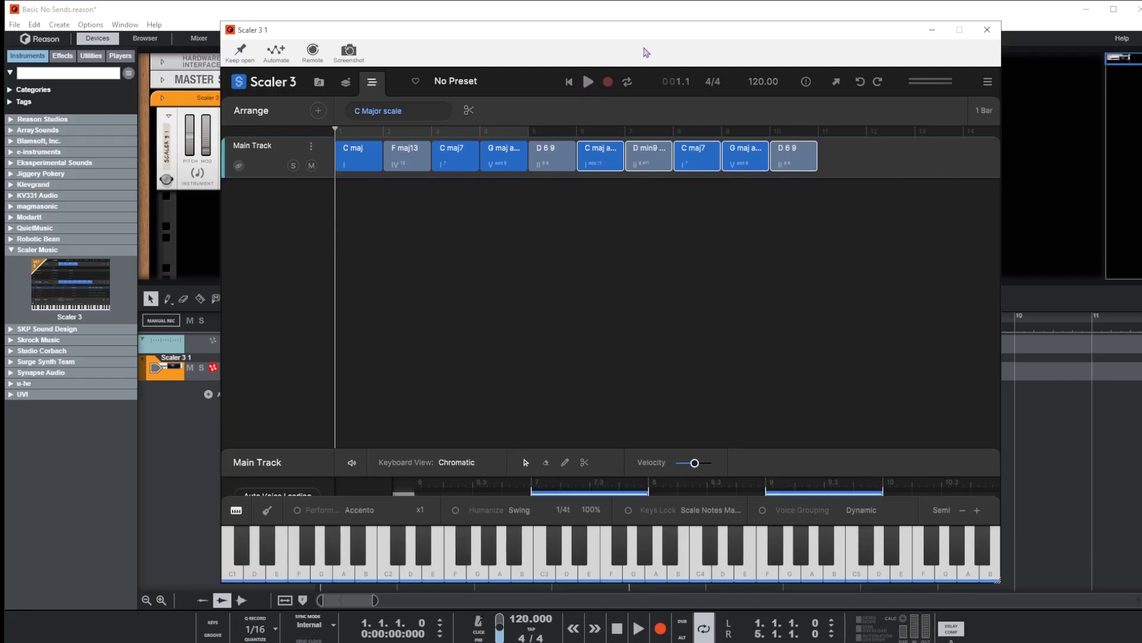
left_click_drag(573, 37, 867, 145)
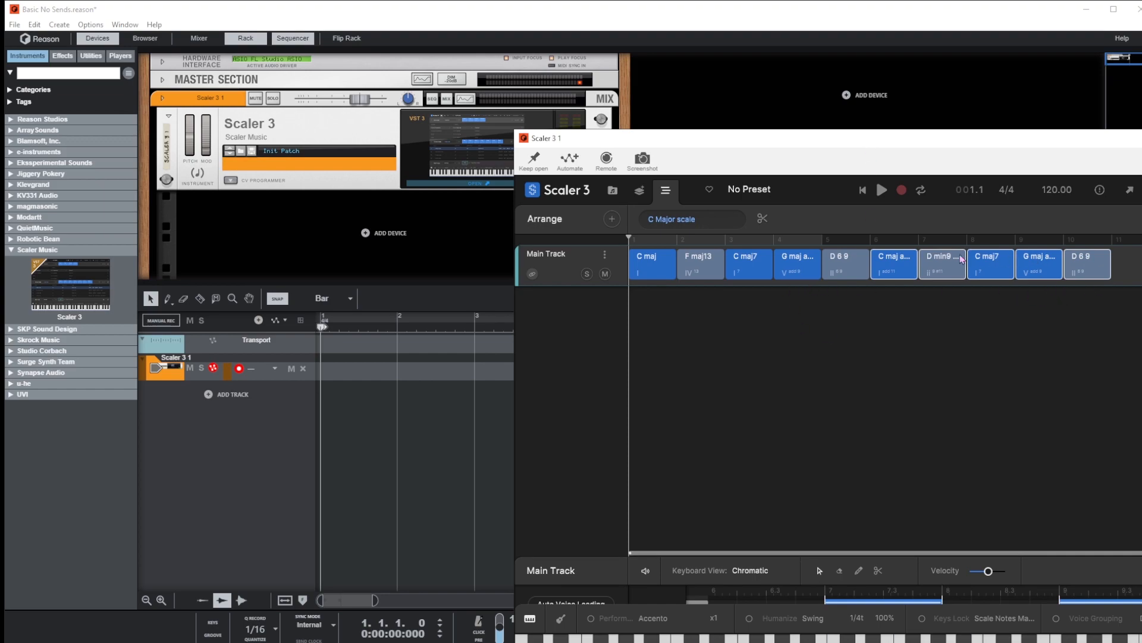
left_click(1041, 276)
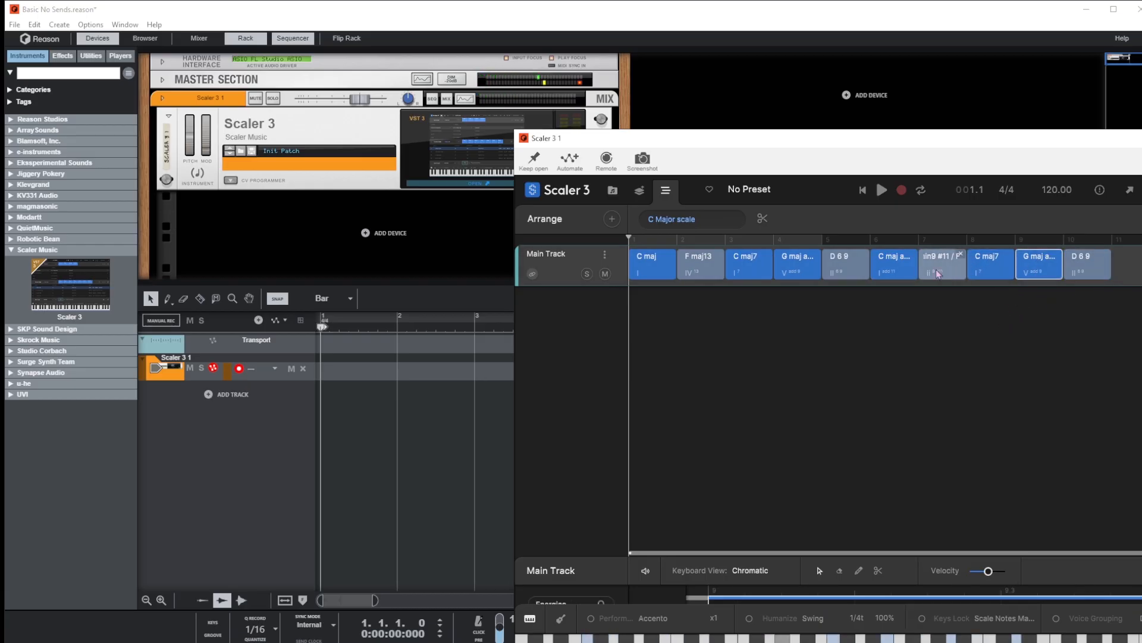
left_click_drag(882, 241, 1030, 271)
left_click_drag(889, 266, 342, 376)
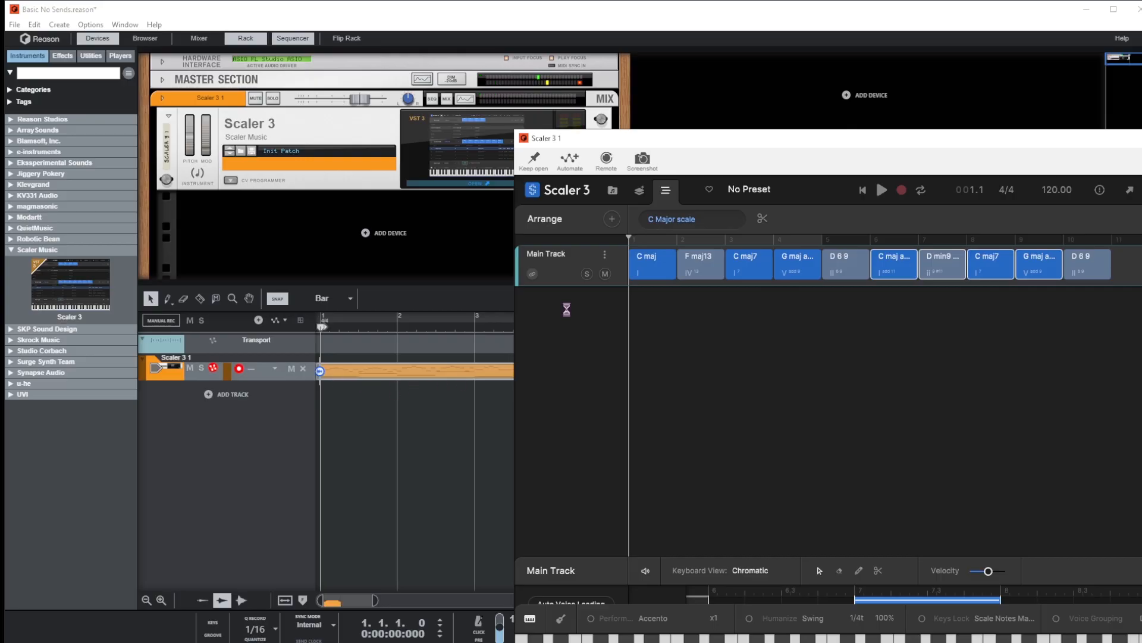
left_click_drag(678, 147, 982, 159)
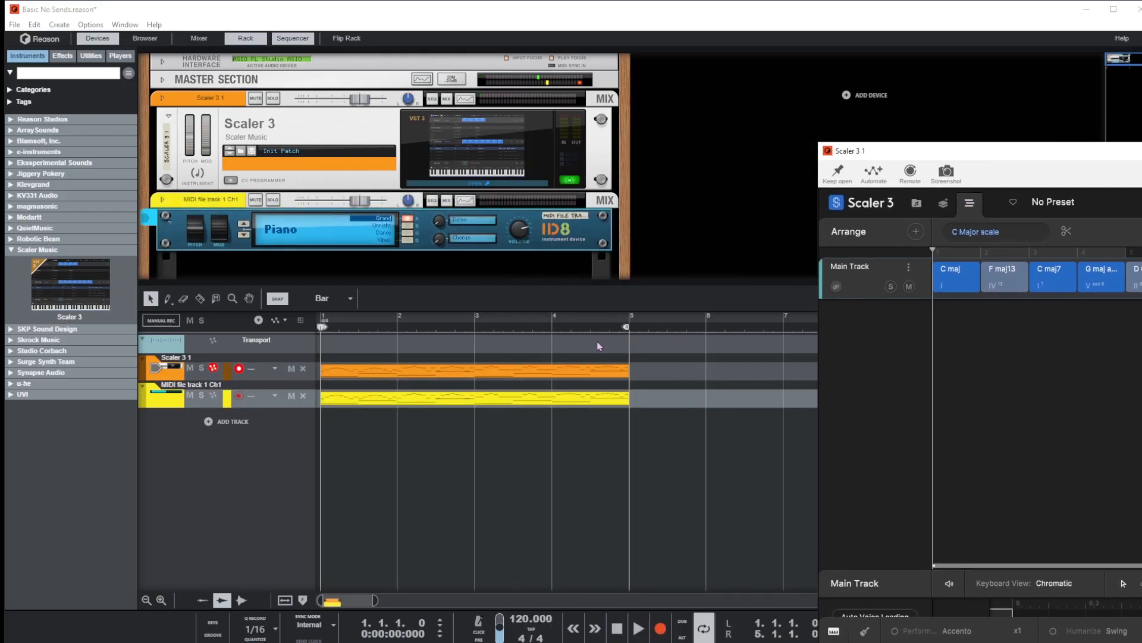
Step: Delete the clip from the Scaler 3 1 track and mute that track, auditioning the MIDI file track
right_click(377, 376)
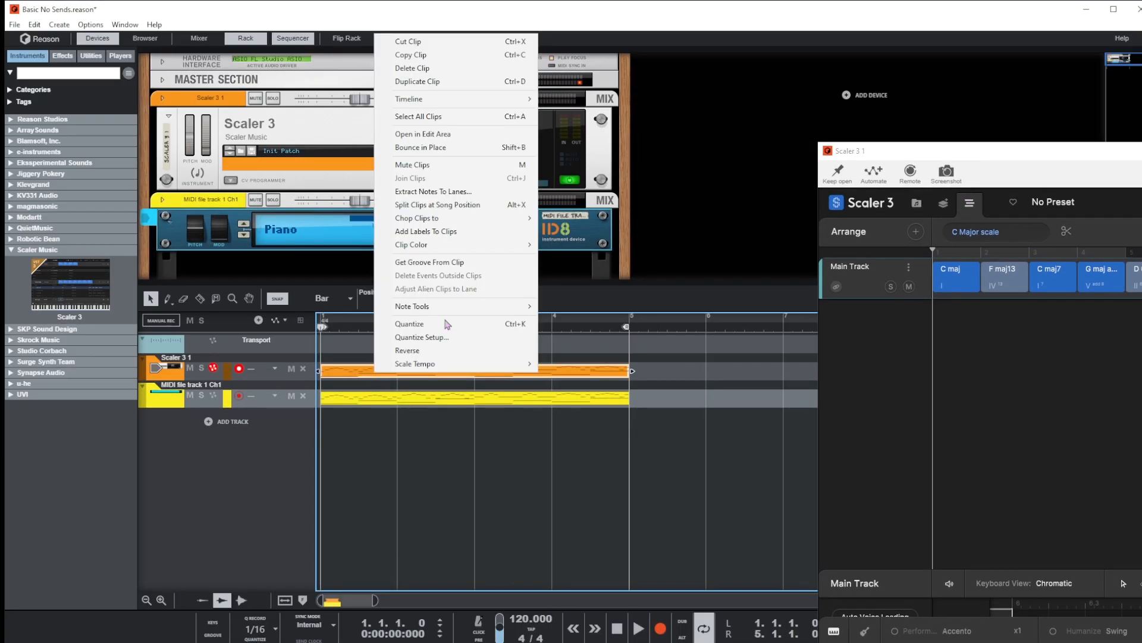
left_click(429, 68)
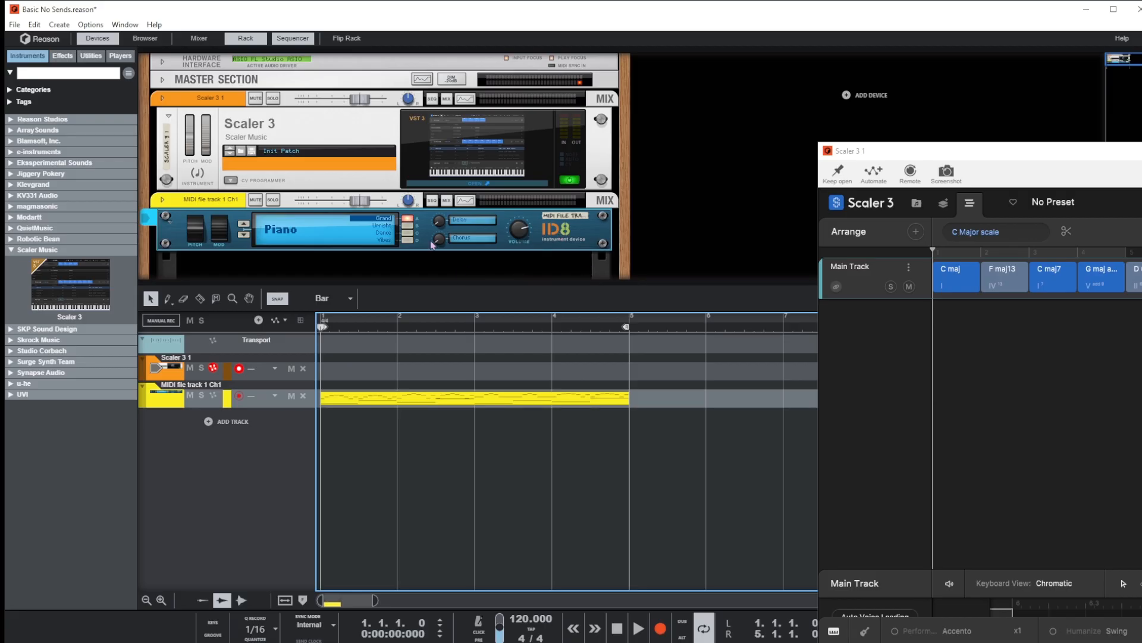
left_click(637, 630)
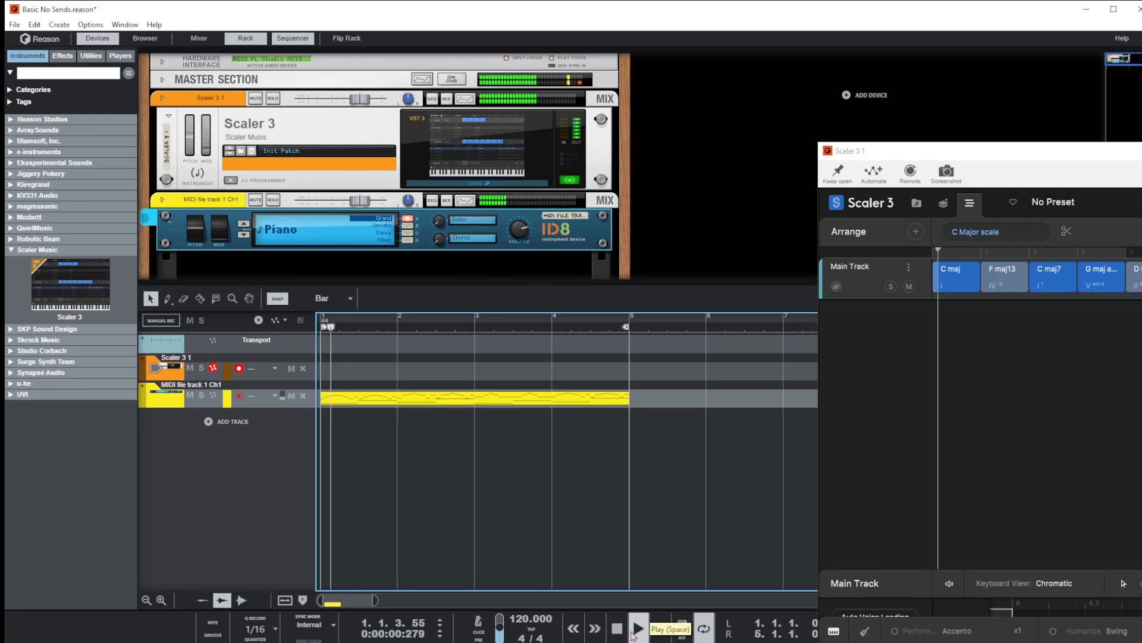
left_click(617, 628)
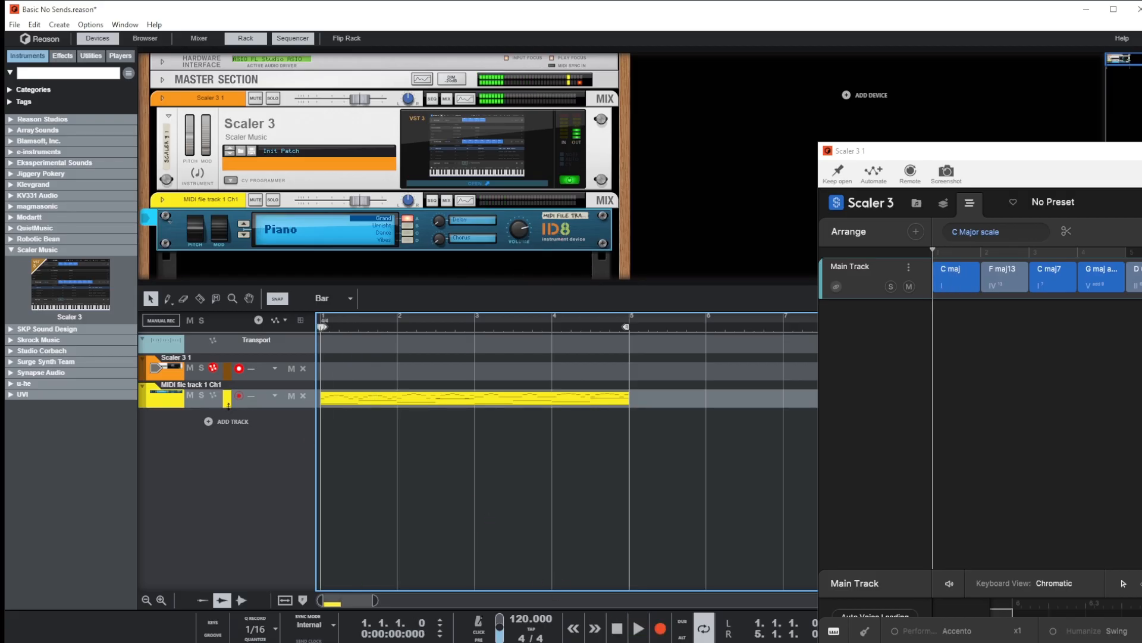
left_click(189, 368)
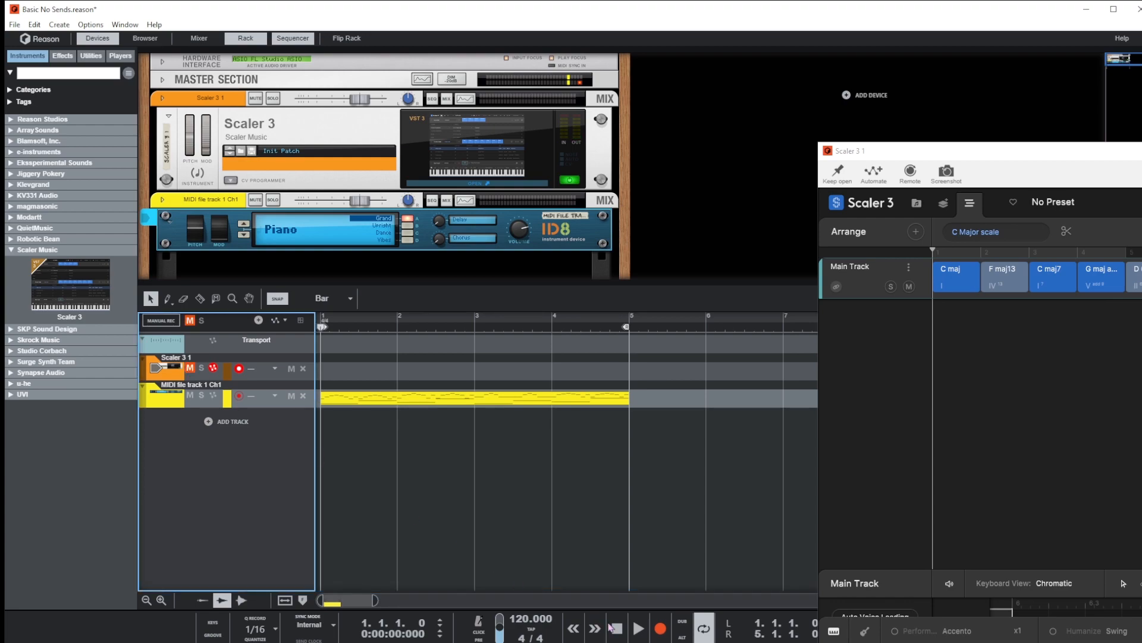
left_click(638, 628)
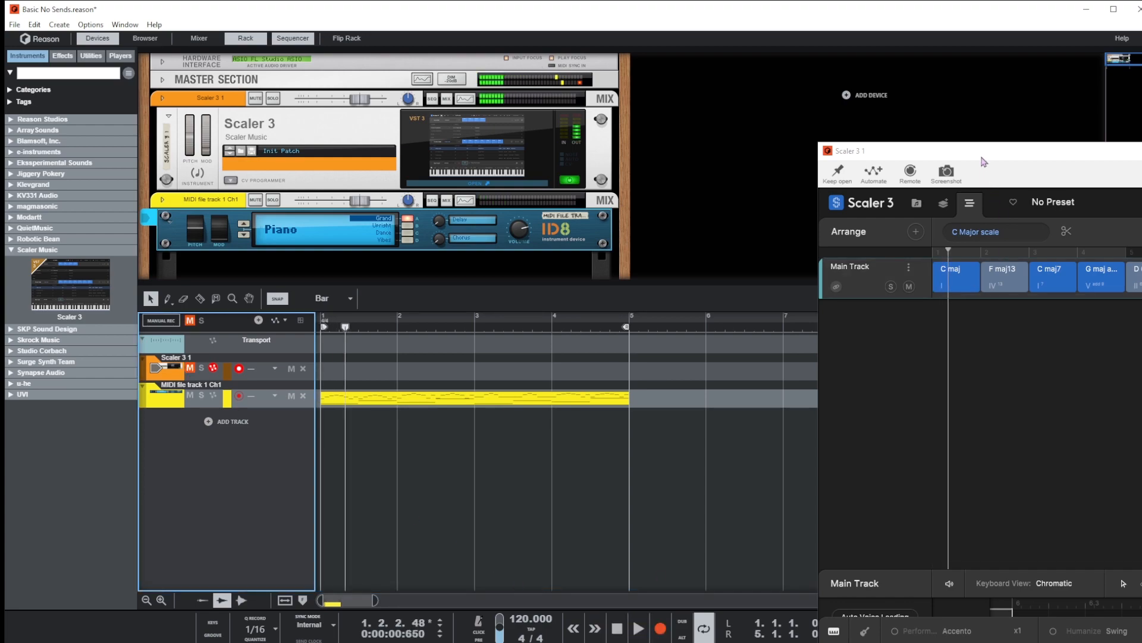
Step: Turn off DAW Sync in Scaler 3 and close the plugin window
left_click_drag(984, 162, 570, 152)
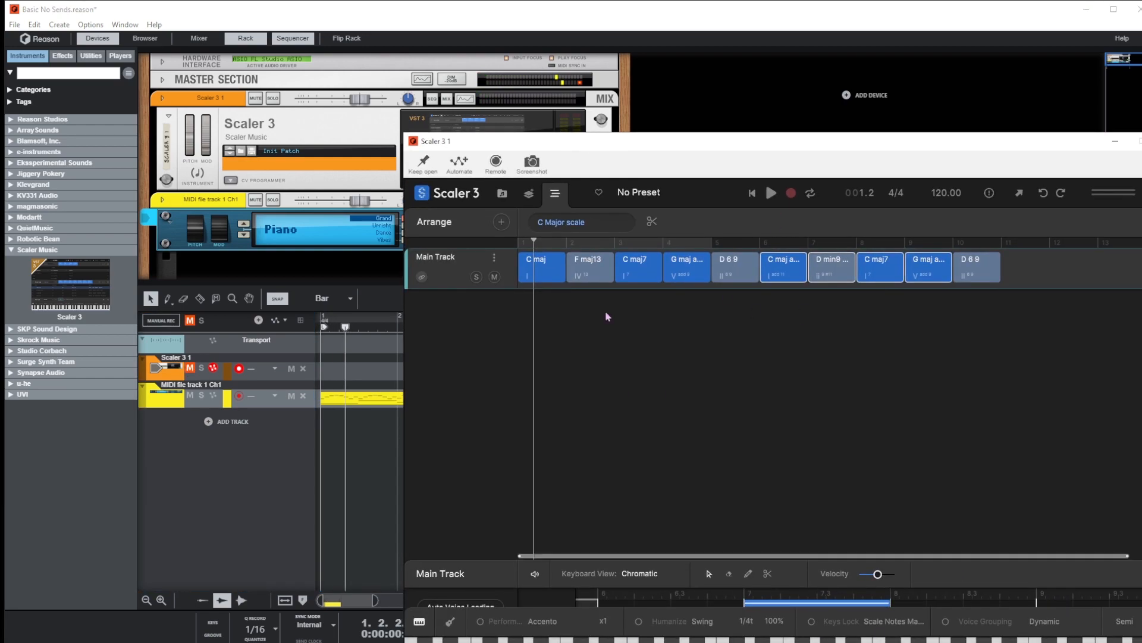
left_click(771, 196)
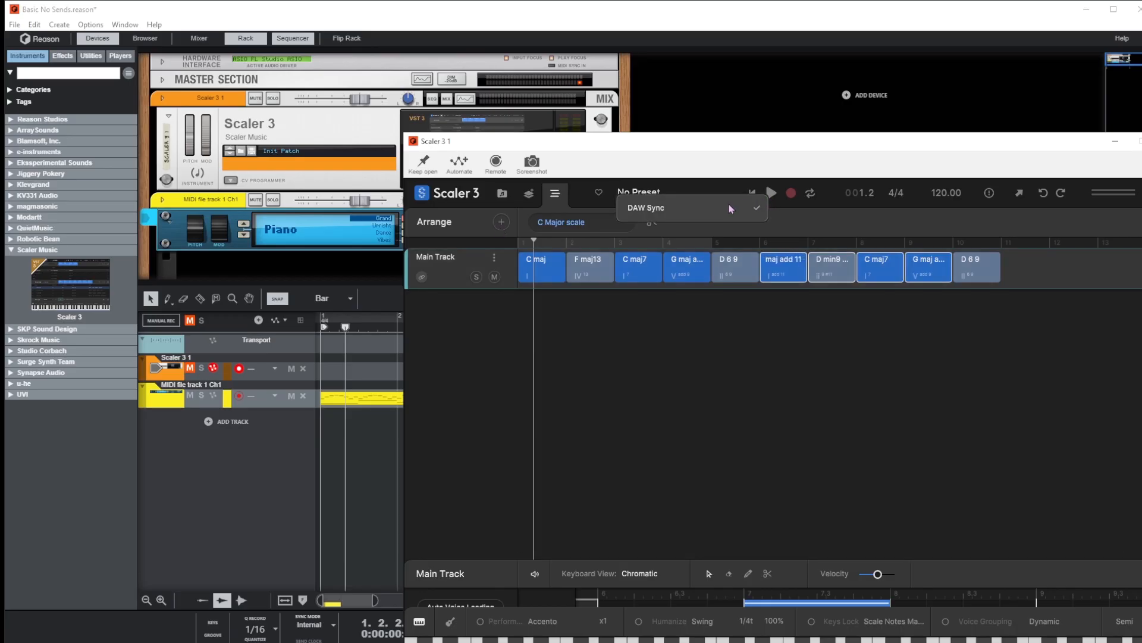
left_click(758, 212)
left_click_drag(827, 143, 705, 142)
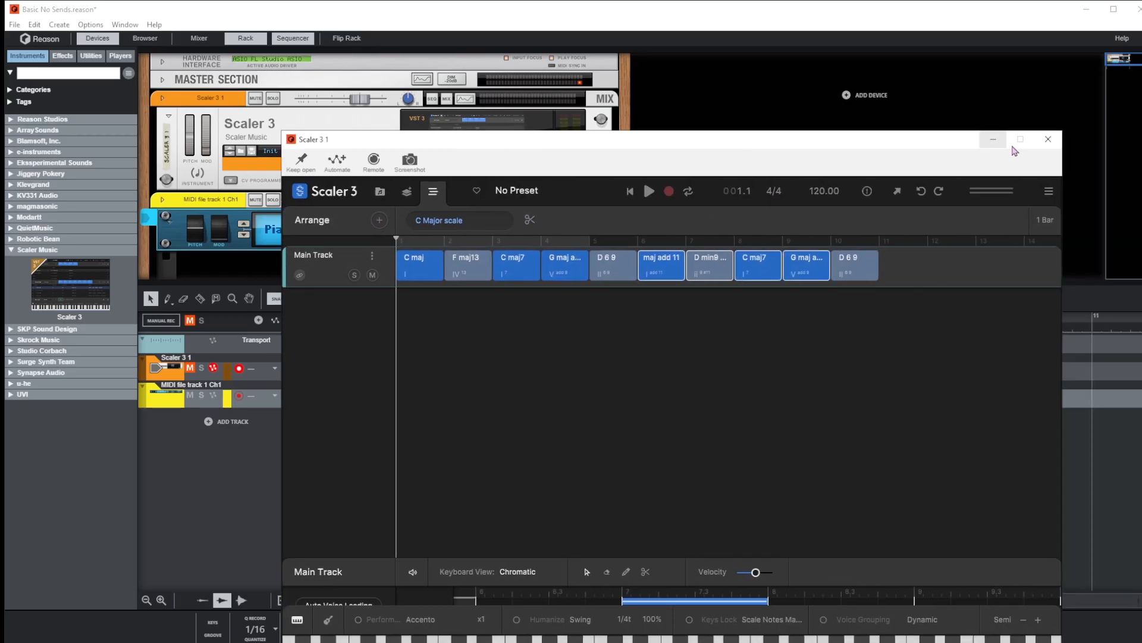
left_click(1049, 140)
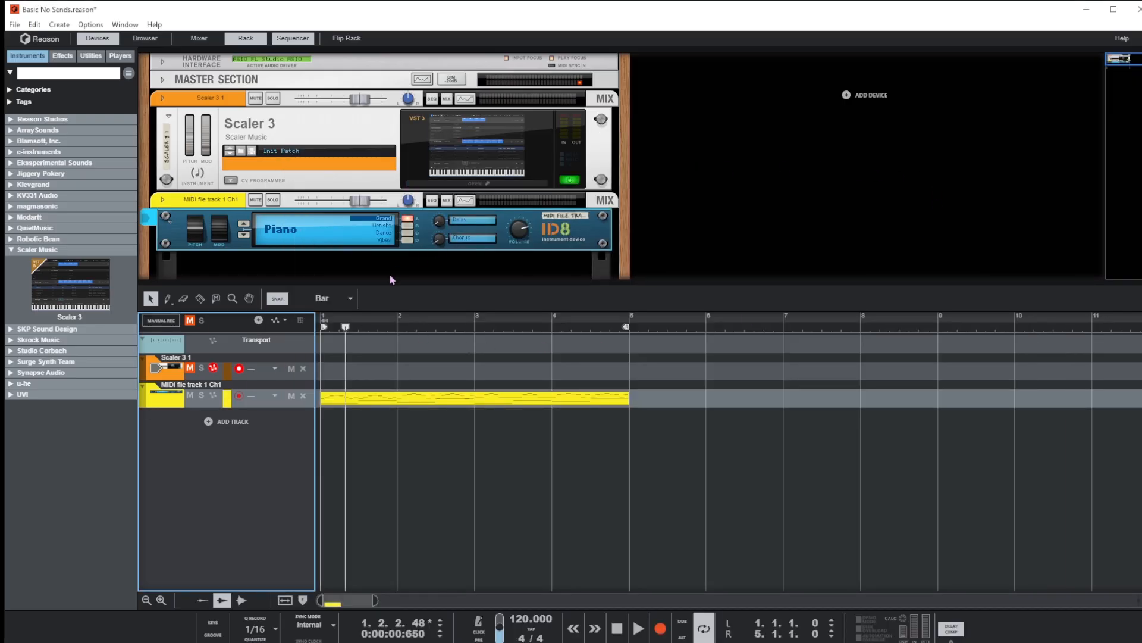
Step: Play the MIDI file track while raising the ID8 volume to 6.2 dB and switching its Piano sound to Vibes
left_click(233, 373)
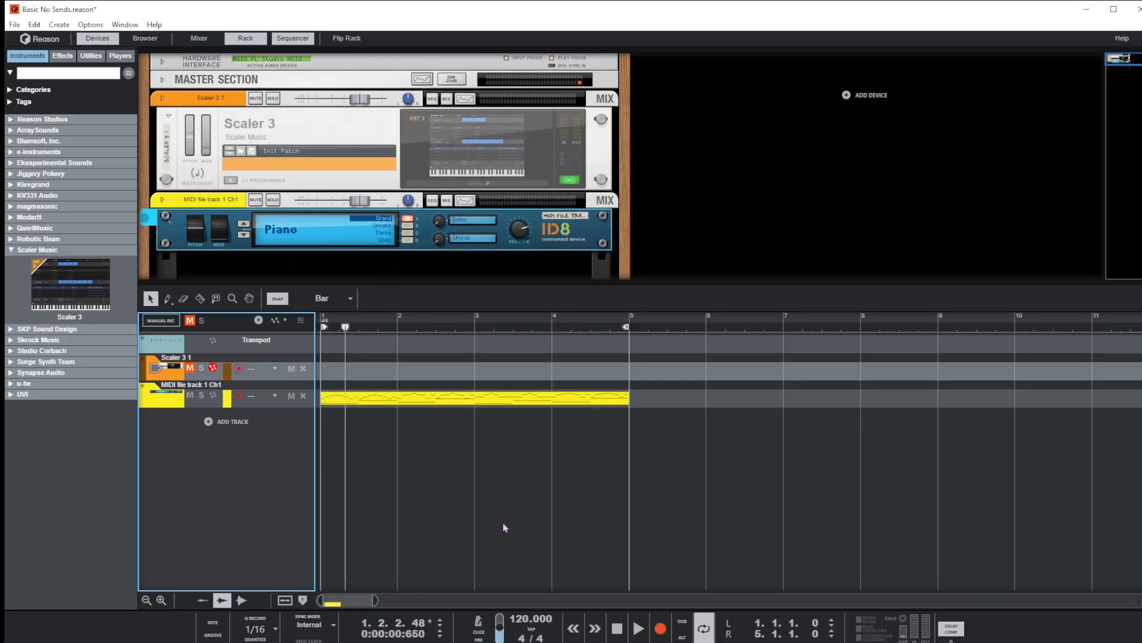
left_click(638, 629)
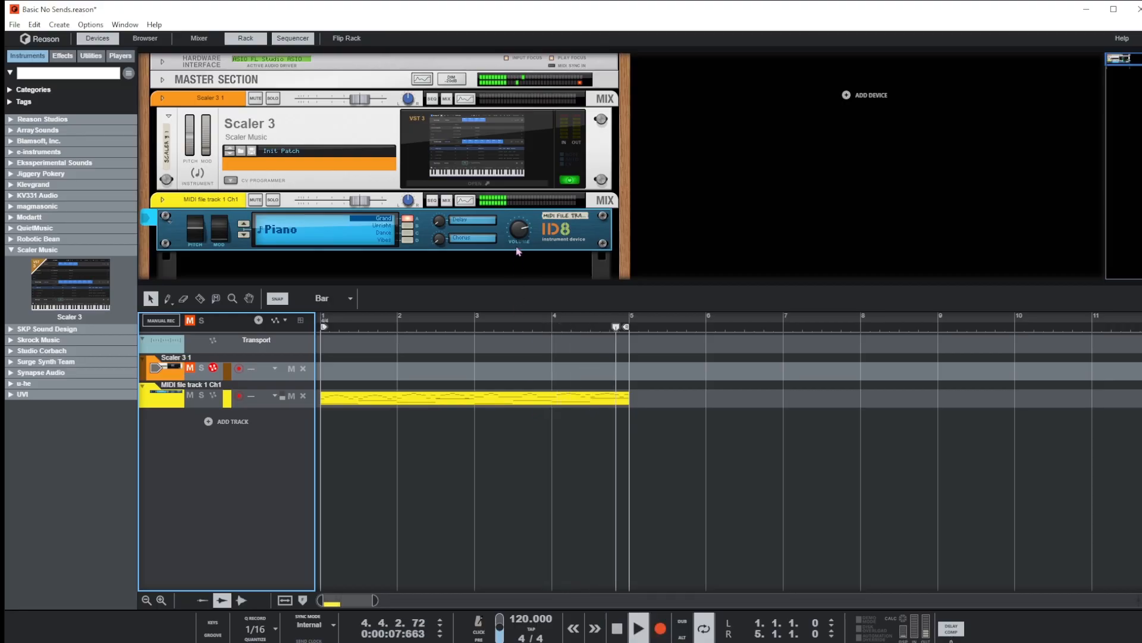
left_click_drag(516, 234, 514, 216)
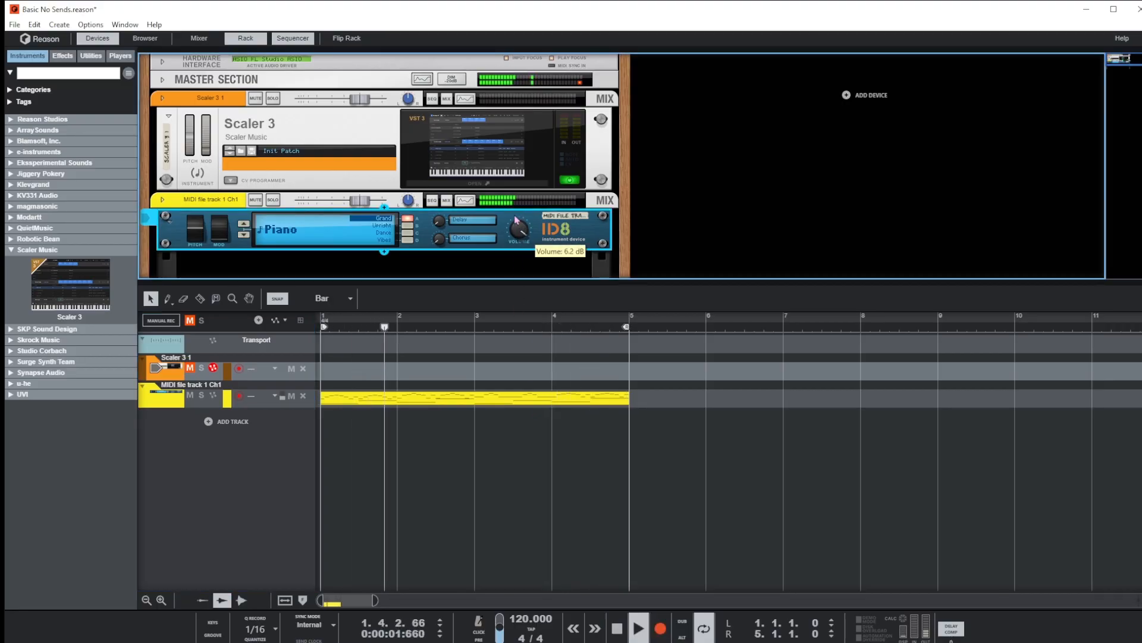
left_click(408, 240)
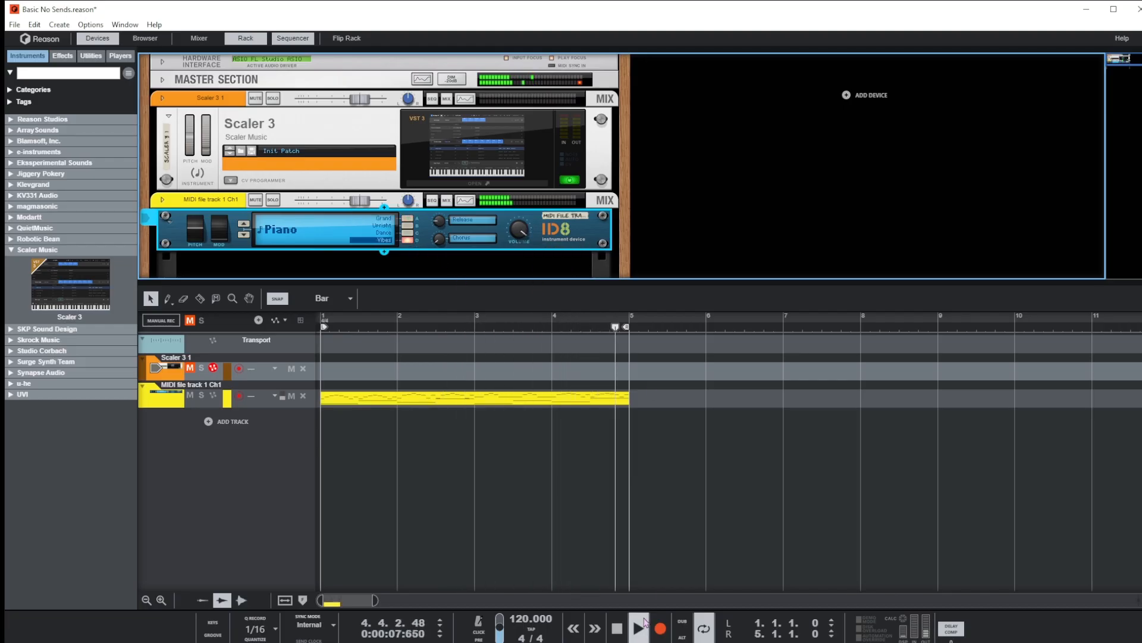
Step: Reopen Scaler 3 and save the session as a user preset named WIP Five
left_click(480, 152)
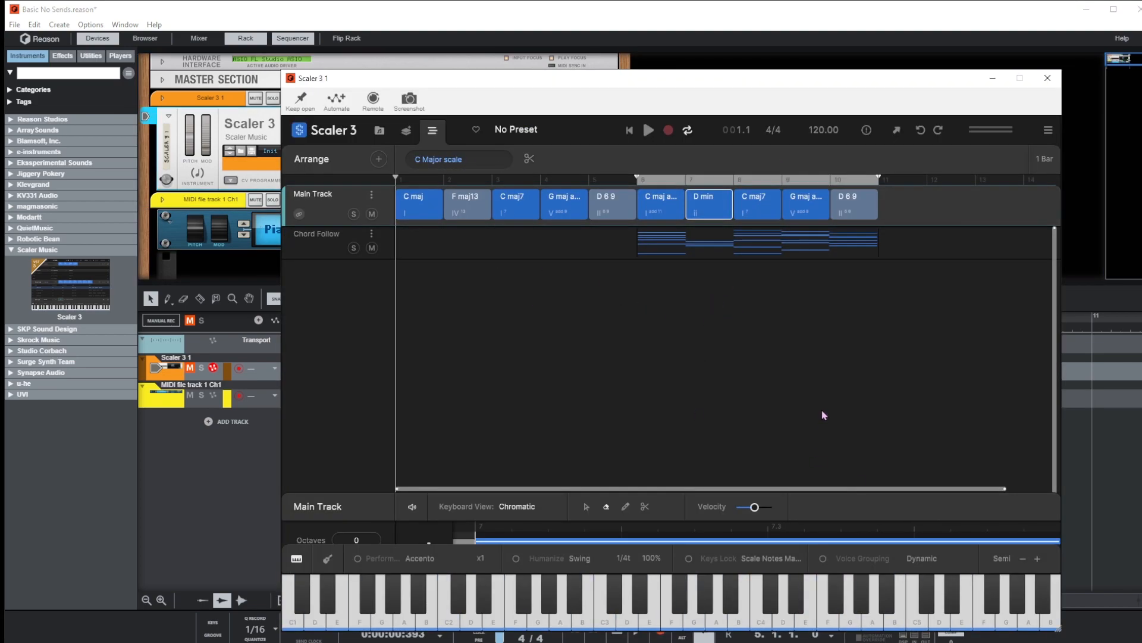
left_click(569, 127)
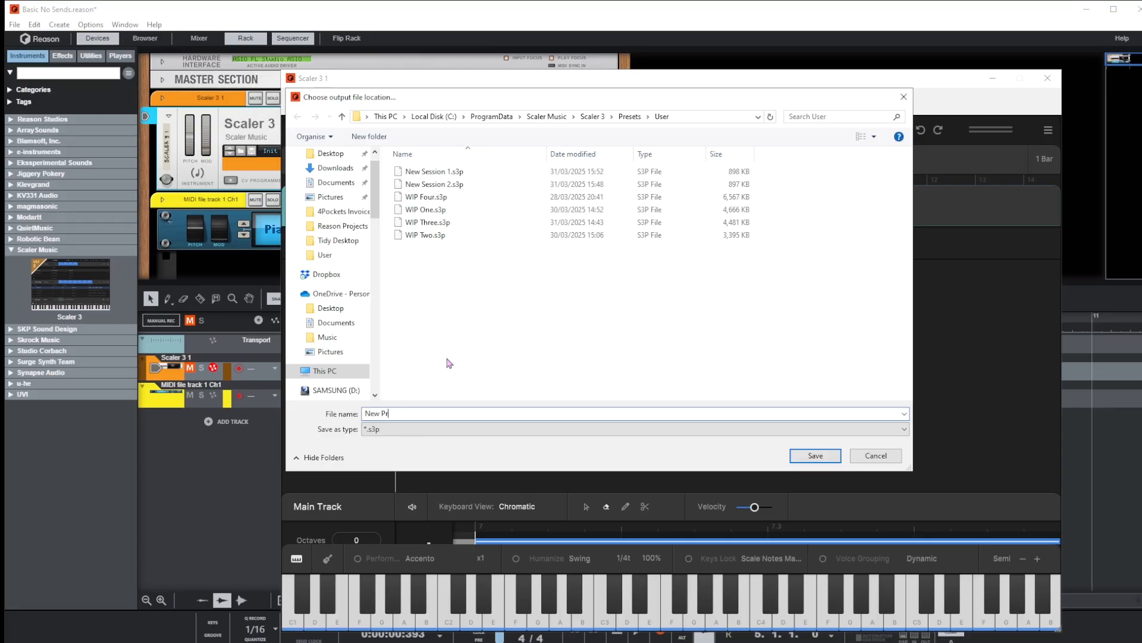
key("BackSpace")
key("BackSpace")
key("BackSpace")
key("BackSpace")
type("WIP")
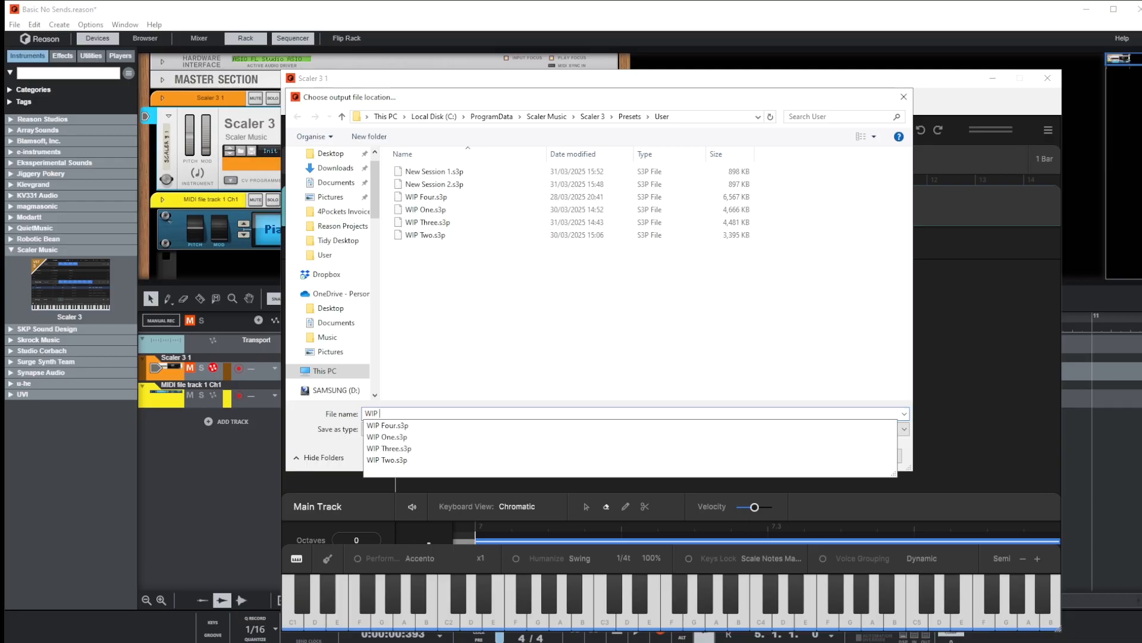
type("Five")
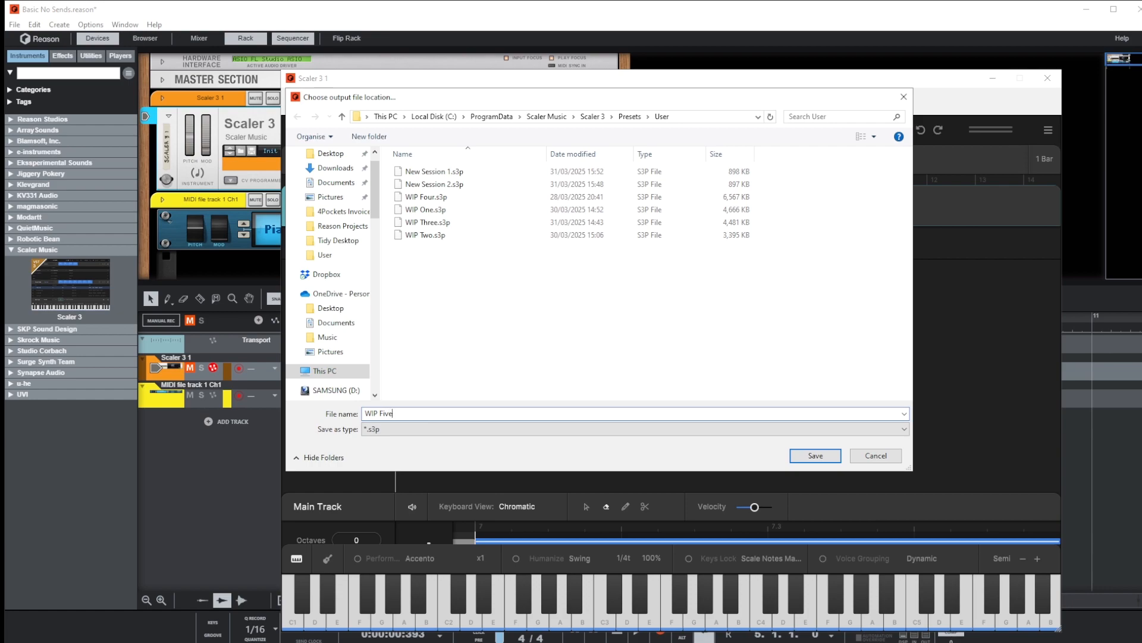
left_click(814, 455)
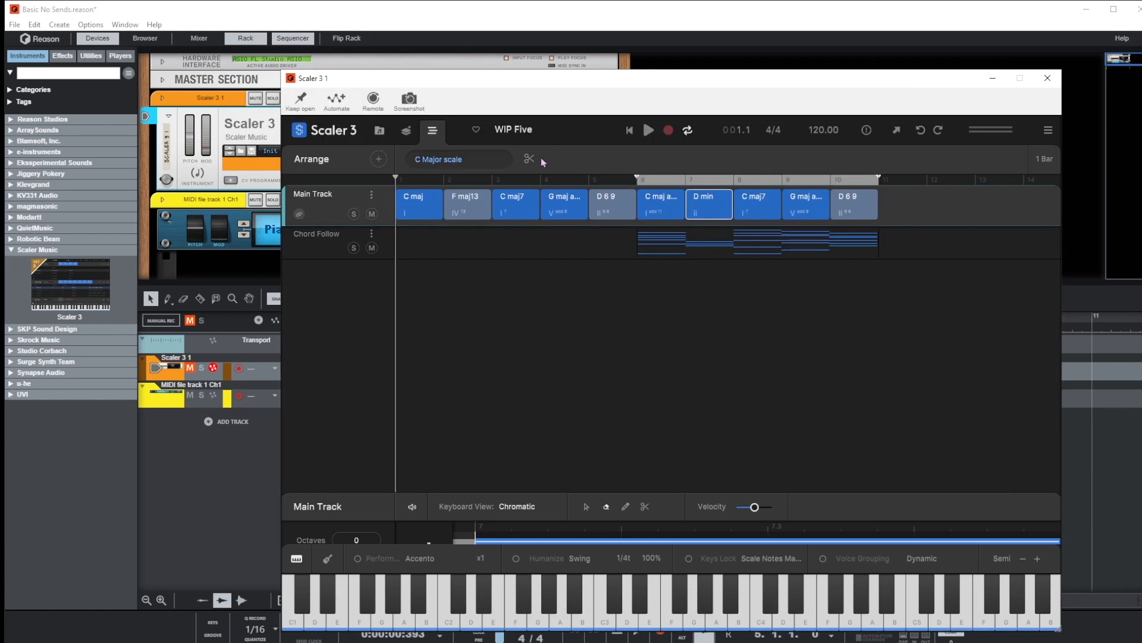
Step: Load the user preset WIP One and fit its whole arrangement in the timeline
left_click(522, 129)
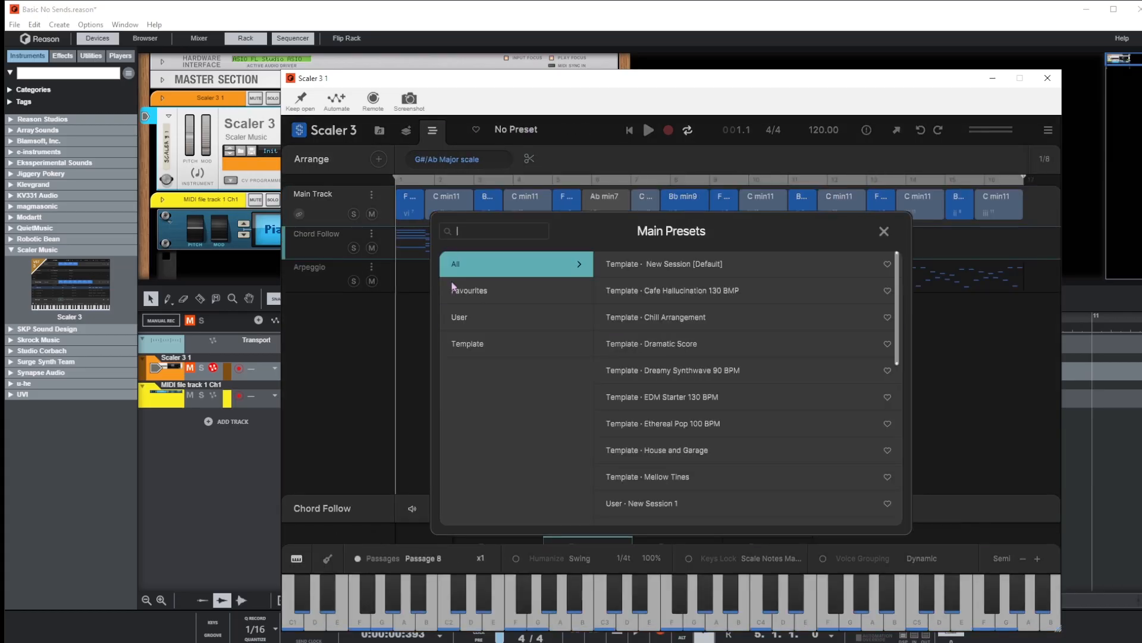
left_click(468, 317)
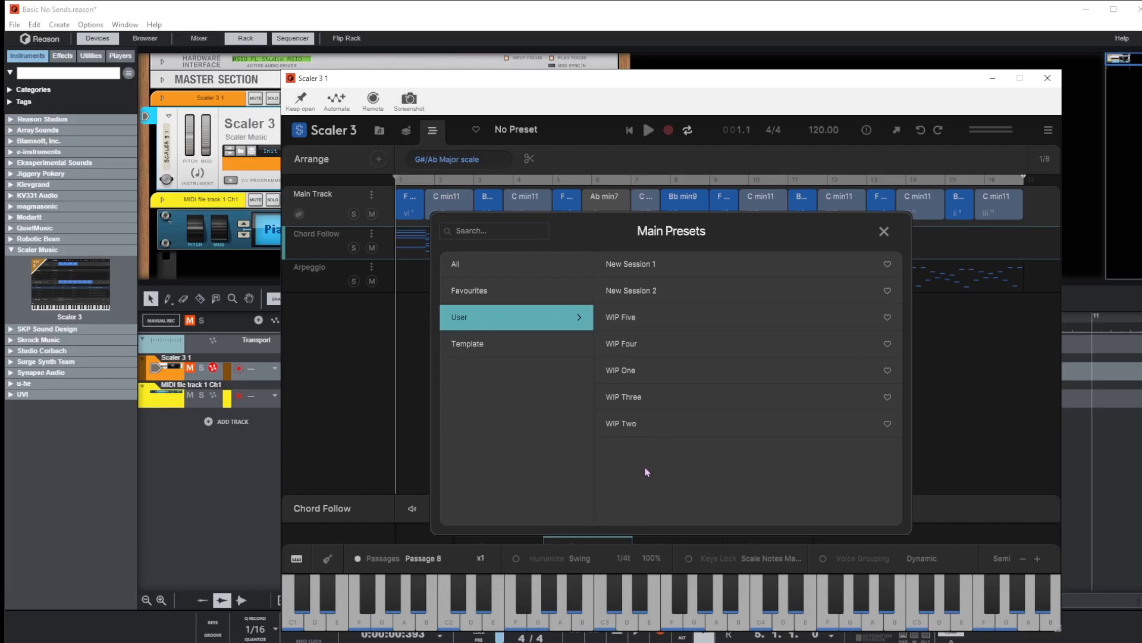
left_click(637, 373)
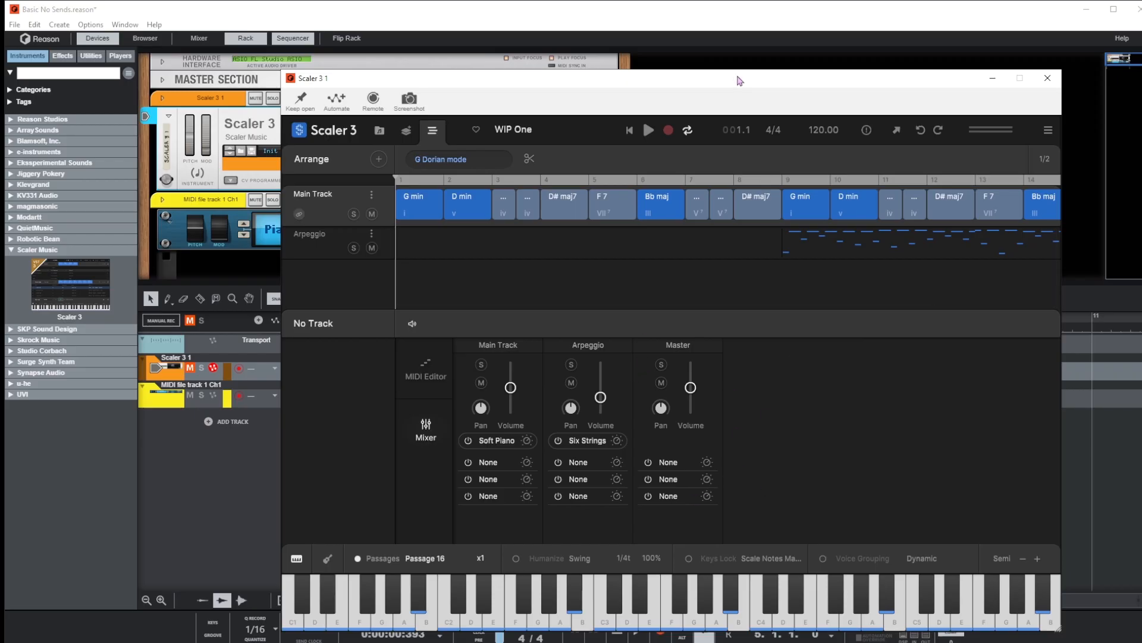
left_click_drag(741, 83, 710, 67)
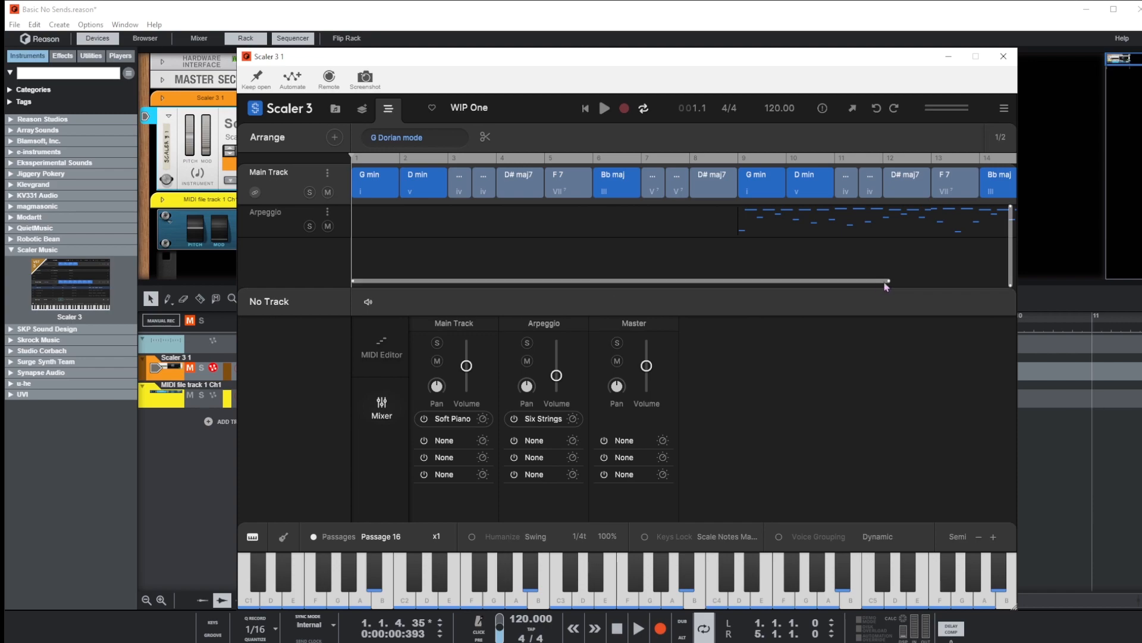
left_click_drag(886, 280, 1032, 277)
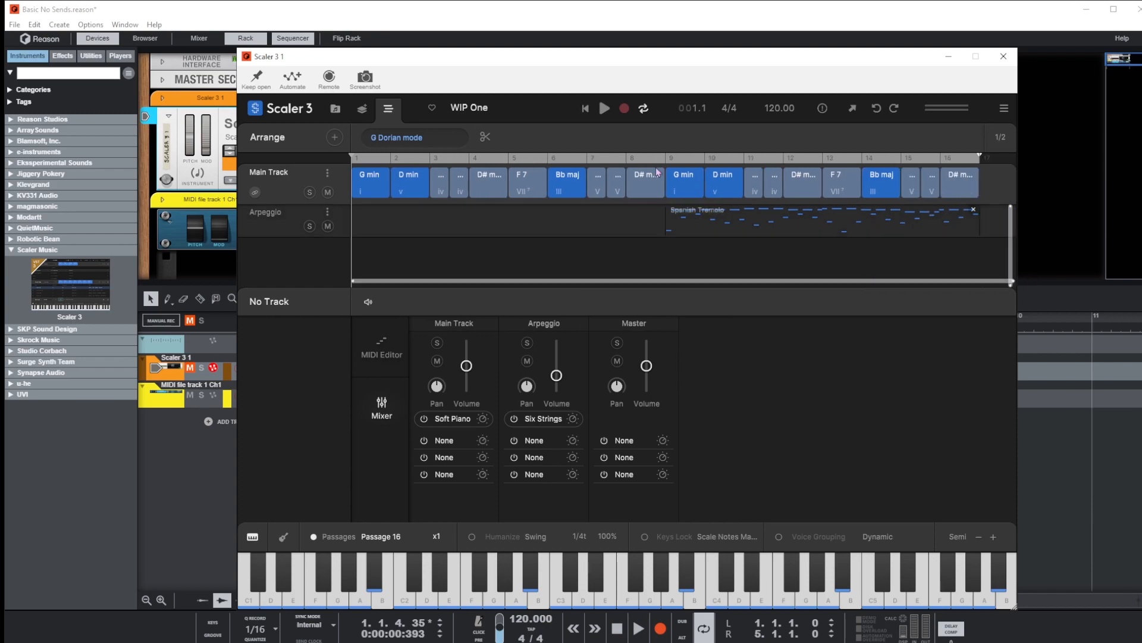
Step: Play WIP One while raising the Main Track and Arpeggio volumes, and return the playhead to the start
left_click(605, 109)
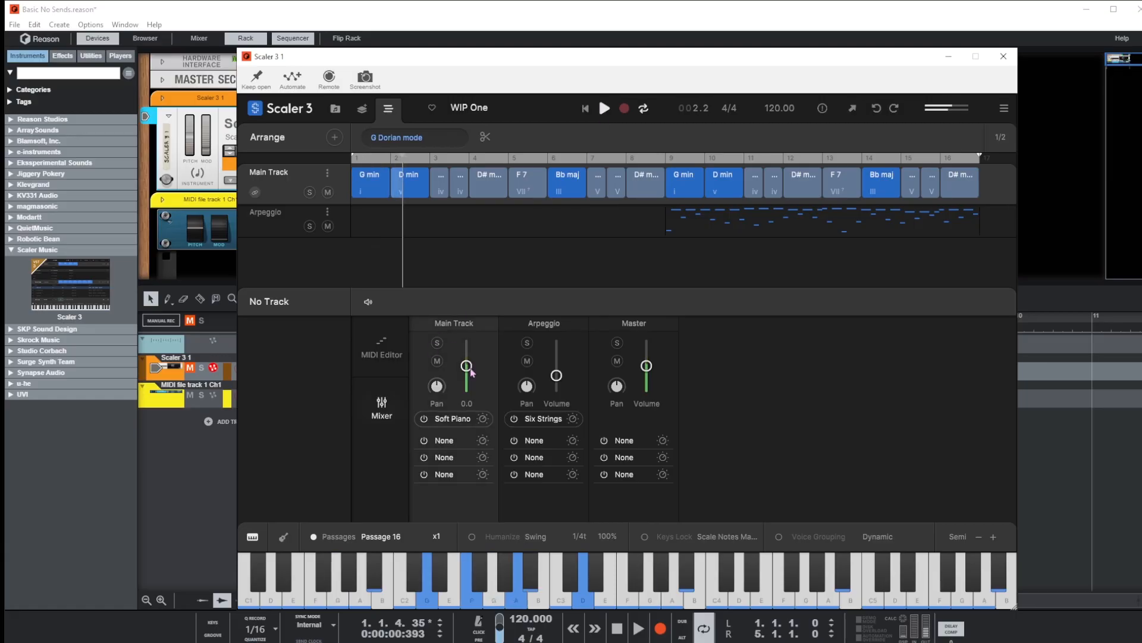
left_click_drag(466, 365, 467, 355)
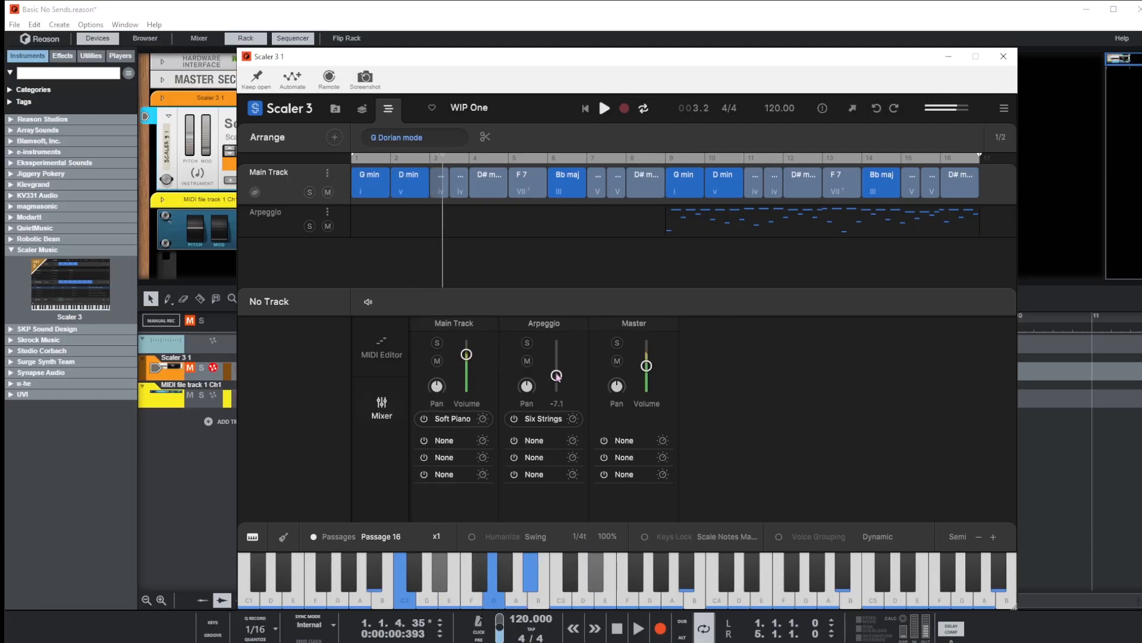
left_click_drag(556, 375, 558, 370)
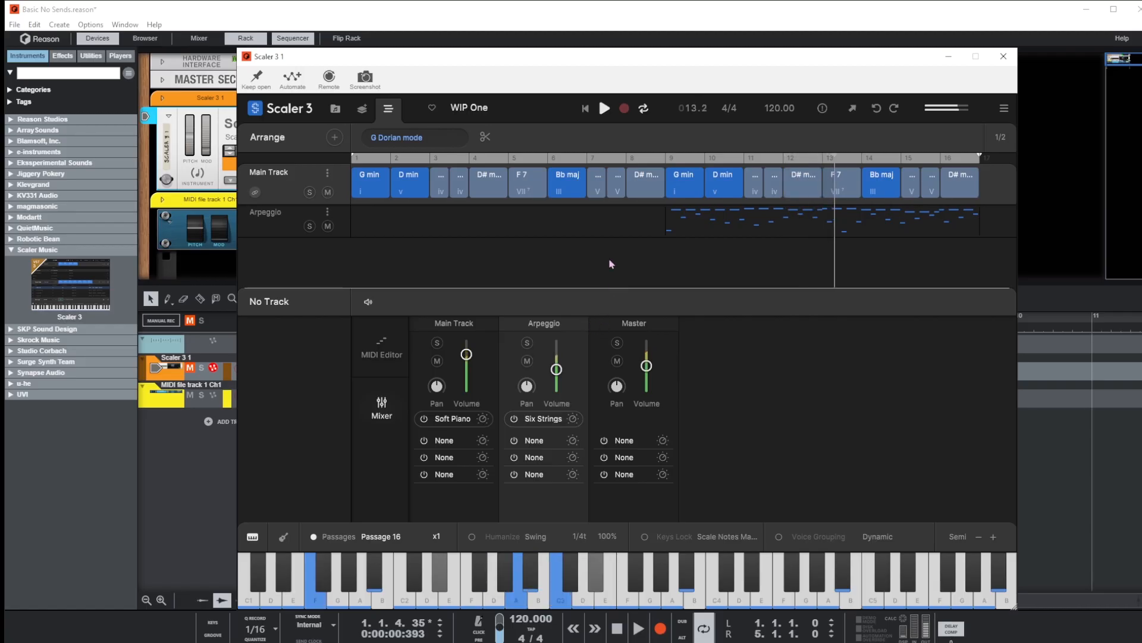
left_click(606, 110)
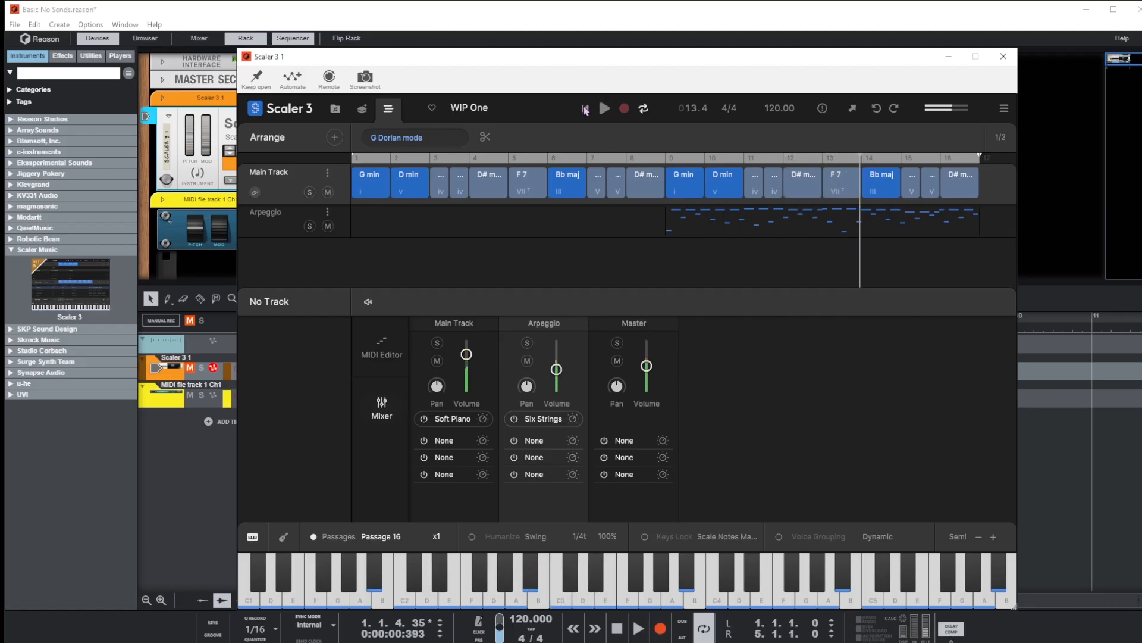
left_click(585, 110)
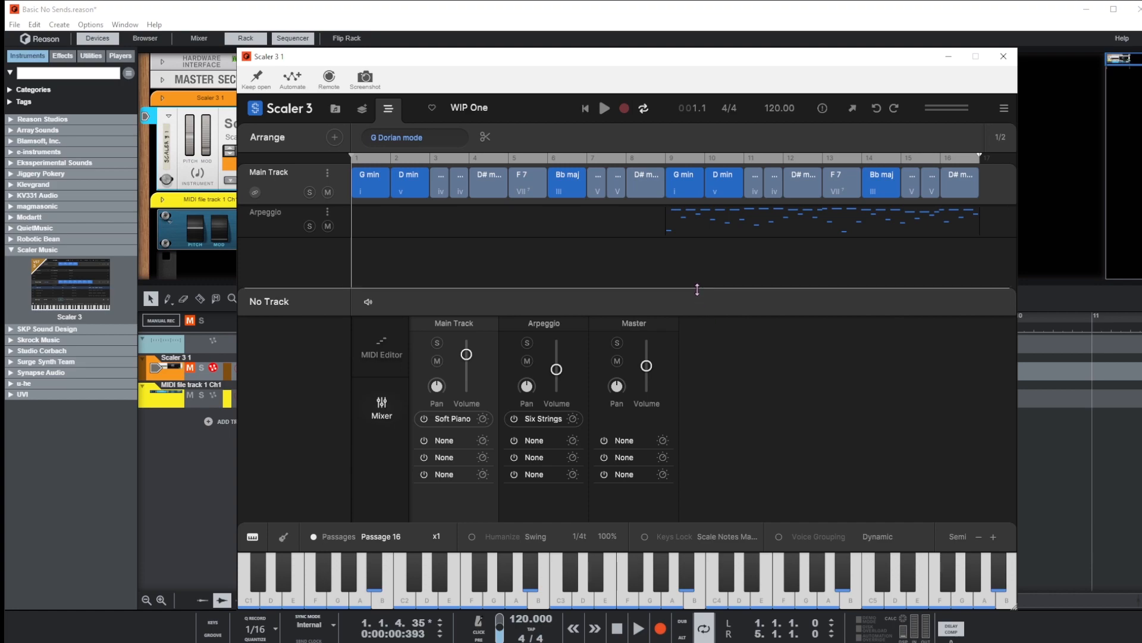
Step: Enlarge the arrangement area and audition several chord bubbles, including C minor, F minor and Eb, in the Explore view
left_click_drag(698, 292, 728, 316)
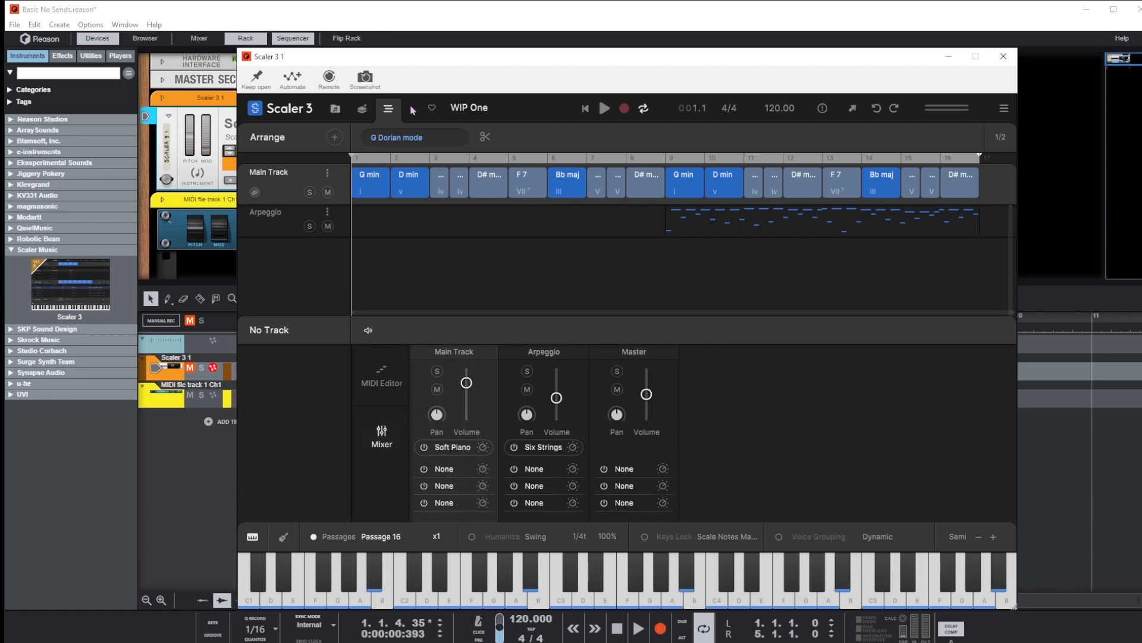
left_click(362, 110)
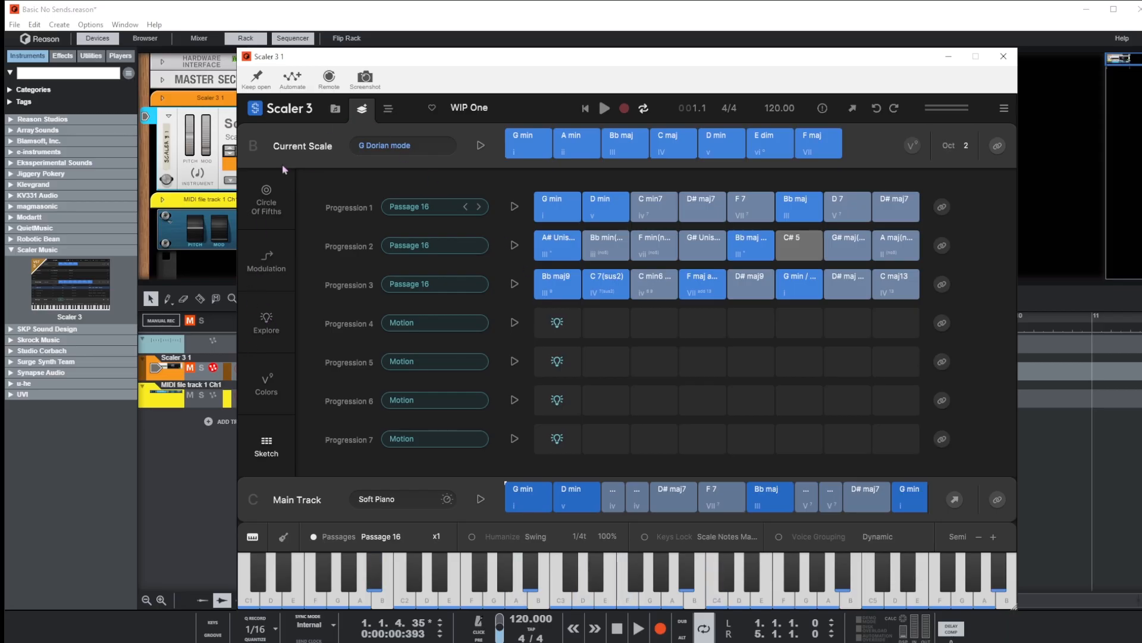
left_click(270, 329)
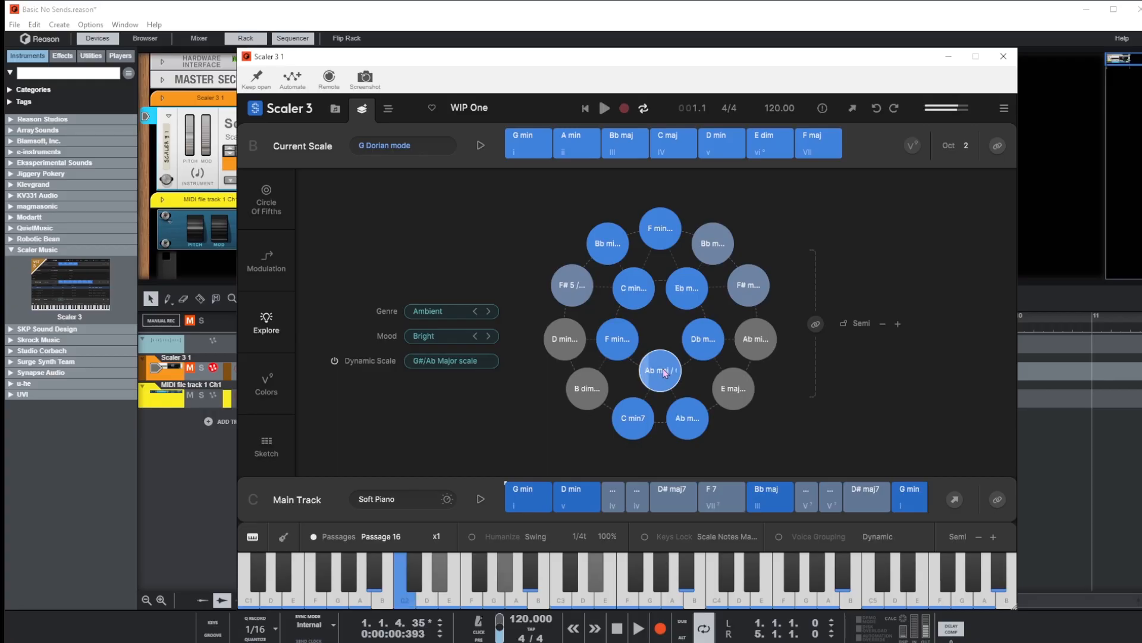
left_click(635, 288)
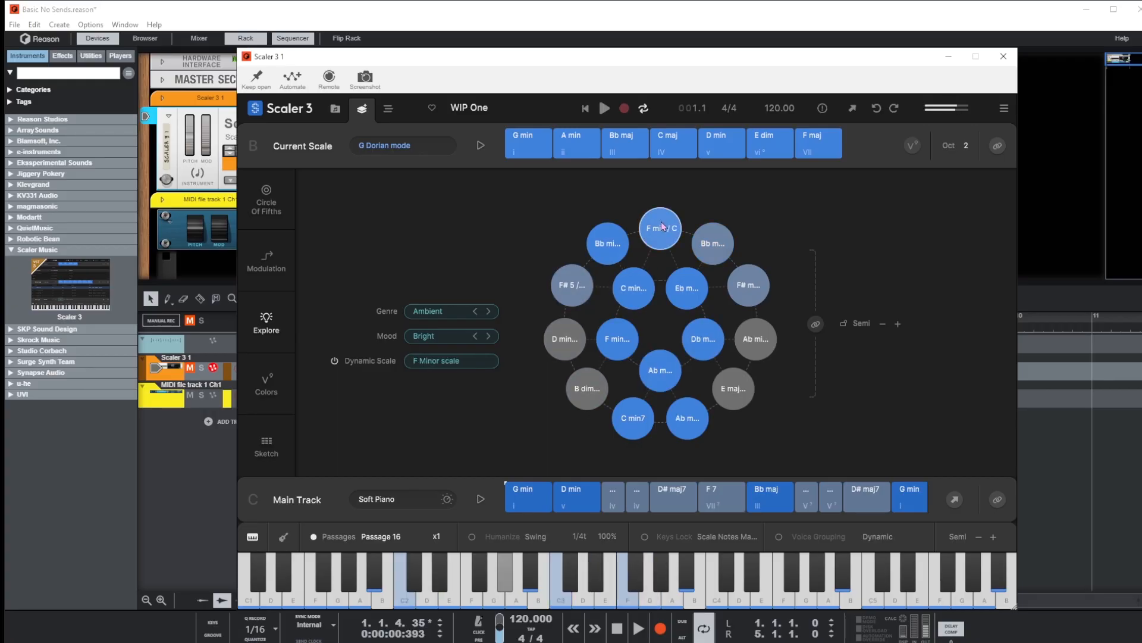
left_click(684, 288)
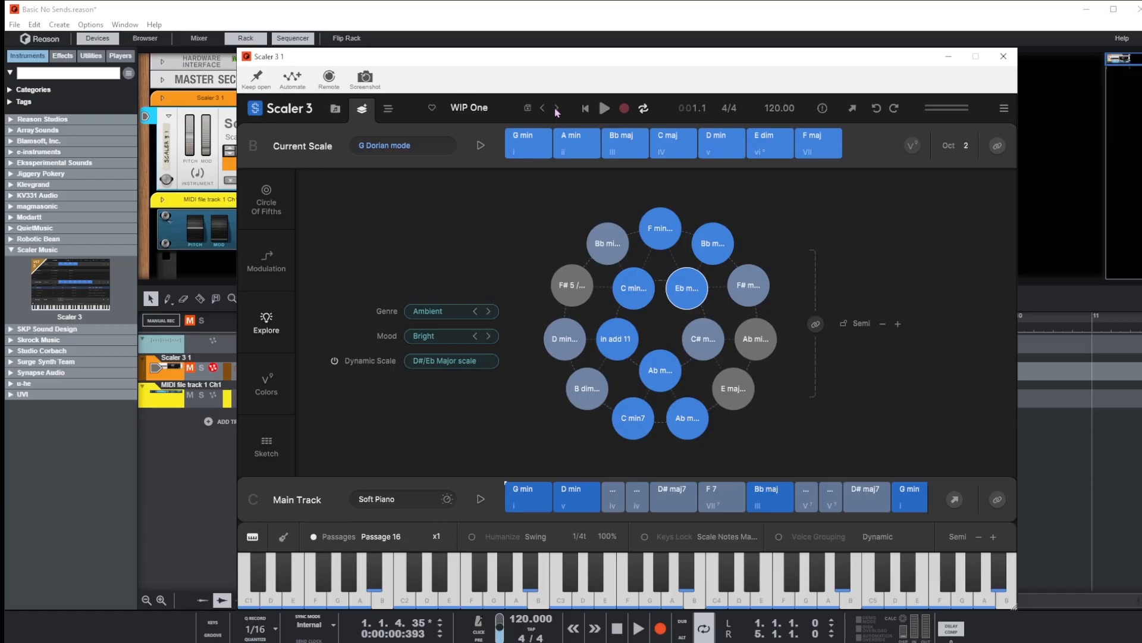
Step: Start a new session, load Pianoteq 8 (VST3) as the Main Track instrument, and test a note on its keyboard
left_click(470, 108)
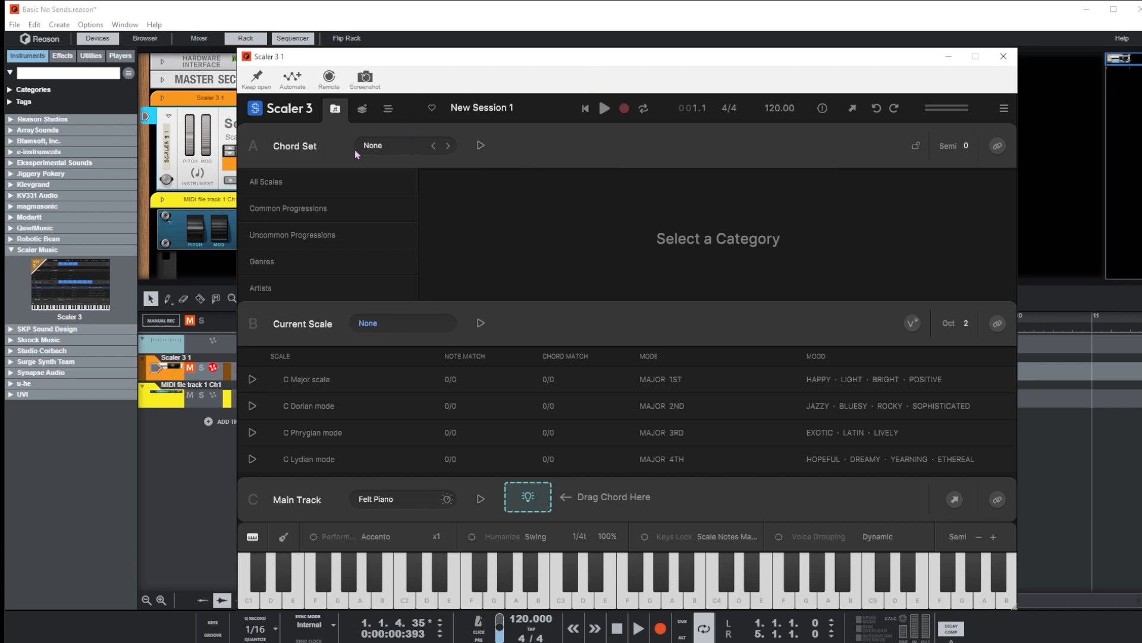
left_click(388, 110)
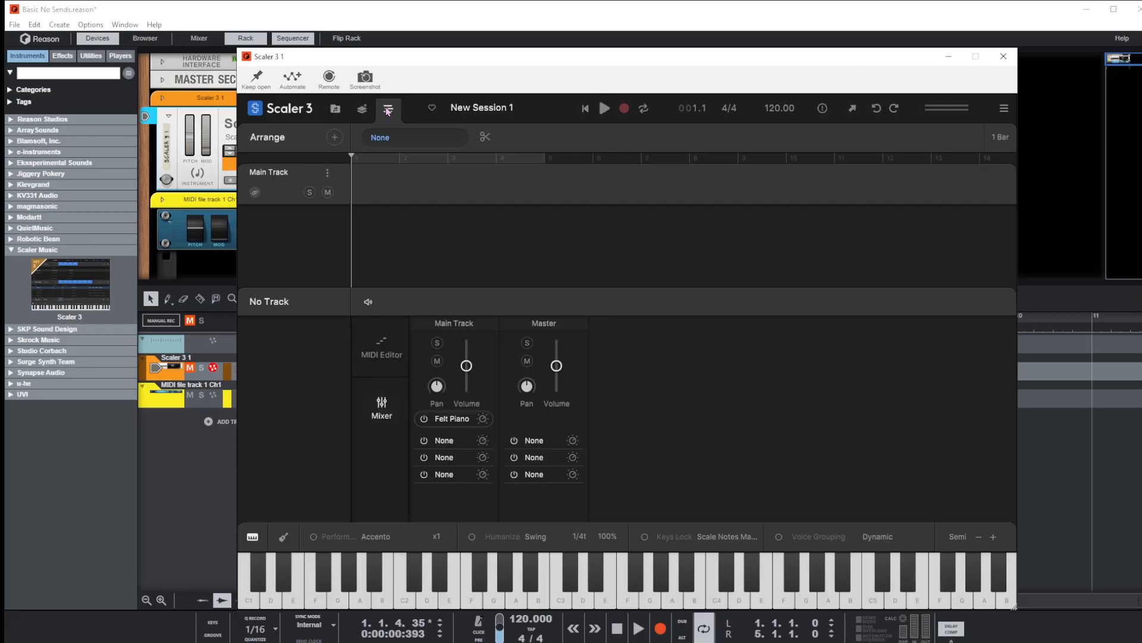
left_click(455, 419)
left_click(430, 321)
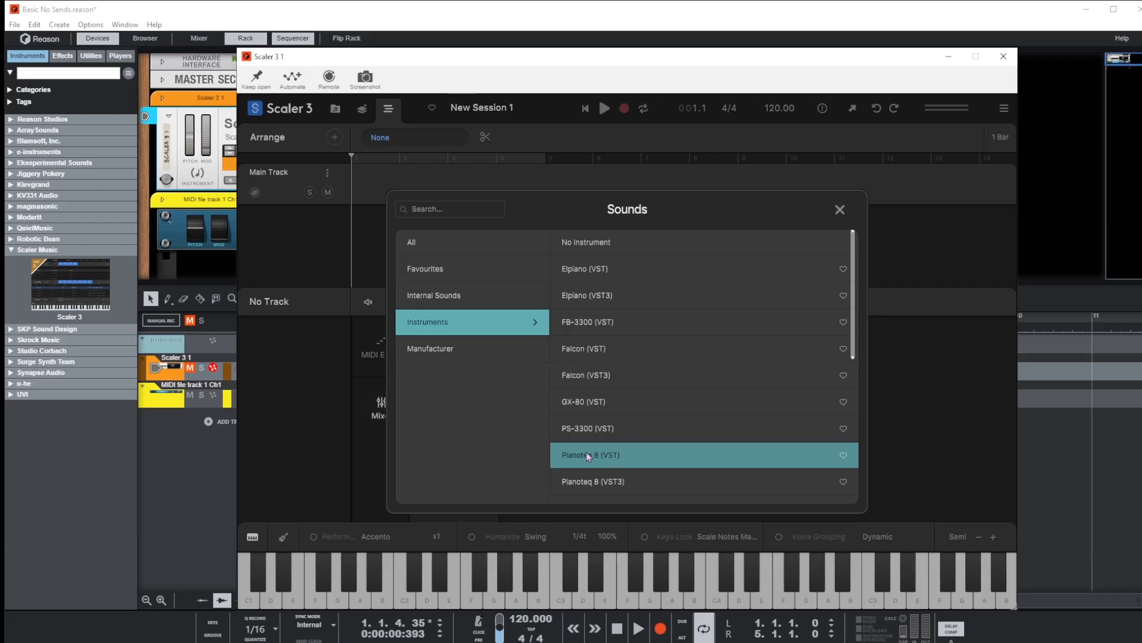
left_click(587, 479)
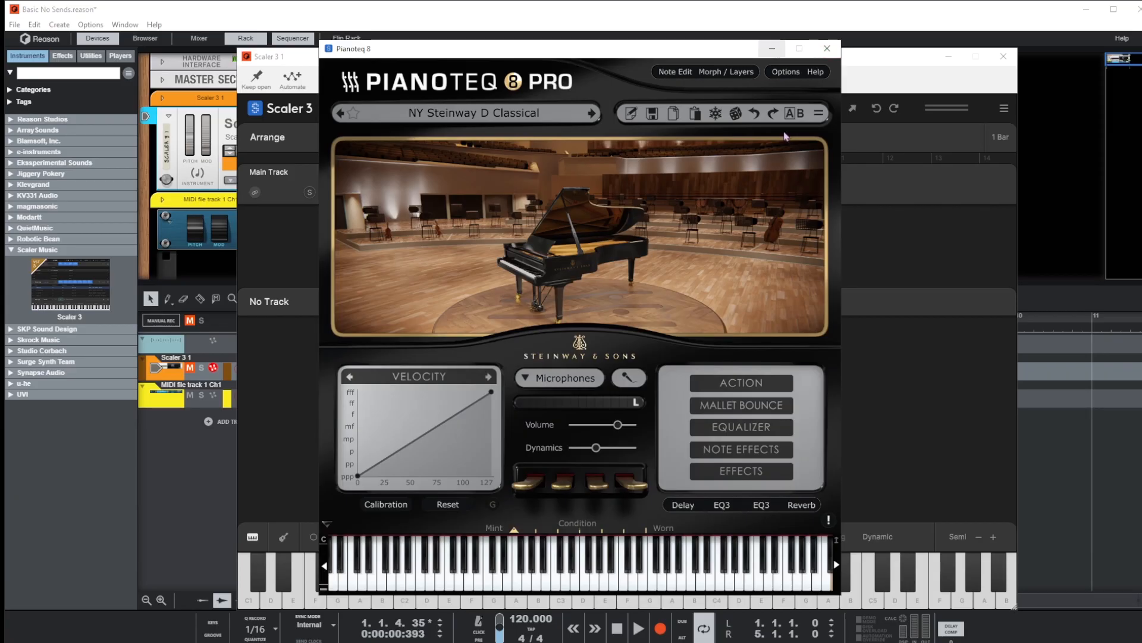
left_click(605, 560)
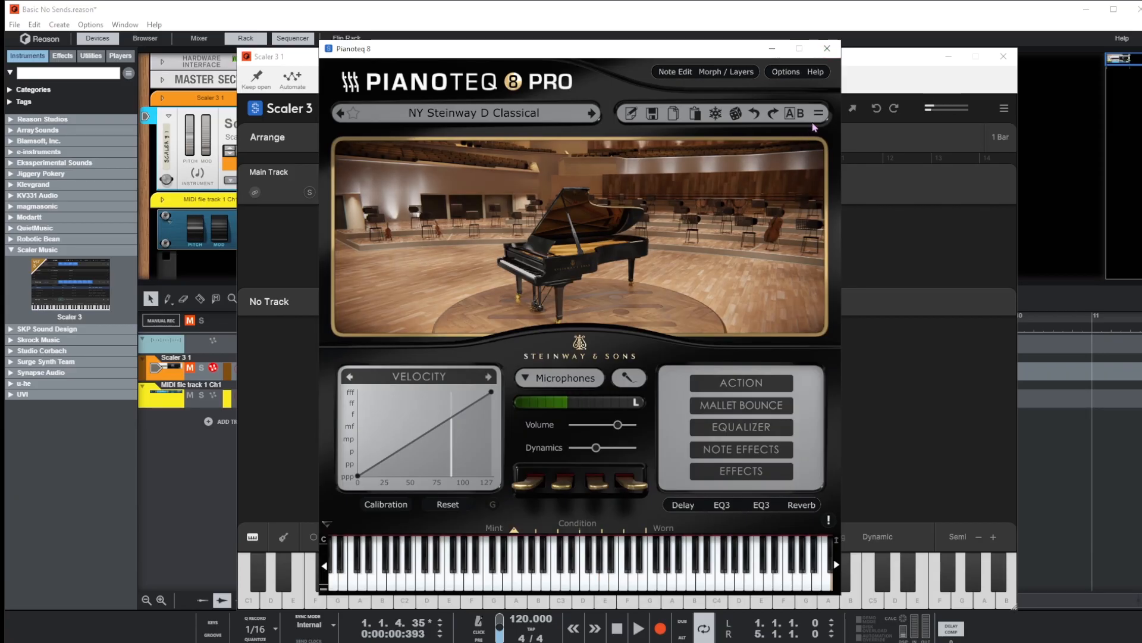
left_click(773, 49)
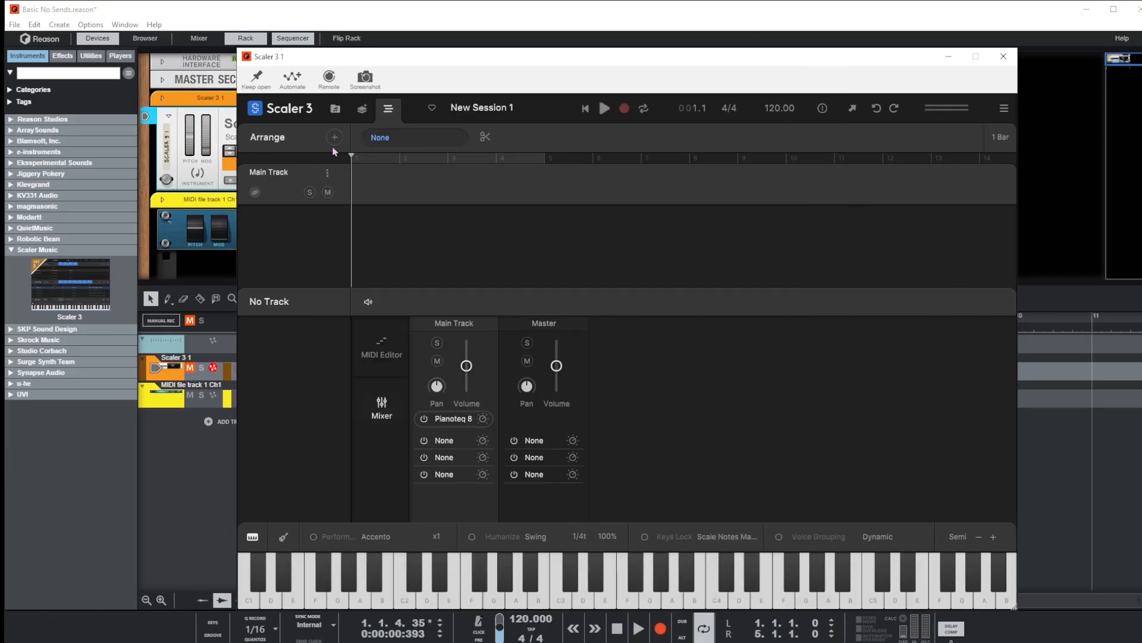
Step: Load the Bossa Nova 1 chord set from the Bossa Nova genre and play it
left_click(336, 110)
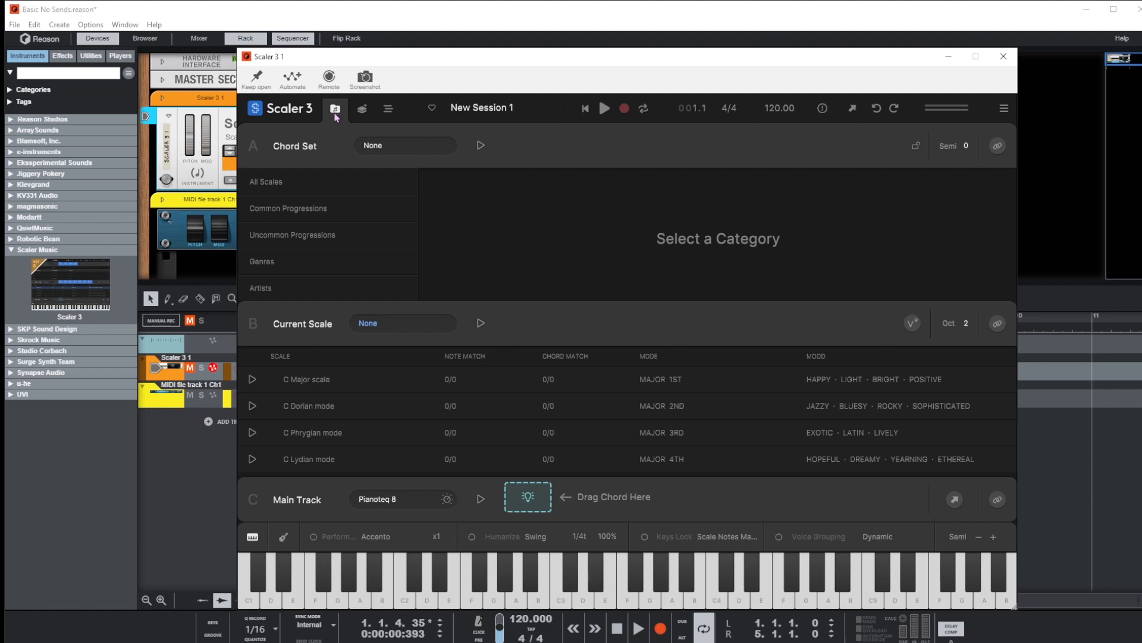
left_click(271, 265)
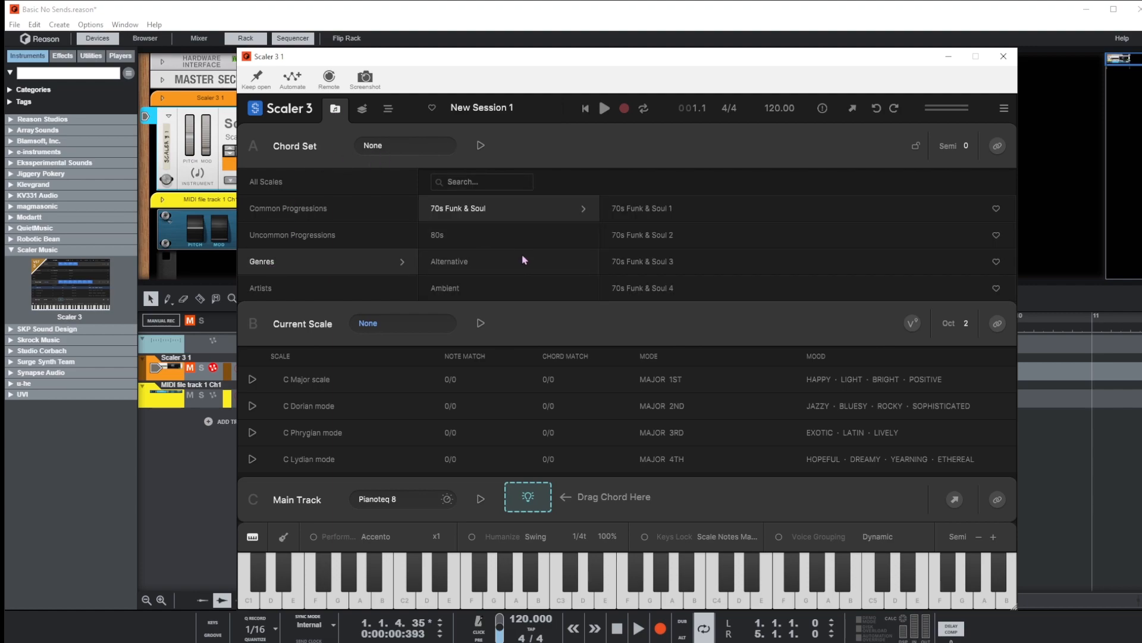
scroll(523, 260, "down", 2)
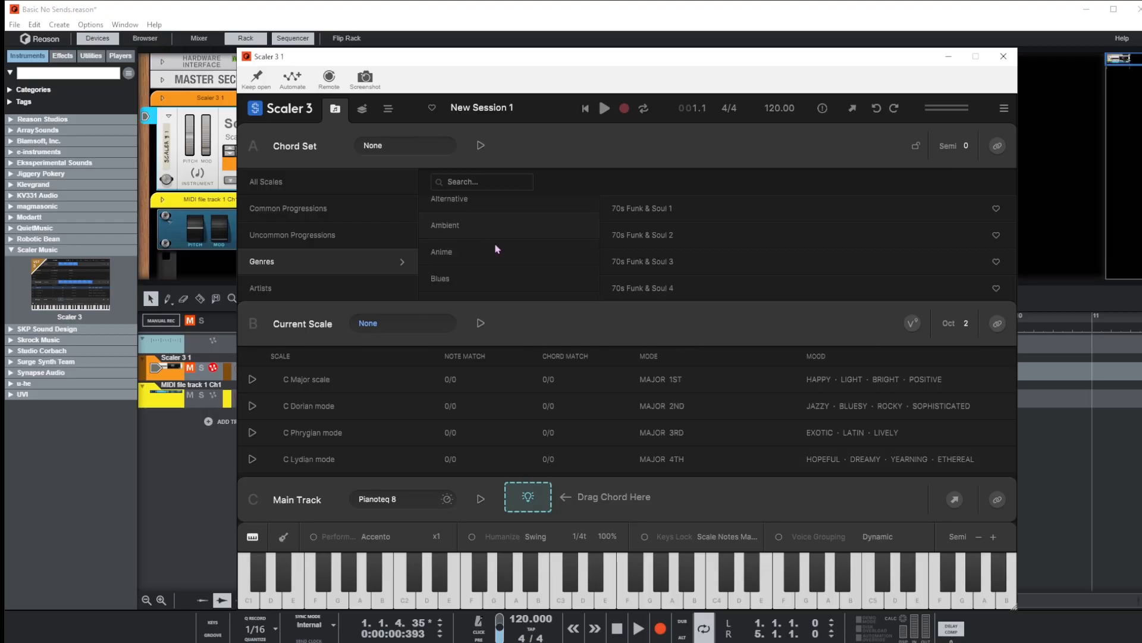
scroll(497, 249, "down", 3)
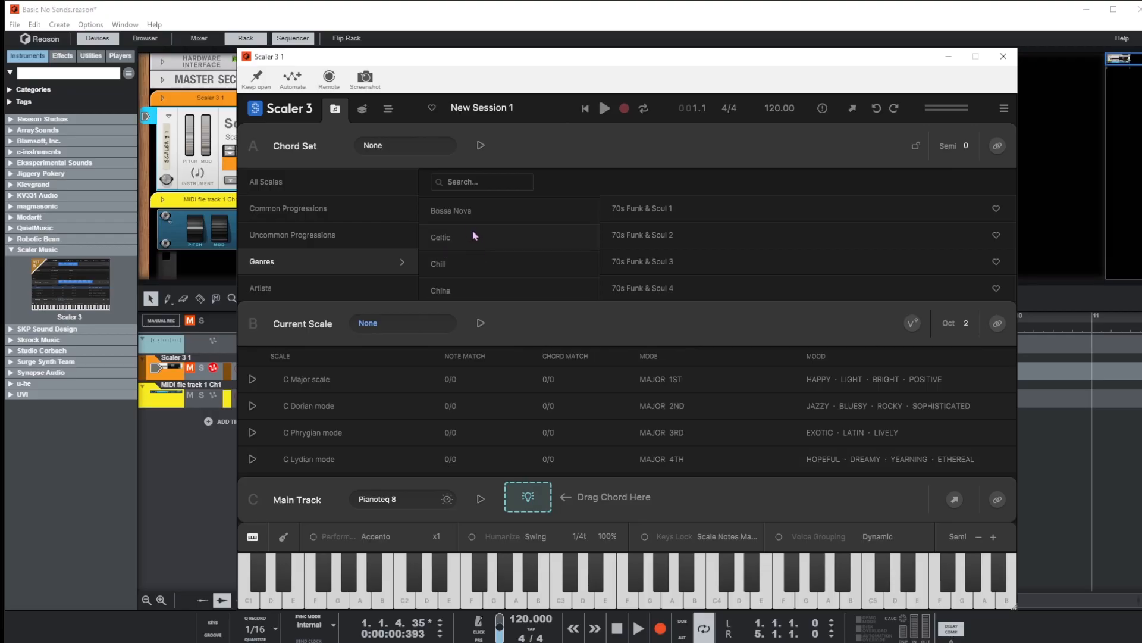
left_click(470, 213)
left_click(645, 213)
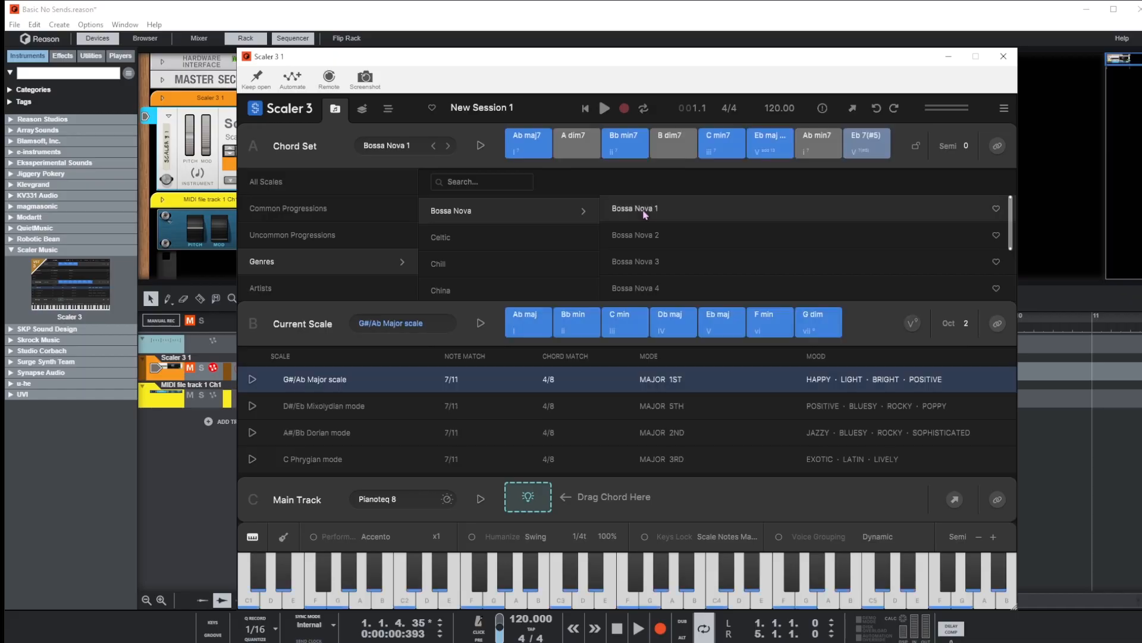
left_click(480, 145)
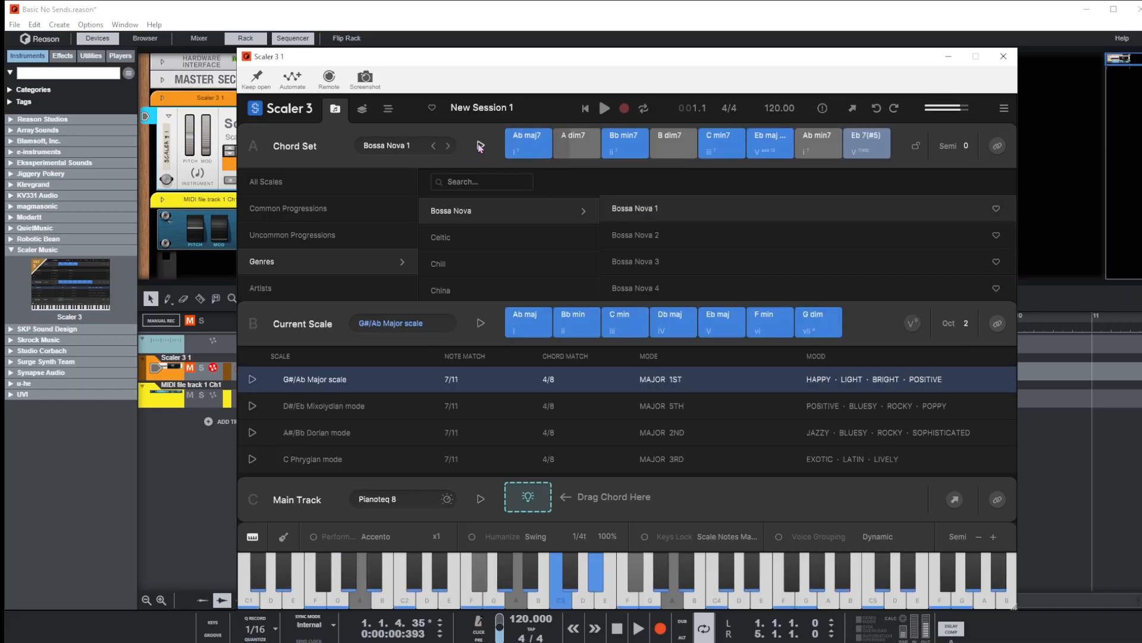
Step: Lower the Main Track volume to -5.5 in the mixer while the chord set plays
left_click(388, 109)
left_click_drag(467, 365, 467, 377)
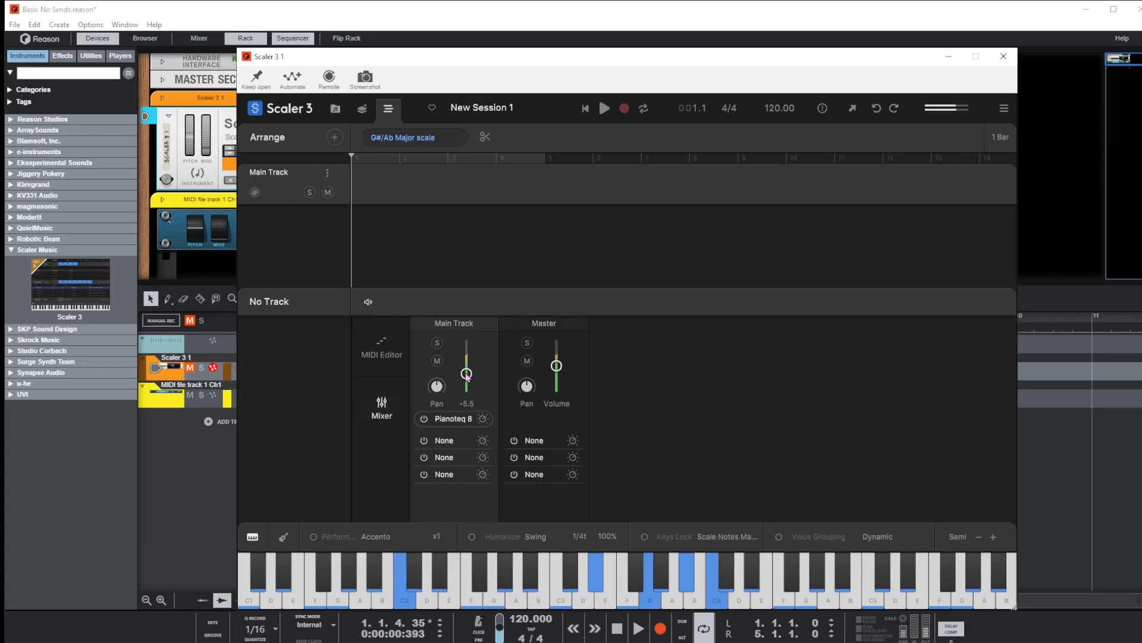
left_click(458, 419)
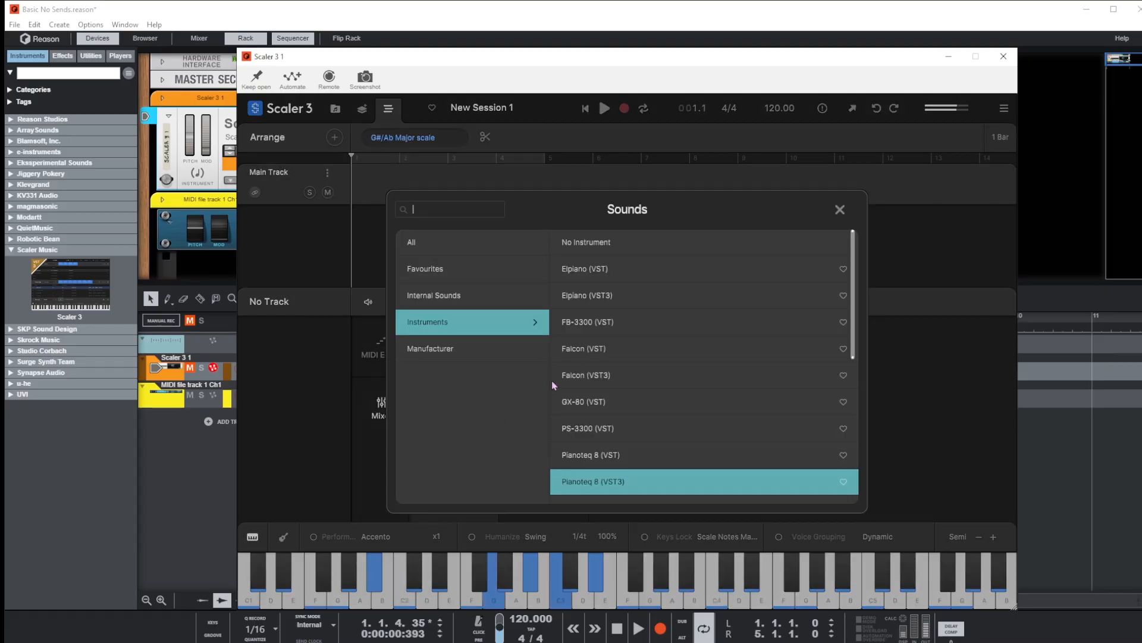
left_click(839, 210)
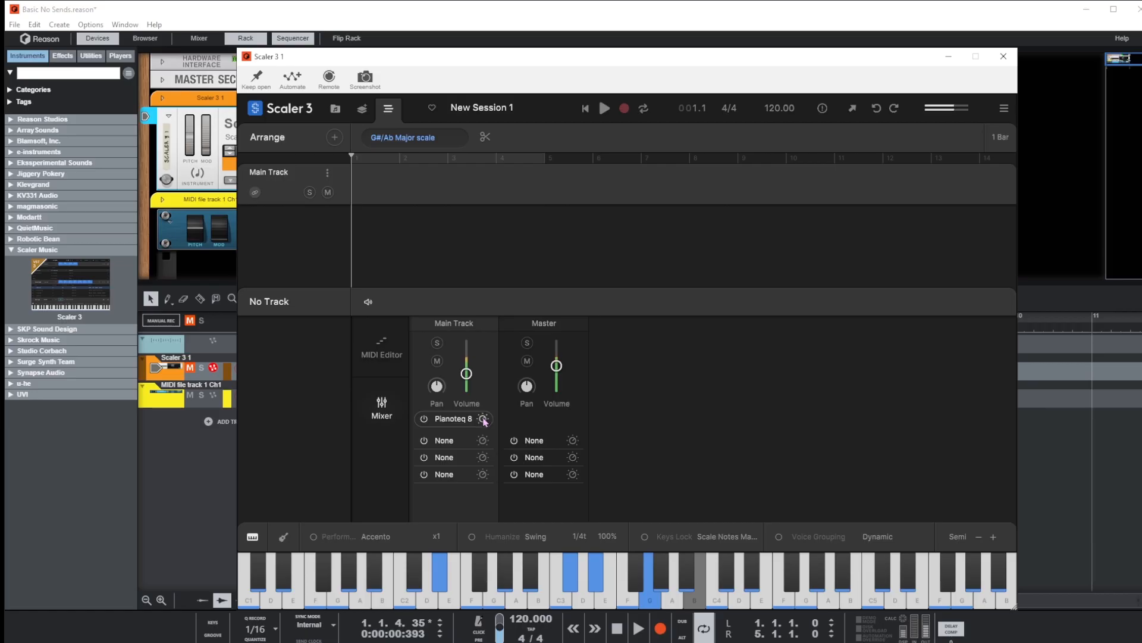
Step: Switch the Main Track's Pianoteq 8 to the MKI Cinematic preset from Vintage Tines MKI and close its window
left_click(483, 419)
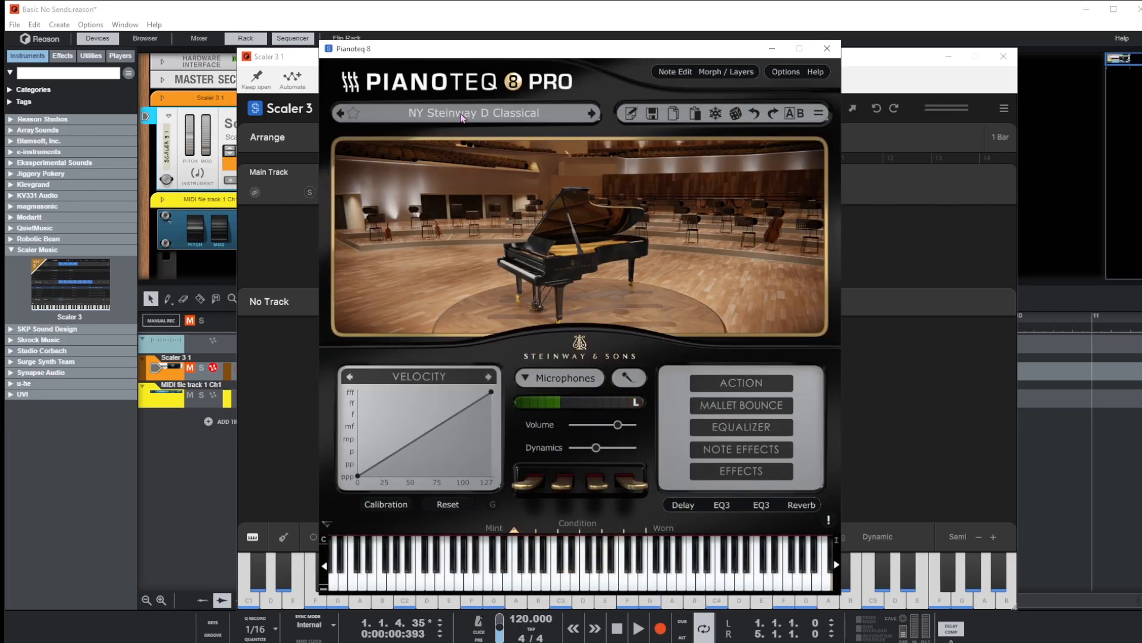
left_click(463, 117)
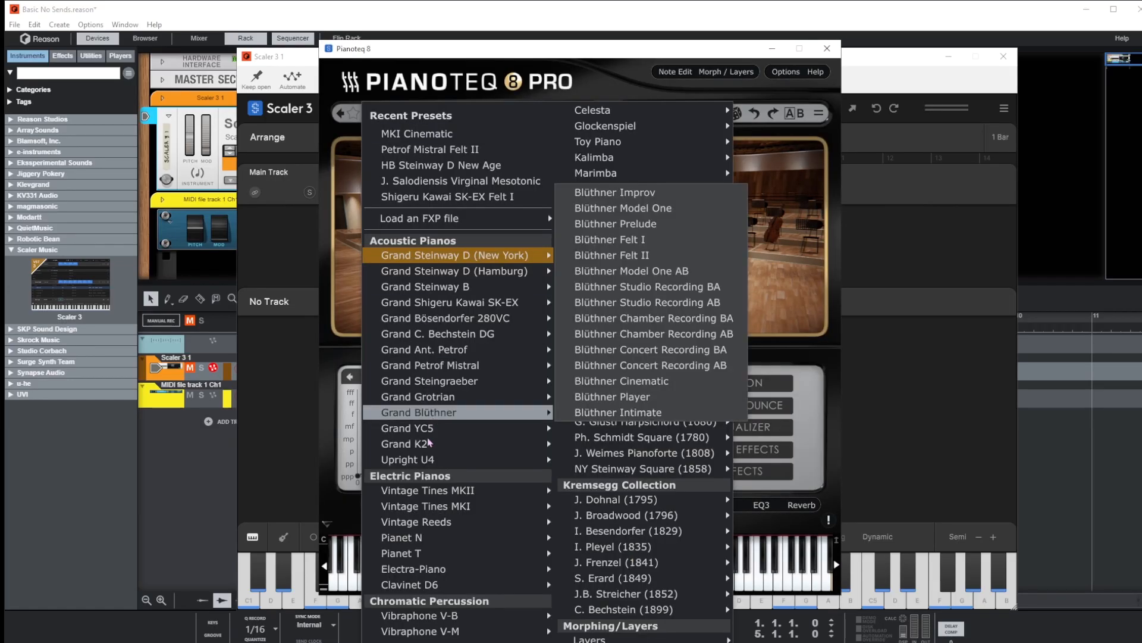
mouse_move(428, 492)
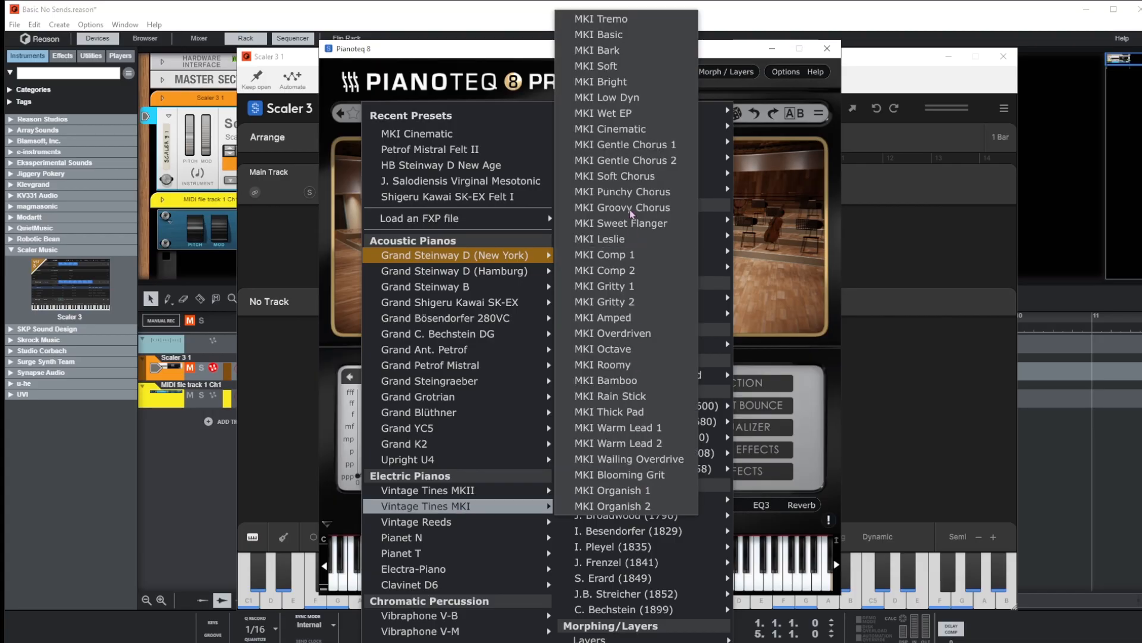
left_click(626, 134)
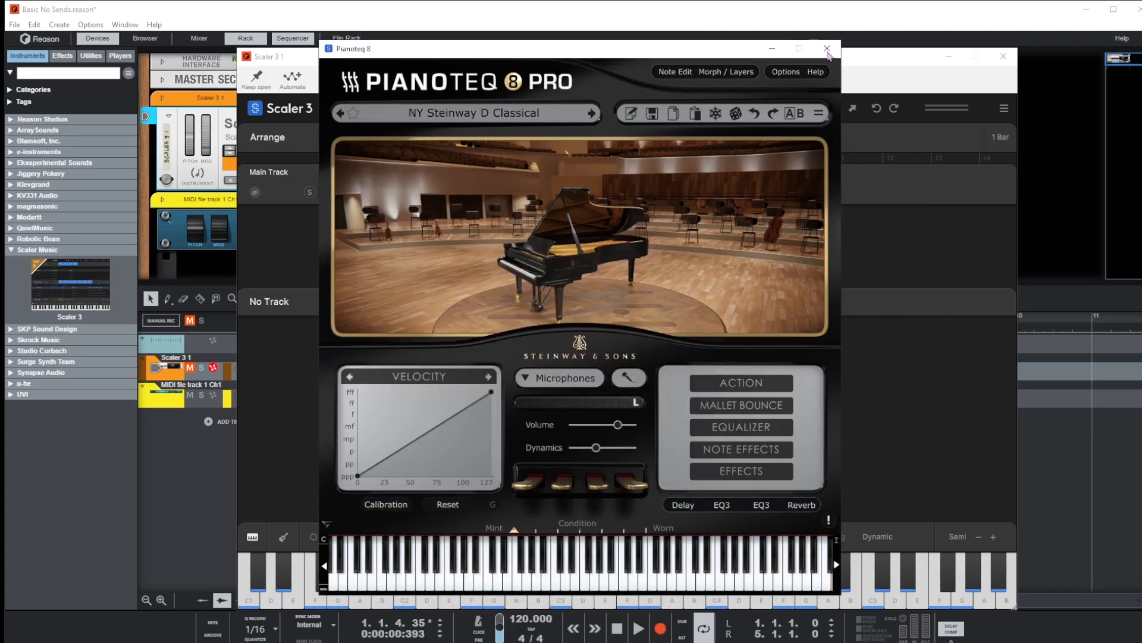
left_click(828, 49)
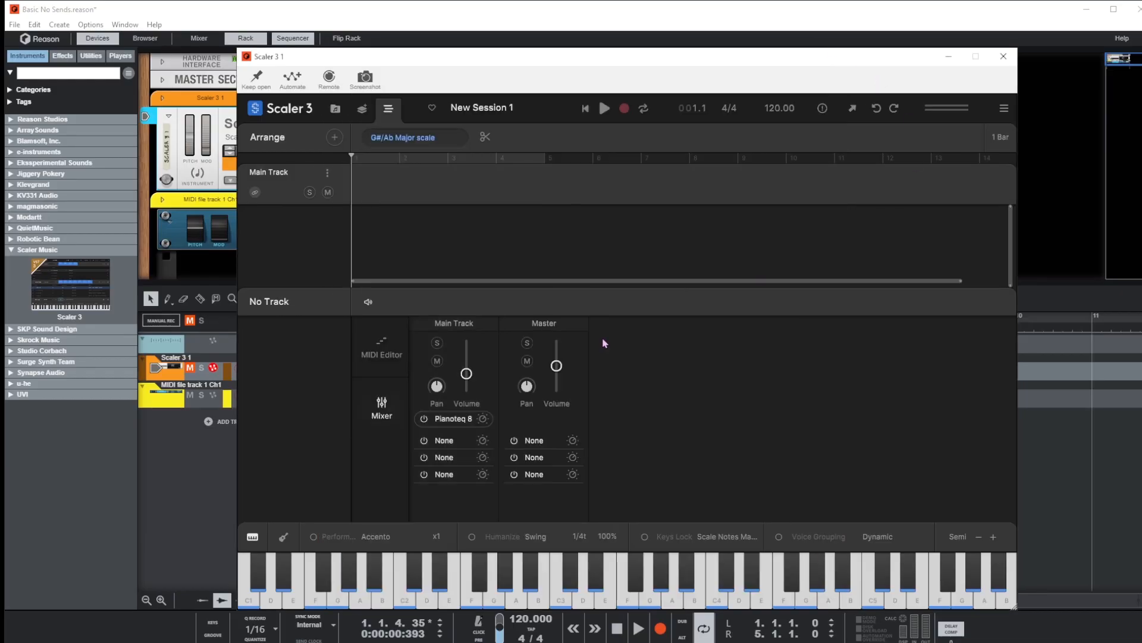
Step: Play Bossa Nova 1 with the new sound, switch the chord set to Bossa Nova 2 and play it
left_click(335, 108)
left_click(480, 145)
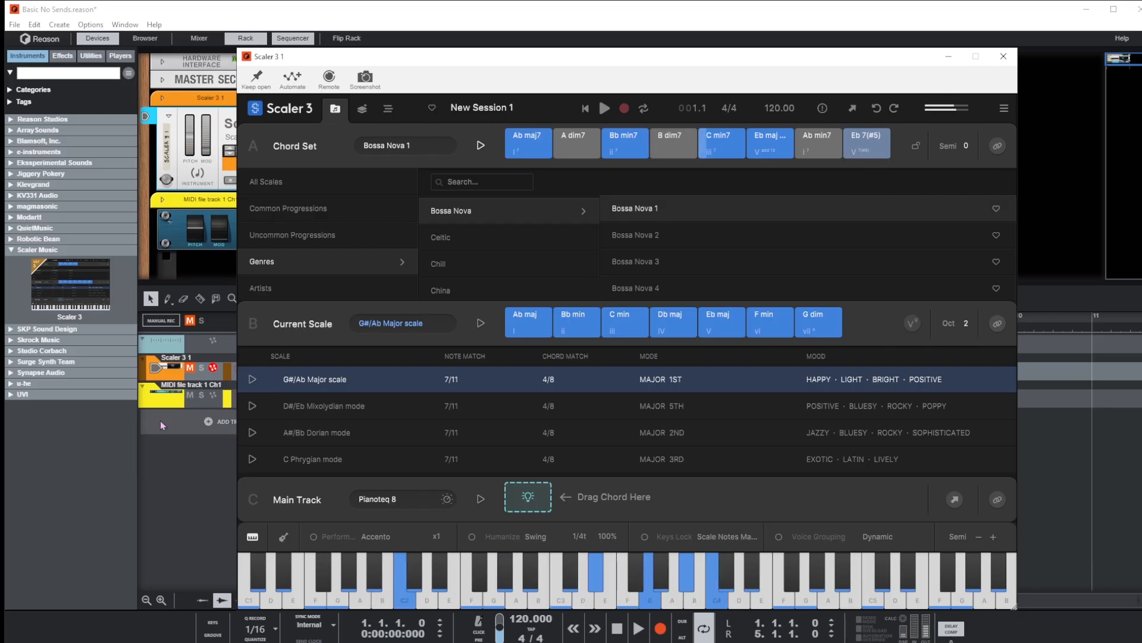
mouse_move(448, 149)
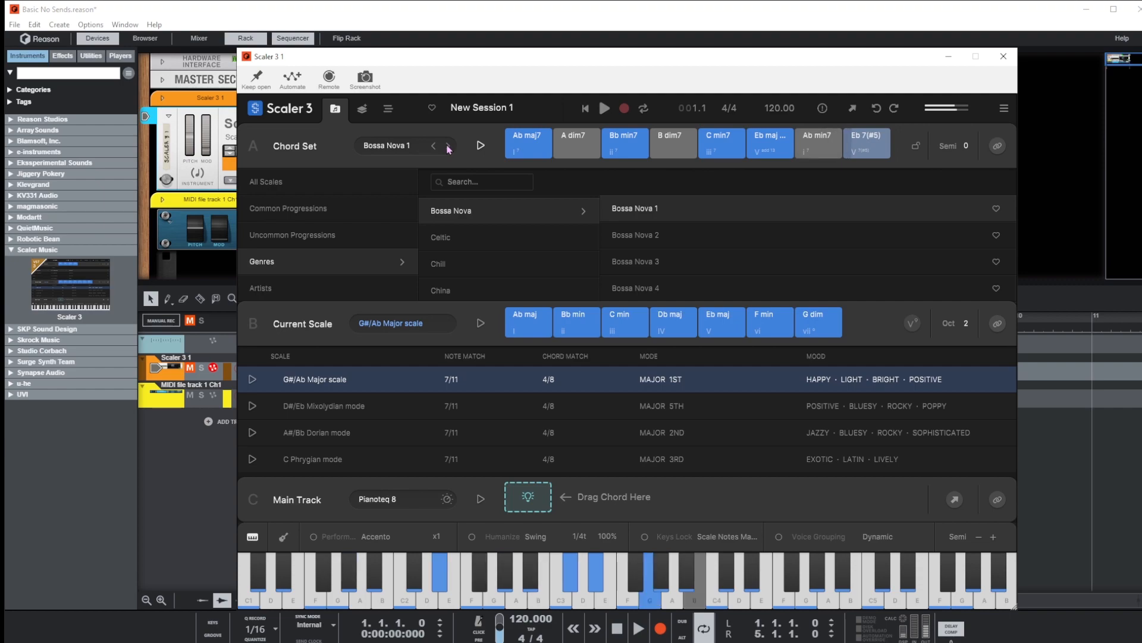
left_click(448, 146)
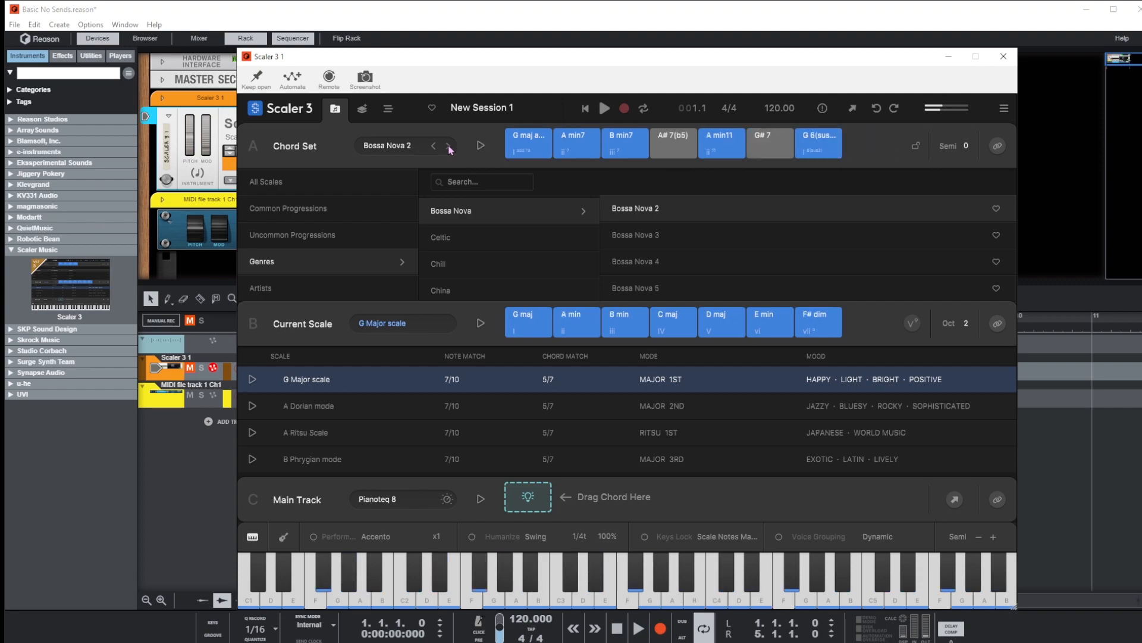
left_click(481, 146)
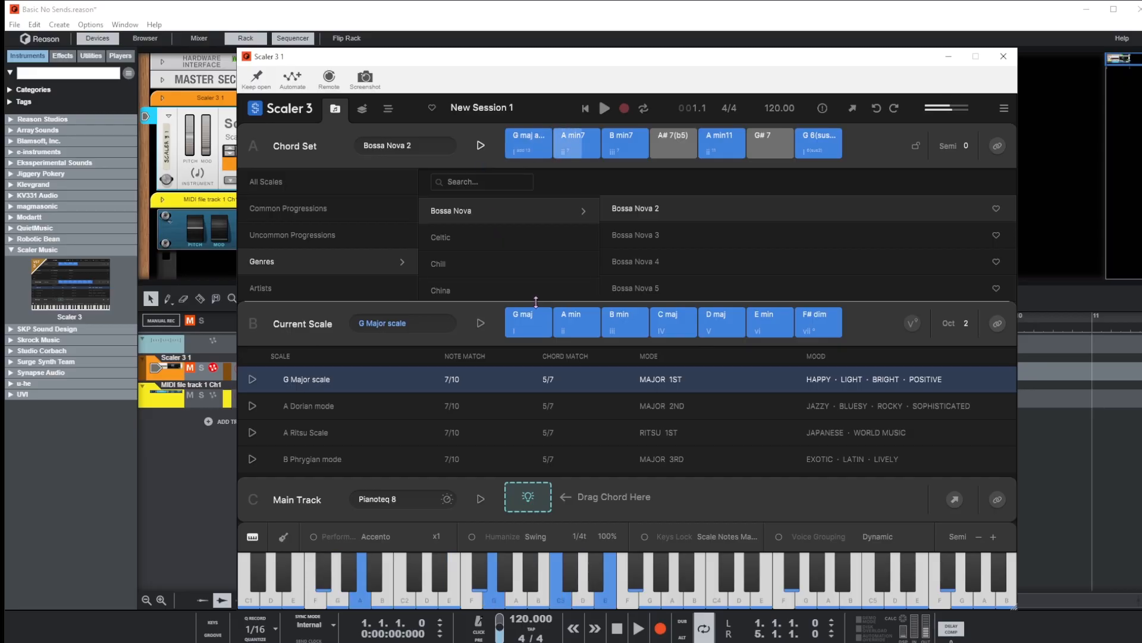
Step: Open the Effects section of the Main Track's Pianoteq 8 instrument
left_click(390, 110)
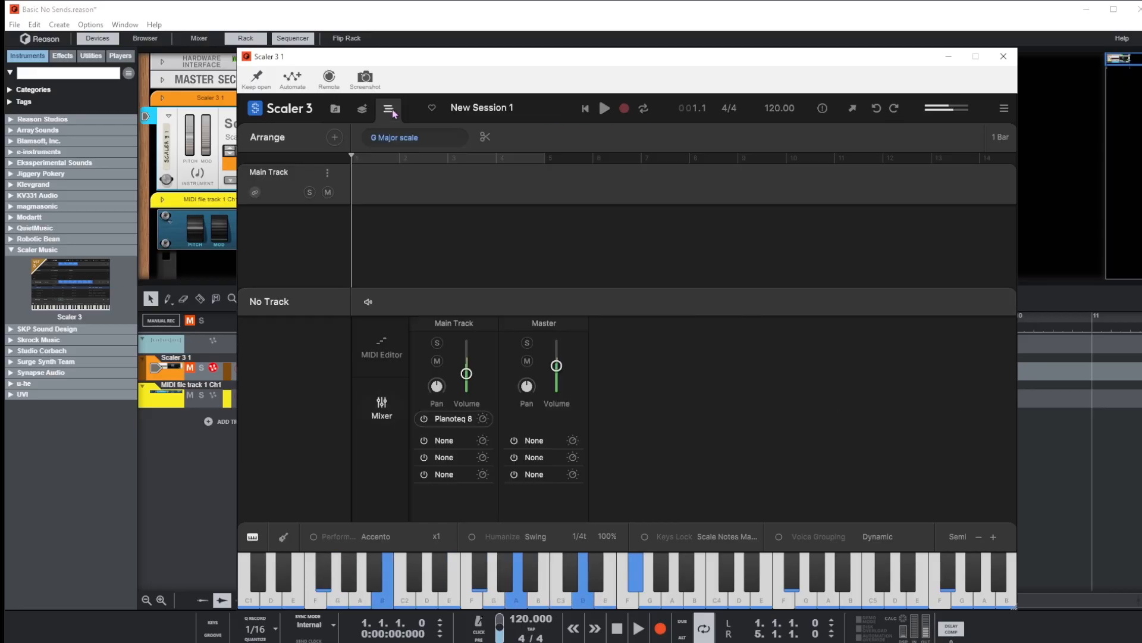
left_click(483, 419)
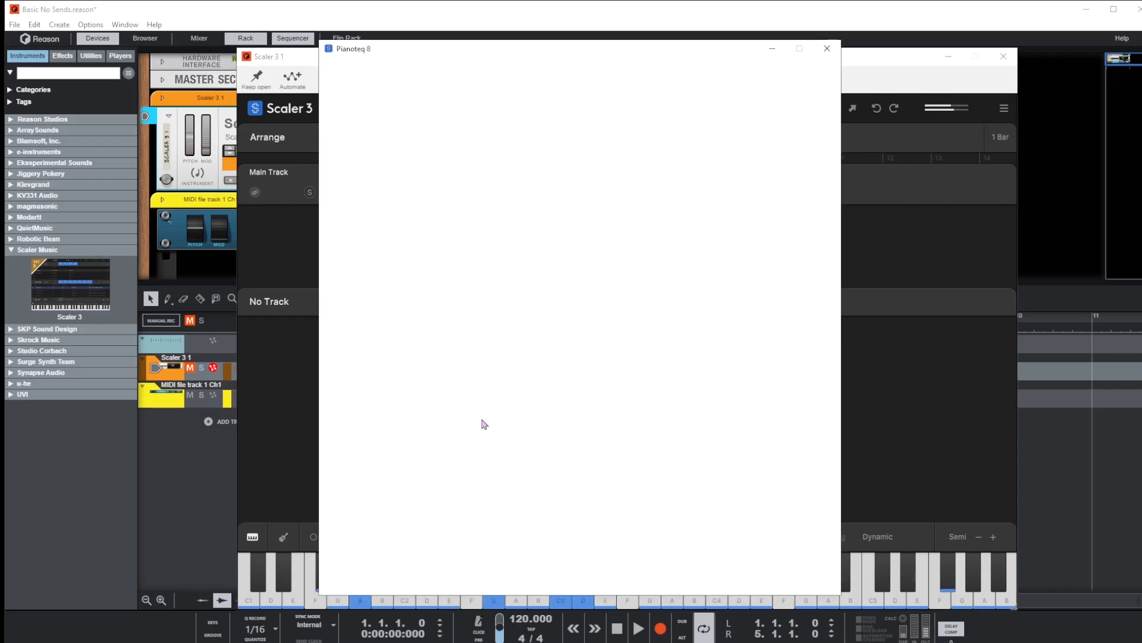
left_click(719, 473)
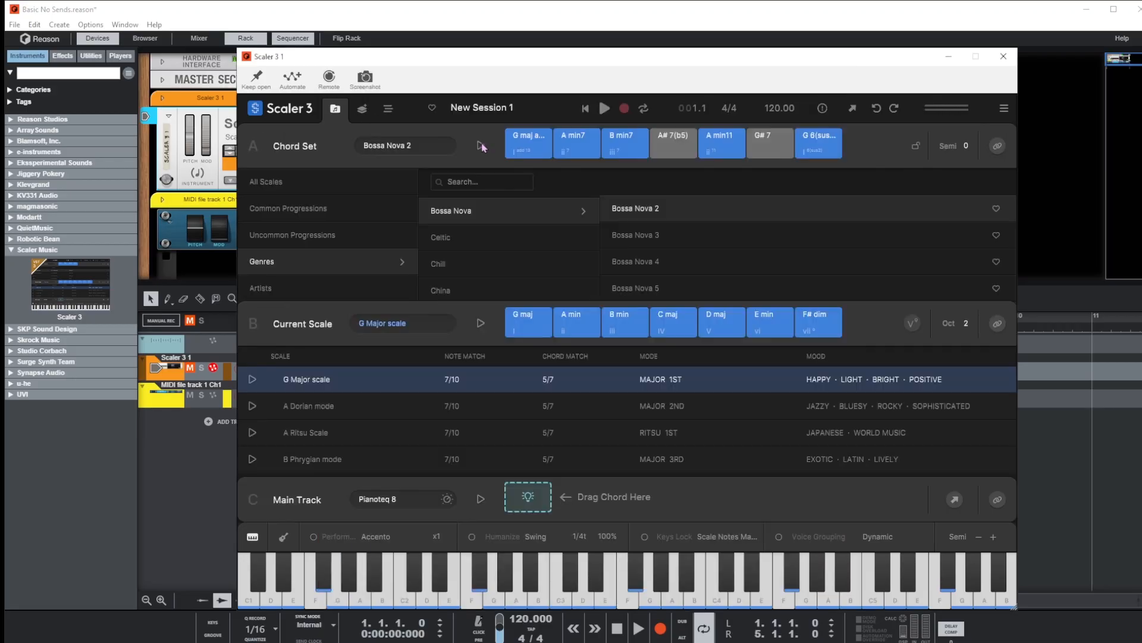
Step: Play Bossa Nova 2 and slightly raise the reverb mix in the Main Track's Pianoteq 8, closing its window when finished
left_click(482, 146)
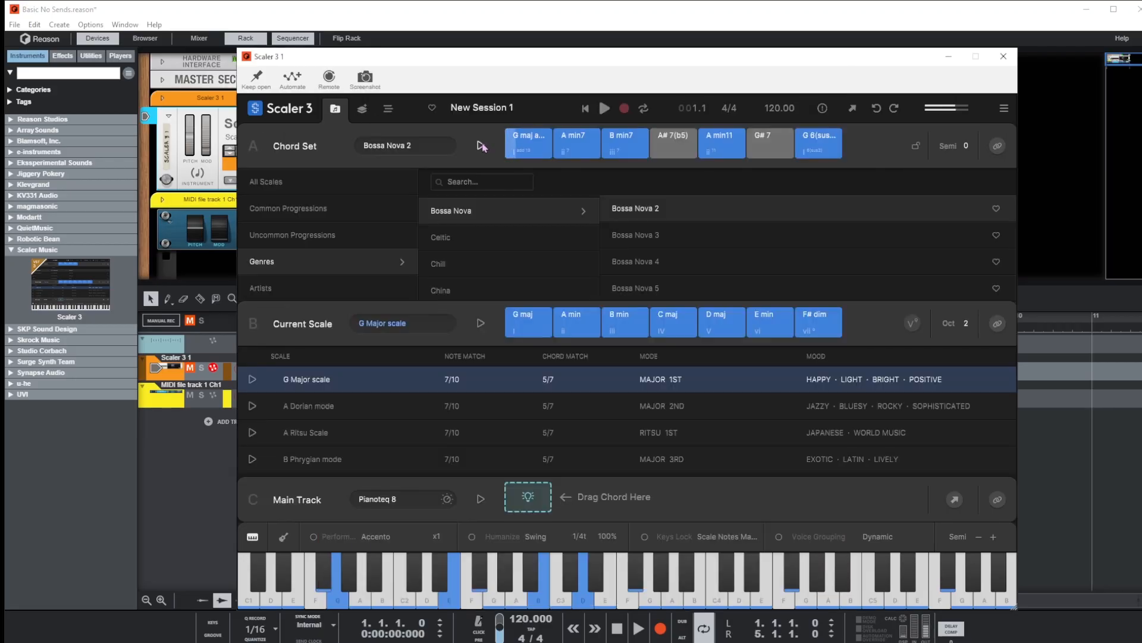
left_click(390, 110)
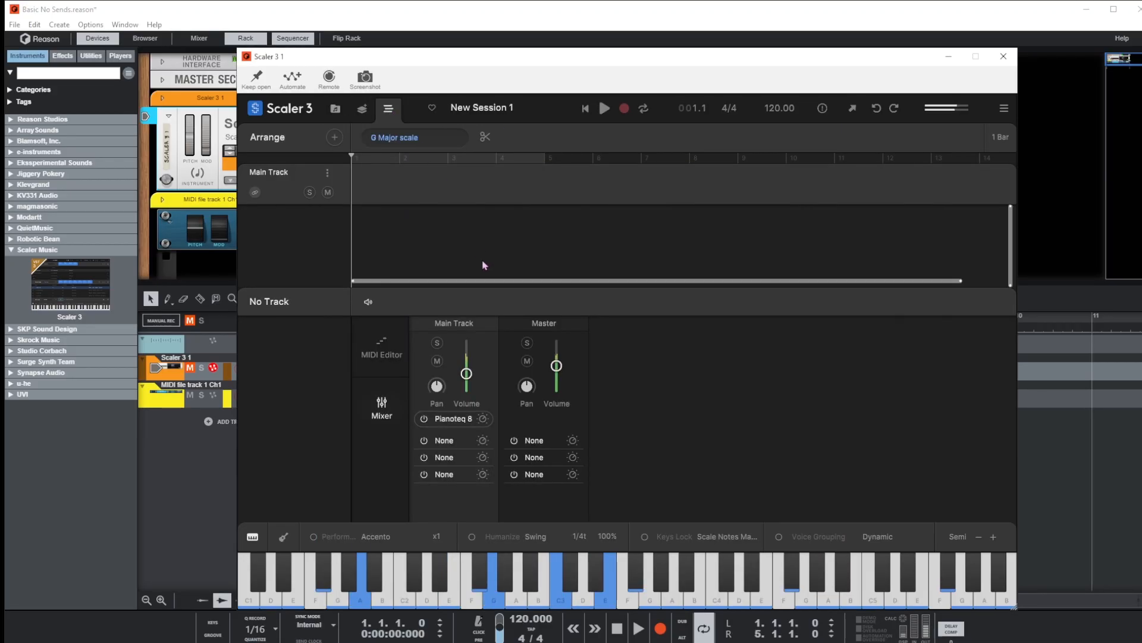
left_click(484, 421)
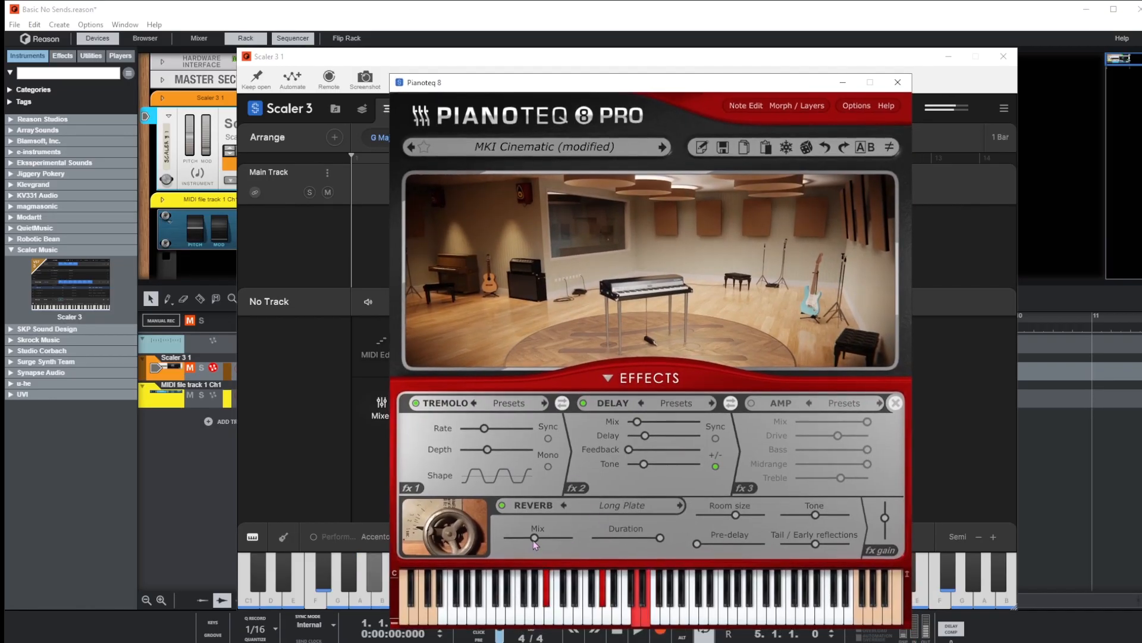
left_click_drag(545, 538, 553, 539)
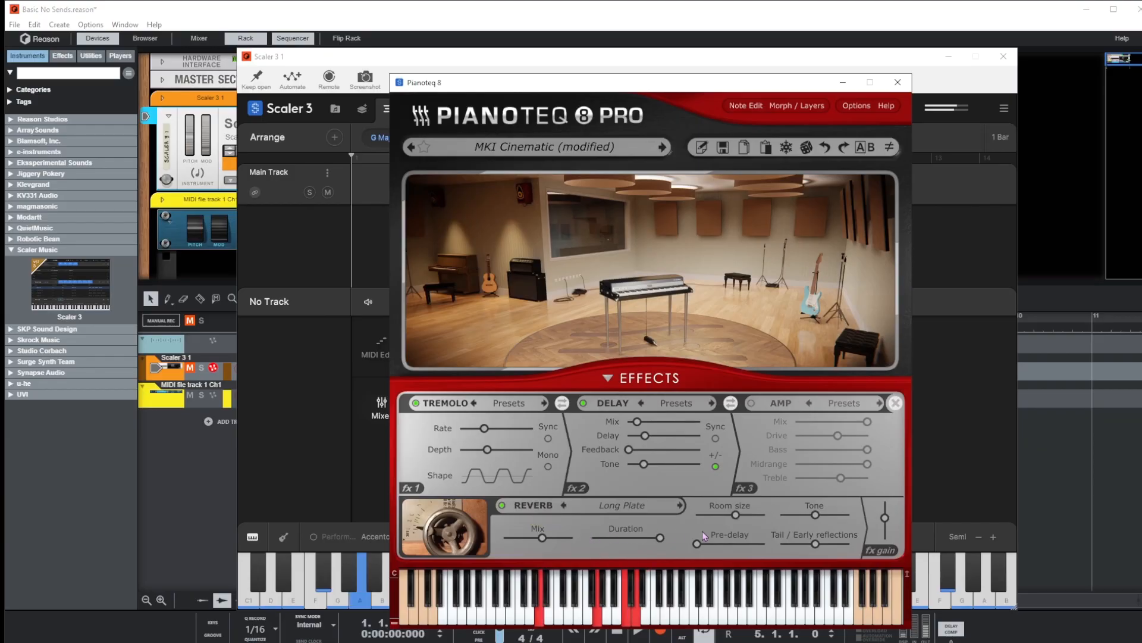
left_click(898, 82)
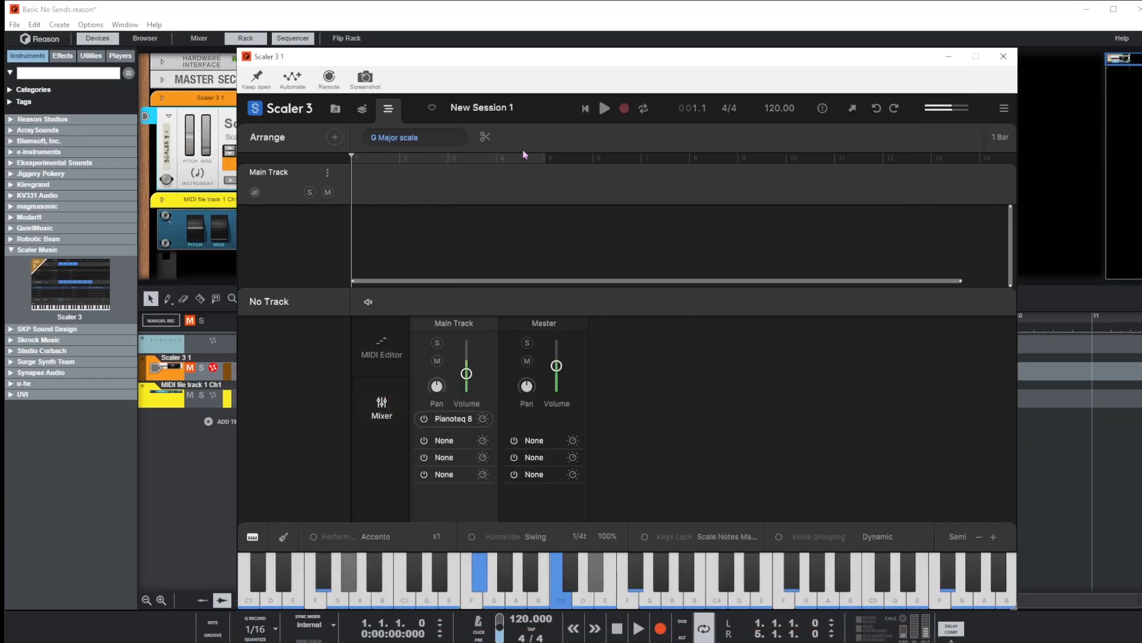
Step: Load and play the Chill 1 chord set, and enlarge the chord set browser by collapsing the scale list below it
left_click(335, 108)
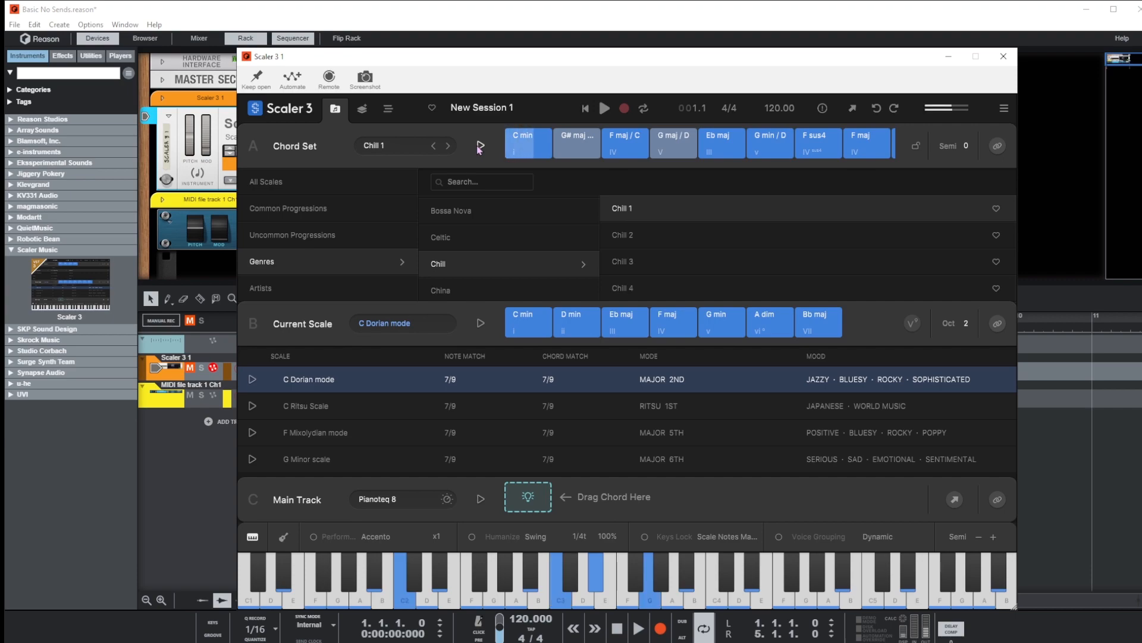
left_click_drag(486, 301, 493, 450)
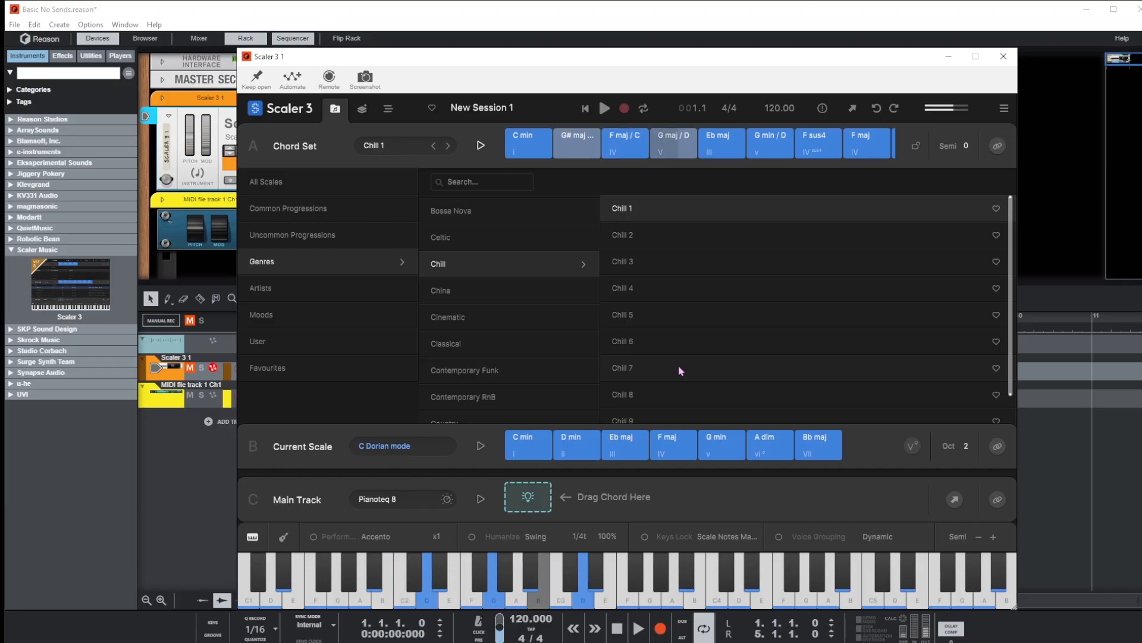
Step: Audition the Classical 1 and Classical 2 chord sets from the Classical genre
left_click(450, 345)
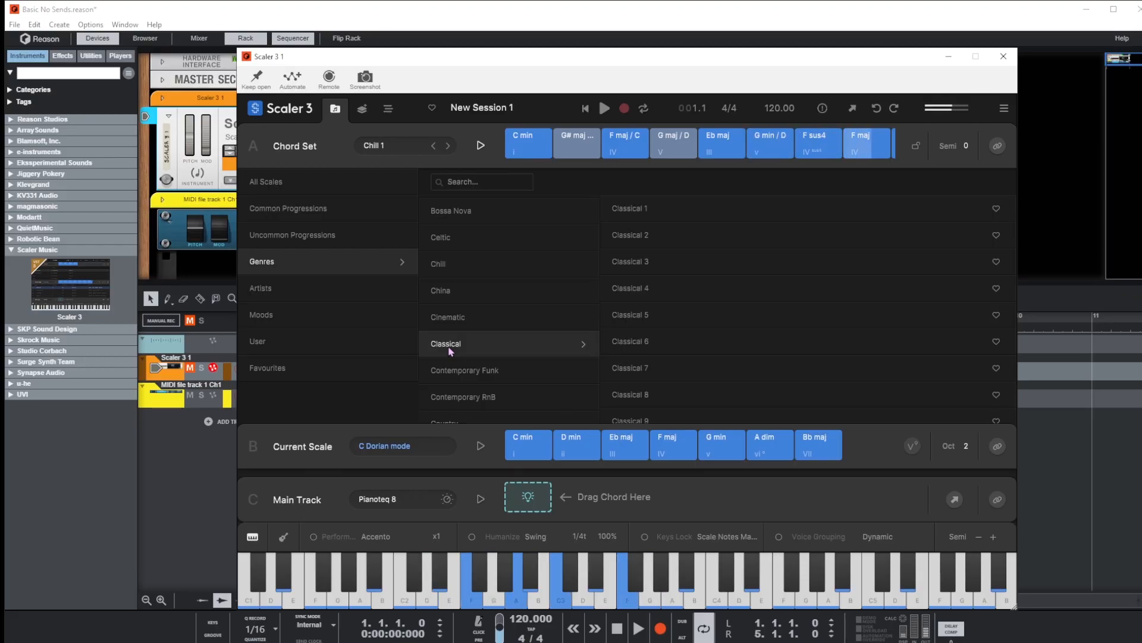
left_click(628, 210)
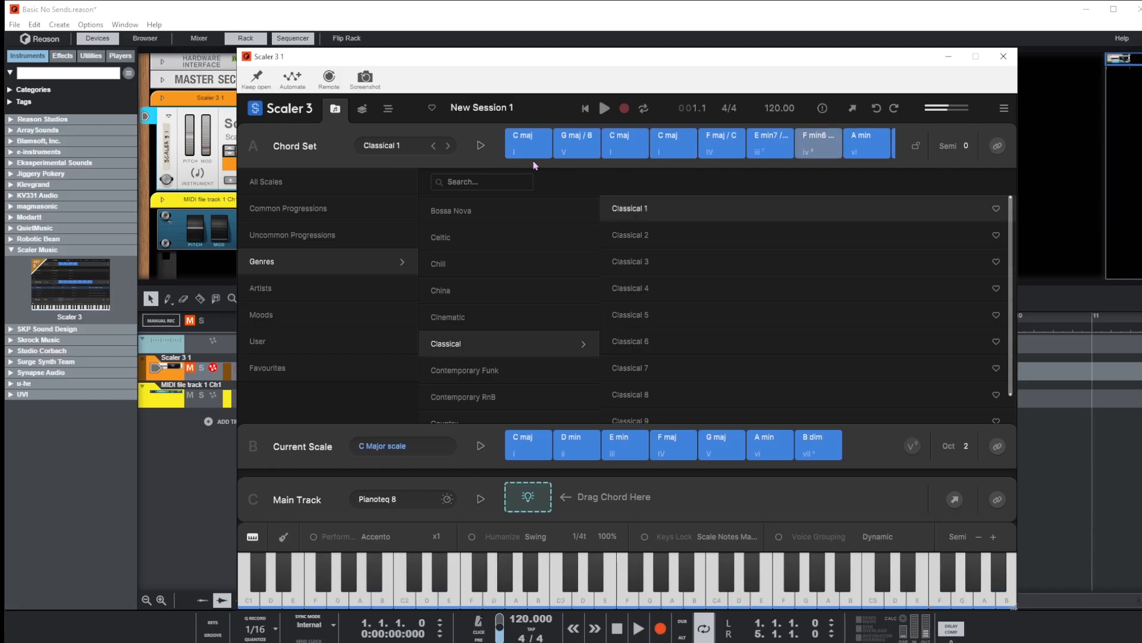
left_click(481, 145)
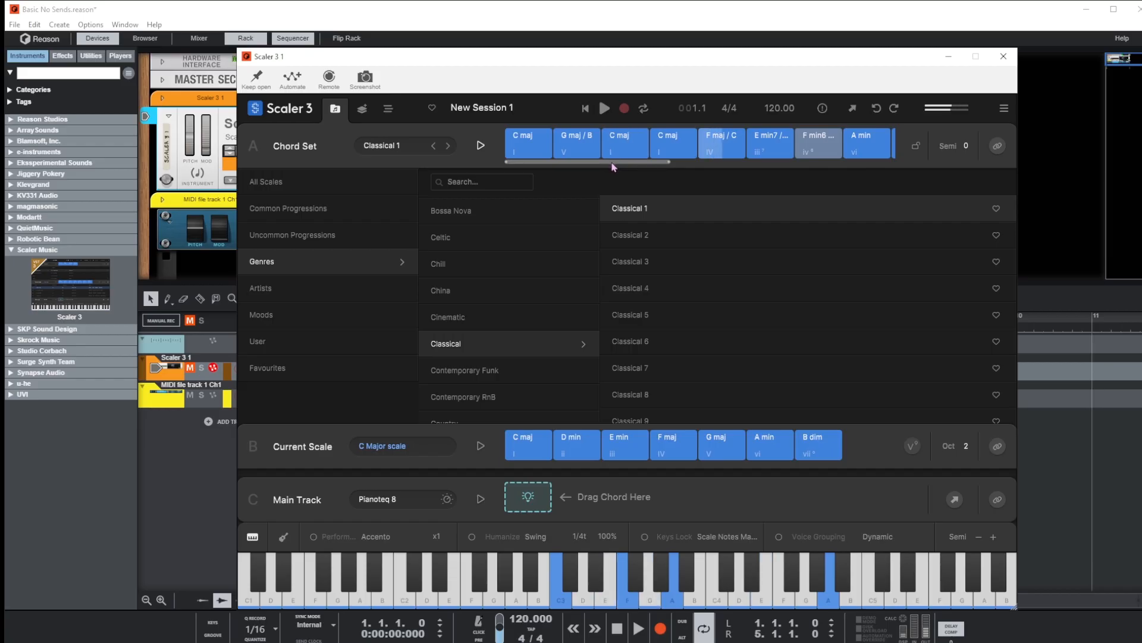
left_click_drag(613, 163, 821, 174)
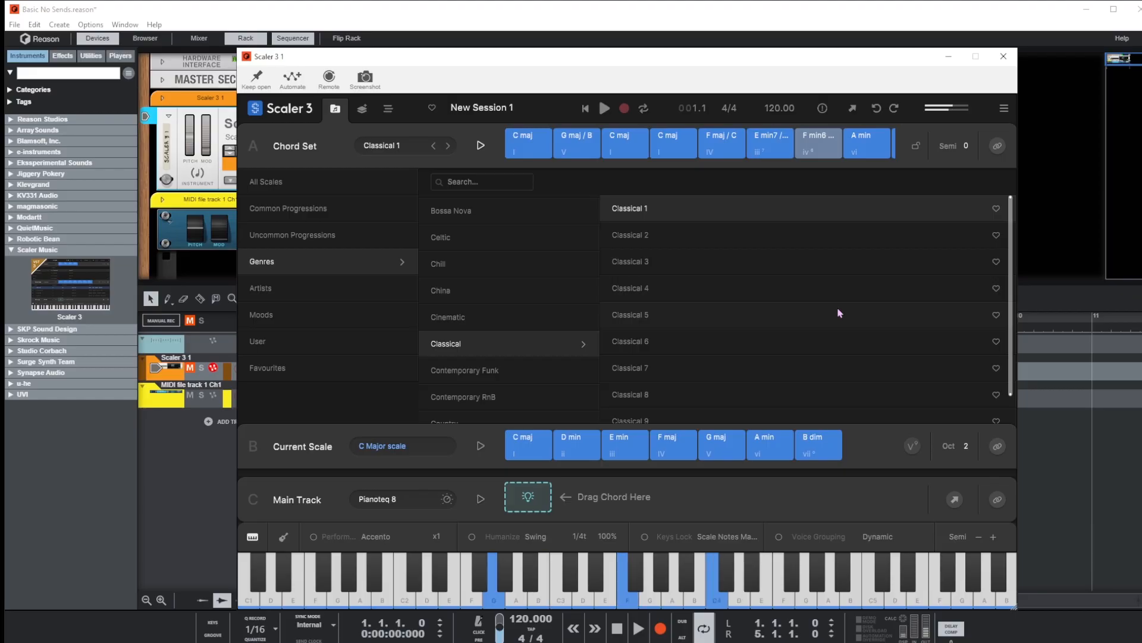
left_click(625, 235)
left_click(480, 146)
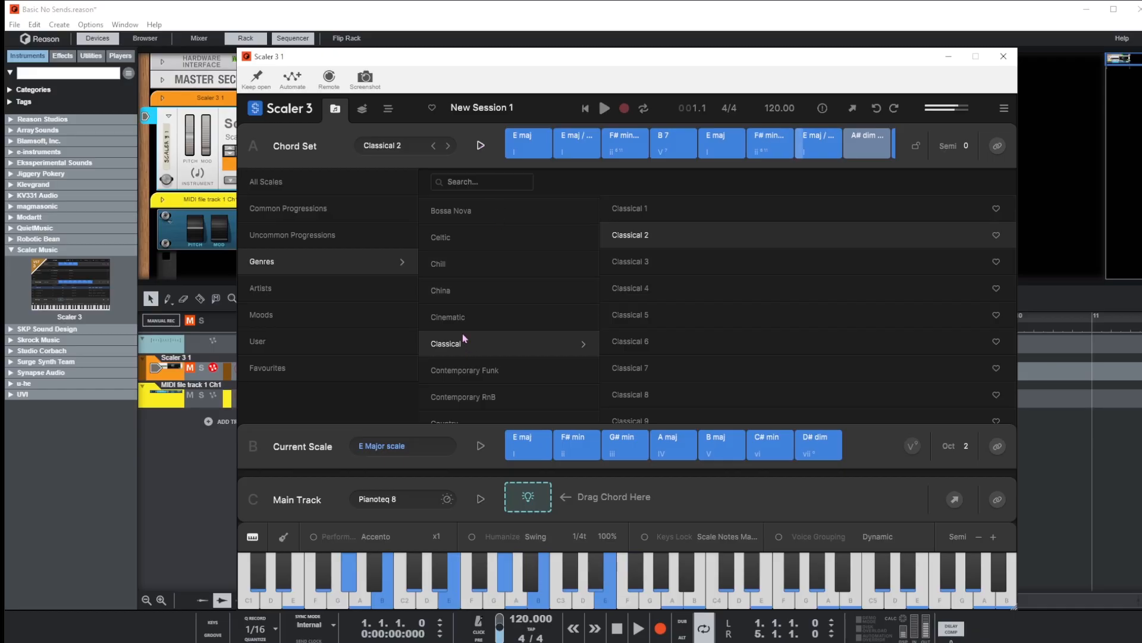
Step: Audition the Celtic 3 and Celtic 4 chord sets from the Celtic genre
left_click(439, 241)
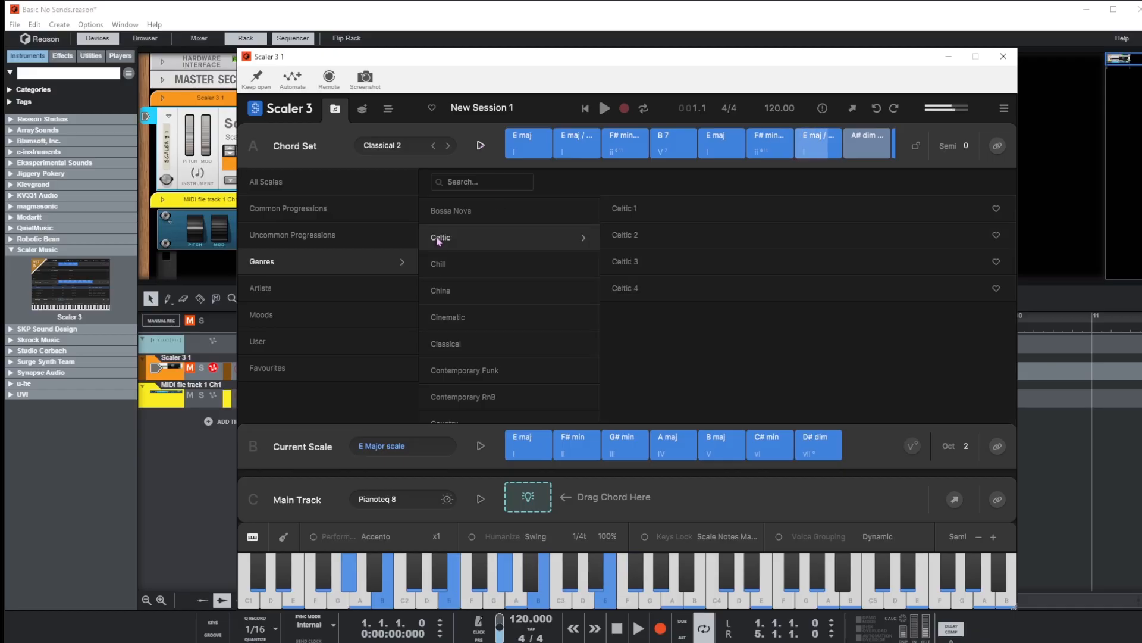
left_click(636, 265)
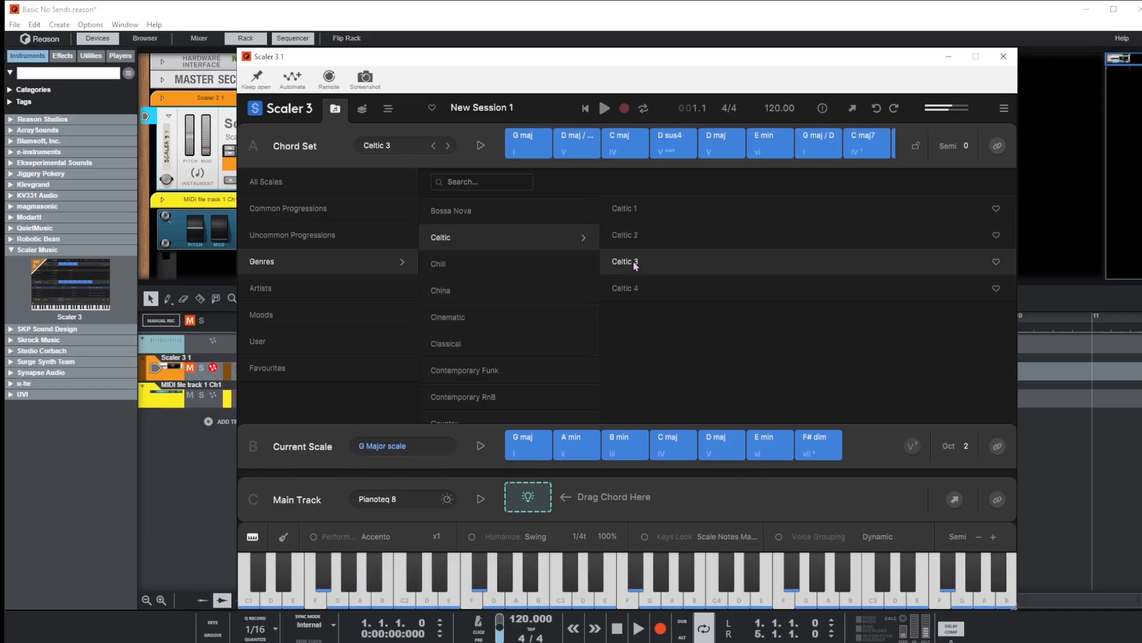
left_click(480, 145)
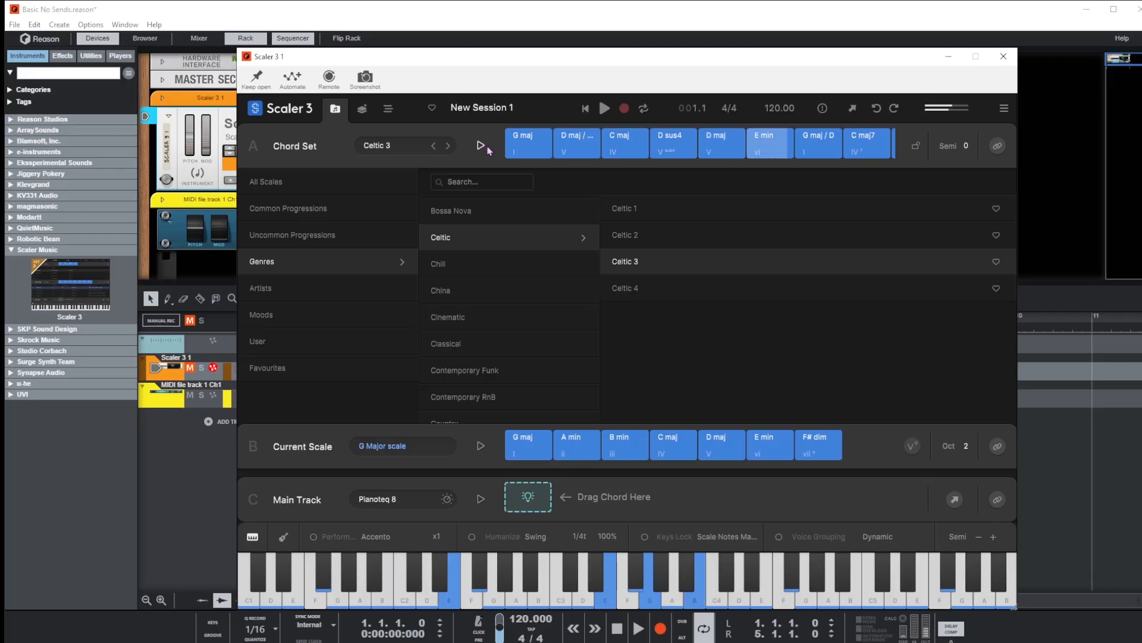
left_click_drag(576, 163, 716, 163)
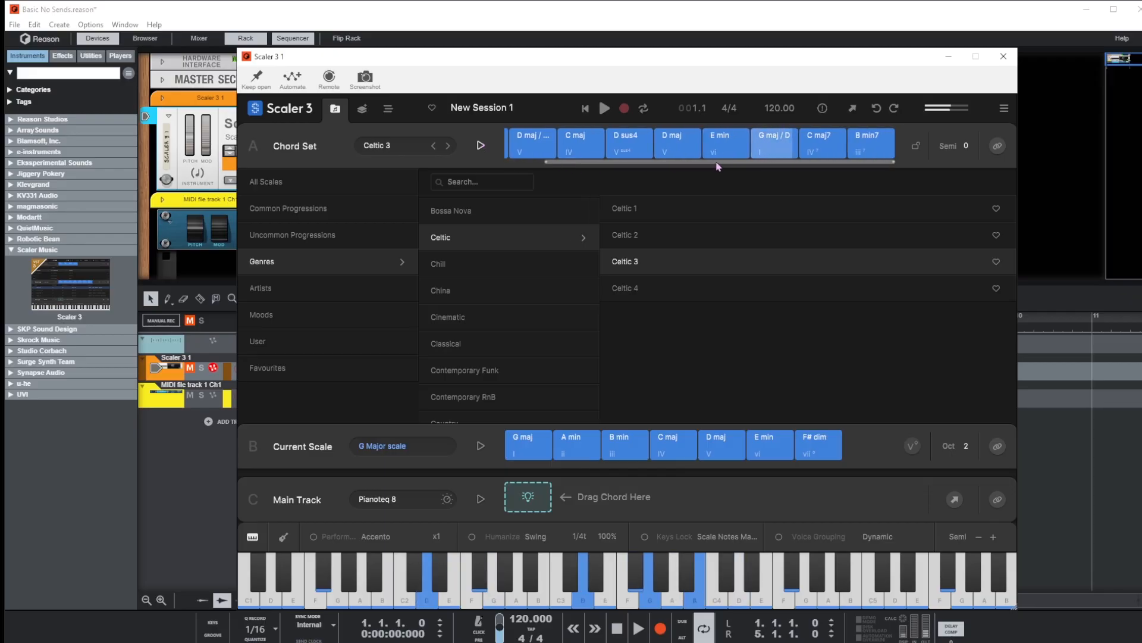
left_click(623, 287)
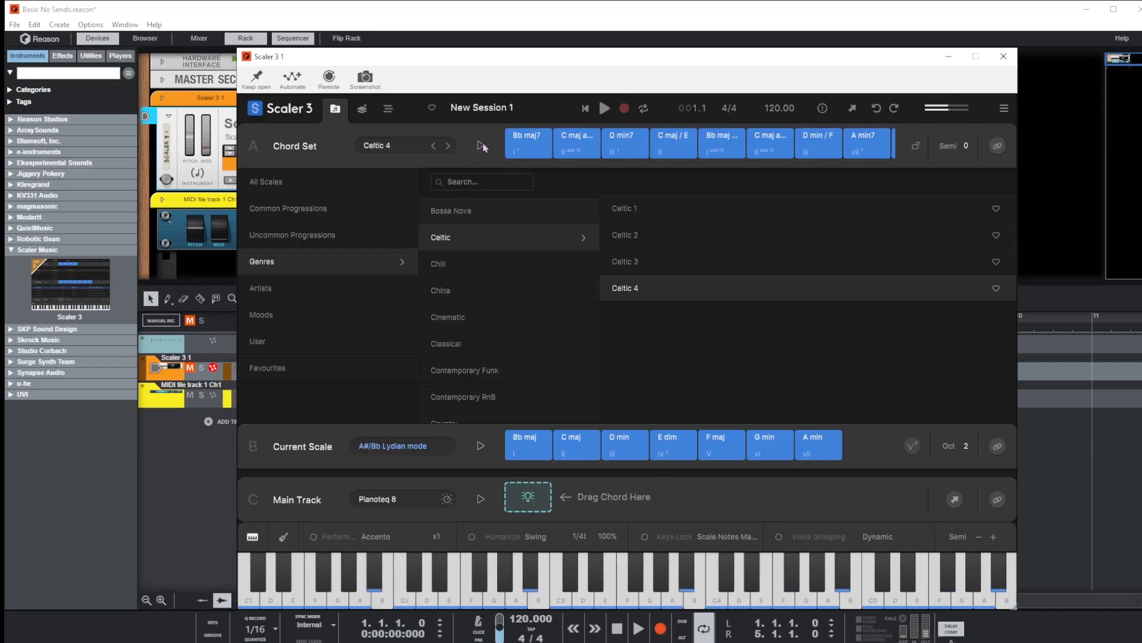
left_click(481, 146)
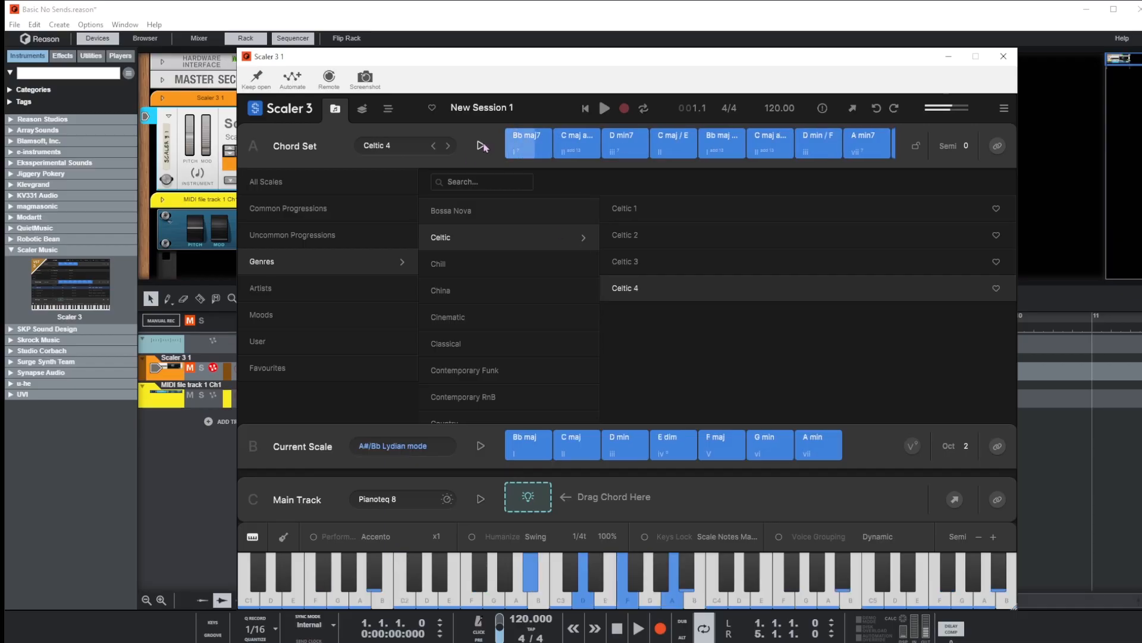
Step: Load the Experimental 3 chord set from the Experimental genre and play it
scroll(527, 319, "down", 5)
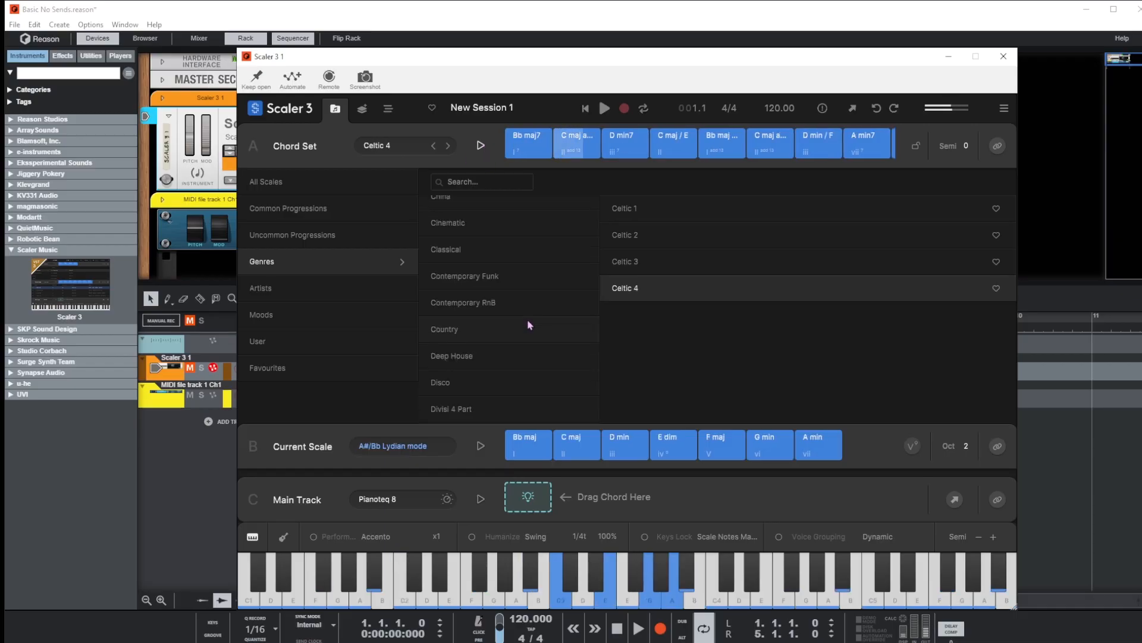
scroll(528, 324, "down", 3)
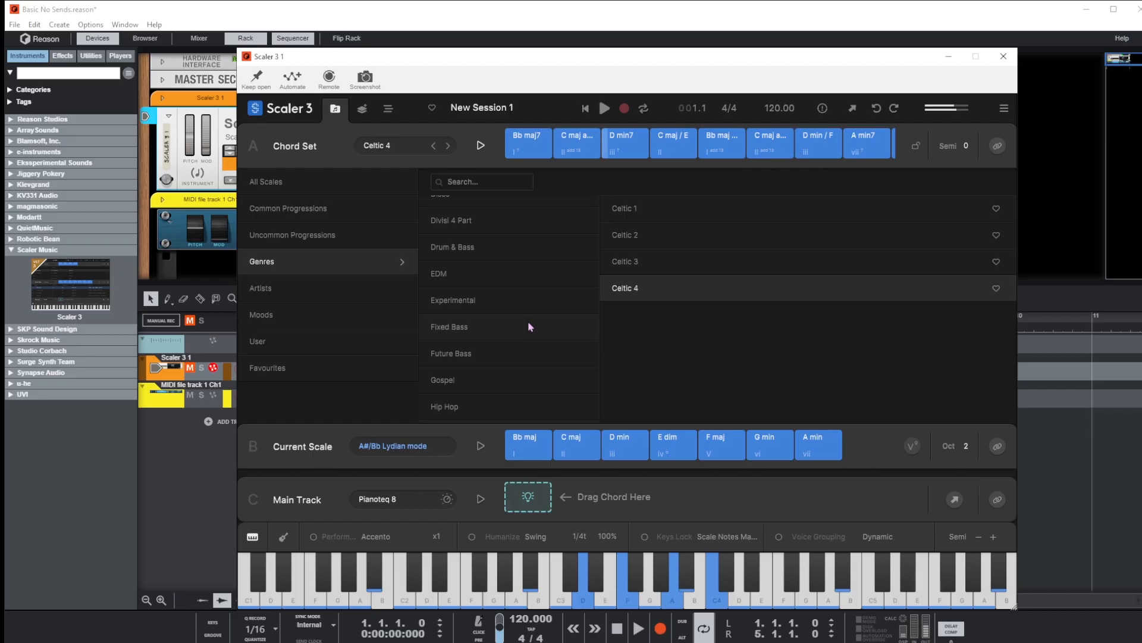
left_click(475, 306)
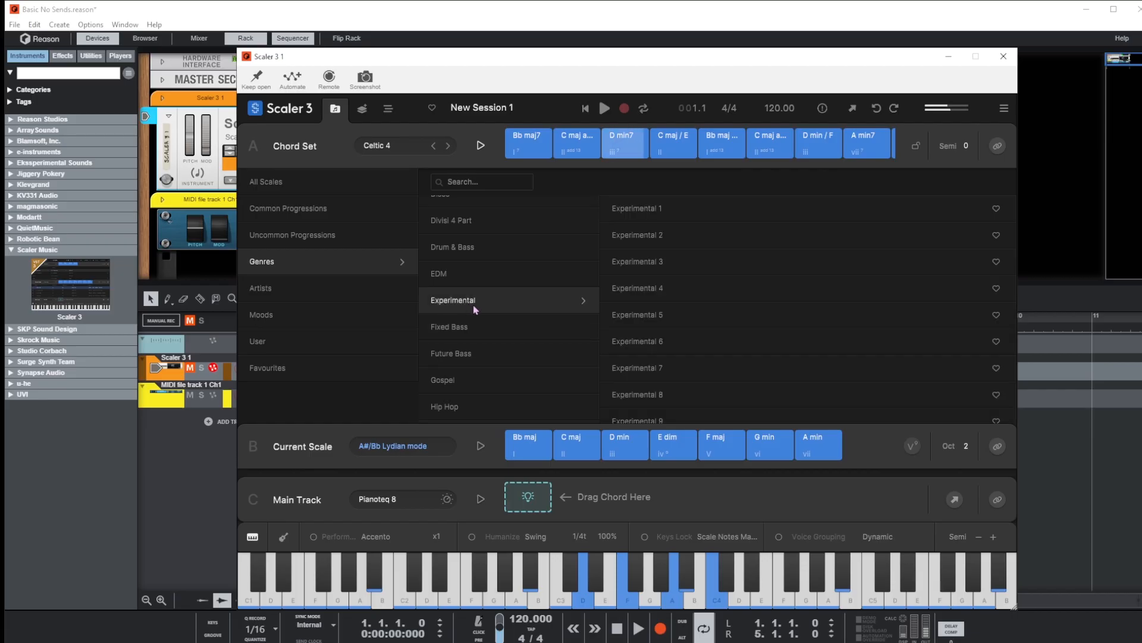
left_click(653, 263)
left_click(481, 147)
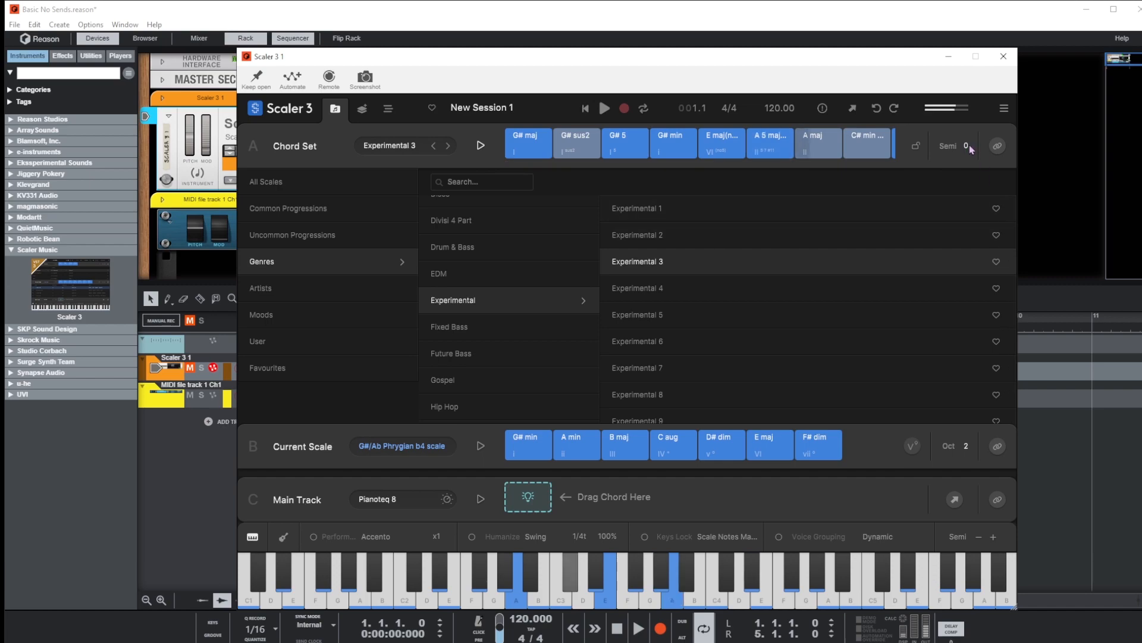
Step: Transpose the chord set to -8 semitones during playback and switch it to Experimental 5
left_click_drag(969, 146, 969, 159)
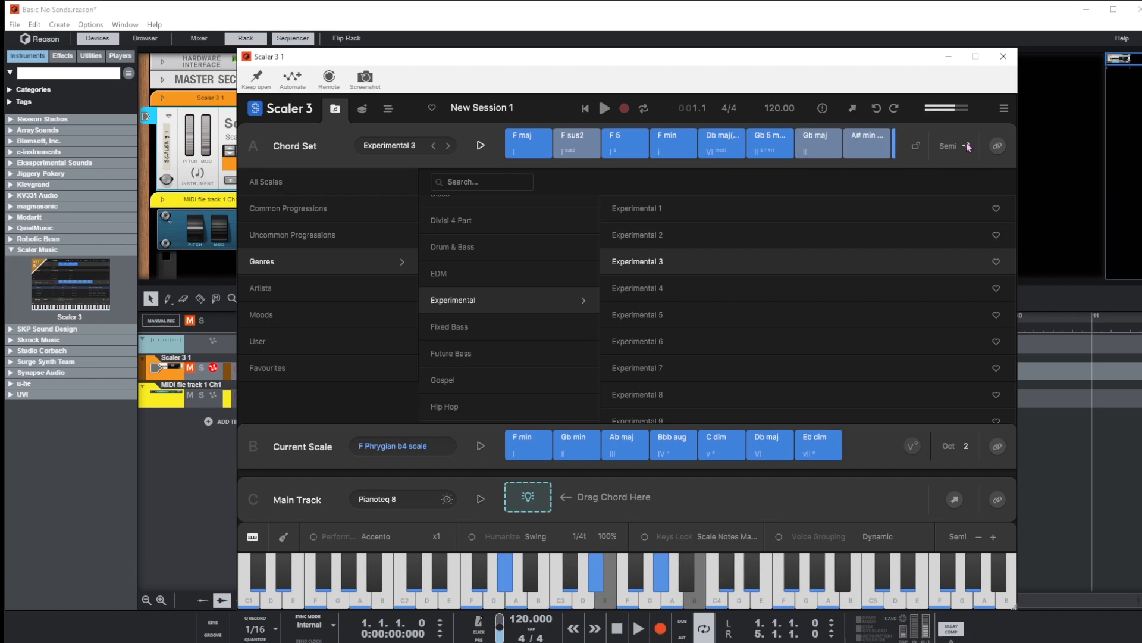
left_click_drag(970, 169, 970, 170)
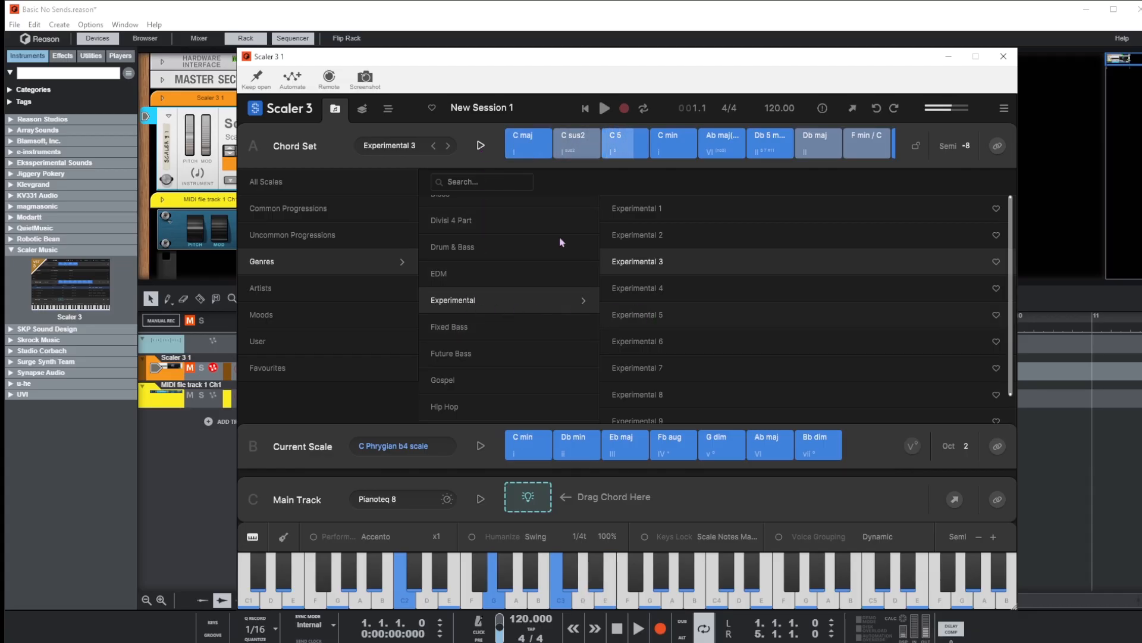
left_click(636, 314)
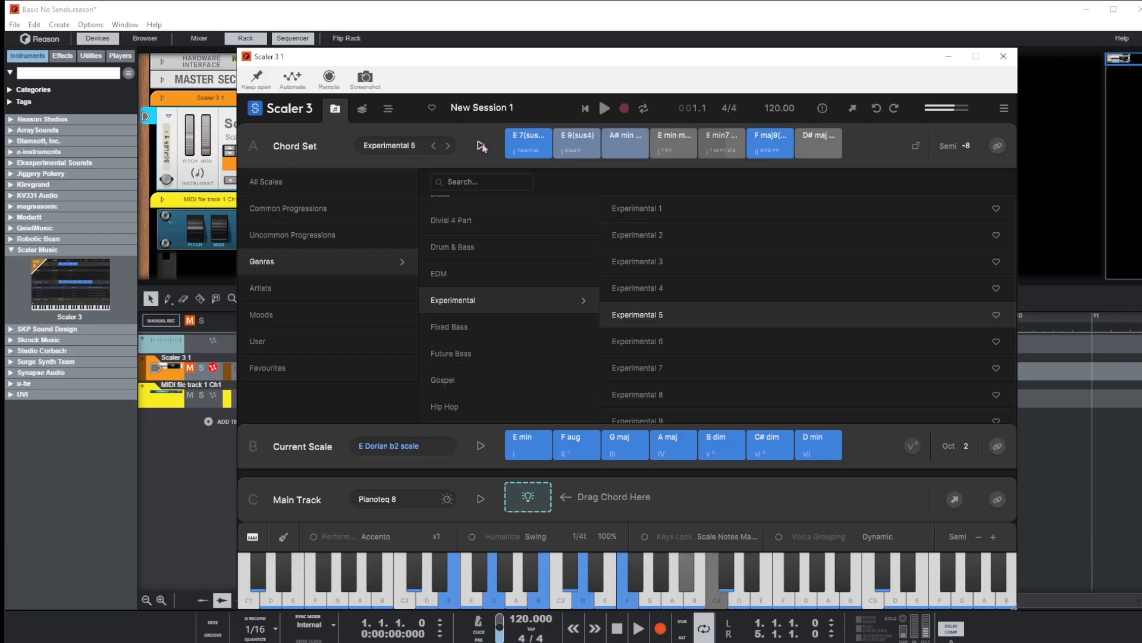
Step: Load the Future Bass 1 chord set from the Future Bass genre and play it
left_click(457, 354)
left_click(649, 210)
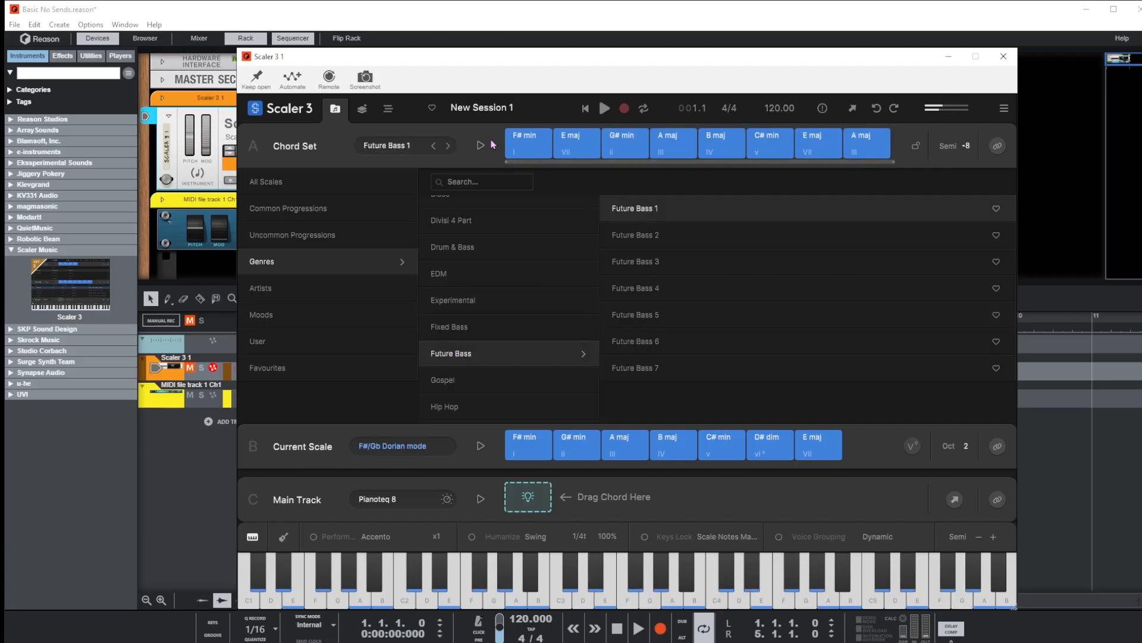
left_click(481, 147)
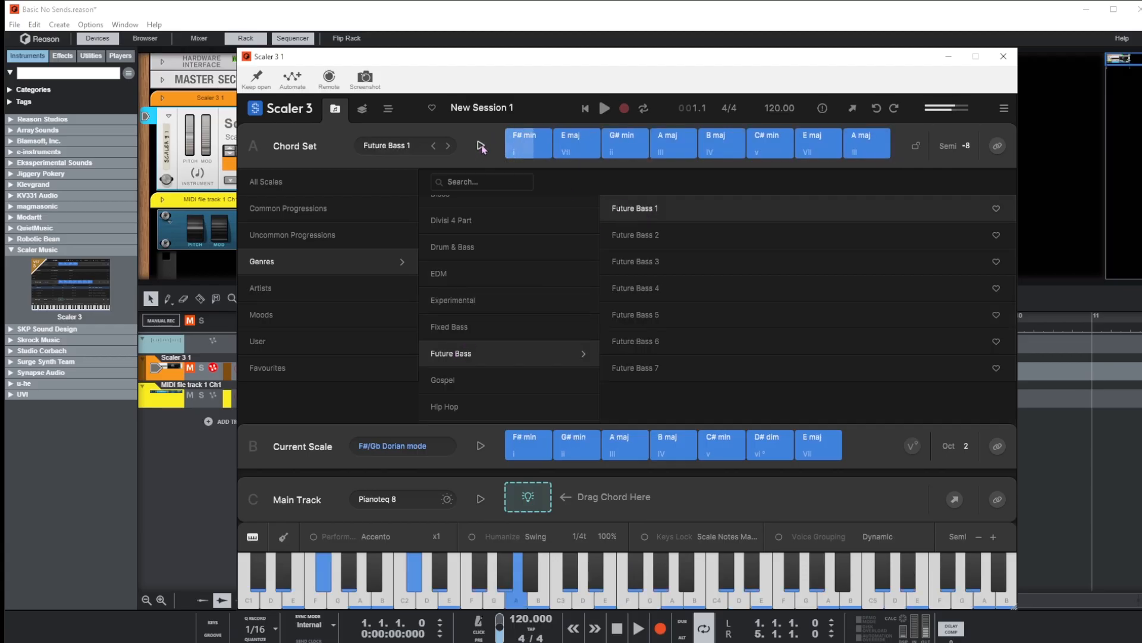
Step: Look through the remaining genres, then load the Lofi 1 chord set from the Lofi genre and play it
scroll(526, 269, "down", 5)
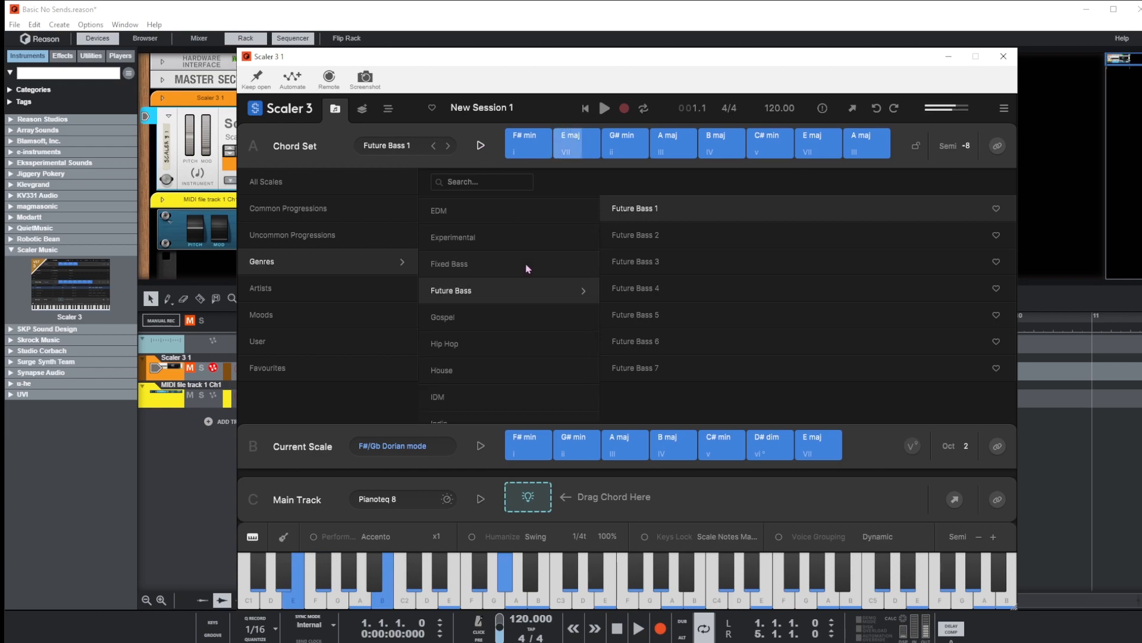
scroll(527, 270, "down", 5)
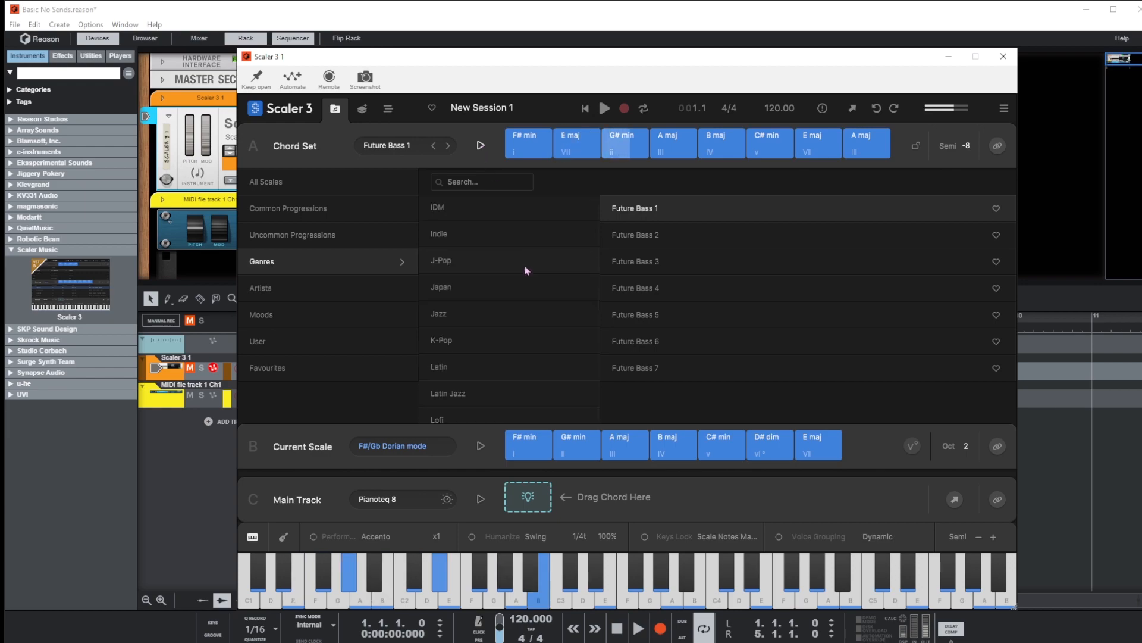
scroll(525, 271, "down", 5)
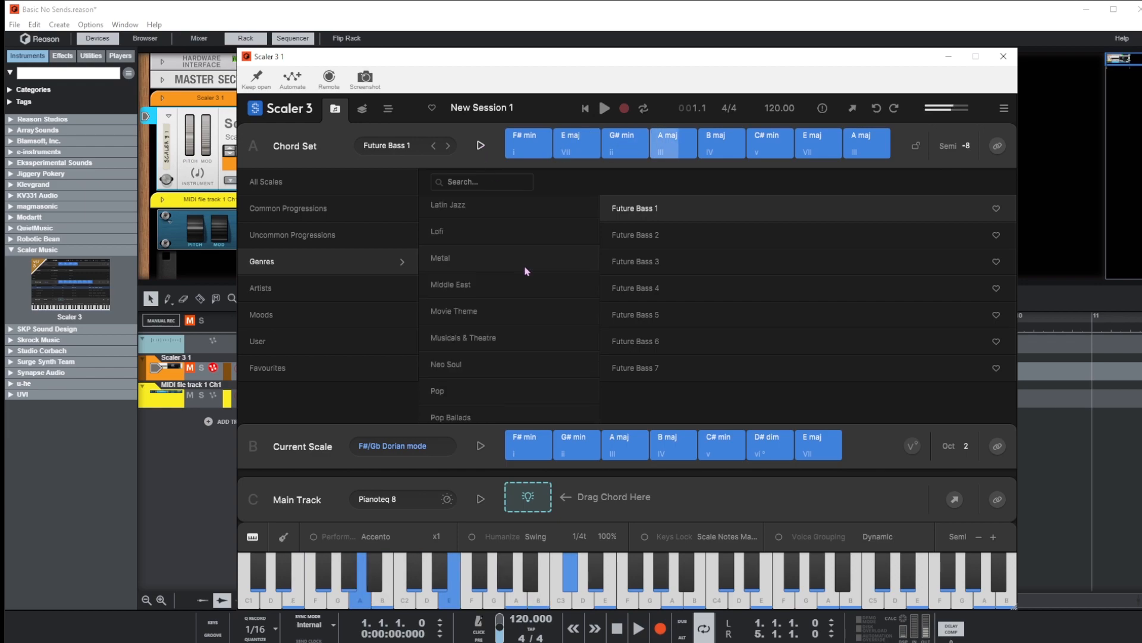
scroll(525, 272, "down", 5)
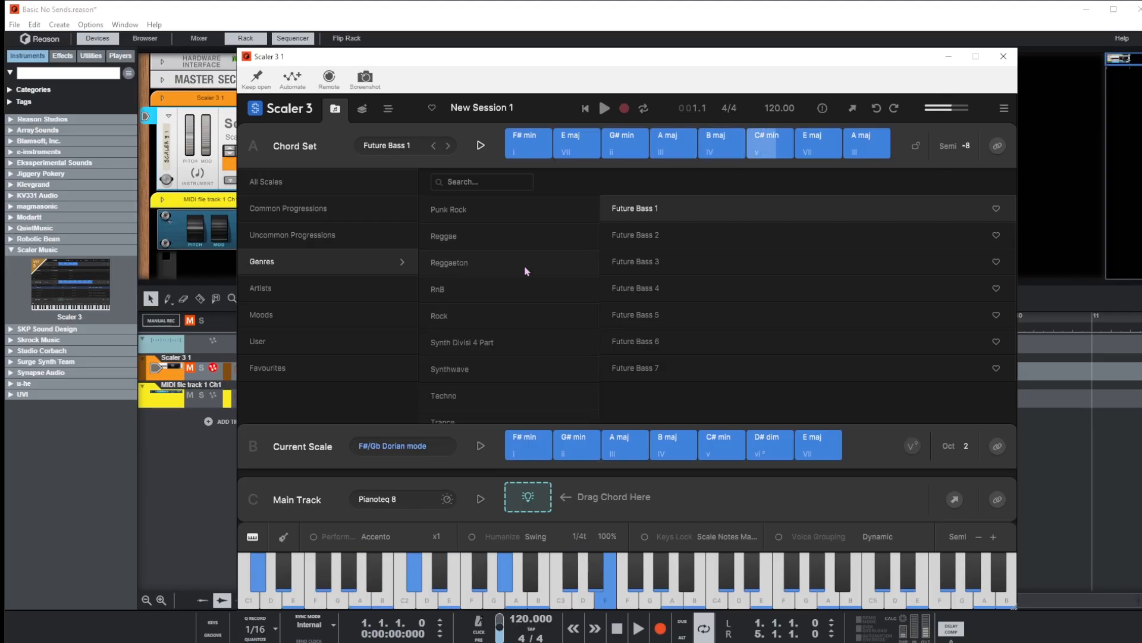
scroll(526, 271, "down", 2)
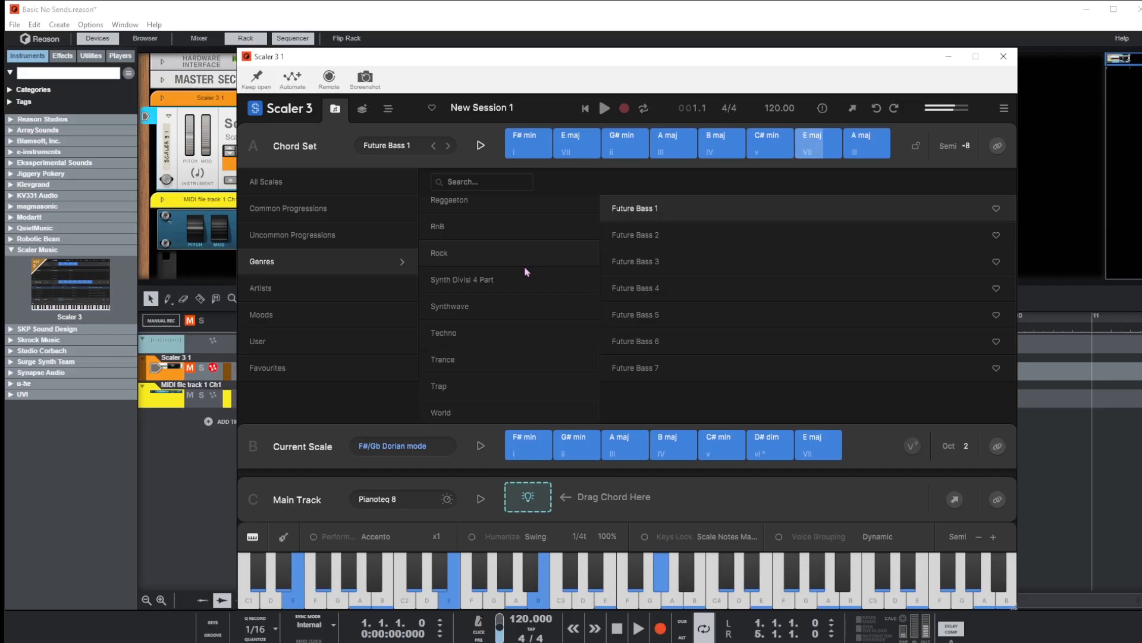
scroll(524, 266, "up", 9)
scroll(524, 267, "up", 2)
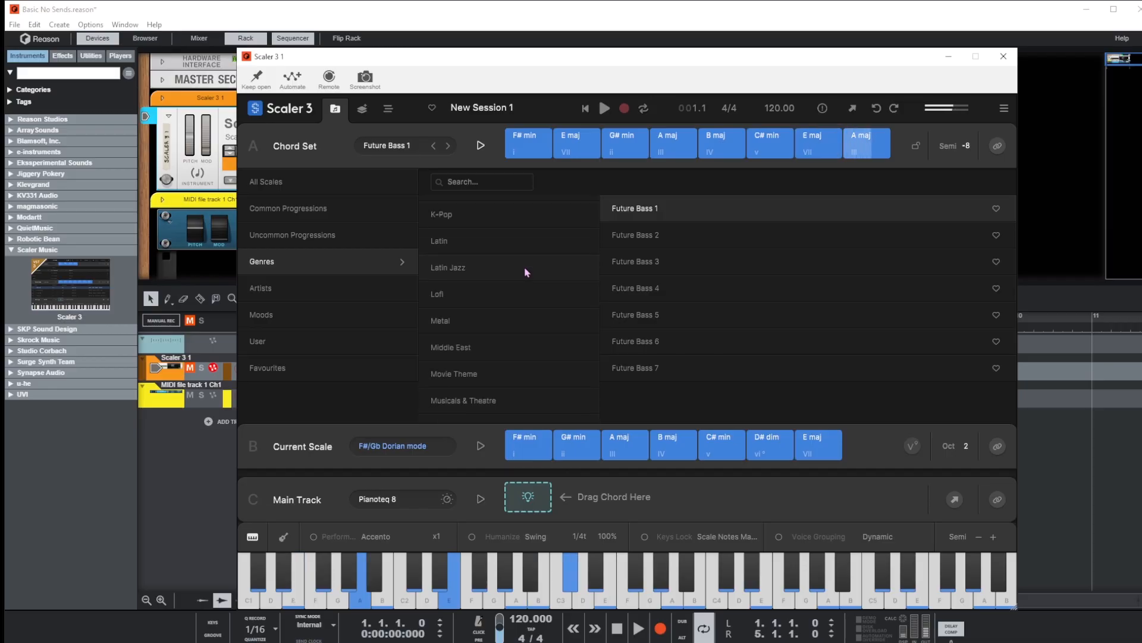
left_click(438, 295)
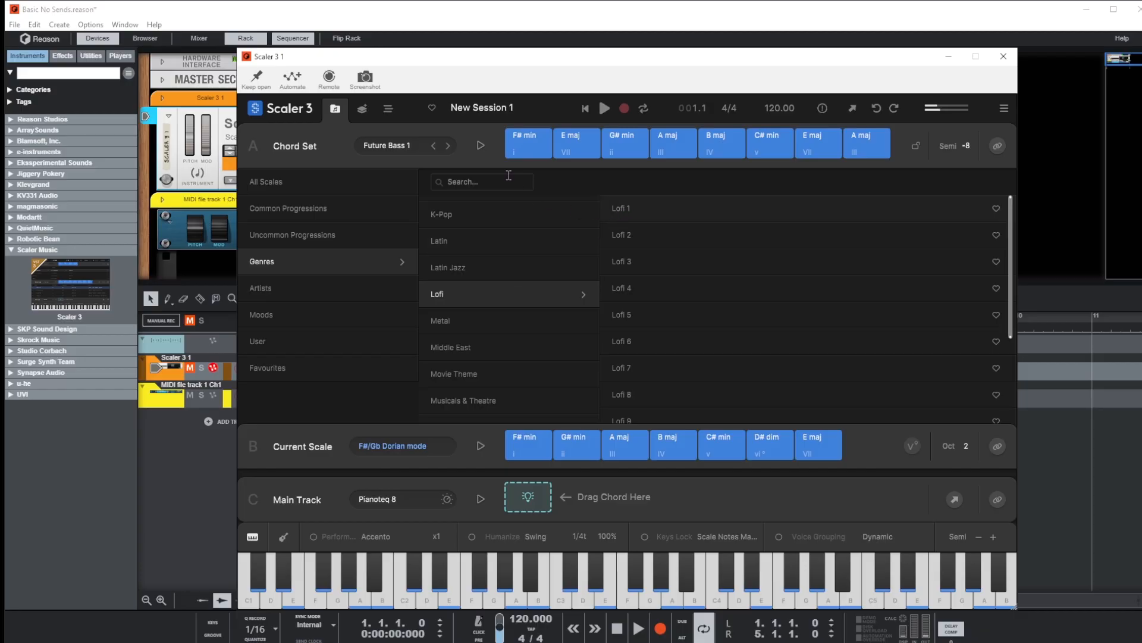
left_click(483, 147)
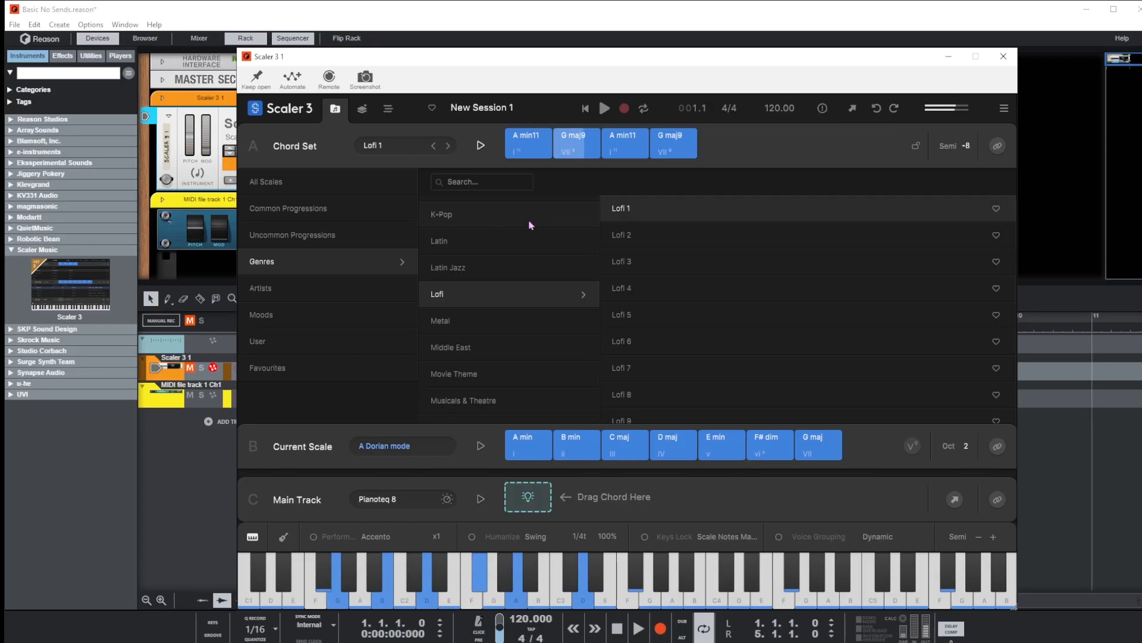
Step: Look through the genres, then load the Drum & Bass 2 chord set from the Drum & Bass genre and play it
scroll(527, 273, "down", 4)
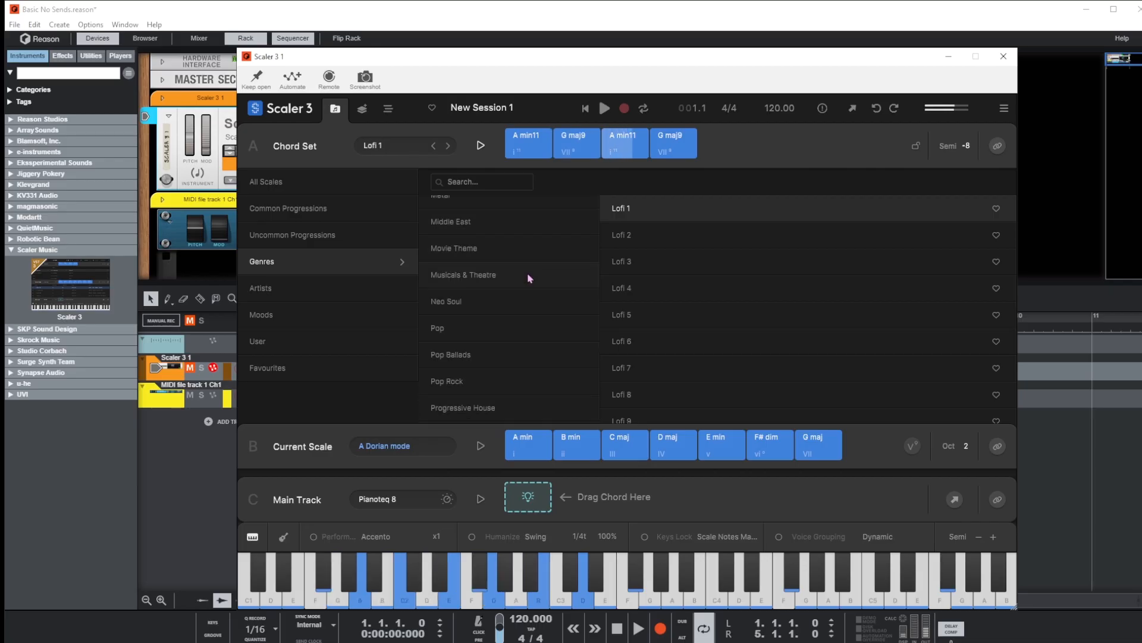
scroll(527, 273, "down", 4)
scroll(527, 274, "up", 12)
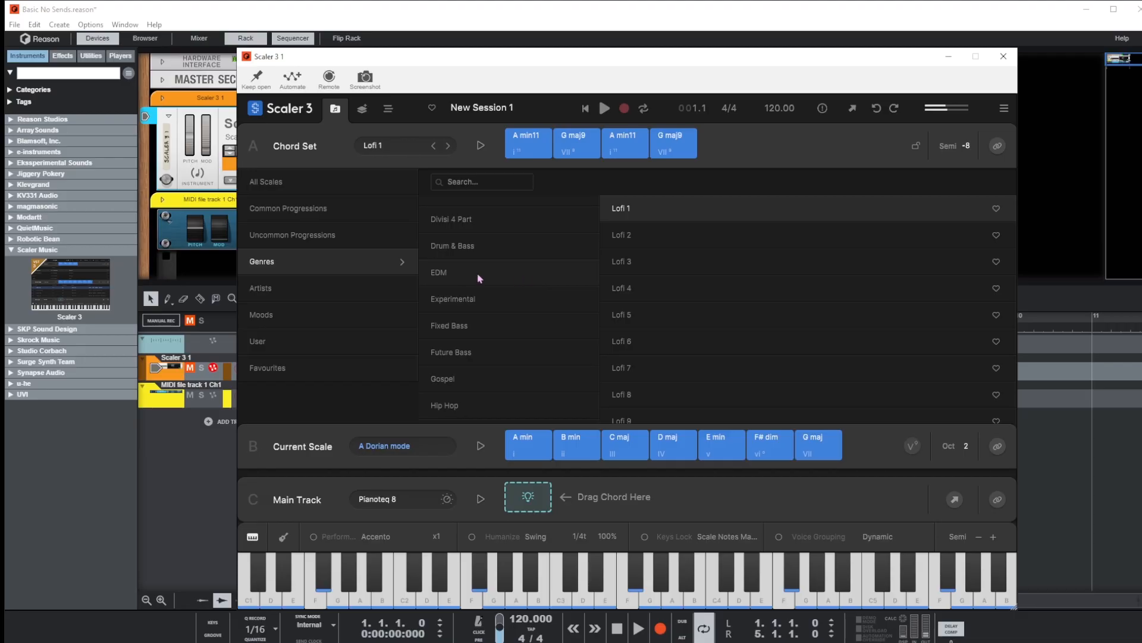
left_click(462, 249)
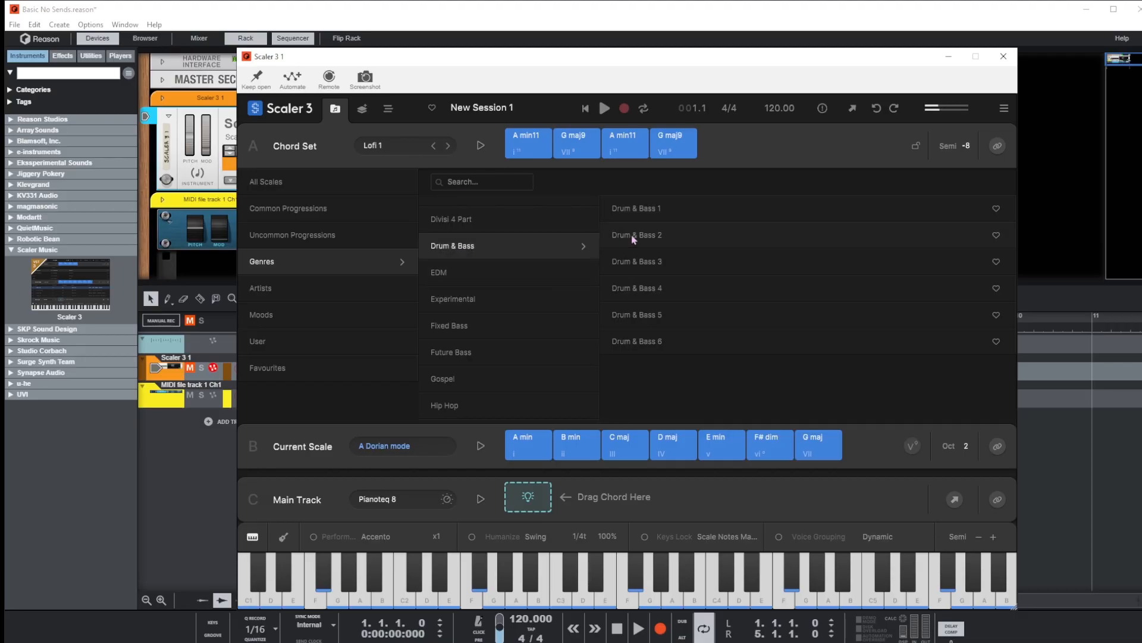
left_click(604, 234)
left_click(481, 146)
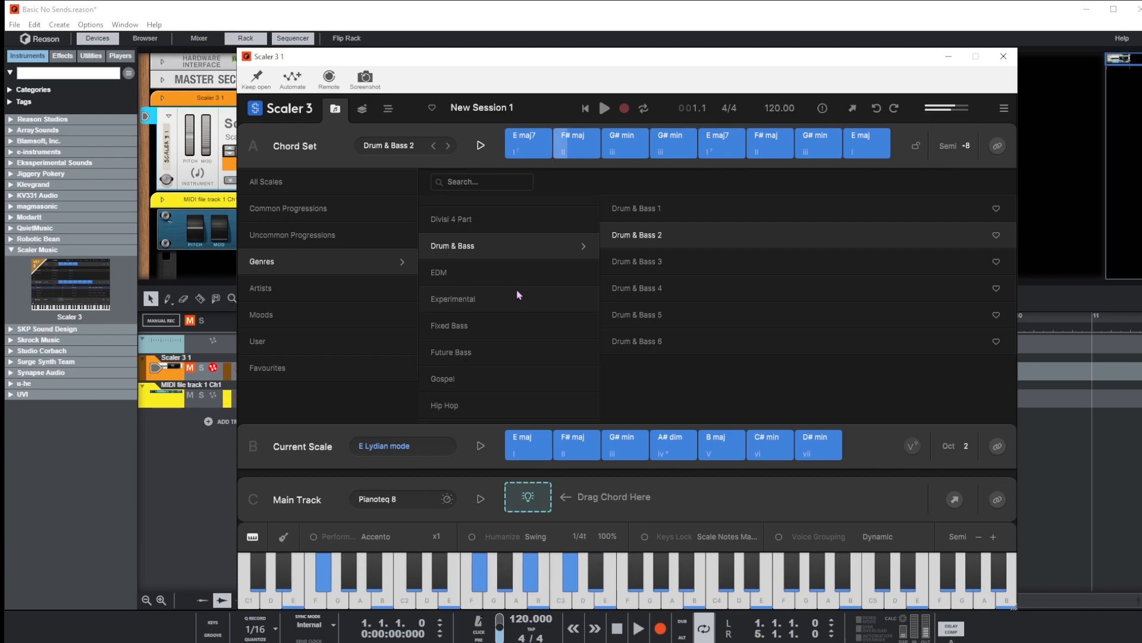
Step: Load and play the Fixed Bass 1 chord set from the Fixed Bass genre, and set its transposition to 0 semitones
left_click(449, 325)
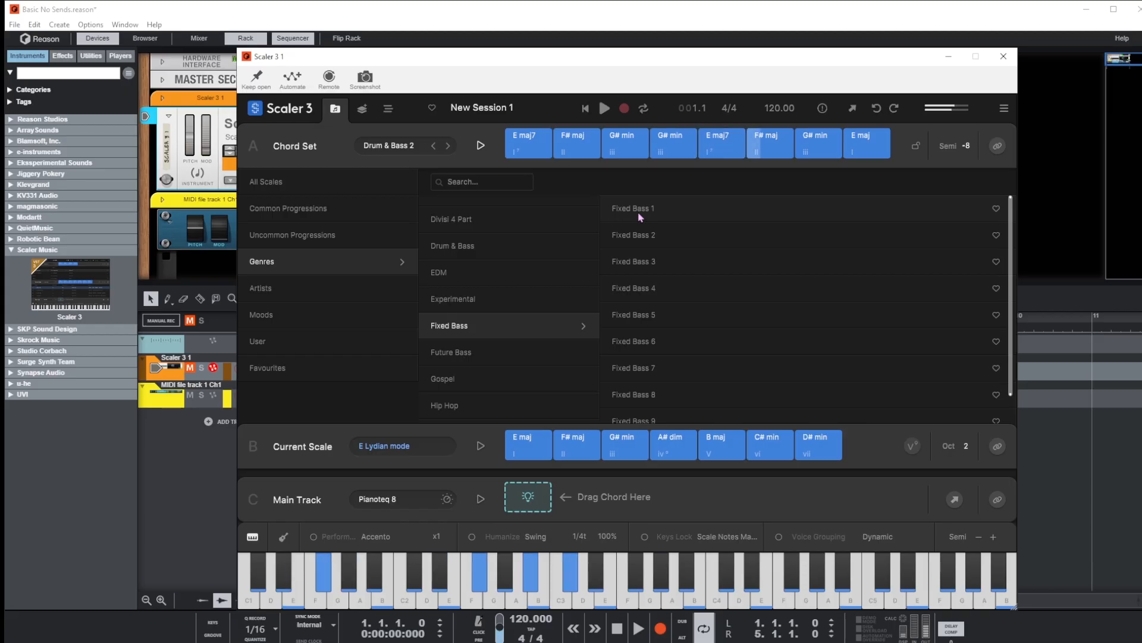
left_click(614, 207)
left_click(481, 146)
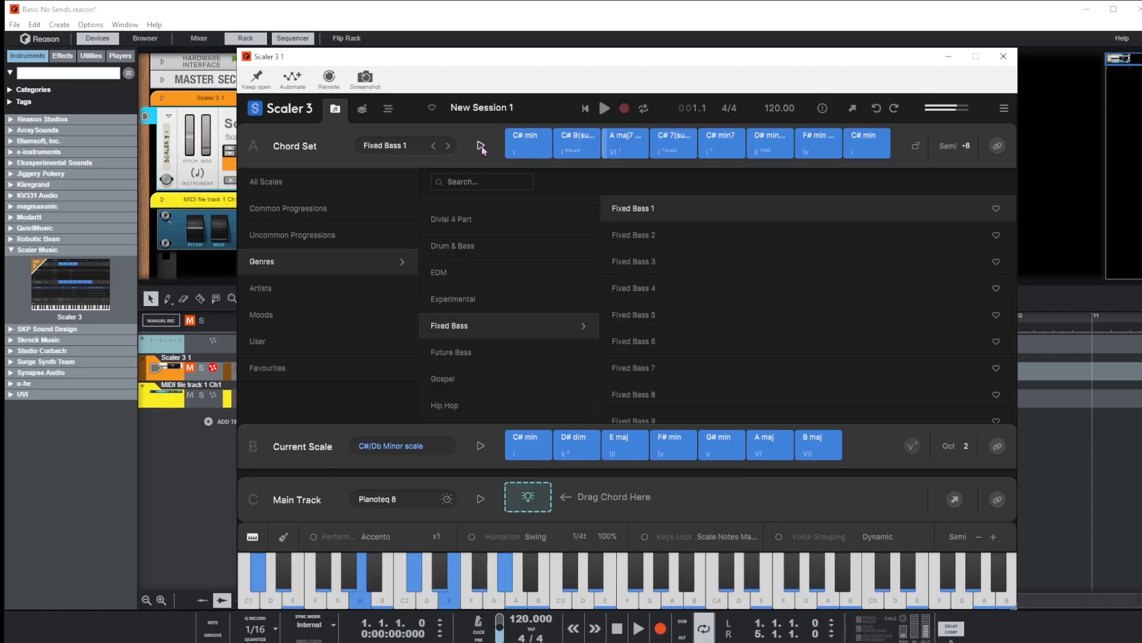
mouse_move(968, 151)
left_mouse_down()
mouse_move(967, 142)
mouse_move(972, 151)
left_mouse_up()
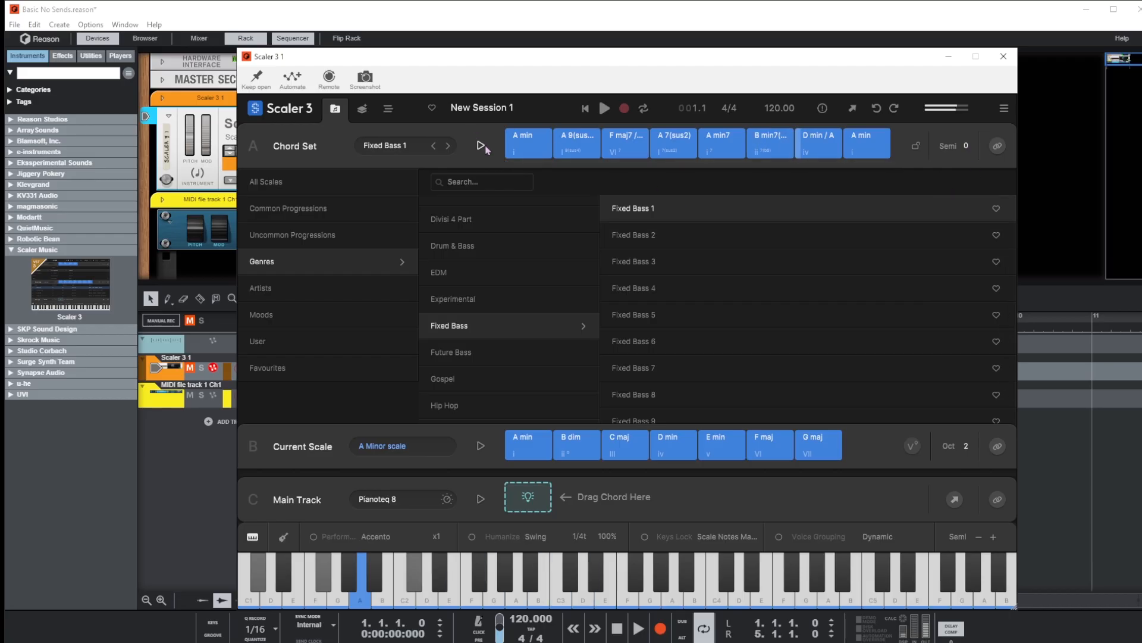
Step: Load and play the Fixed Bass 2, Fixed Bass 3 and Fixed Bass 5 chord sets in turn
key("Down")
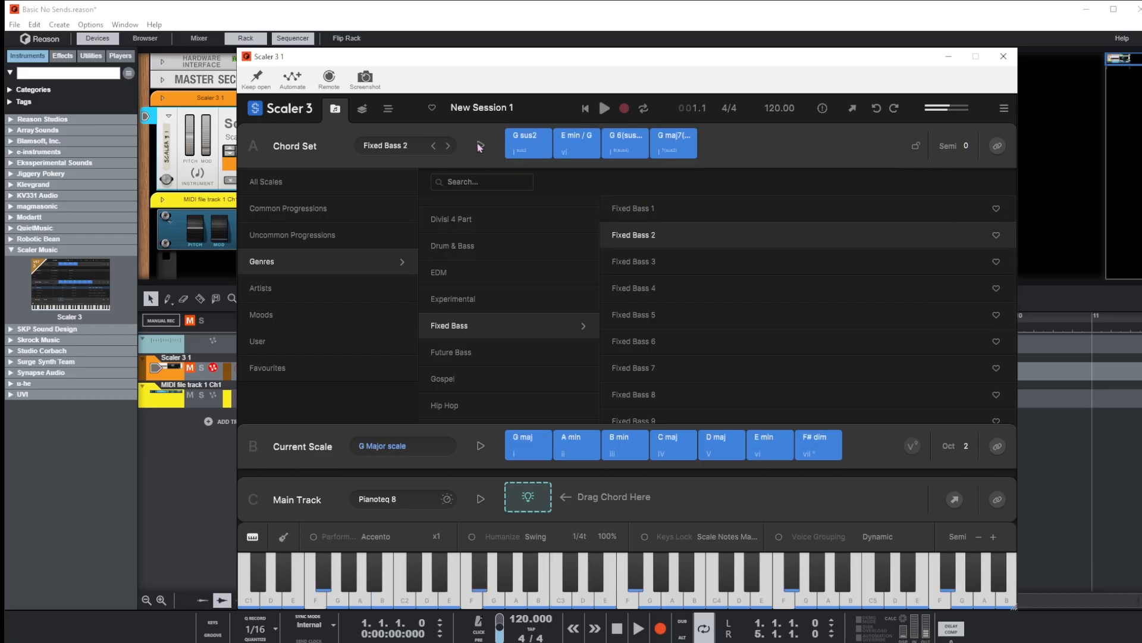
left_click(480, 146)
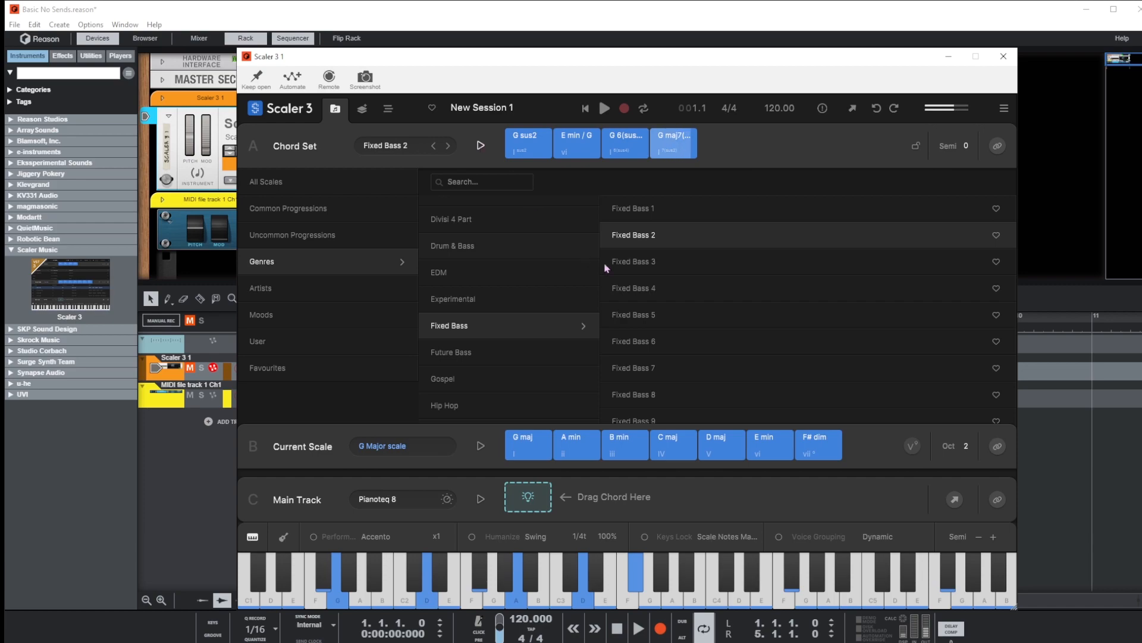
key("Down")
left_click(481, 145)
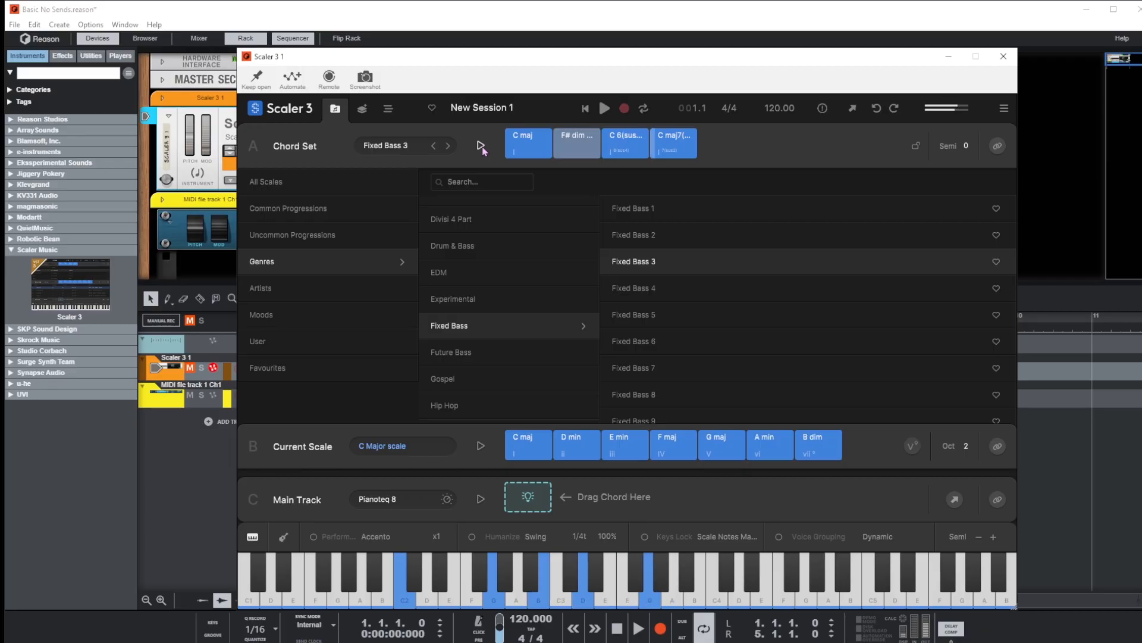
left_click(636, 315)
left_click(481, 145)
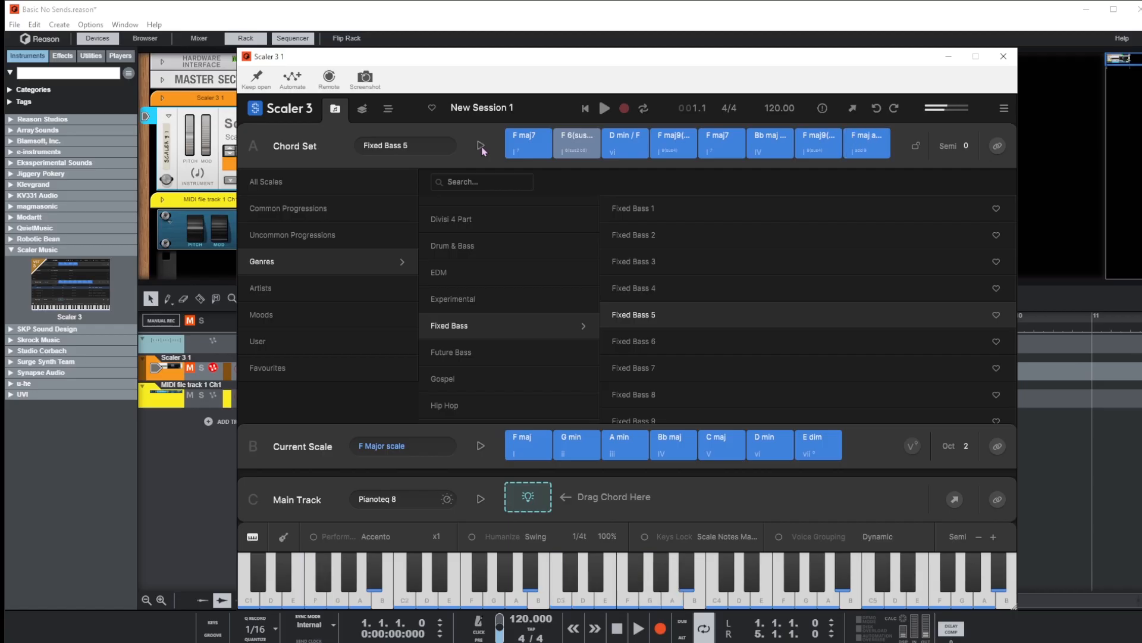
Step: Load the Gospel 2 chord set from the Gospel genre and play it
left_click(447, 379)
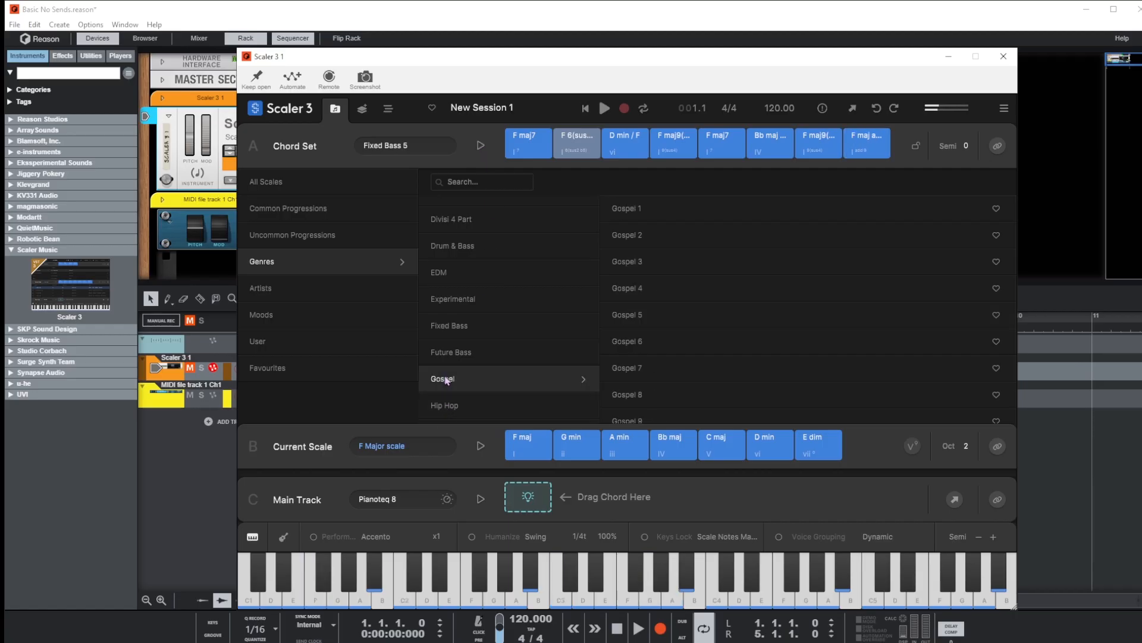
left_click(642, 236)
left_click(481, 146)
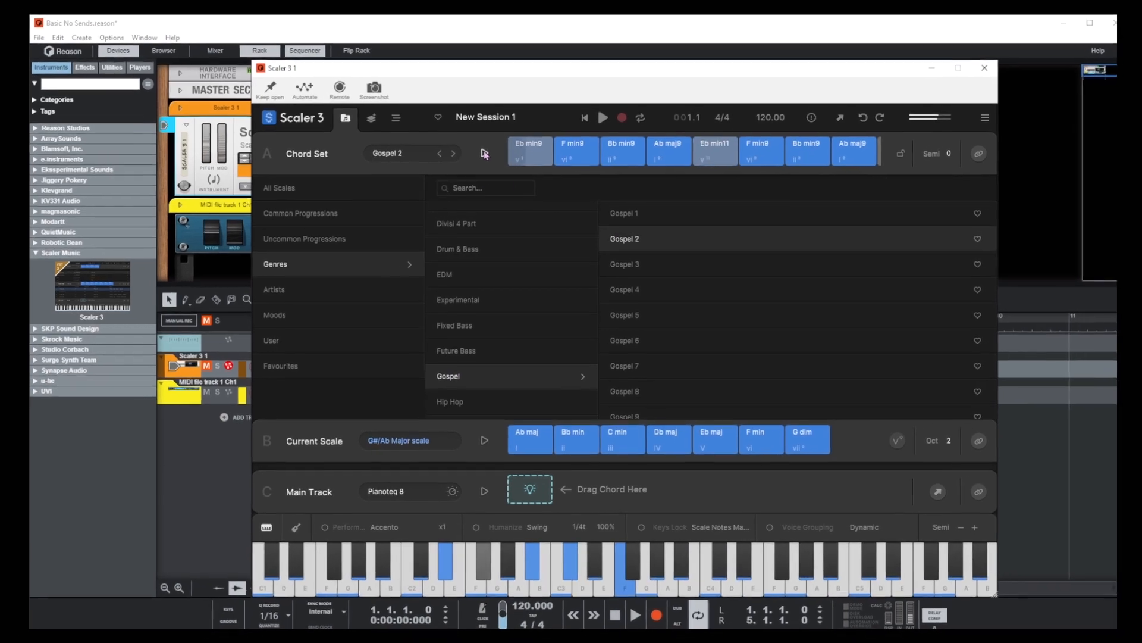